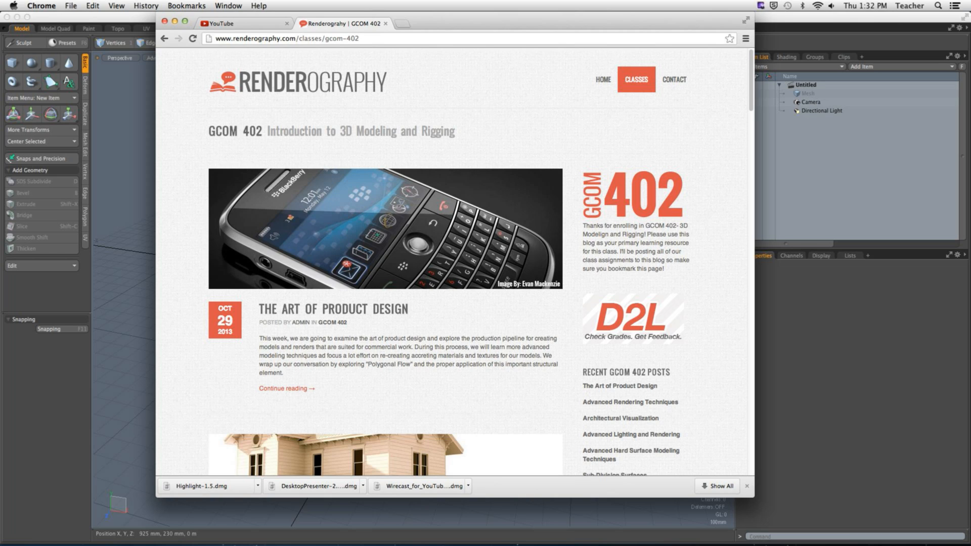
Read through the overview of The Art of Product Design post and enlarge its red soda can picture.
left_click(353, 309)
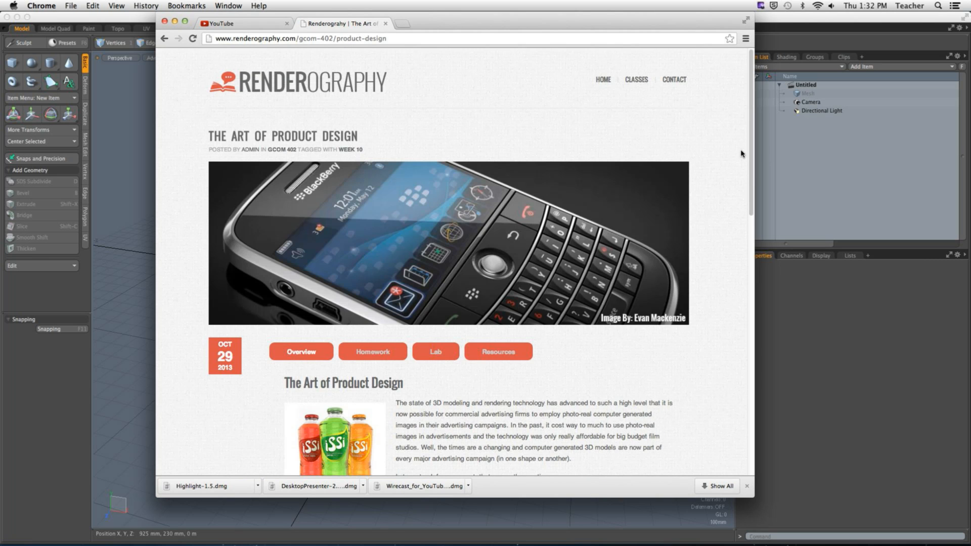
scroll(722, 286, "down", 10)
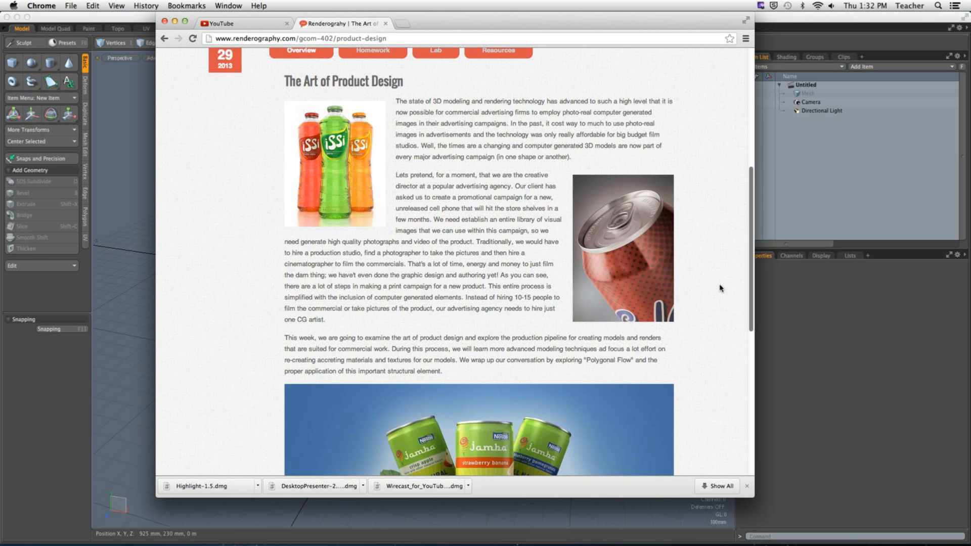
scroll(722, 286, "up", 1)
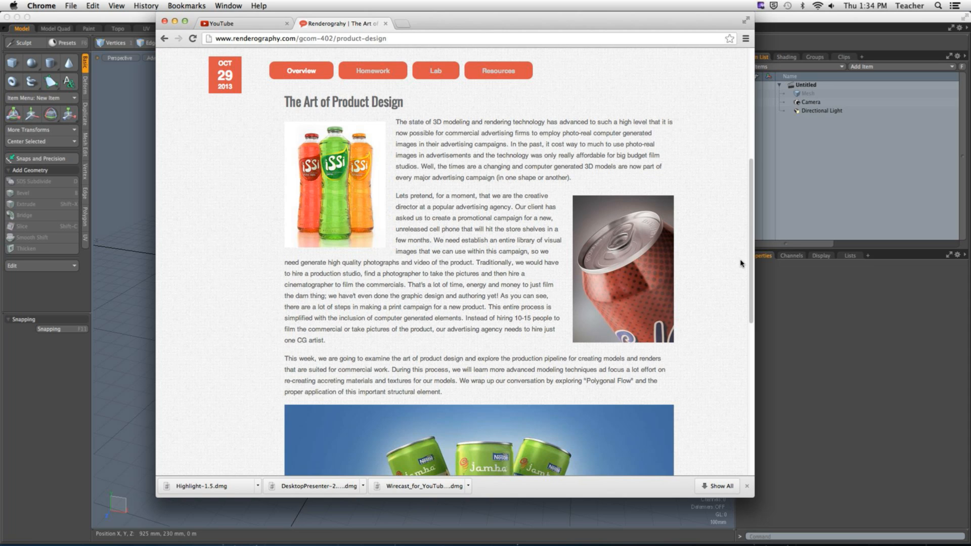
scroll(741, 262, "down", 10)
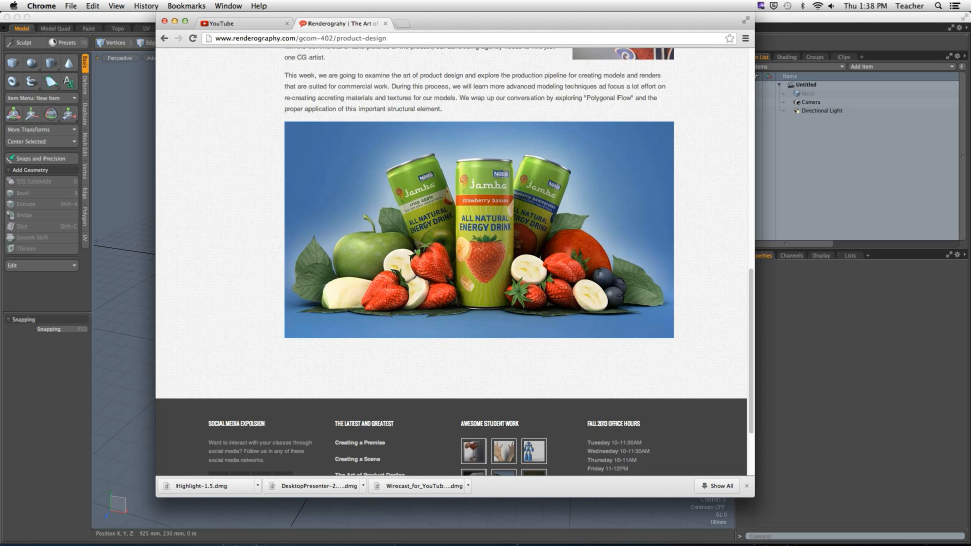
scroll(456, 263, "up", 10)
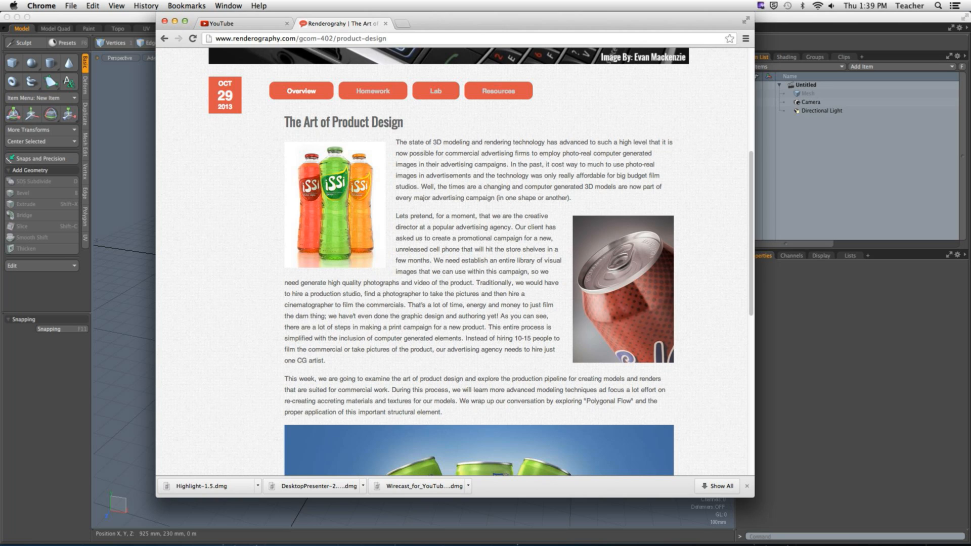
left_click(630, 303)
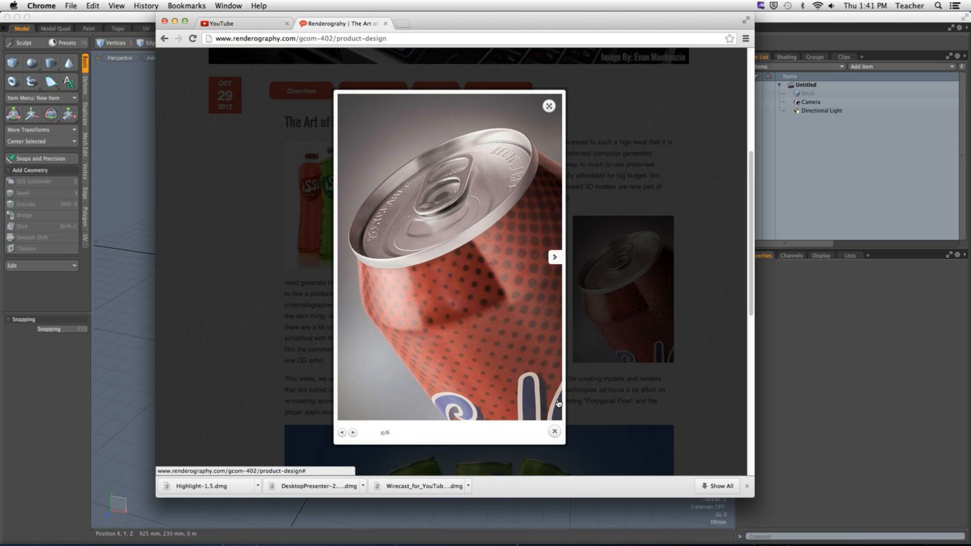
key("super+t")
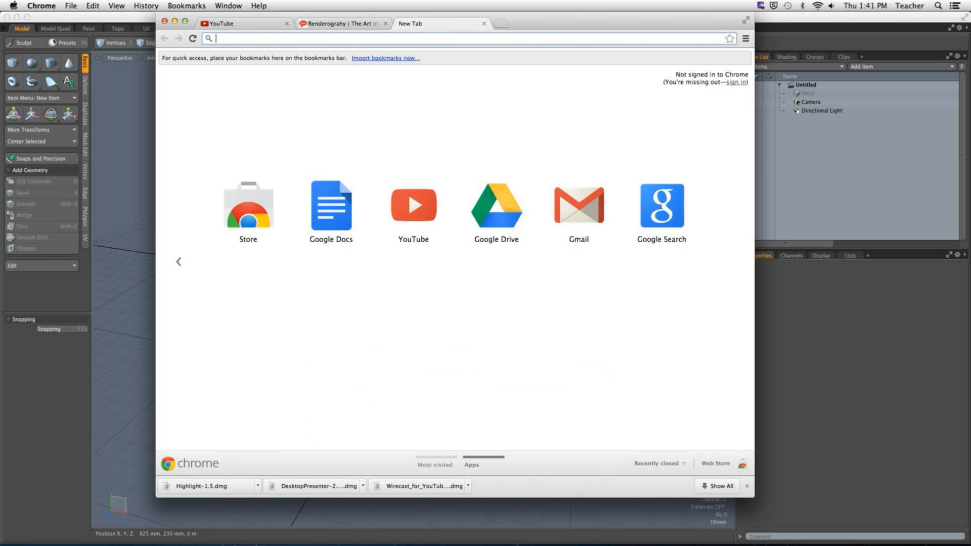
type("www.app")
key("Return")
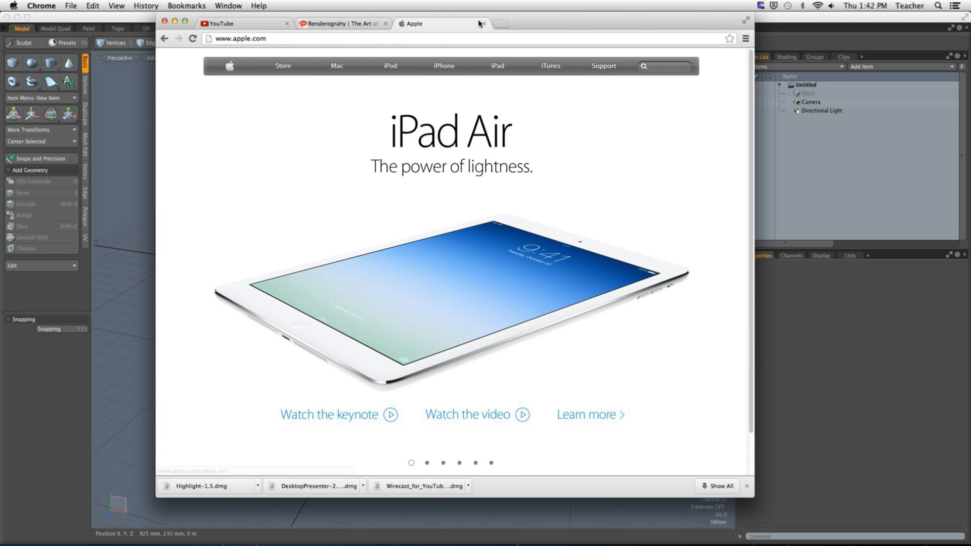
left_click(484, 23)
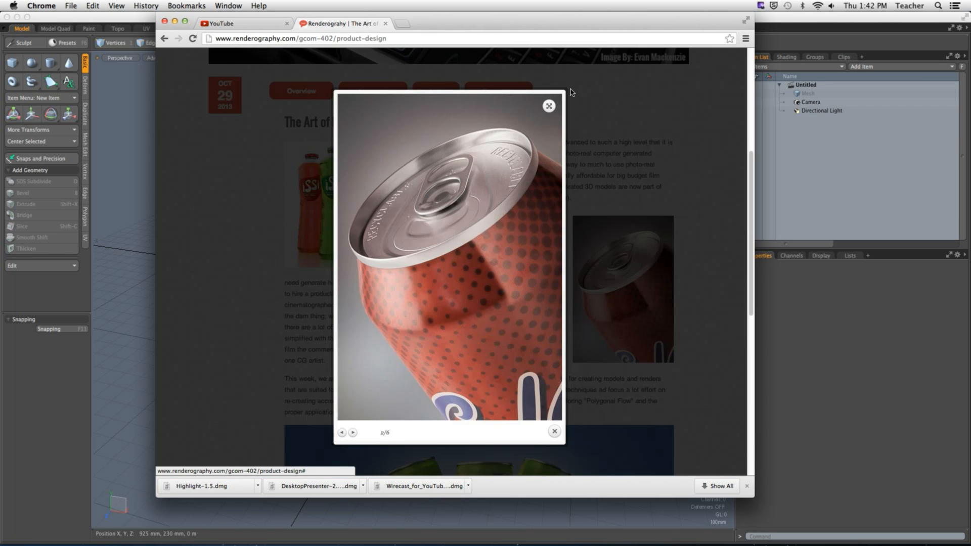
Close the enlarged can picture and view the iSSi bottles picture at full size.
left_click(709, 147)
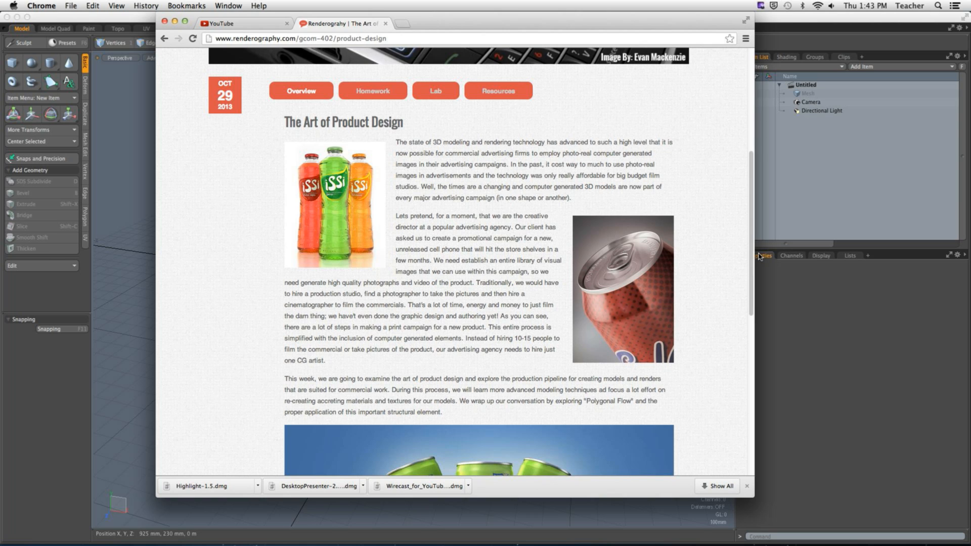
scroll(744, 273, "down", 1)
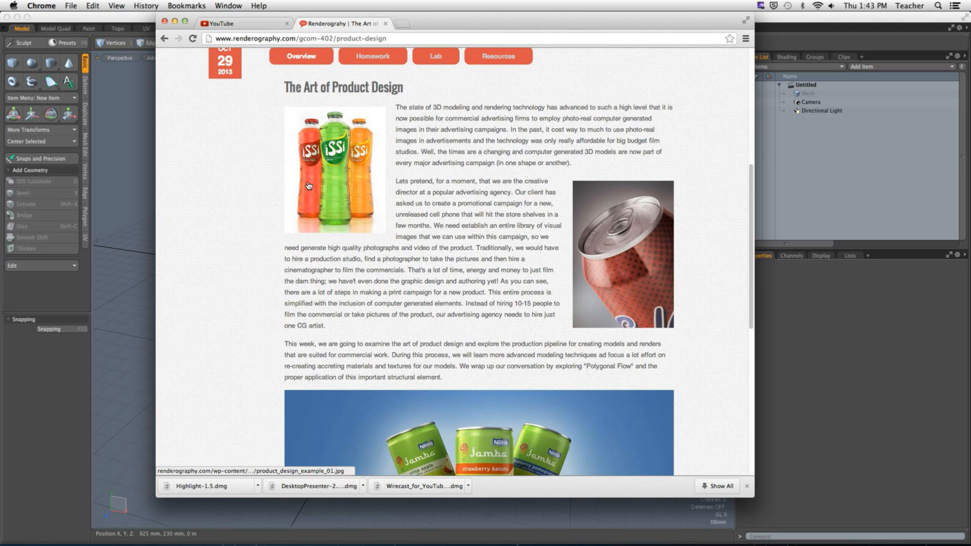
left_click(334, 172)
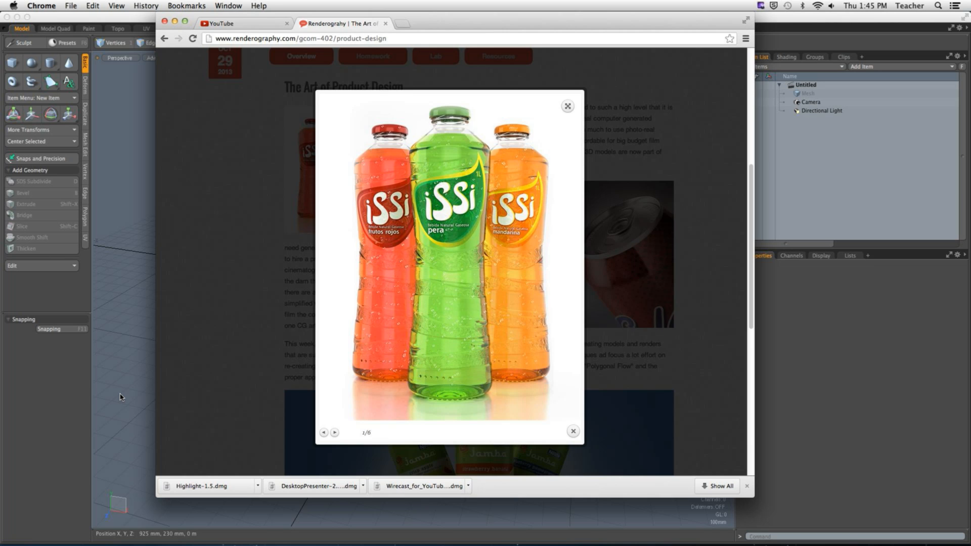
left_click(748, 178)
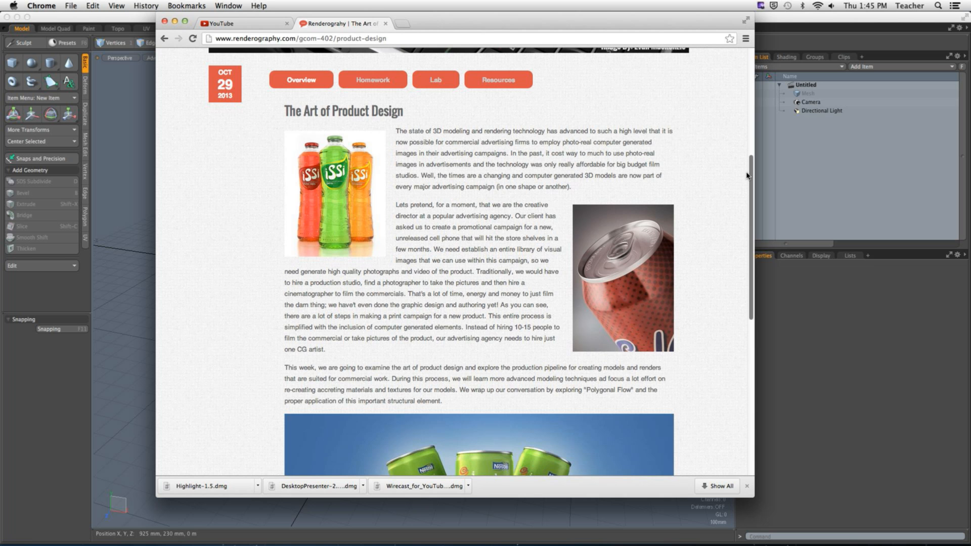
Read the Cell Phone - Geo homework assignment and its expanded grading rubric.
scroll(655, 156, "up", 2)
left_click(373, 101)
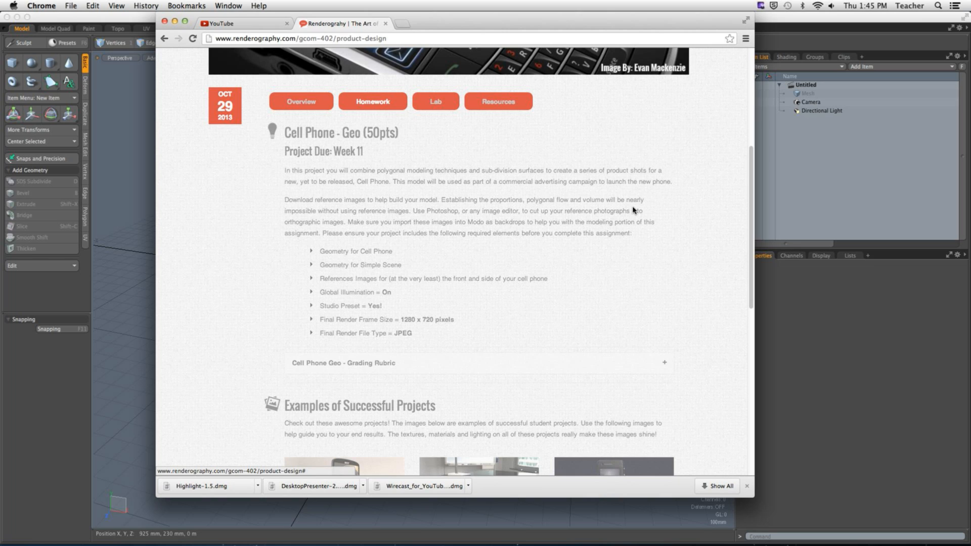
left_click_drag(746, 201, 740, 232)
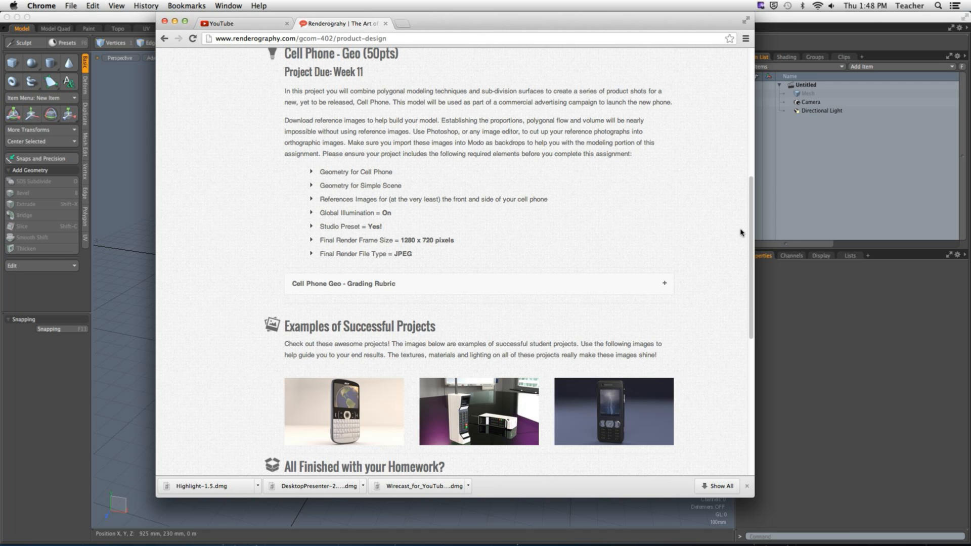
left_click(664, 284)
scroll(715, 312, "down", 10)
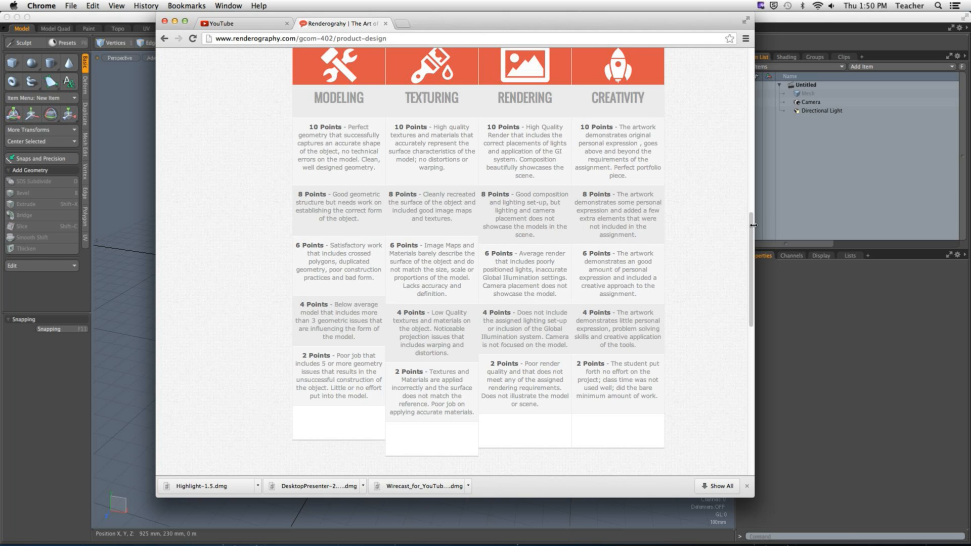
Review the post's Alignment Lab assignment and its Resources section with important documents and links.
left_click_drag(751, 215, 730, 105)
left_click(437, 189)
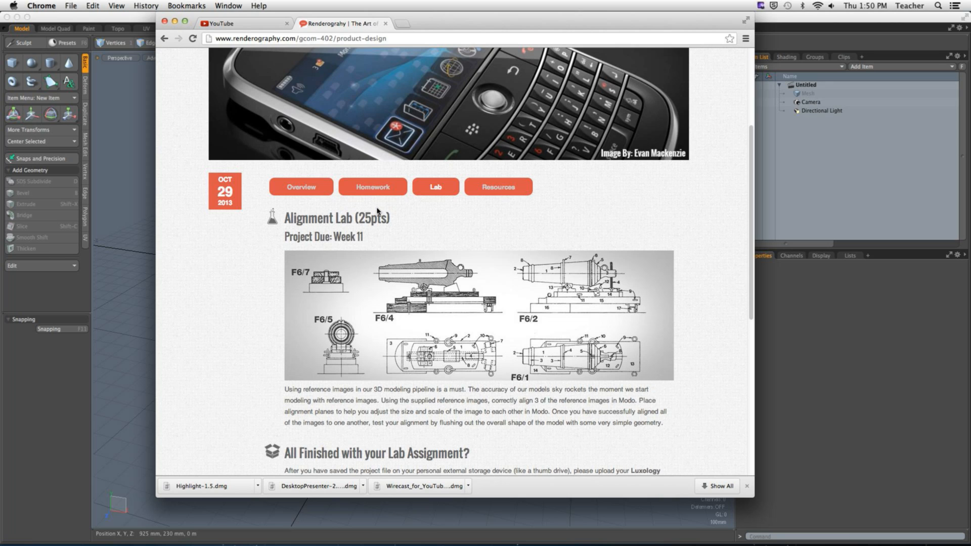
left_click(498, 187)
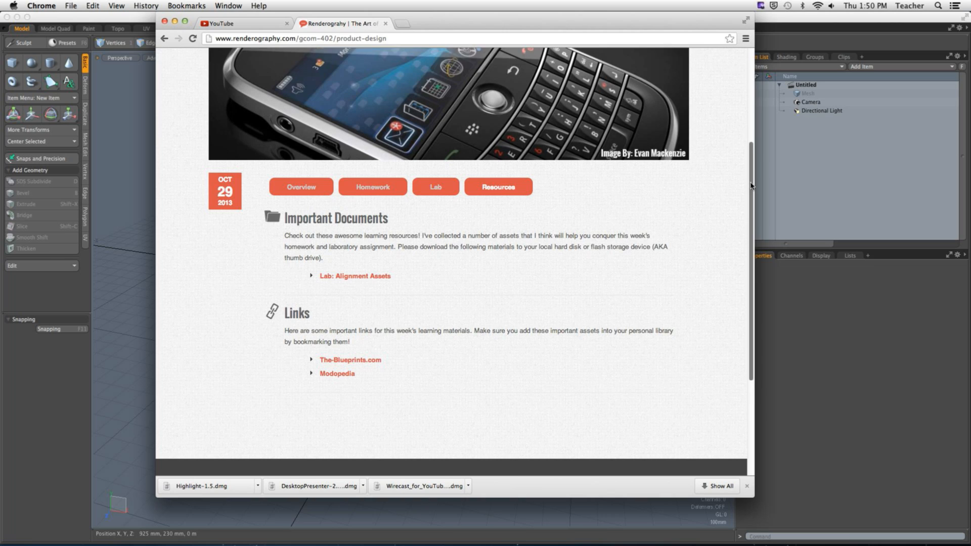
left_click_drag(751, 184, 748, 210)
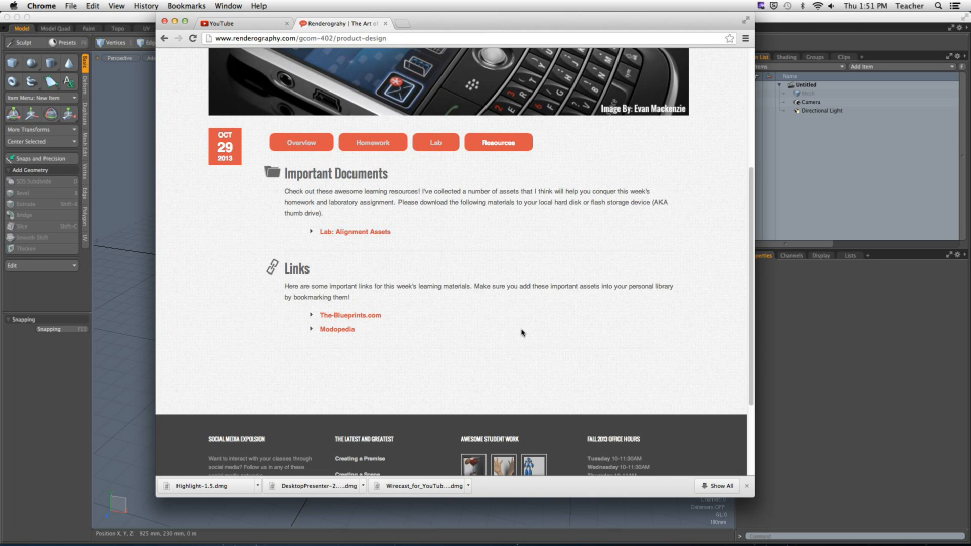
Open Modopedia's video encyclopedia from the class links, show the Projects category, and widen the browser window.
left_click(337, 329)
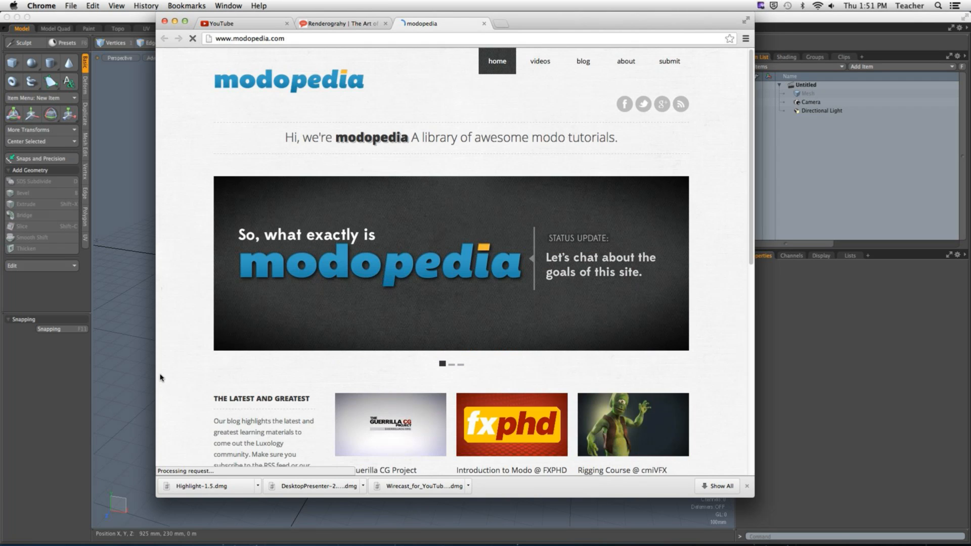
left_click(540, 65)
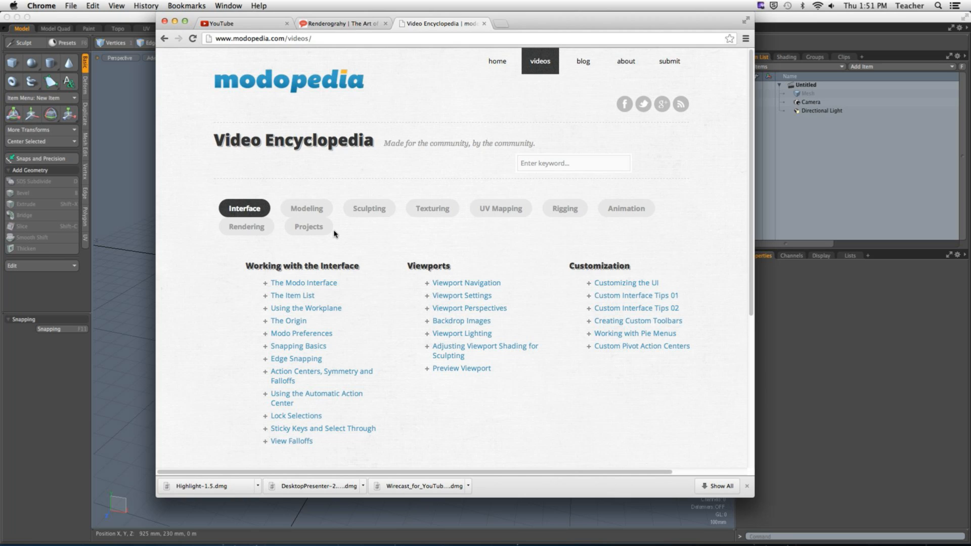
left_click(308, 226)
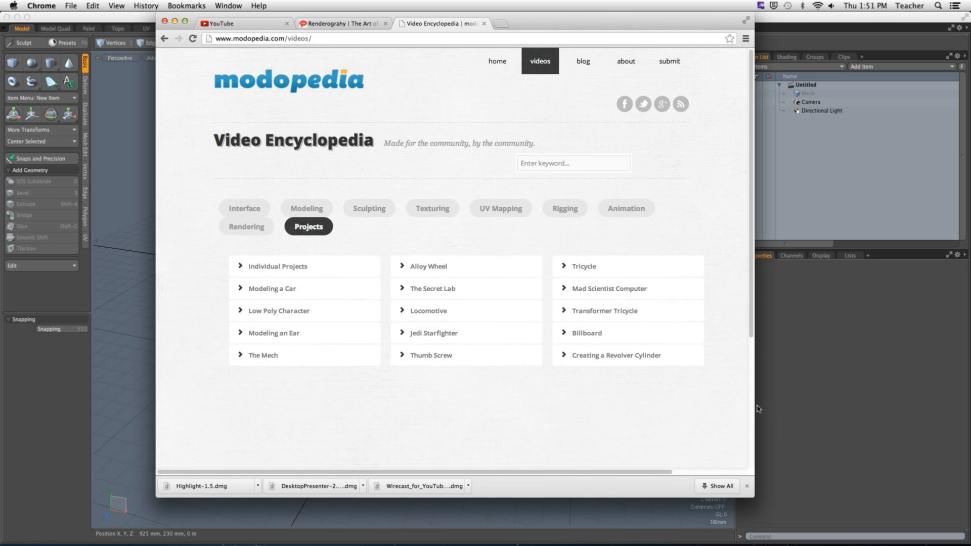
left_click_drag(757, 409, 860, 404)
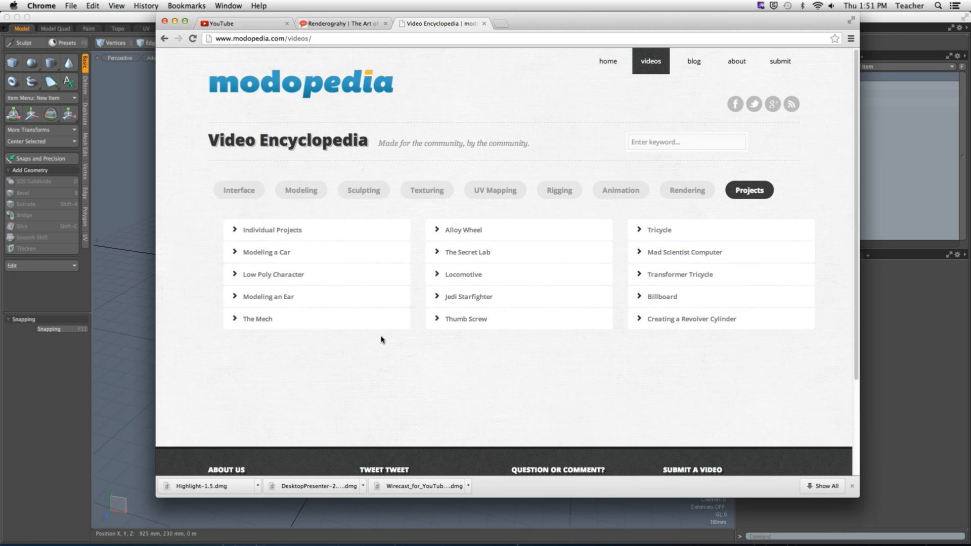
Expand the Modeling a Car project and look through the tutorials in the Modeling category.
left_click(277, 258)
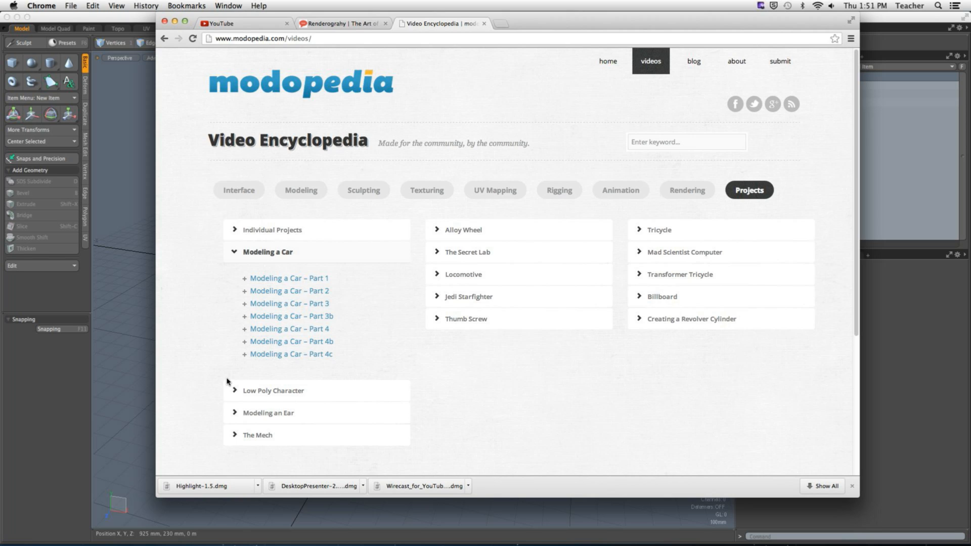
left_click(313, 197)
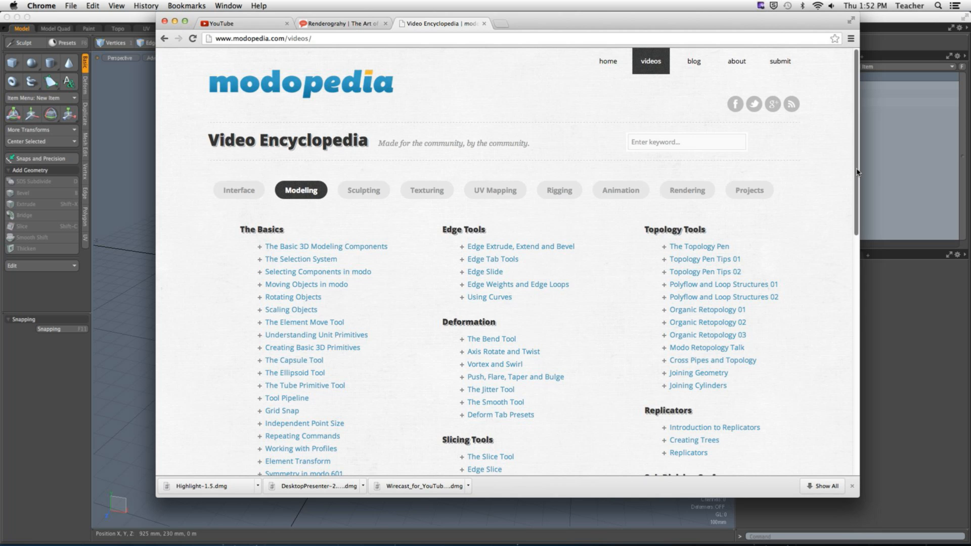
left_click_drag(857, 173, 815, 335)
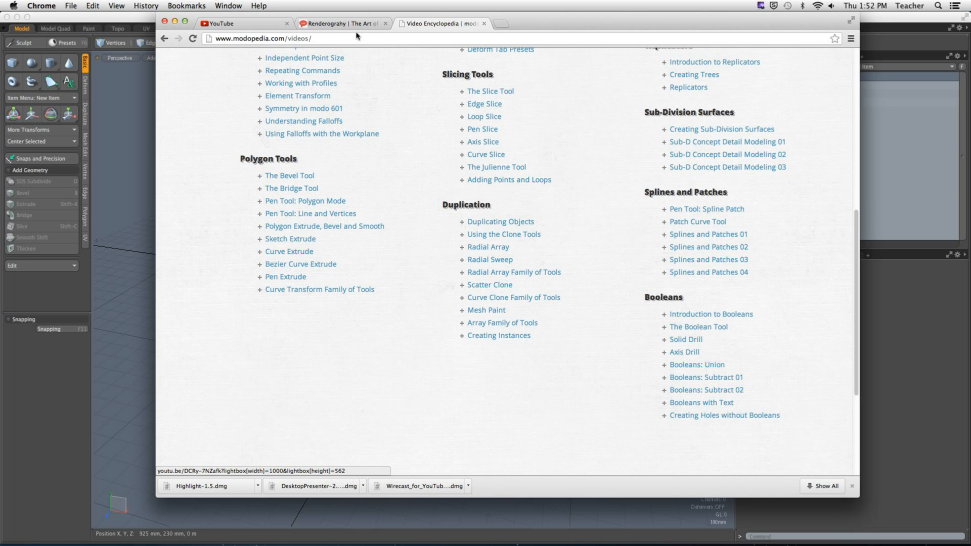
Open The-Blueprints.com from the class resource links and browse its blueprint database to the Phones category.
left_click(342, 26)
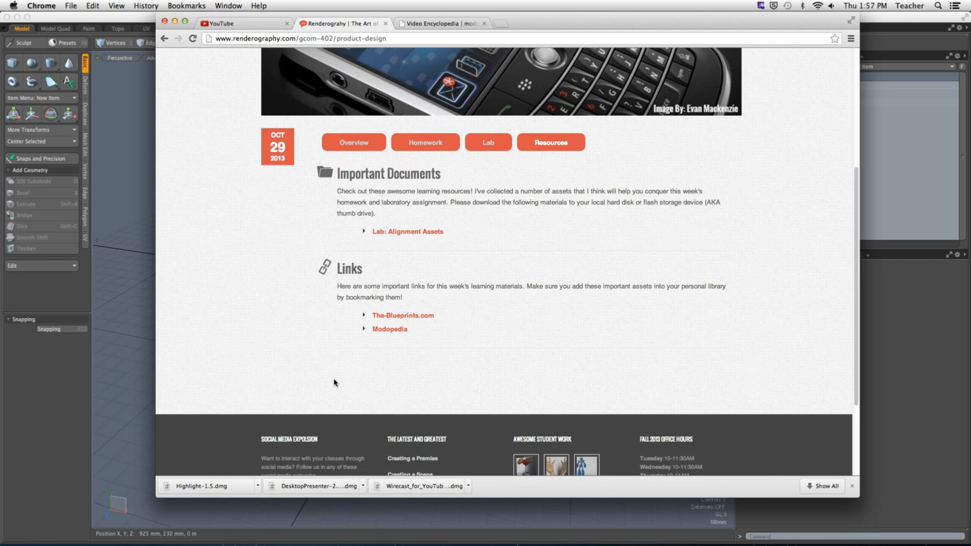
left_click(399, 316)
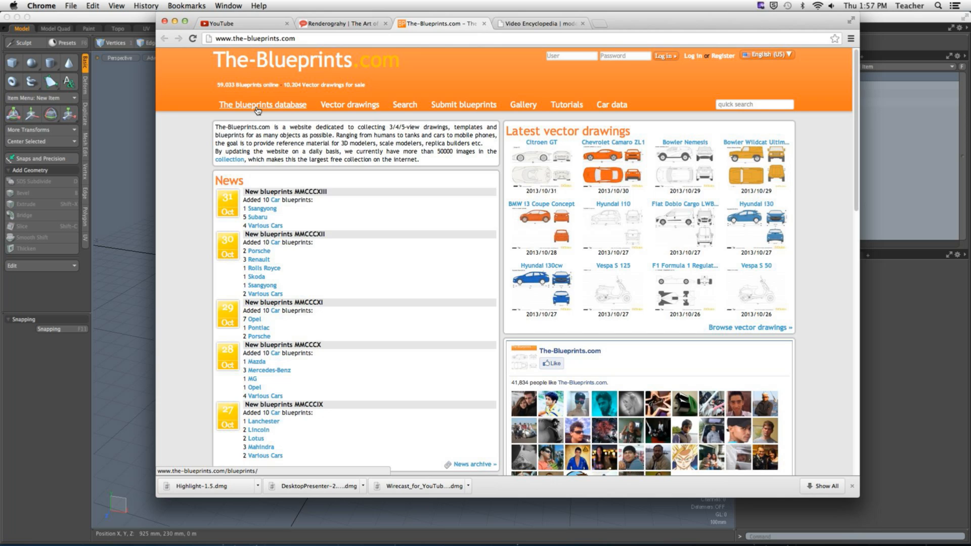
left_click(257, 107)
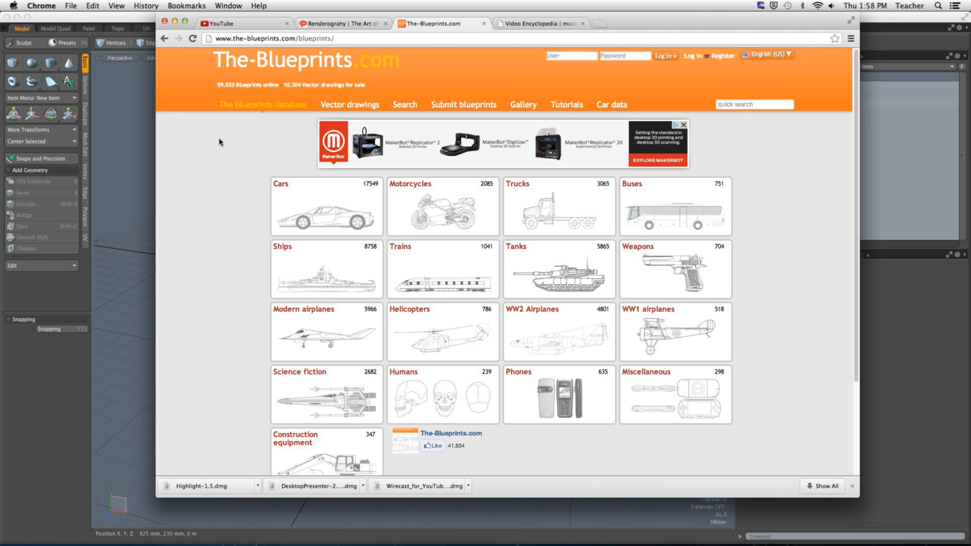
left_click(551, 388)
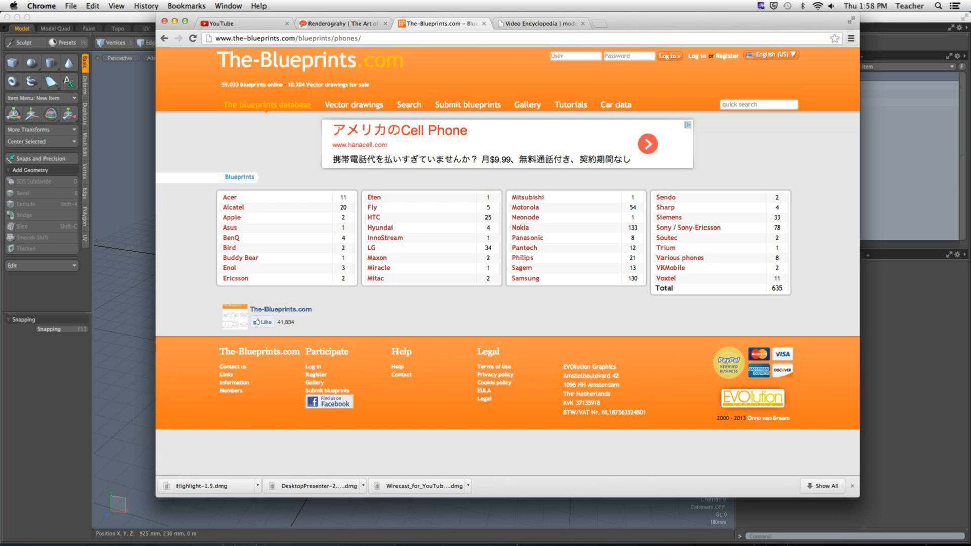
View the Buddy Bear phone blueprint, return to the phone brands, and open the Apple blueprint list.
left_click(241, 258)
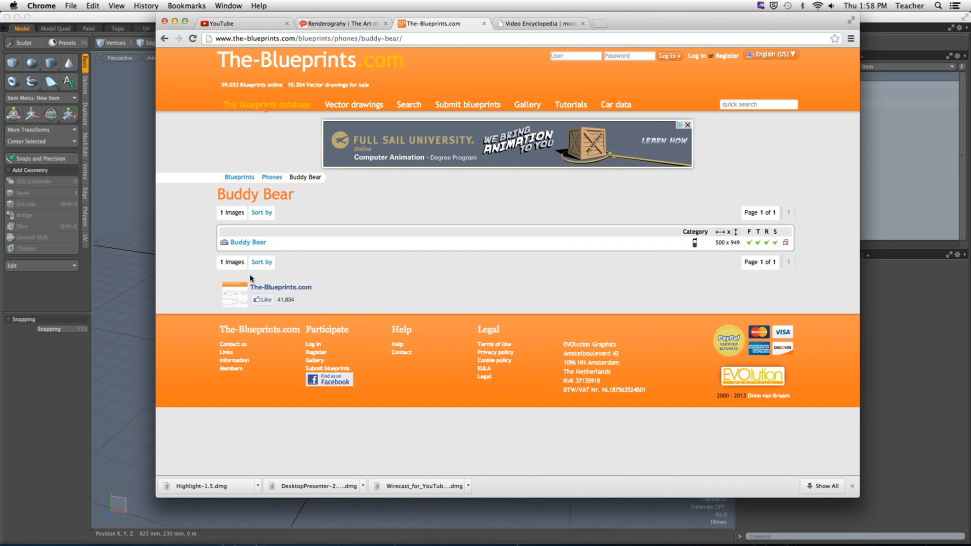
left_click(249, 244)
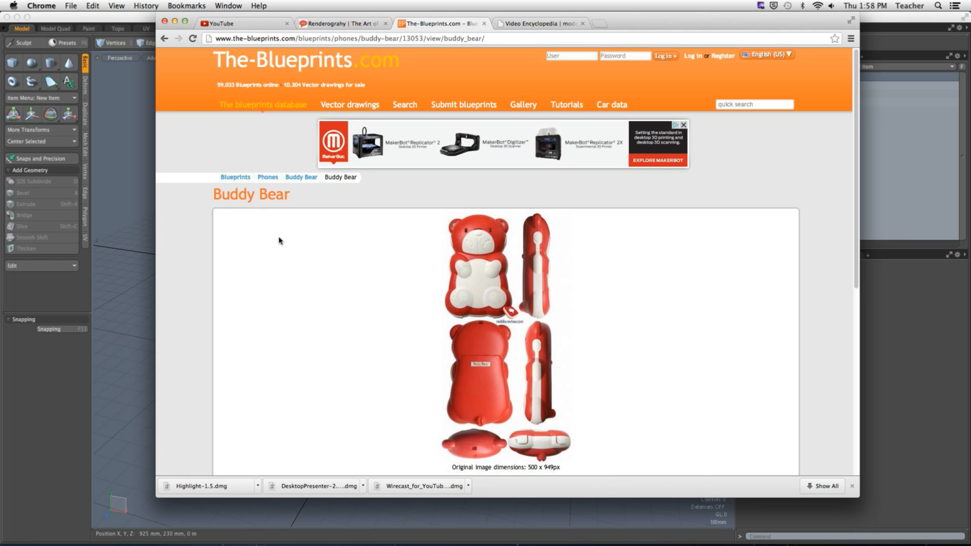
left_click(164, 39)
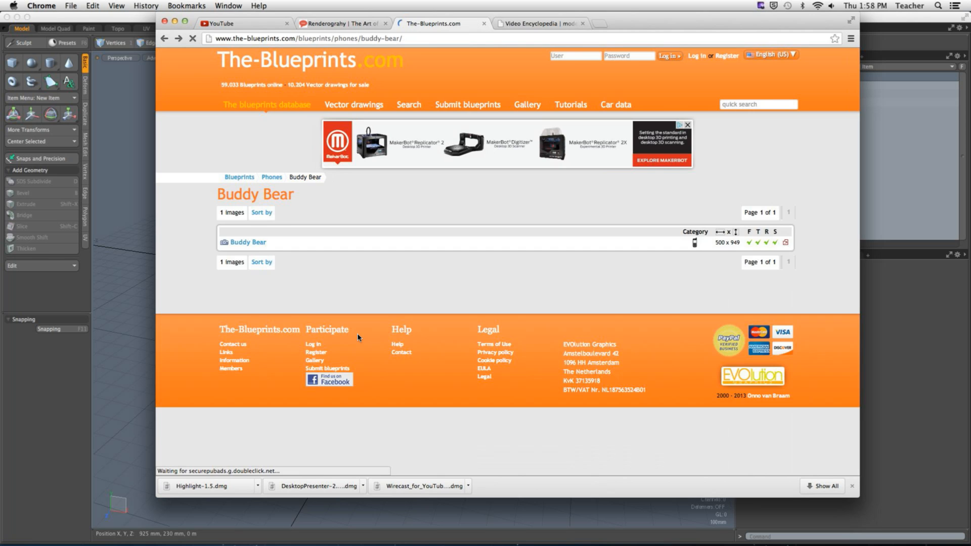
left_click(164, 38)
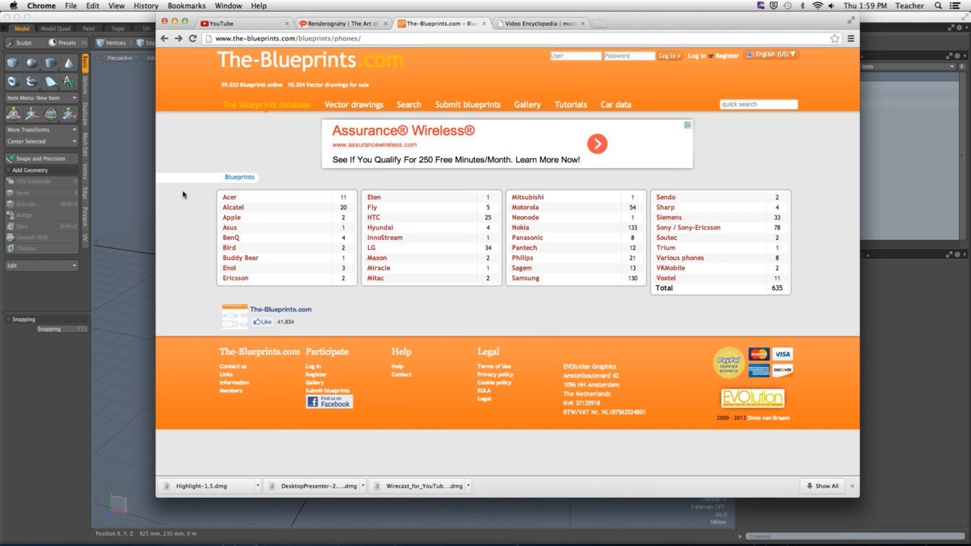
left_click(230, 217)
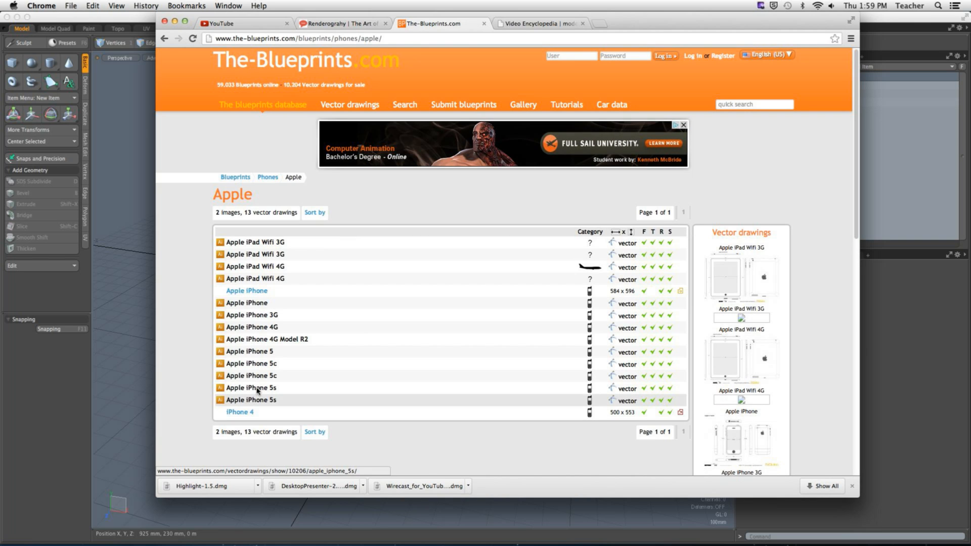
Return to the main blueprint categories and open the Samsung blueprint list under Phones.
left_click(168, 40)
left_click(168, 40)
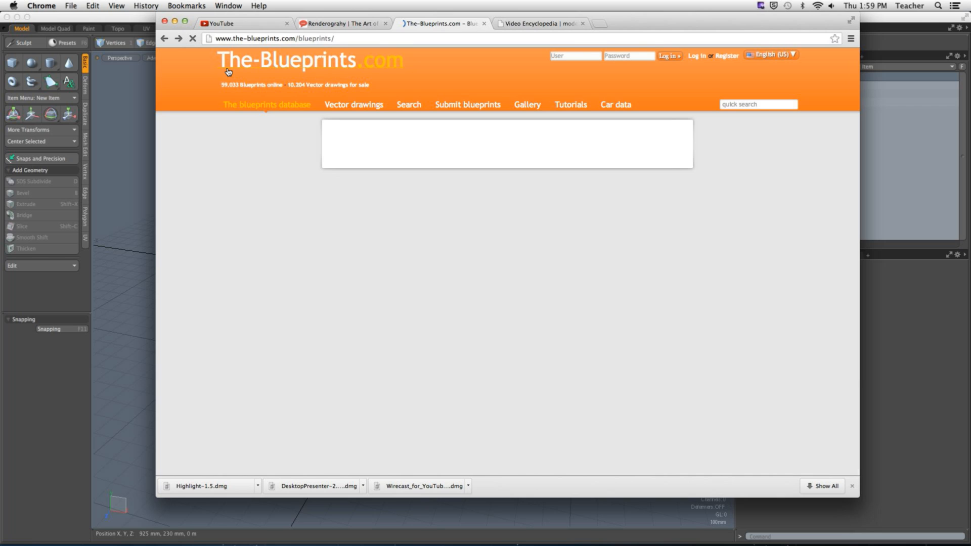
left_click(577, 411)
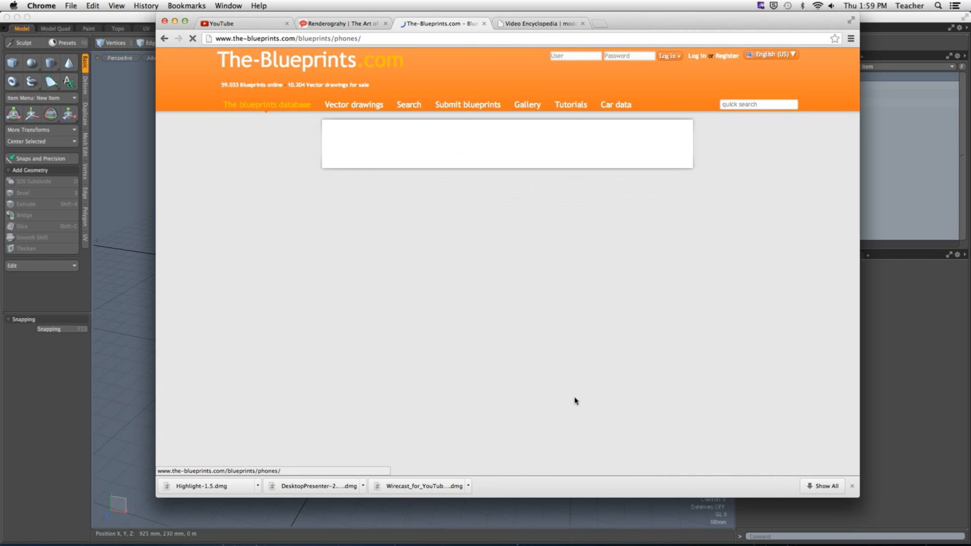
left_click(525, 280)
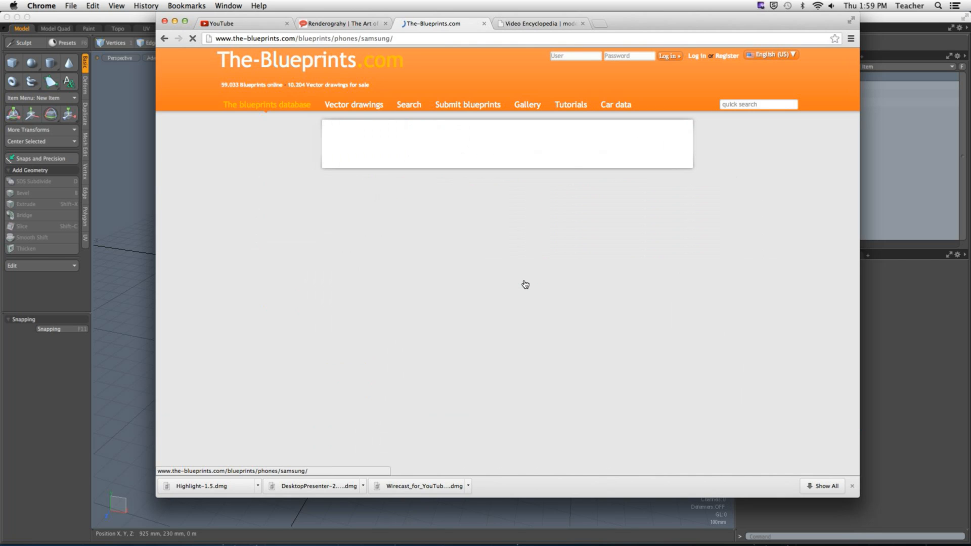
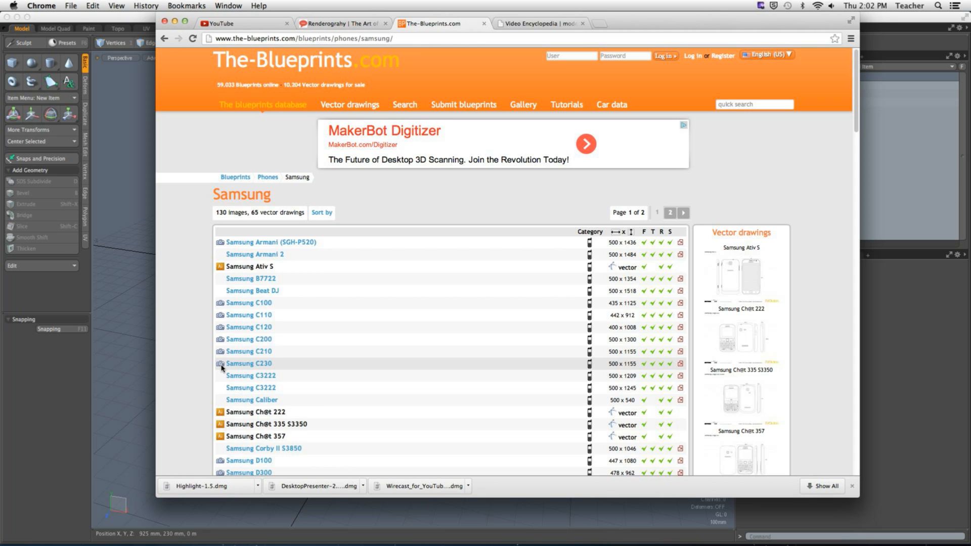
Open the Samsung C100 blueprint and highlight the original image dimensions below the picture.
left_click(251, 308)
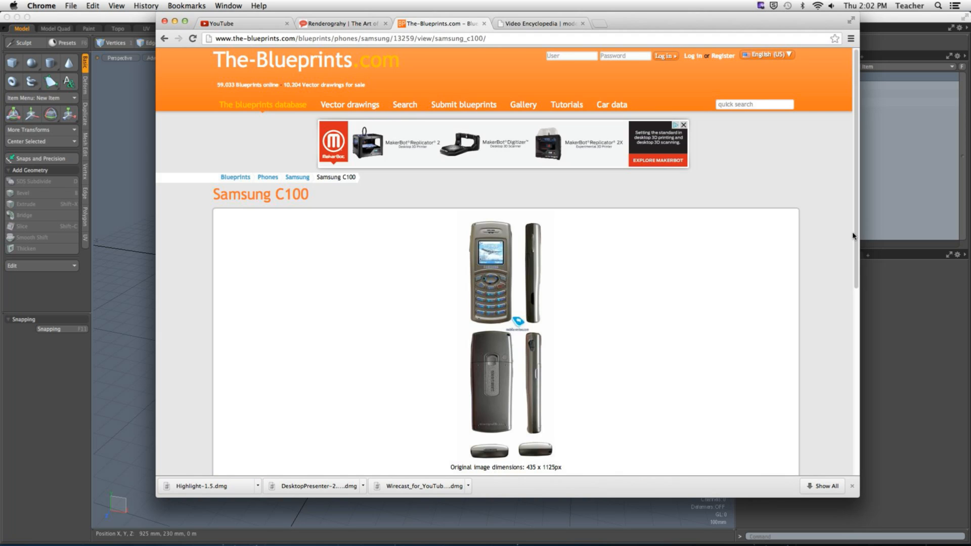
left_click_drag(855, 236, 838, 305)
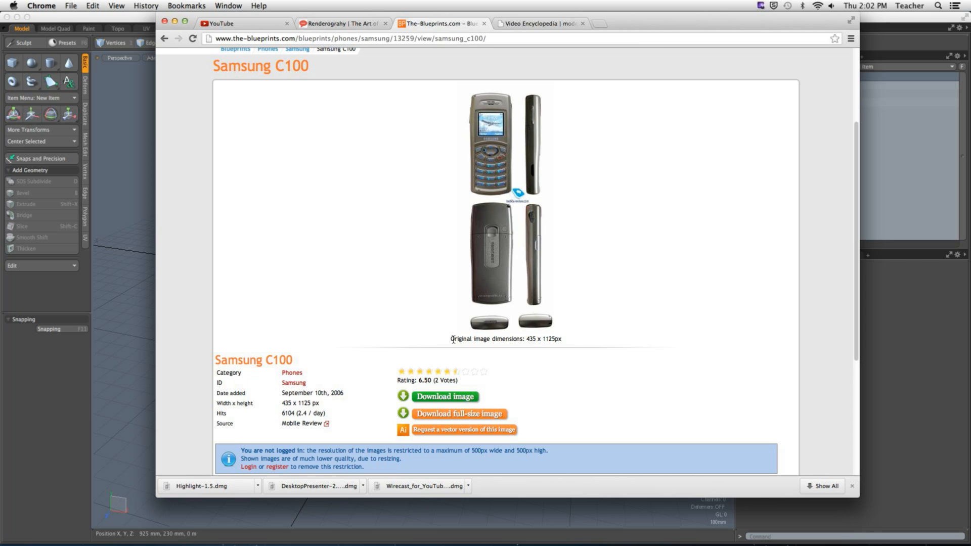
left_click_drag(452, 339, 571, 342)
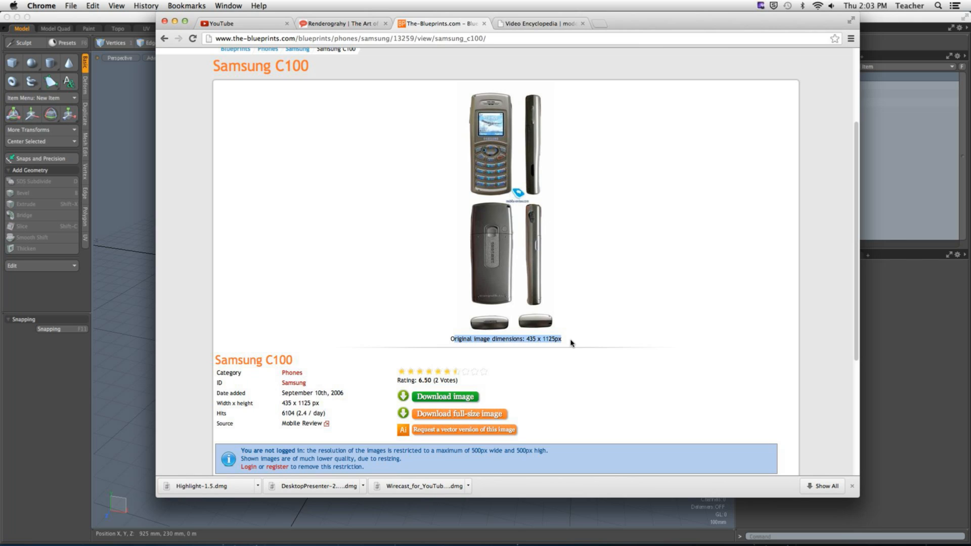
Go back to the Samsung list, view the Samsung Armani (SGH-P520) blueprint and its details, and return to the list.
left_click(167, 40)
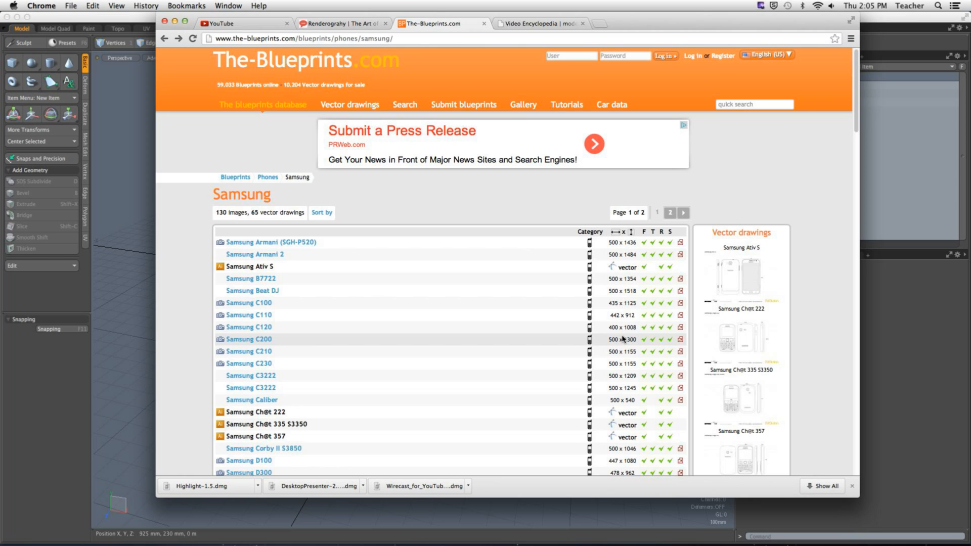
left_click(259, 244)
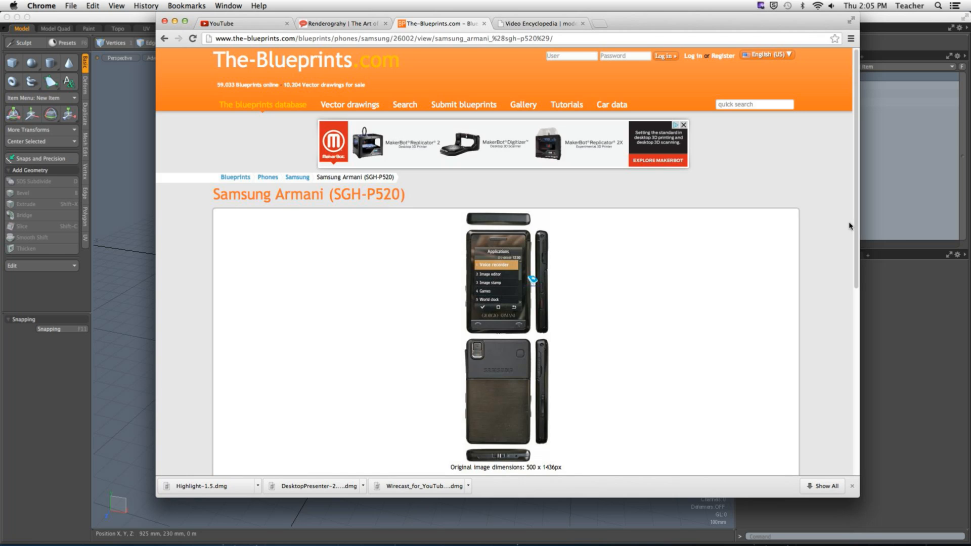
scroll(842, 306, "down", 3)
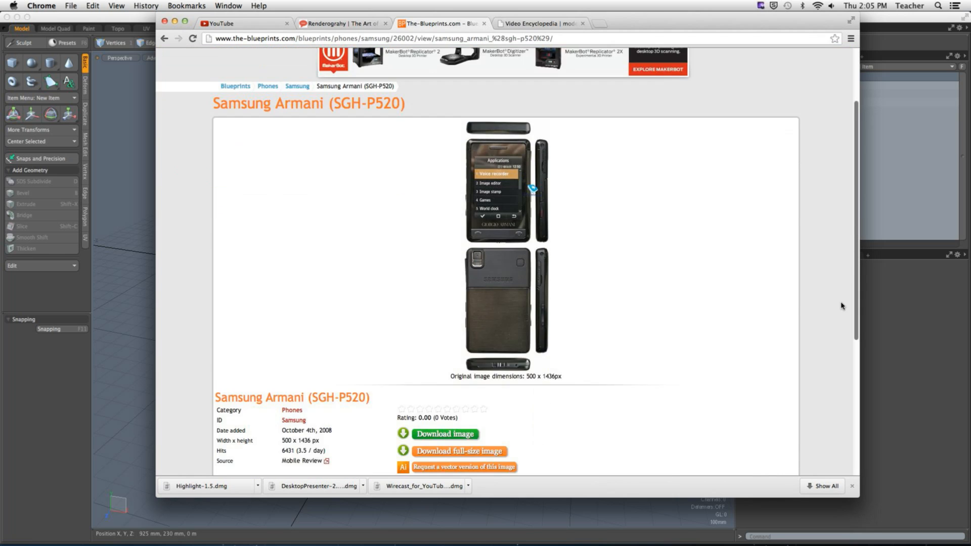
left_click(165, 40)
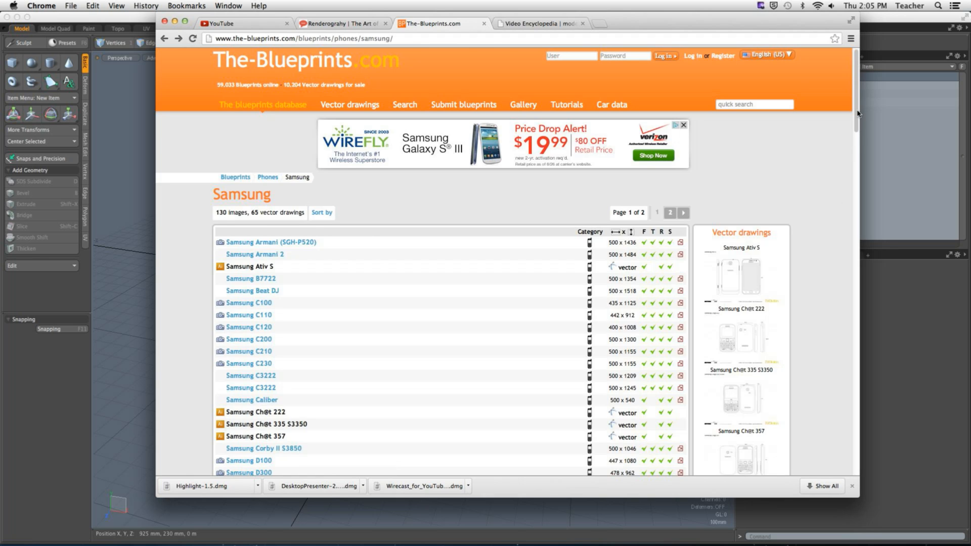
View the Samsung D780 Duos blueprint and return to the Samsung list.
left_click_drag(858, 115, 843, 149)
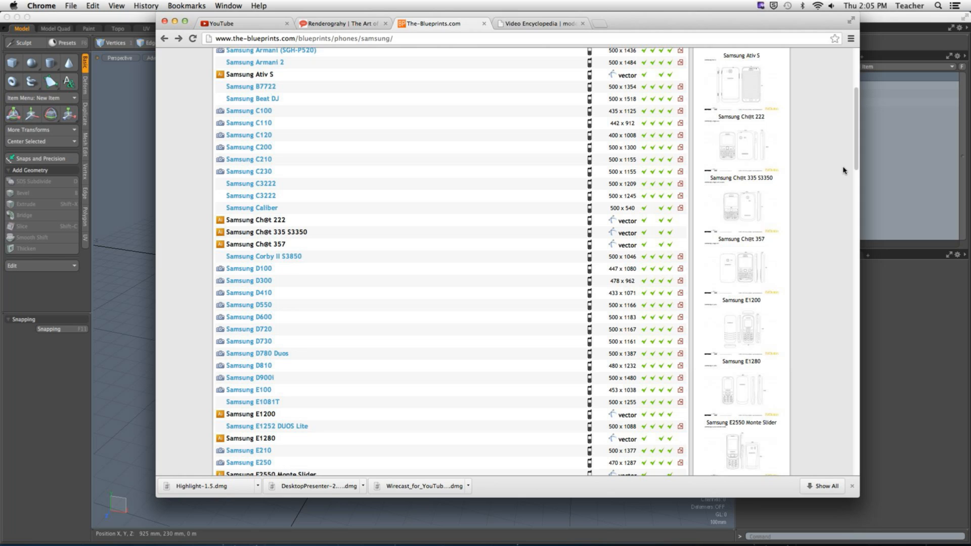
left_click(255, 353)
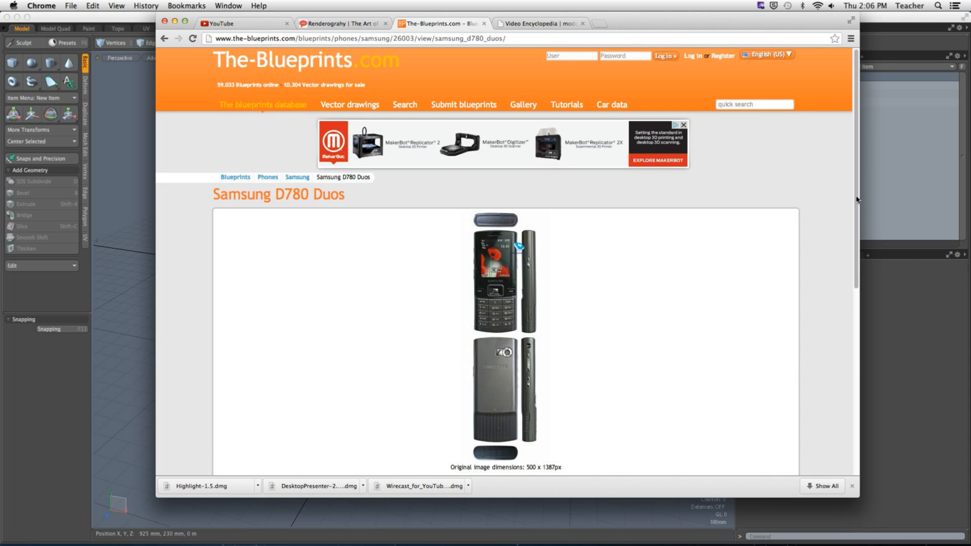
left_click_drag(856, 199, 833, 233)
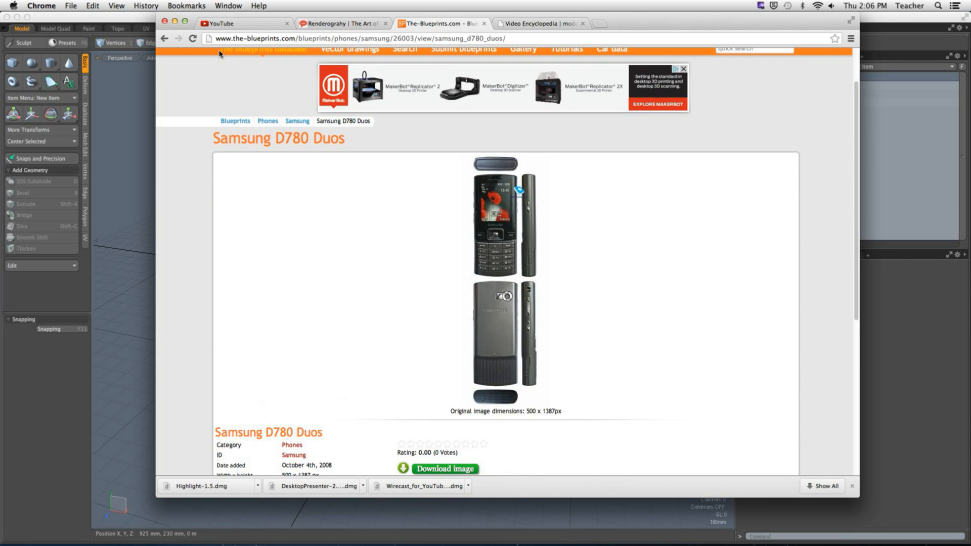
left_click(164, 38)
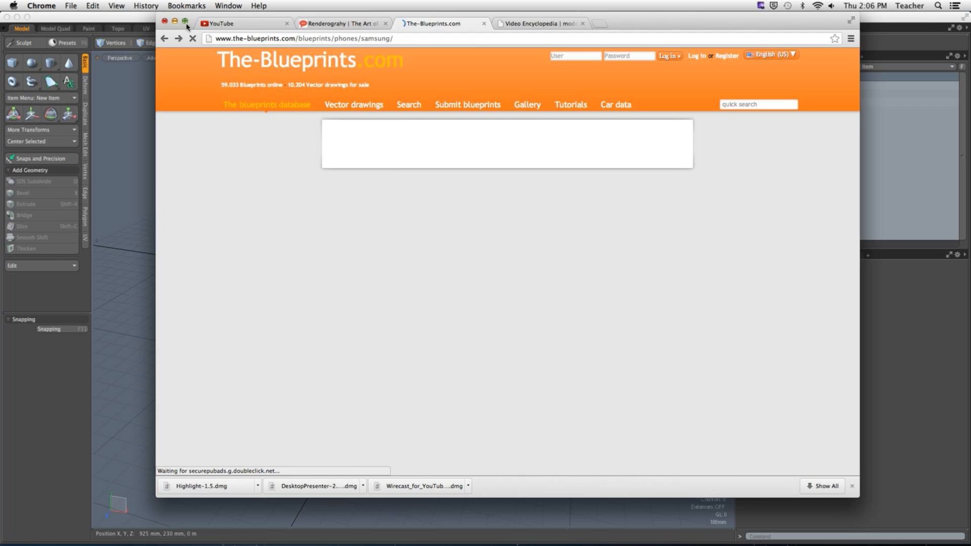
Open the Sony / Sony-Ericsson list from the phone brands, view the Sony Ericsson K700 blueprint, and return to the start of that list.
left_click(165, 41)
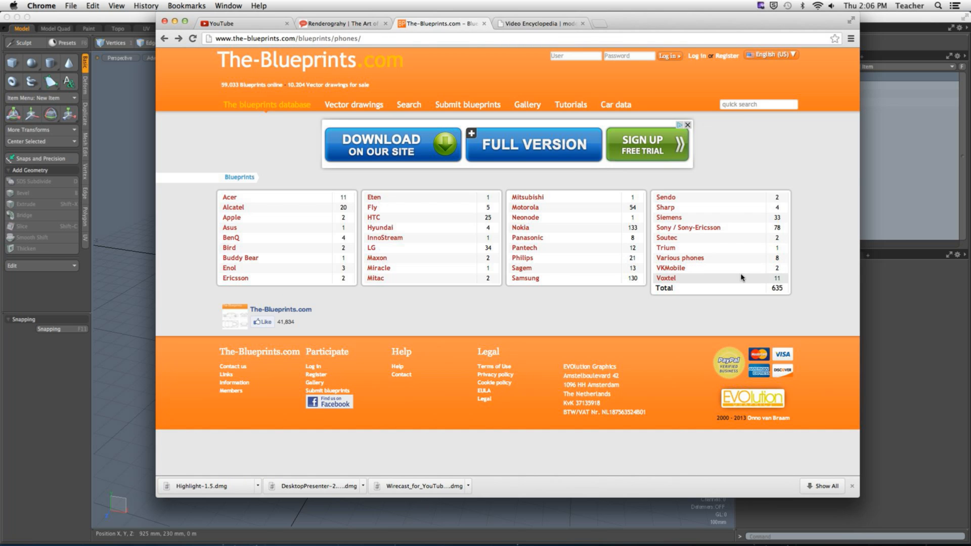
left_click(705, 228)
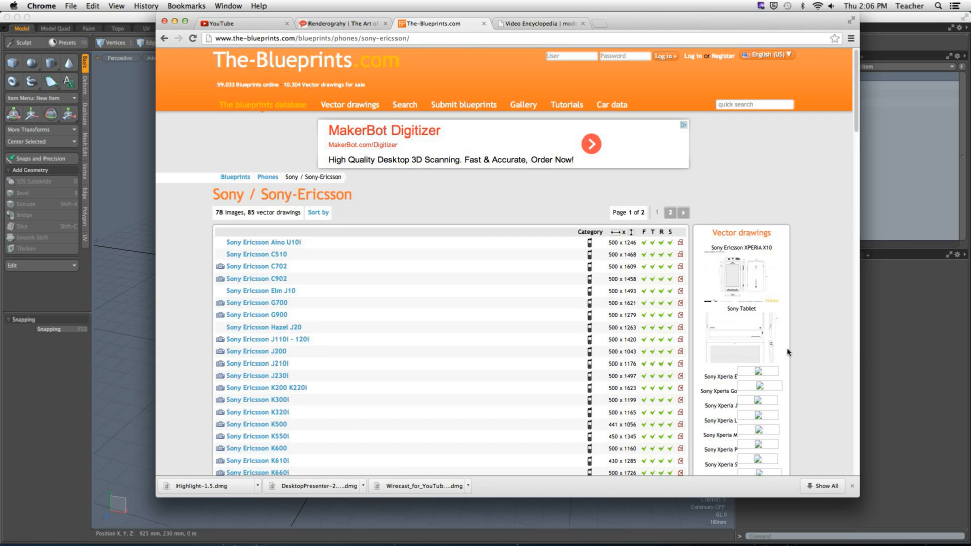
left_click_drag(858, 119, 846, 168)
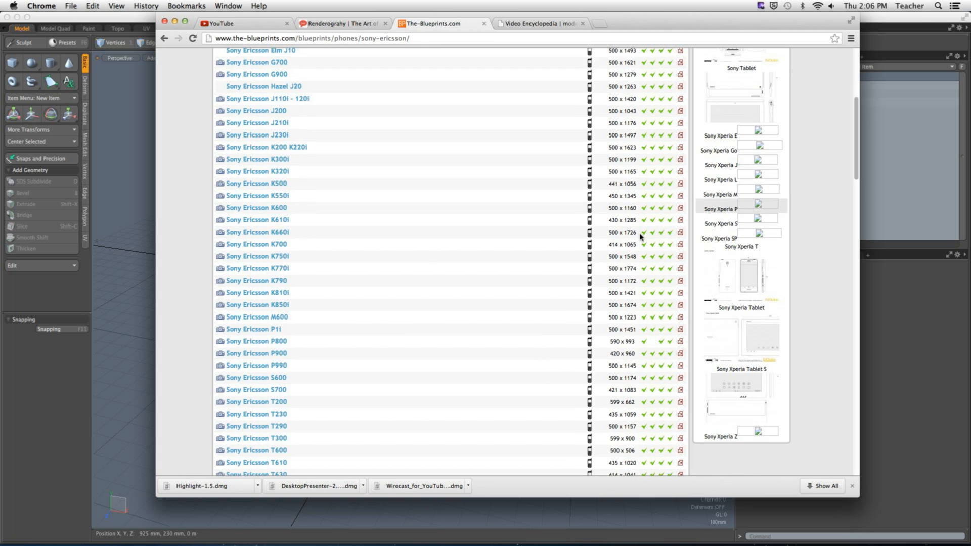
left_click(267, 246)
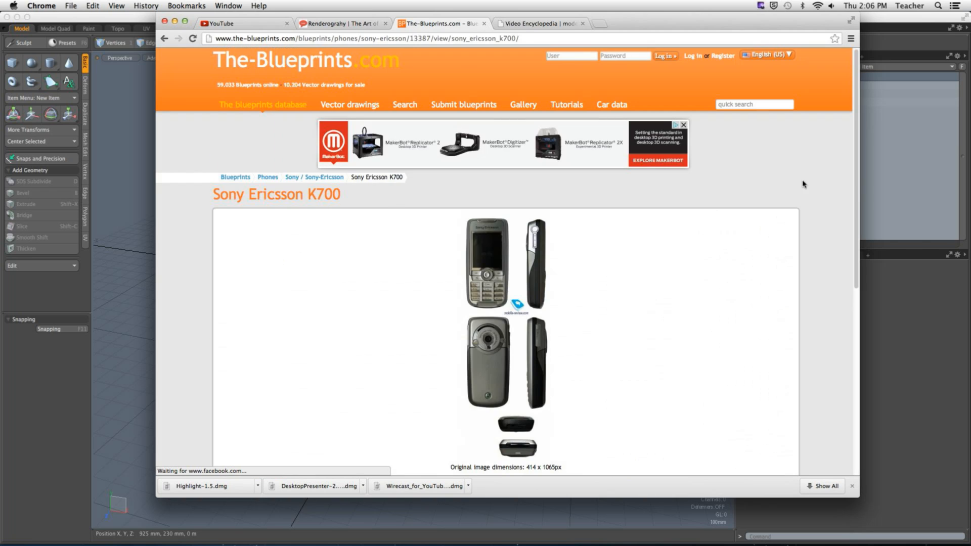
left_click_drag(855, 189, 855, 246)
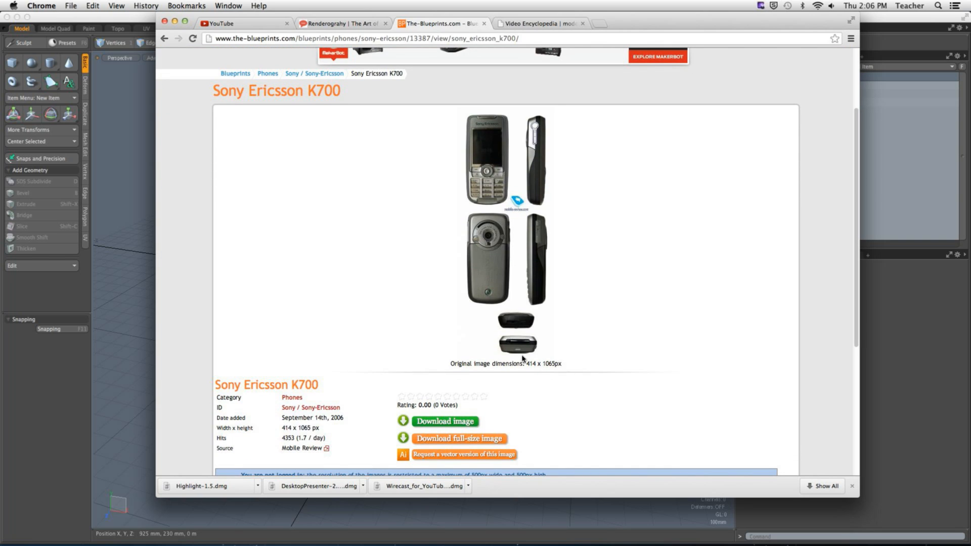
left_click(165, 39)
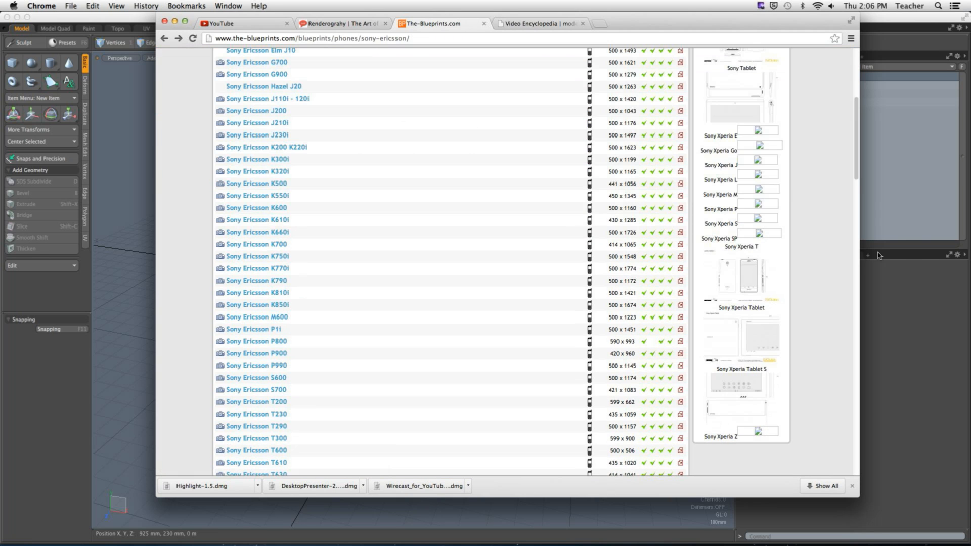
left_click_drag(857, 172, 846, 117)
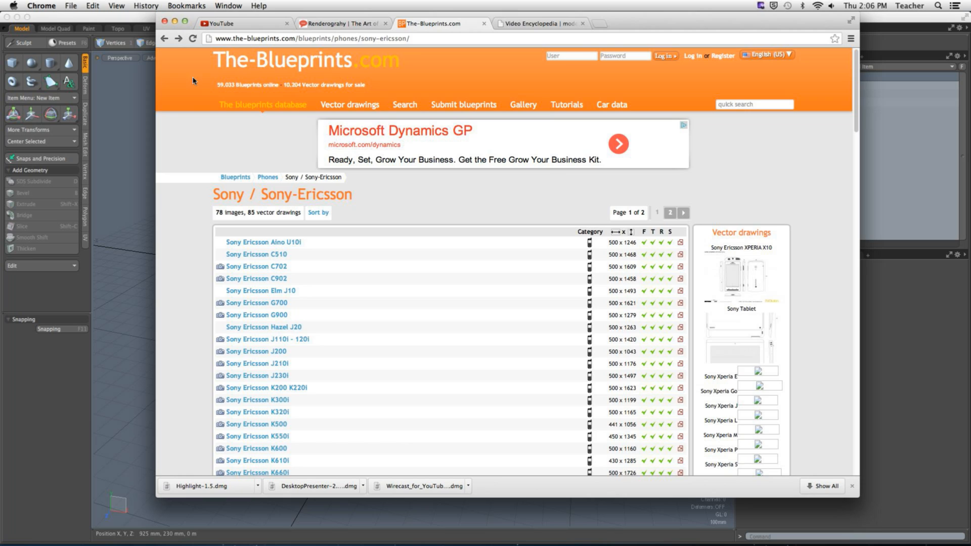
Show the Cell Phone - Geo homework on the class page, and enlarge and close the student example with two white brick phones.
left_click(344, 24)
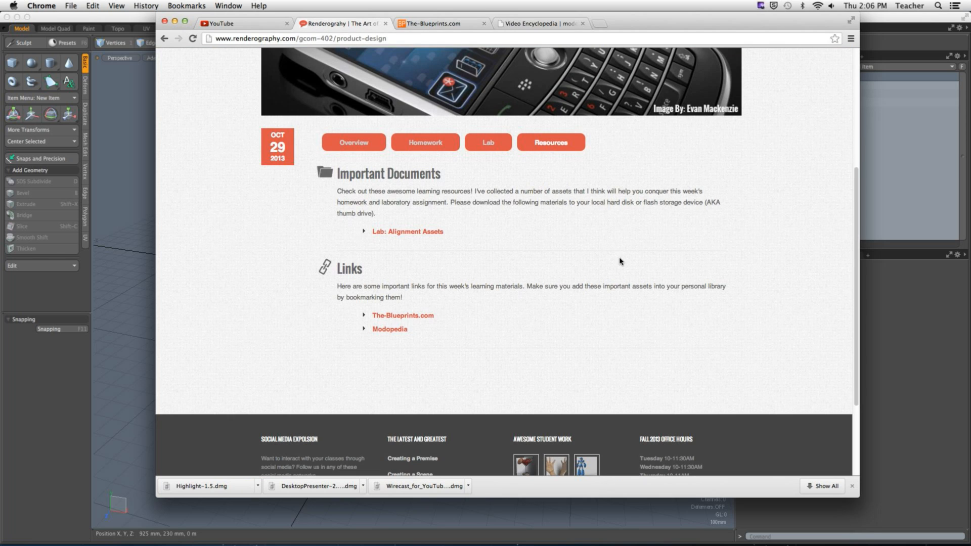
left_click(427, 144)
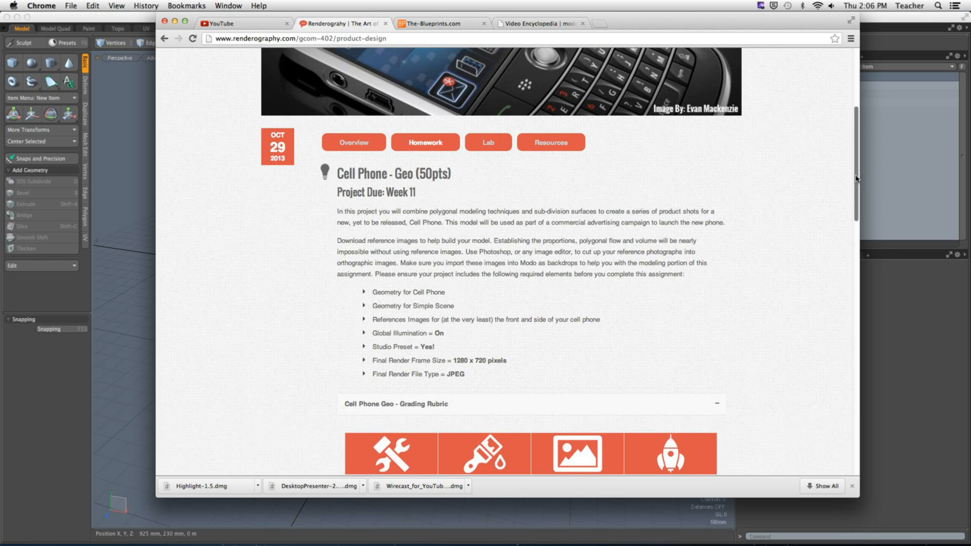
scroll(846, 314, "down", 10)
scroll(556, 370, "down", 4)
left_click(558, 338)
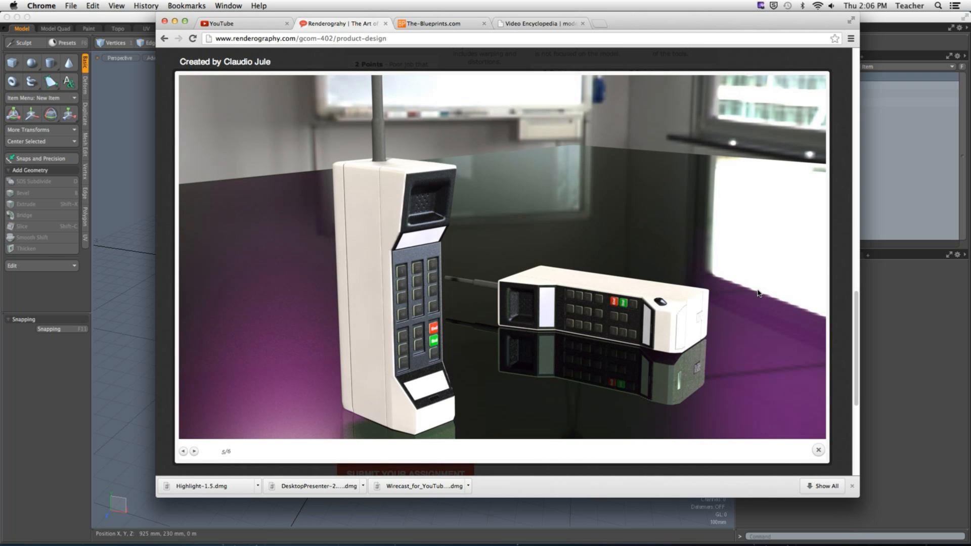
left_click(843, 233)
scroll(844, 237, "up", 4)
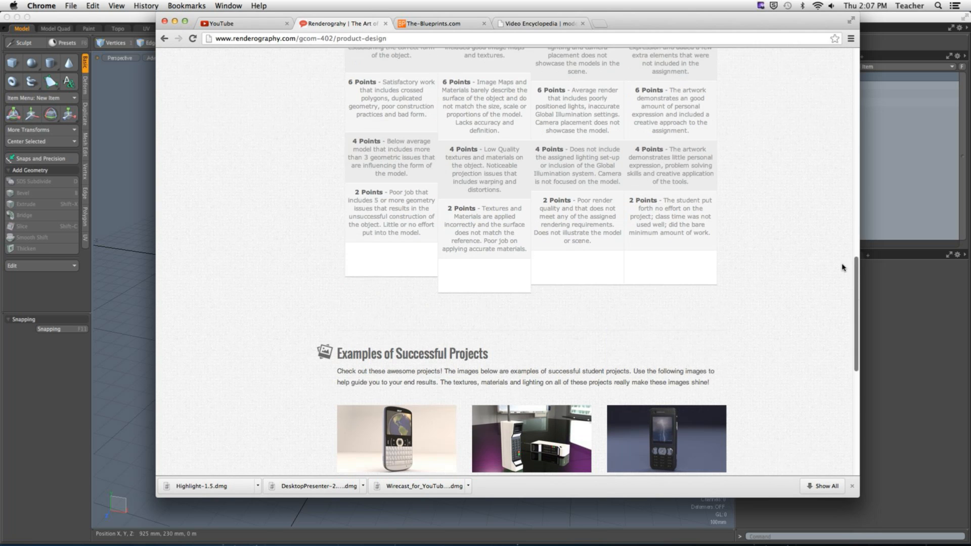
Switch back to The-Blueprints.com and return to the main blueprint database to look over all its categories.
left_click(426, 24)
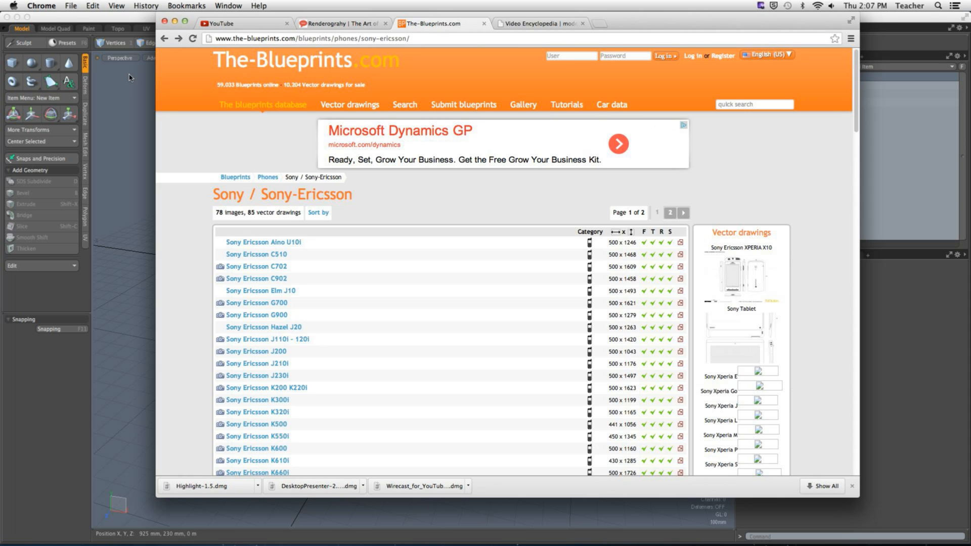
left_click(164, 39)
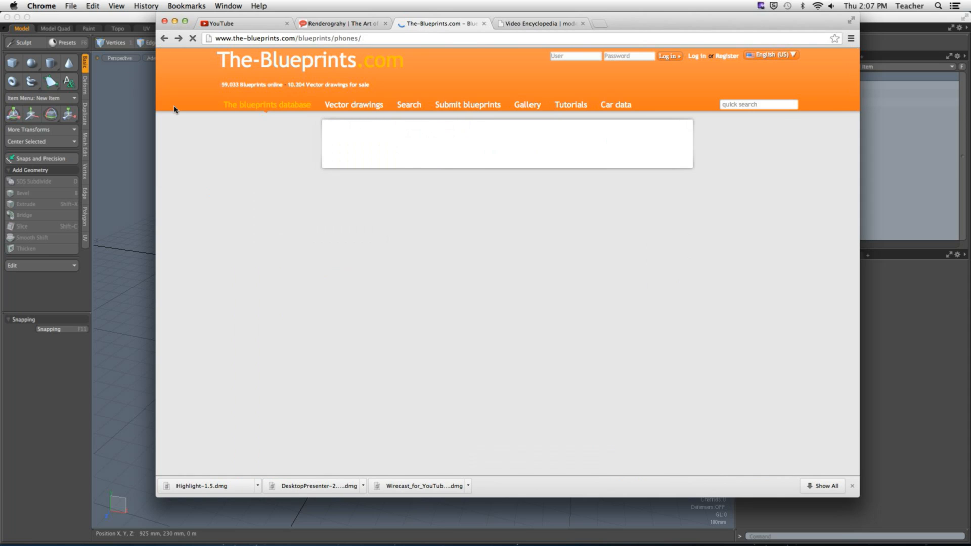
left_click_drag(163, 40, 188, 103)
left_click(164, 39)
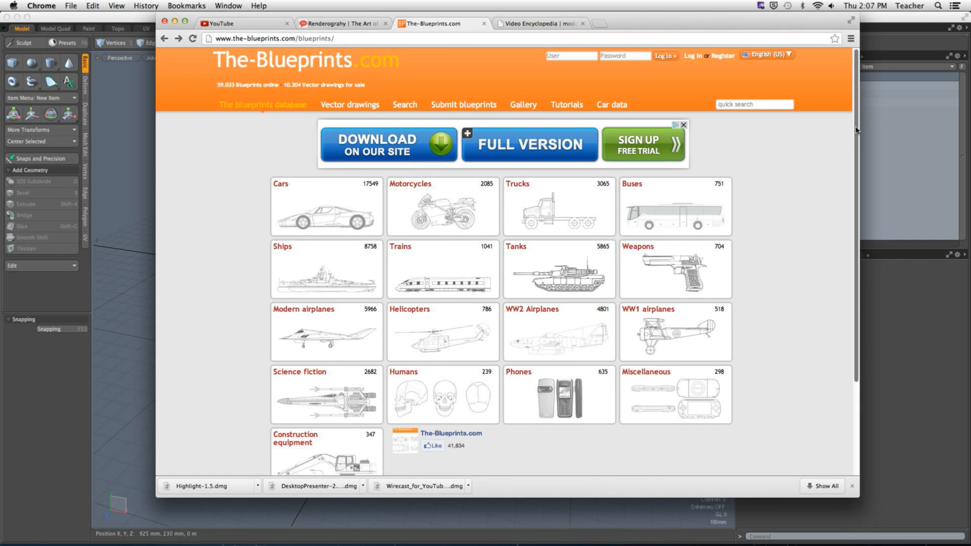
left_click_drag(855, 129, 852, 185)
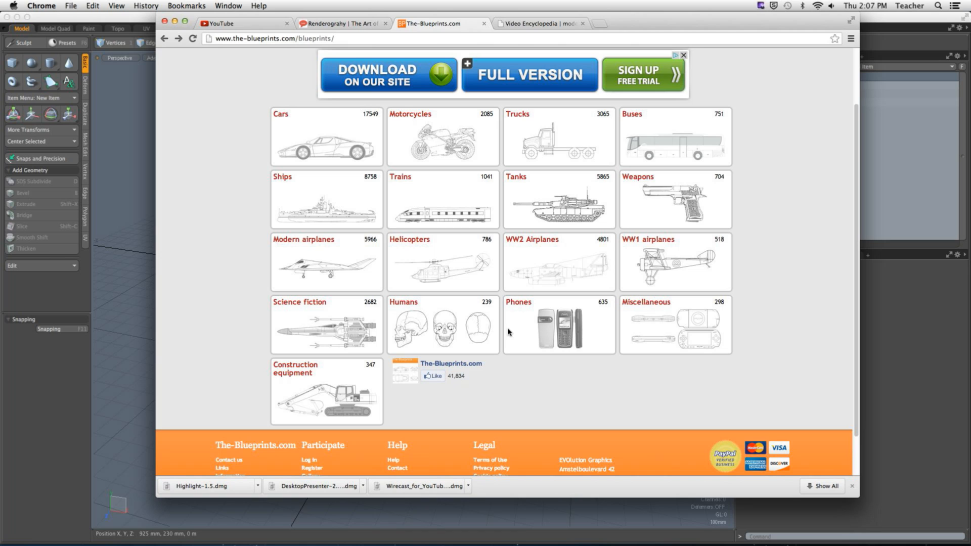
Open the Comic Book Characters list in the Humans category and look through the available characters.
left_click(404, 304)
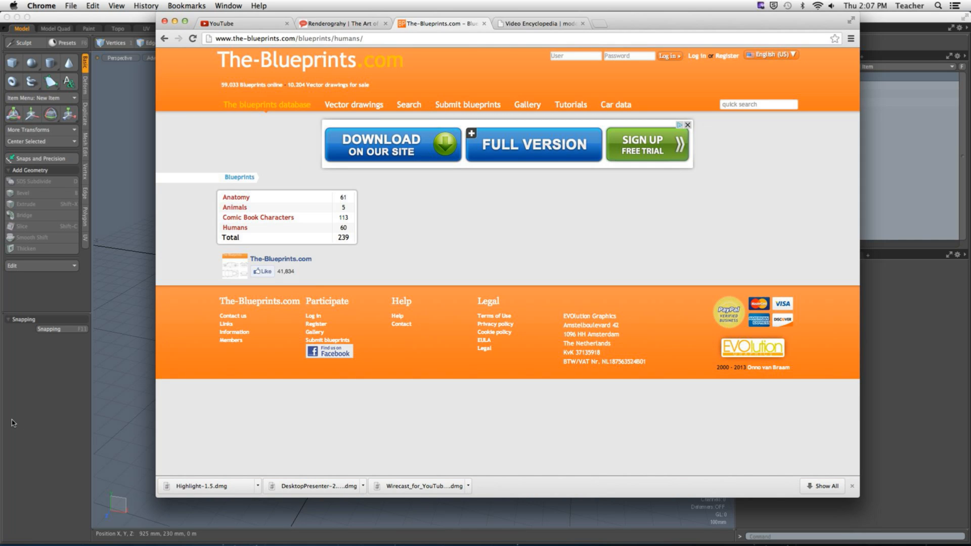
left_click(244, 218)
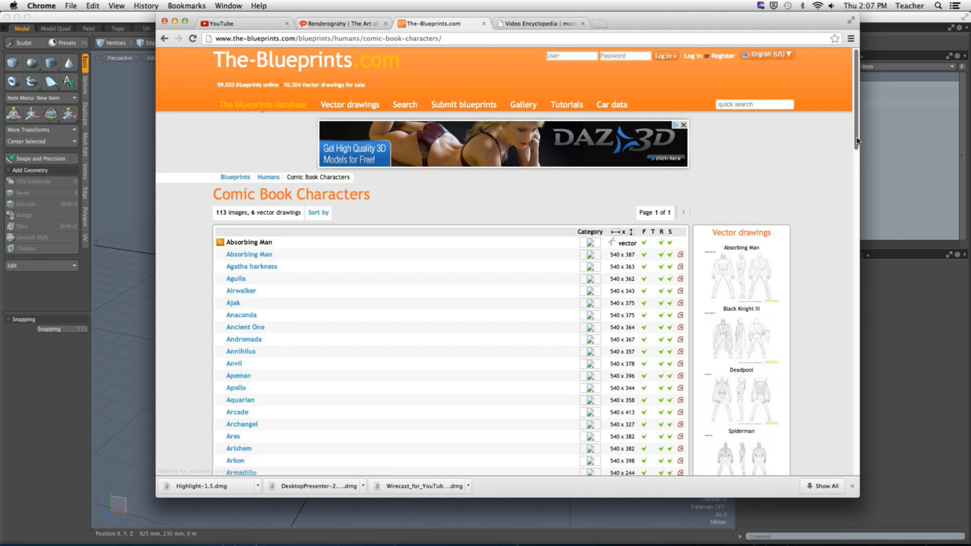
left_click_drag(856, 141, 848, 178)
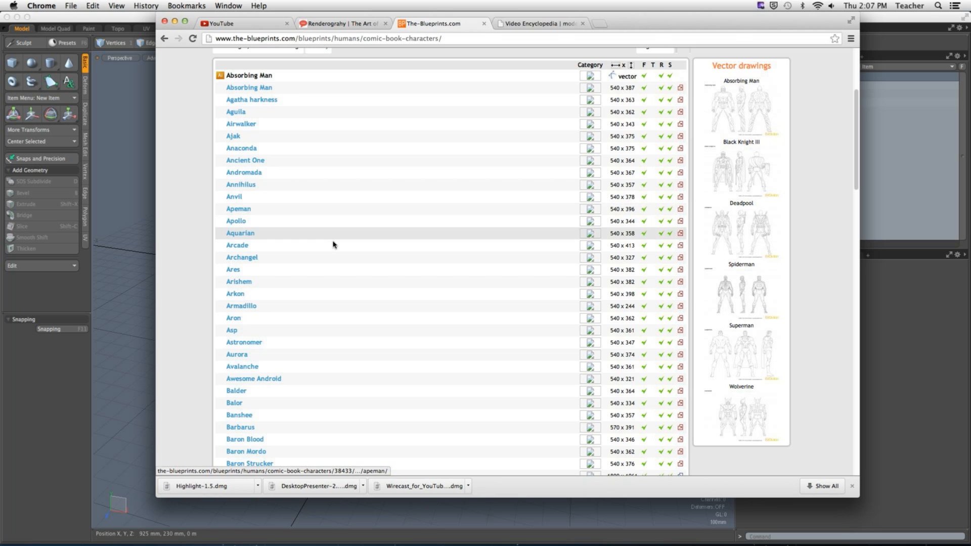
scroll(844, 213, "down", 3)
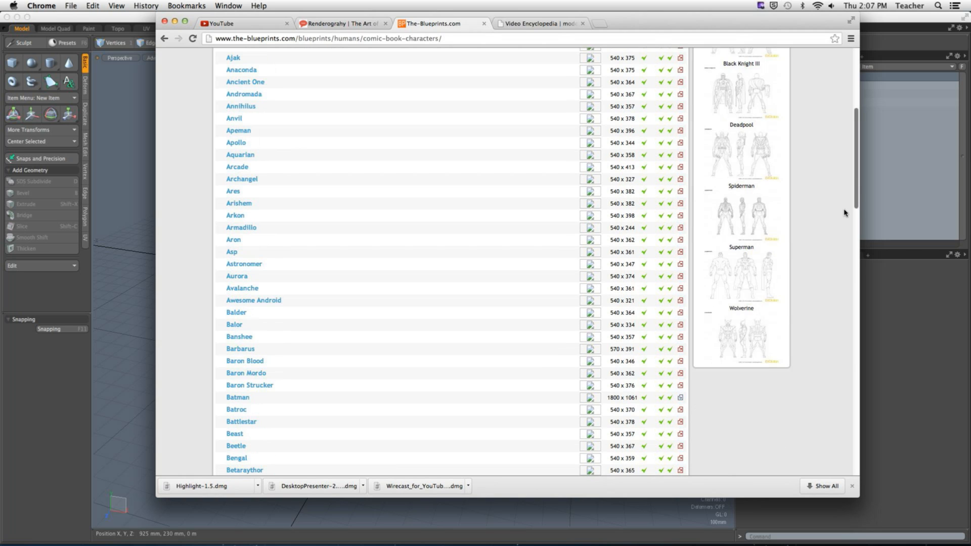
scroll(844, 213, "down", 1)
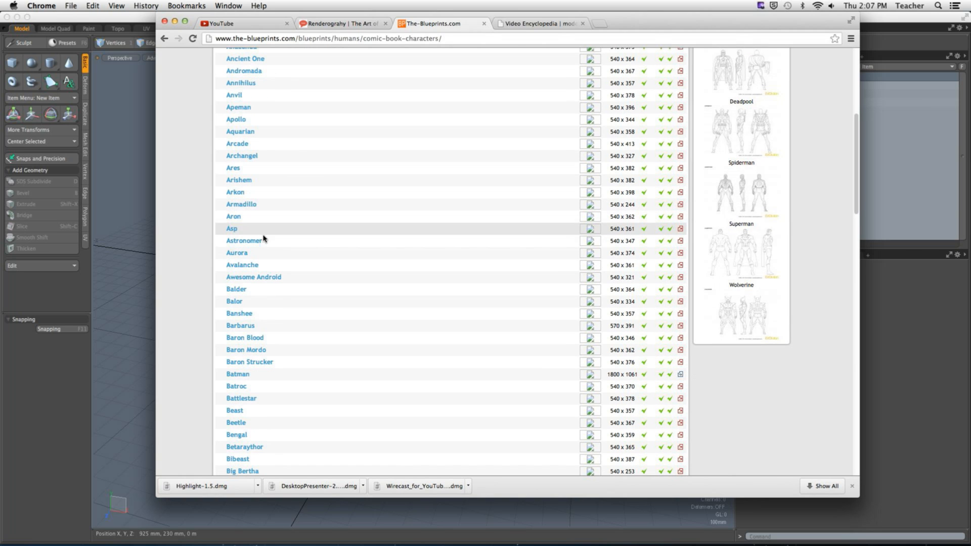
View the Banshee comic book character blueprint and return to the start of the Comic Book Characters list.
left_click(239, 314)
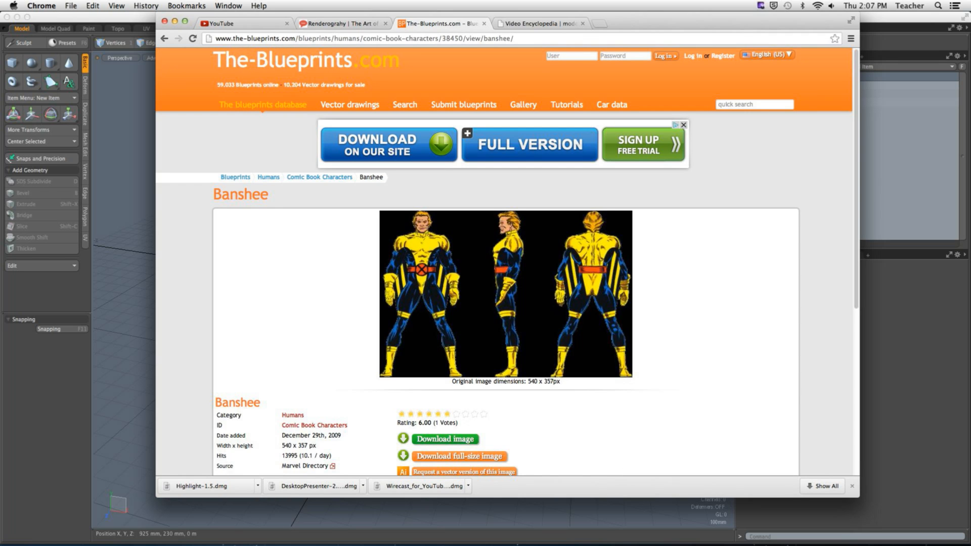
left_click(164, 38)
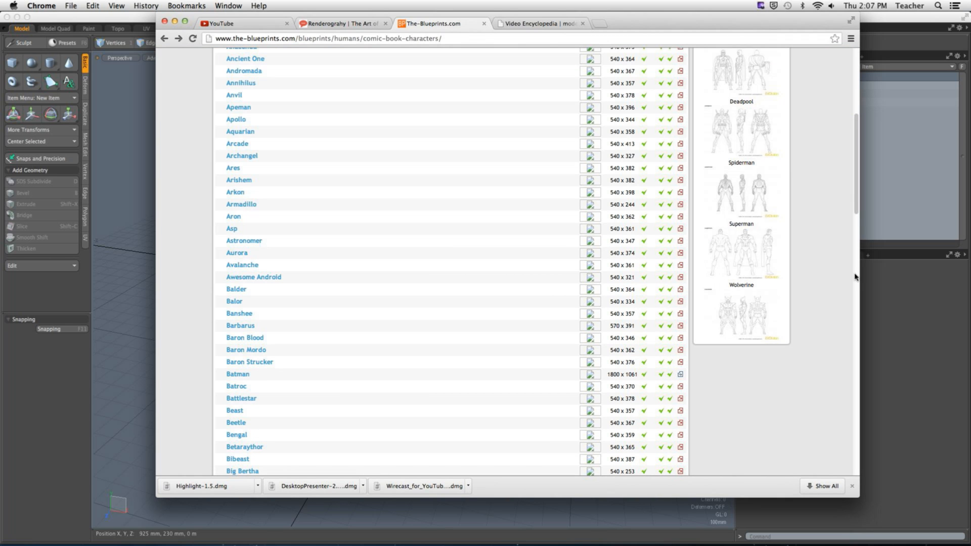
left_click_drag(853, 191, 844, 114)
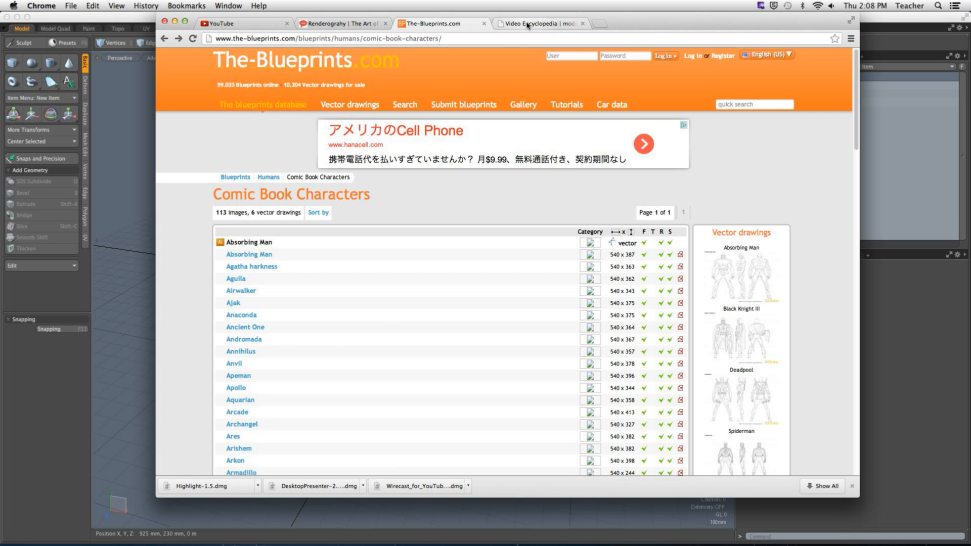
Close the Video Encyclopedia page, and hide both the modo and Chrome applications to reveal the desktop.
left_click(582, 23)
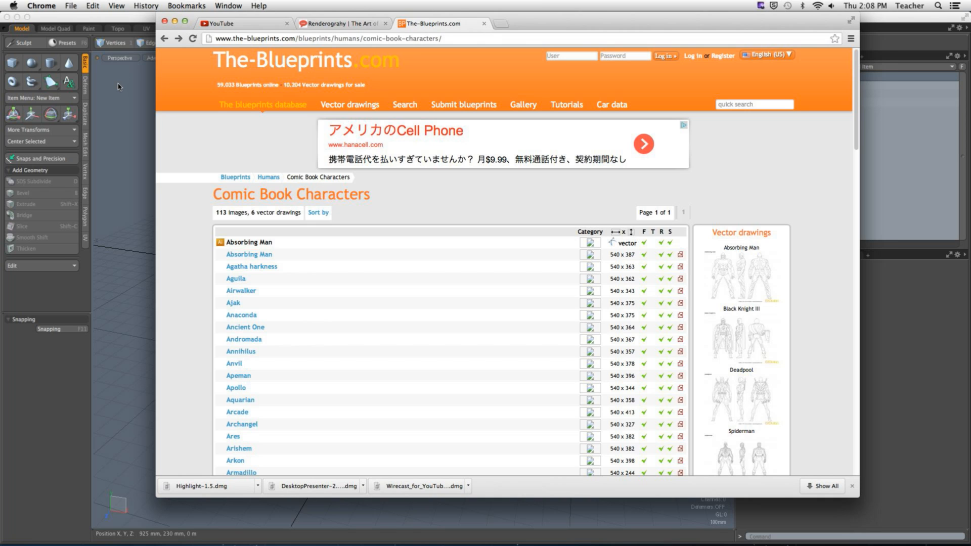
left_click(52, 19)
left_click(37, 5)
left_click(56, 60)
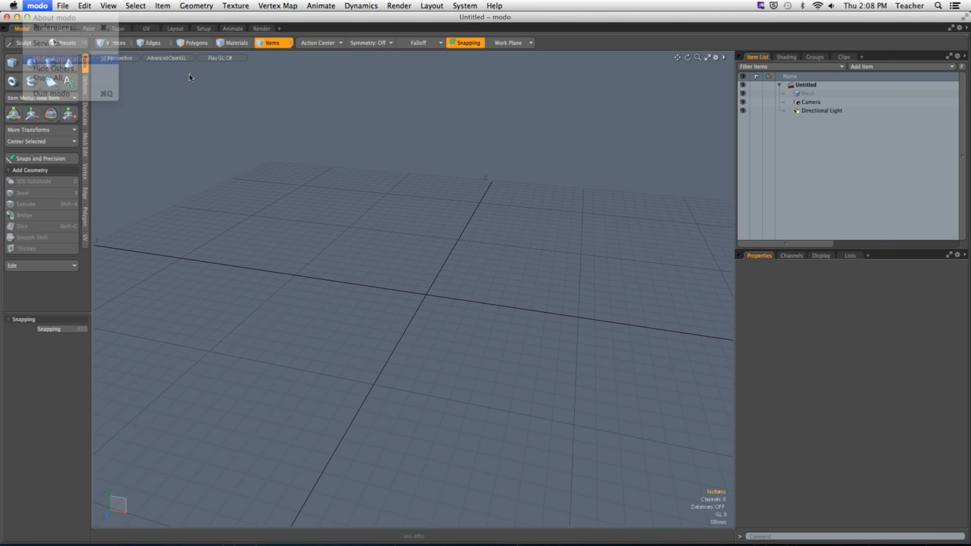
left_click_drag(592, 20, 510, 32)
left_click(42, 6)
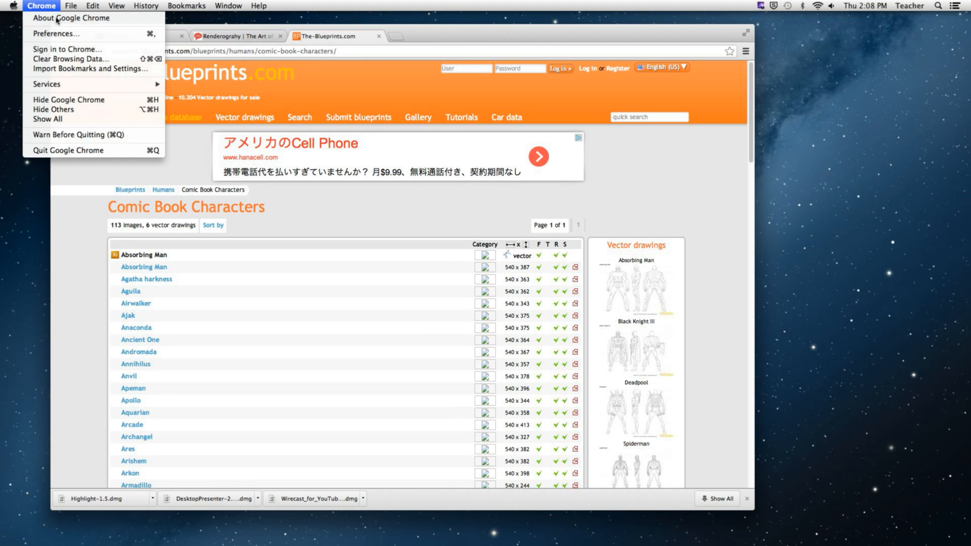
left_click(58, 100)
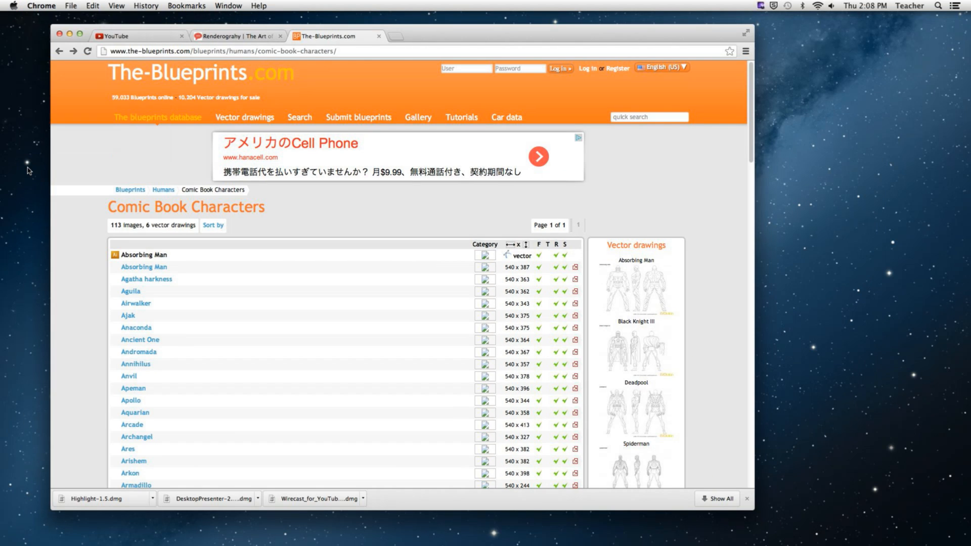
Open Samsung C100.jpg from the Desktop folder in Preview and close the Finder window.
key("super+n")
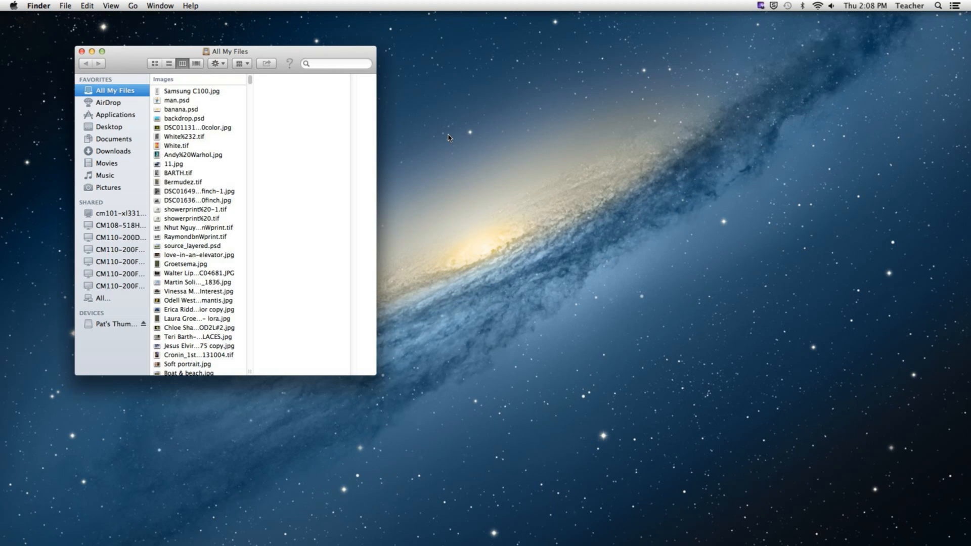
left_click(125, 130)
double_click(201, 89)
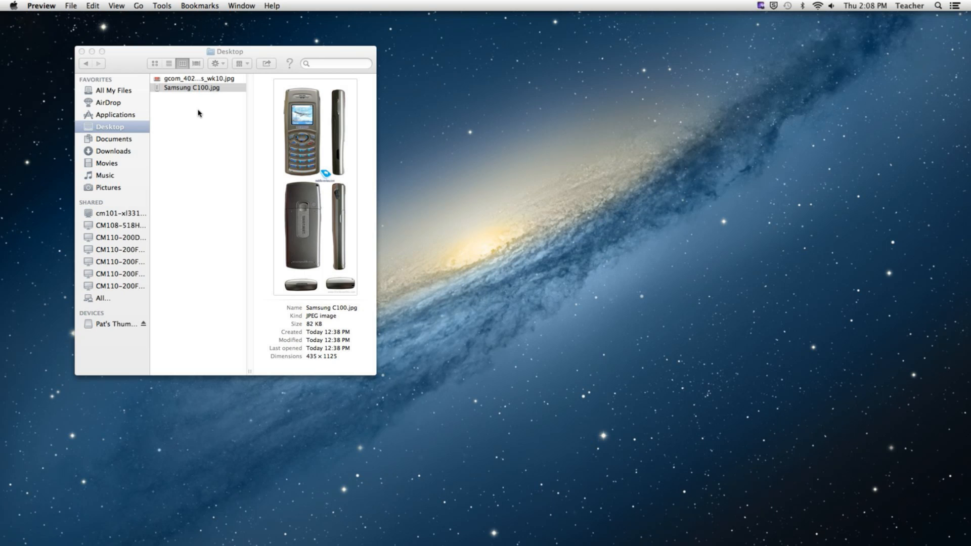
left_click(279, 52)
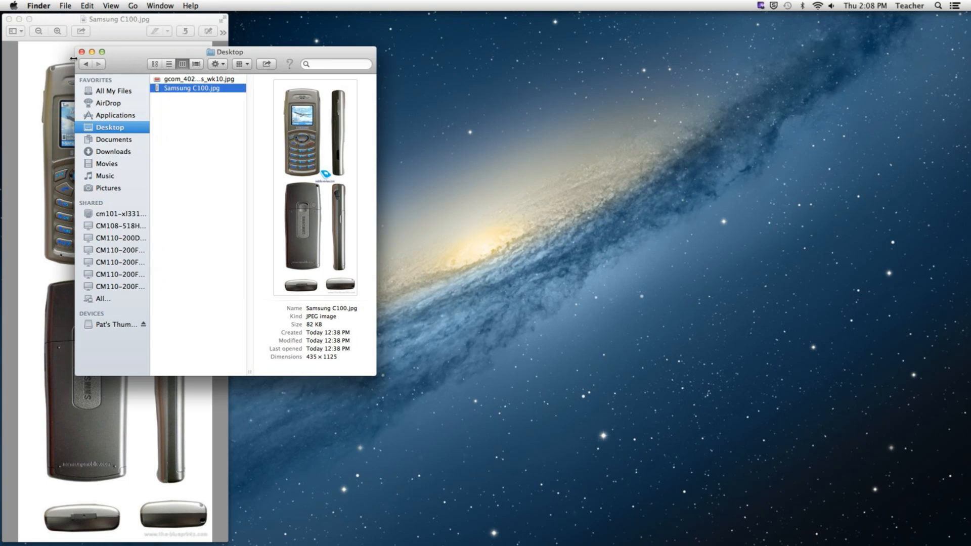
left_click(82, 52)
Enlarge and reposition the Samsung C100.jpg window so that all phone views fit on screen.
left_click_drag(119, 28, 210, 27)
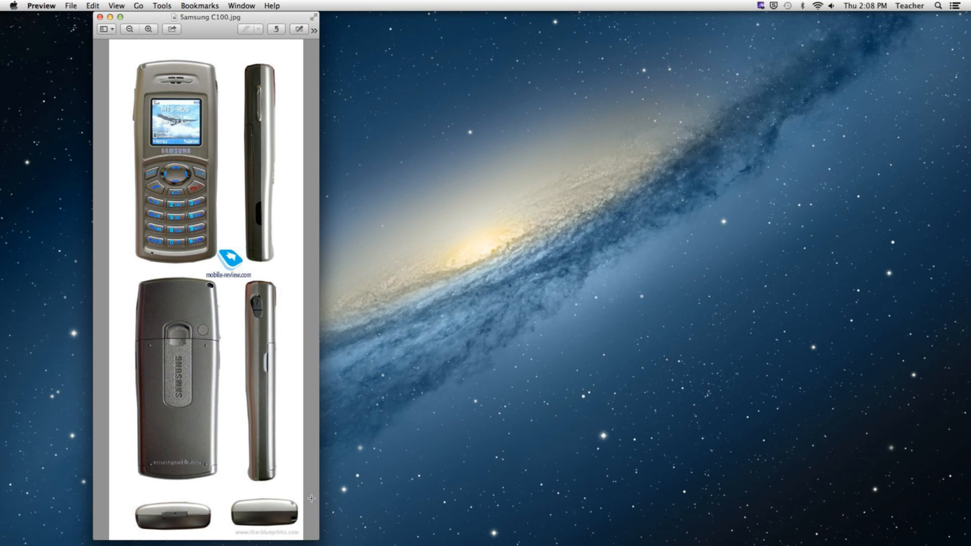
left_click_drag(319, 539, 745, 469)
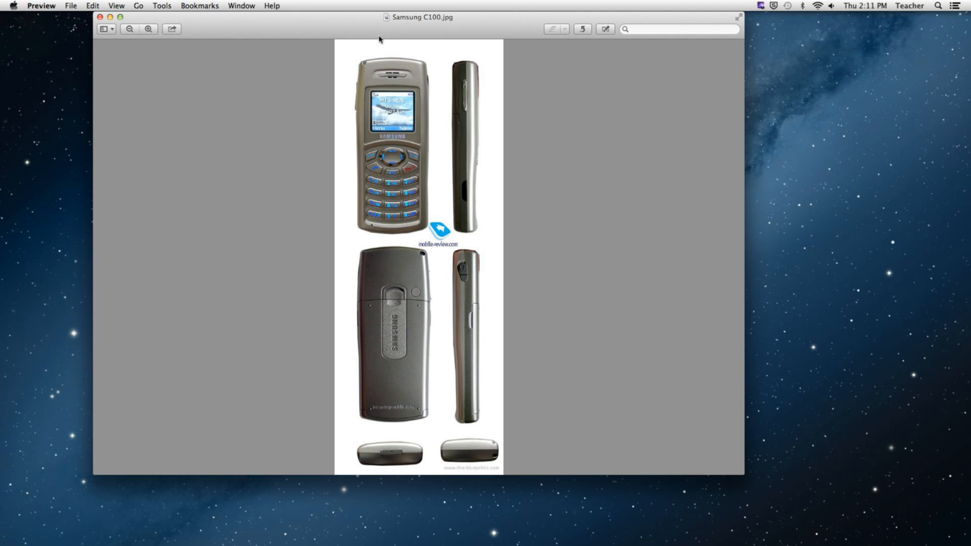
left_click_drag(342, 20, 268, 20)
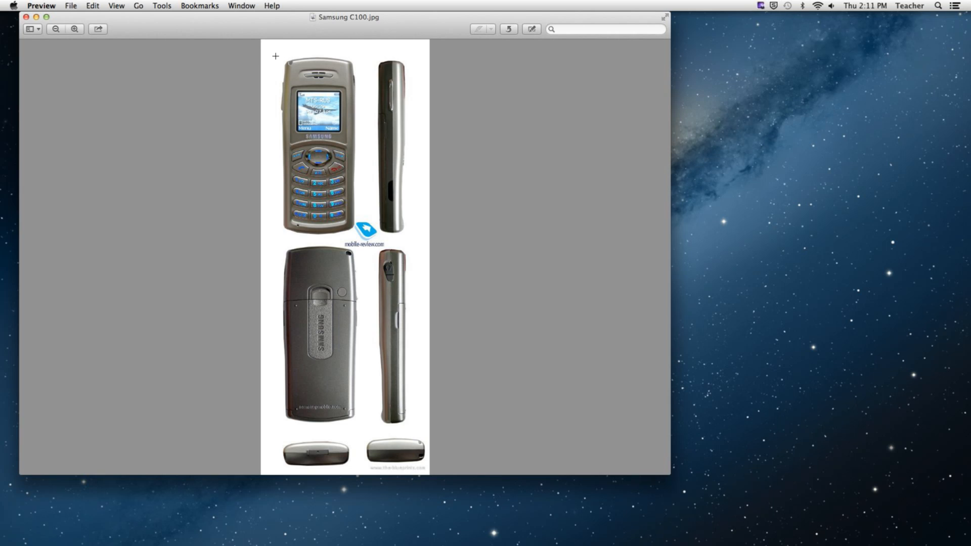
Select the phone's front view with a rectangular selection and adjust its edges to leave a small margin around the phone.
left_click_drag(275, 52, 355, 238)
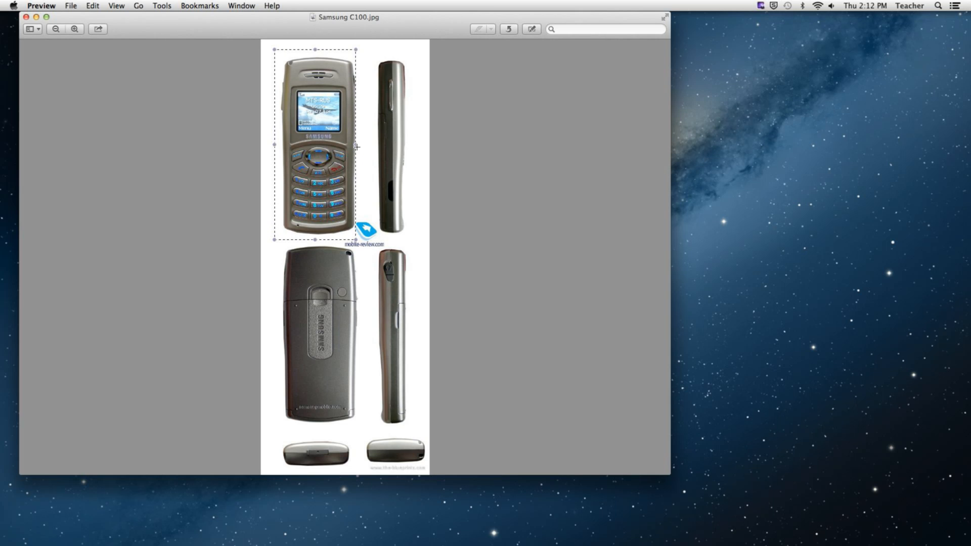
left_click_drag(355, 146, 363, 146)
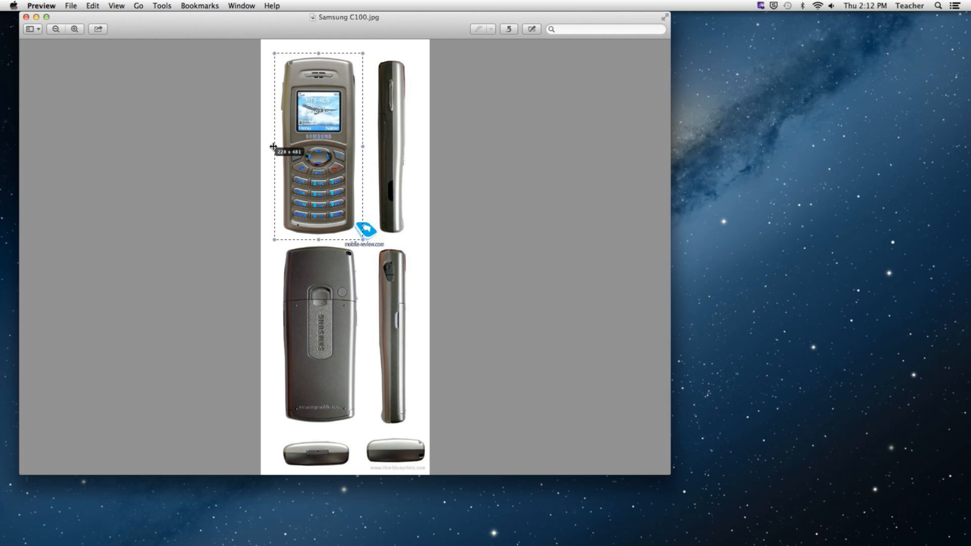
left_click_drag(364, 147, 362, 147)
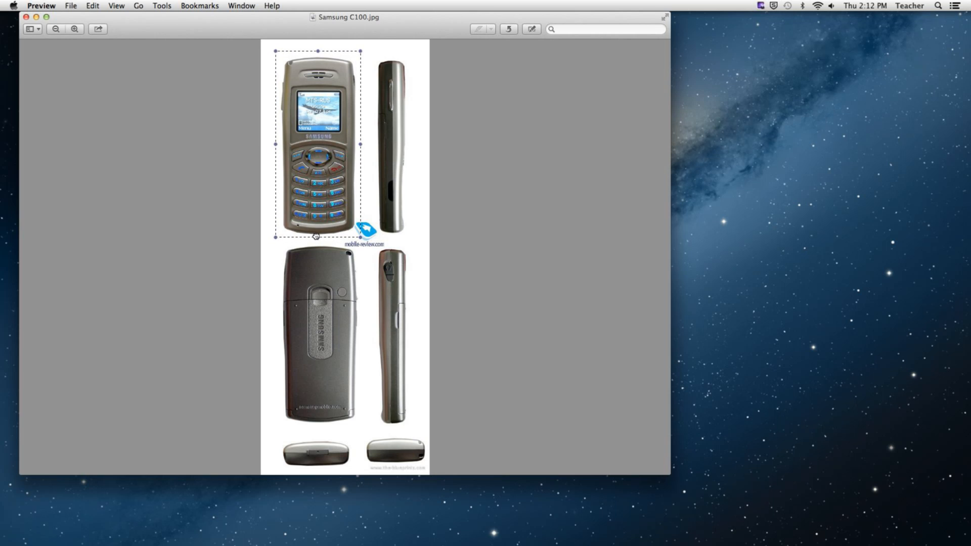
left_click_drag(318, 236, 317, 236)
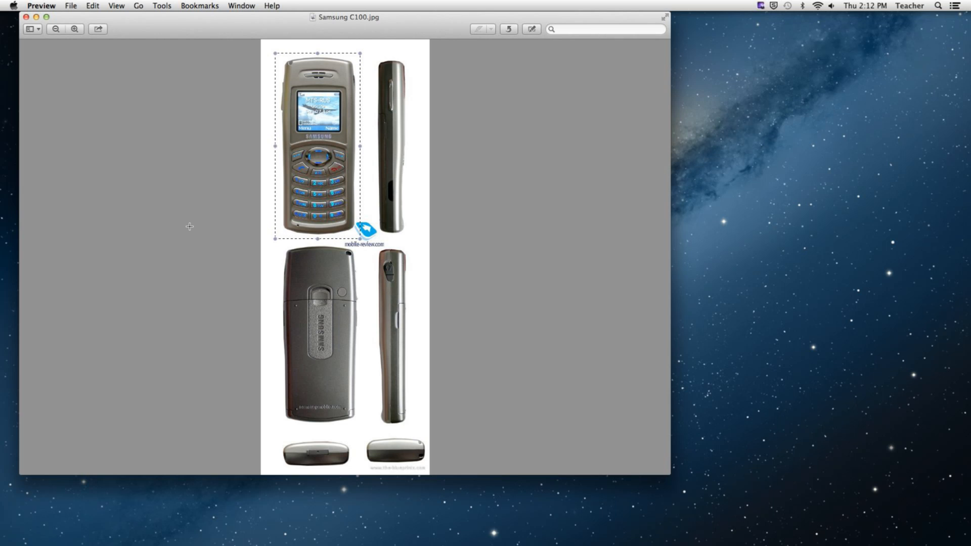
left_click_drag(130, 31, 133, 35)
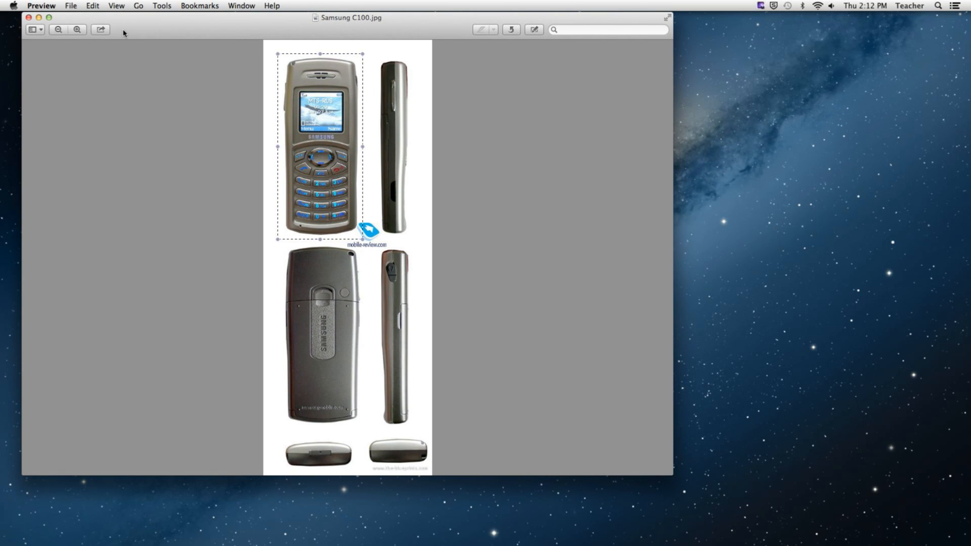
Copy the selected front view and create a new image from the clipboard.
left_click(93, 7)
left_click(72, 6)
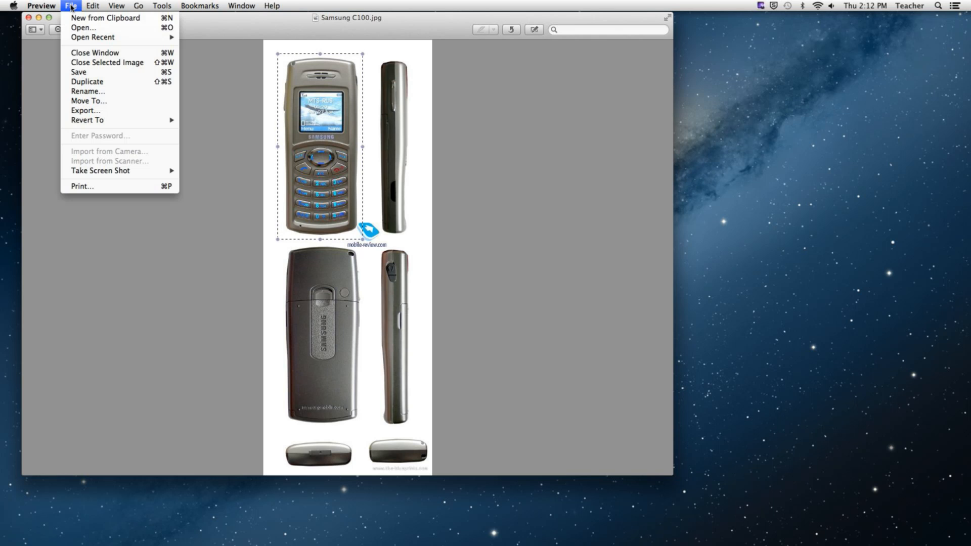
left_click(123, 20)
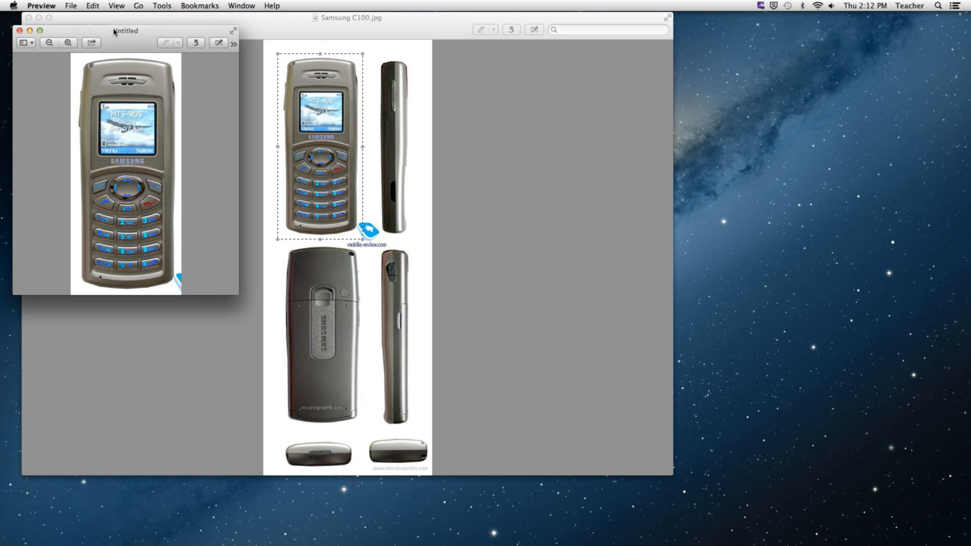
left_click_drag(148, 41, 180, 53)
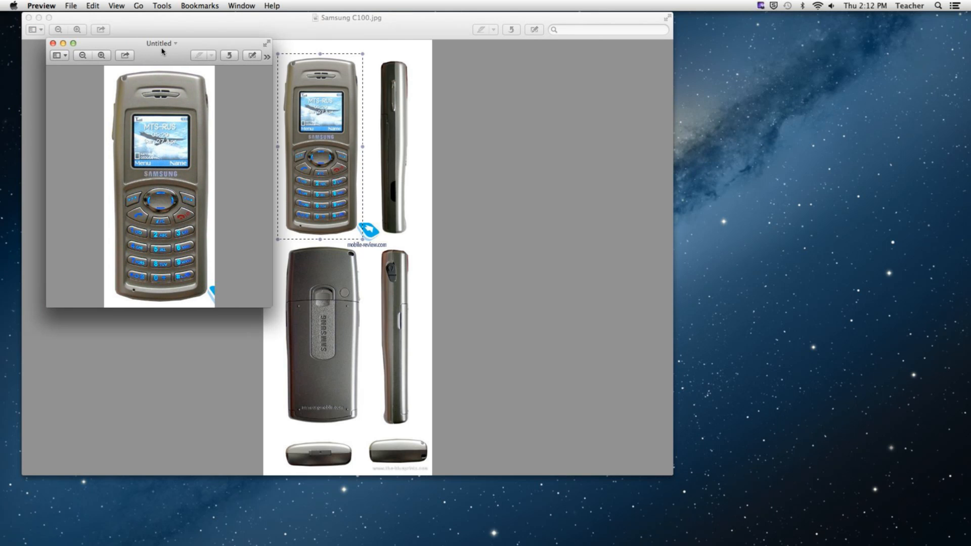
Save the front-view image to the Desktop as phone_front in PNG format with Alpha turned off, and close it.
left_click(70, 6)
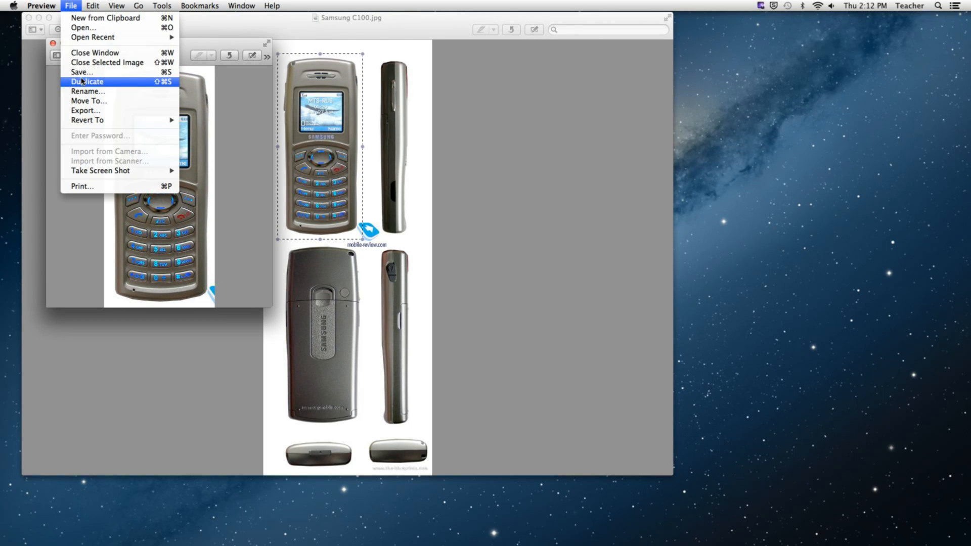
left_click(81, 72)
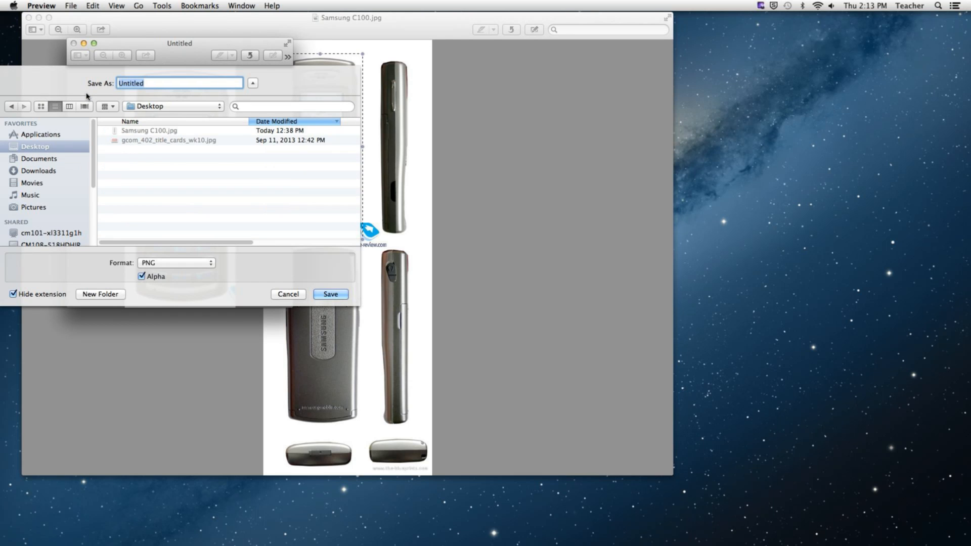
type("phone_front")
left_click(155, 277)
left_click(327, 295)
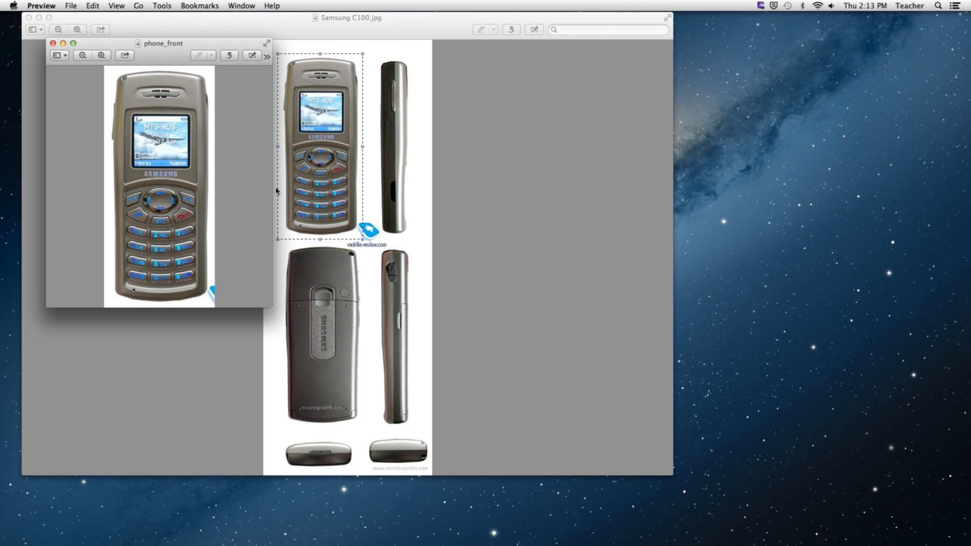
left_click_drag(150, 45, 189, 64)
left_click(93, 61)
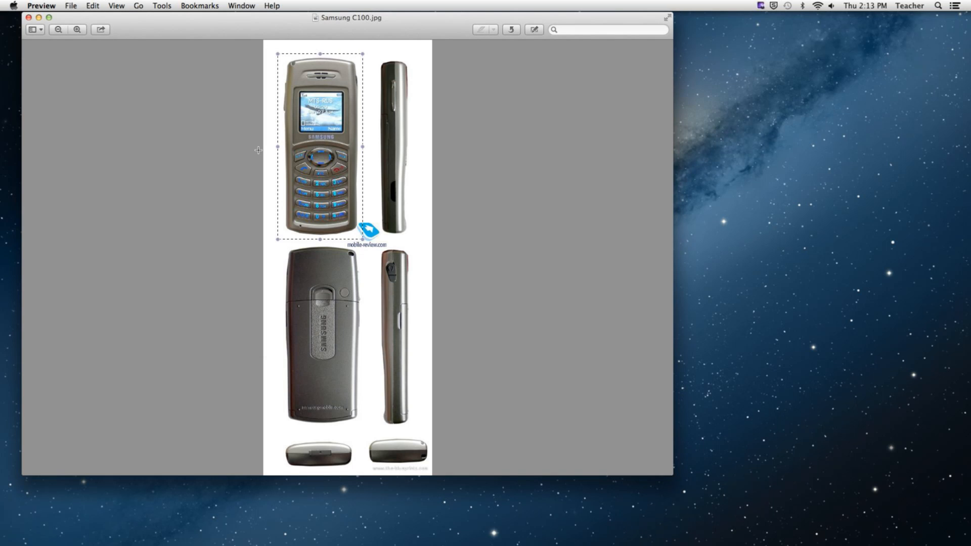
Select the side view beside the phone's front in Samsung C100.jpg, copy it, and create a new image from the clipboard.
left_click_drag(371, 54, 417, 239)
left_click(93, 5)
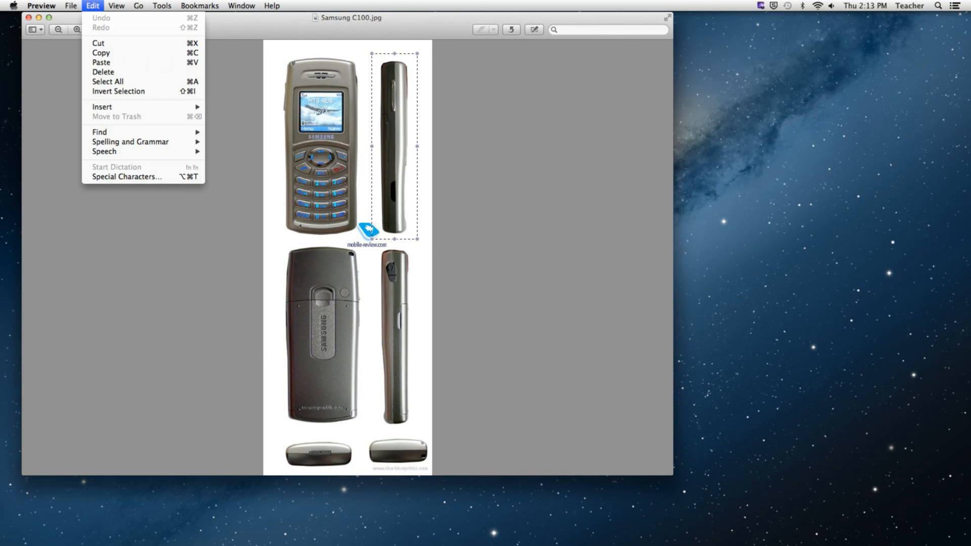
left_click(99, 53)
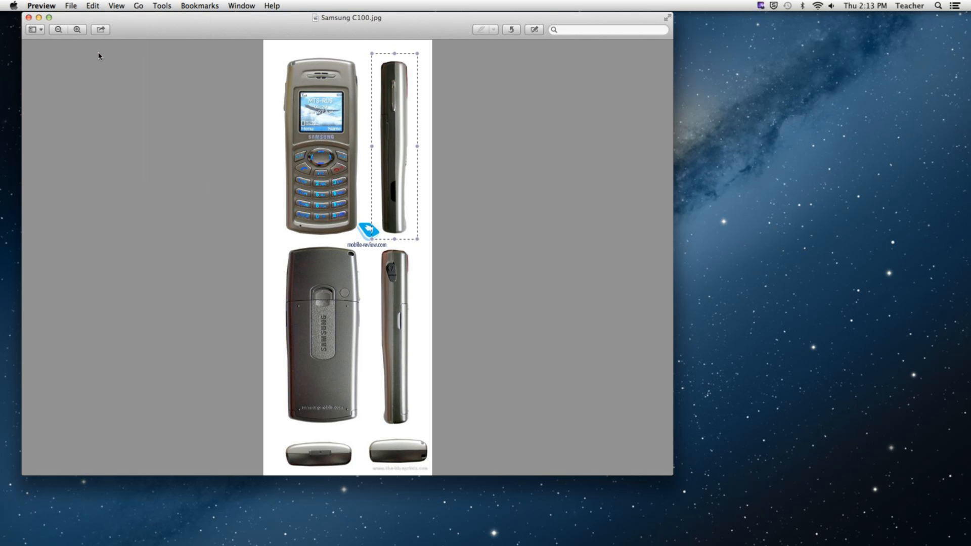
left_click(70, 5)
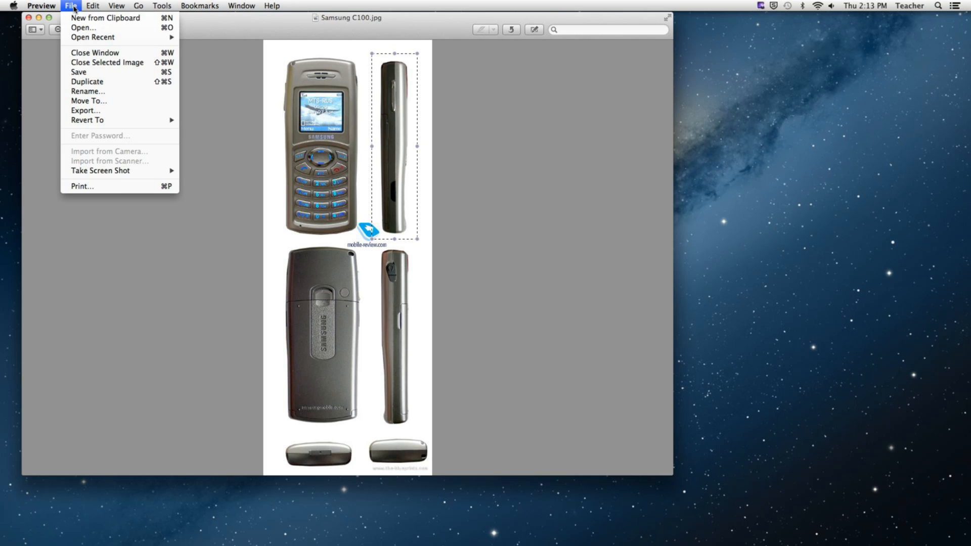
left_click(115, 20)
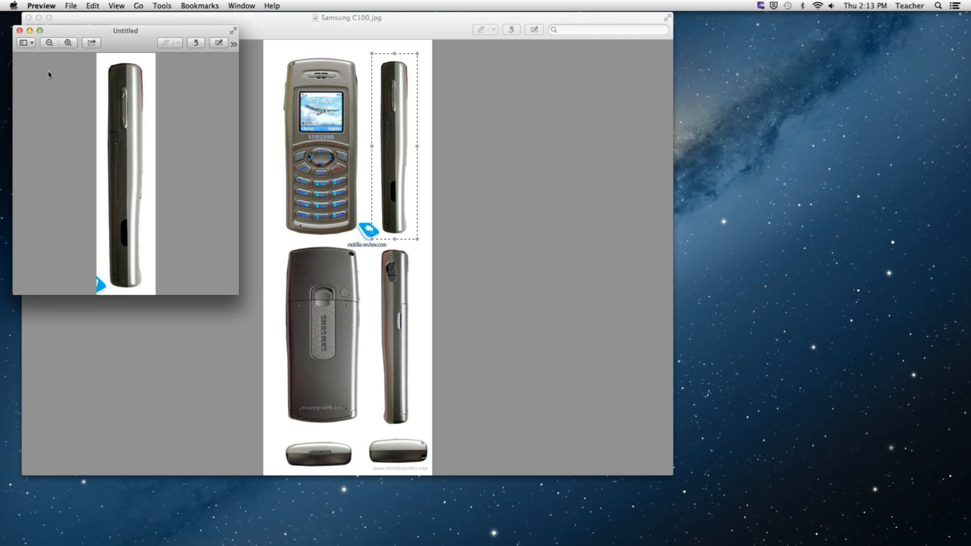
left_click_drag(119, 42, 160, 55)
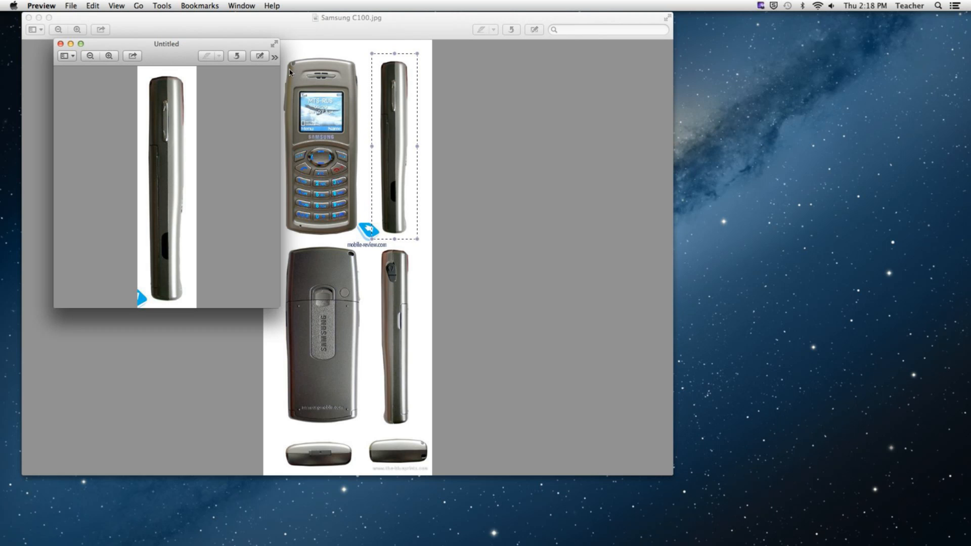
Duplicate the untitled side-view image, place the copy below the original, and switch between the two images.
left_click(70, 5)
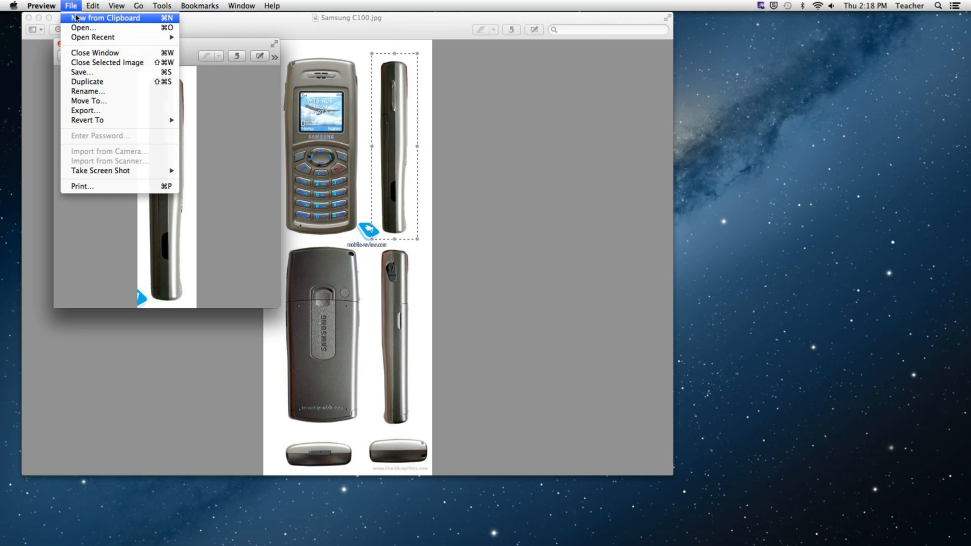
left_click(87, 82)
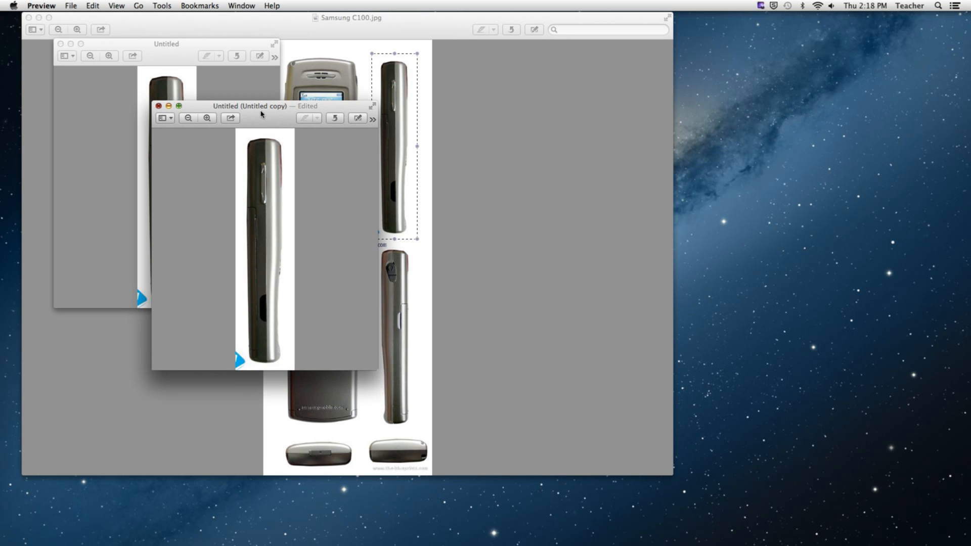
left_click_drag(262, 106, 270, 127)
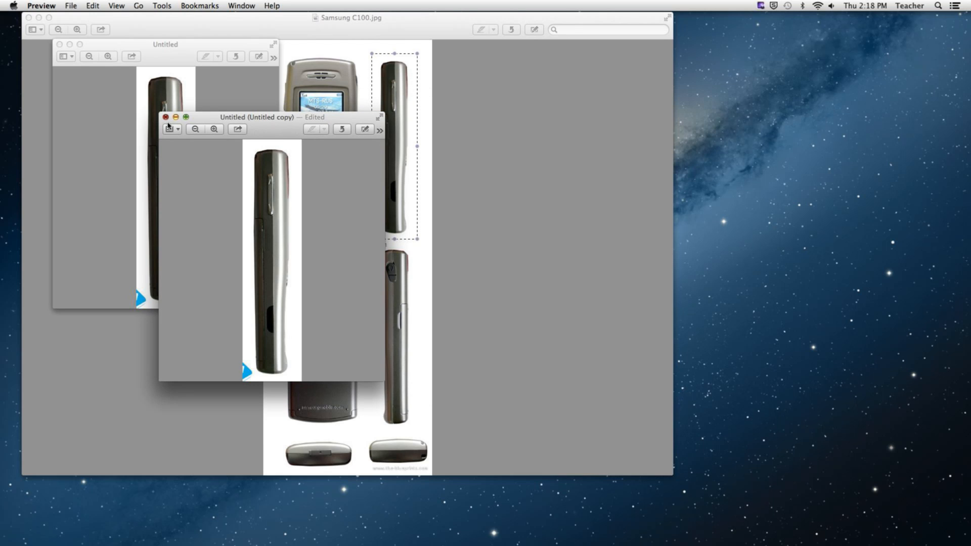
left_click(191, 91)
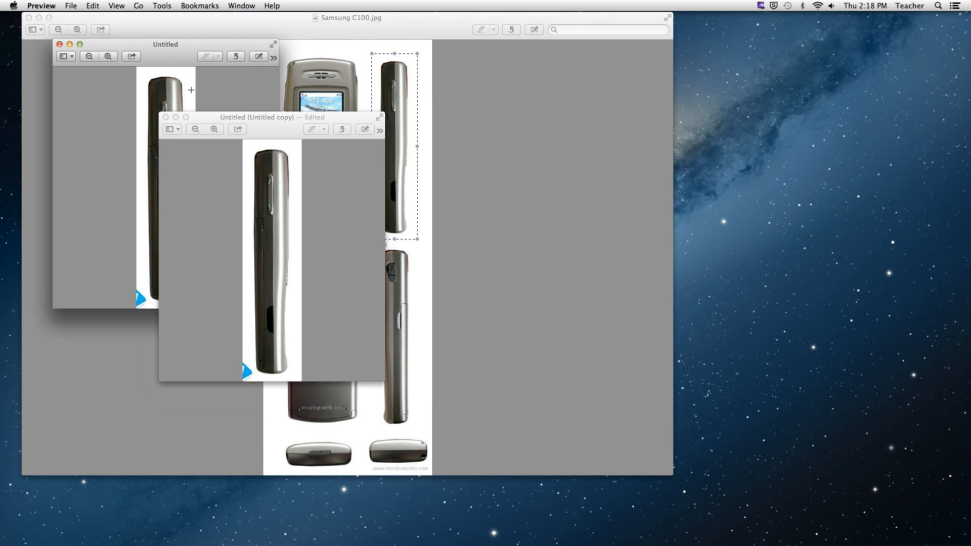
key("super+grave")
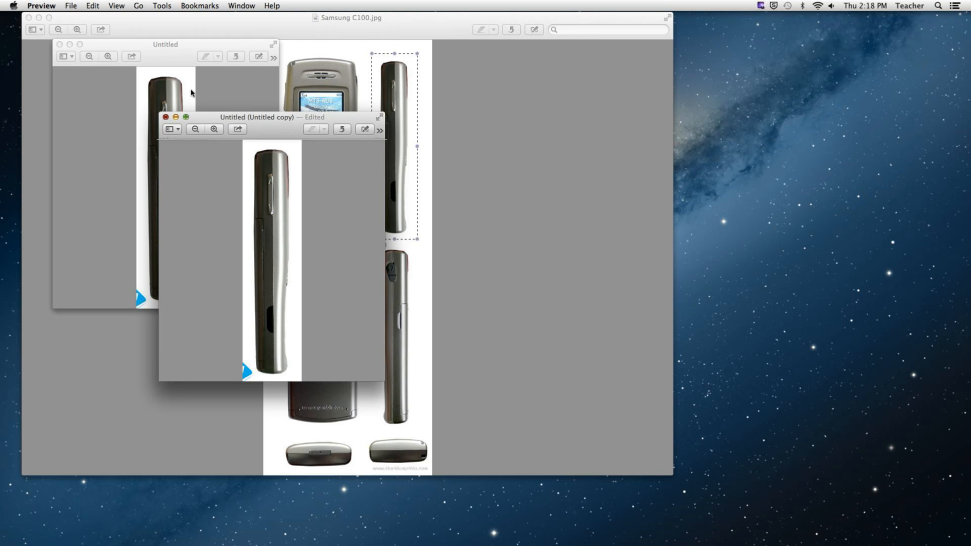
Close the duplicated side-view image and delete that copy, keeping the original untitled image.
key("super+w")
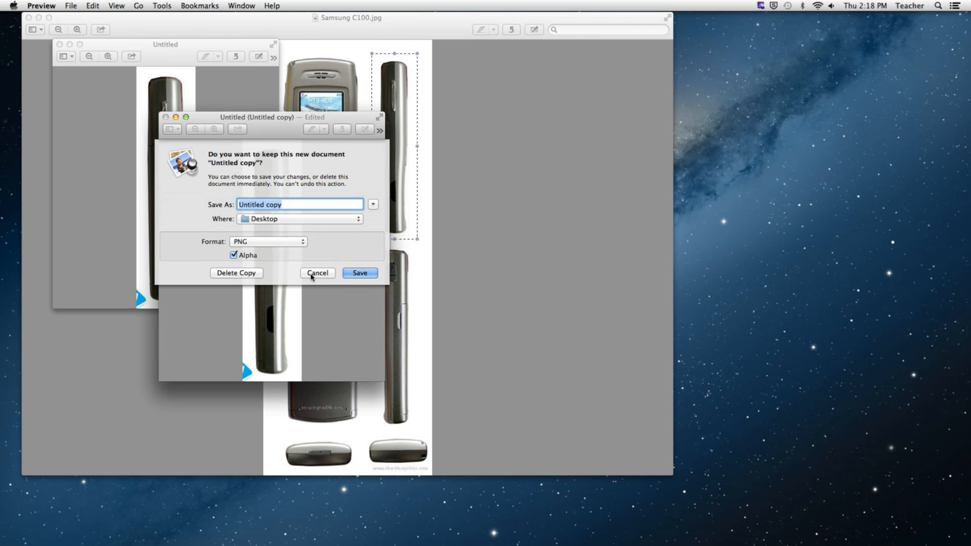
left_click(245, 273)
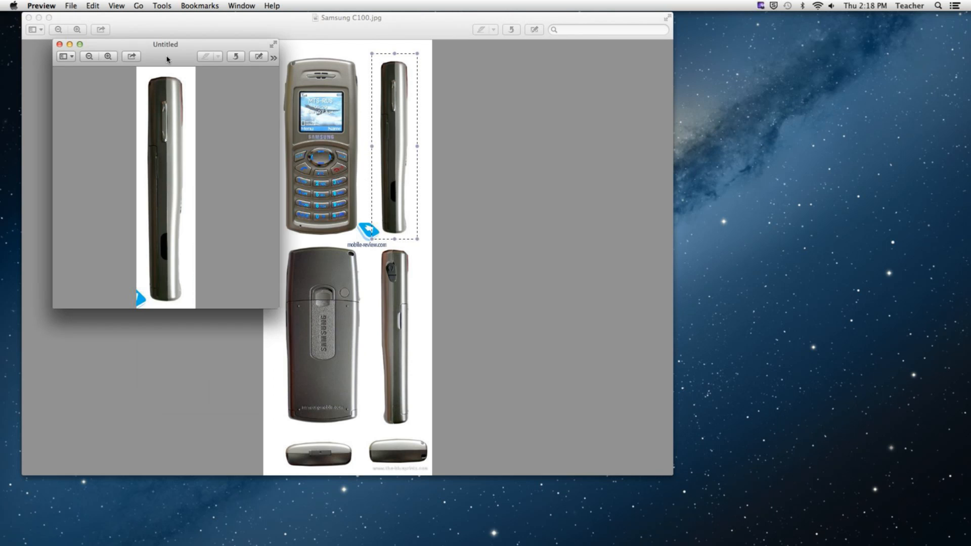
left_click_drag(168, 59, 196, 81)
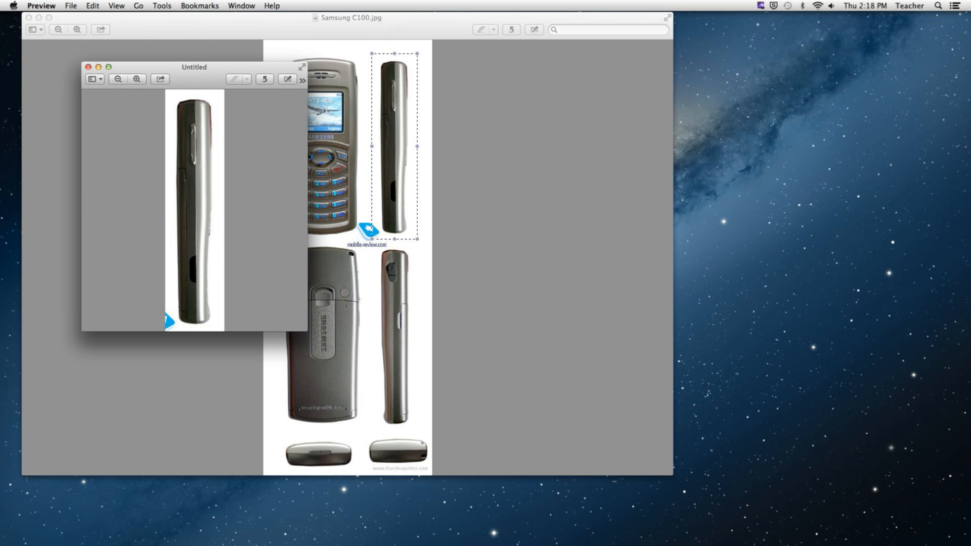
Save the side-view image to the Desktop as phone_side in PNG format with Alpha turned off, and close it.
left_click(72, 6)
left_click(81, 71)
left_click_drag(193, 79, 173, 83)
left_click(71, 5)
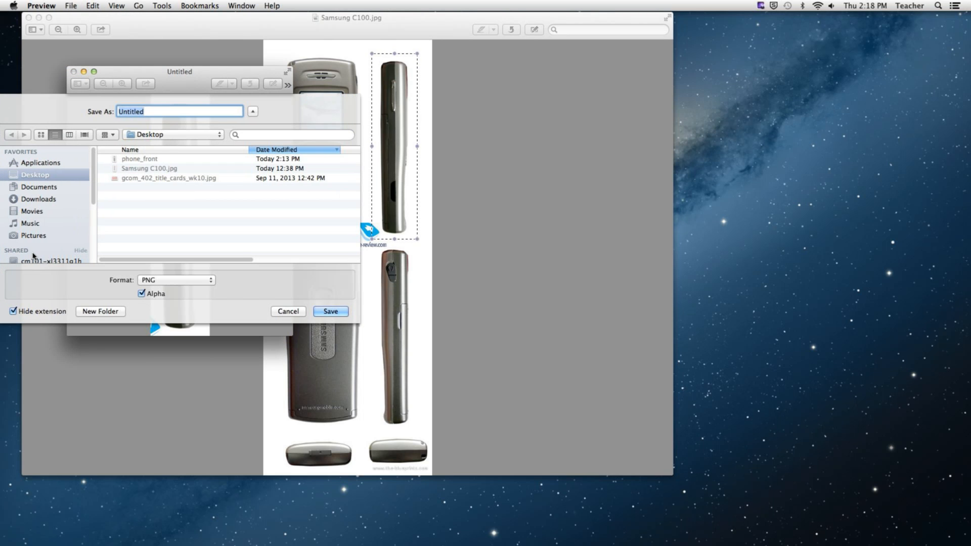
type("phone_side")
left_click(152, 295)
left_click(330, 312)
left_click_drag(78, 77, 97, 68)
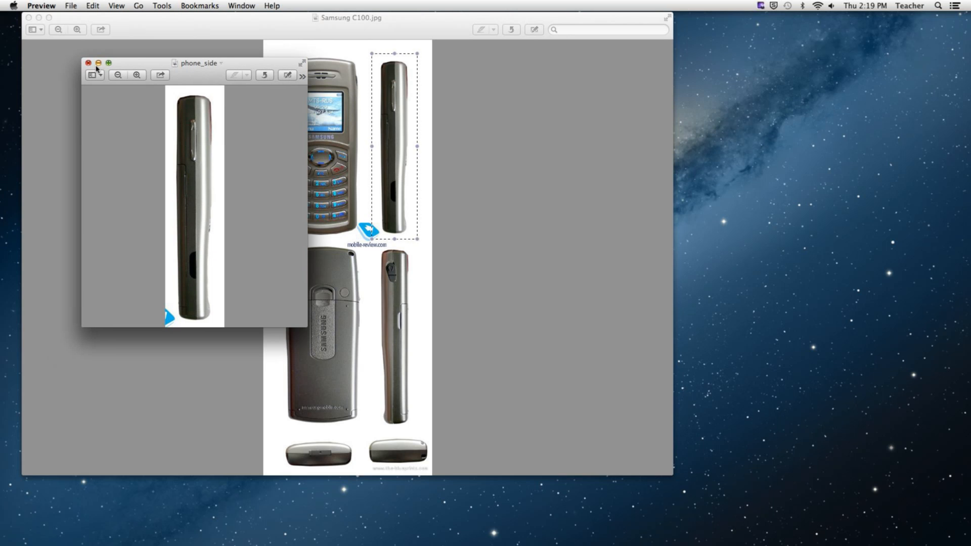
left_click(97, 65)
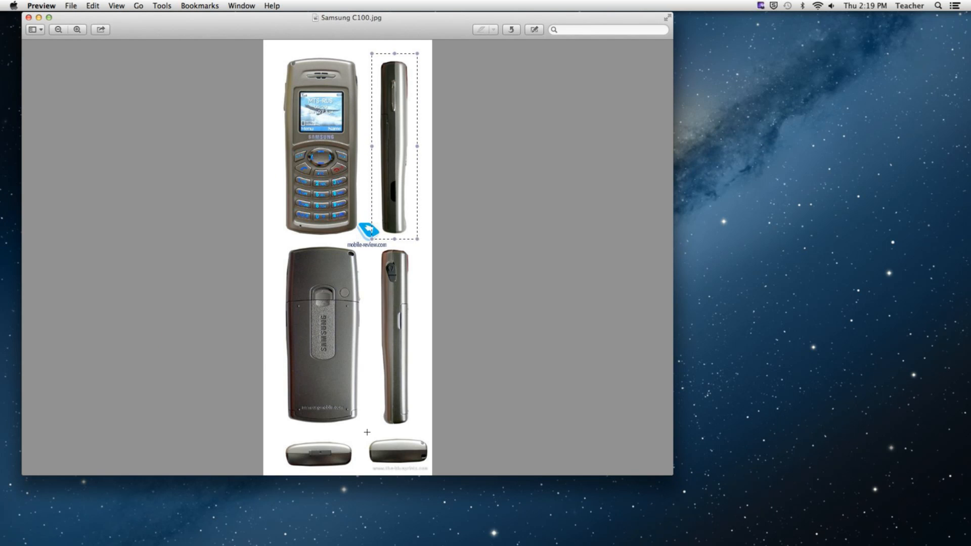
Select the end view beneath the side views in Samsung C100.jpg, copy it, and create a new image from the clipboard.
left_click_drag(364, 434, 405, 459)
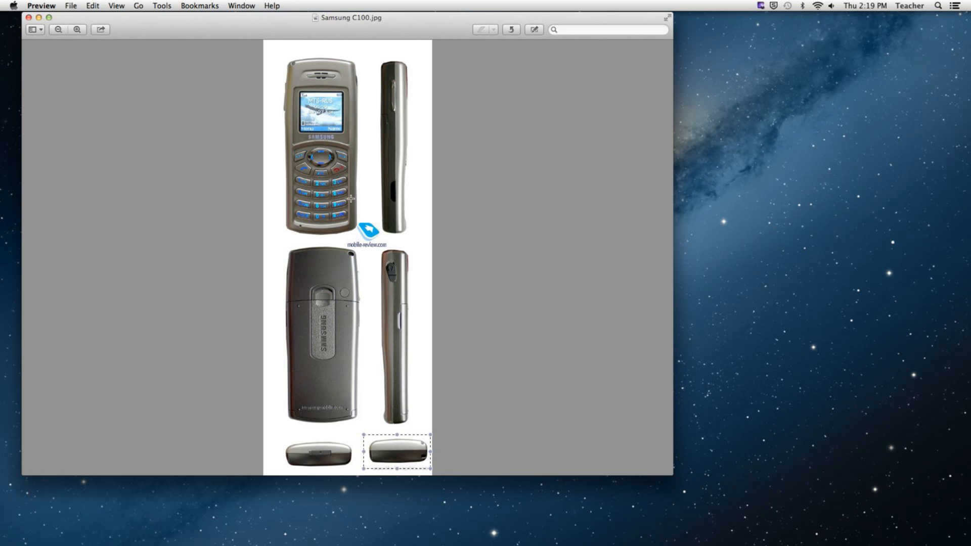
left_click(93, 5)
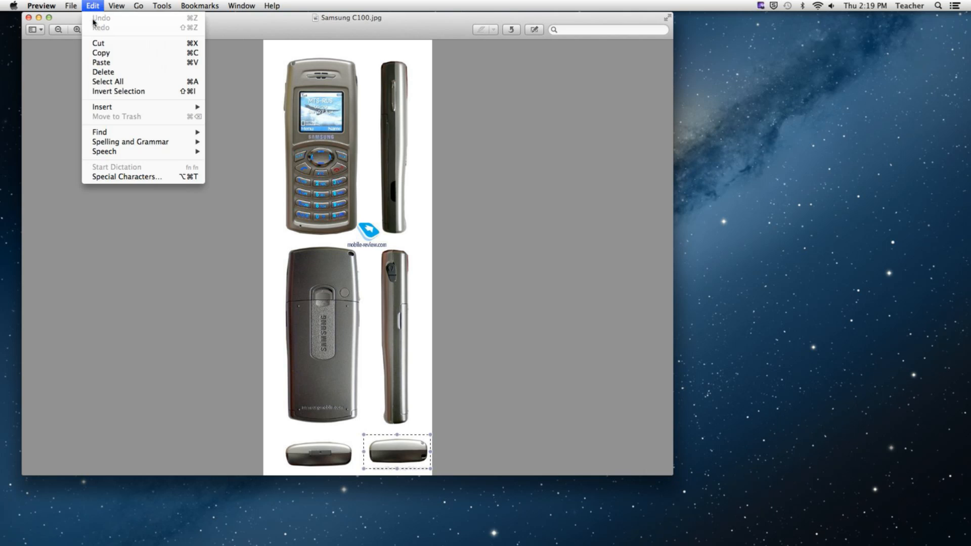
left_click(98, 53)
left_click(74, 6)
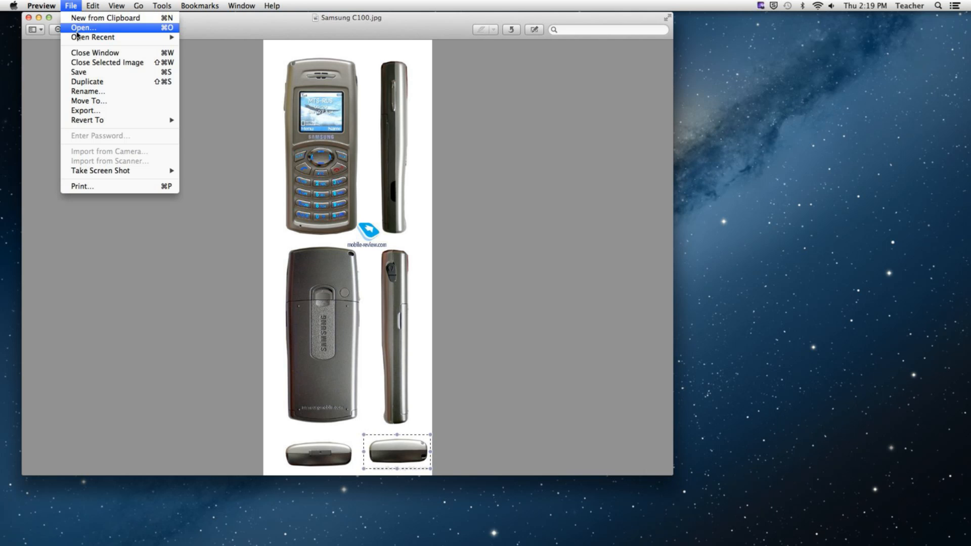
left_click(86, 18)
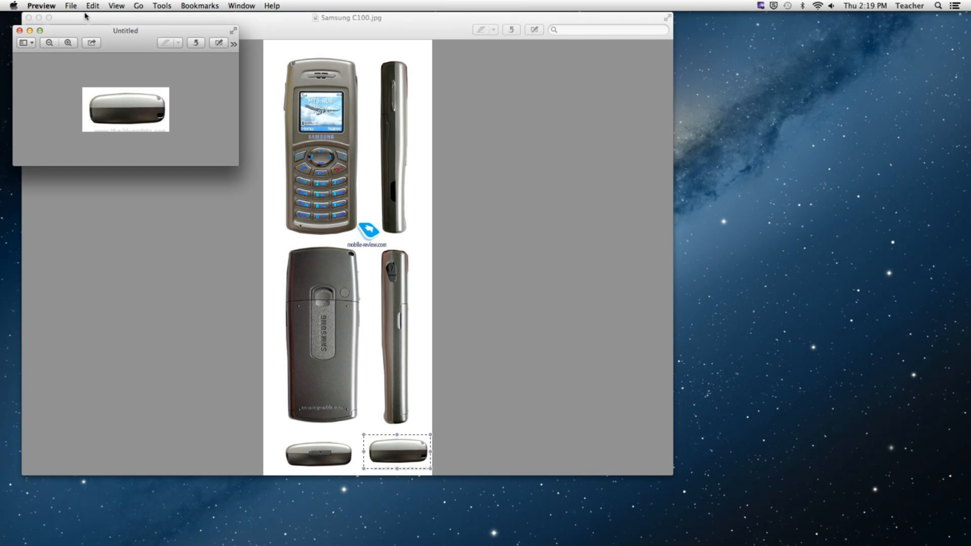
Save the end-view image to the Desktop as phone_top in PNG format with Alpha turned off, and close it along with Samsung C100.jpg.
left_click(70, 5)
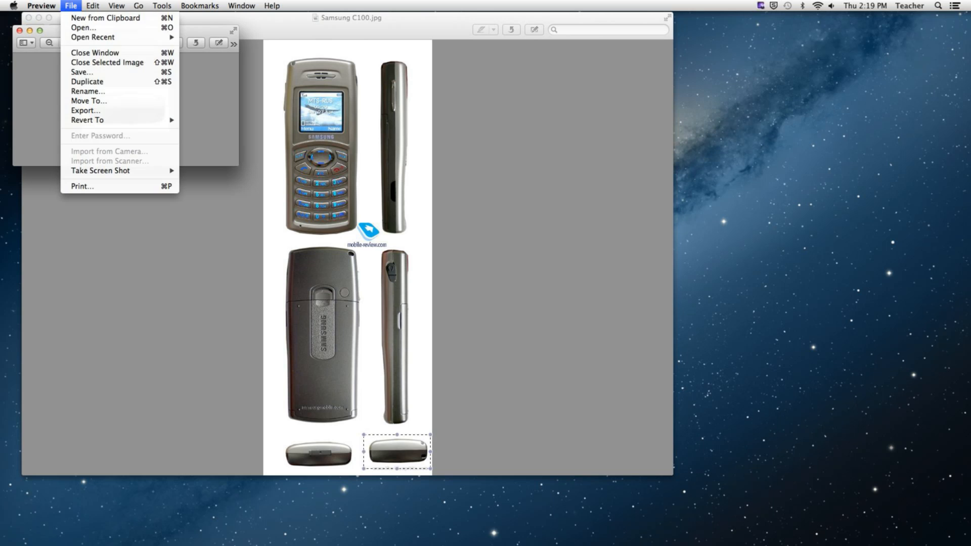
left_click(70, 82)
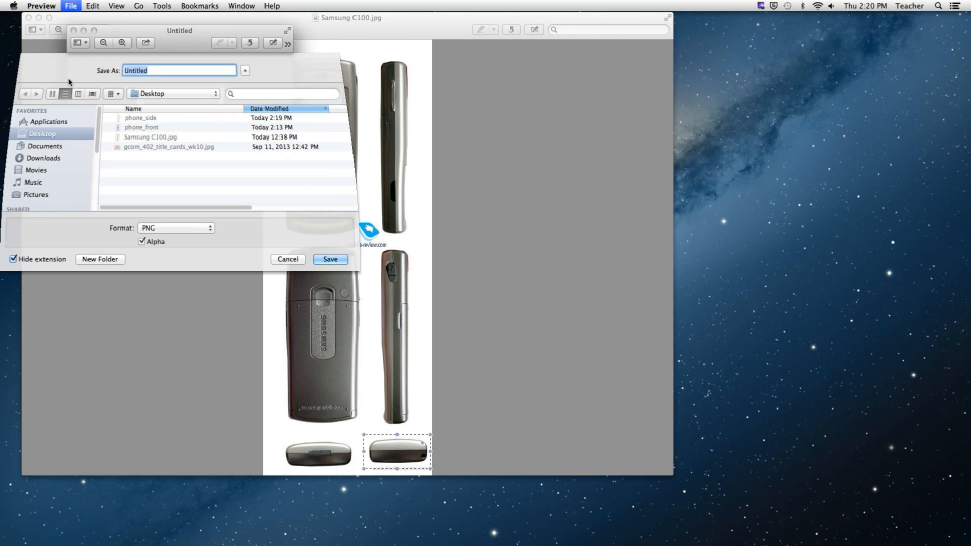
type("phone)t")
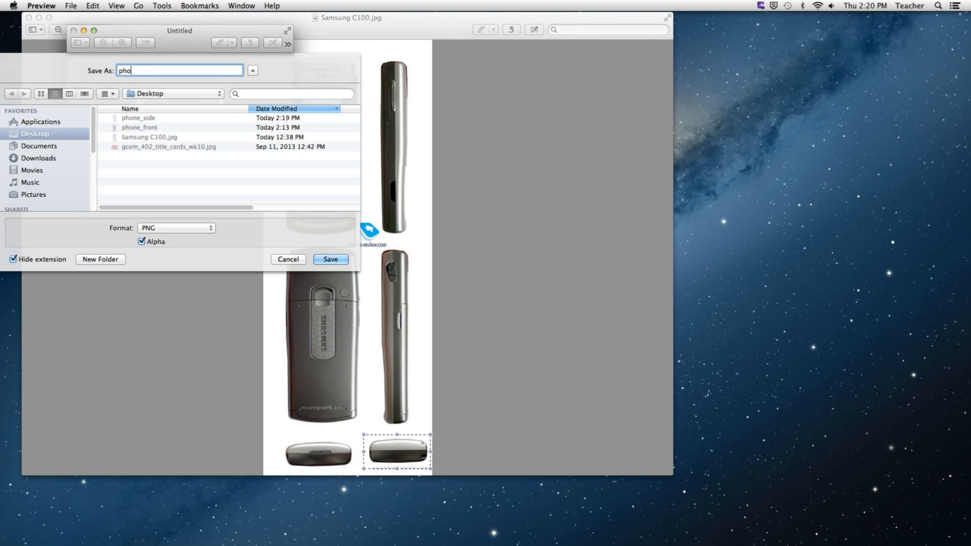
key("BackSpace")
key("BackSpace")
type("_top")
left_click(142, 241)
left_click(330, 259)
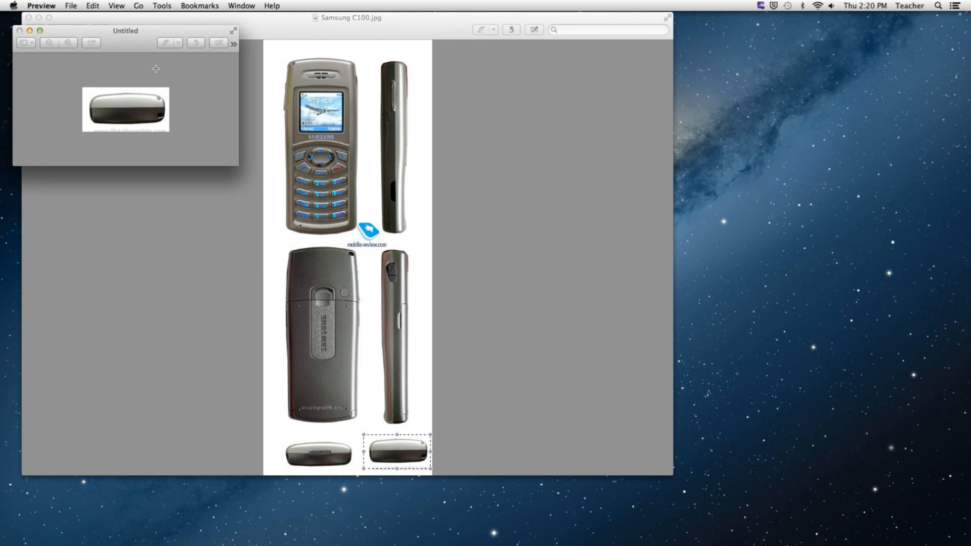
left_click_drag(23, 34, 103, 53)
left_click(103, 50)
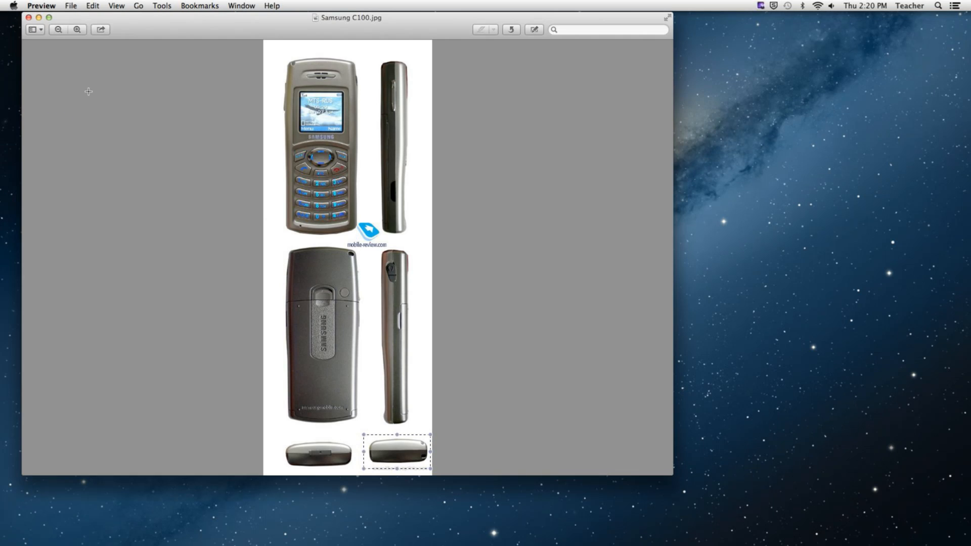
left_click(29, 17)
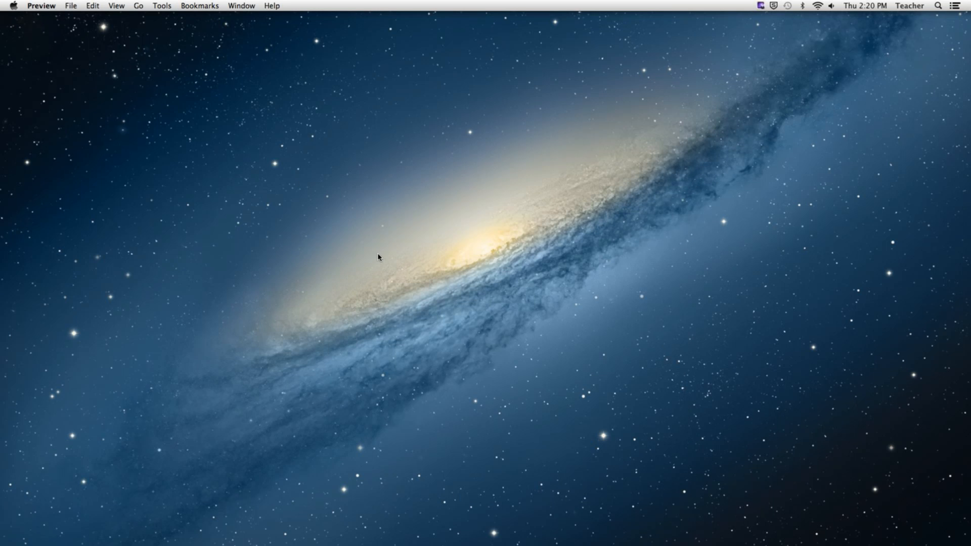
Switch to modo and add a Backdrop Item to the scene.
mouse_move(344, 526)
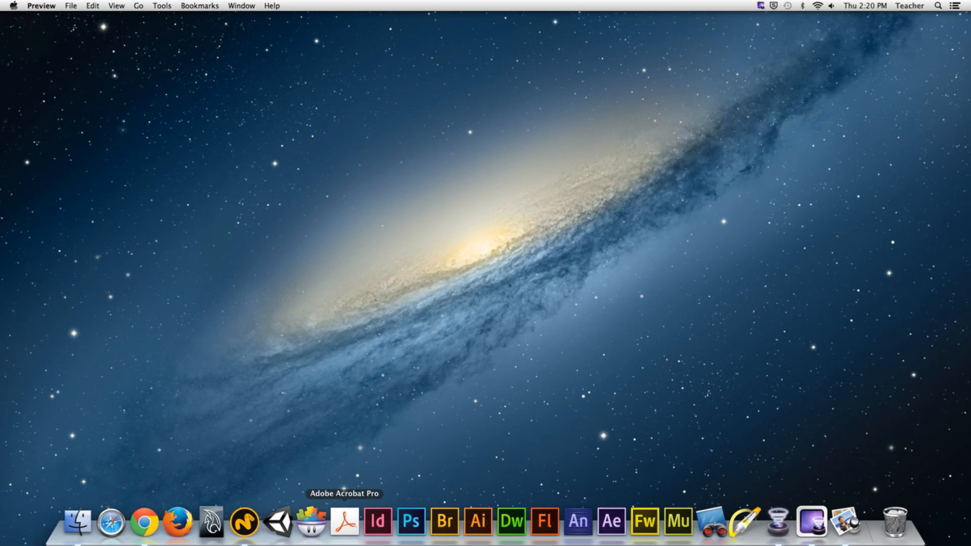
left_click(250, 522)
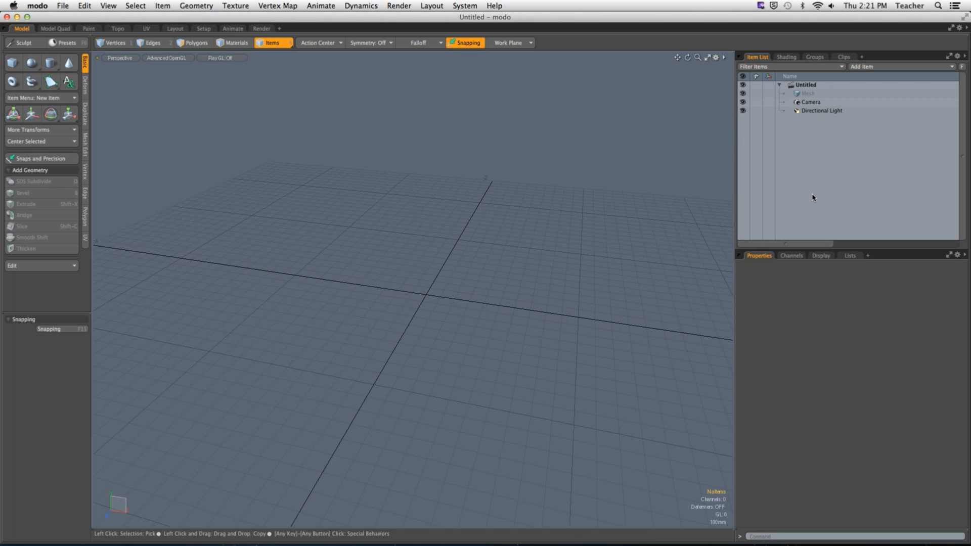
left_click(877, 71)
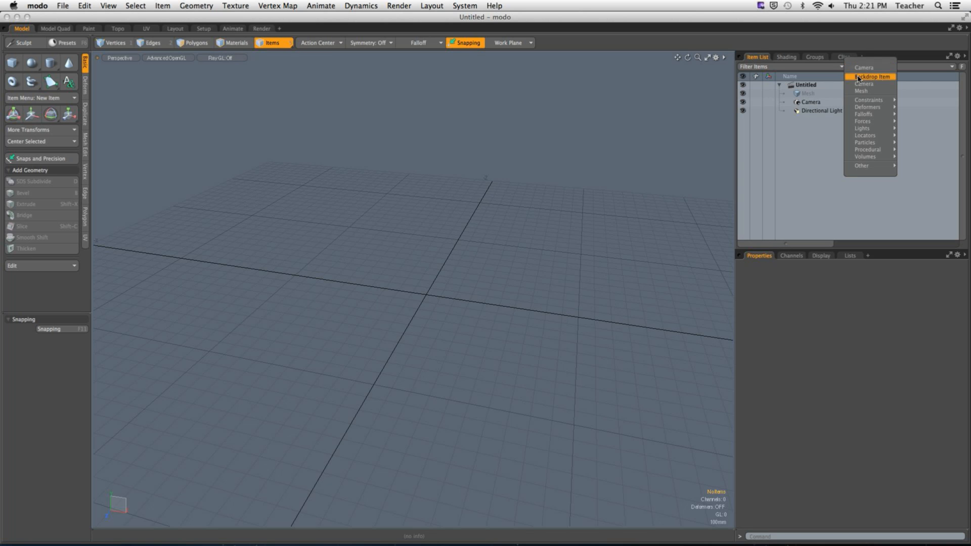
left_click(880, 80)
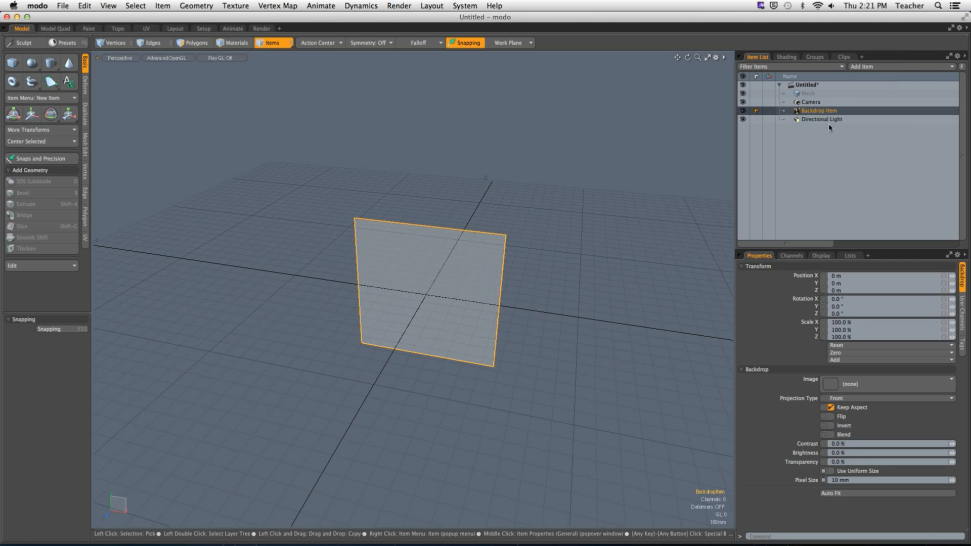
left_click_drag(430, 354, 438, 324, "alt")
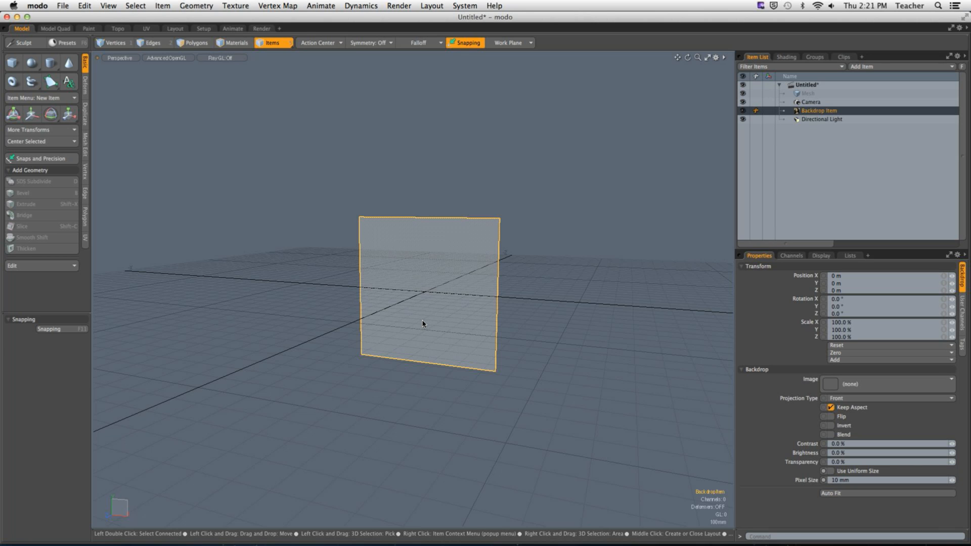
Enlarge the properties area beneath the item list and reselect the backdrop item.
left_click_drag(878, 250, 873, 169)
key("Escape")
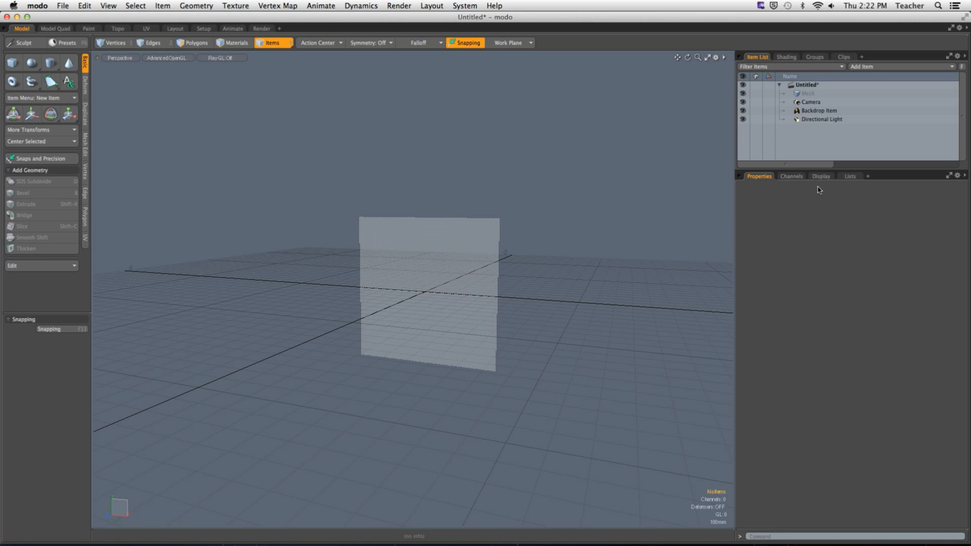
left_click(805, 110)
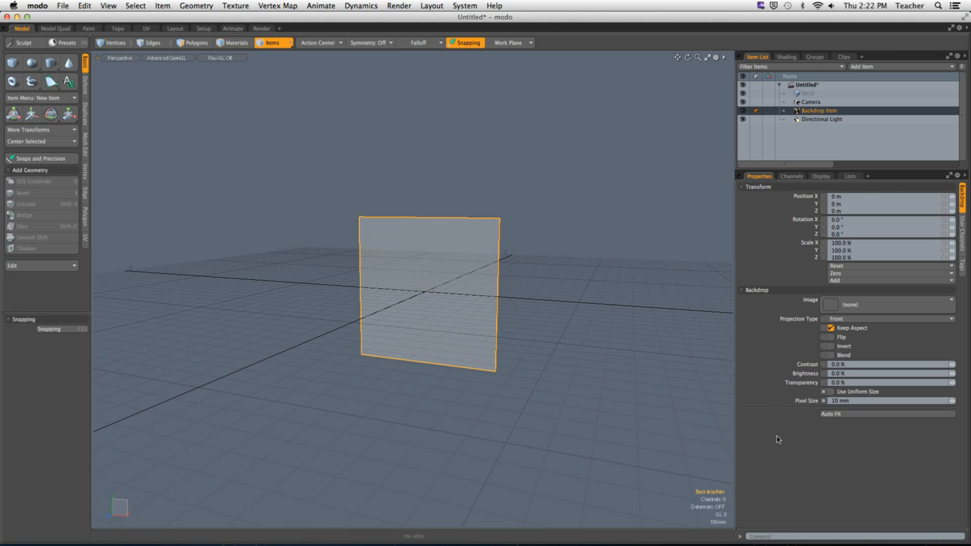
Load the phone_front image from the Desktop as the backdrop item's image.
left_click(848, 304)
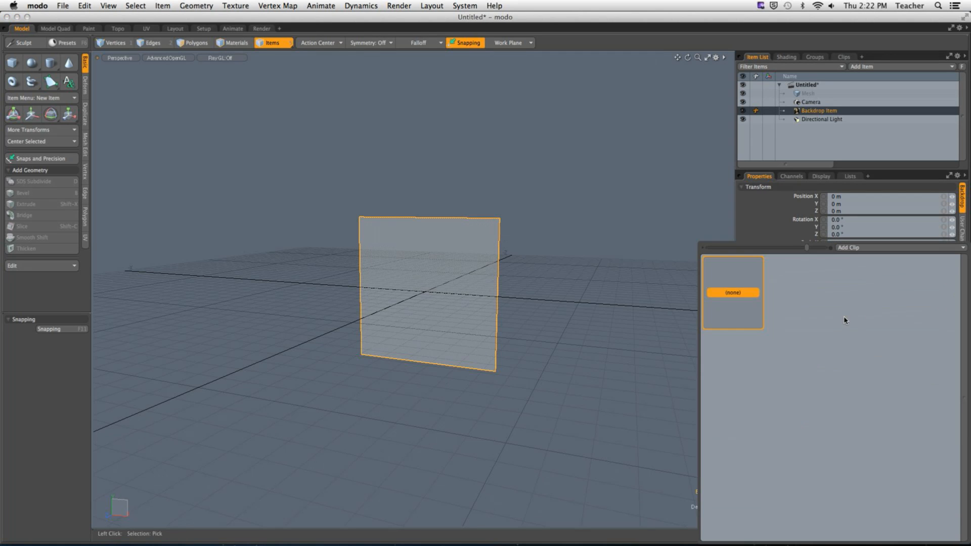
key("Escape")
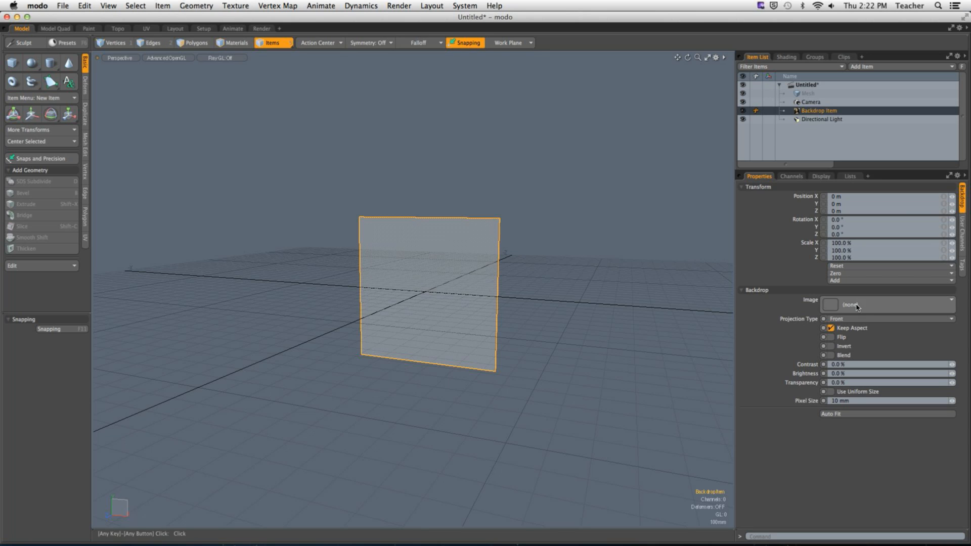
left_click(849, 304)
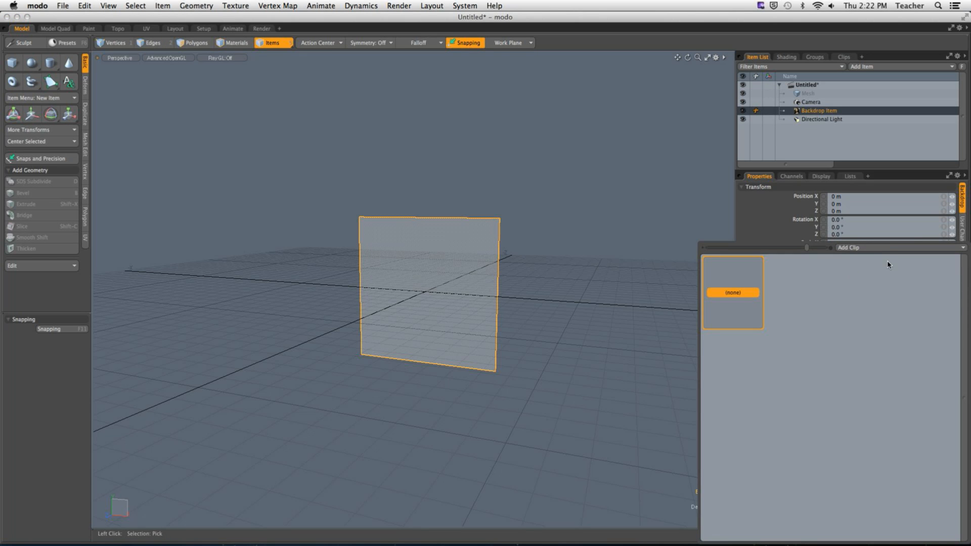
left_click(887, 247)
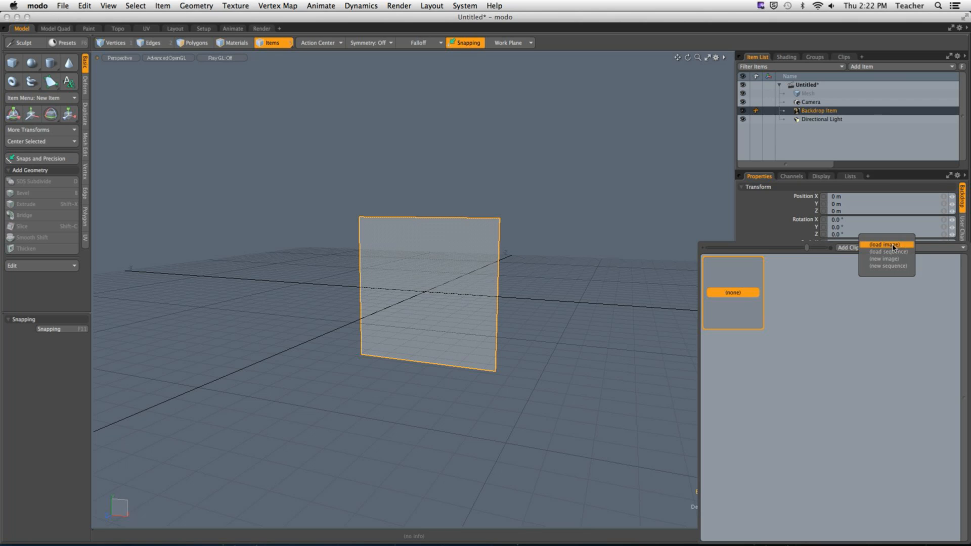
left_click(889, 245)
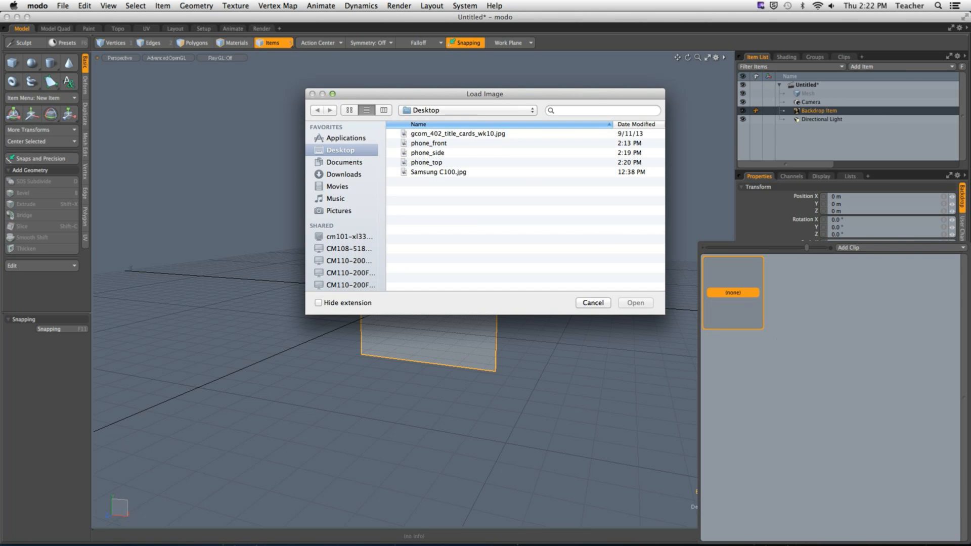
left_click(420, 143)
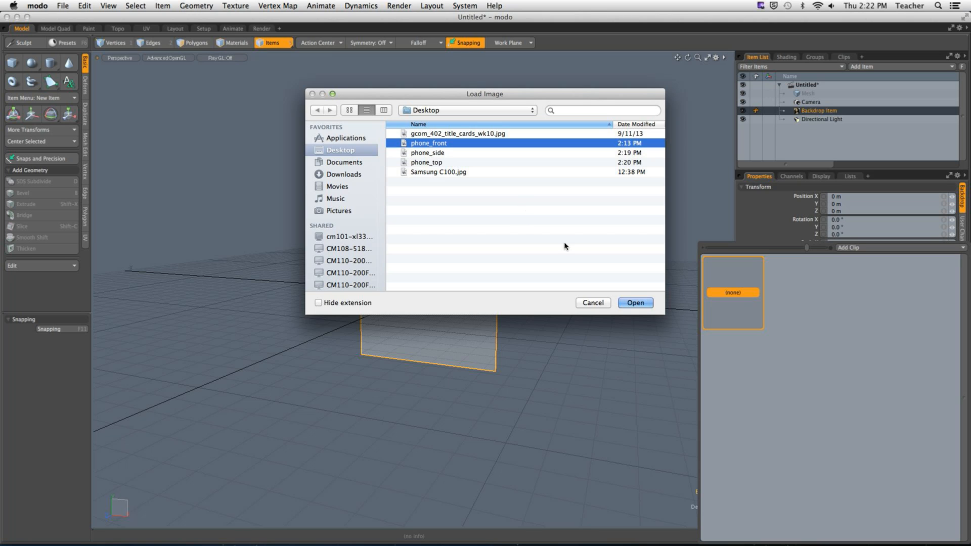
left_click(638, 304)
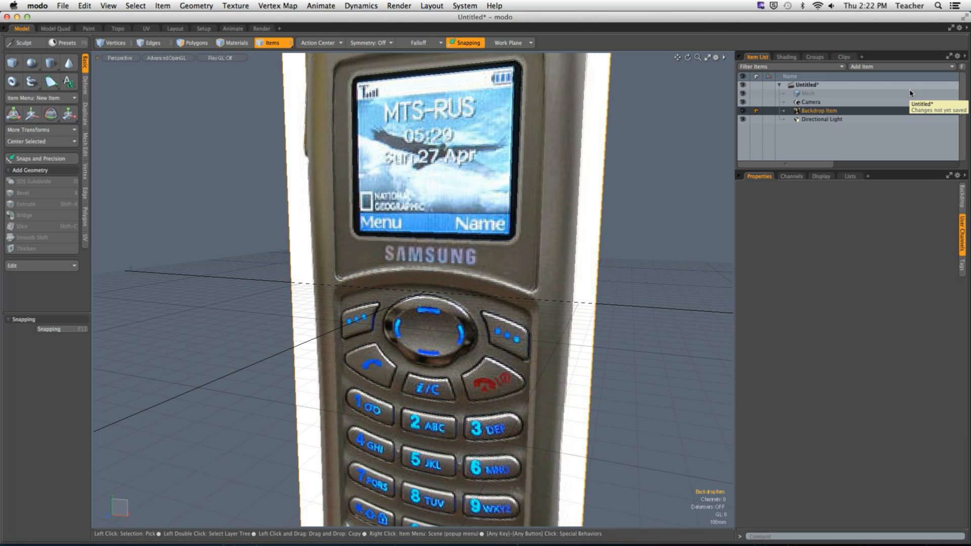
Rename the backdrop item as "Phone - Front".
double_click(814, 110)
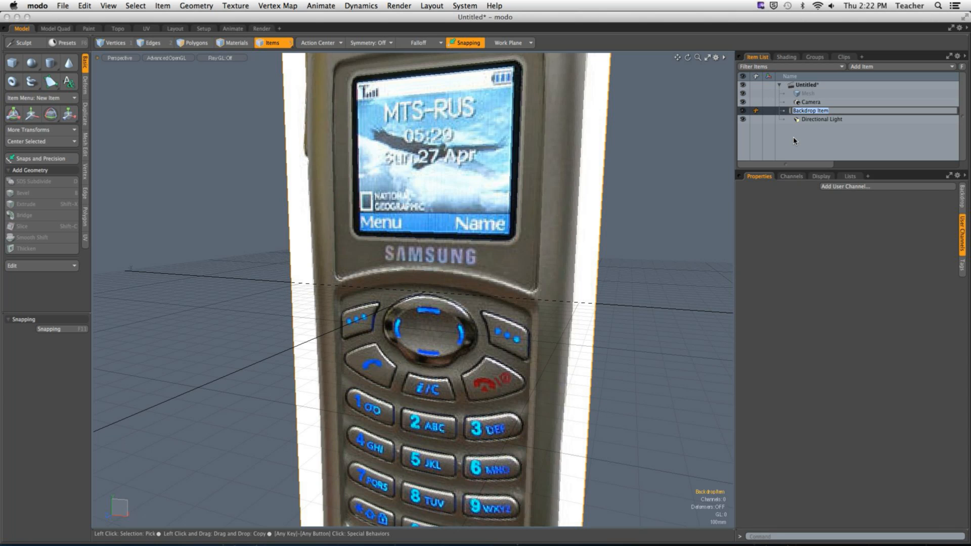
type("Phone - Front")
key("Return")
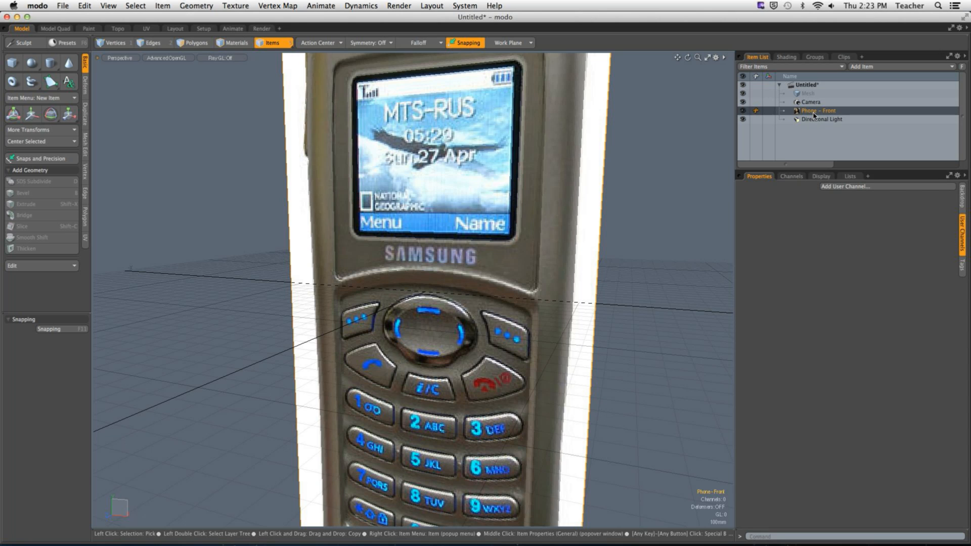
Give the item list more height and display the Backdrop properties of the Phone - Front item.
key("shift")
scroll(434, 303, "down", 5)
mouse_move(434, 304)
left_mouse_down("alt")
mouse_move(354, 304)
mouse_move(445, 313)
mouse_move(415, 322)
mouse_move(428, 322)
left_mouse_up("alt")
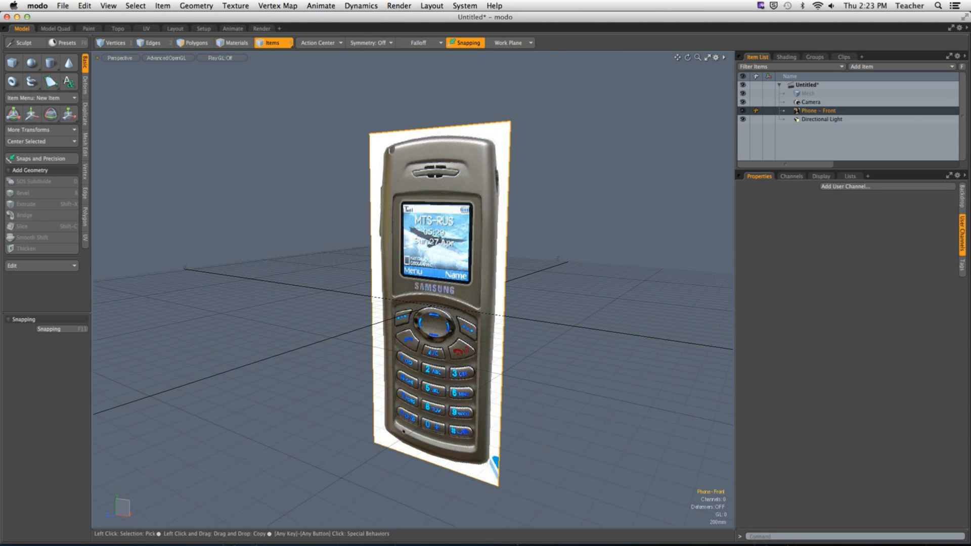
left_click_drag(849, 171, 849, 205)
mouse_move(384, 303)
left_mouse_down("alt")
mouse_move(445, 304)
mouse_move(390, 303)
left_mouse_up("alt")
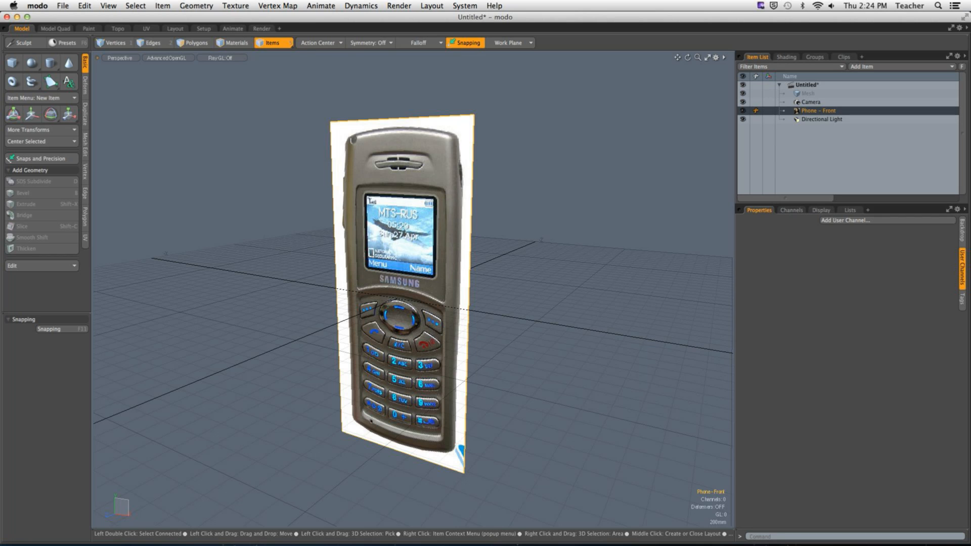
left_click(961, 231)
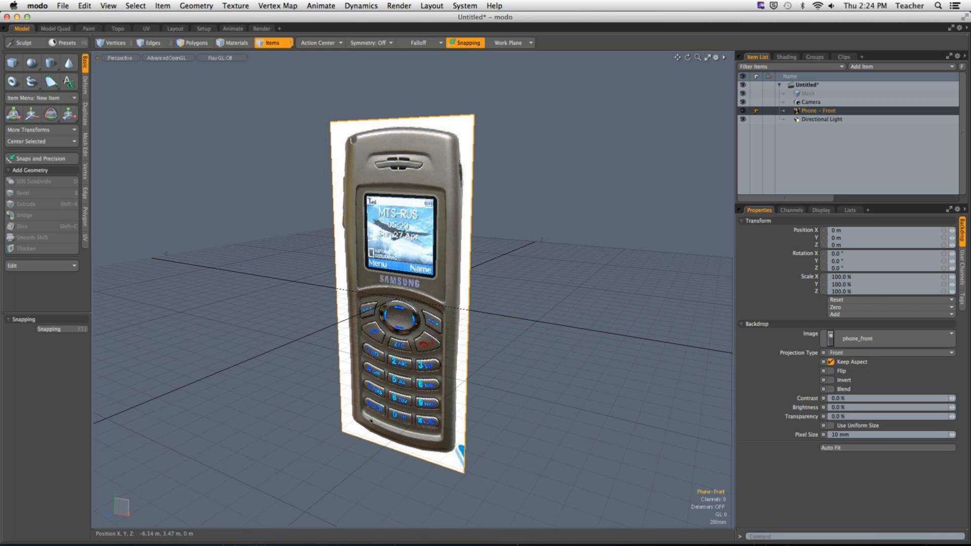
Check how the phone backdrop displays in the Front and Left views with nothing selected, ending in the Front view.
left_click(120, 58)
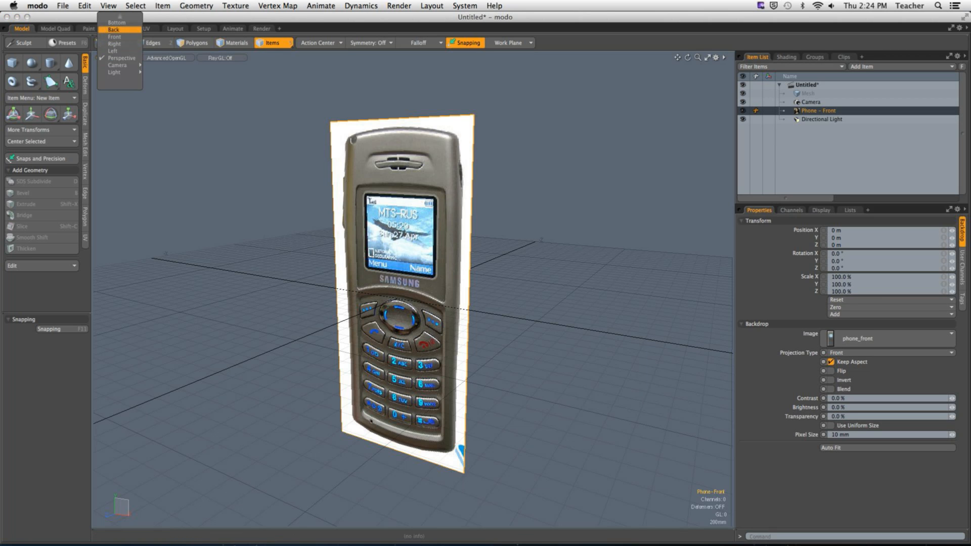
left_click(116, 37)
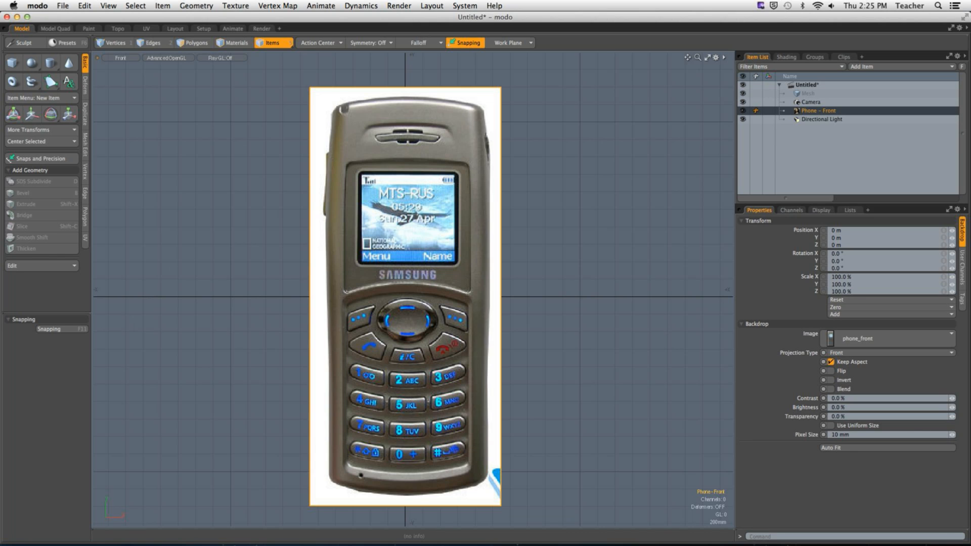
key("Escape")
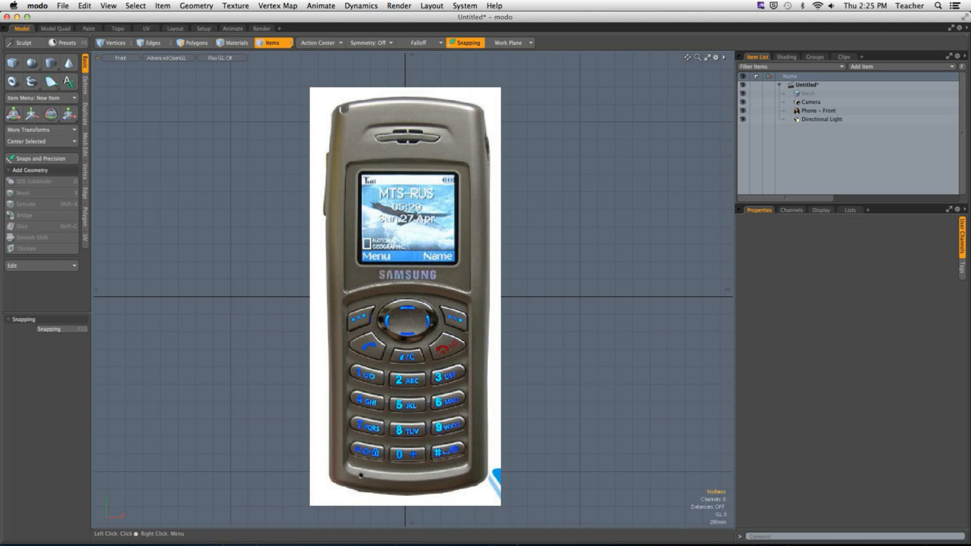
left_click(120, 58)
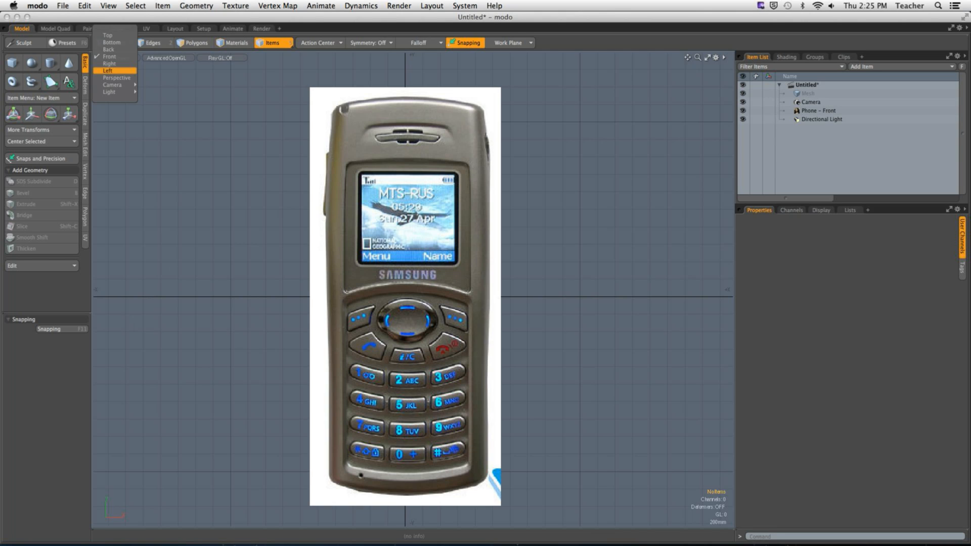
left_click(111, 70)
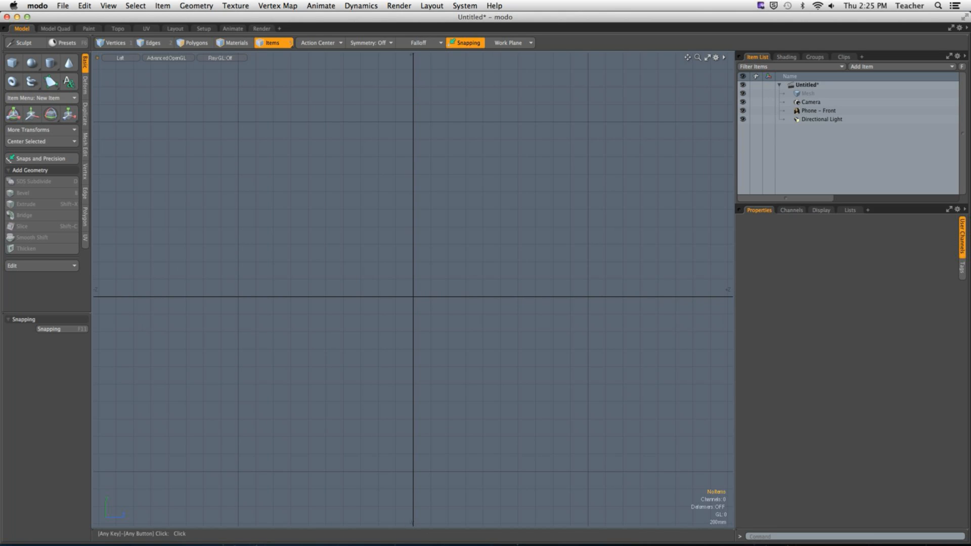
left_click(121, 58)
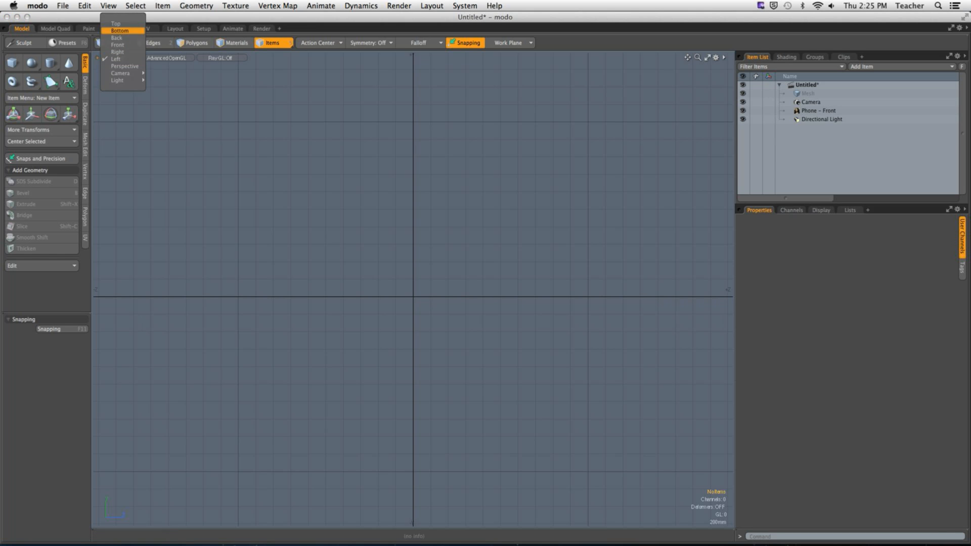
left_click(117, 44)
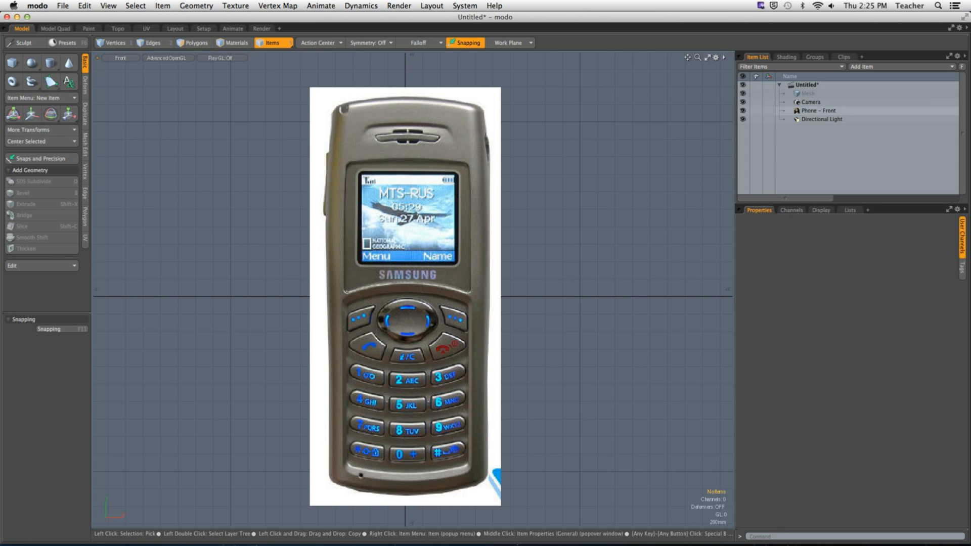
Reselect the Phone - Front backdrop item and set its Backdrop transparency to 70%.
left_click(797, 111)
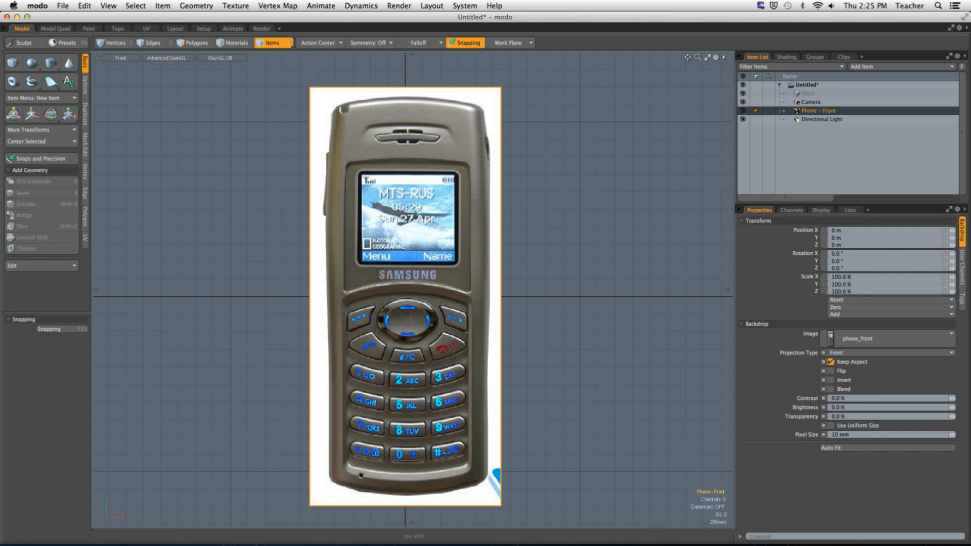
key("alt")
left_click(963, 275)
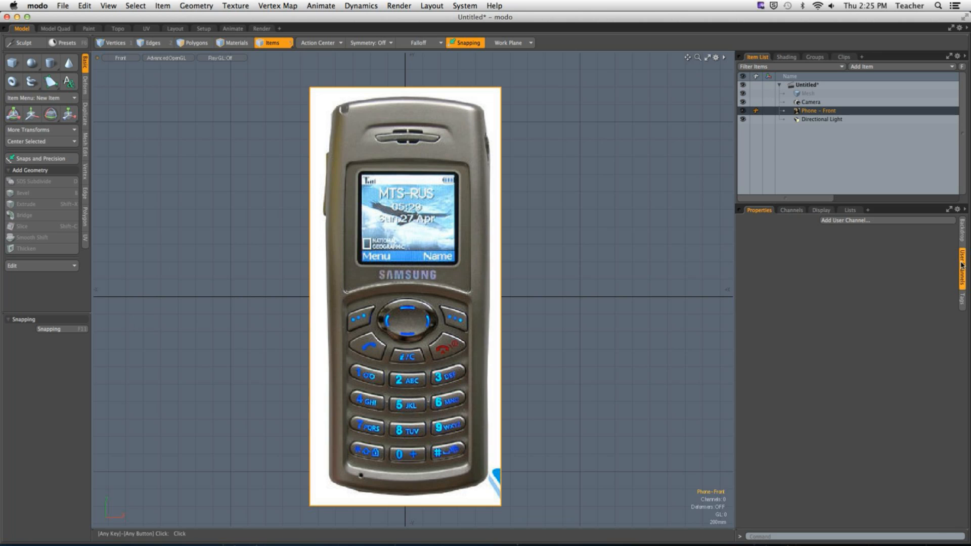
left_click(963, 236)
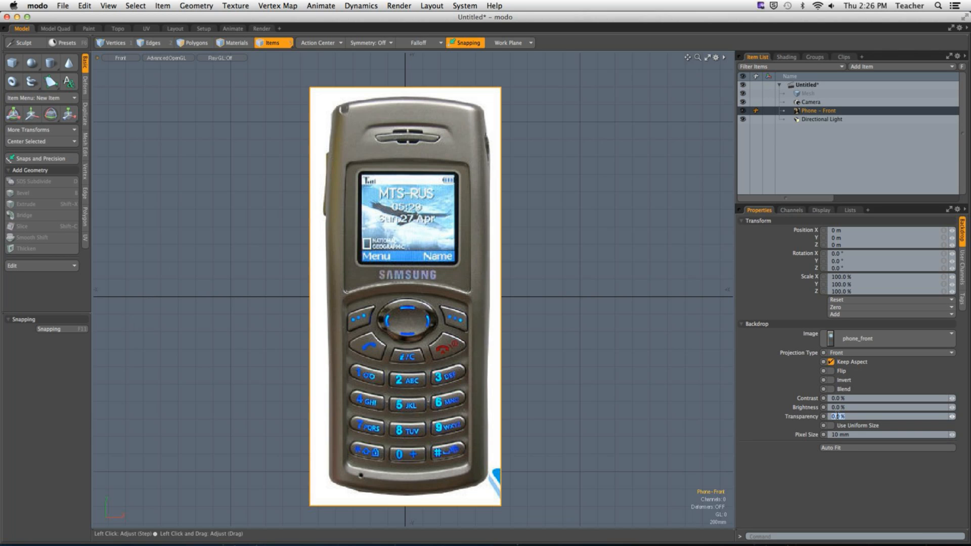
type("70")
key("Return")
key("alt")
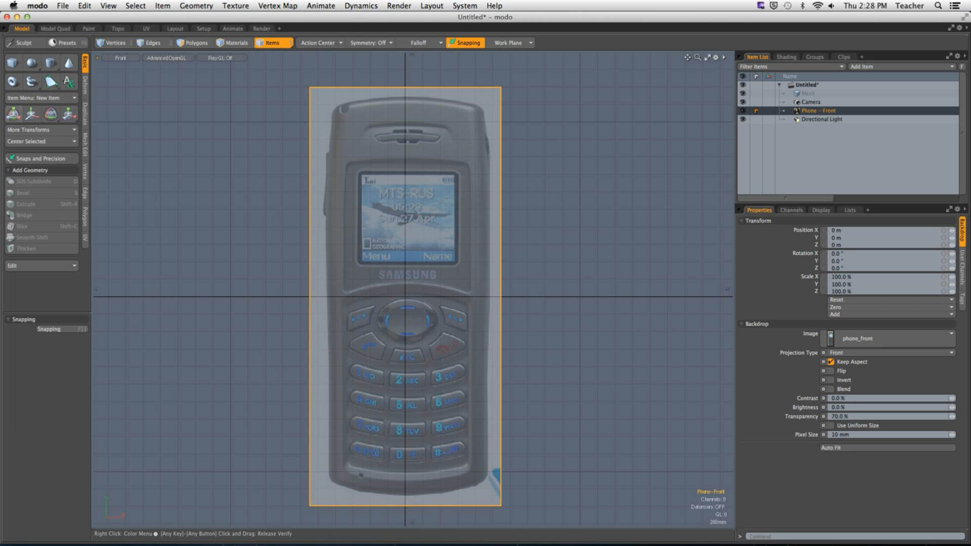
Move the Phone - Front backdrop along X to -25.1 mm, centring the phone's earpiece slot on the vertical axis.
left_click(32, 114)
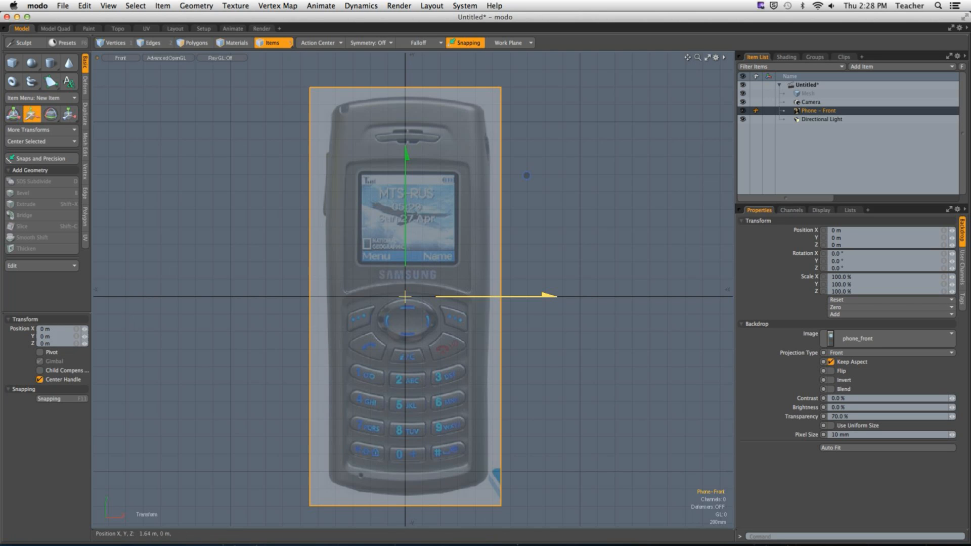
left_click_drag(496, 296, 547, 296)
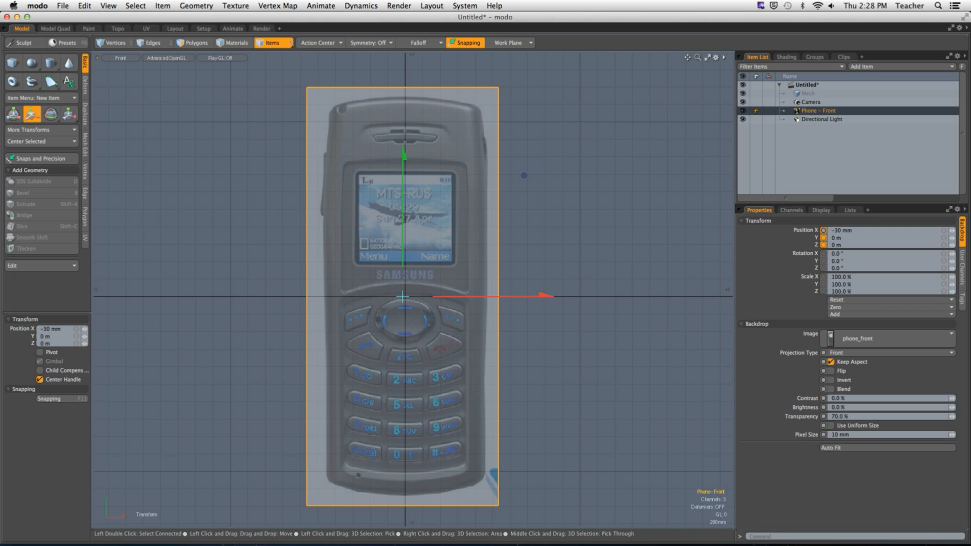
left_click_drag(524, 175, 507, 358, "ctrl+alt")
left_click_drag(507, 358, 506, 510, "alt+shift")
left_click_drag(391, 211, 376, 324, "ctrl+alt")
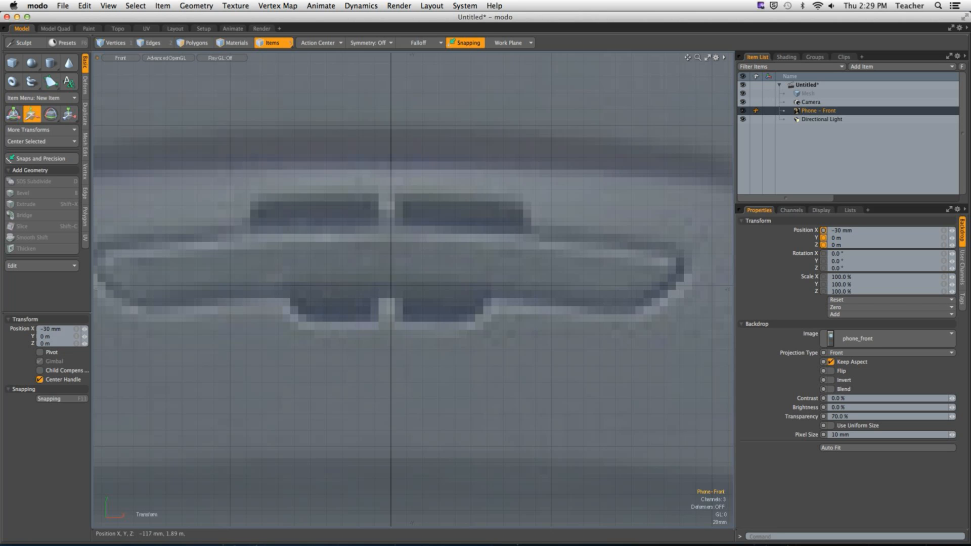
left_click_drag(442, 343, 442, 345)
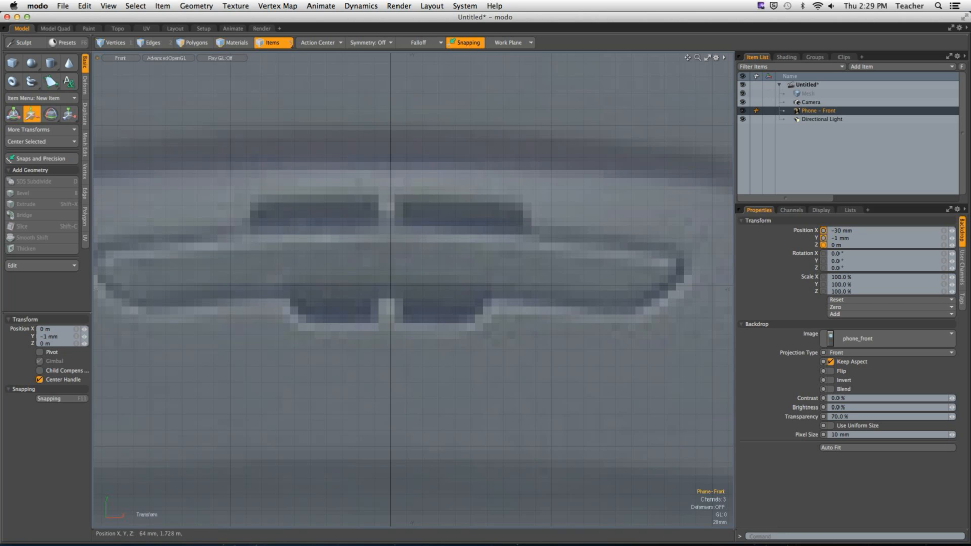
left_click(85, 336)
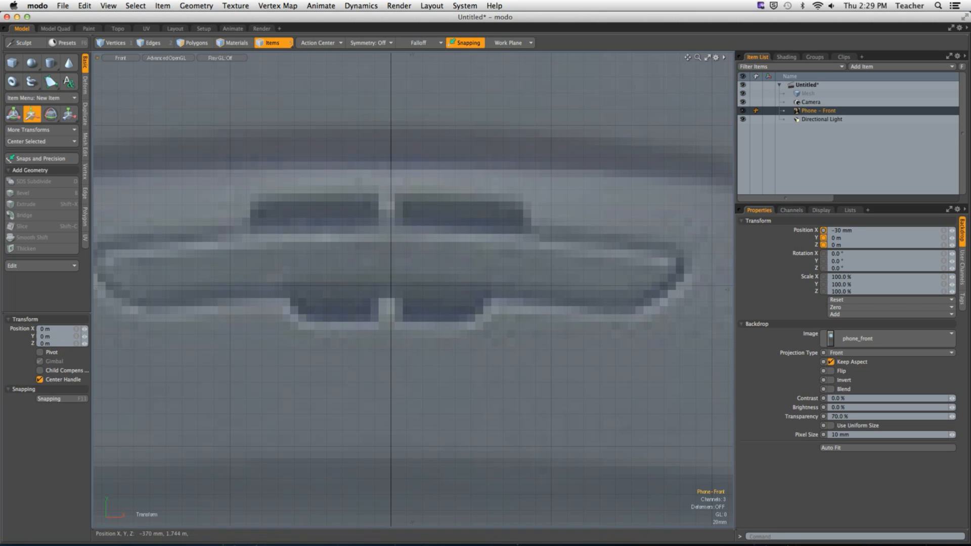
left_click_drag(85, 329, 89, 329)
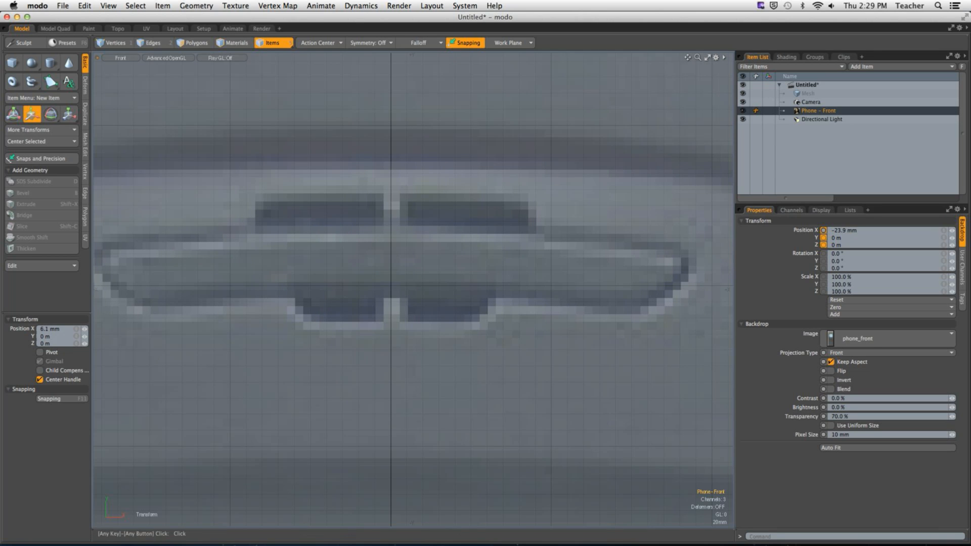
left_click_drag(87, 329, 85, 329)
Drop the Move tool, clear the selection and check the whole phone's centring in the Front view.
scroll(583, 280, "down", 10)
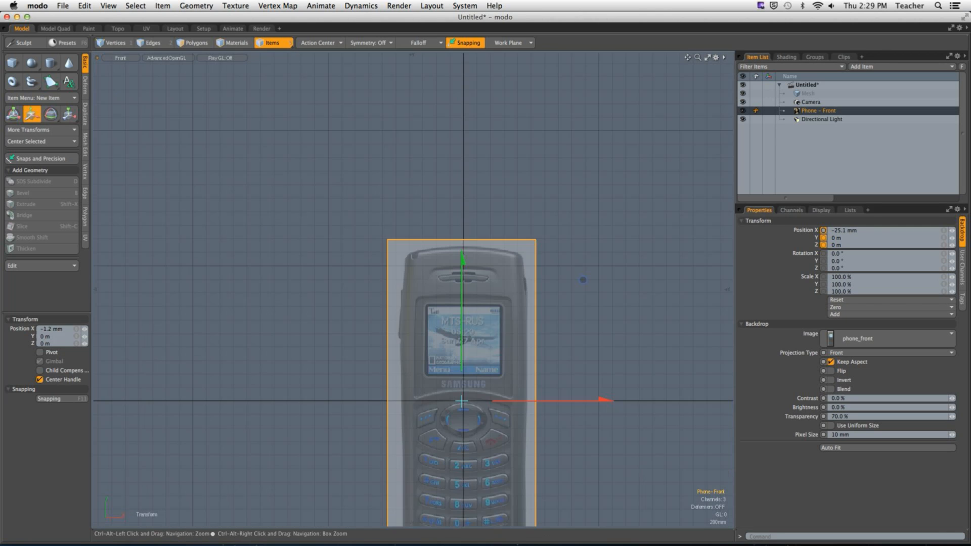
left_click_drag(583, 279, 494, 173, "alt")
key("Escape")
key("Escape")
scroll(379, 254, "up", 4)
scroll(459, 294, "down", 2)
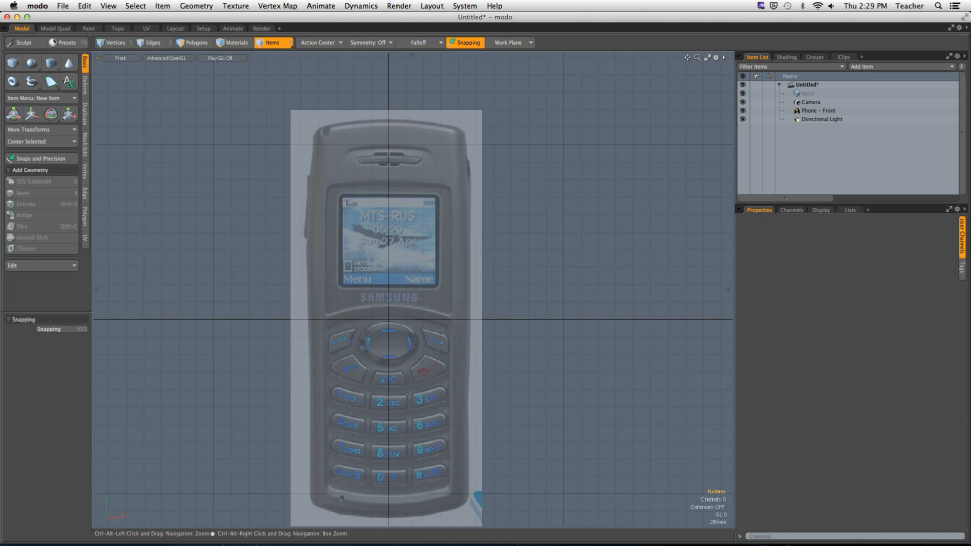
left_click_drag(450, 305, 454, 294, "alt")
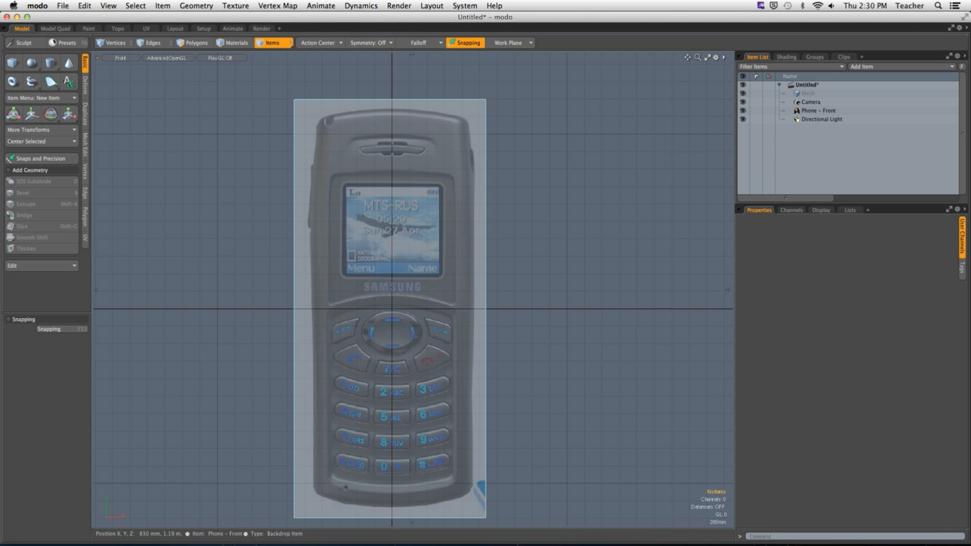
Select the Phone - Front backdrop and switch the viewport to the Perspective view.
left_click(464, 205)
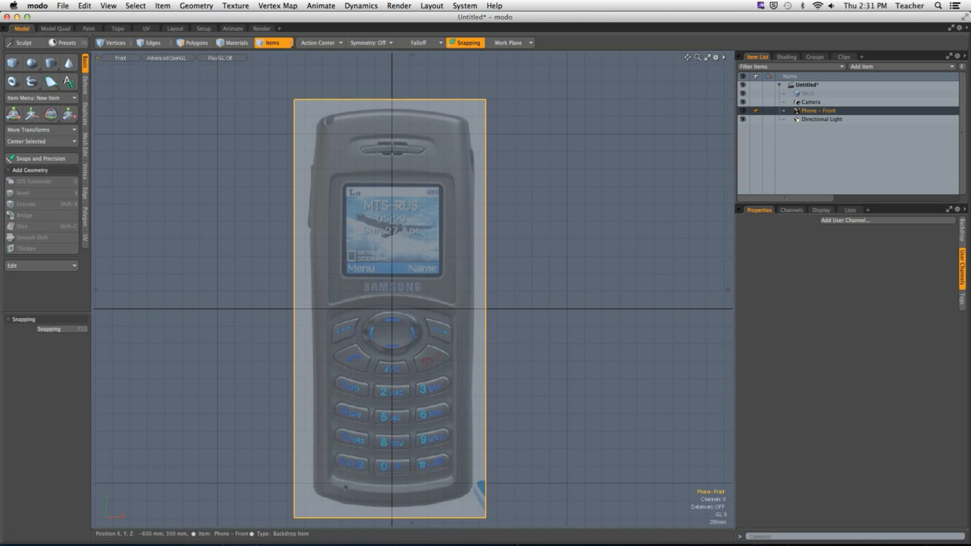
key("ctrl+space")
left_click(367, 259)
mouse_move(368, 258)
left_mouse_down("alt")
mouse_move(314, 261)
mouse_move(384, 260)
left_mouse_up("alt")
Add a second backdrop item to the scene and name it "Phone- Side".
left_click(864, 66)
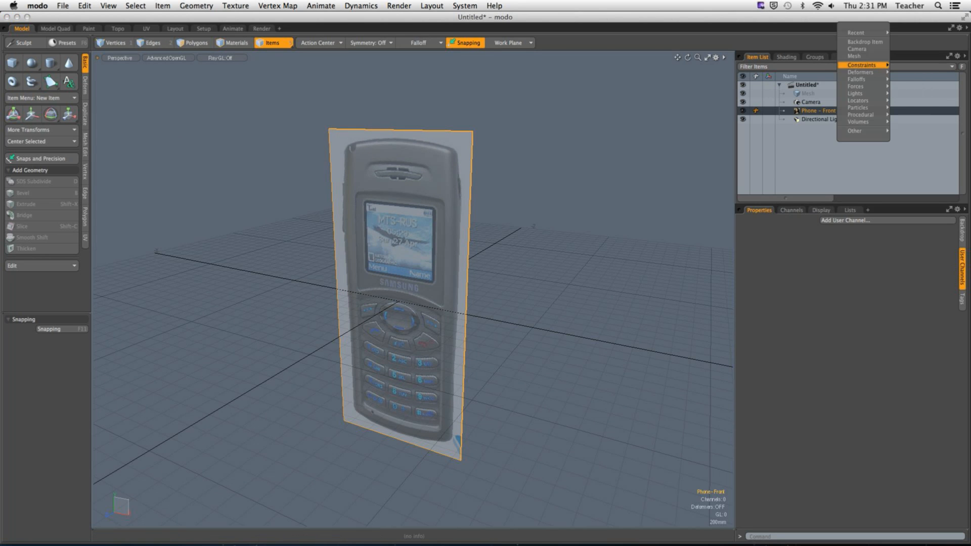
left_click(865, 42)
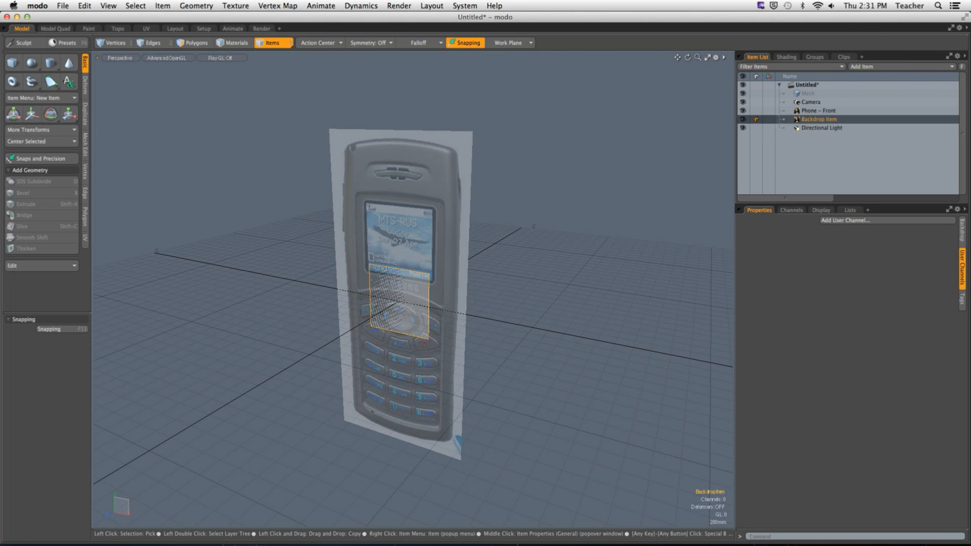
left_click(818, 119)
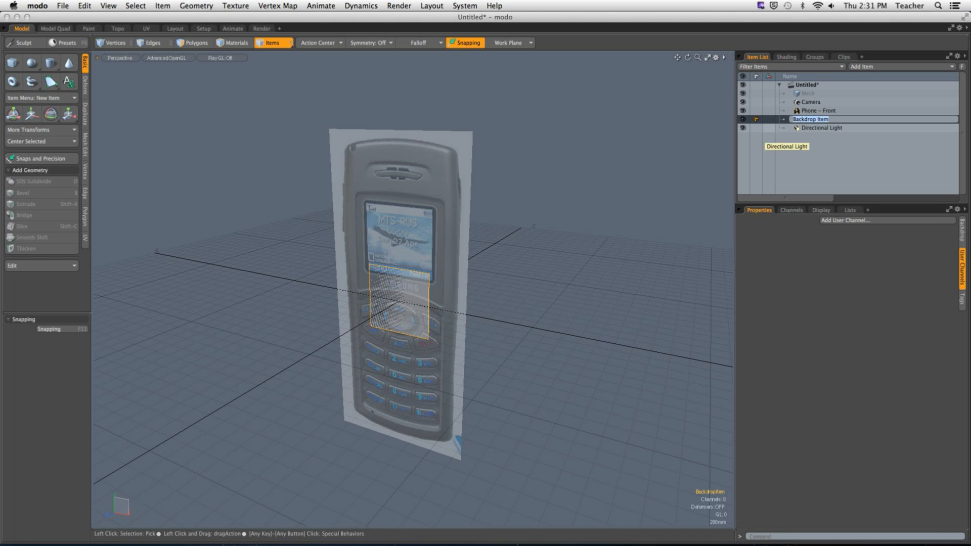
type("Phone- Side")
key("Return")
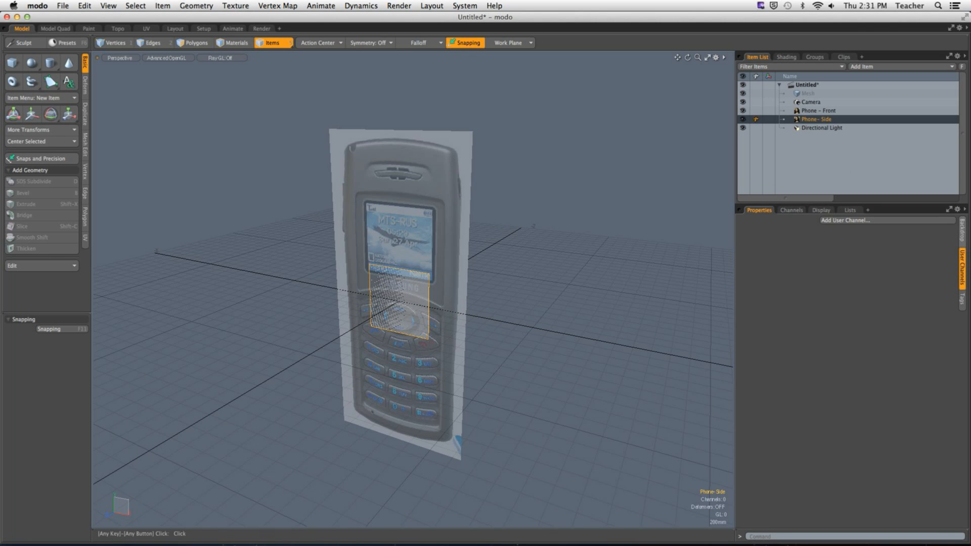
Load the phone_side image from the Desktop as the Phone- Side backdrop's image.
left_click(963, 235)
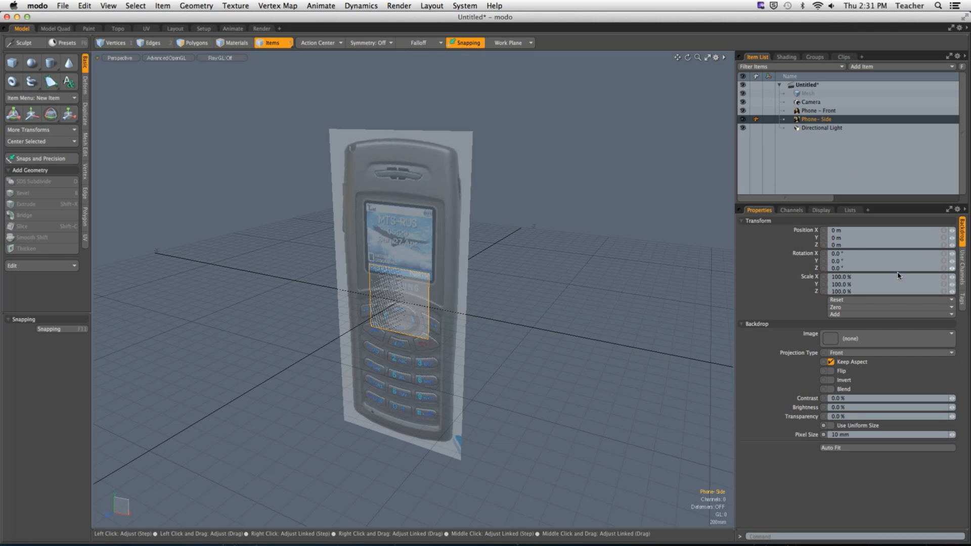
left_click(860, 339)
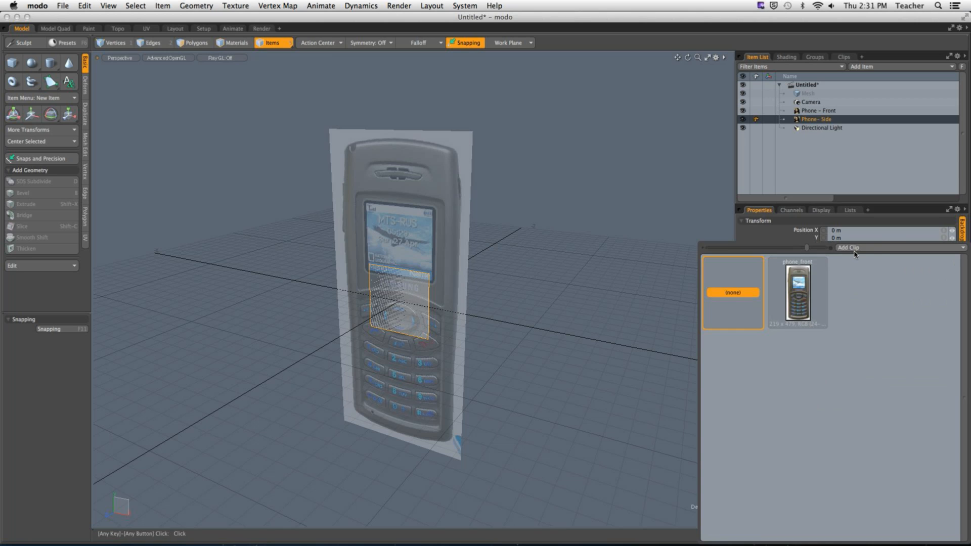
left_click(855, 249)
left_click(856, 257)
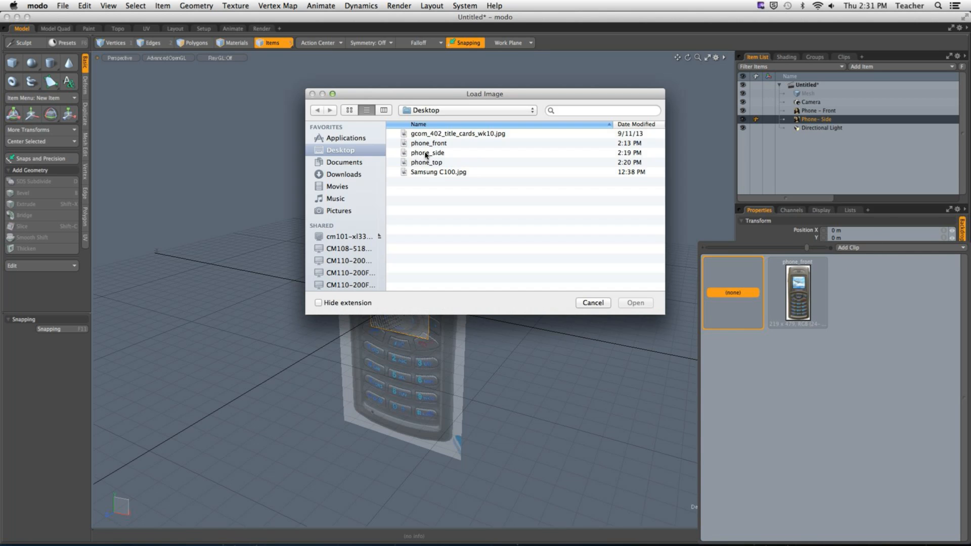
left_click(426, 153)
left_click(633, 303)
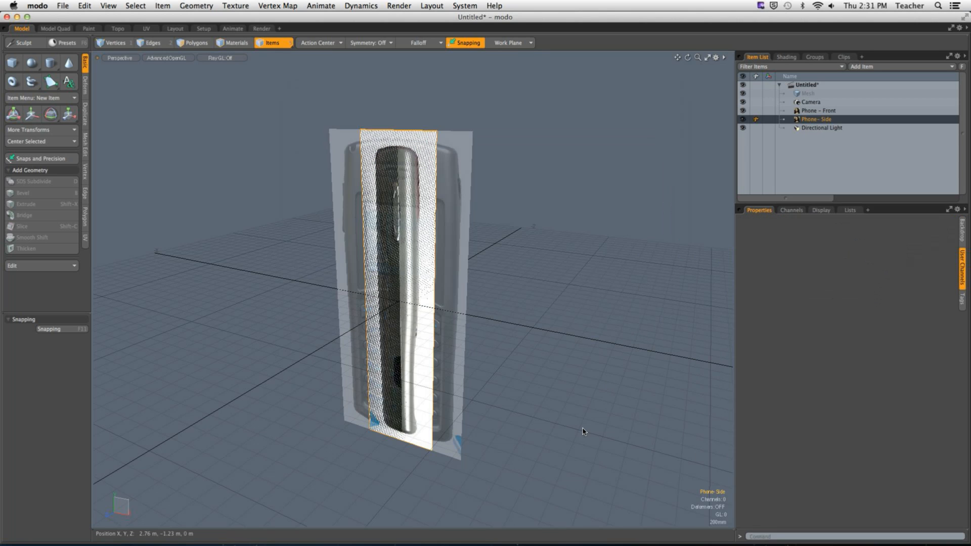
Set the Phone- Side backdrop's projection type to Right.
left_click_drag(540, 326, 481, 332, "alt")
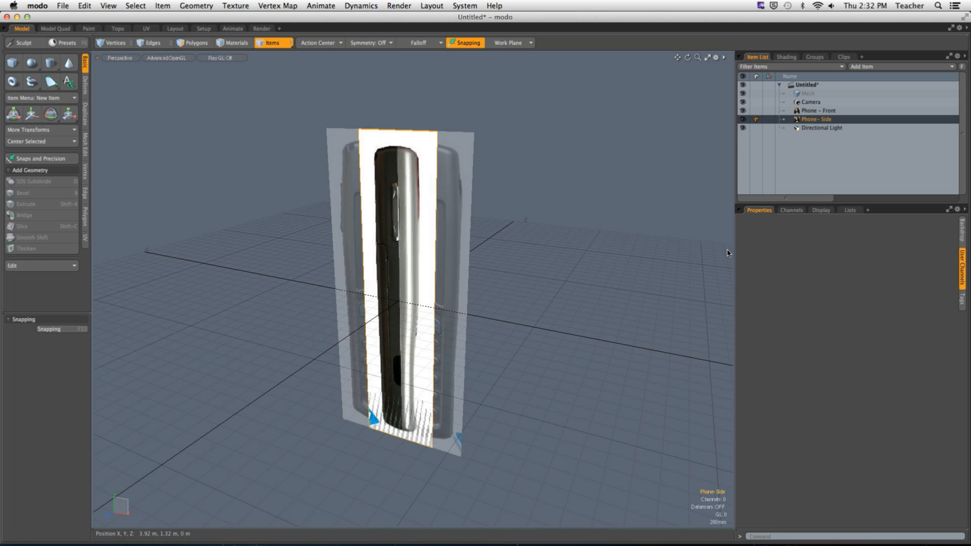
left_click_drag(584, 240, 521, 268, "alt")
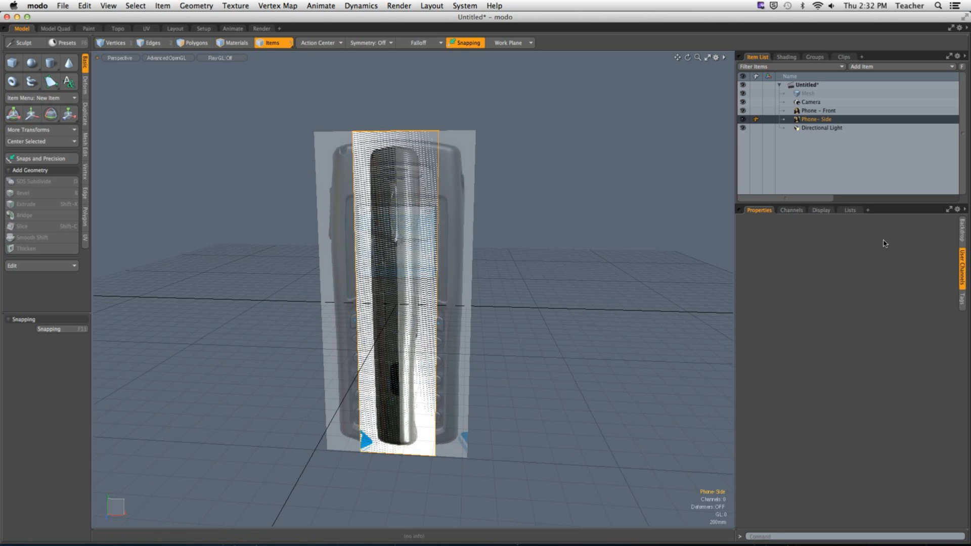
left_click(962, 230)
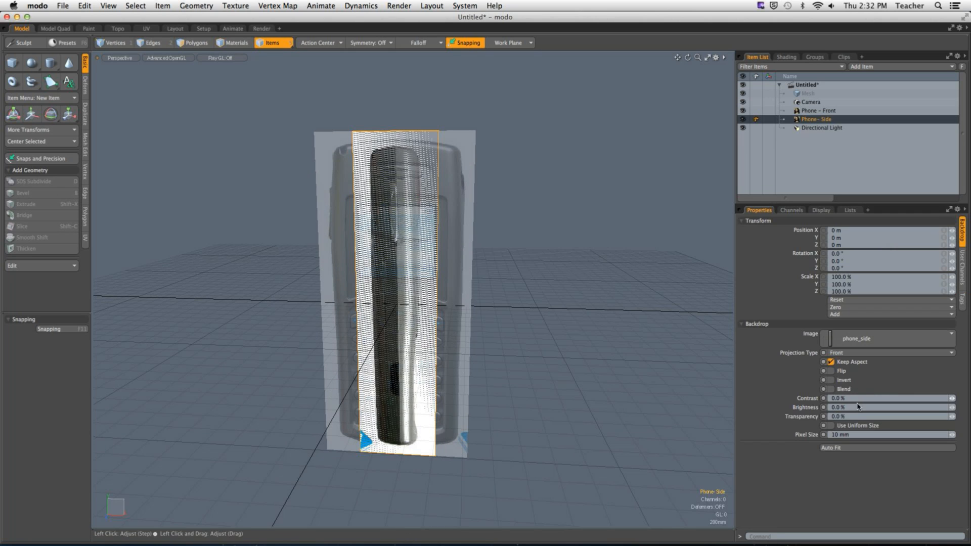
key("alt")
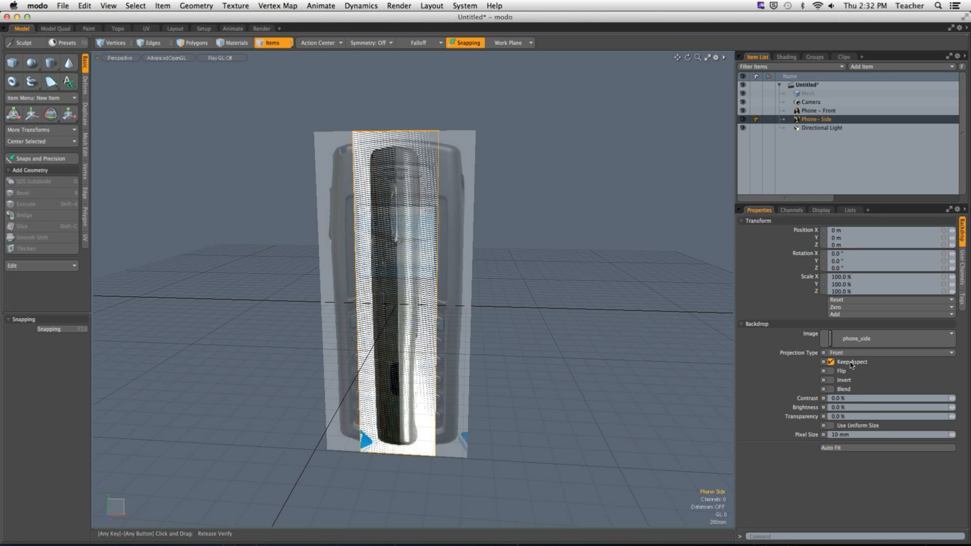
left_click(893, 354)
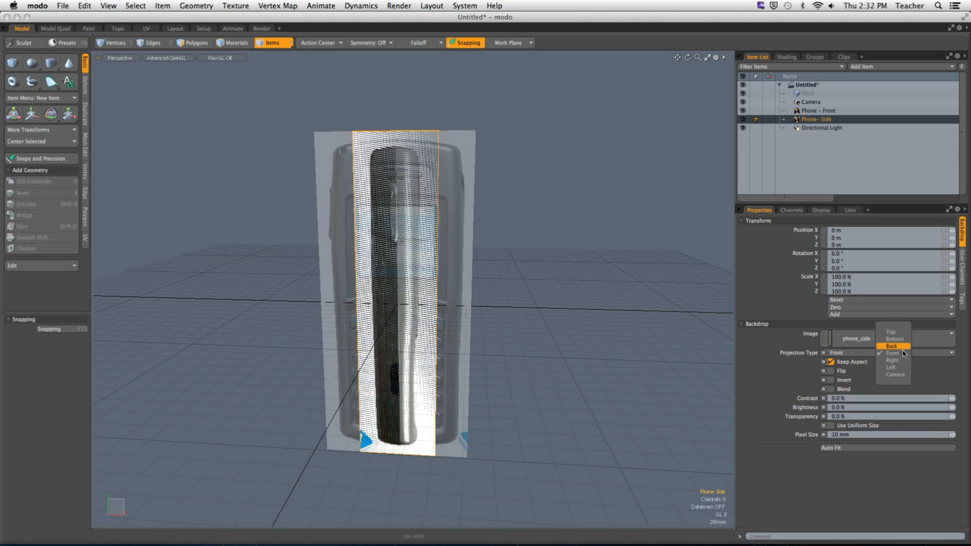
left_click(893, 360)
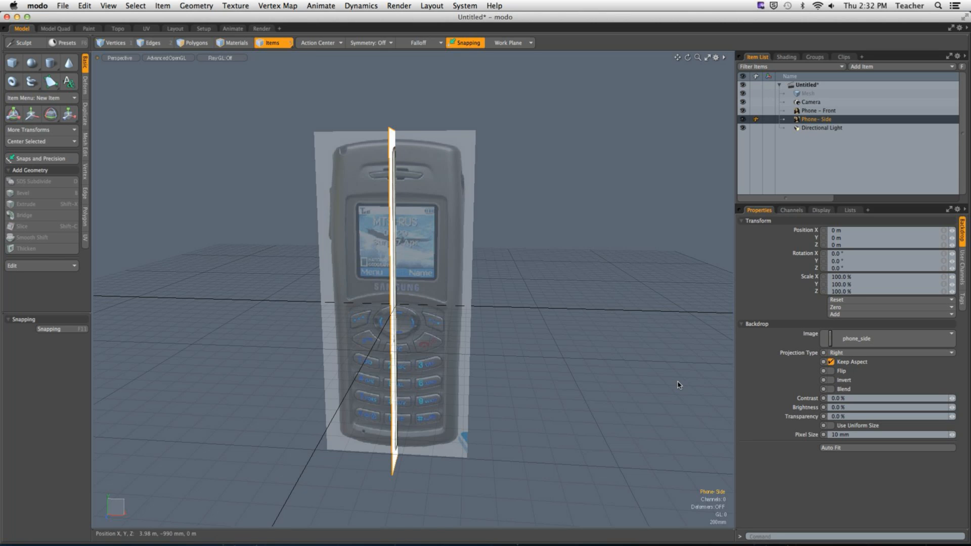
Switch the viewport to the Right view and deselect the Phone- Side backdrop.
key("alt")
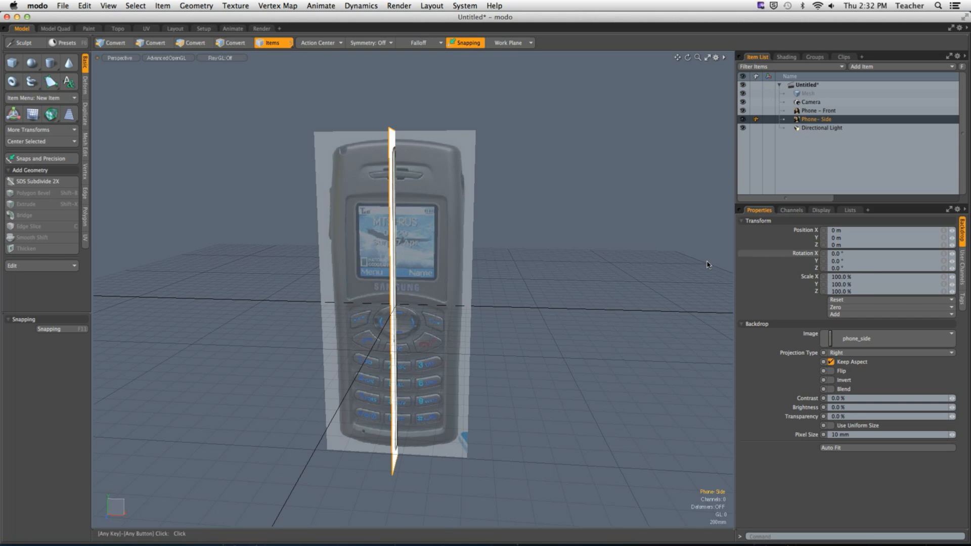
left_click_drag(708, 264, 506, 286, "alt")
left_click(121, 58)
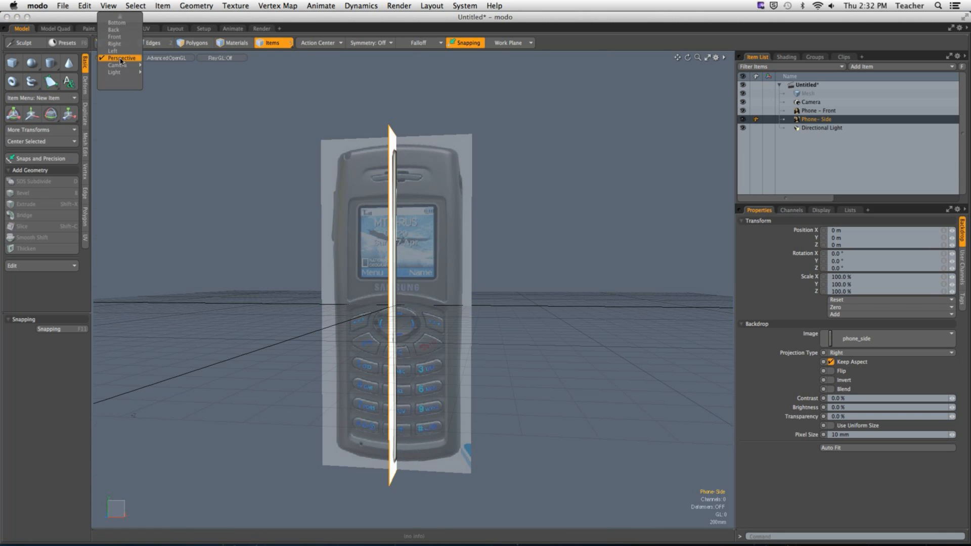
left_click(114, 44)
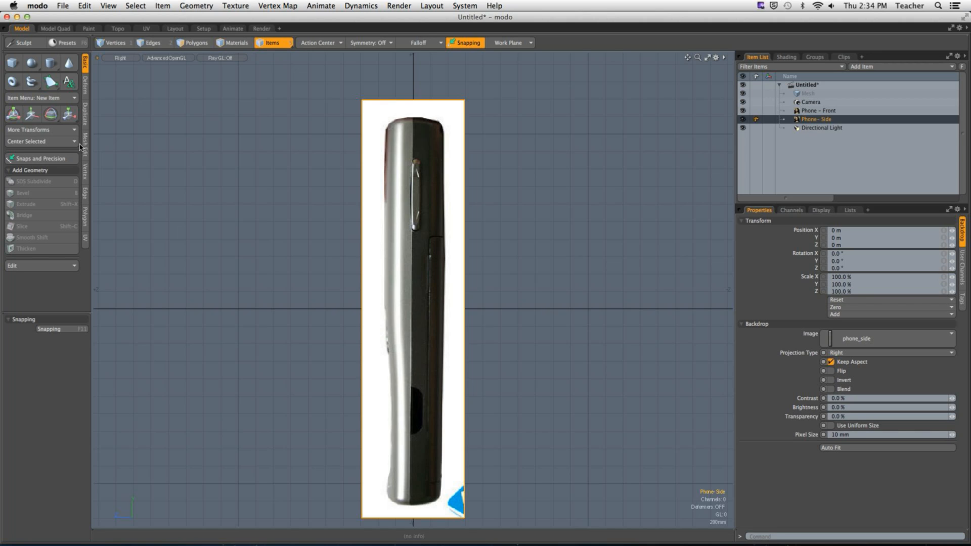
left_click(526, 235)
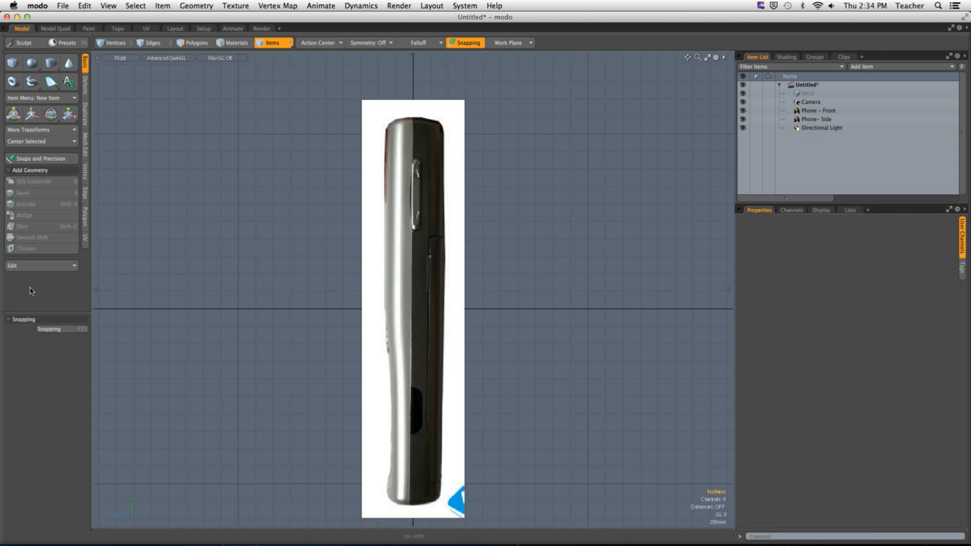
key("alt")
mouse_move(104, 544)
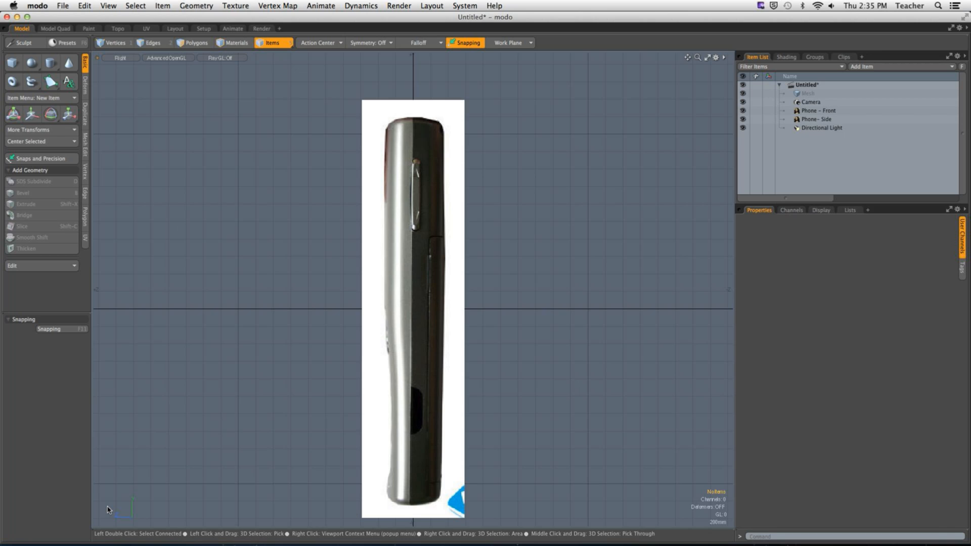
key("alt")
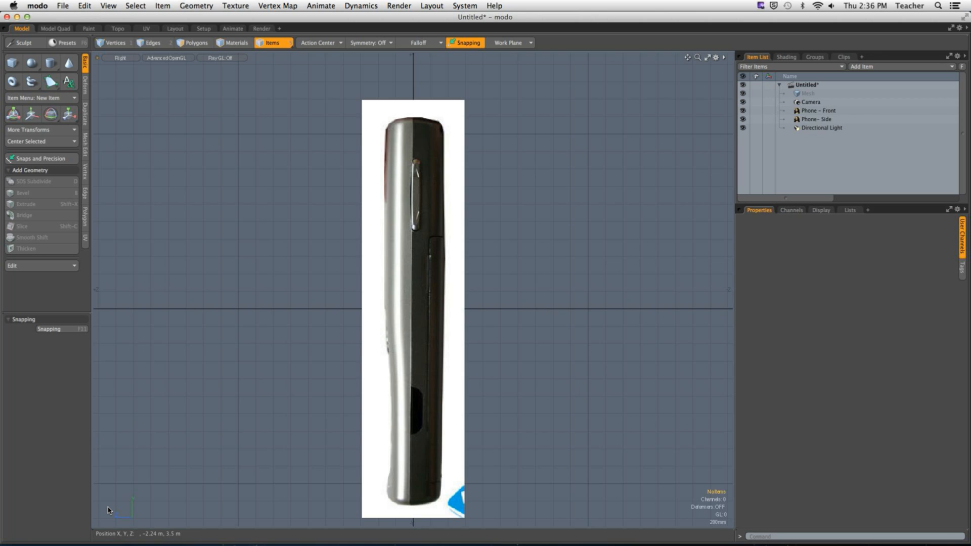
Add a third backdrop item to the scene and name it "Phone - Top".
left_click(880, 67)
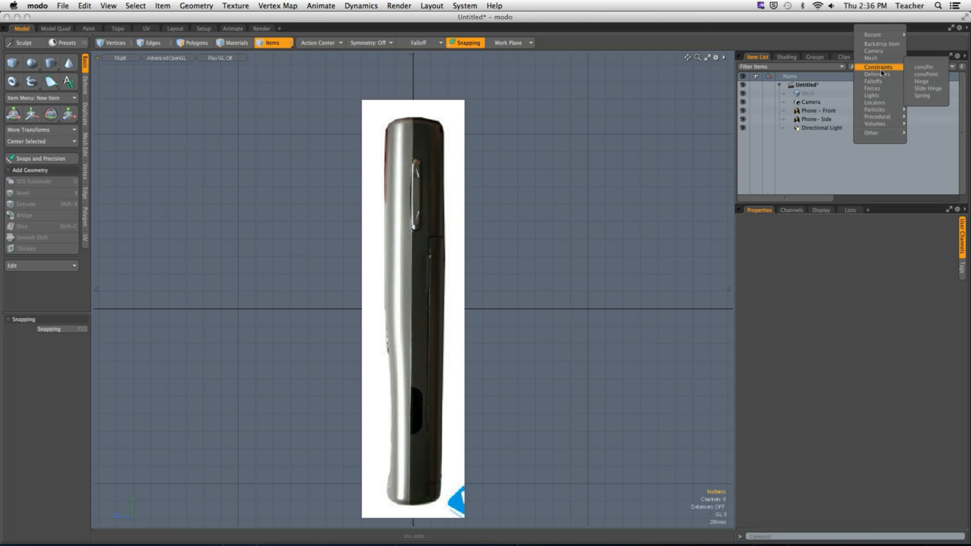
left_click(881, 43)
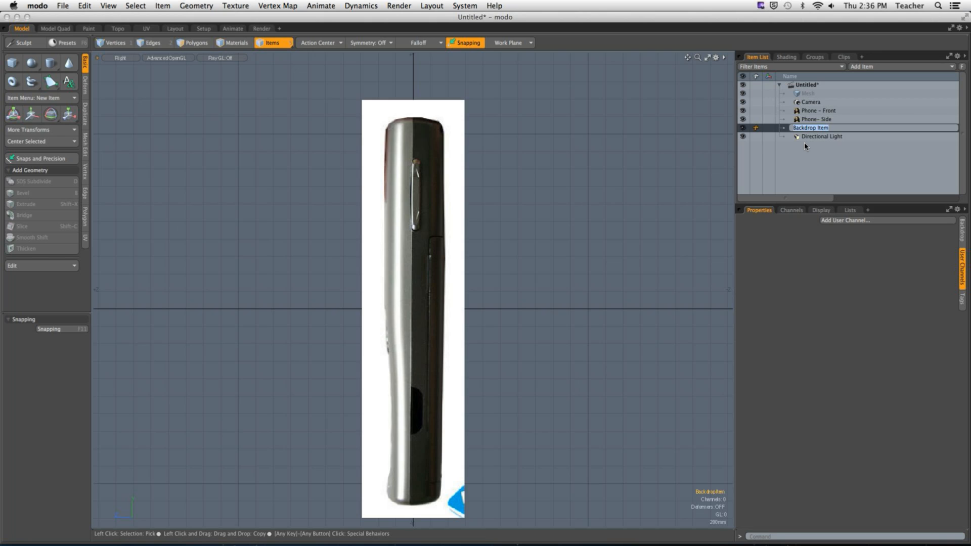
type("Phone - Top")
key("Return")
Load the phone_top image from the Desktop as the Phone - Top backdrop's image.
left_click(962, 234)
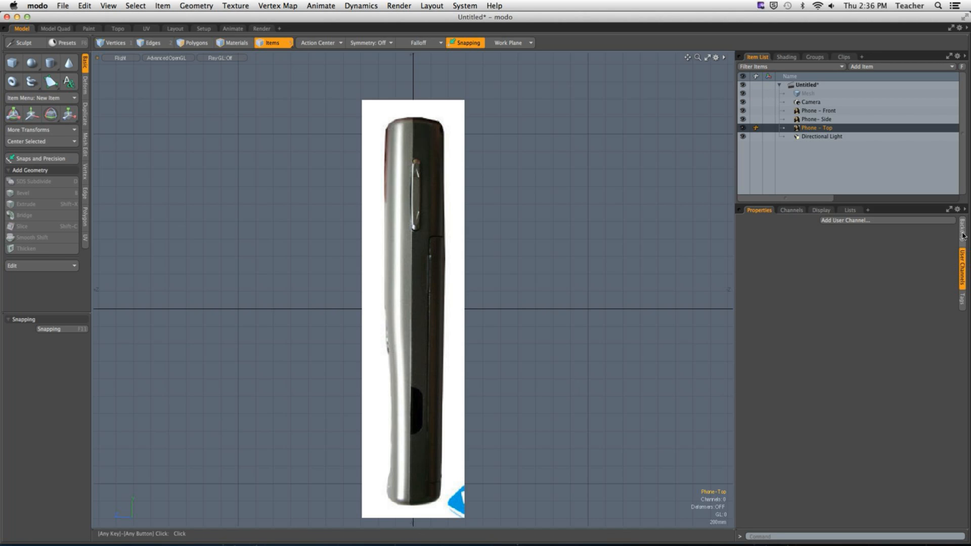
left_click(839, 338)
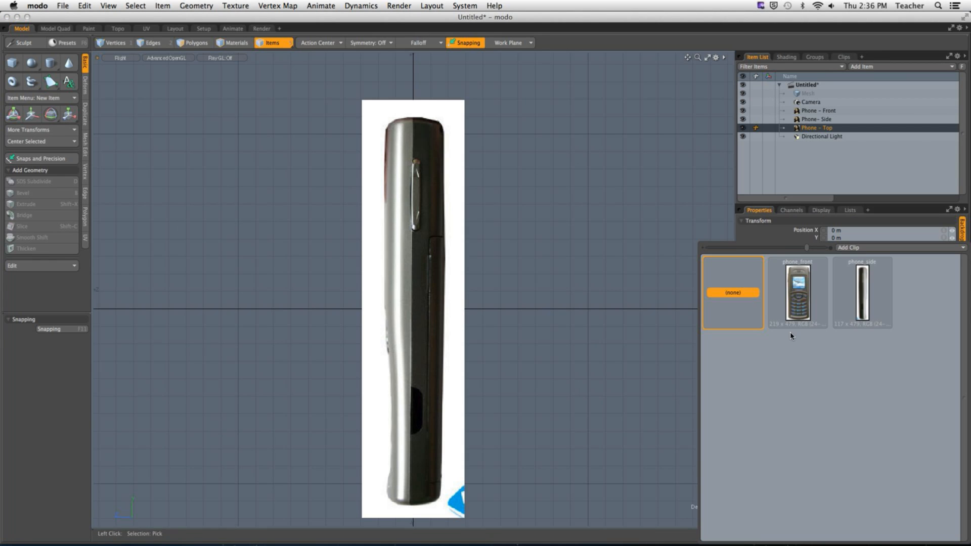
left_click(859, 248)
left_click(860, 250)
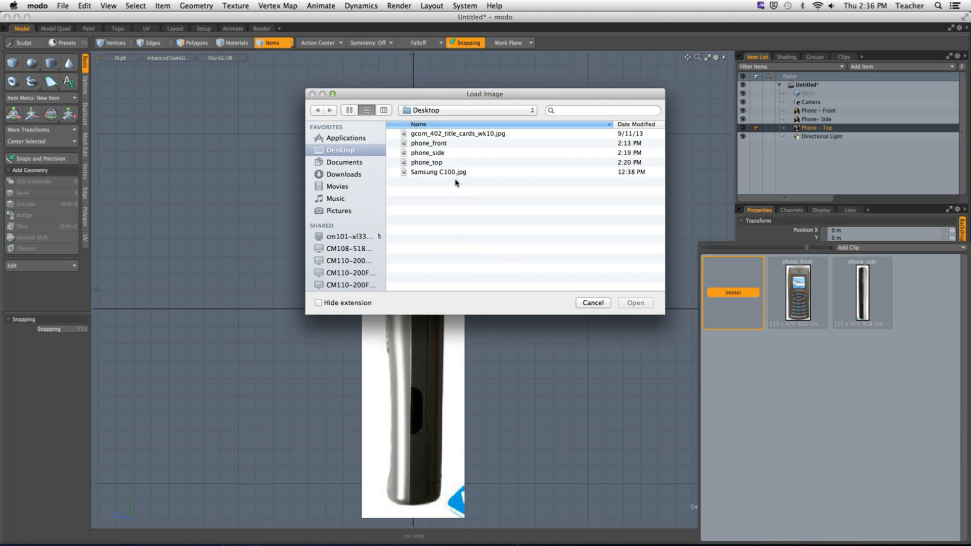
left_click(443, 162)
left_click(632, 303)
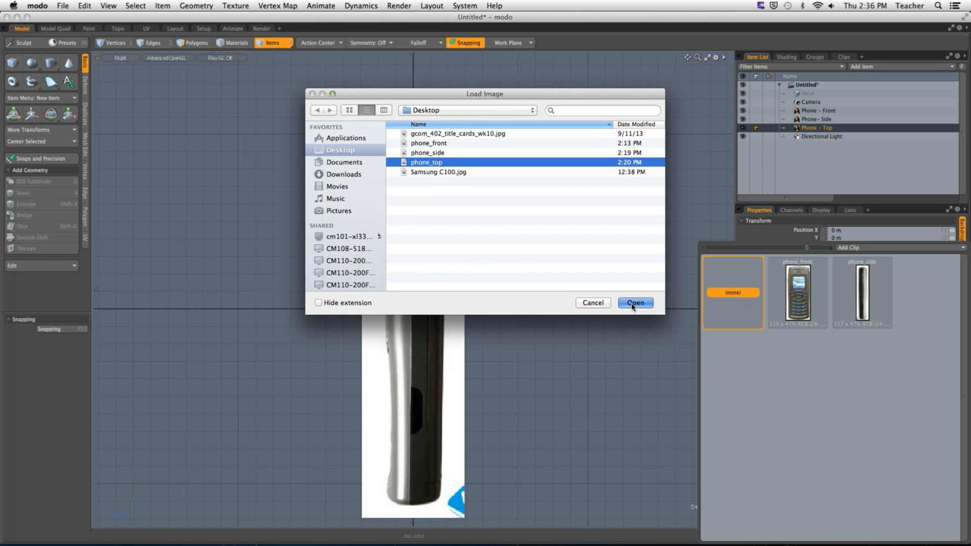
left_click(961, 239)
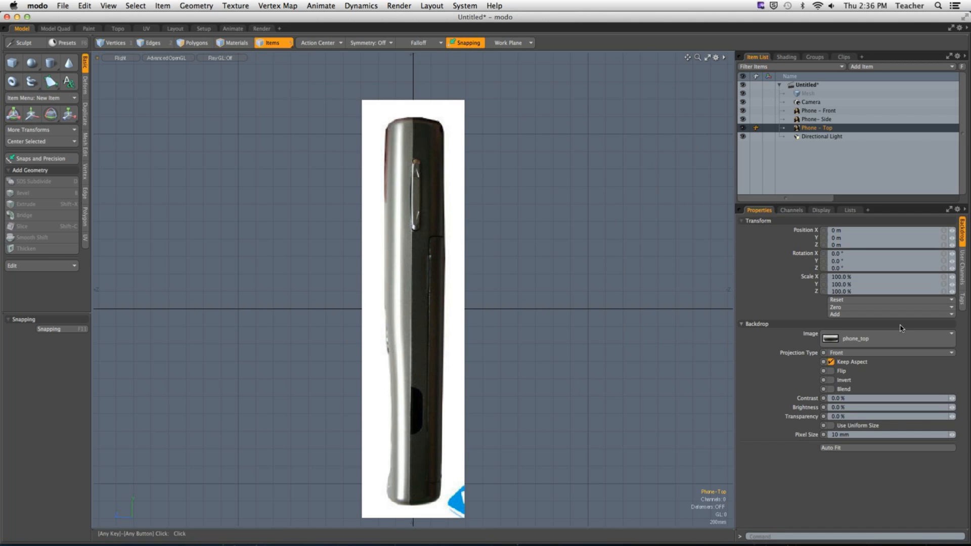
Set the Phone - Top backdrop's projection type to Top and view the deselected backdrops in Perspective.
left_click(849, 354)
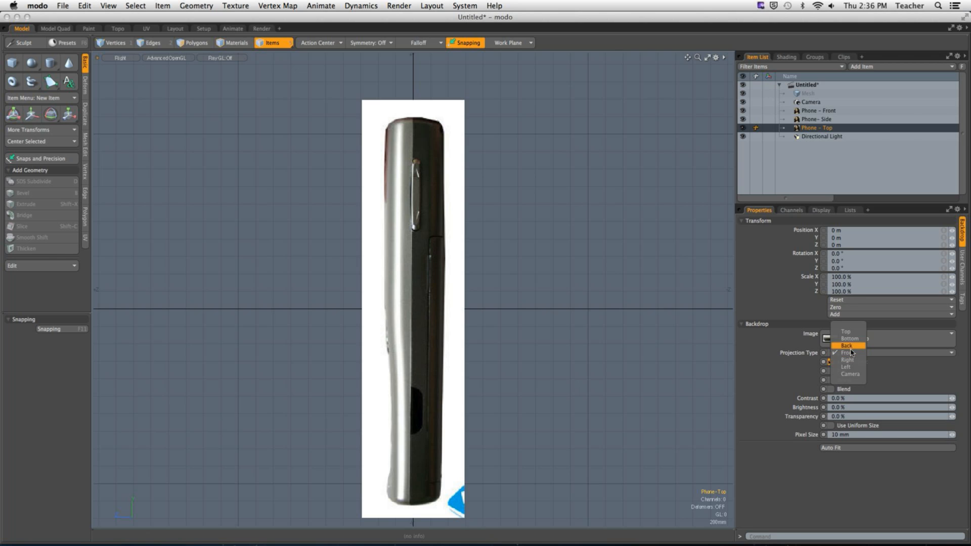
left_click(842, 340)
key("alt+space")
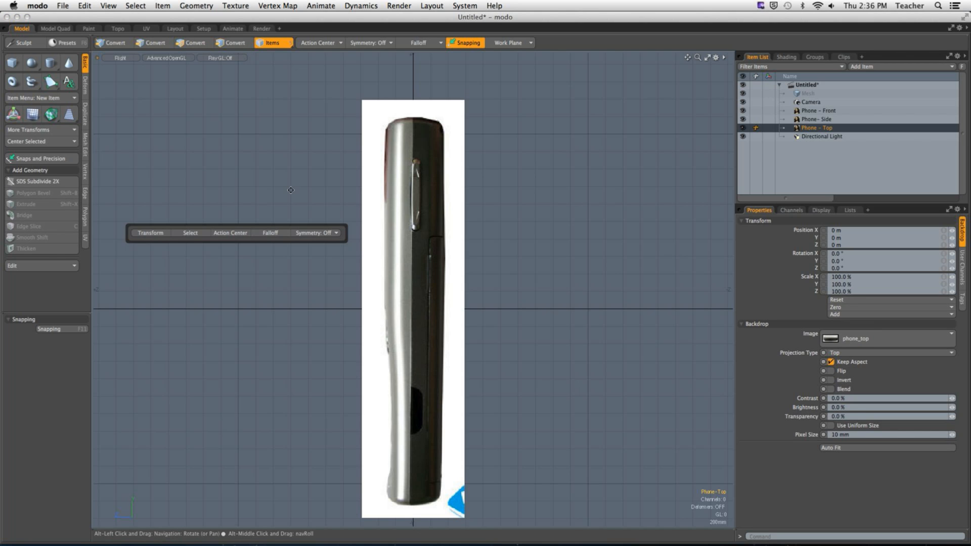
key("ctrl+space")
left_click(363, 211)
left_click(549, 256)
left_click_drag(551, 259, 391, 274, "alt")
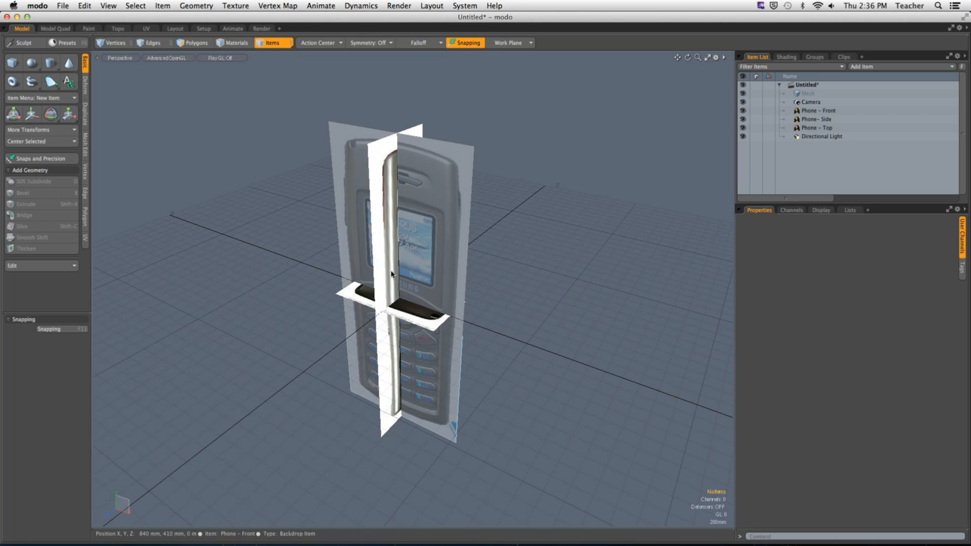
Switch the viewport to the Top view and select the Phone - Top backdrop.
left_click(119, 57)
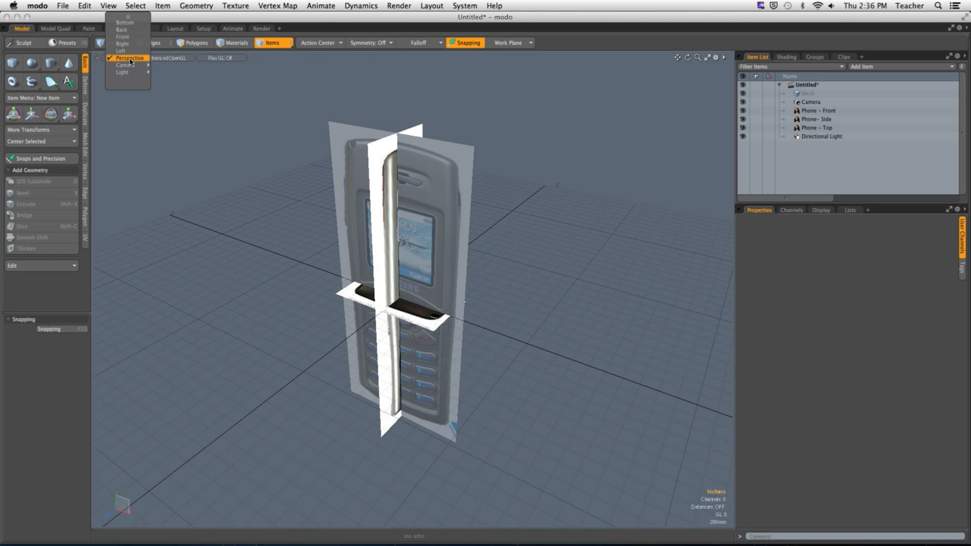
left_click(124, 21)
left_click_drag(165, 199, 560, 362, "ctrl+alt")
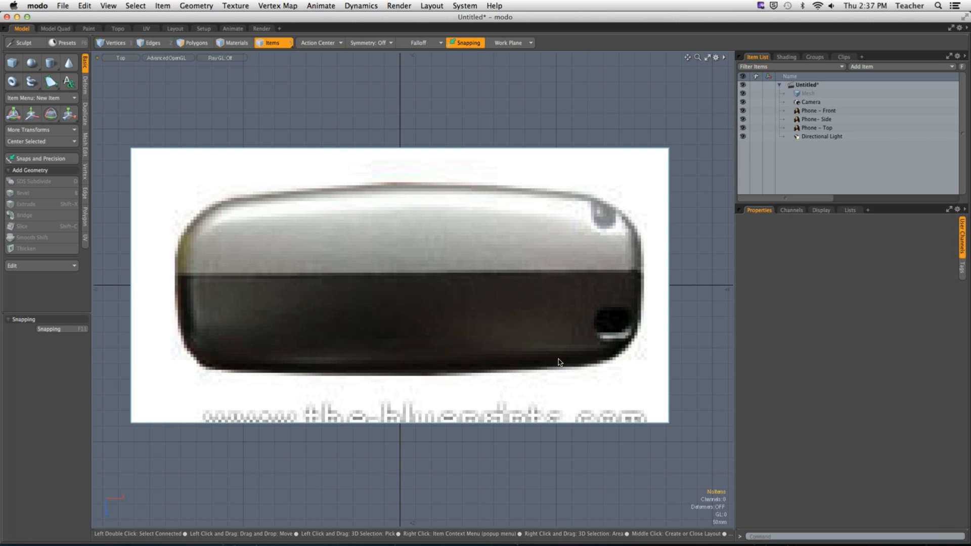
left_click(815, 130)
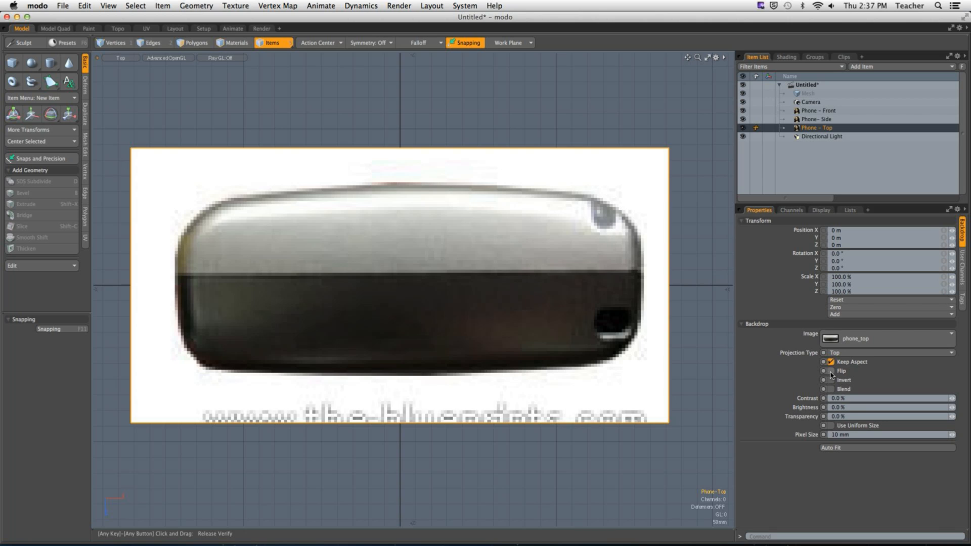
Try the Flip and Invert options on the Phone - Top backdrop, turning each off again.
left_click(831, 371)
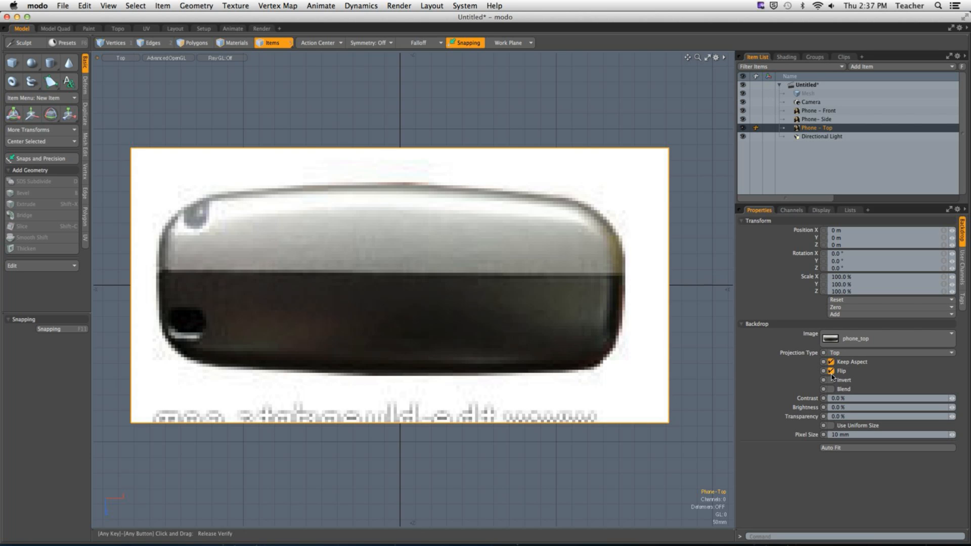
left_click(831, 371)
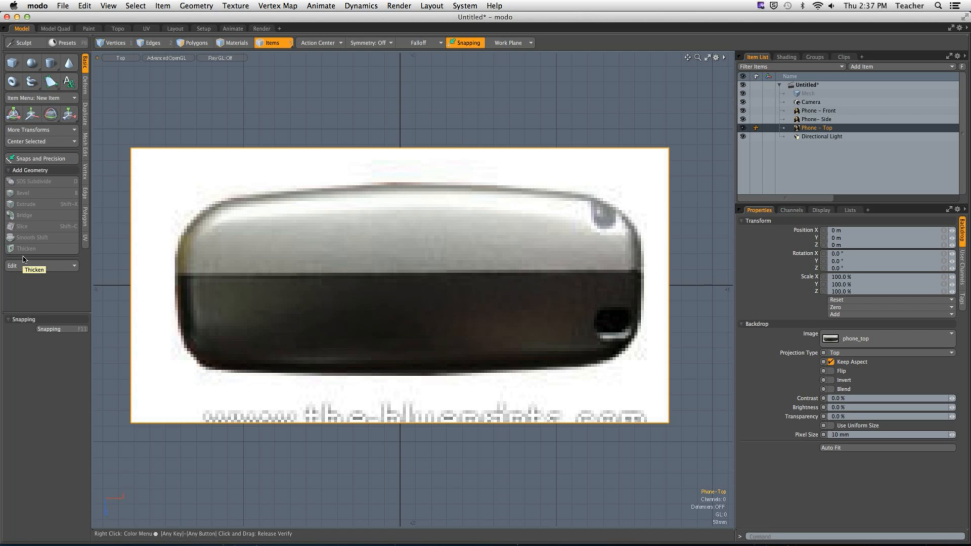
left_click(831, 379)
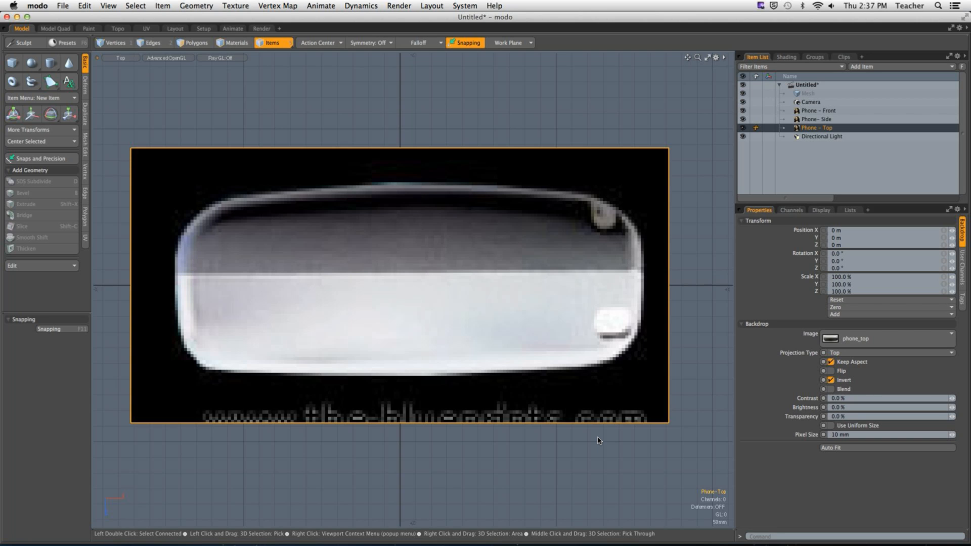
left_click(830, 380)
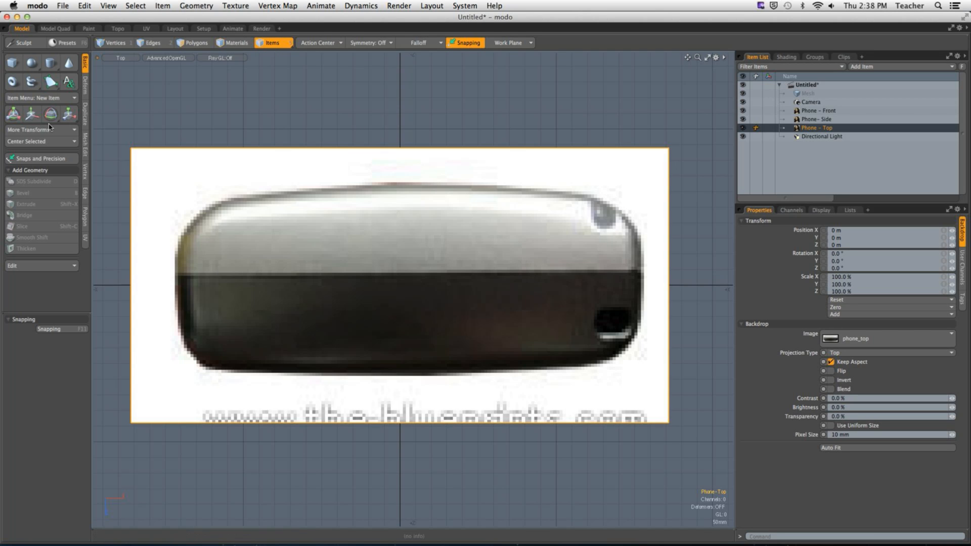
Rotate the Phone - Top backdrop to -180° on the Y axis, drop the Rotate tool and deselect the item.
key("e")
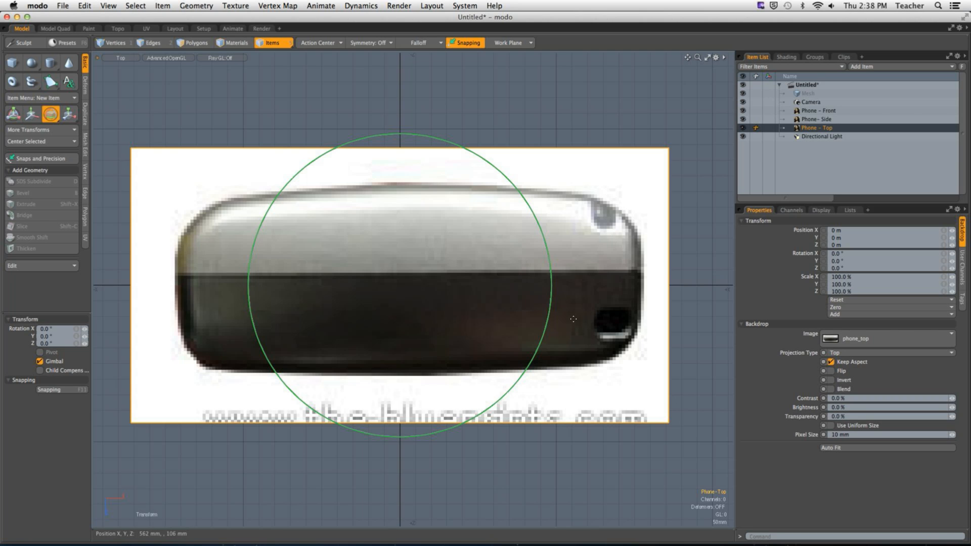
left_click_drag(531, 314, 250, 284)
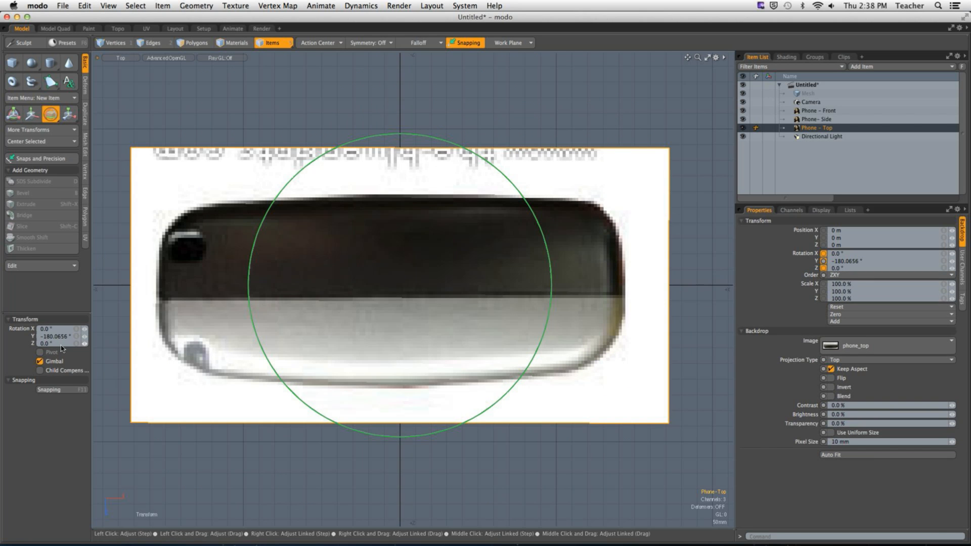
left_click_drag(64, 336, 13, 372)
type("-180")
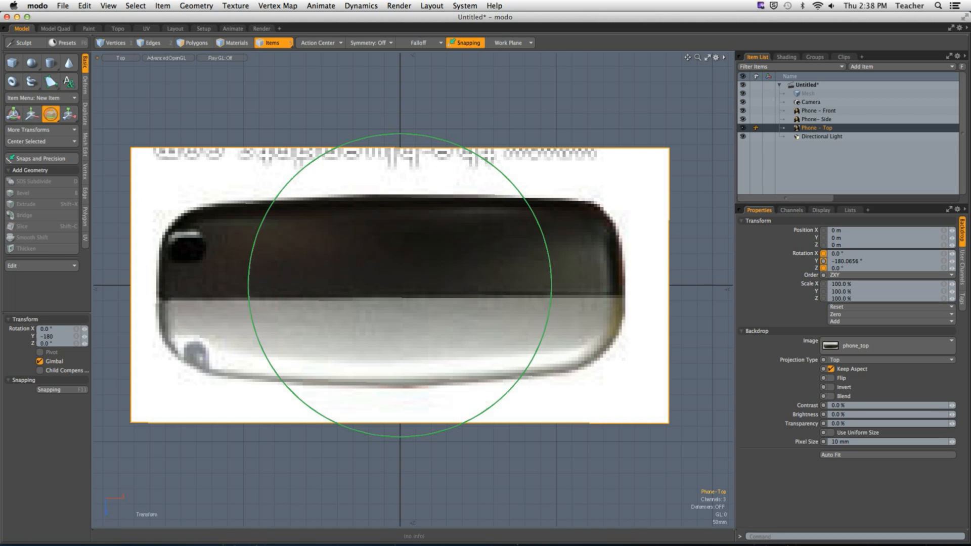
key("Return")
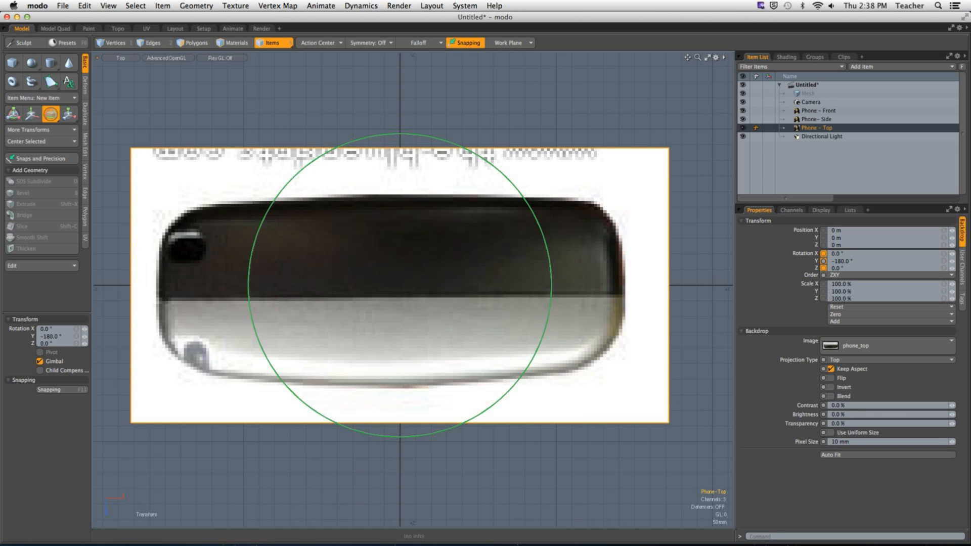
key("space")
left_click(693, 139)
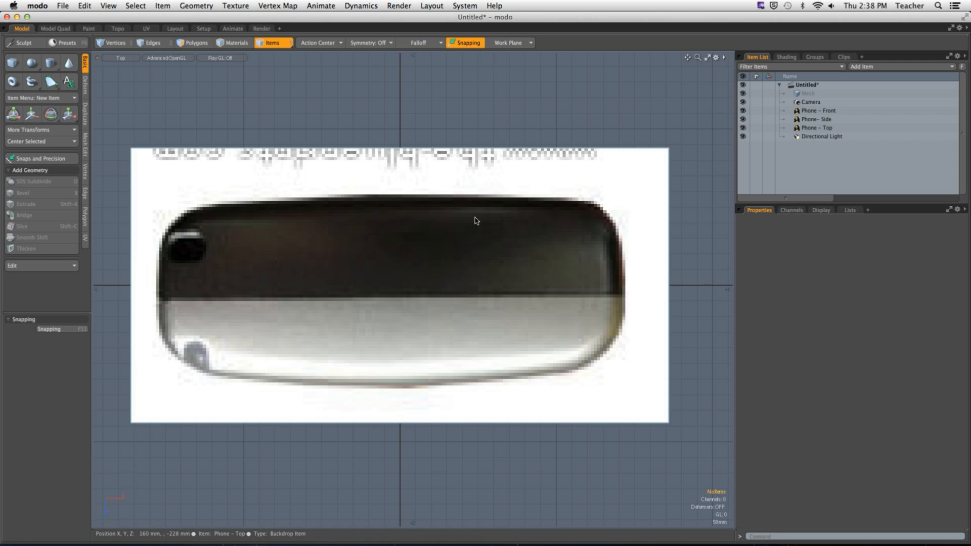
Examine the side backdrop in the Right view and the orientation of all three backdrops in Perspective.
left_click_drag(443, 236, 451, 295, "alt")
key("a")
key("KP_3")
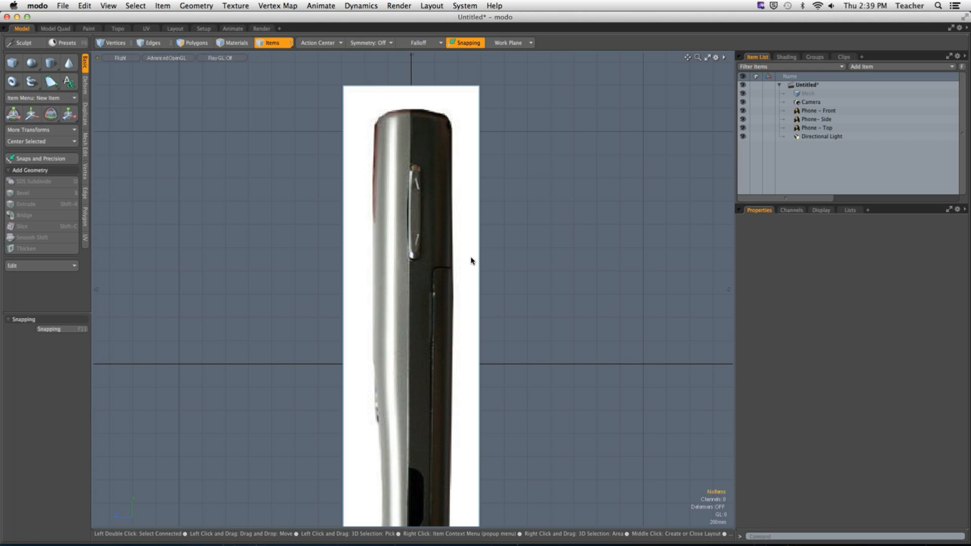
left_click_drag(503, 265, 480, 273, "ctrl+alt")
key("KP_Decimal")
left_click_drag(405, 288, 493, 289, "alt")
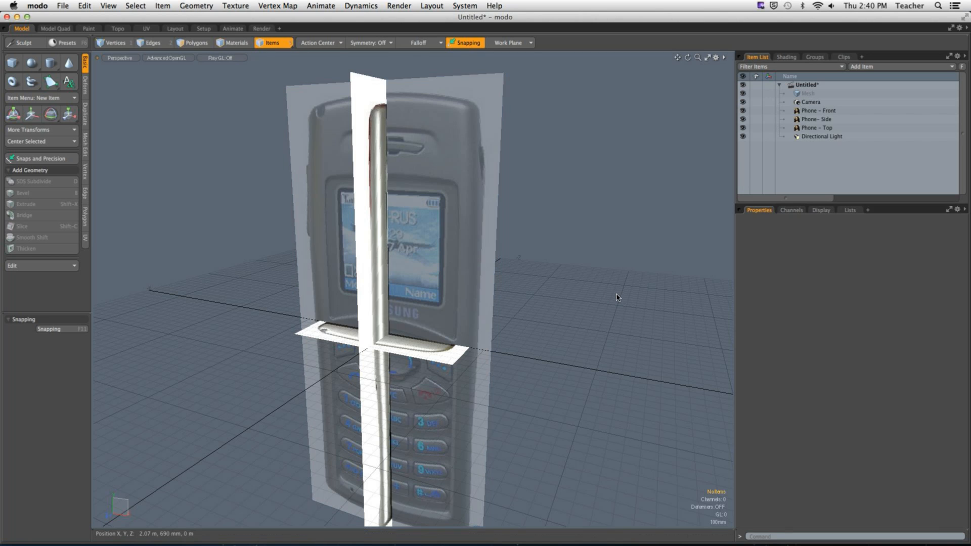
Compare the phone's height in the front and side backdrops using the Front and Right views.
key("KP_2")
scroll(526, 222, "down", 3)
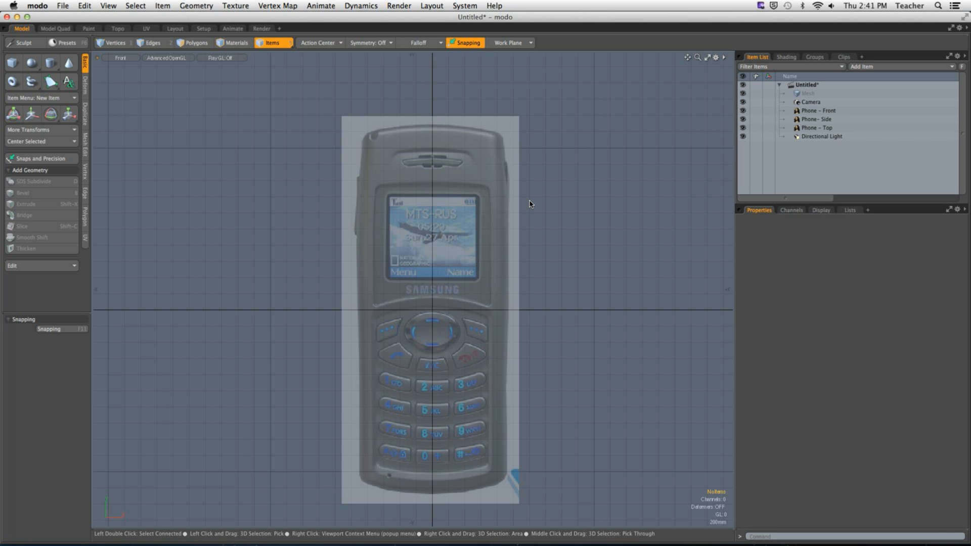
left_click_drag(475, 192, 452, 179, "alt")
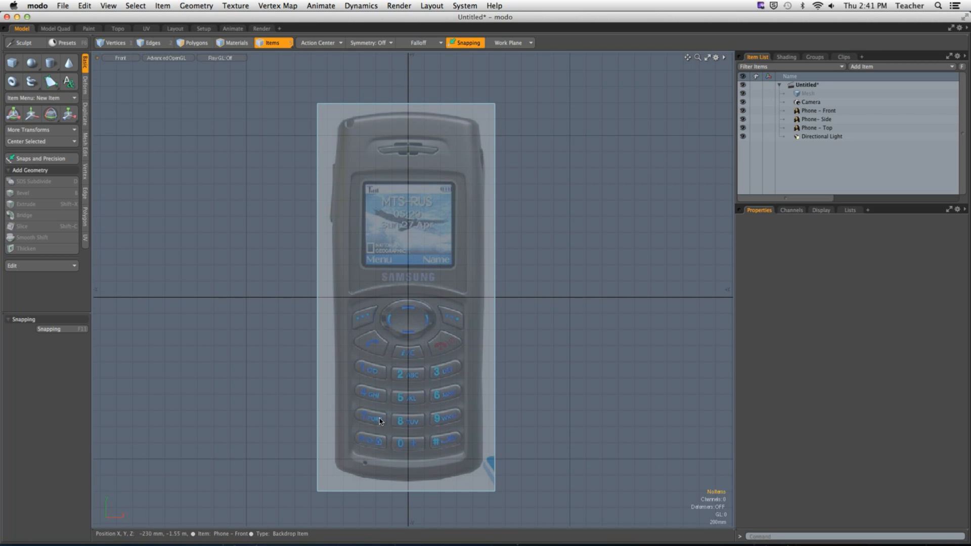
left_click(125, 60)
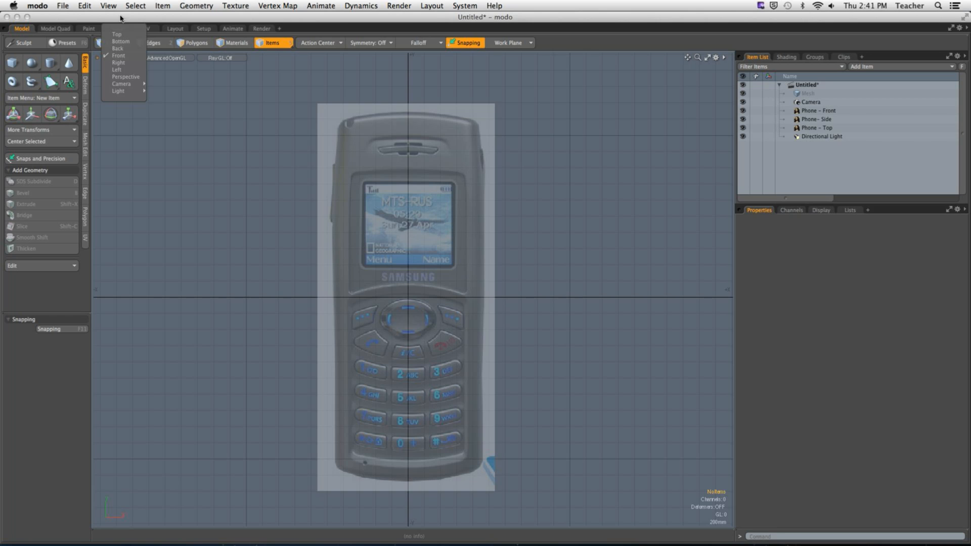
left_click(121, 63)
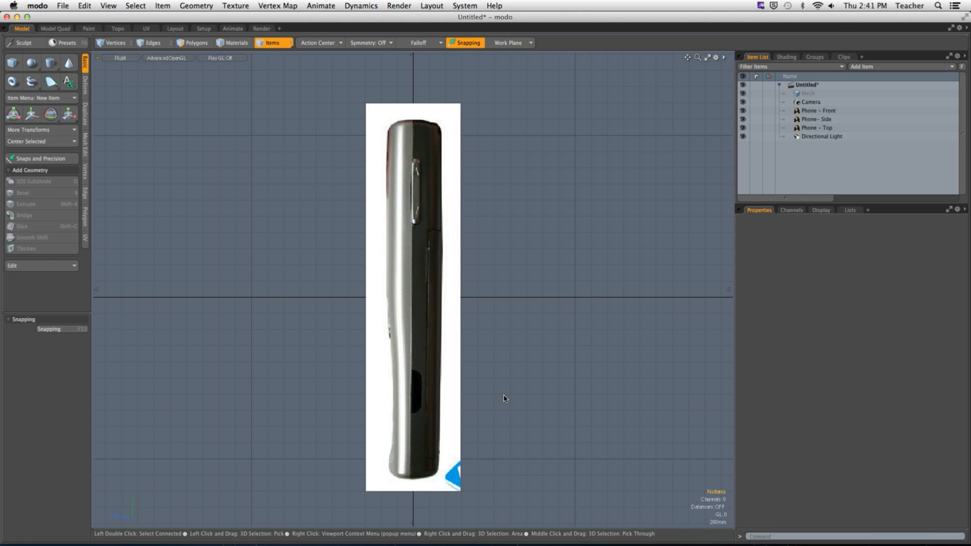
left_click(121, 58)
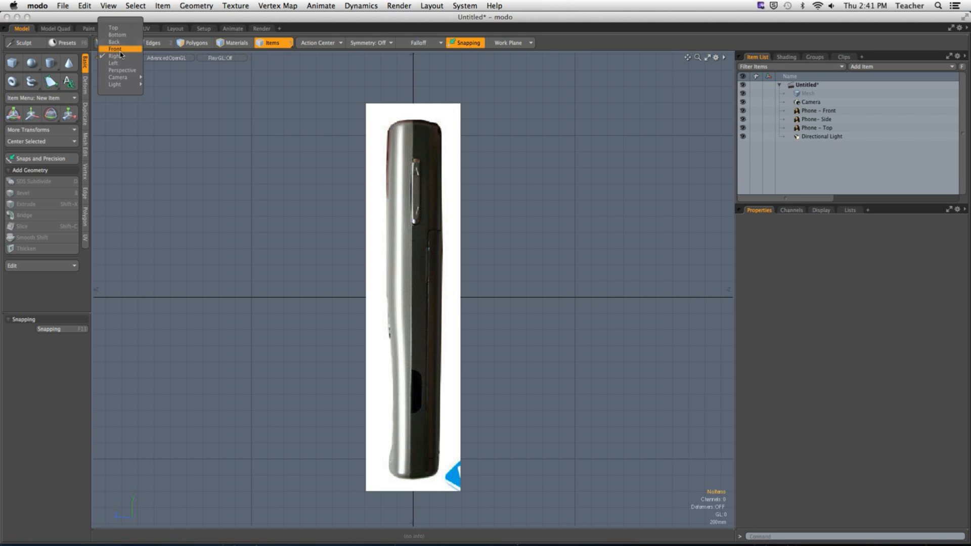
left_click(119, 49)
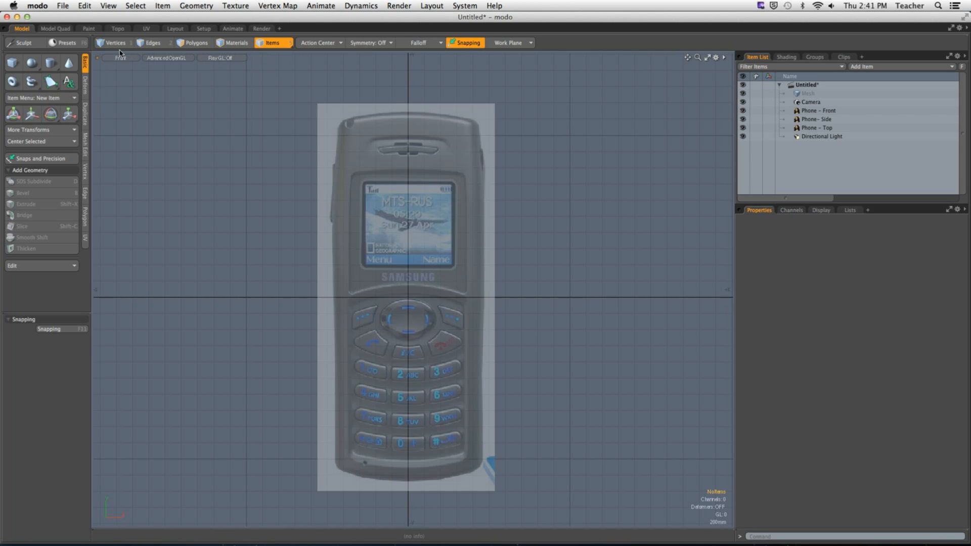
Draw a flat cube bar about 2.755 m wide and 95 mm high on the Mesh item, above the phone in the Front view.
left_click(812, 94)
left_click_drag(487, 253, 524, 296, "alt+shift")
left_click_drag(487, 234, 526, 367, "ctrl+alt")
left_click(13, 63)
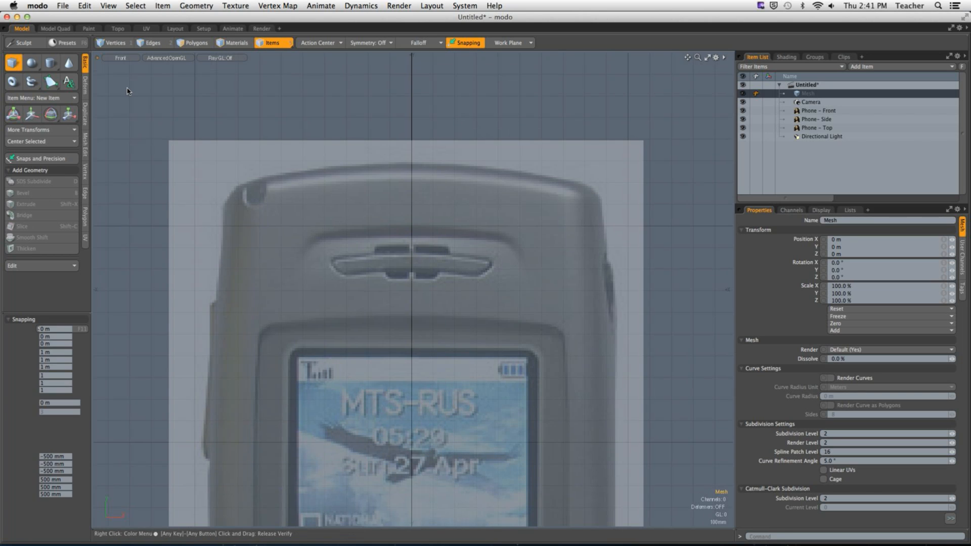
left_click_drag(132, 119, 730, 140)
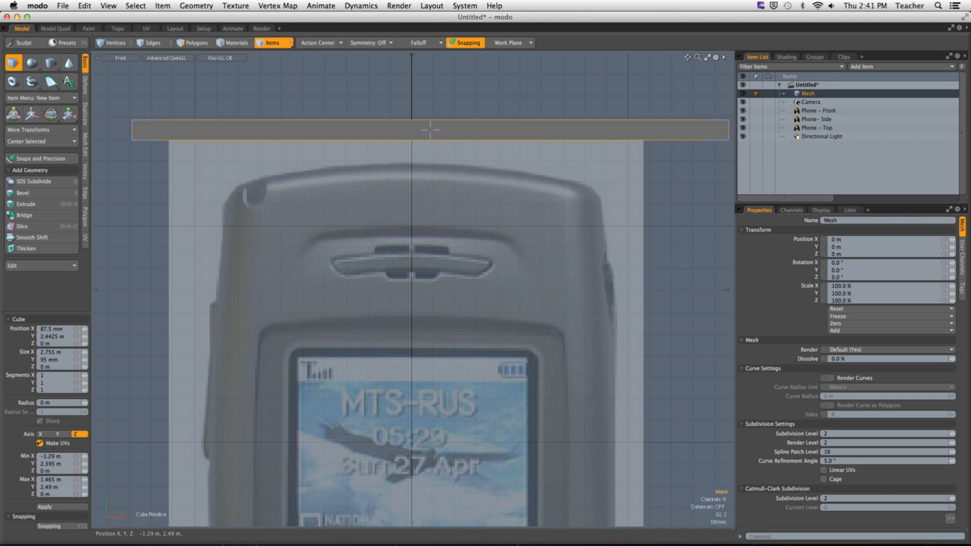
key("space")
left_click(529, 117)
Move the bar polygon about -100 mm in X and -108 mm in Y so its lower edge meets the phone's top, then select that edge.
left_click(193, 42)
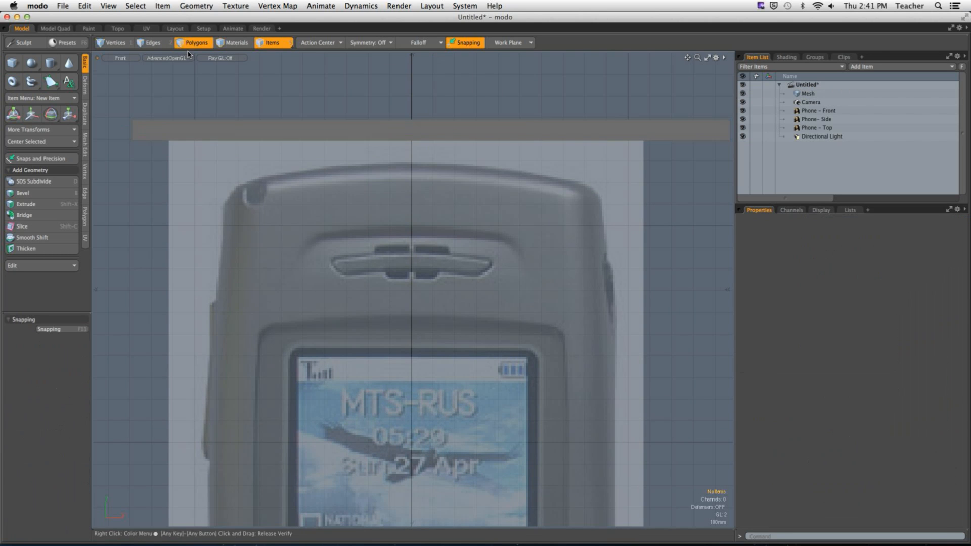
left_click(261, 132)
key("w")
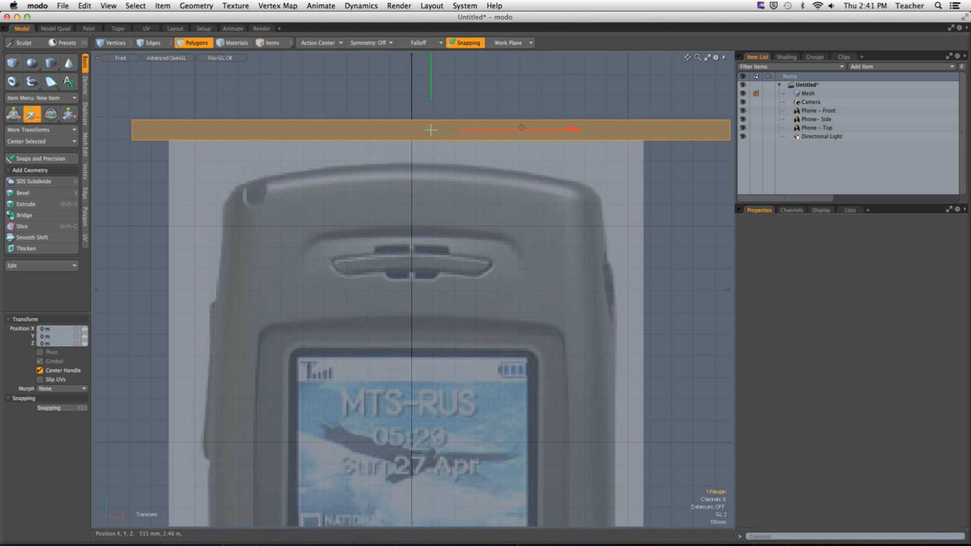
left_click_drag(529, 130, 507, 130)
left_click_drag(438, 156, 438, 145, "ctrl+alt")
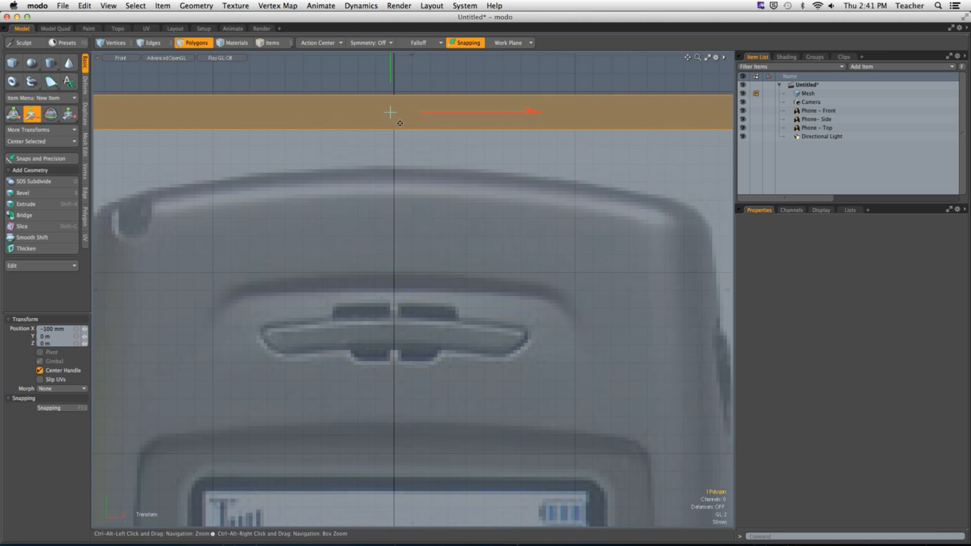
left_click_drag(390, 81, 390, 120)
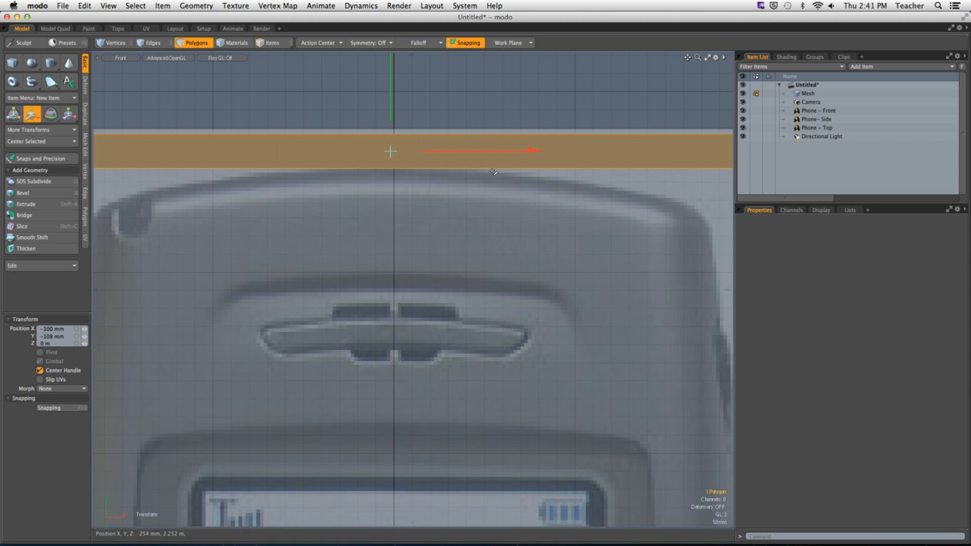
key("2")
left_click(465, 169)
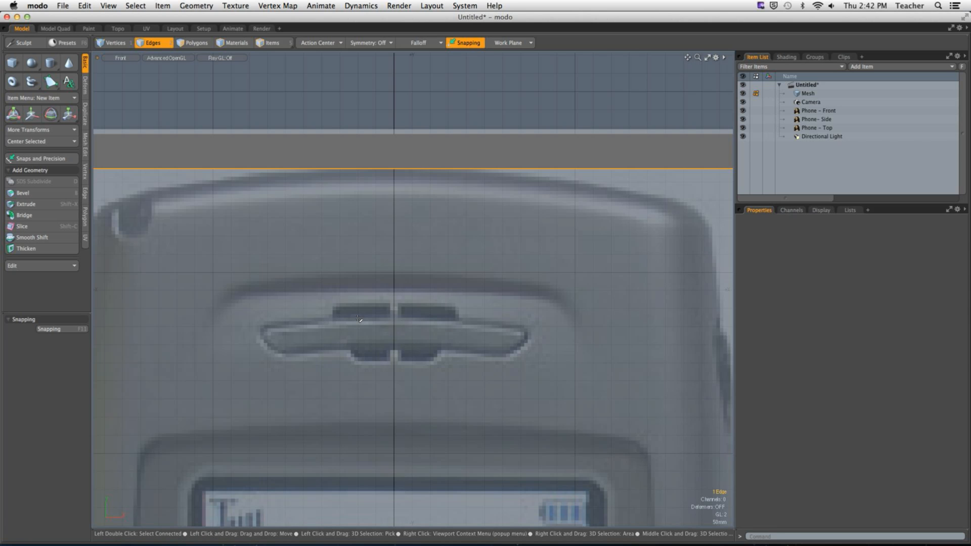
Copy and paste the bar polygon and move the copy about -4.65 m in Y to the phone's bottom end.
scroll(358, 319, "down", 10)
key("3")
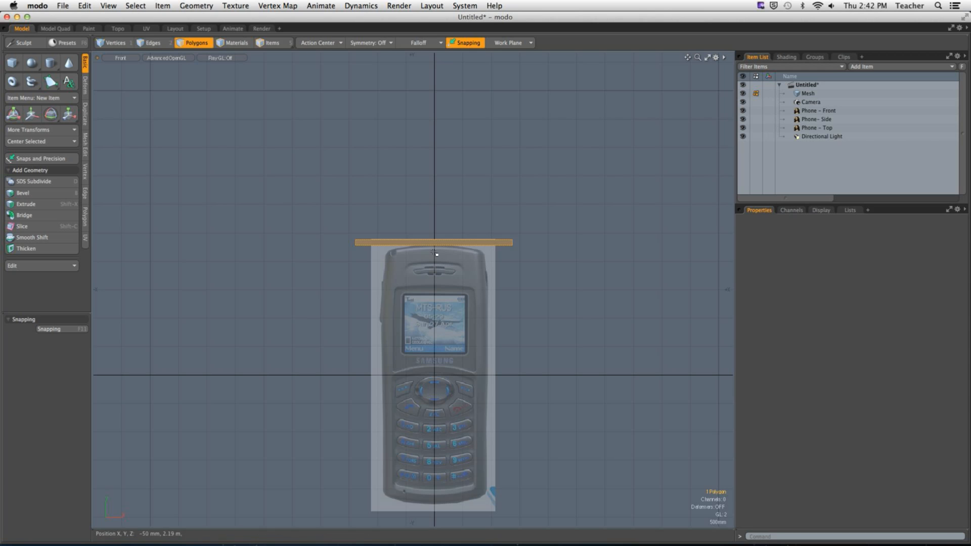
left_click(84, 6)
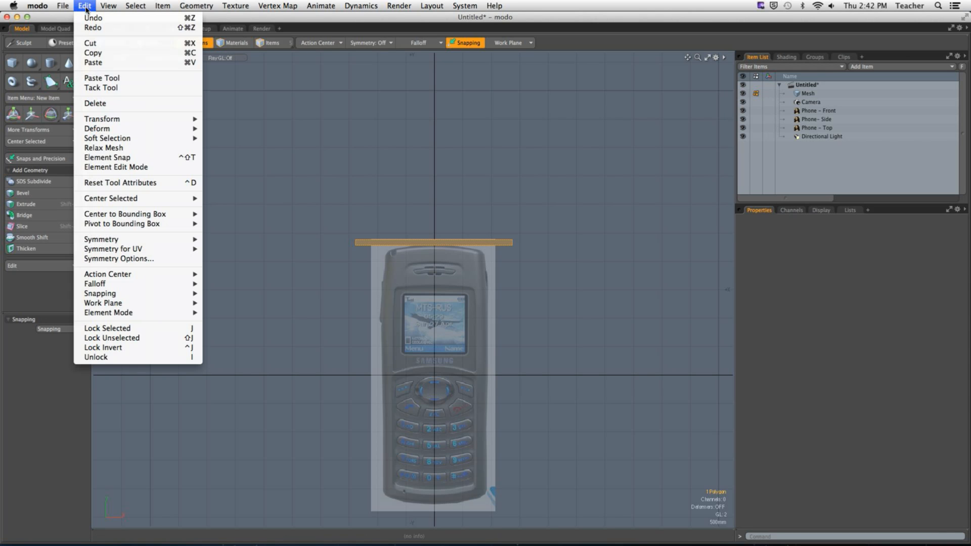
left_click(93, 53)
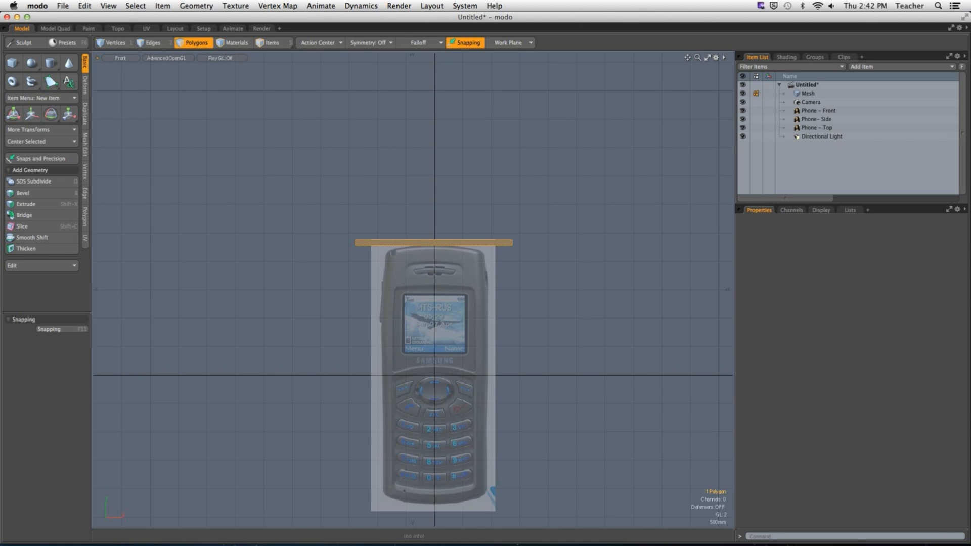
left_click(85, 6)
left_click(94, 61)
left_click(32, 113)
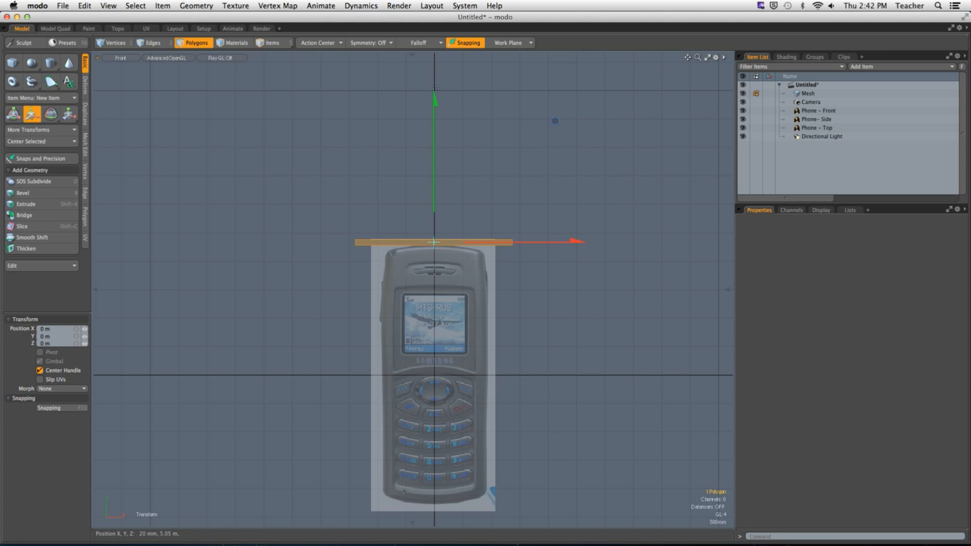
left_click_drag(436, 88, 435, 355)
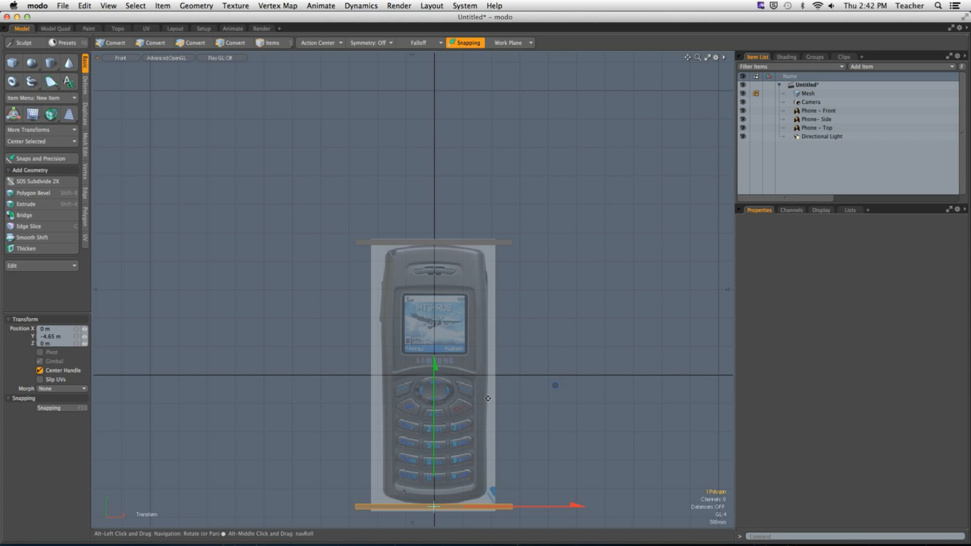
Fine-tune the lower bar's Y offset to -4.6505 m so its upper edge touches the phone's bottom, and select that edge.
left_click_drag(450, 506, 455, 392, "alt+shift")
left_click_drag(534, 240, 497, 256, "alt+shift")
left_click_drag(456, 286, 397, 318)
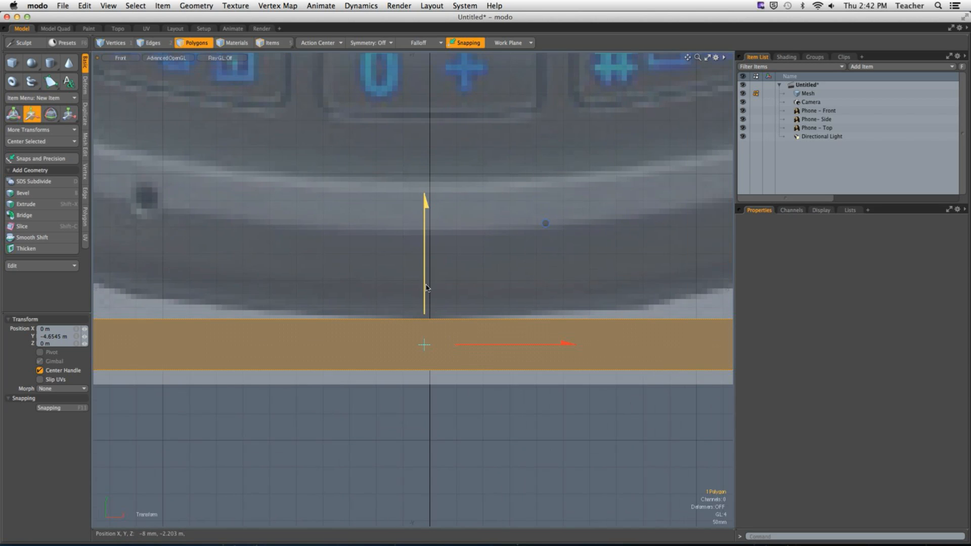
left_click_drag(427, 288, 426, 286)
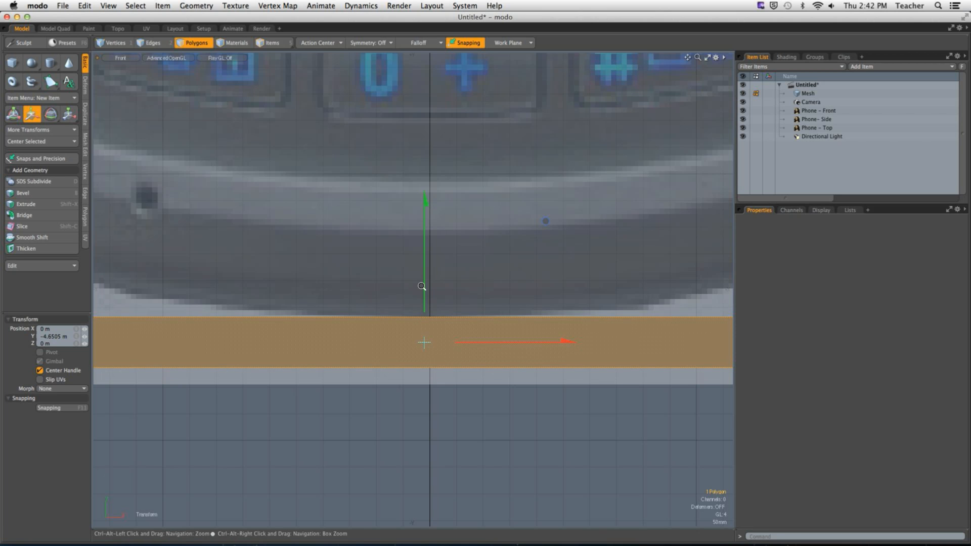
scroll(409, 366, "down", 4)
scroll(409, 366, "up", 2)
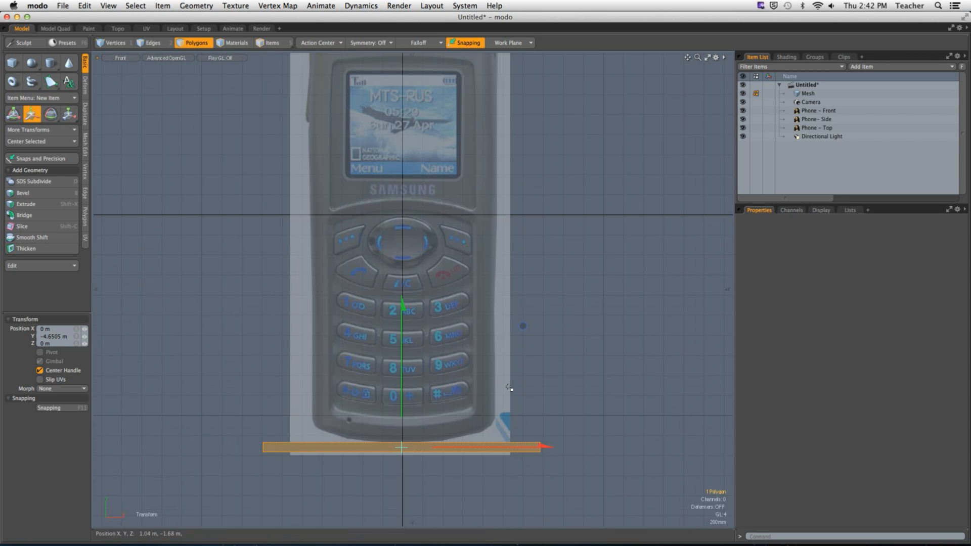
key("space")
key("2")
left_click(406, 444)
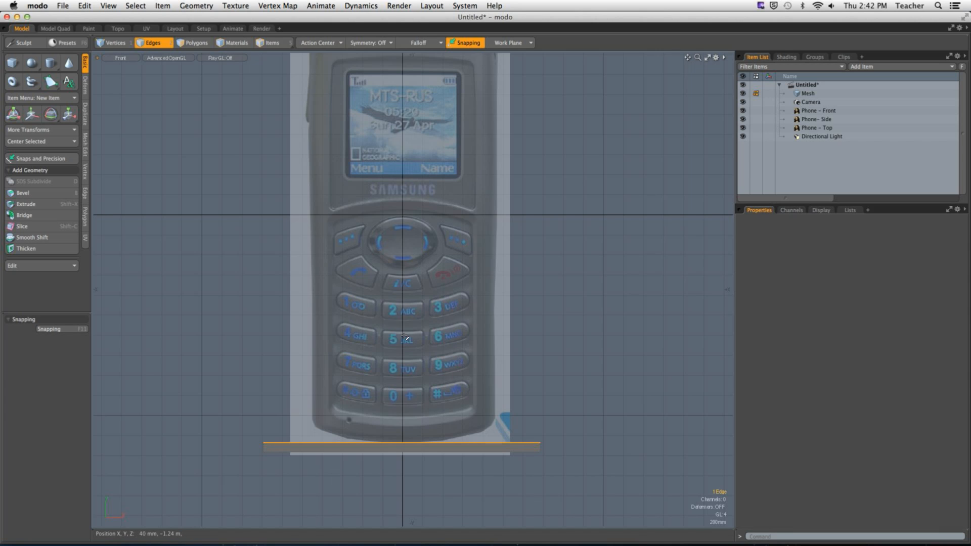
Extrude both bar polygons together along negative Z into deep slabs in the Perspective view.
left_click_drag(380, 220, 385, 293, "alt+shift")
key("period")
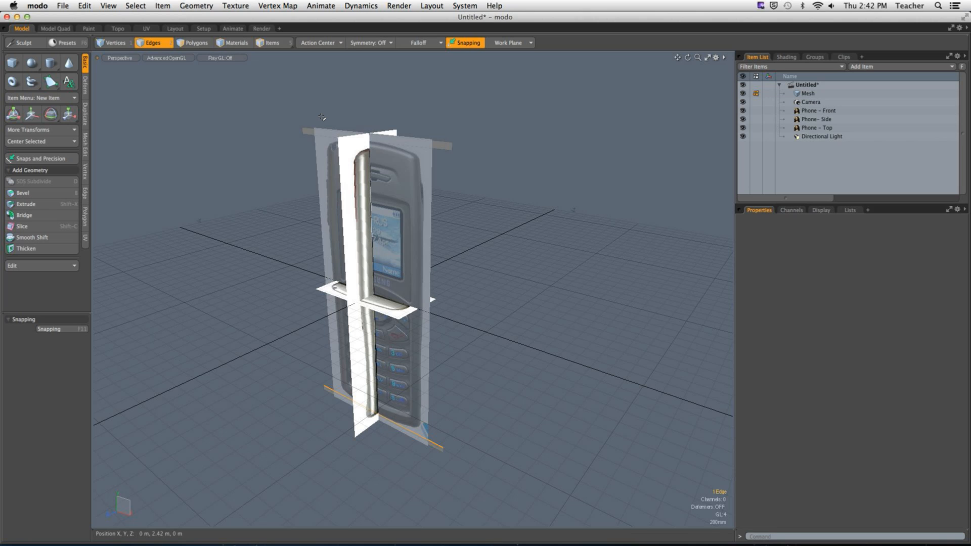
left_click(192, 42)
left_click(444, 146)
left_click(438, 446, "shift")
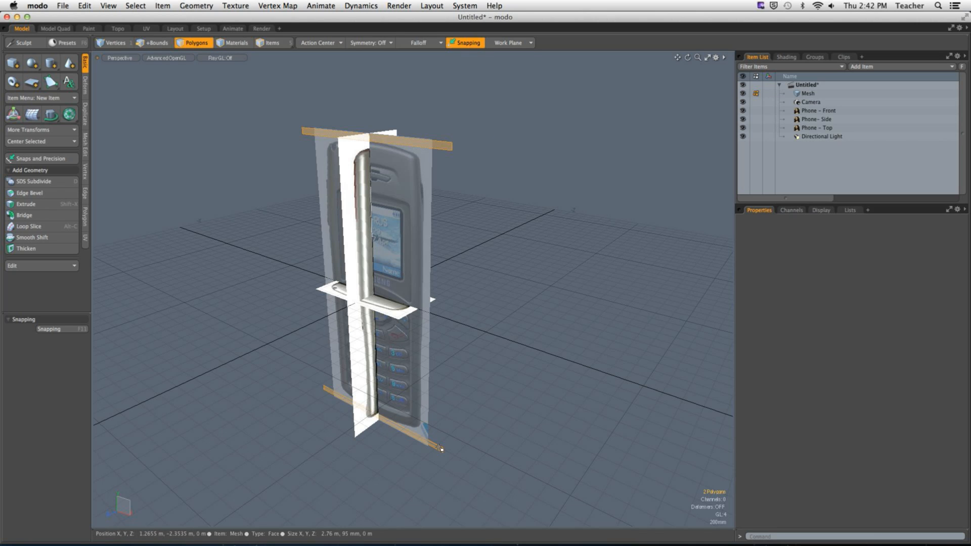
key("shift+x")
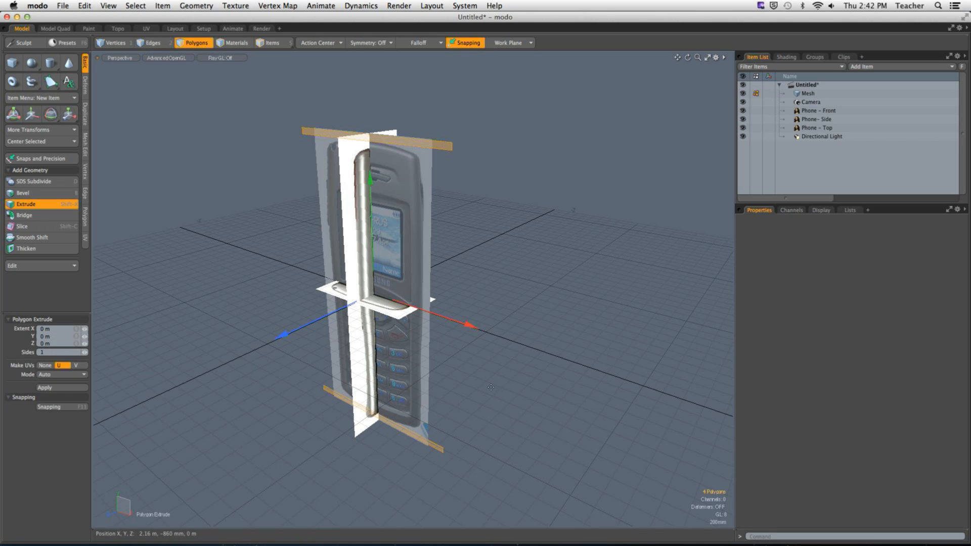
left_click_drag(282, 336, 556, 152)
key("Escape")
key("Escape")
Select both entire slabs and move them forward along Z until they are roughly centered over the backdrops, then deselect them.
double_click(501, 140)
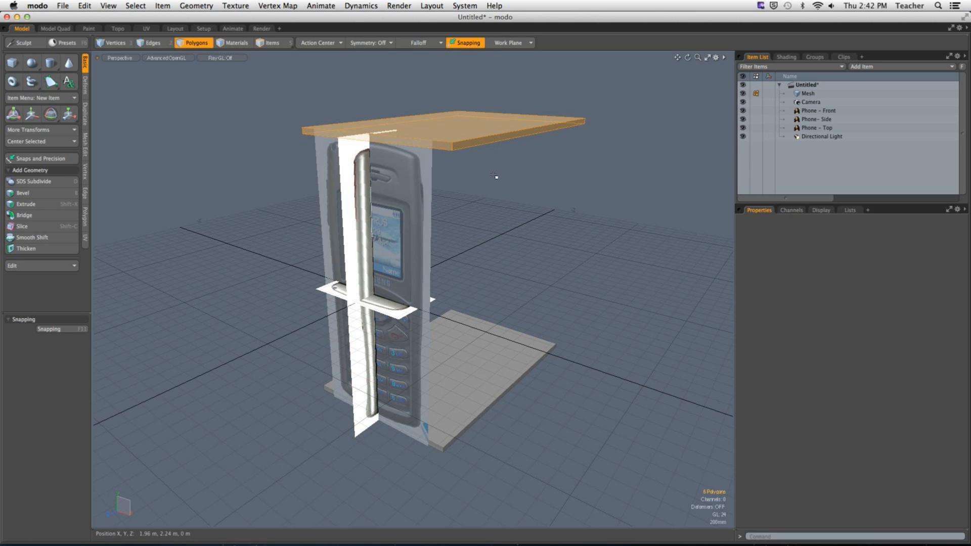
left_click(517, 363, "shift")
double_click(517, 364, "shift")
key("w")
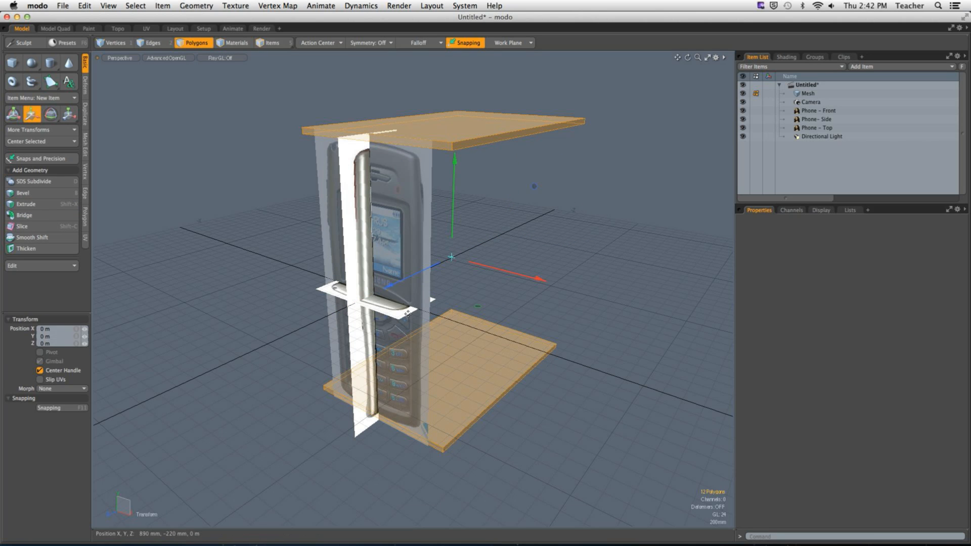
left_click_drag(399, 286, 344, 312)
key("Escape")
key("Escape")
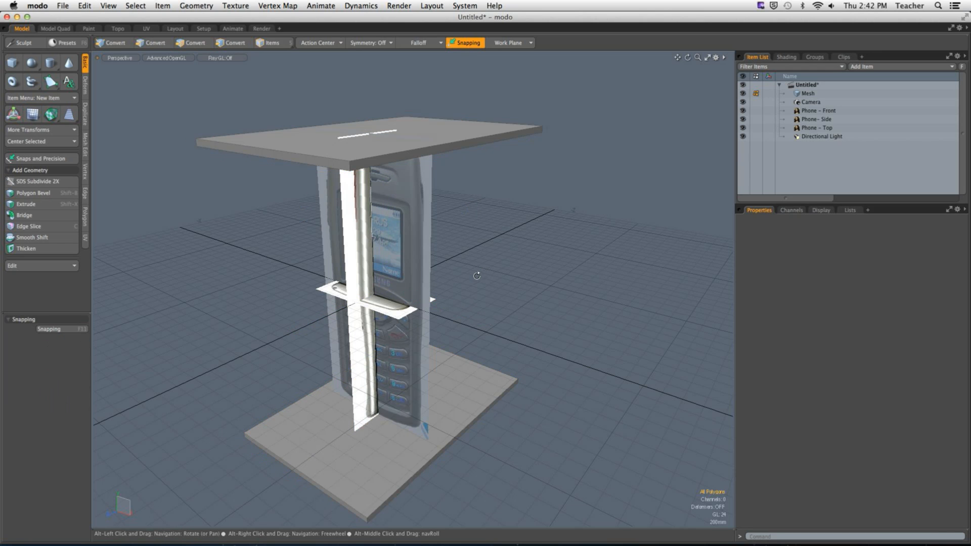
Examine how the two guide slabs line up with the phone images in the Perspective, Front and Right views.
left_click_drag(477, 275, 459, 205, "alt")
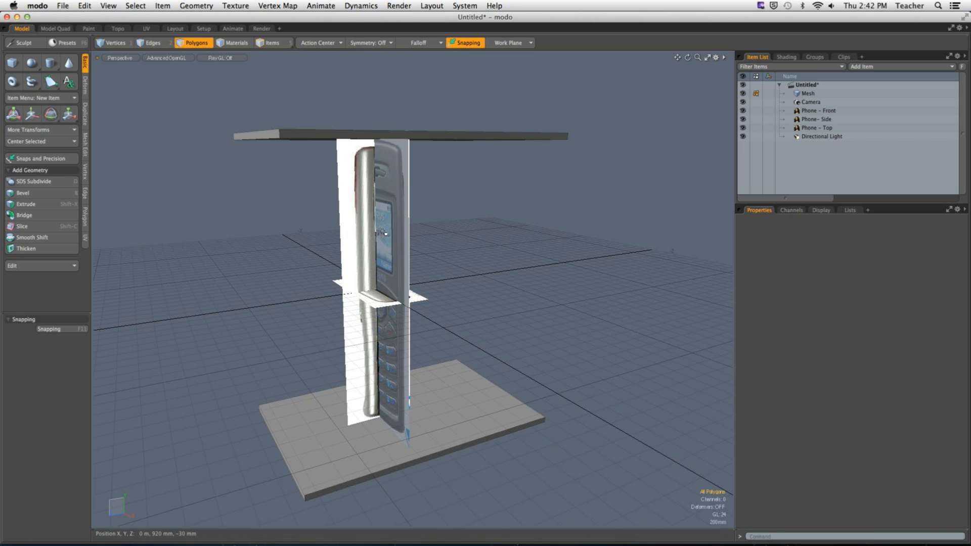
left_click_drag(425, 211, 449, 245, "alt")
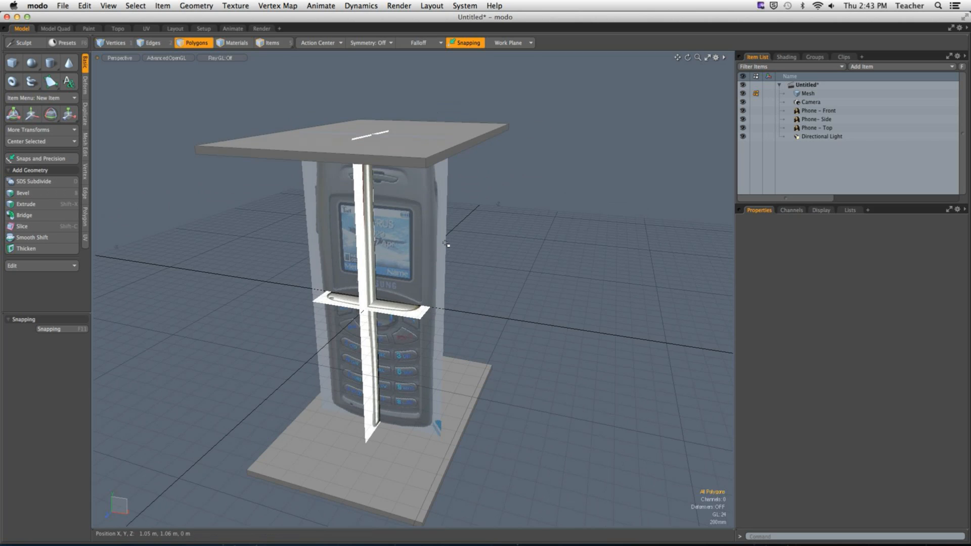
key("ctrl+space")
left_click(573, 317)
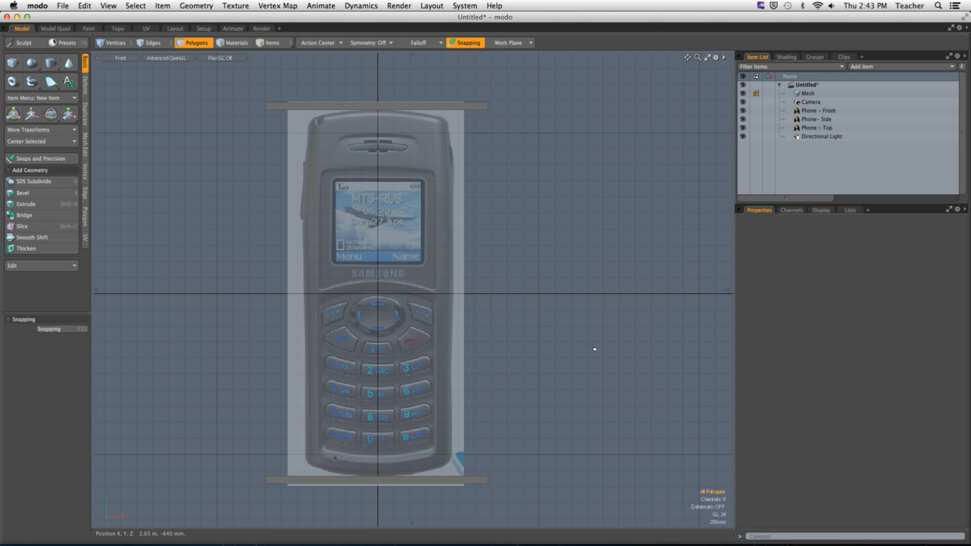
key("ctrl+space")
left_click(616, 266)
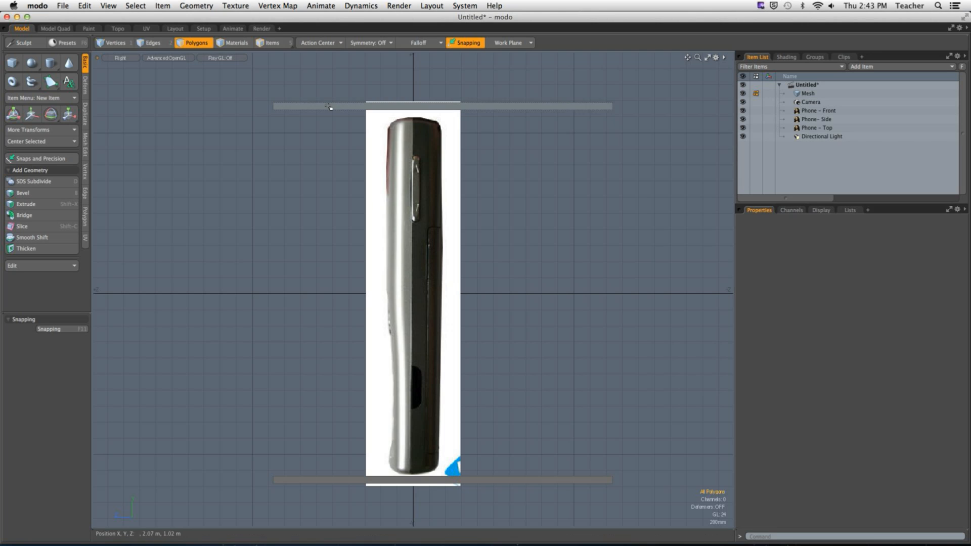
key("2")
left_click(461, 123)
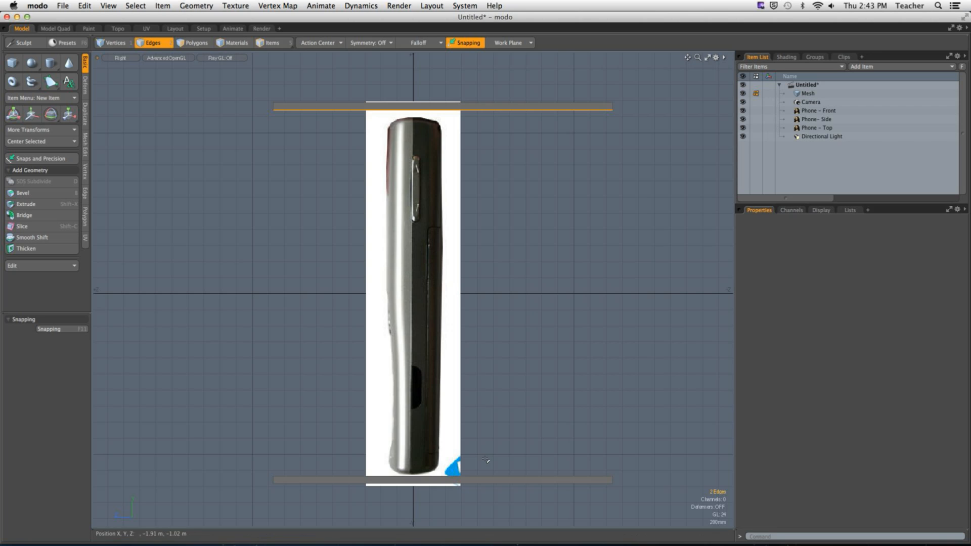
left_click(526, 476)
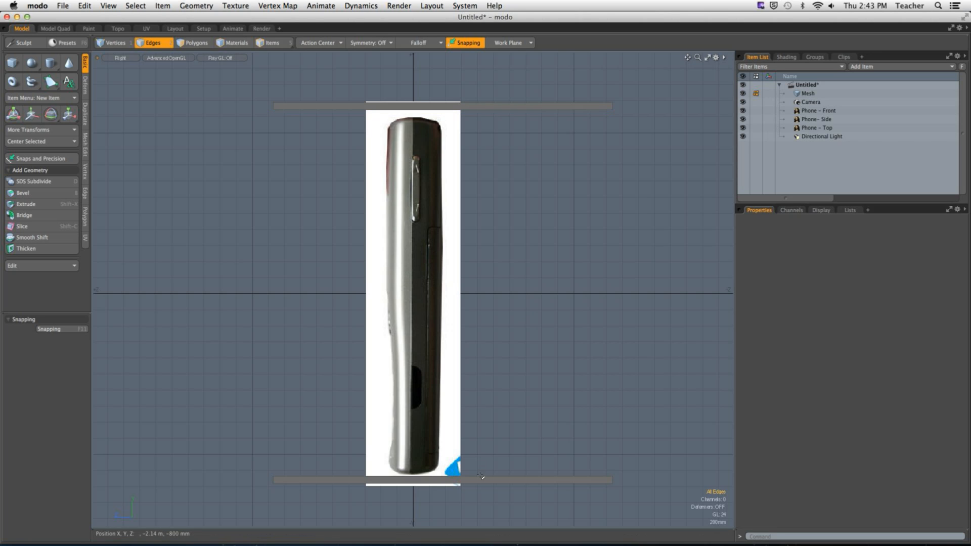
left_click(530, 457)
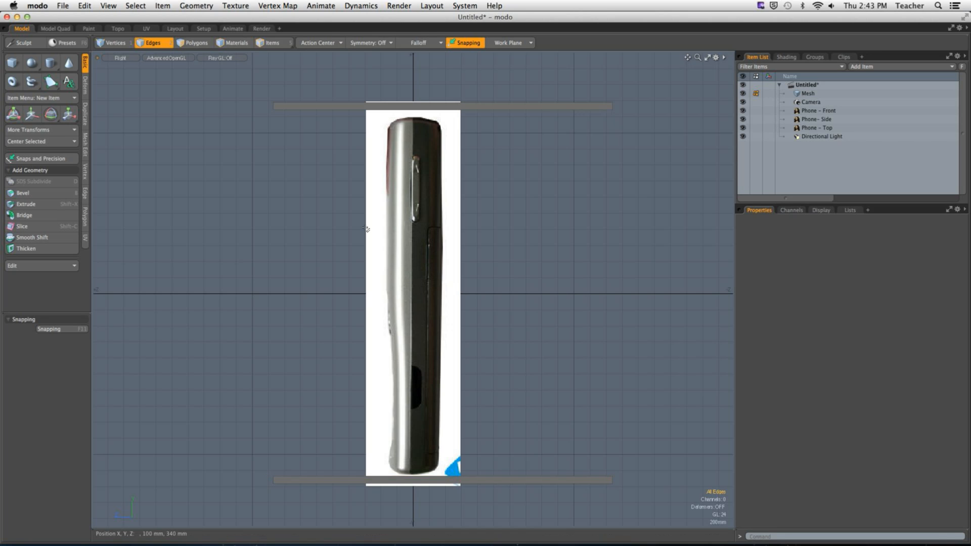
Scale the Phone - Side backdrop uniformly to 102.5 % and raise it to a Y position of 40 mm.
left_click(273, 43)
left_click(456, 207)
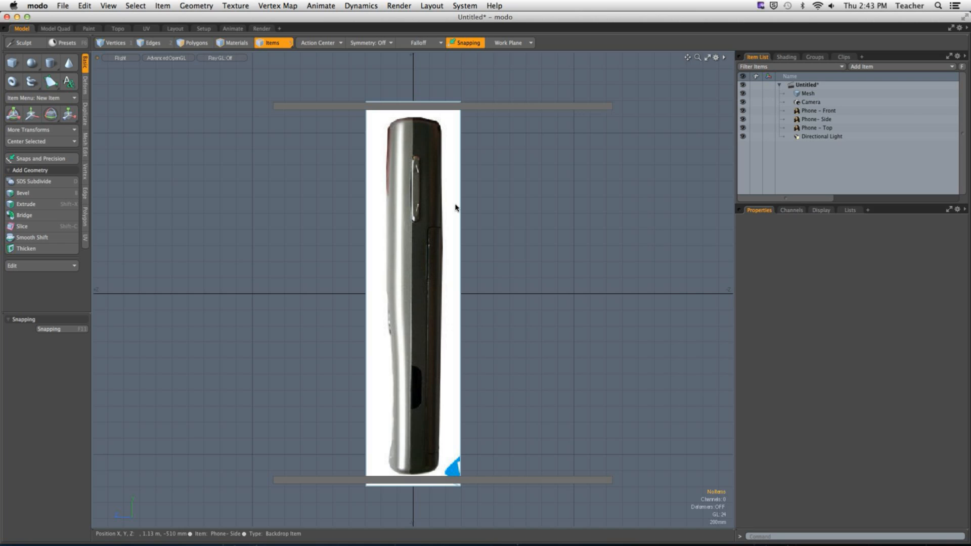
key("r")
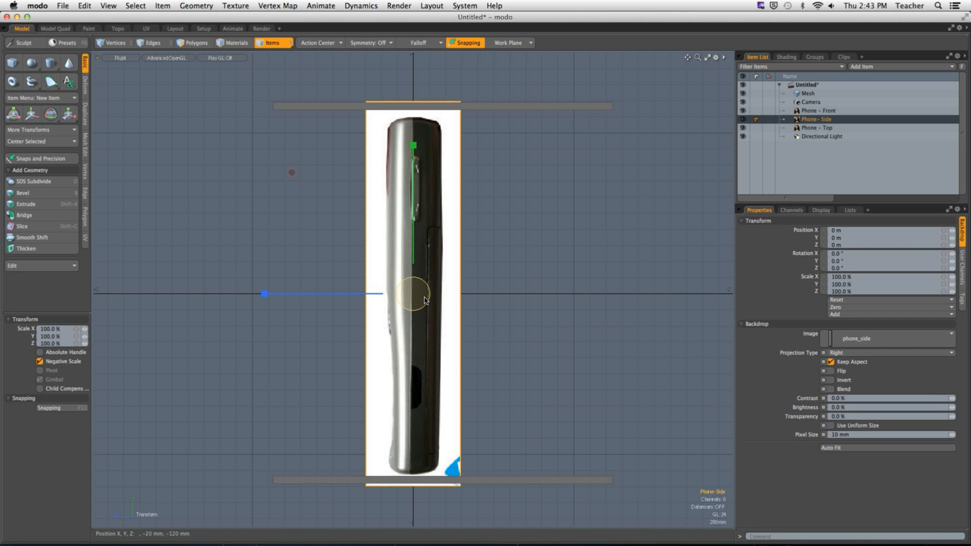
left_click_drag(429, 304, 434, 306)
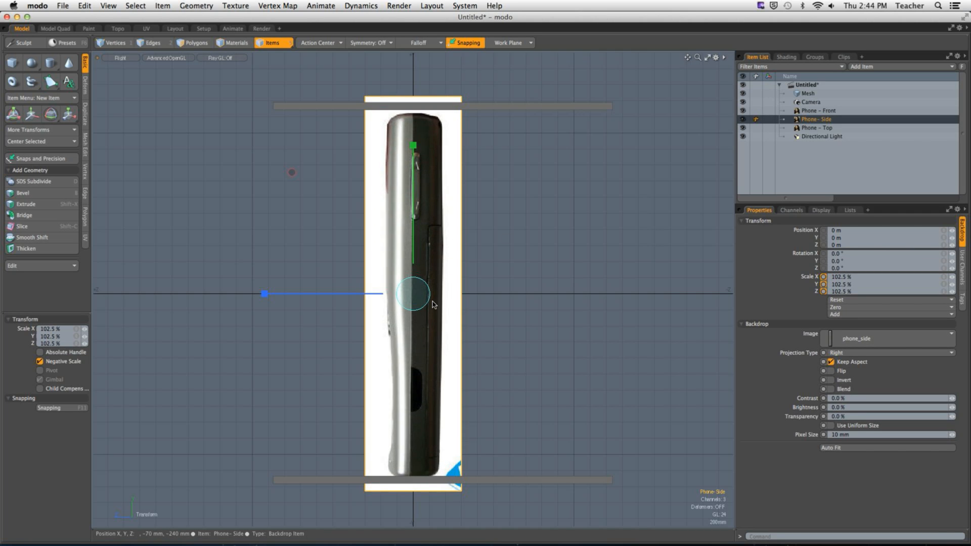
key("w")
left_click_drag(413, 202, 414, 199)
left_click_drag(292, 169, 291, 170)
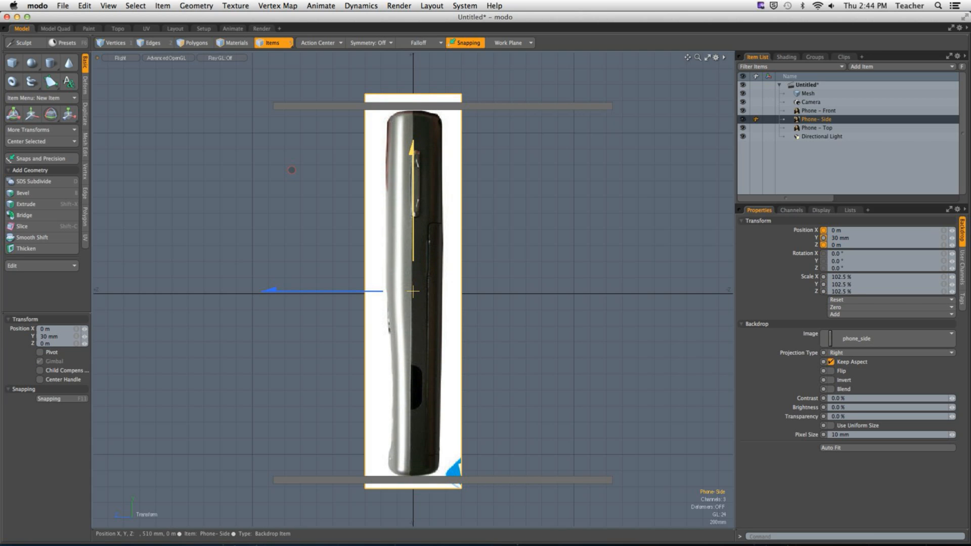
key("super+z")
Fine-tune the side backdrop's uniform scale to 102.52 % and its Y position to 50 mm.
key("r")
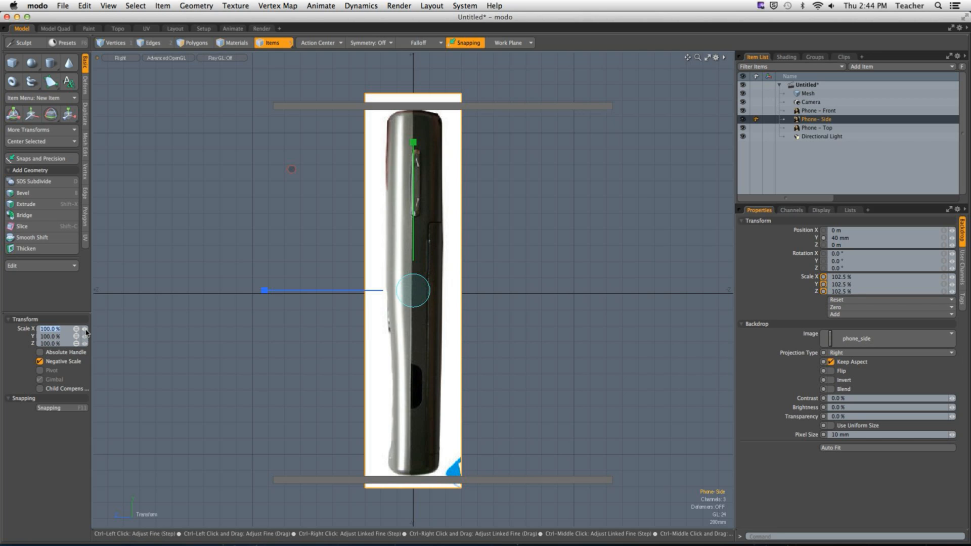
left_click_drag(86, 332, 82, 333, "ctrl")
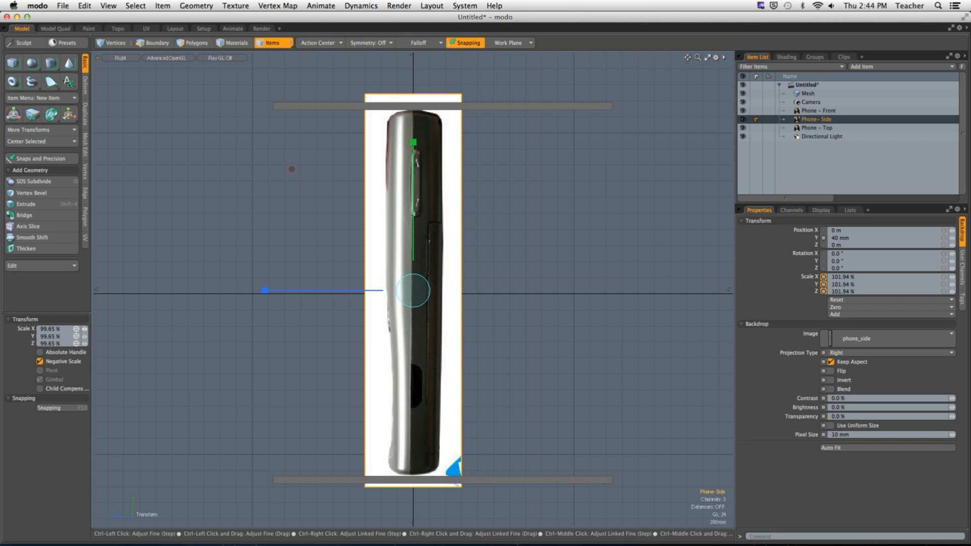
right_click_drag(77, 331, 85, 331, "ctrl")
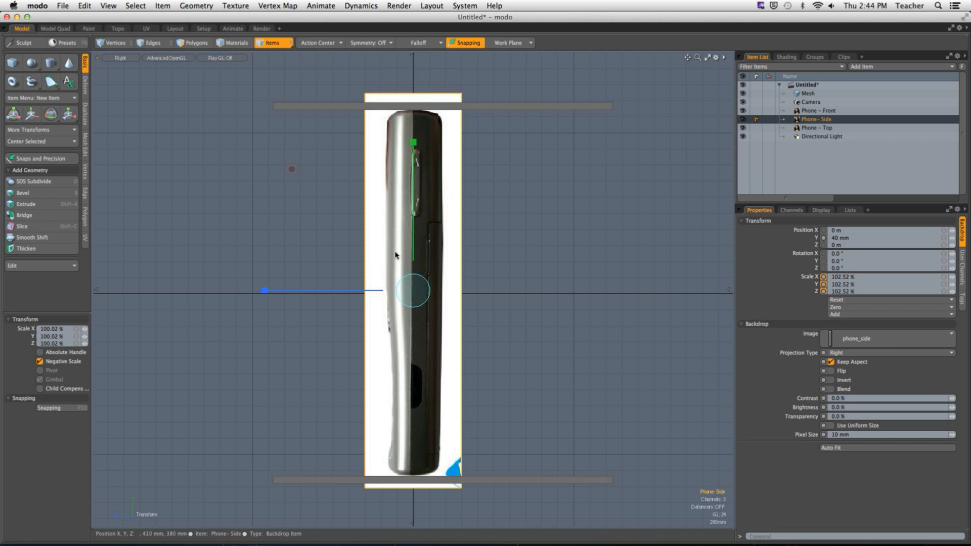
key("w")
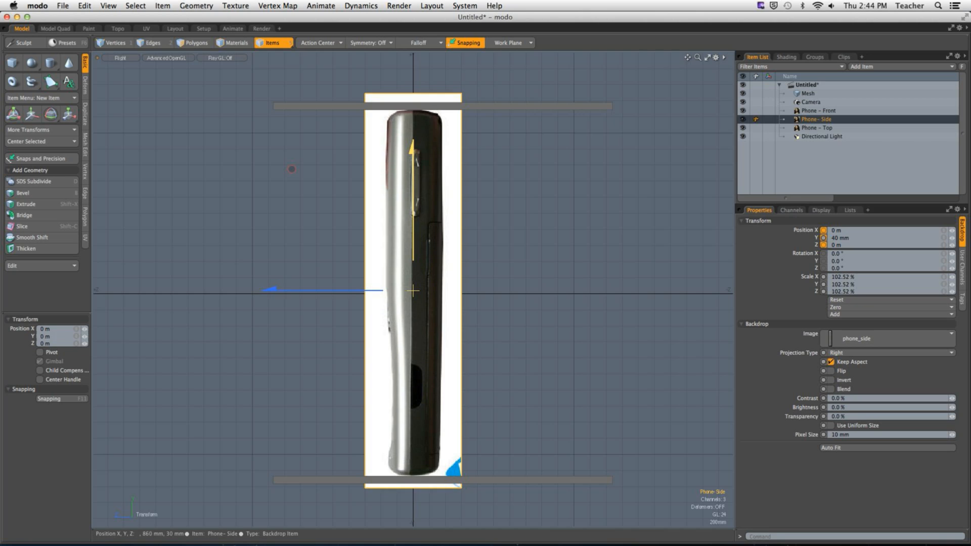
left_click_drag(411, 224, 411, 222)
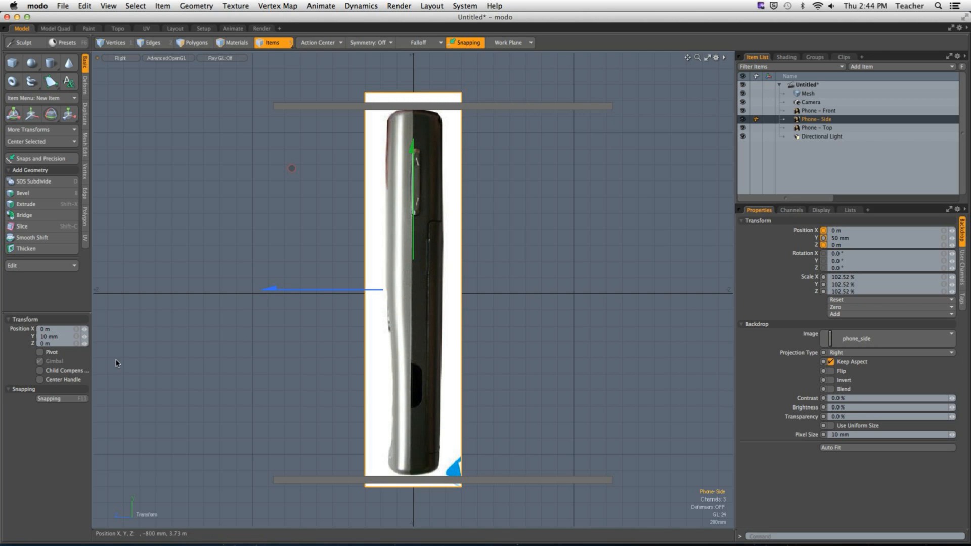
Enlarge the side backdrop uniformly to 103.52 %, nudge it down so the phone fits between the two slabs, and deselect it.
key("r")
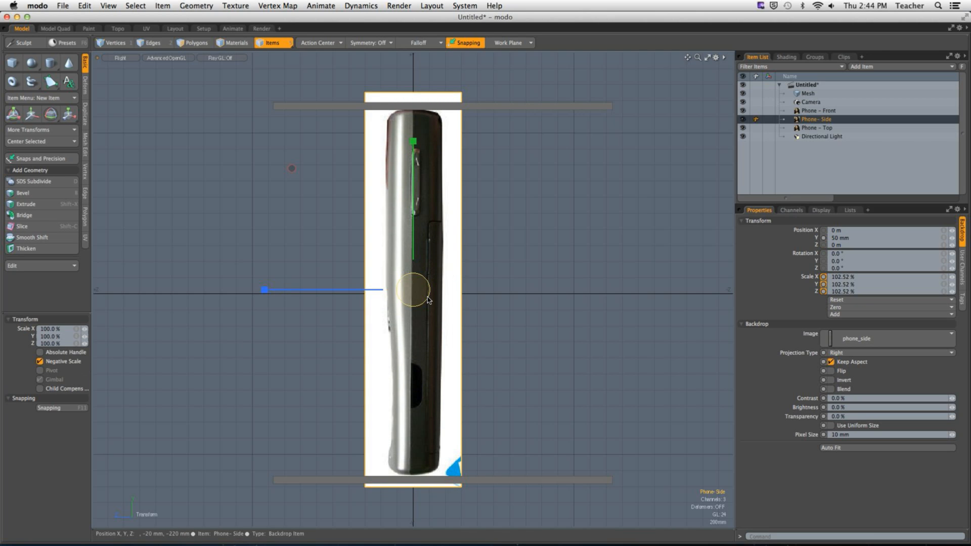
left_click_drag(427, 302, 424, 302)
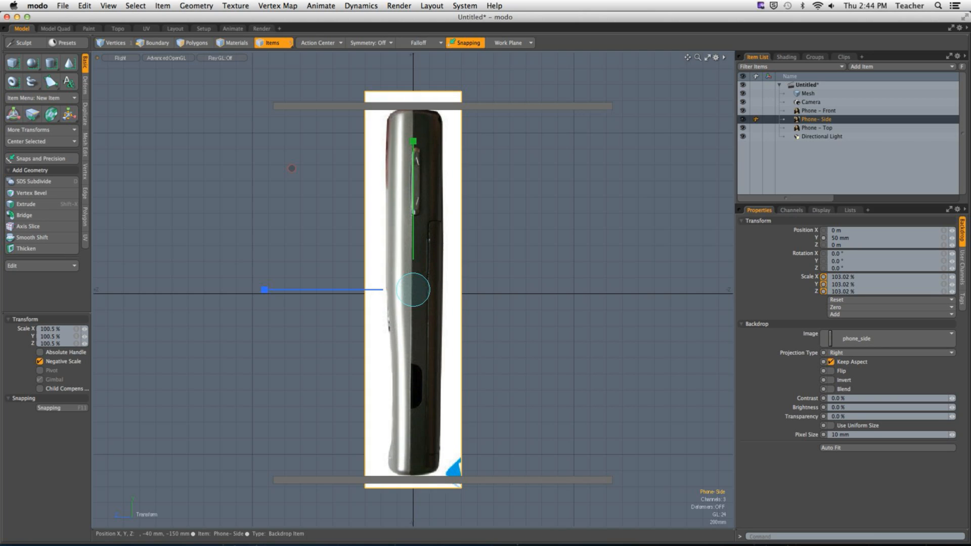
key("ctrl+z")
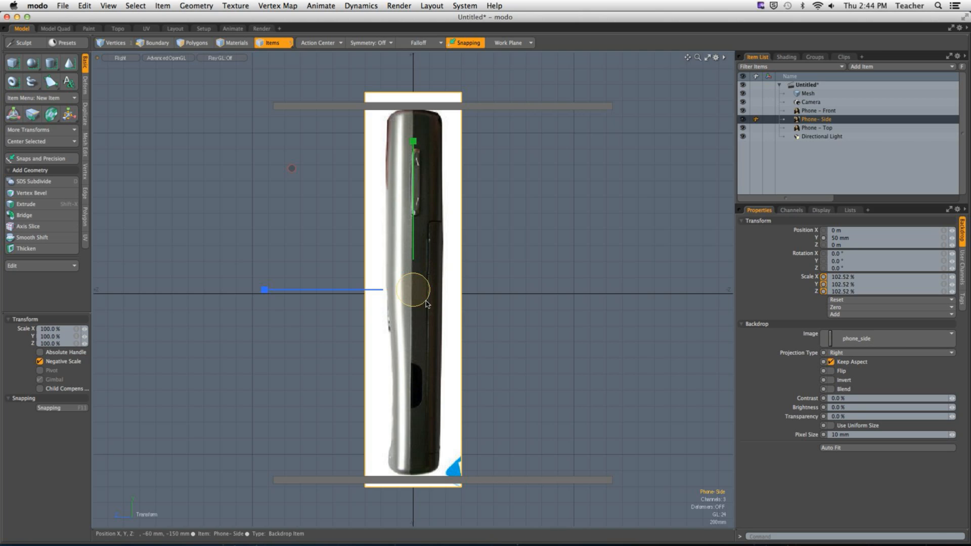
key("super+z")
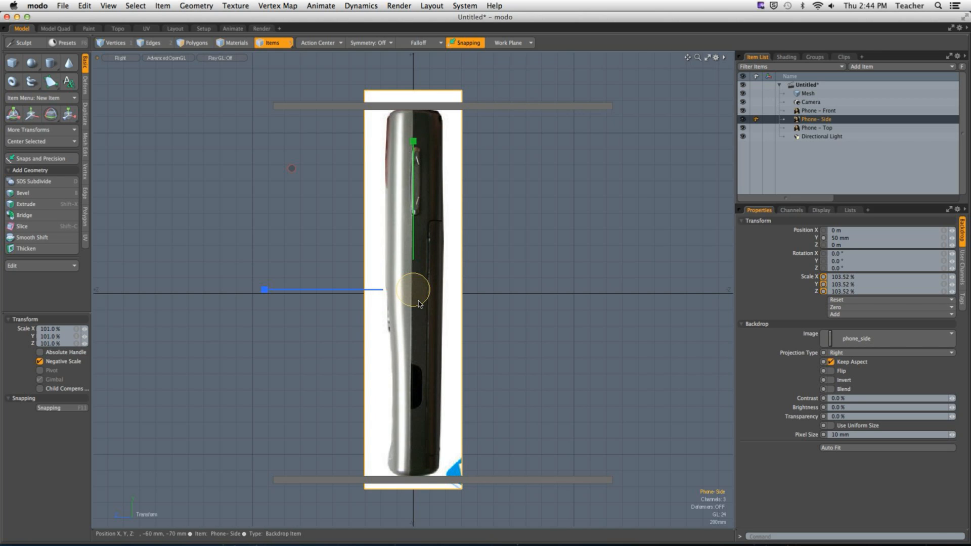
key("w")
left_click_drag(412, 241, 412, 243)
key("space")
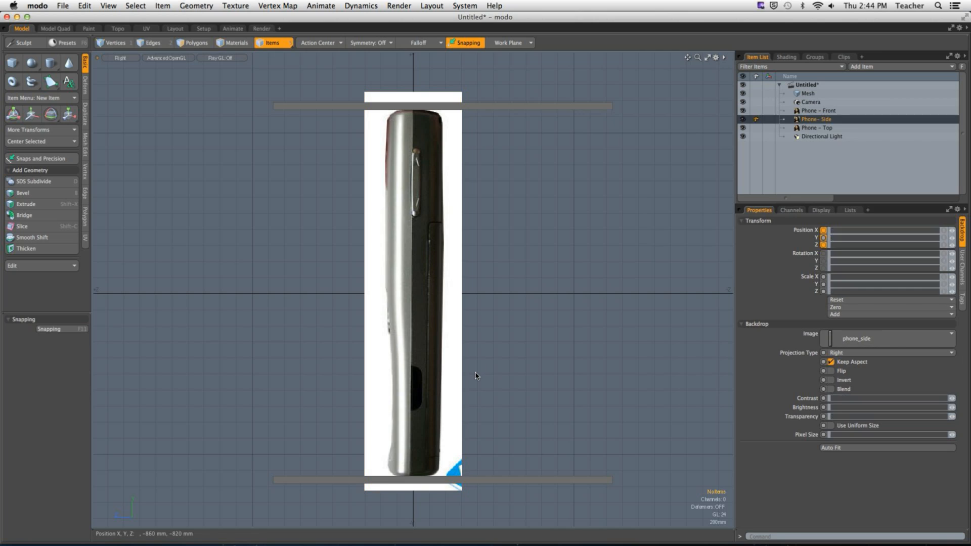
left_click(475, 374)
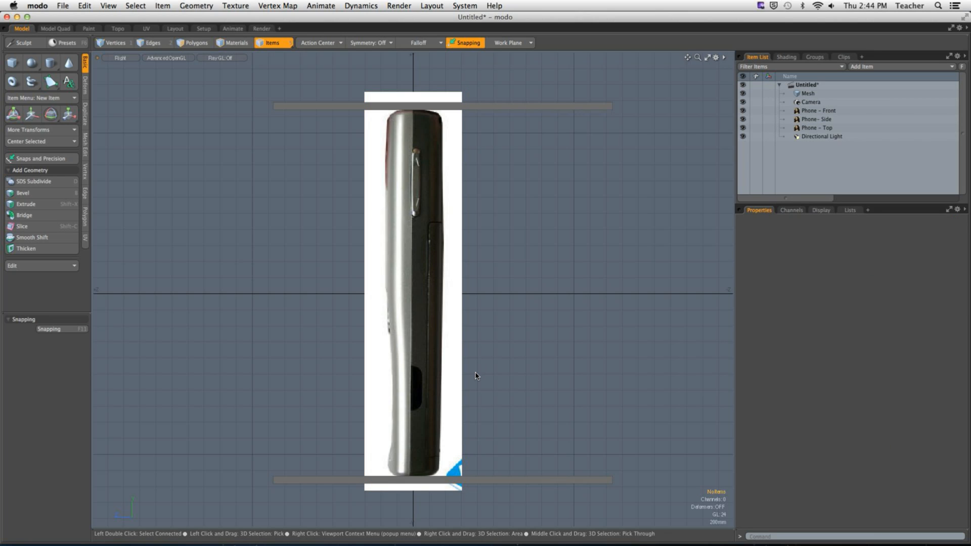
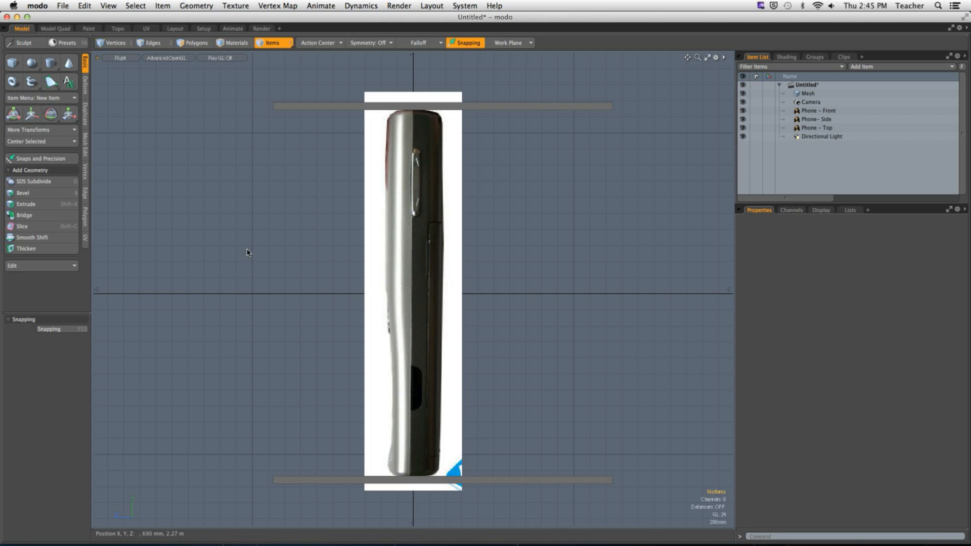
In the Front view, select both entire guide slabs of the mesh and rotate them together 90° about Z so they stand vertically.
key("ctrl+space")
left_click(329, 263)
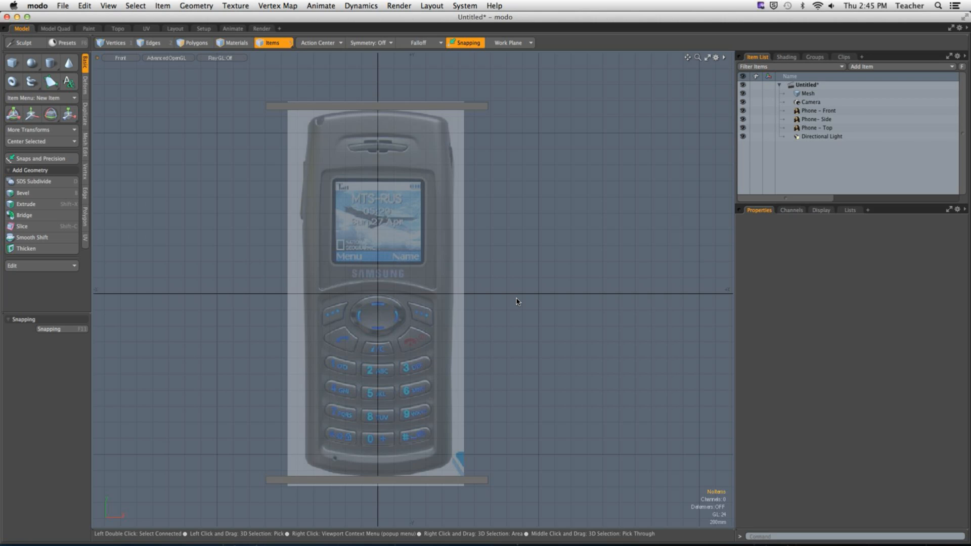
left_click(202, 43)
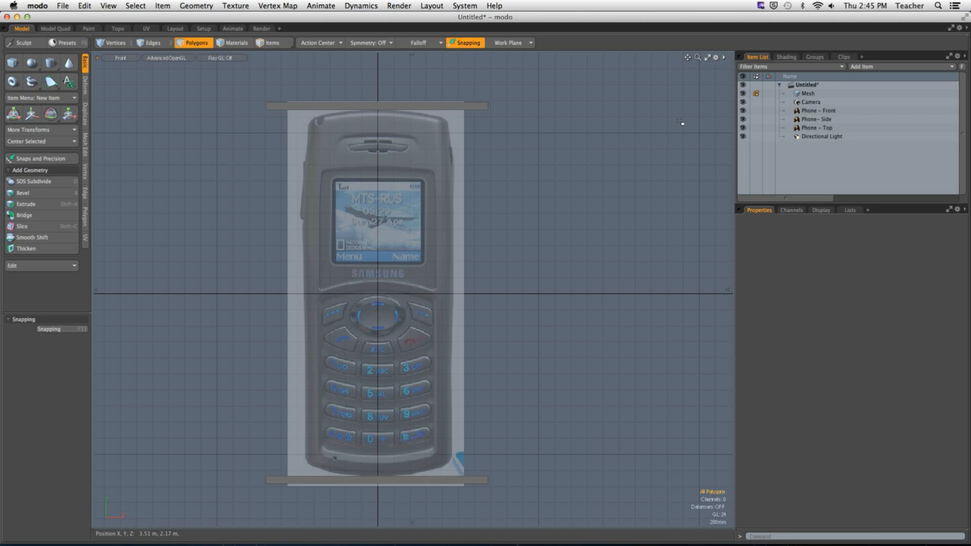
left_click(812, 93)
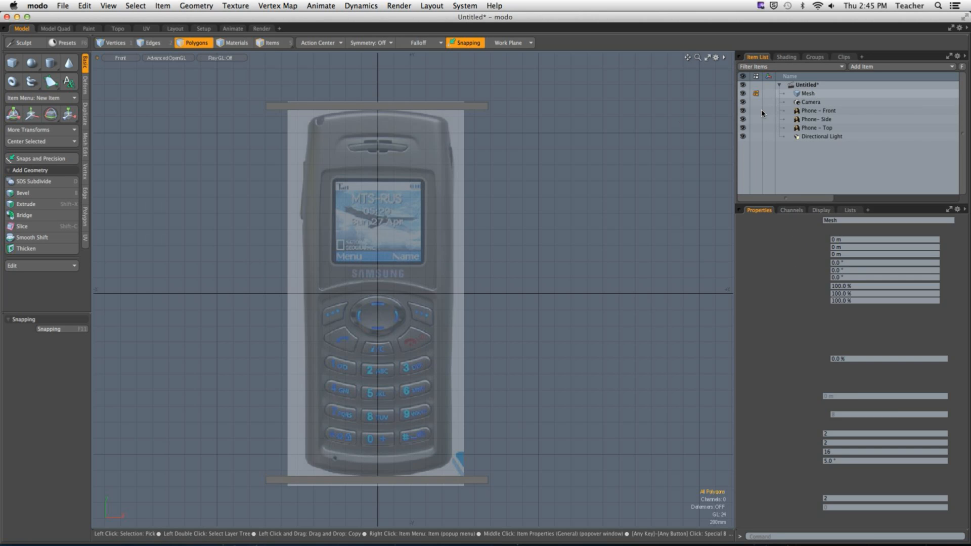
left_click(381, 108)
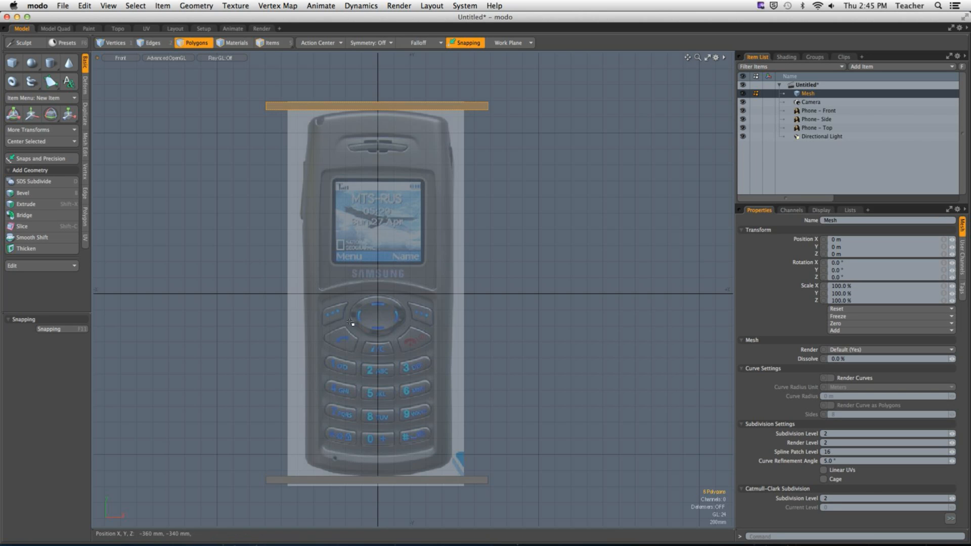
left_click(308, 484, "shift")
key("e")
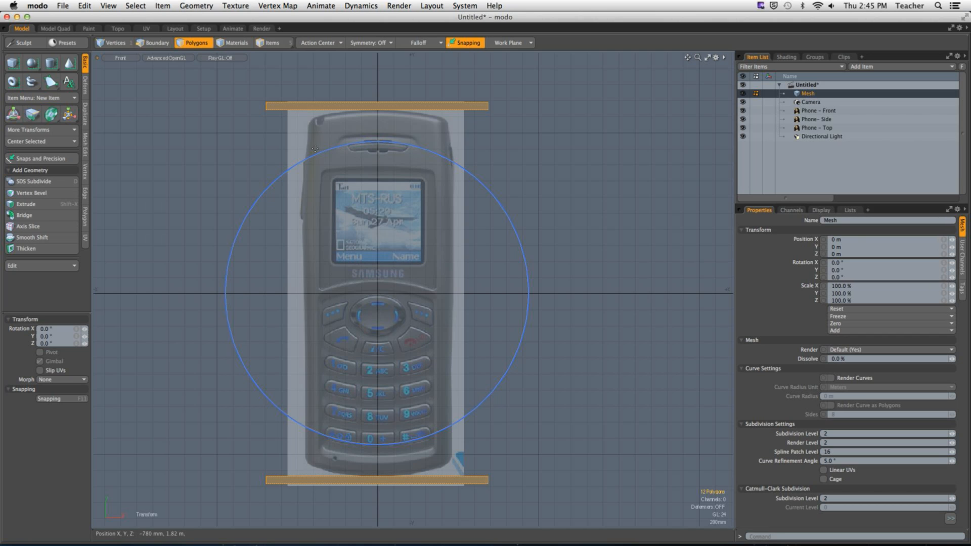
left_click_drag(315, 155, 238, 344)
left_click(50, 343)
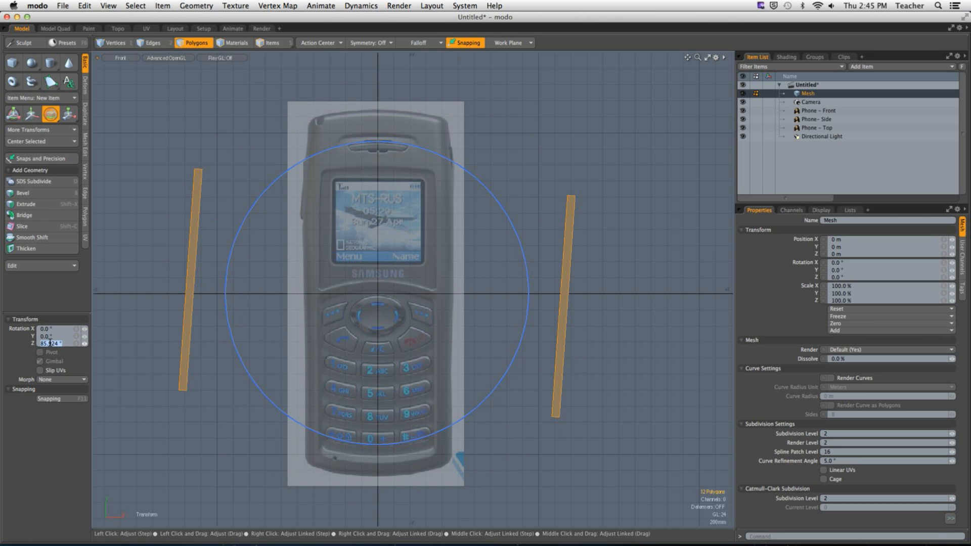
type("90")
key("Return")
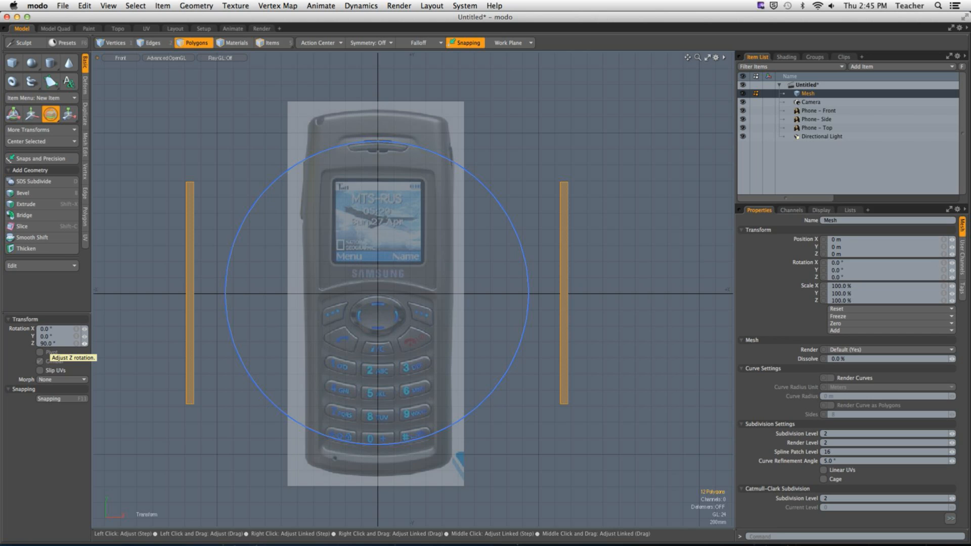
key("space")
Move the left vertical slab along X until its inner edge touches the phone body's left side, then deselect it.
left_click(191, 292)
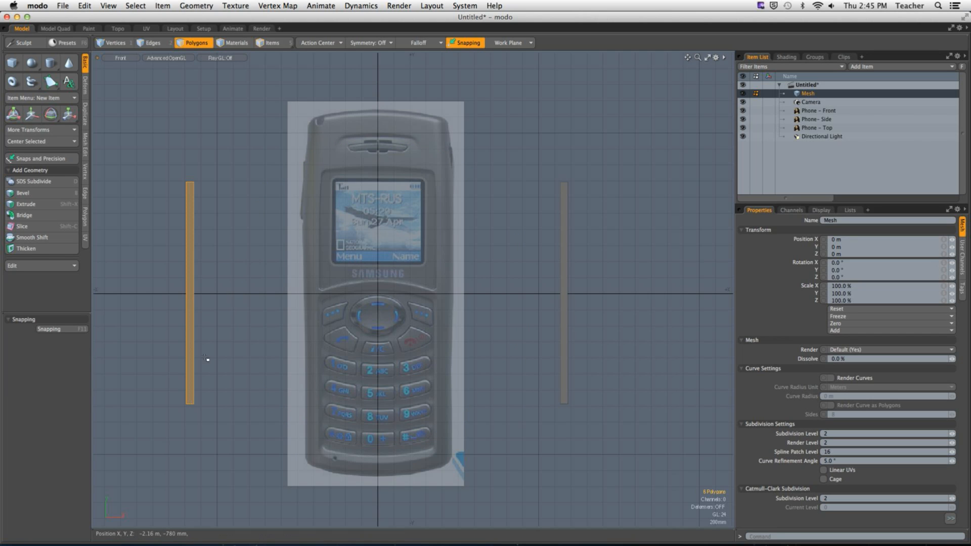
key("w")
left_click_drag(238, 296, 303, 278)
left_click_drag(324, 395, 343, 395)
key("space")
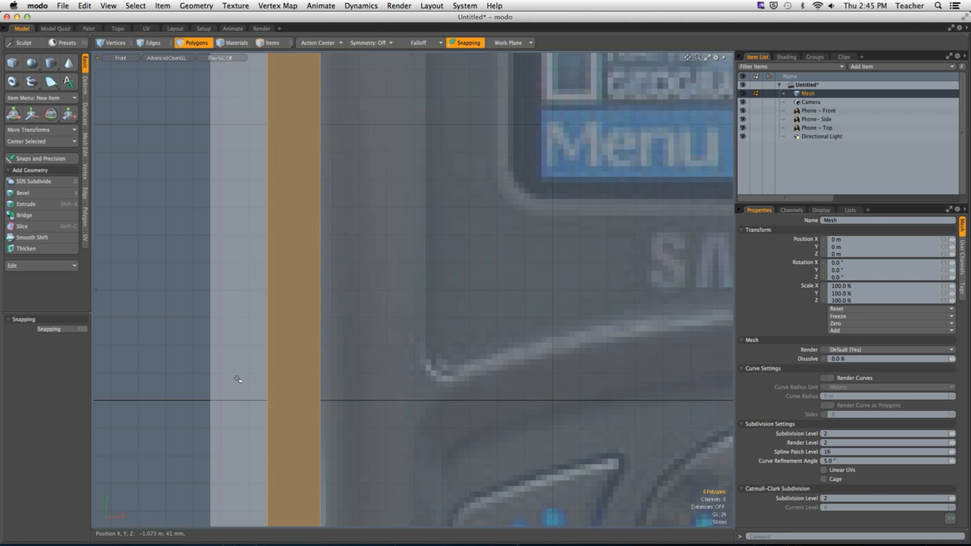
left_click(237, 377)
Move the right vertical slab about -1.33 m along X until its inner edge touches the phone's right side.
left_click_drag(501, 369, 463, 366, "ctrl+alt")
left_click_drag(464, 366, 290, 353, "alt+shift")
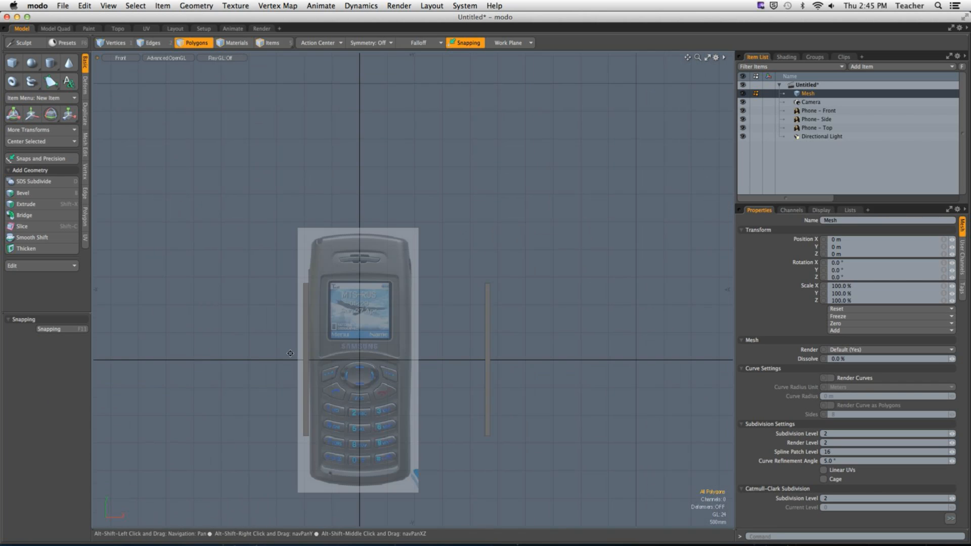
left_click(487, 367)
key("w")
left_click_drag(548, 366, 477, 366)
left_click_drag(396, 362, 570, 354, "ctrl+alt")
left_click_drag(684, 329, 520, 300, "alt+shift")
left_click_drag(479, 323, 377, 338, "ctrl+alt")
key("3")
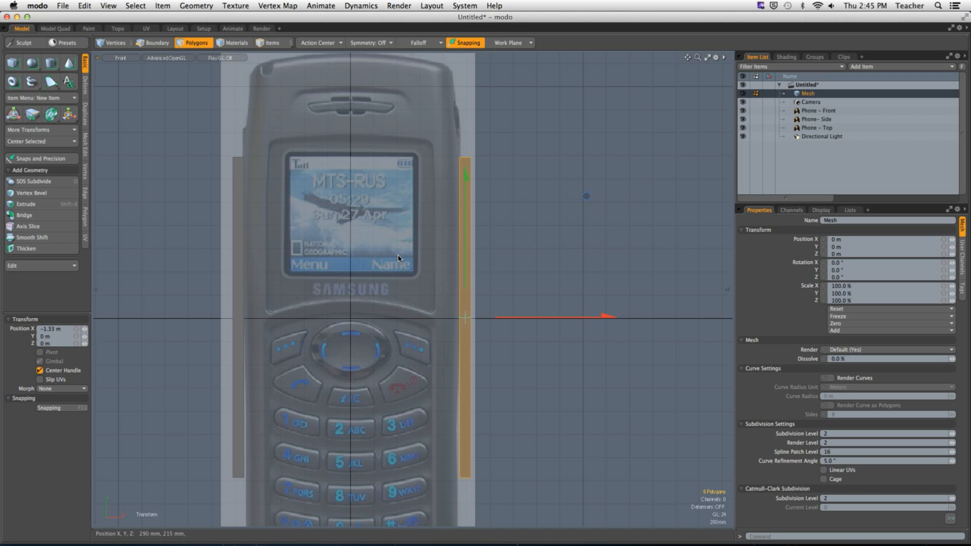
Deselect the slab and, in the Top view, select the facing inner edges of both vertical slabs.
key("ctrl+space")
key("Escape")
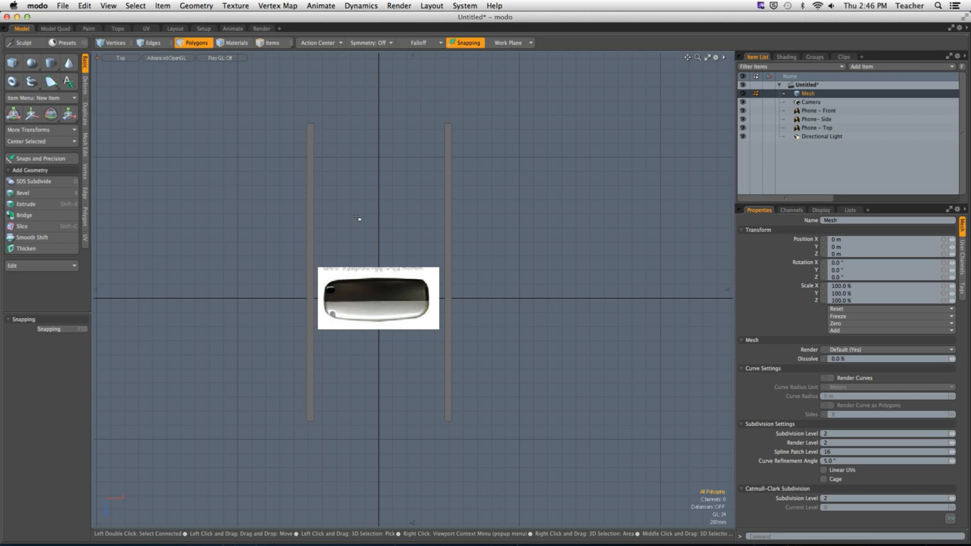
left_click_drag(369, 305, 474, 297, "ctrl+alt")
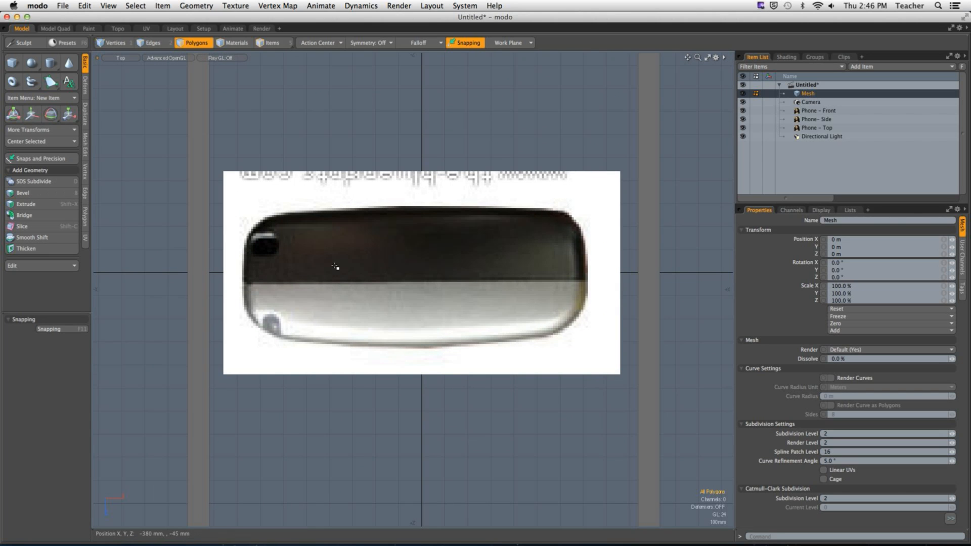
key("2")
left_click(209, 228)
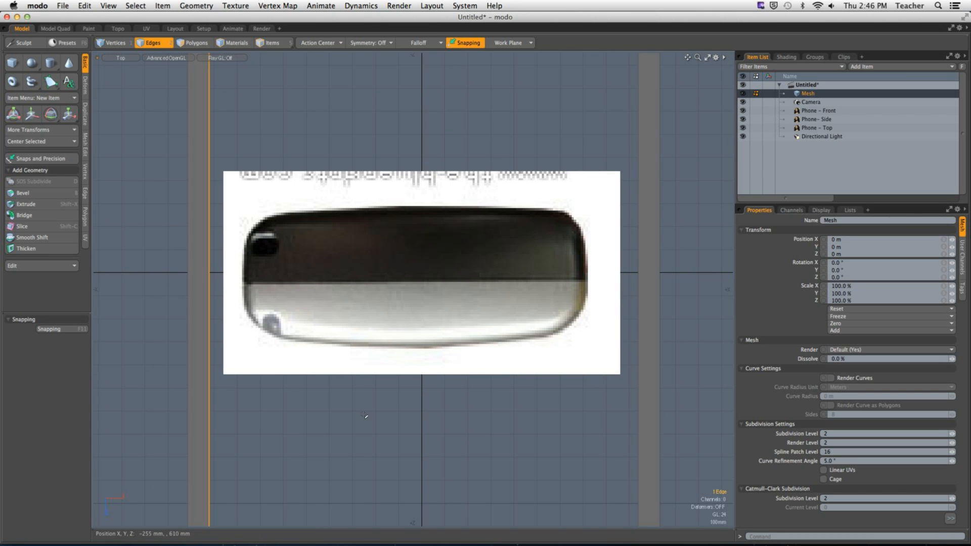
left_click(638, 259, "shift")
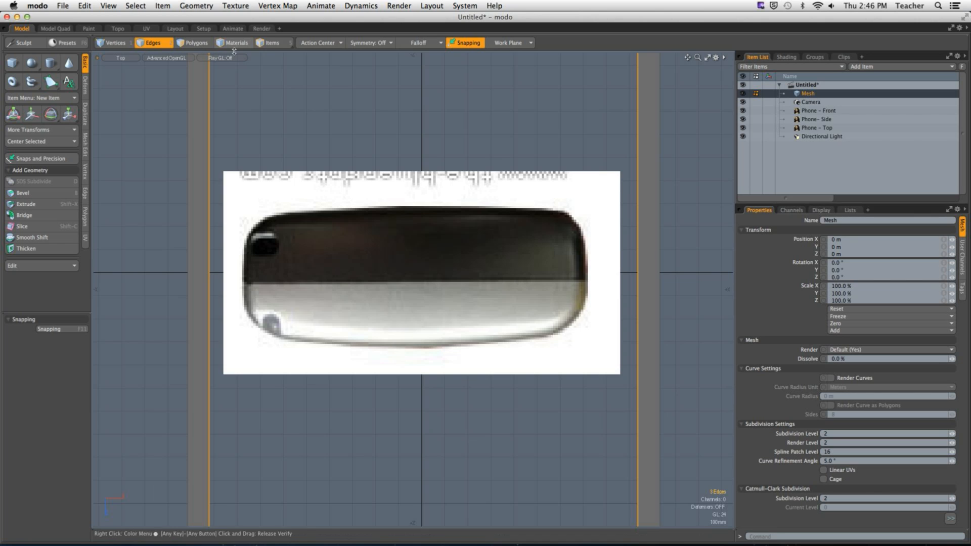
Scale the top backdrop image to 122% and move it to 45 mm in X, centring the phone between the two slabs.
left_click(273, 42)
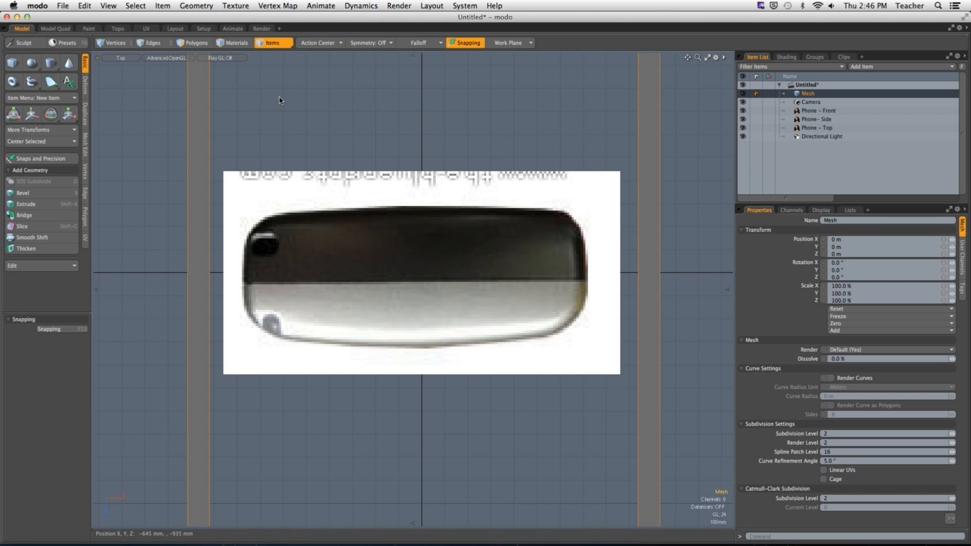
left_click(364, 178)
key("r")
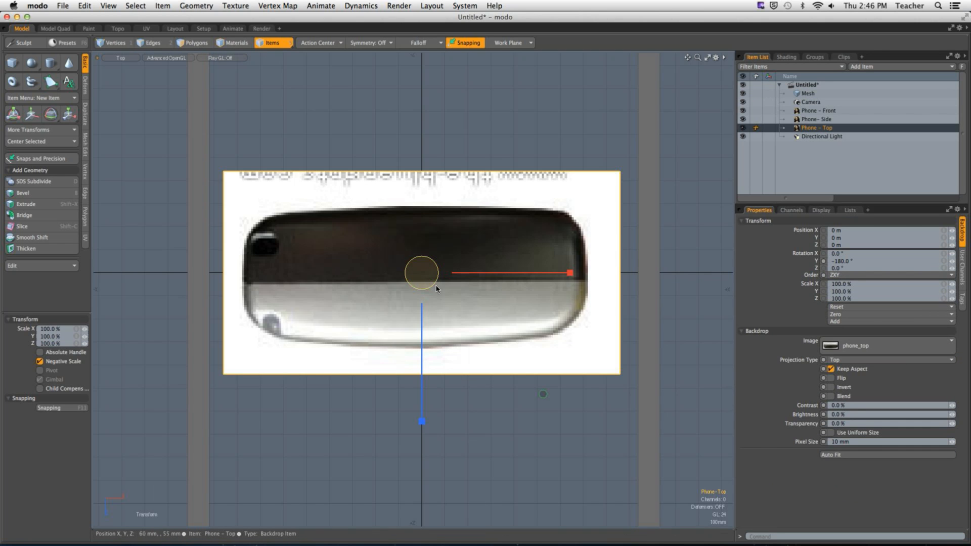
left_click_drag(439, 289, 506, 276)
key("w")
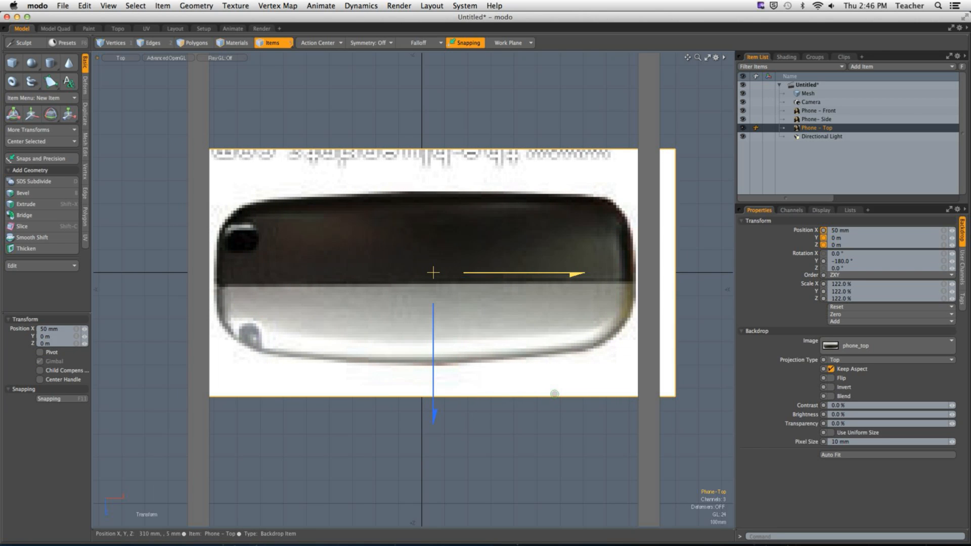
left_click_drag(506, 275, 505, 275)
Enlarge the top backdrop to 125% so the phone's sides reach the inner edges of both slabs, and deselect it.
key("e")
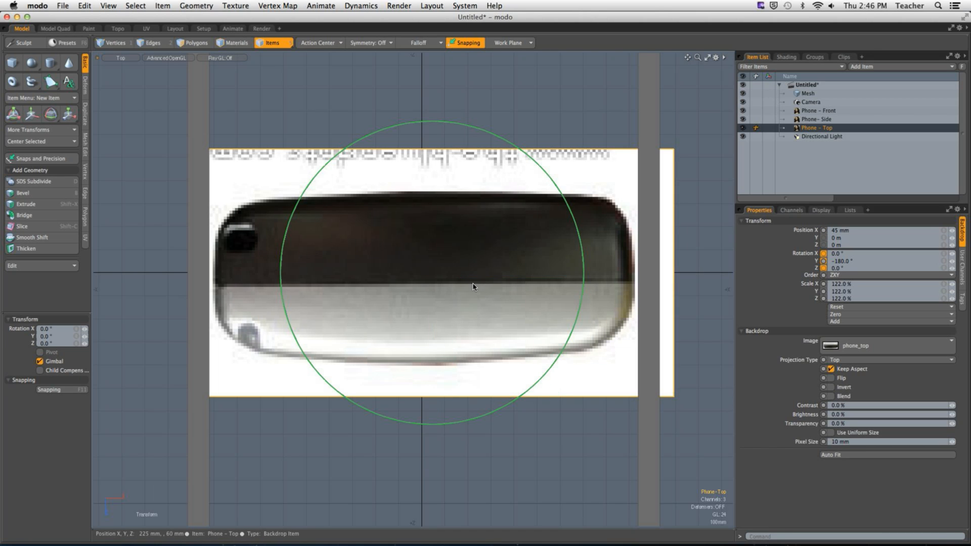
key("r")
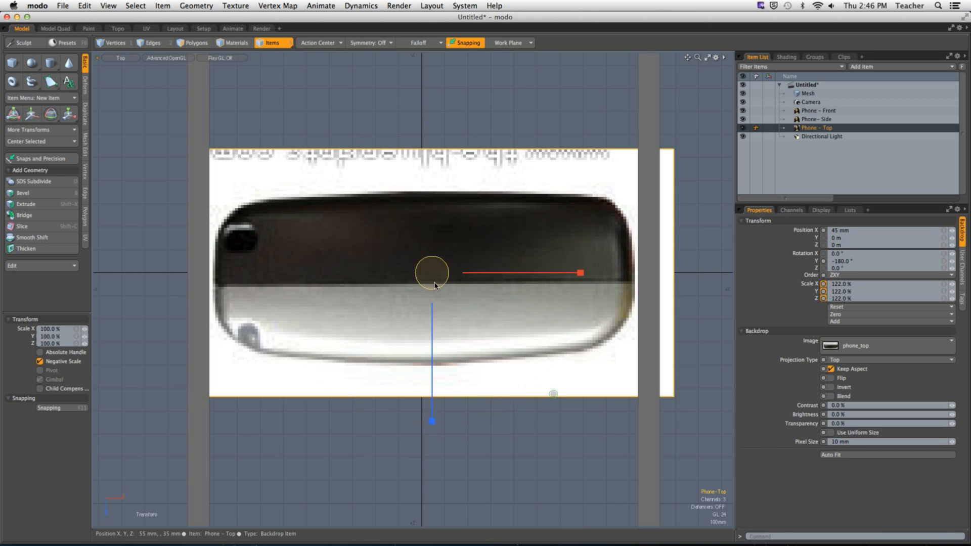
left_click_drag(434, 285, 442, 290)
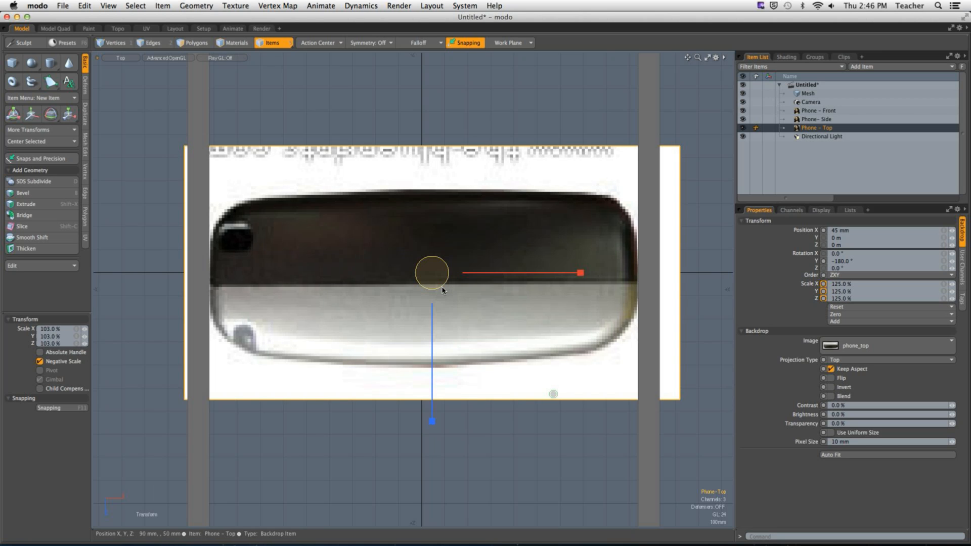
key("Escape")
key("Escape")
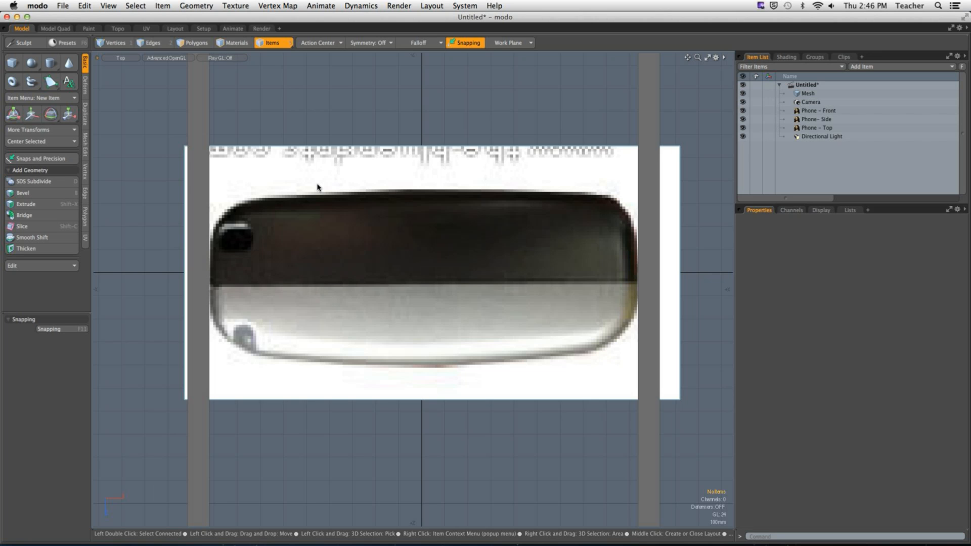
In the Perspective view, select both entire vertical guide slabs and delete them.
key("KP_Decimal")
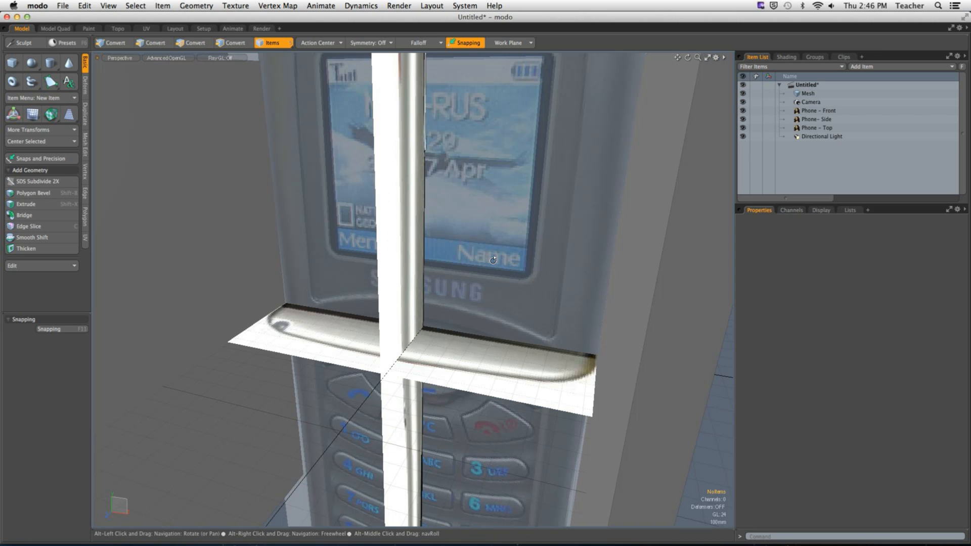
scroll(493, 260, "down", 3)
left_click_drag(493, 261, 470, 301, "alt")
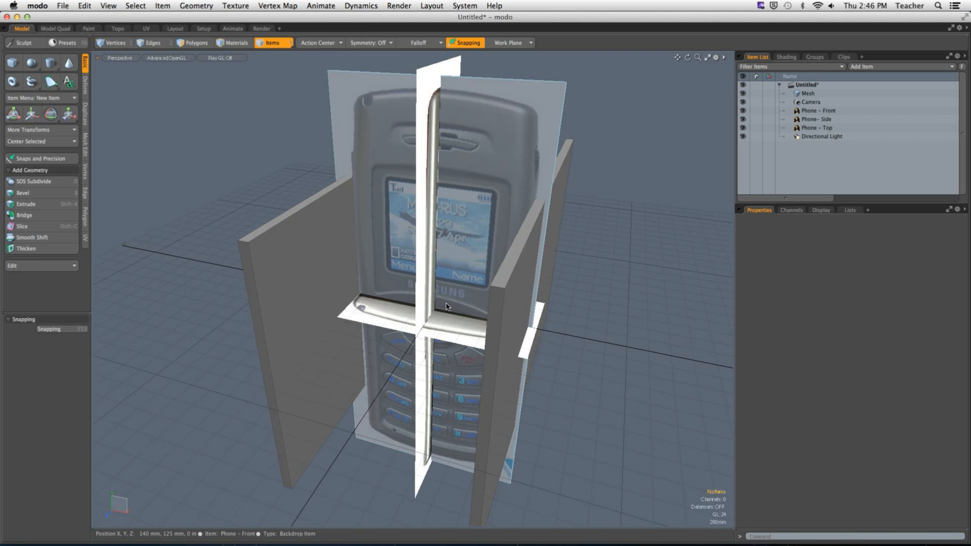
left_click(191, 44)
double_click(273, 324)
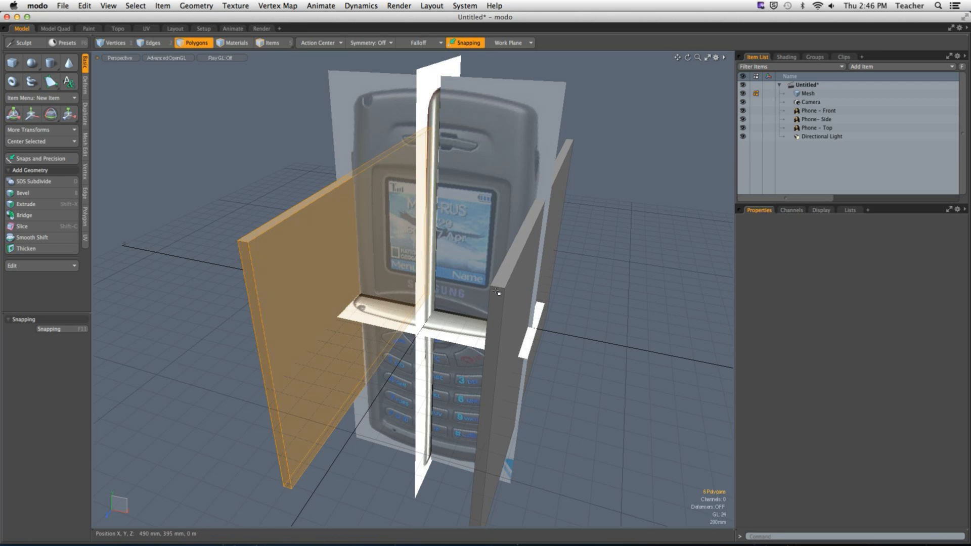
double_click(523, 319, "shift")
key("Delete")
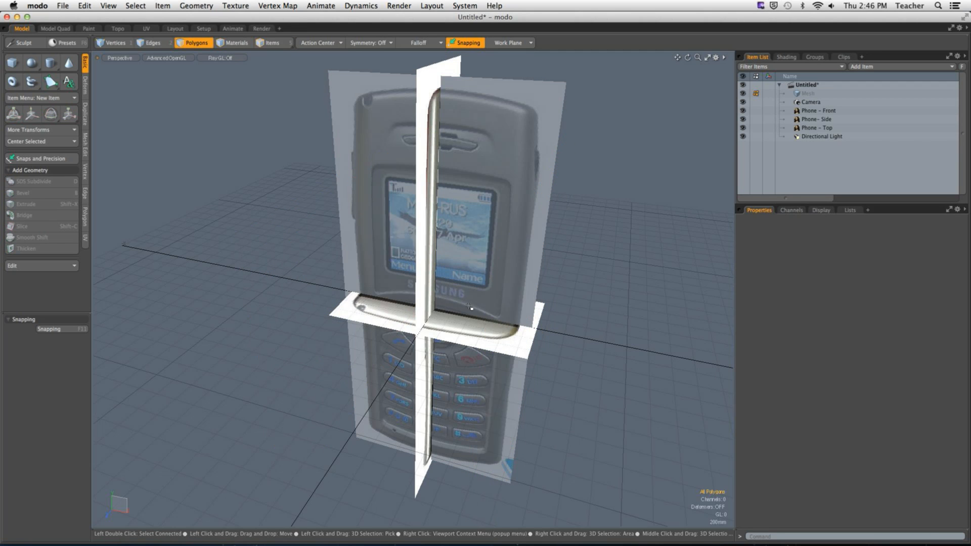
key("super+z")
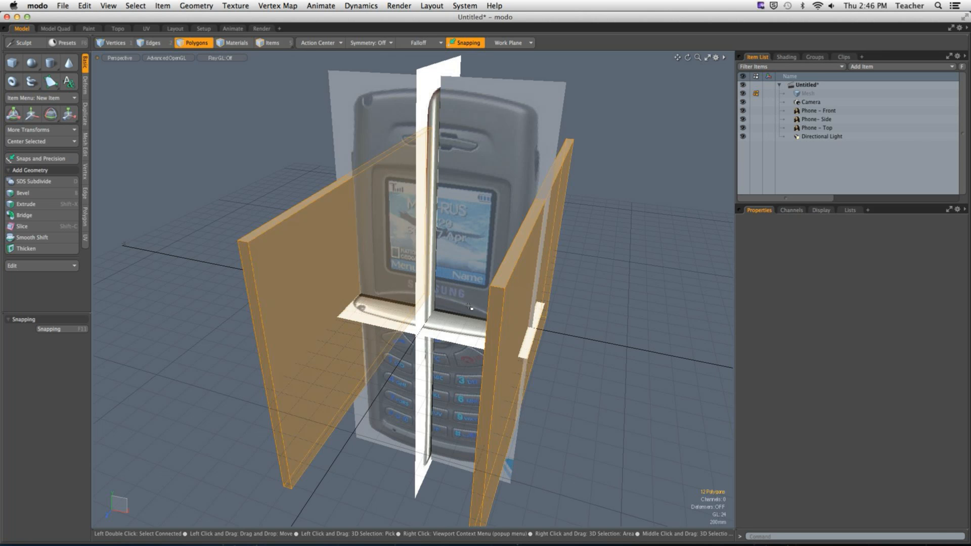
key("Delete")
Select the side backdrop item and set its transparency to 70%.
mouse_move(469, 307)
left_mouse_down("ctrl+alt")
mouse_move(431, 372)
mouse_move(468, 323)
left_mouse_up("ctrl+alt")
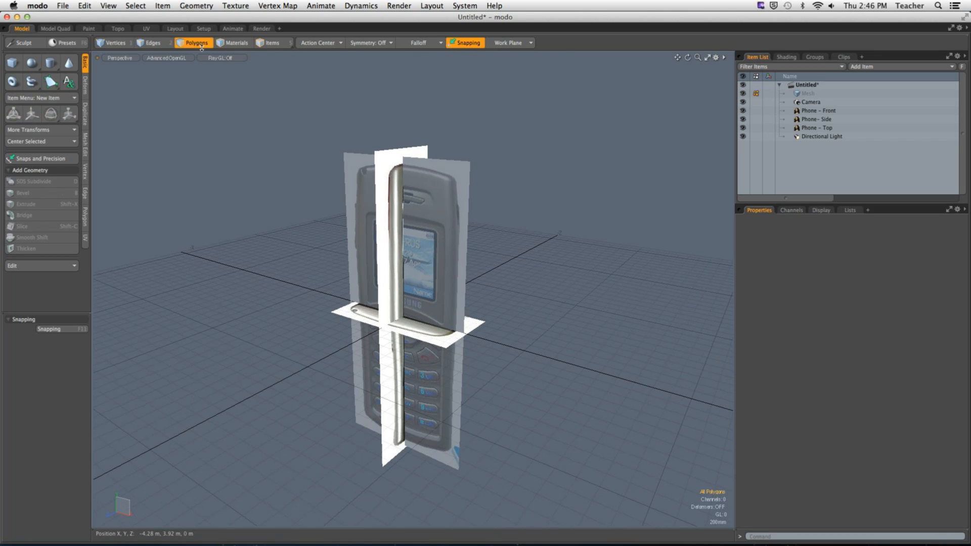
left_click(274, 43)
left_click(414, 148)
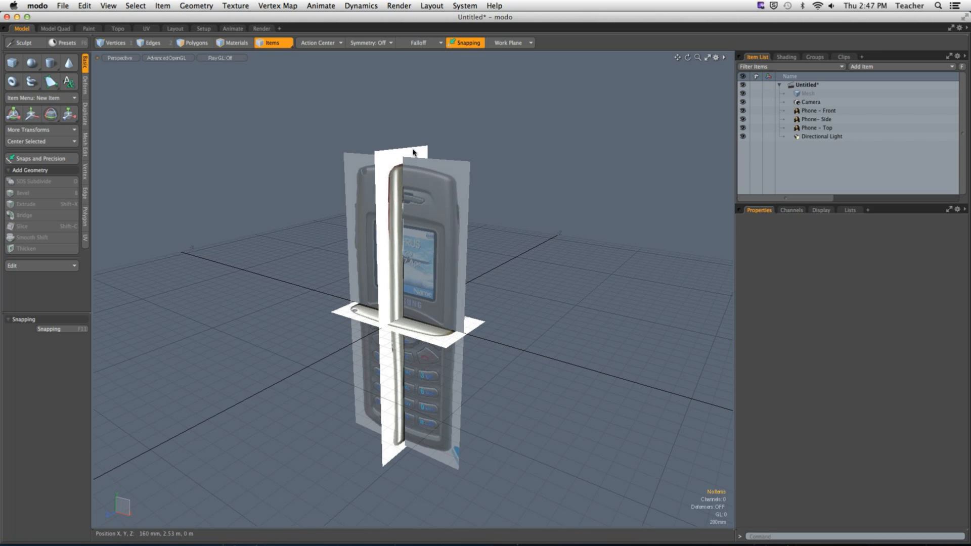
left_click(848, 417)
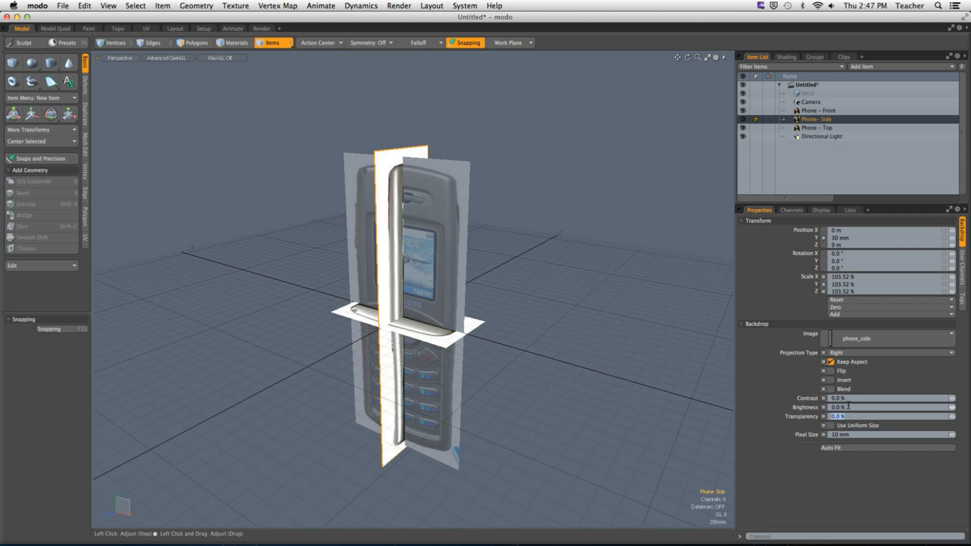
type("70")
key("Return")
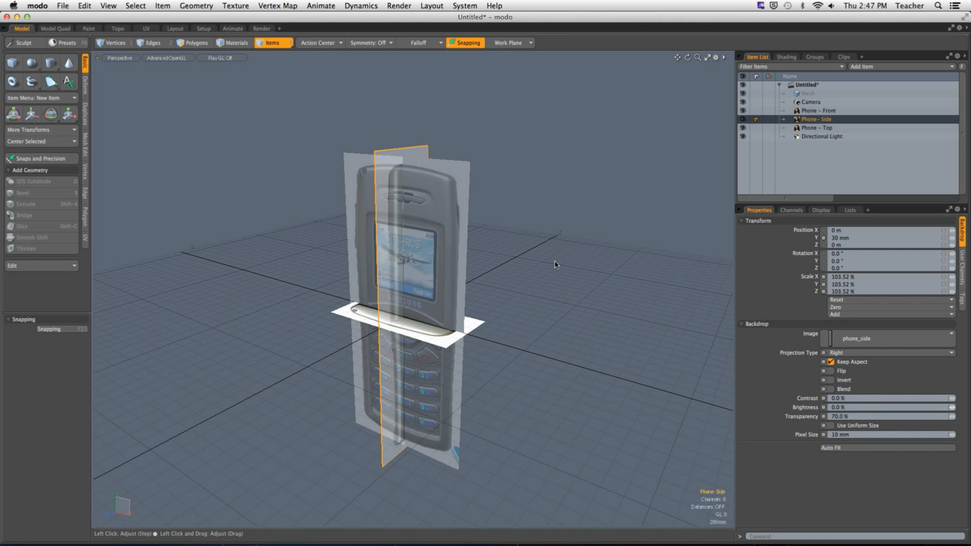
Set the top backdrop's transparency to 70% and deselect it.
left_click(481, 327)
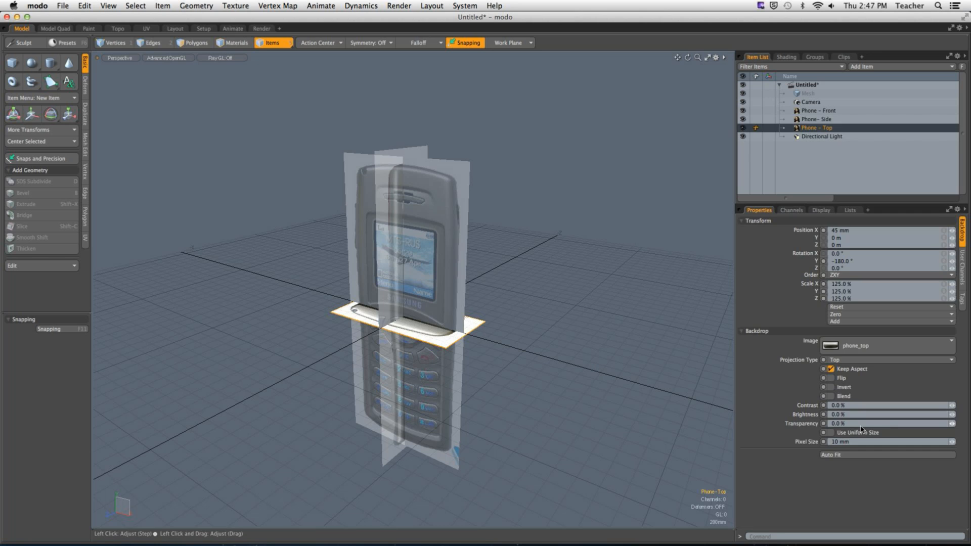
left_click(840, 423)
type("70")
key("Return")
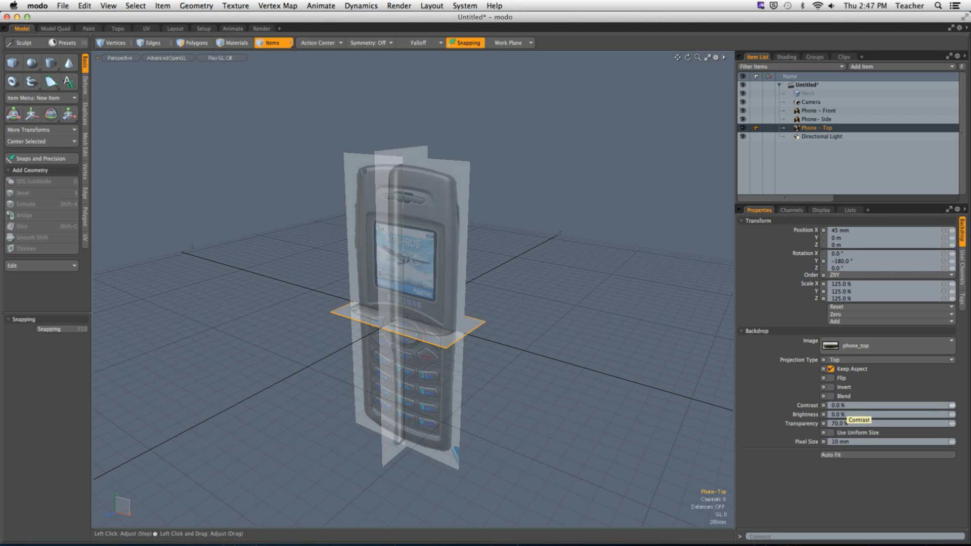
left_click(520, 275)
left_click_drag(521, 275, 551, 283, "alt")
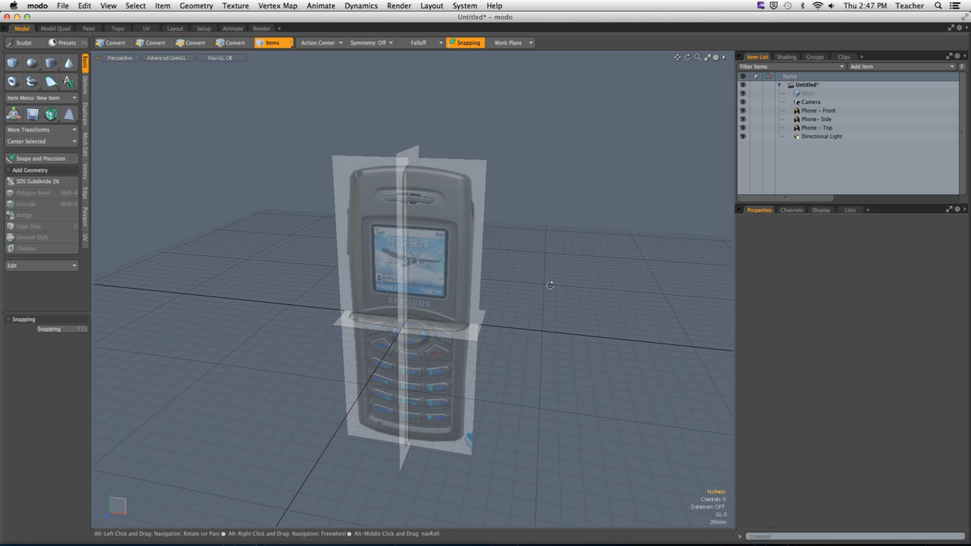
In the Front view, draw a flat cube primitive about 1.86 m wide and 4.45 m high over the phone body.
key("KP_2")
scroll(490, 368, "up", 1)
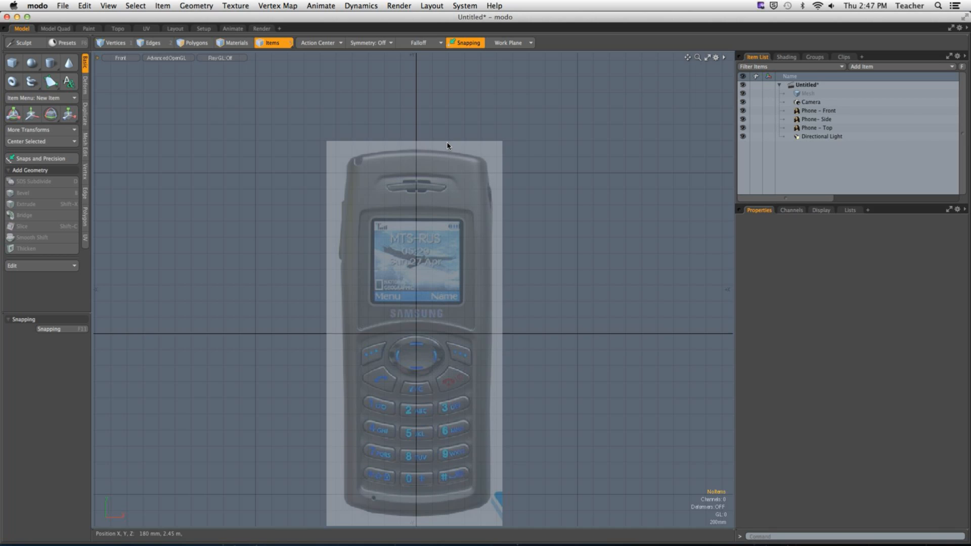
left_click(16, 63)
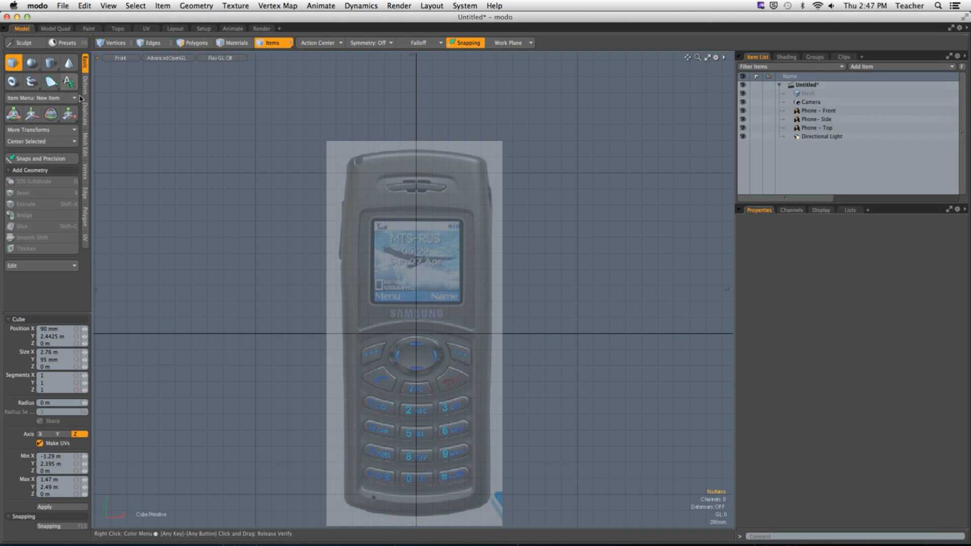
left_click_drag(341, 153, 491, 510)
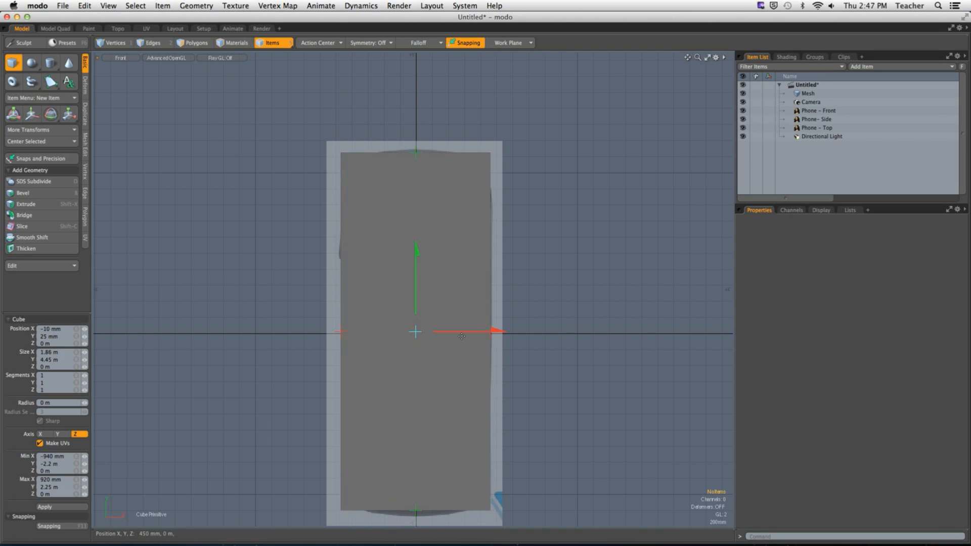
Fit the cube's four edges to the phone's front outline, about 1.86 m wide and 4.56 m high, centred at X 20 mm.
left_click_drag(492, 331, 493, 332)
mouse_move(343, 333)
left_mouse_down()
mouse_move(363, 332)
mouse_move(343, 332)
left_mouse_up()
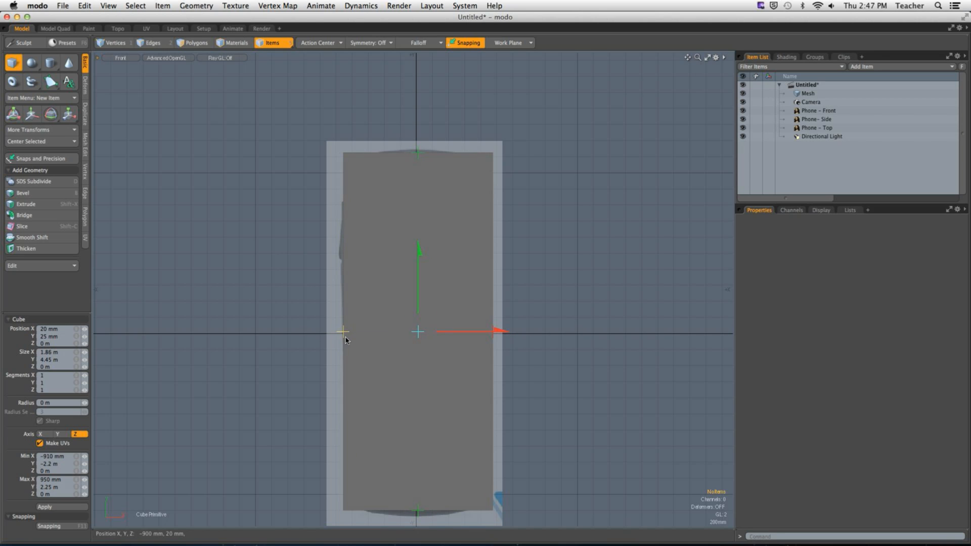
left_click_drag(426, 154, 426, 151)
left_click_drag(418, 510, 418, 516)
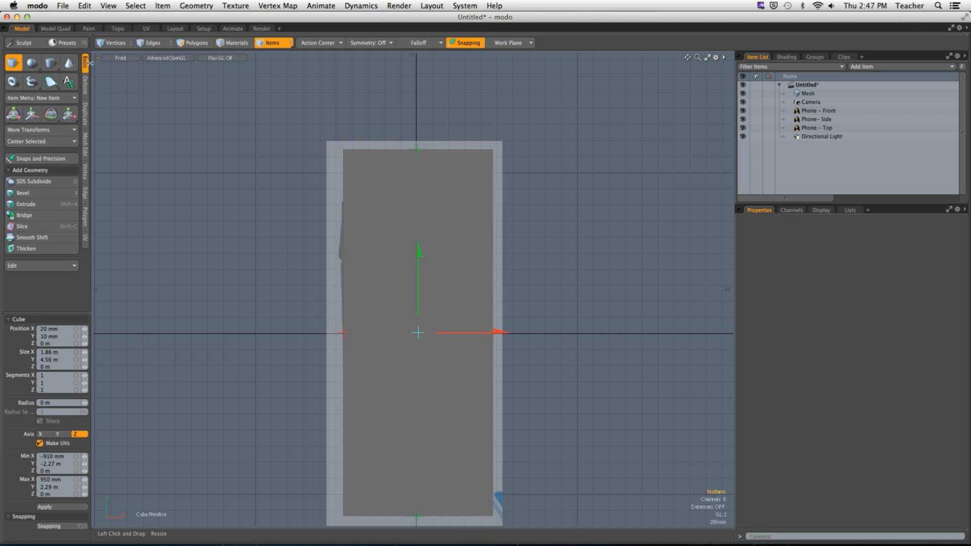
In the Right view, give the cube a depth of about 710 mm to match the phone's side image and drop the tool.
left_click(121, 59)
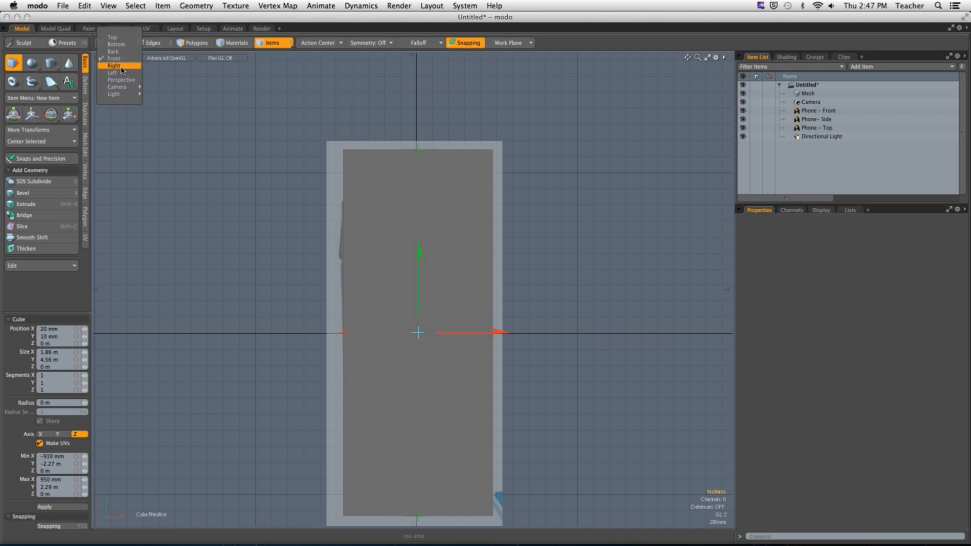
left_click(115, 65)
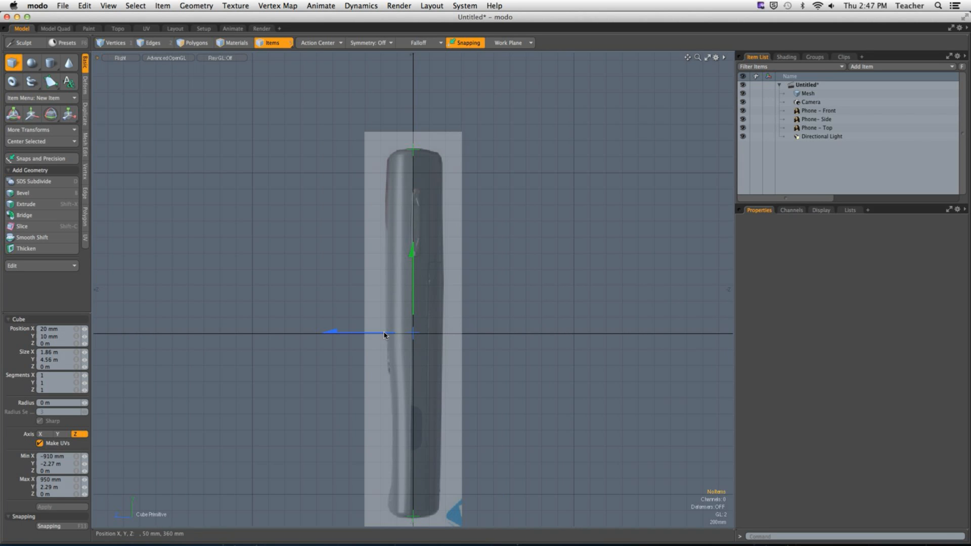
left_click_drag(385, 336, 414, 366)
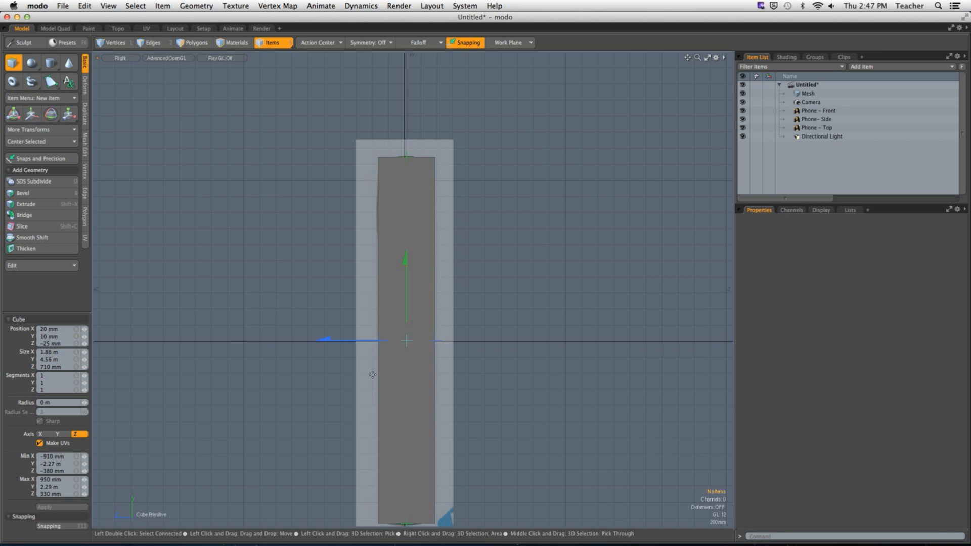
left_click_drag(431, 298, 445, 290, "alt+shift")
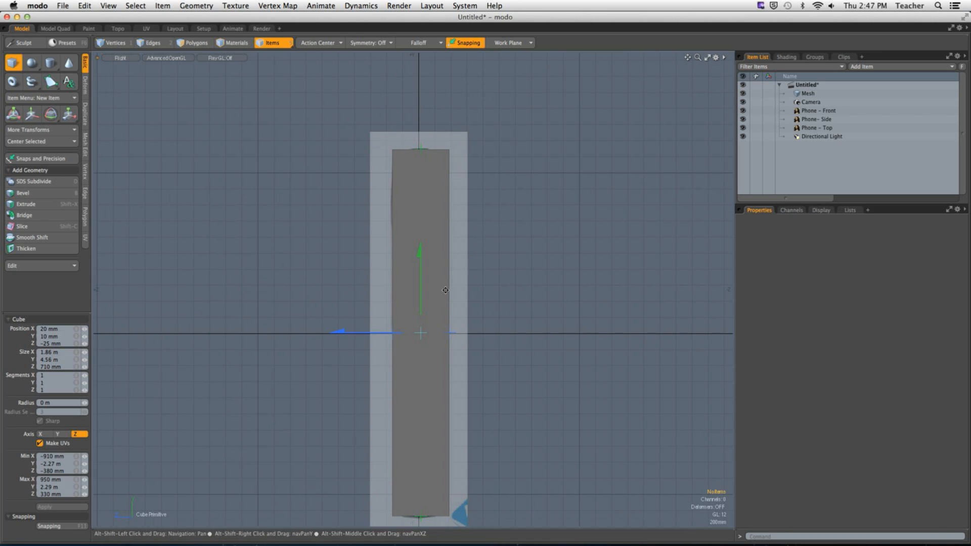
key("q")
In the Top view, change the viewport display options so the top backdrop image shows through the cube.
left_click(437, 204)
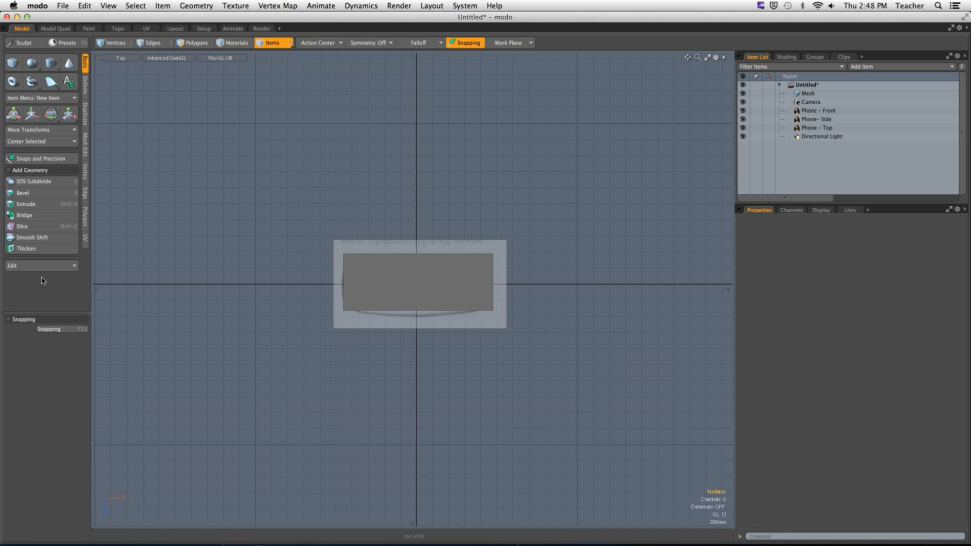
scroll(457, 271, "up", 3)
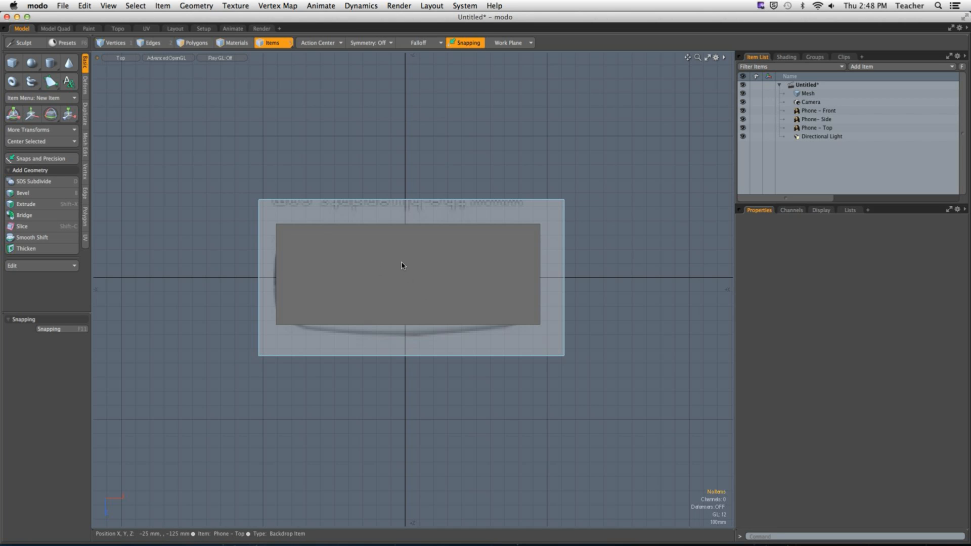
key("o")
left_click(459, 198)
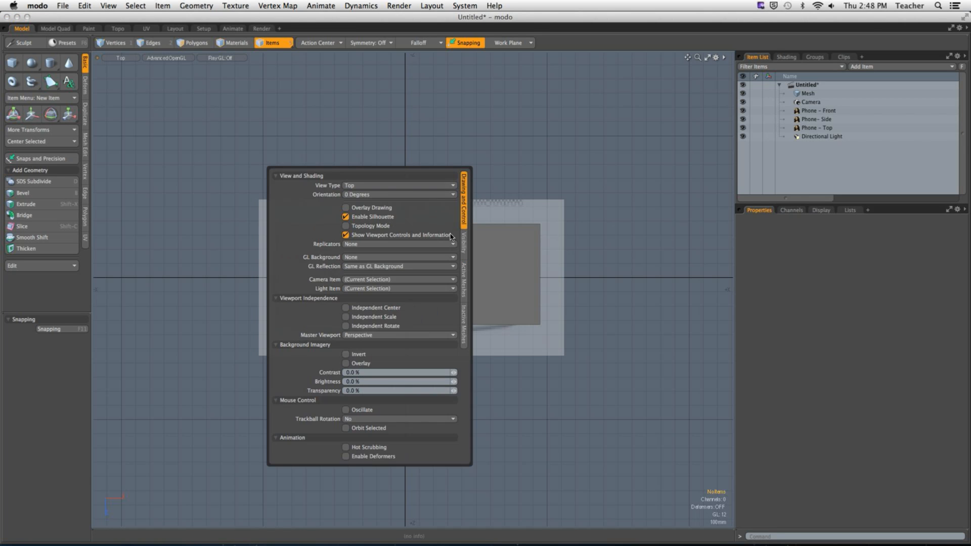
left_click(503, 375)
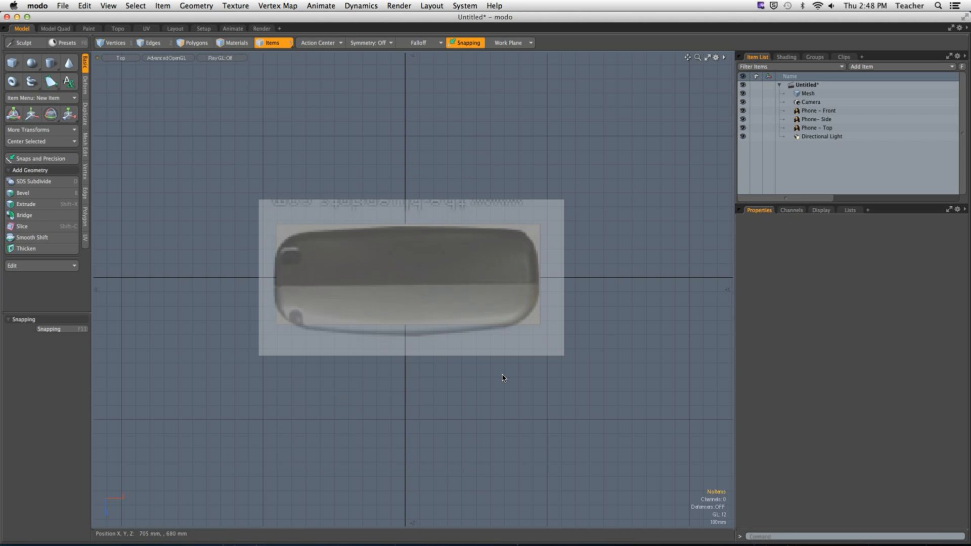
In the Top view, move the Phone - Top backdrop to Z -15 mm to line it up with the cube.
scroll(519, 386, "up", 3)
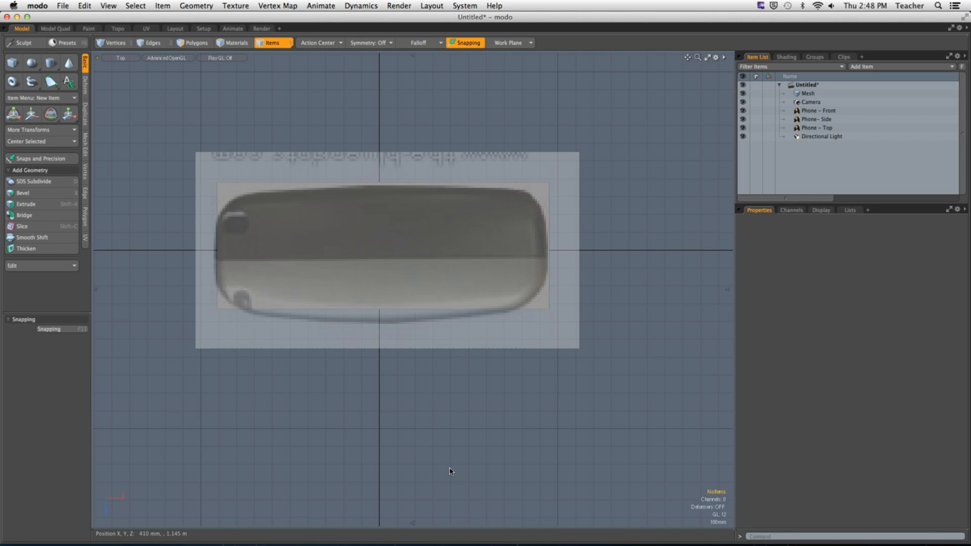
left_click(424, 352)
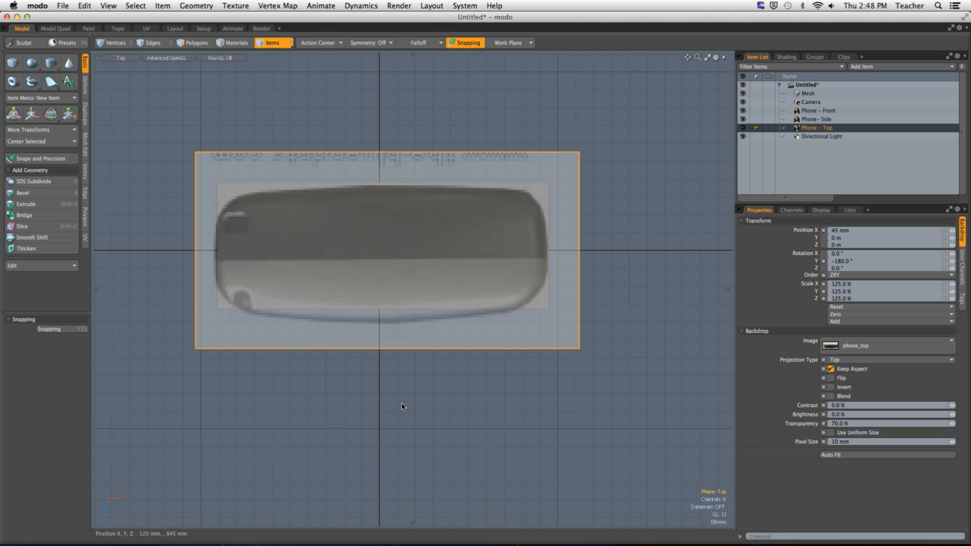
key("y")
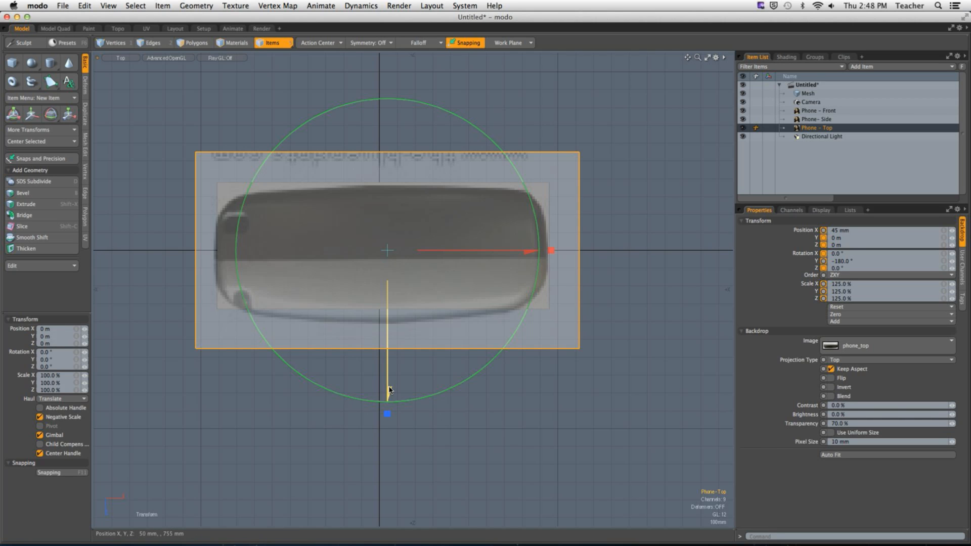
left_click_drag(389, 390, 389, 388)
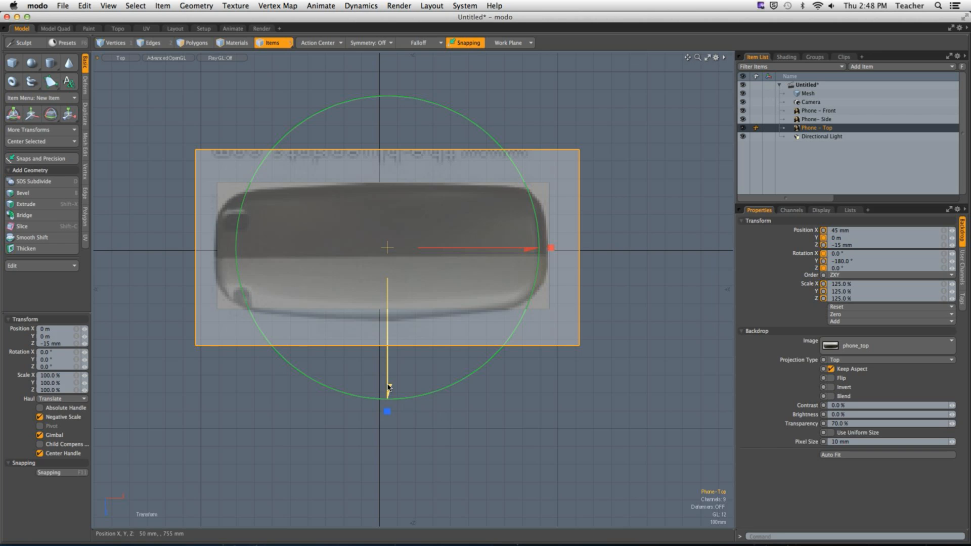
key("Escape")
Examine the side backdrop against the cube in the Right view and the intersecting backdrops in the Perspective view.
key("ctrl+space")
left_click(633, 269)
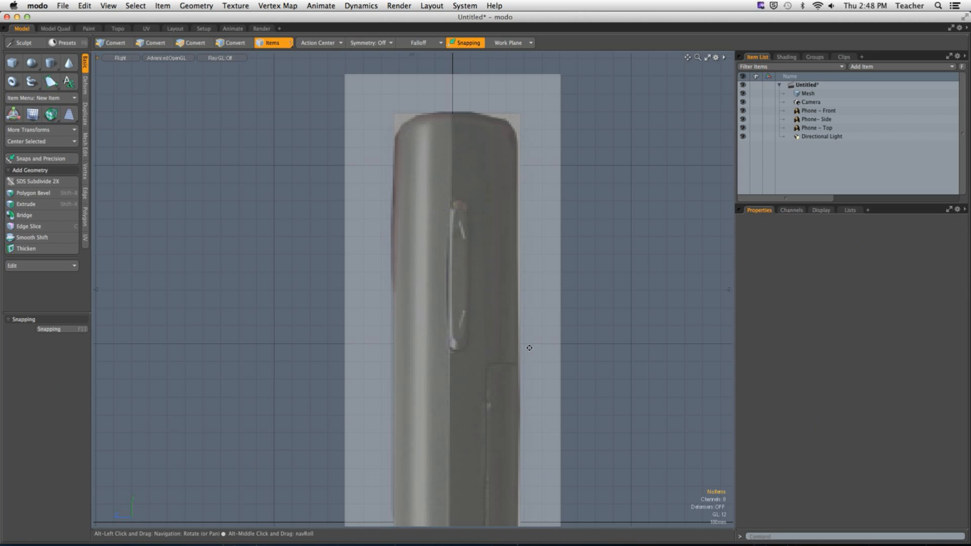
left_click_drag(529, 347, 569, 282, "alt+shift")
left_click_drag(568, 282, 449, 334, "ctrl+alt")
left_click_drag(529, 334, 501, 325, "alt+shift")
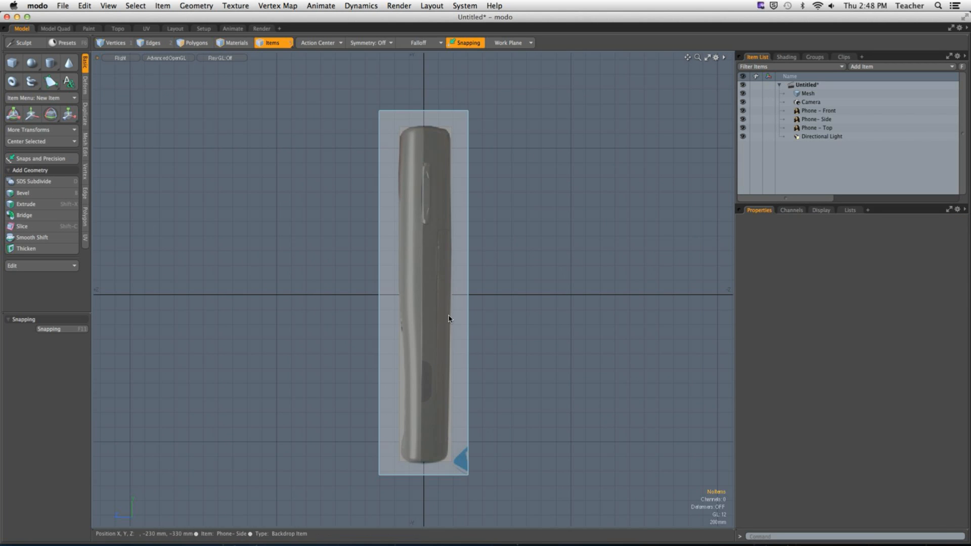
key("ctrl+space")
left_click(479, 264)
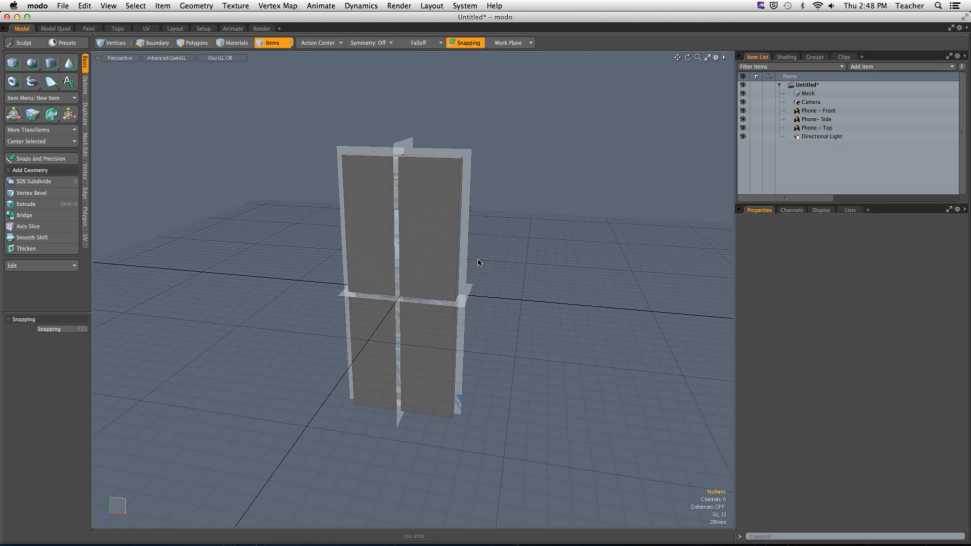
left_click_drag(479, 265, 430, 286, "alt")
left_click_drag(430, 286, 362, 241, "alt+shift")
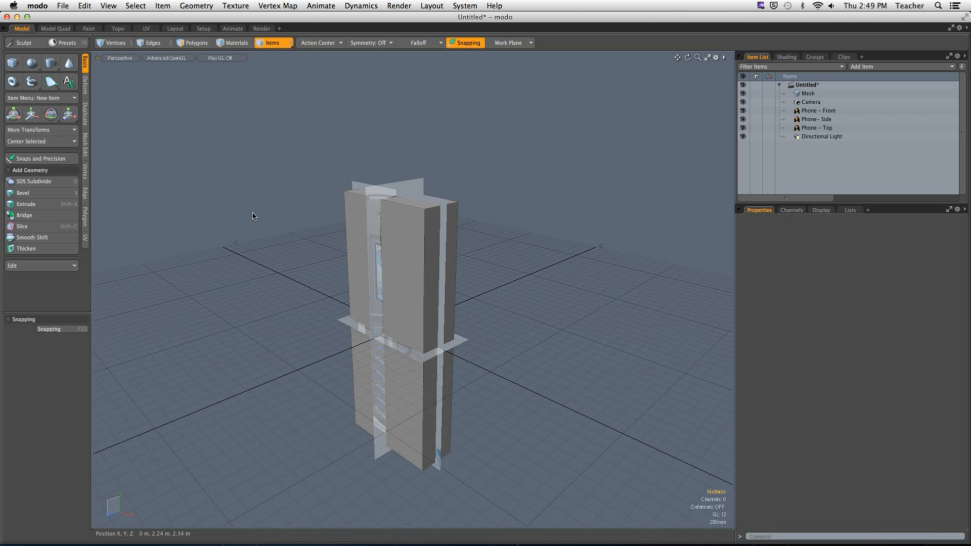
Move the Phone - Front backdrop back along Z to about -9.25 m, behind the cube, and deselect it.
left_click(808, 110)
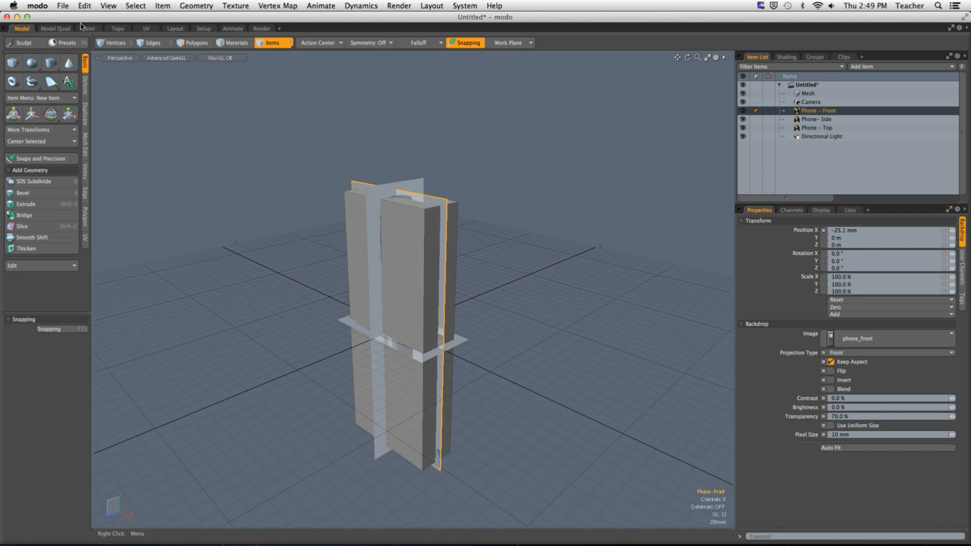
left_click(119, 58)
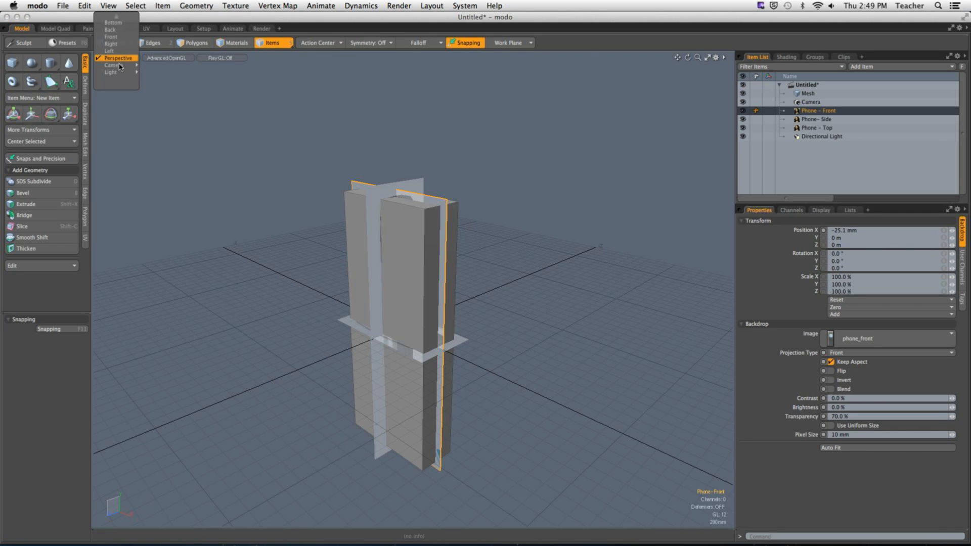
left_click(122, 38)
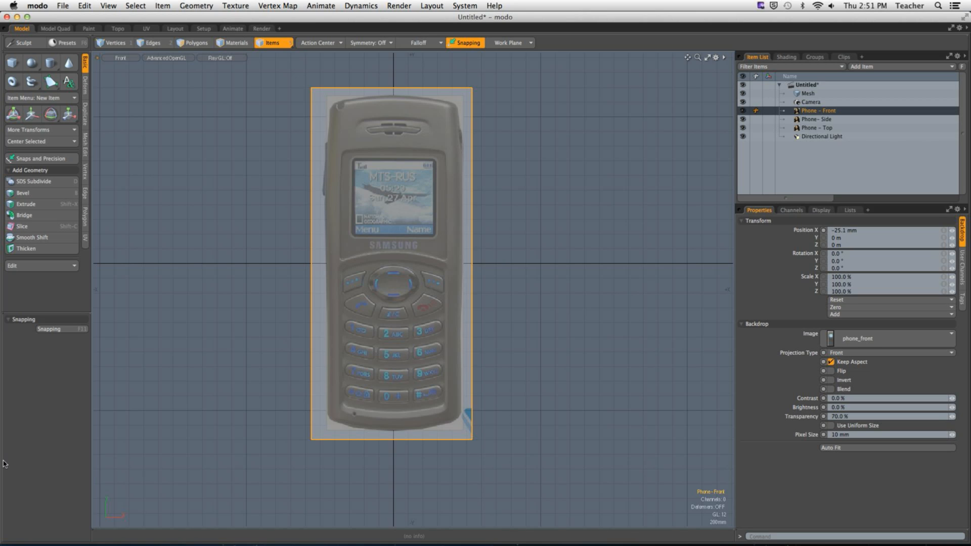
key("ctrl+space")
left_click(495, 247)
left_click_drag(505, 250, 455, 288, "alt")
key("w")
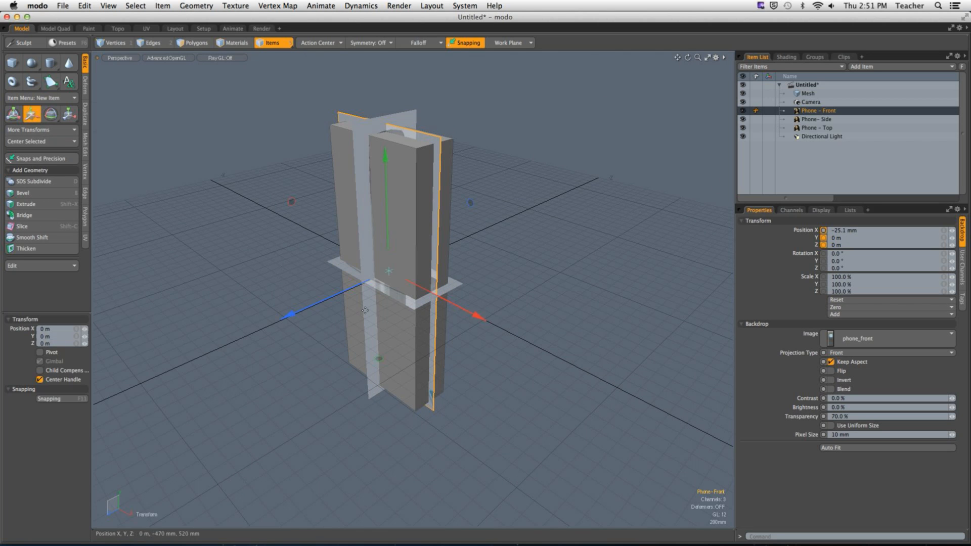
left_click_drag(288, 318, 591, 180)
key("q")
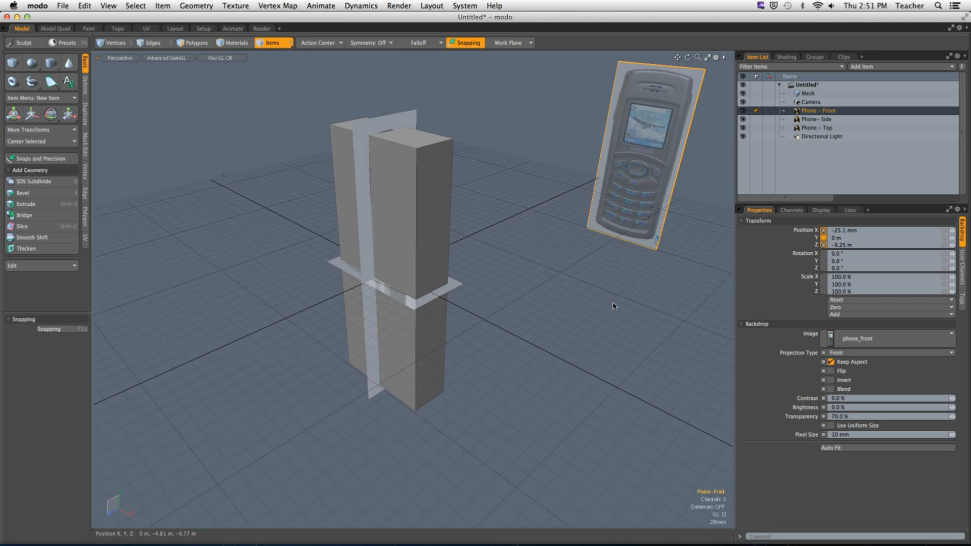
left_click(613, 306)
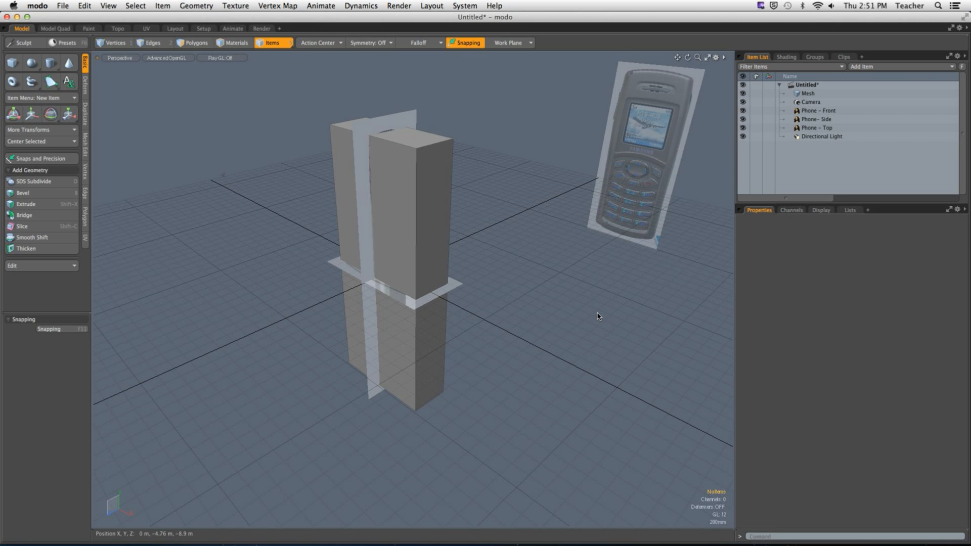
Select all the cube's polygons and check their fit to the phone images in the Front and Right views.
left_click(125, 58)
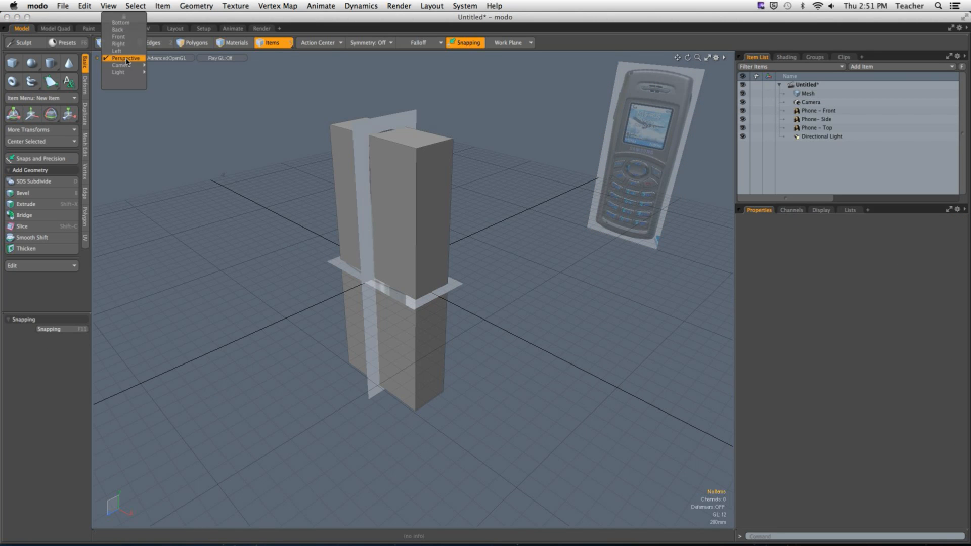
left_click(129, 37)
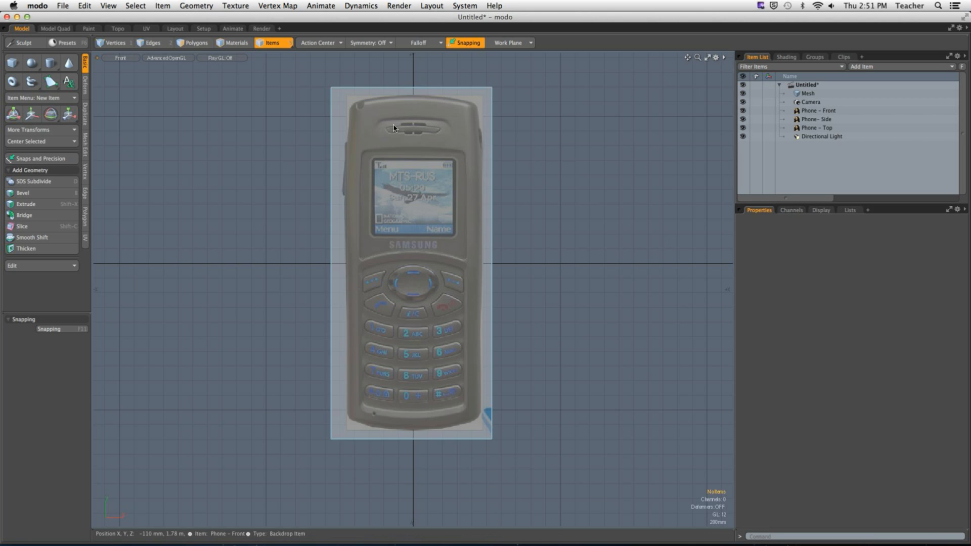
left_click(194, 42)
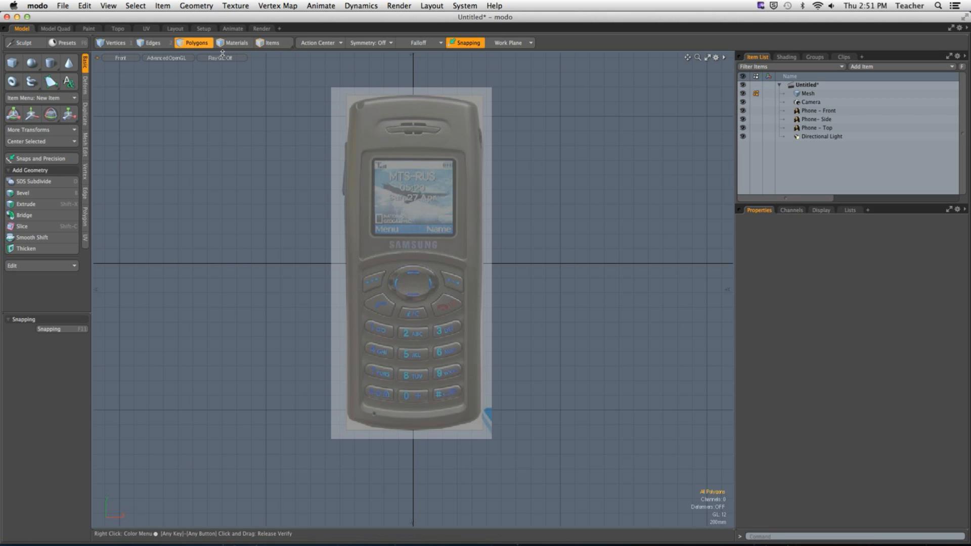
double_click(377, 117)
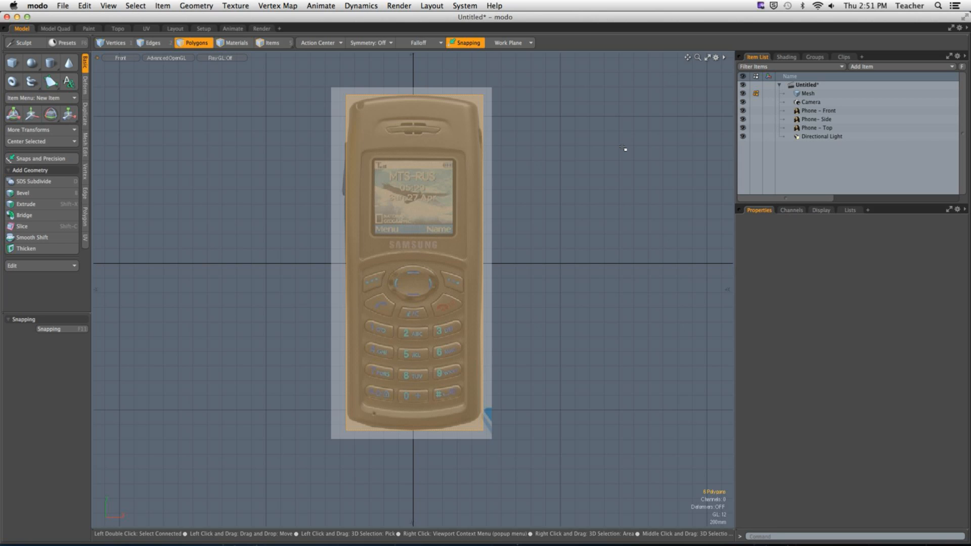
left_click(119, 59)
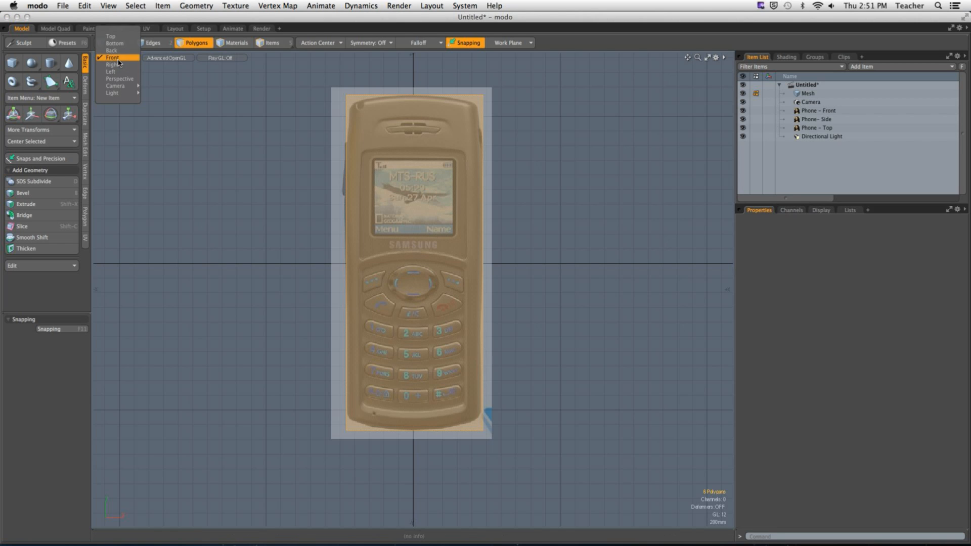
left_click(116, 64)
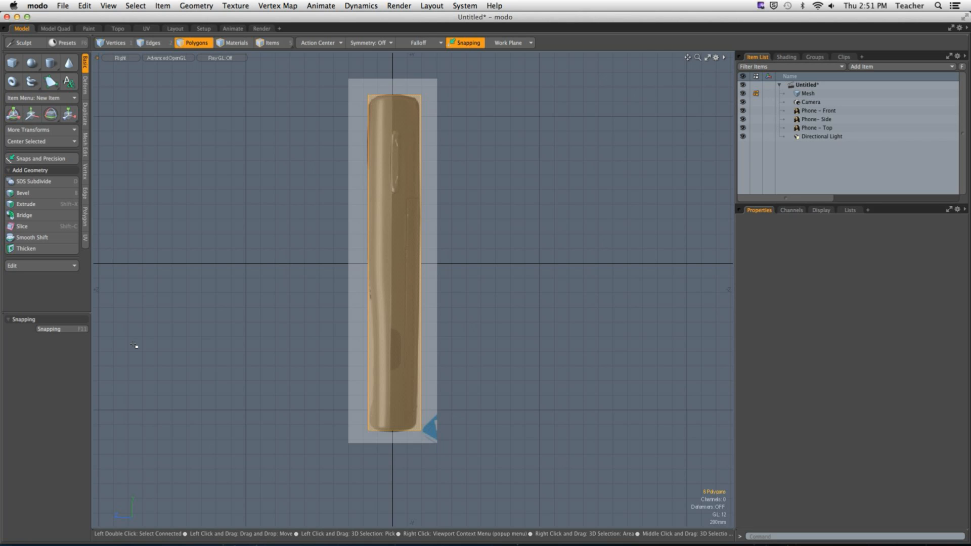
key("ctrl+space")
left_click(406, 207)
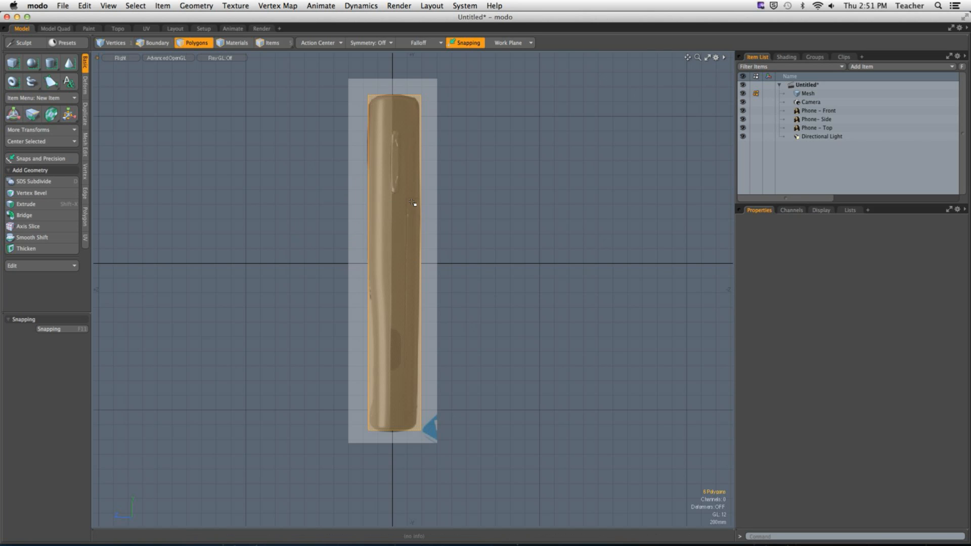
left_click_drag(414, 204, 444, 119, "alt")
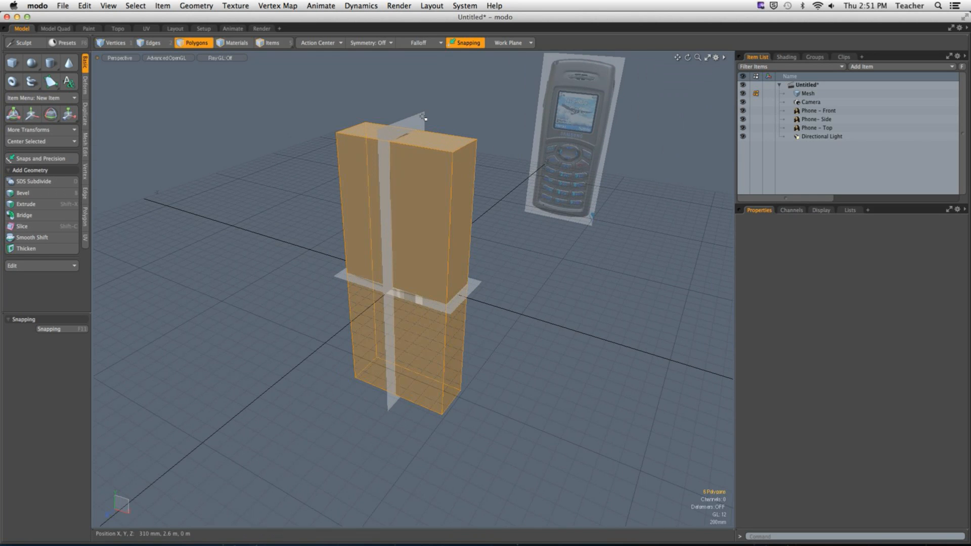
Move the Phone - Side backdrop along X to about -7.34 m, away from the cube.
left_click(271, 42)
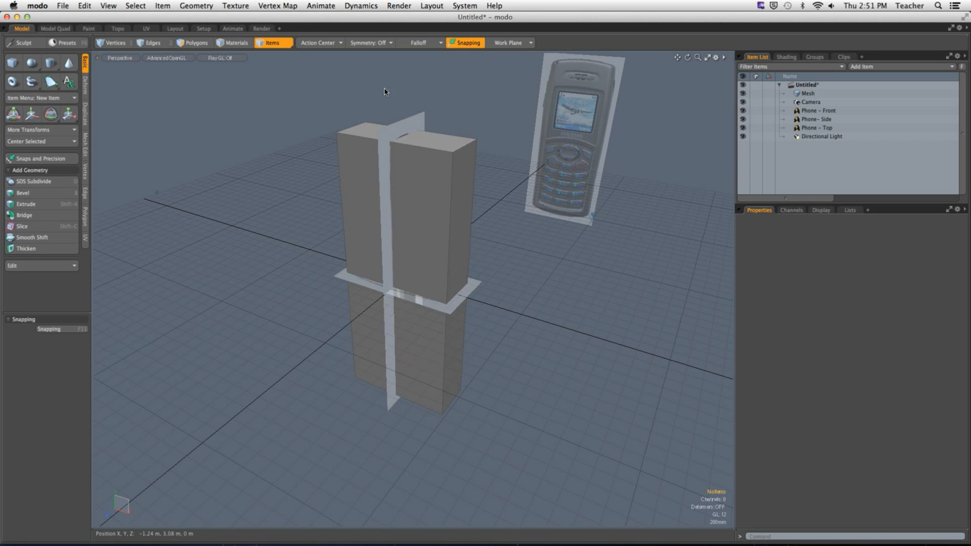
left_click(421, 121)
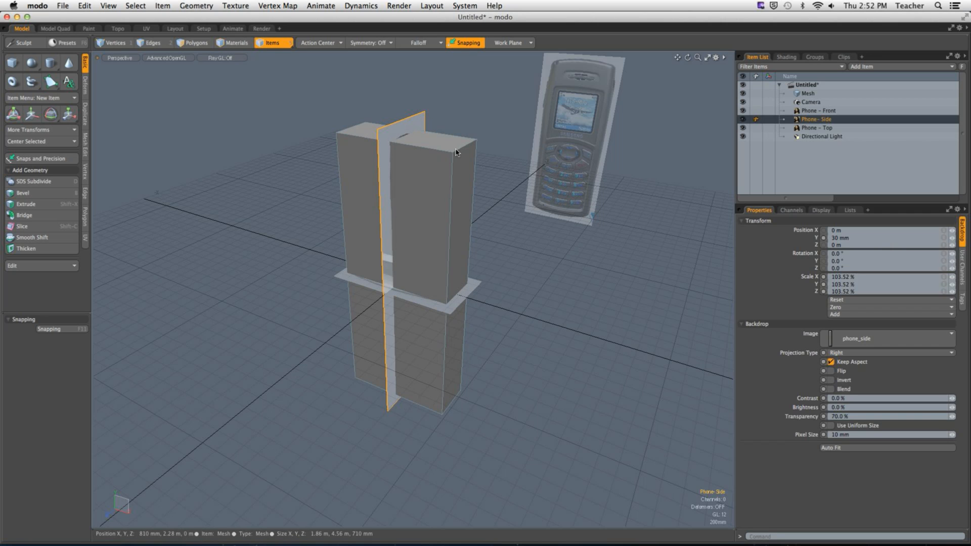
key("w")
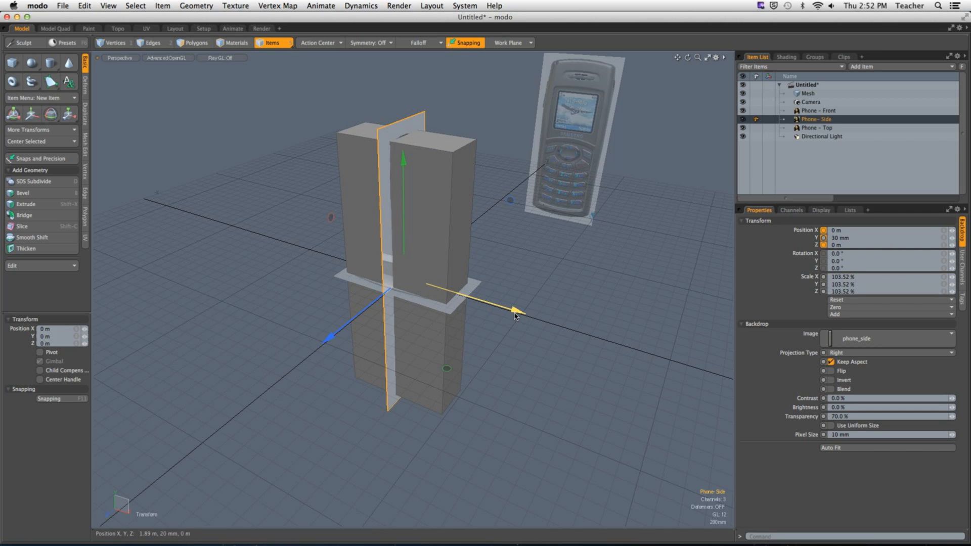
left_click_drag(514, 315, 185, 210)
key("q")
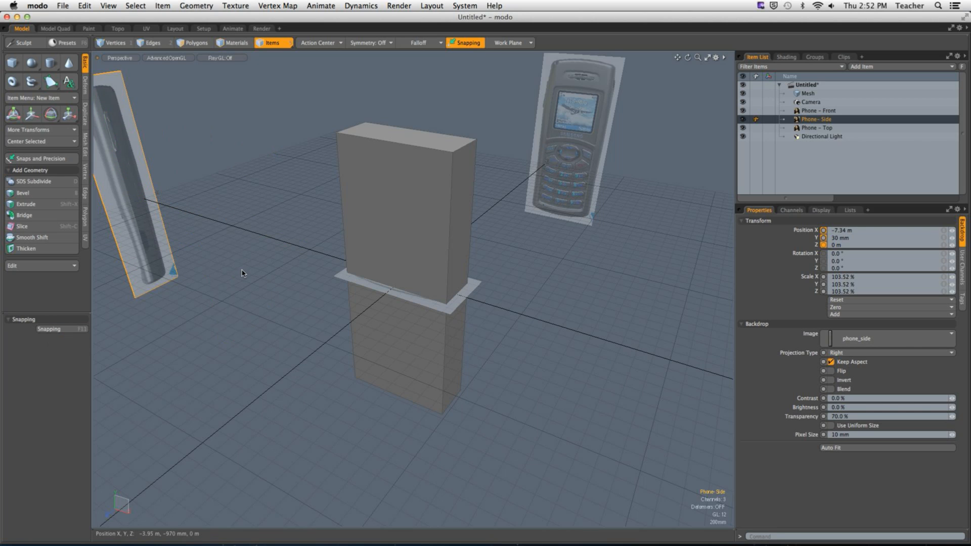
Check the cube's polygons against the moved side backdrop in the Right view, and view the layout in Perspective.
left_click(196, 44)
key("ctrl+space")
left_click(405, 212)
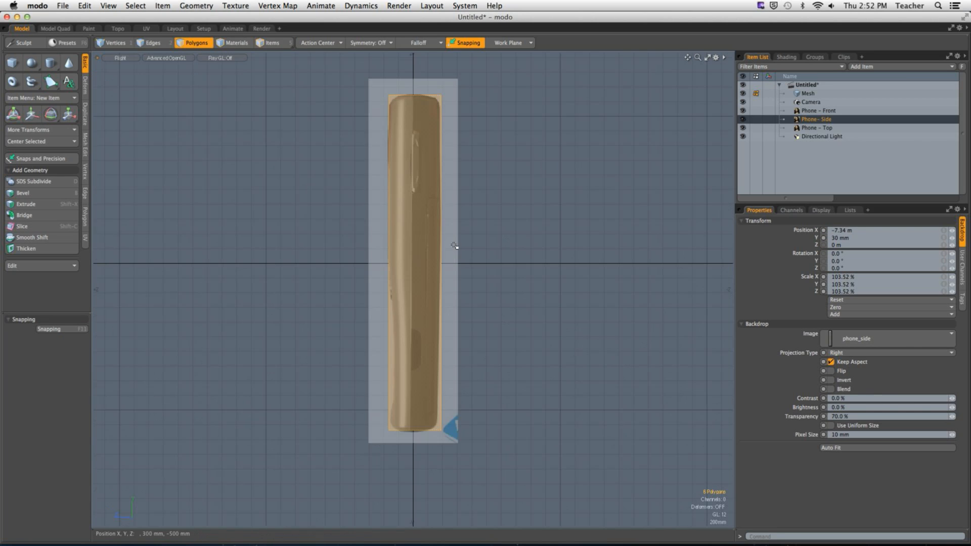
left_click_drag(454, 245, 521, 289, "alt+shift")
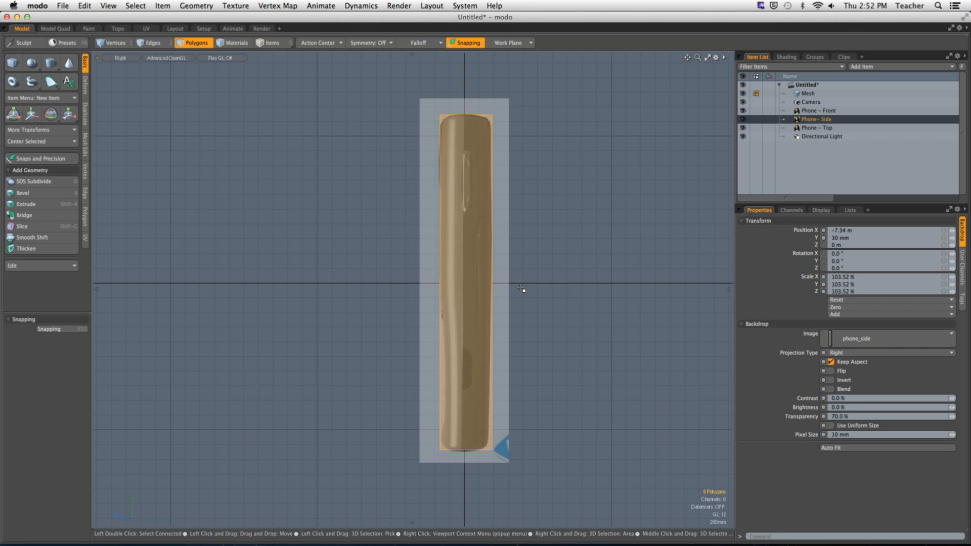
key("ctrl+space")
left_click(458, 188)
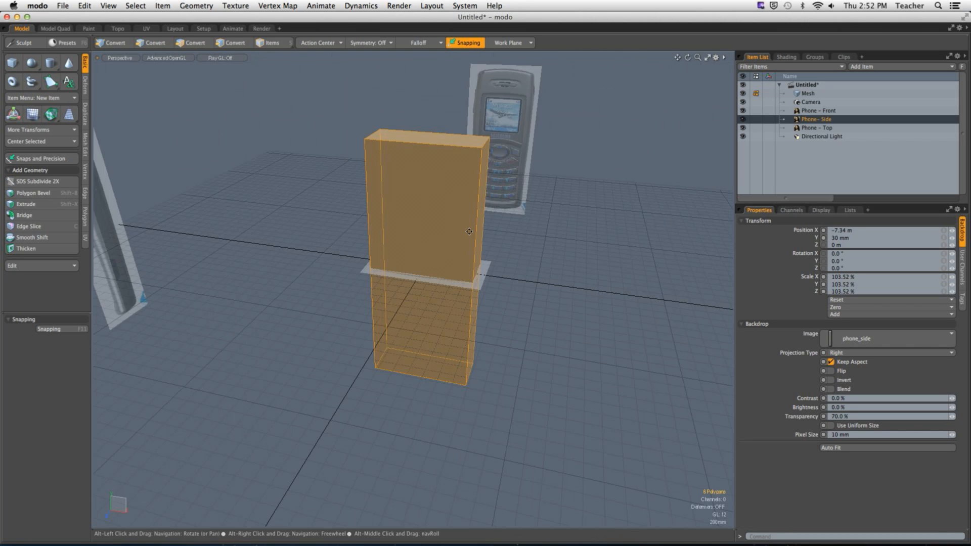
left_click_drag(469, 231, 305, 303, "alt")
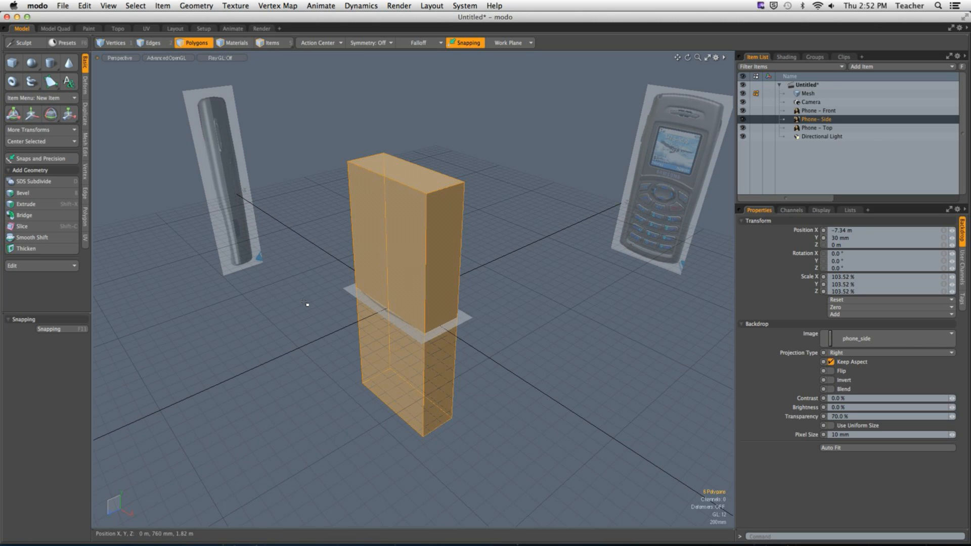
Raise the Phone - Top backdrop along Y until it sits well above the cube, and deselect it.
key("4")
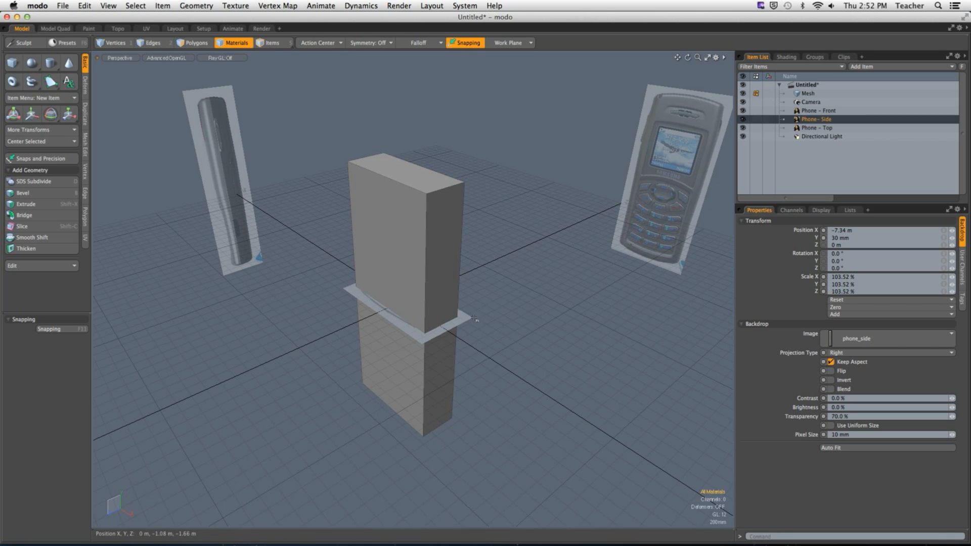
left_click(818, 129)
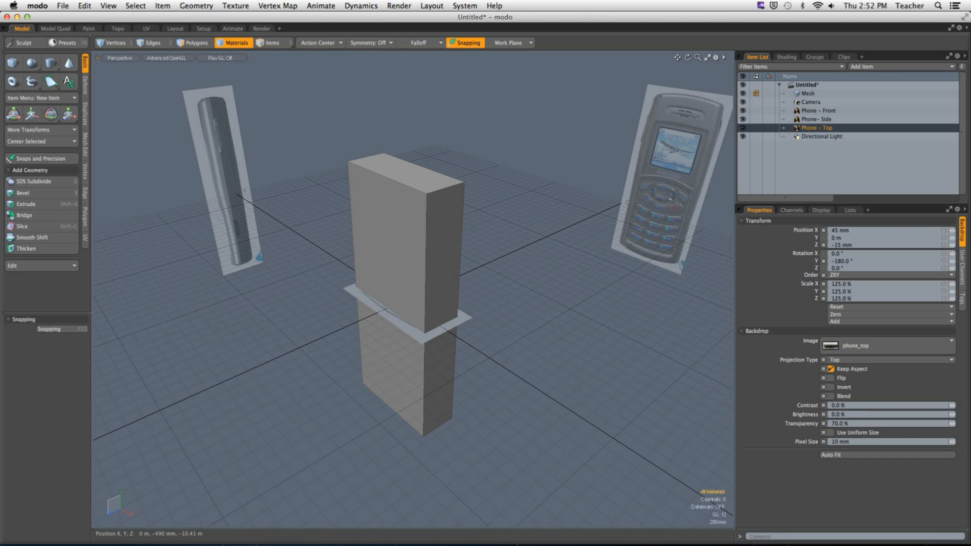
left_click(269, 44)
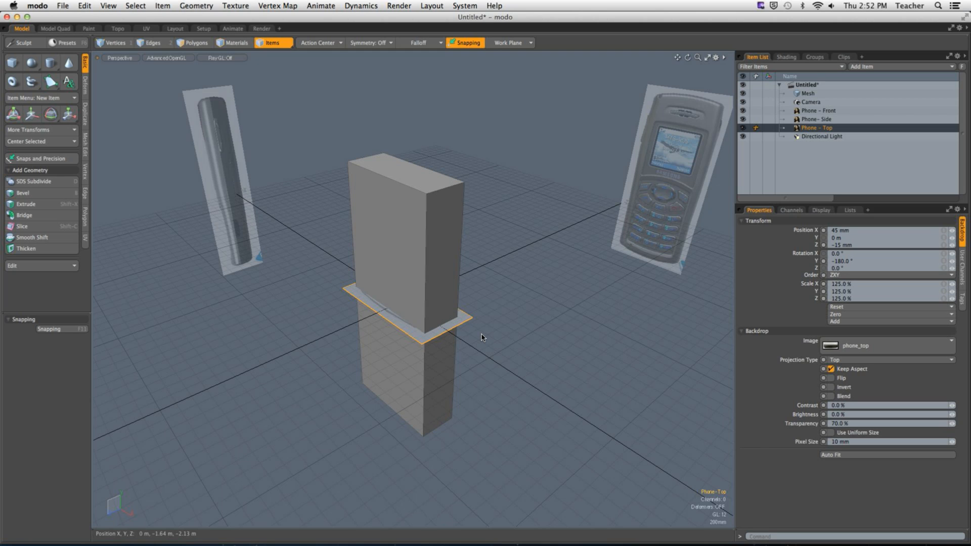
key("w")
left_click_drag(403, 232, 403, 209)
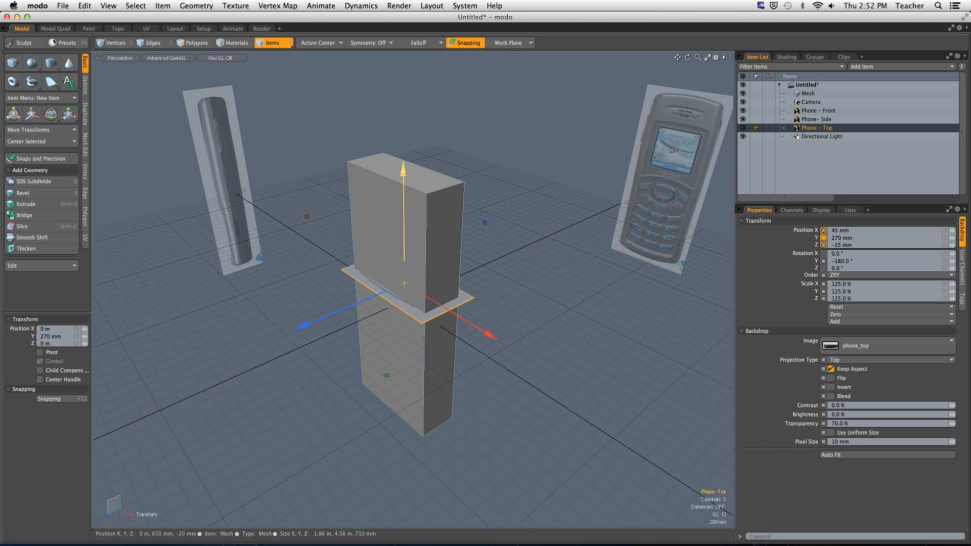
left_click_drag(403, 253, 403, 31)
left_click_drag(498, 226, 444, 225, "ctrl+alt")
left_click_drag(379, 275, 299, 337, "alt+shift")
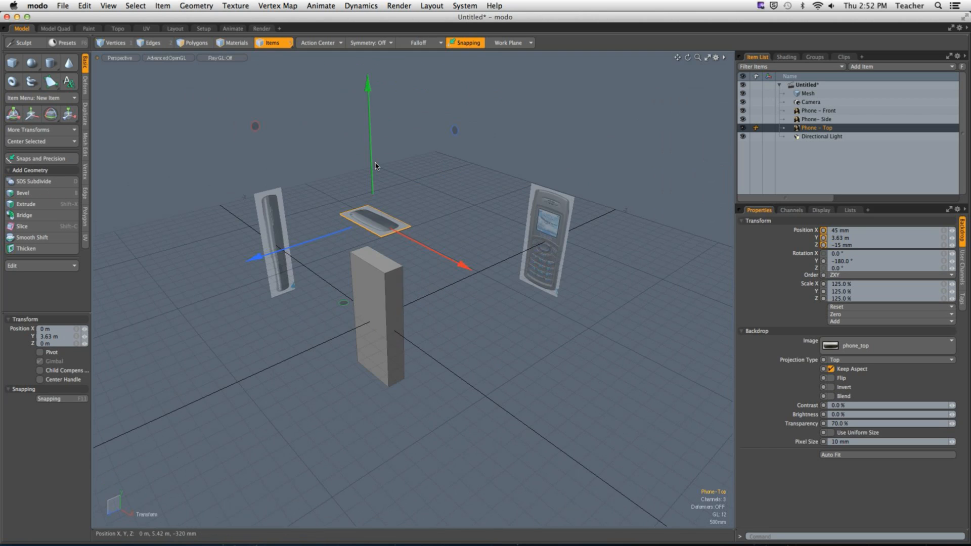
left_click_drag(373, 167, 368, 46)
key("Escape")
key("Escape")
left_click_drag(396, 286, 427, 213, "alt")
left_click_drag(379, 252, 414, 238, "ctrl+alt")
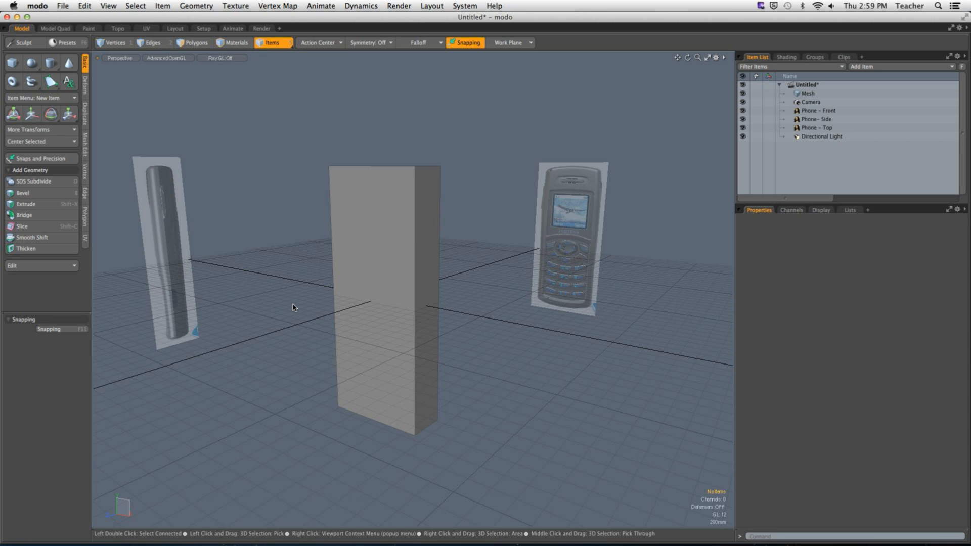
Switch to Chrome, bring up the YouTube Live Control Room page and hide all other applications.
key("super+Tab")
key("super+Tab")
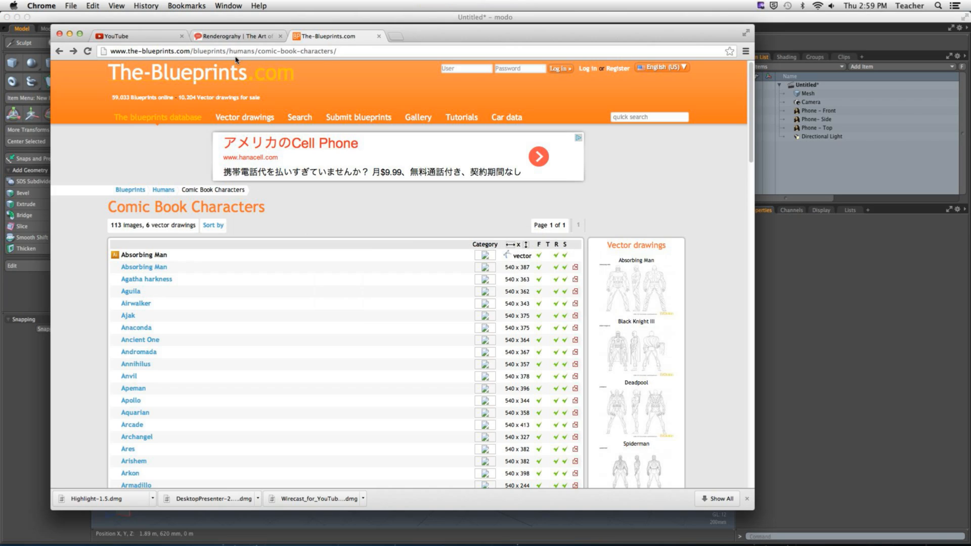
left_click(178, 36)
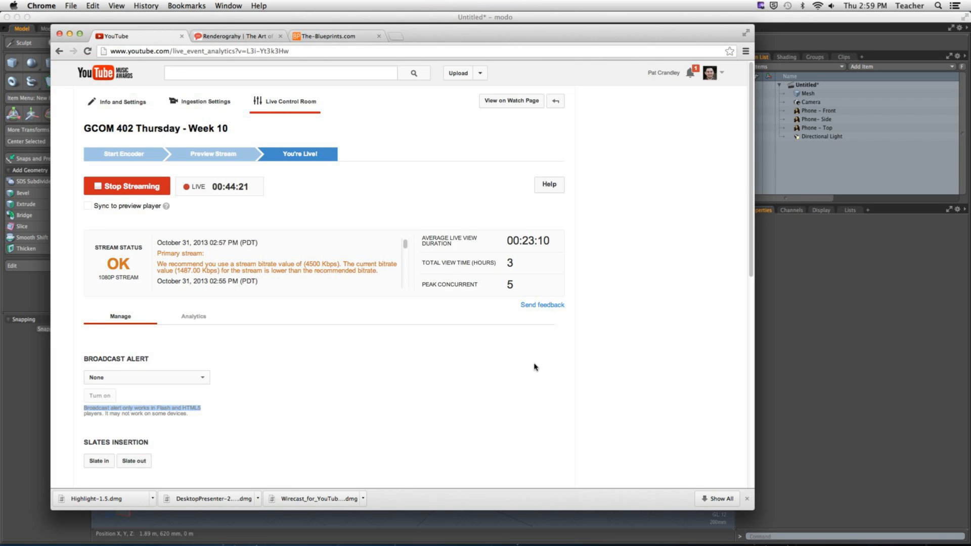
left_click_drag(750, 185, 703, 182)
left_click(41, 5)
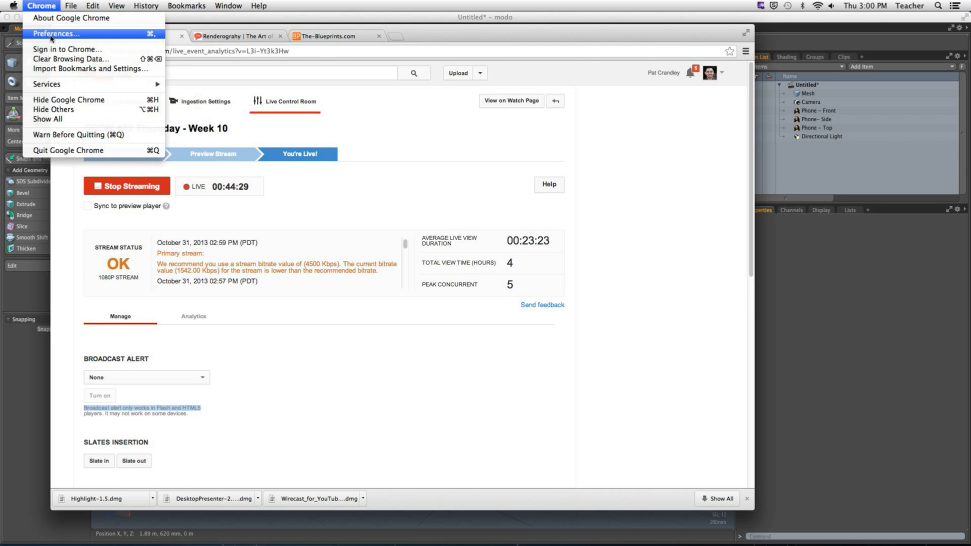
left_click(53, 109)
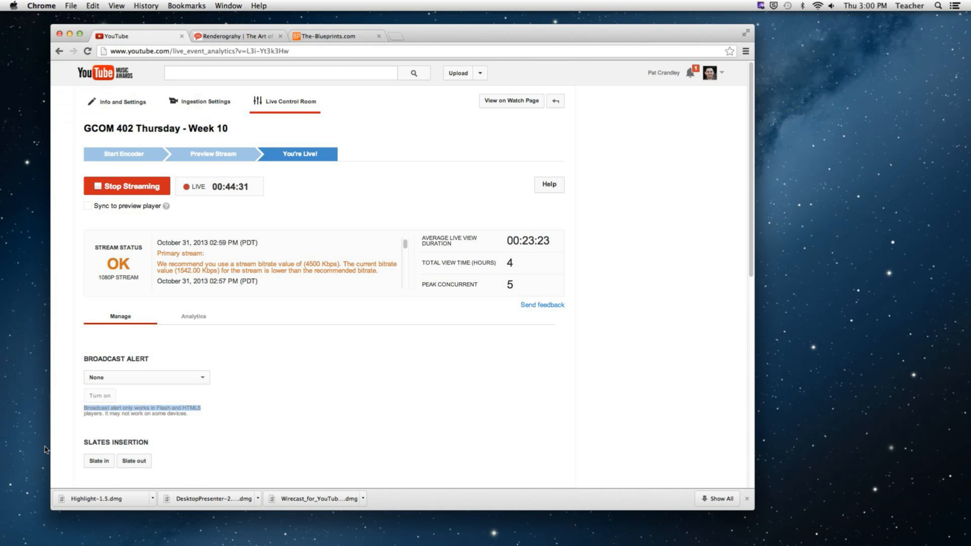
Switch from the live stream control page in Chrome to the phone scene in modo.
left_click(236, 453)
left_click(44, 6)
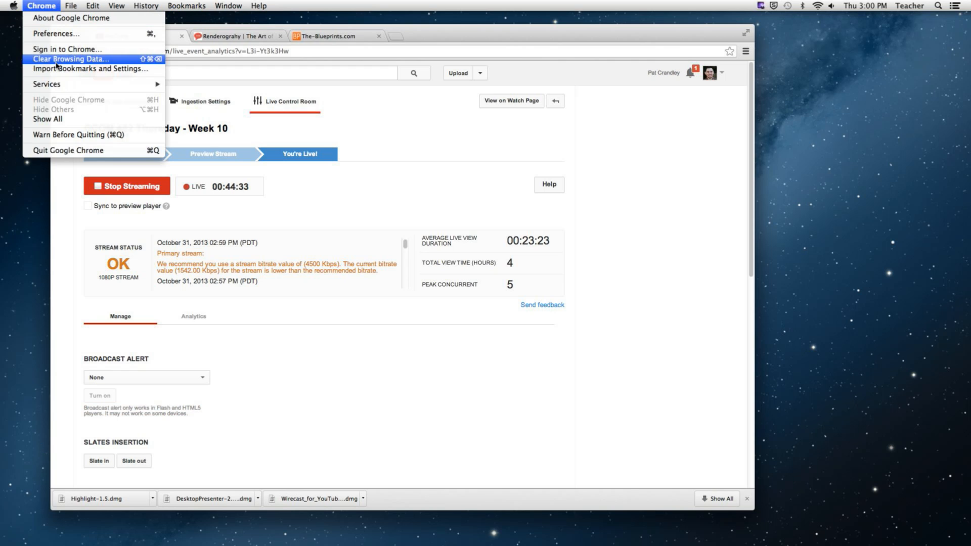
left_click(44, 325)
mouse_move(261, 545)
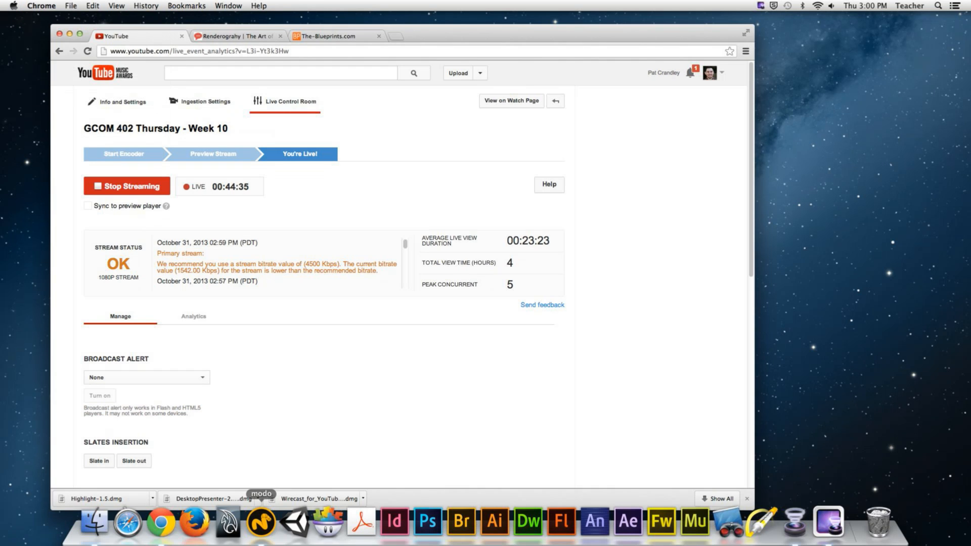
left_click(261, 524)
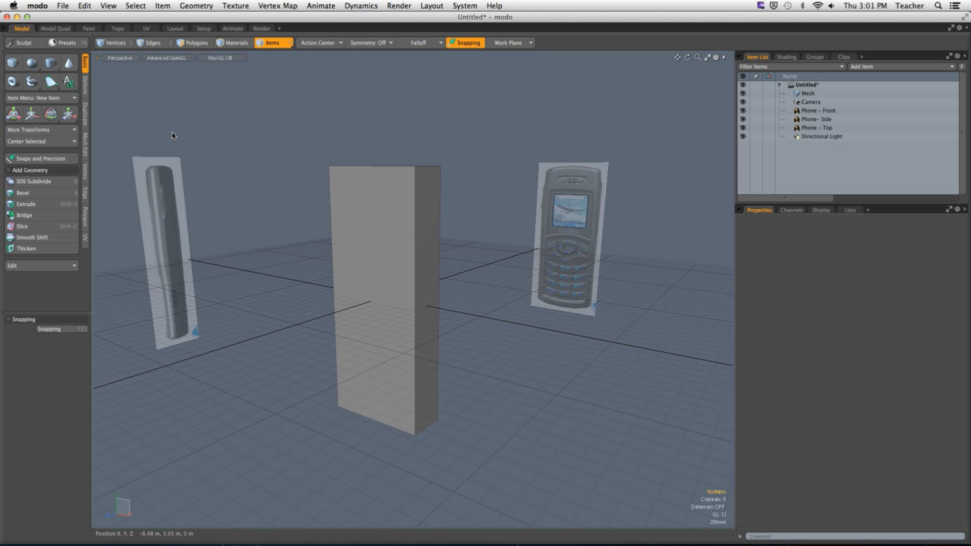
Select the box mesh standing between the phone reference images.
key("alt")
key("alt")
key("alt")
left_click_drag(190, 114, 516, 181, "alt")
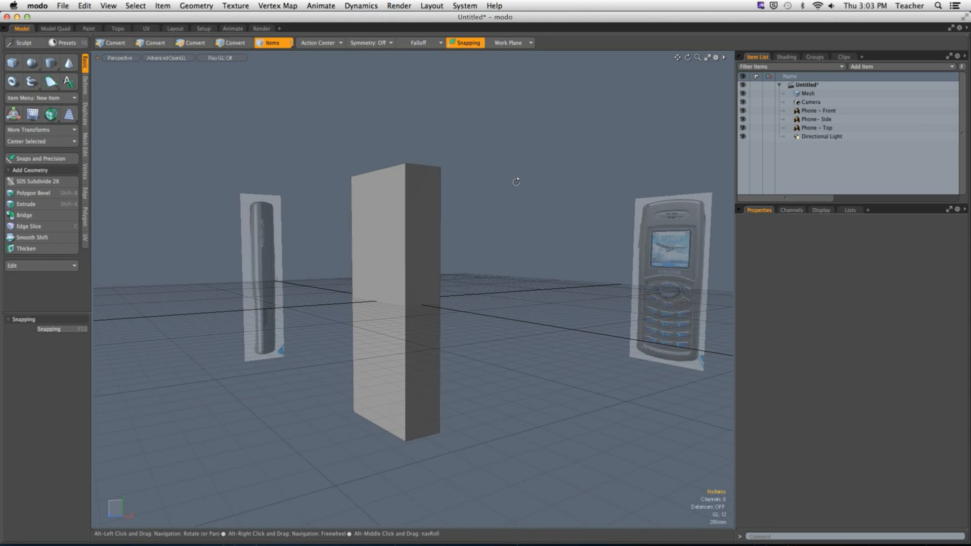
left_click(364, 238)
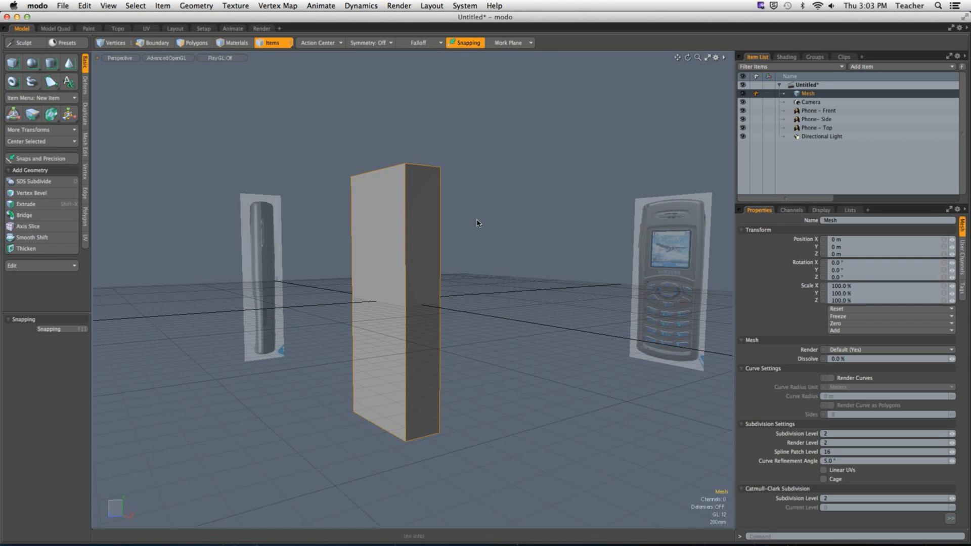
Activate polygon selection, switch to the Right view, and select all of the box's polygons over the phone's side image.
key("ctrl+space")
left_click(195, 43)
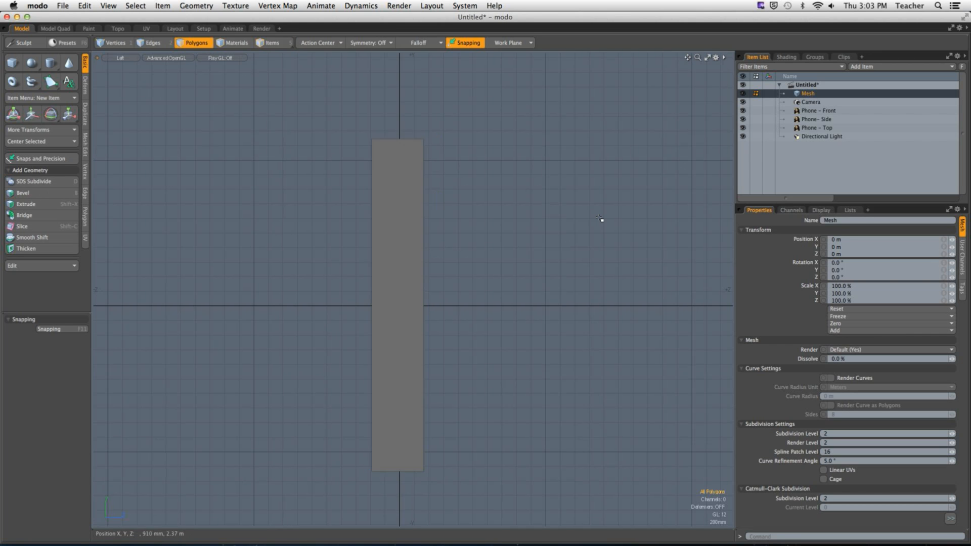
key("ctrl+space")
left_click(572, 269)
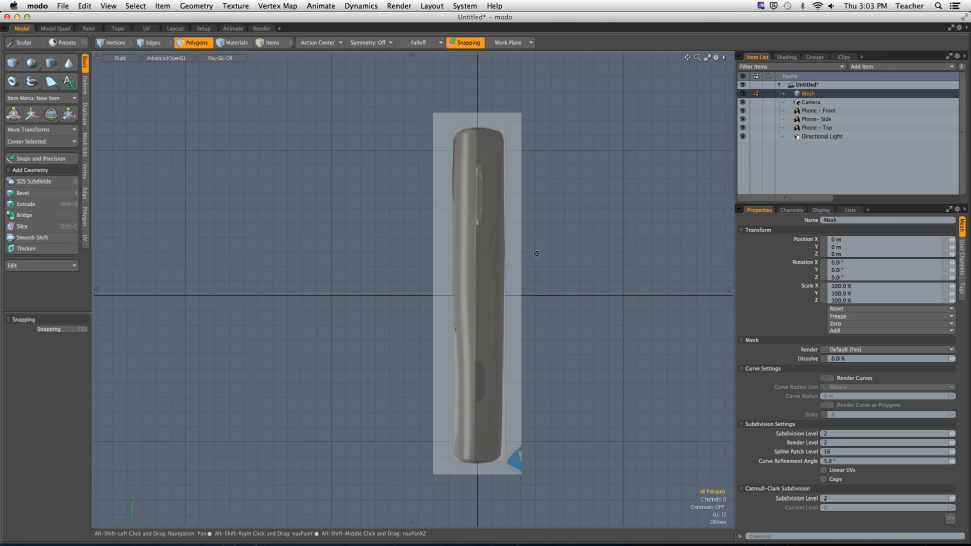
scroll(511, 257, "up", 3)
left_click(457, 254)
double_click(457, 254)
scroll(457, 258, "down", 5)
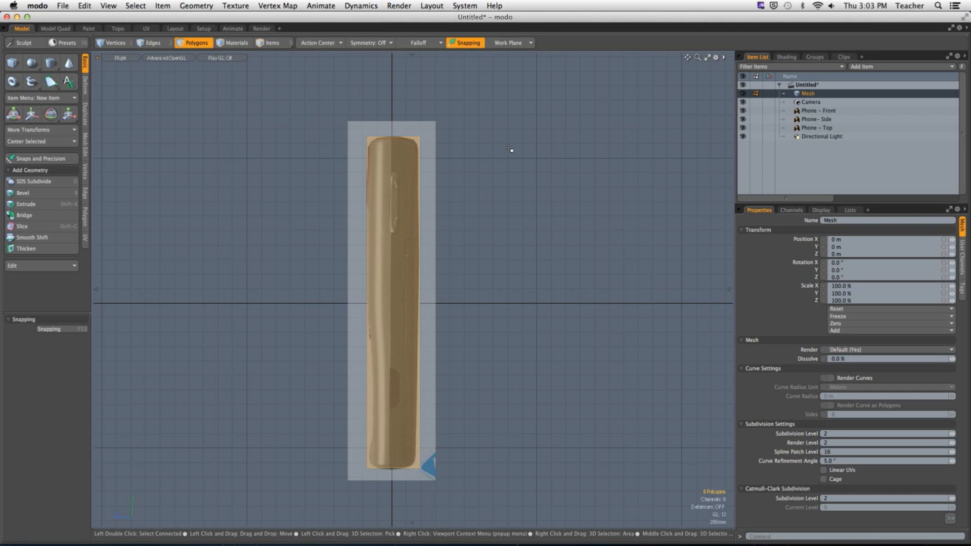
Show the Front view with vertex selection active, and toggle the box's subdivision surface on and back off.
key("ctrl+space")
left_click(472, 255)
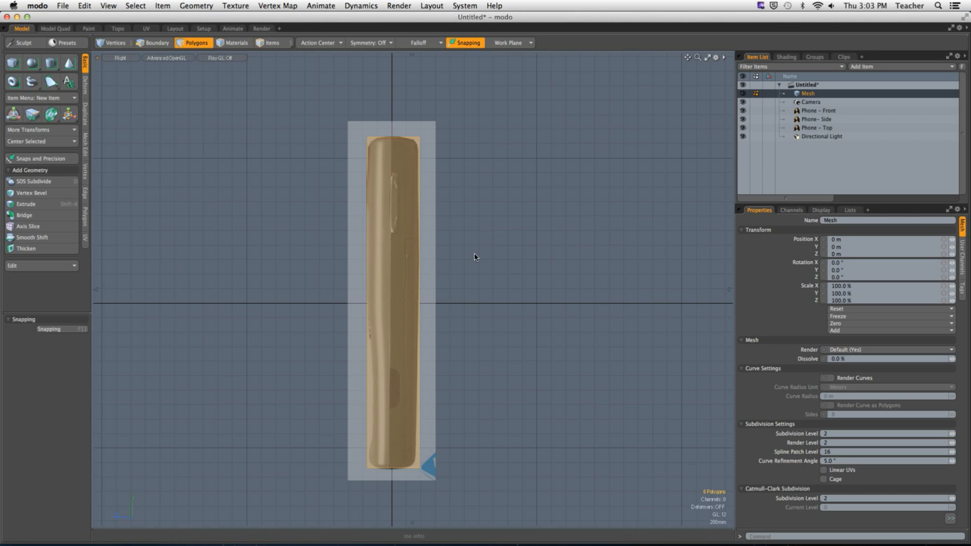
left_click_drag(527, 231, 519, 259, "alt")
key("1")
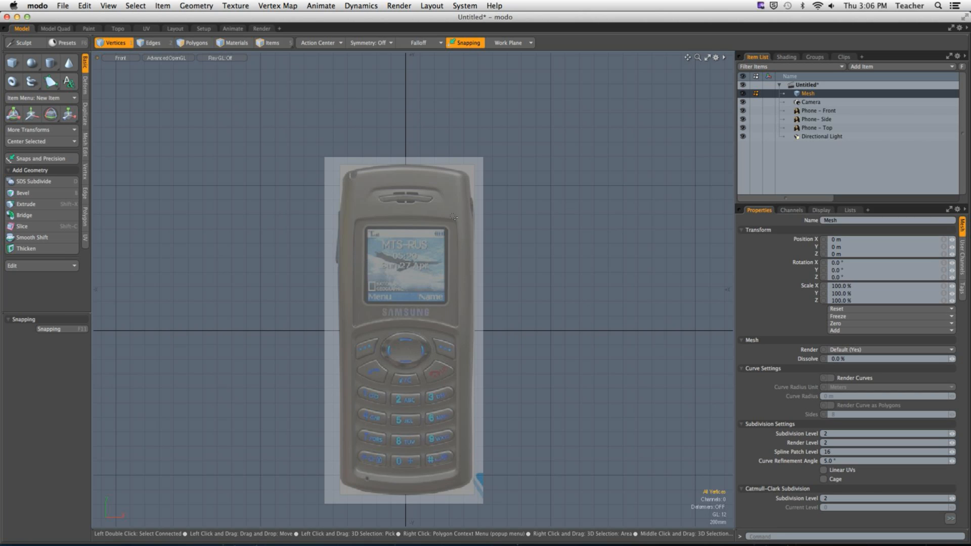
key("Tab")
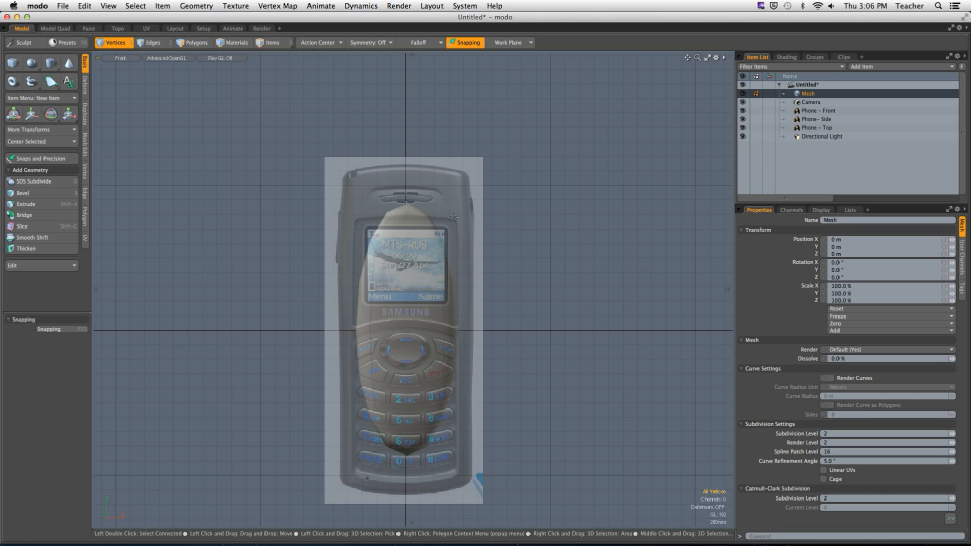
key("Tab")
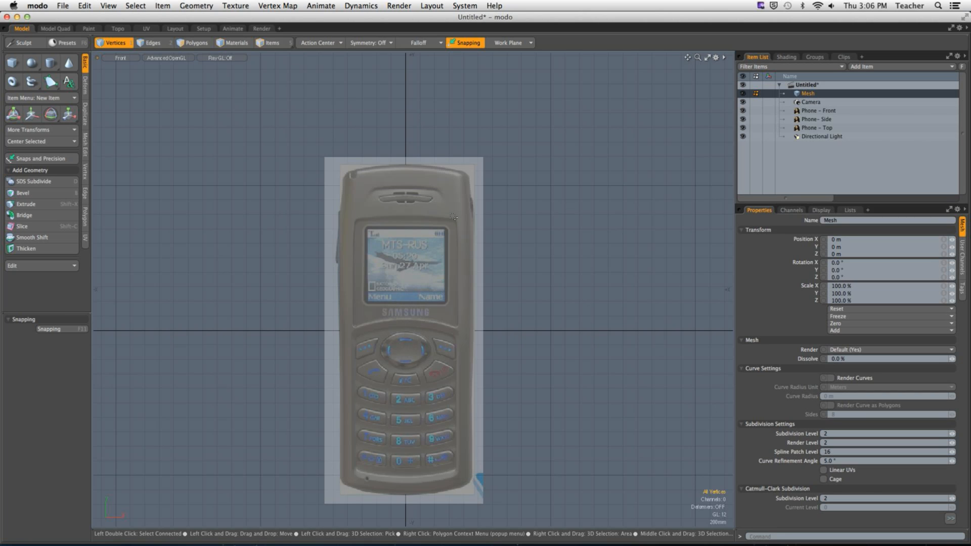
Switch to Chrome and open the Lab section of the Renderography product design page to read the Alignment Lab assignment.
key("super+Tab")
key("super+Tab")
key("super+shift+Tab")
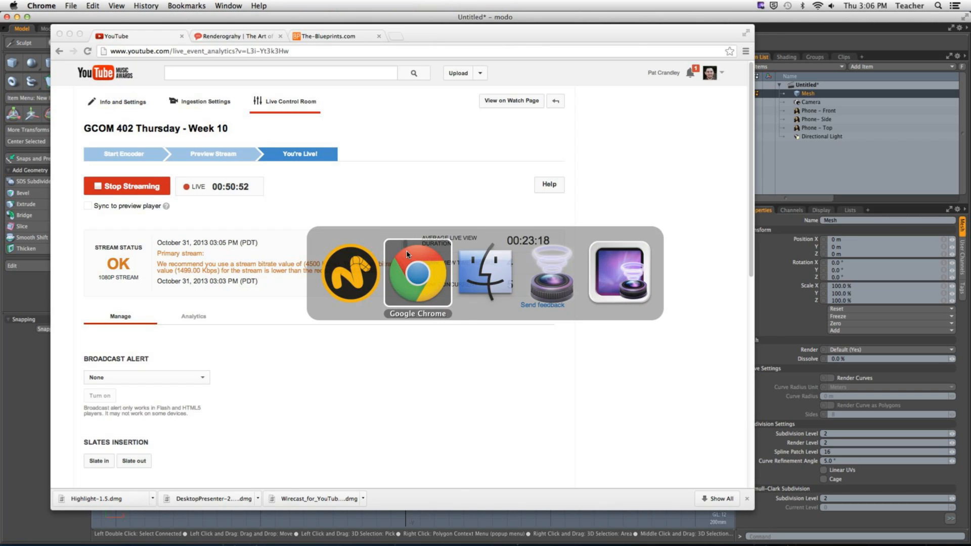
left_click(228, 37)
scroll(737, 145, "up", 10)
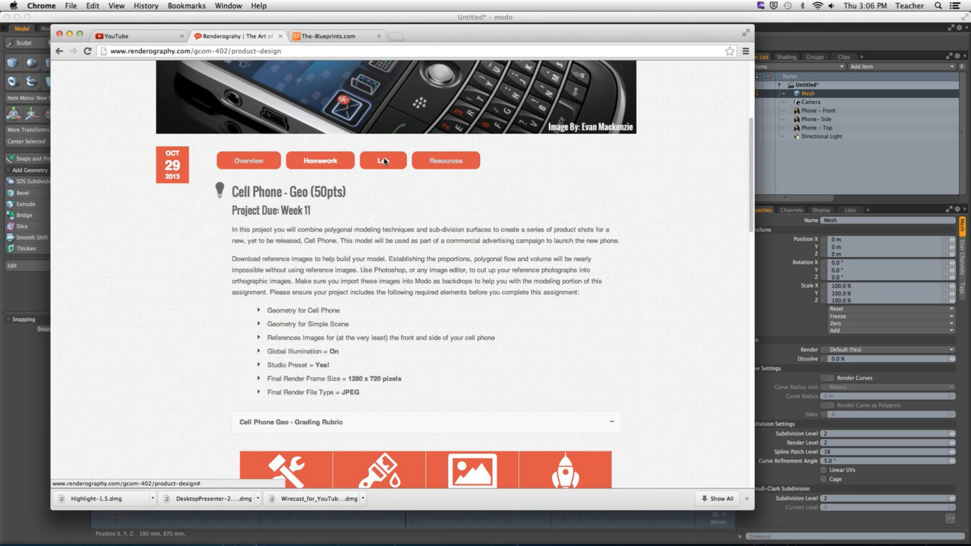
left_click(383, 158)
scroll(752, 162, "down", 5)
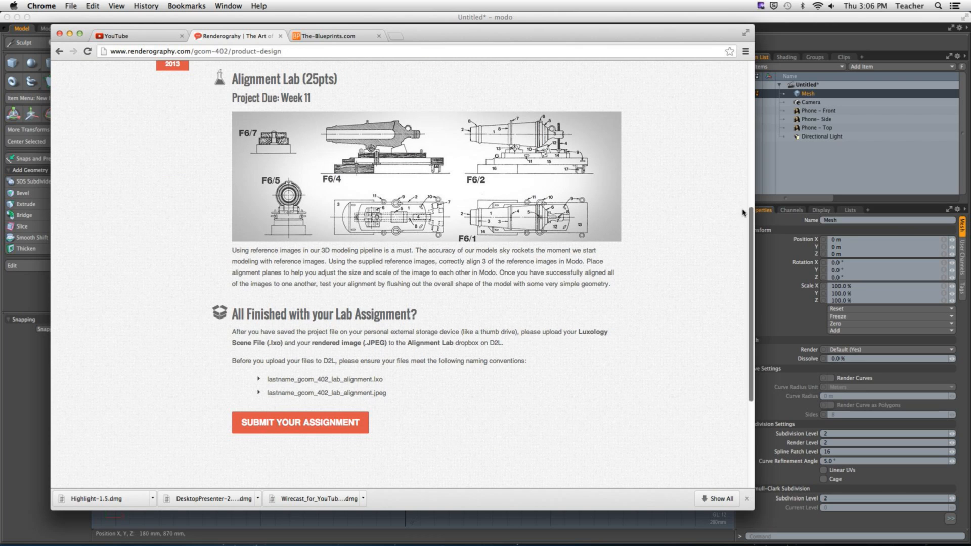
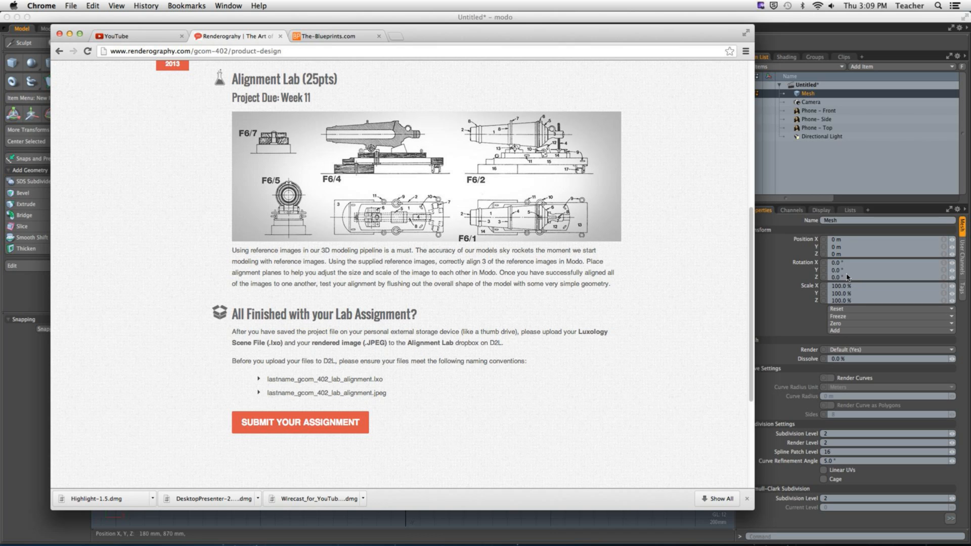
Download the Lab: Alignment Assets file from the page's Resources section.
scroll(752, 254, "up", 2)
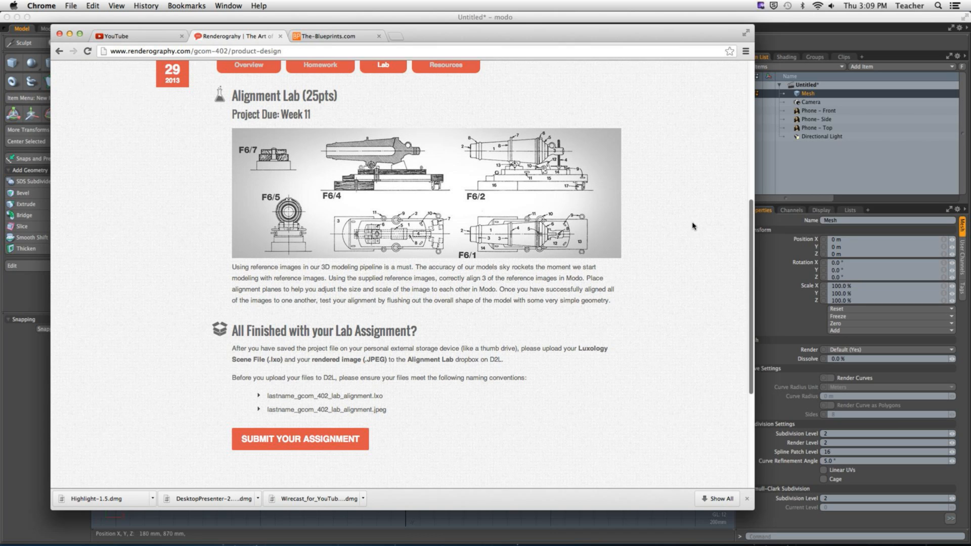
left_click(446, 64)
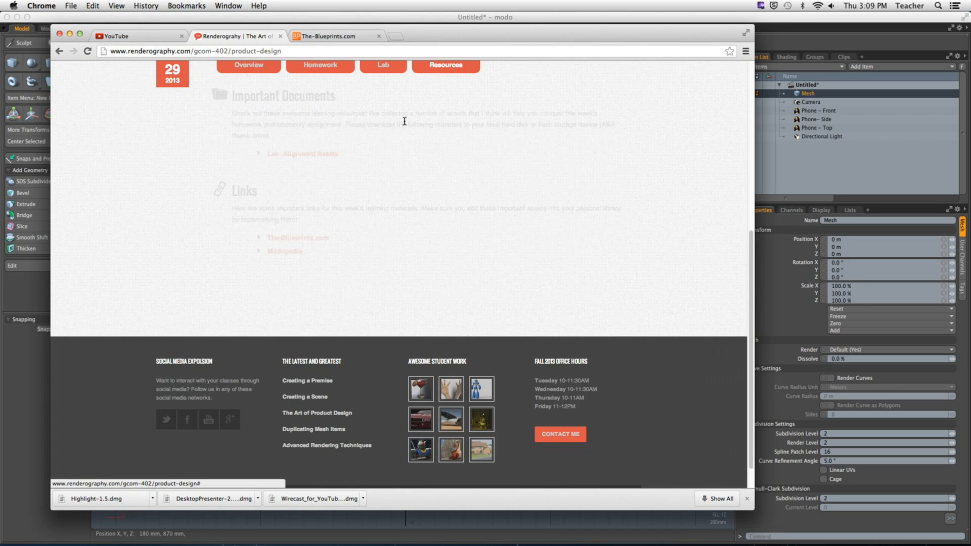
left_click(301, 156)
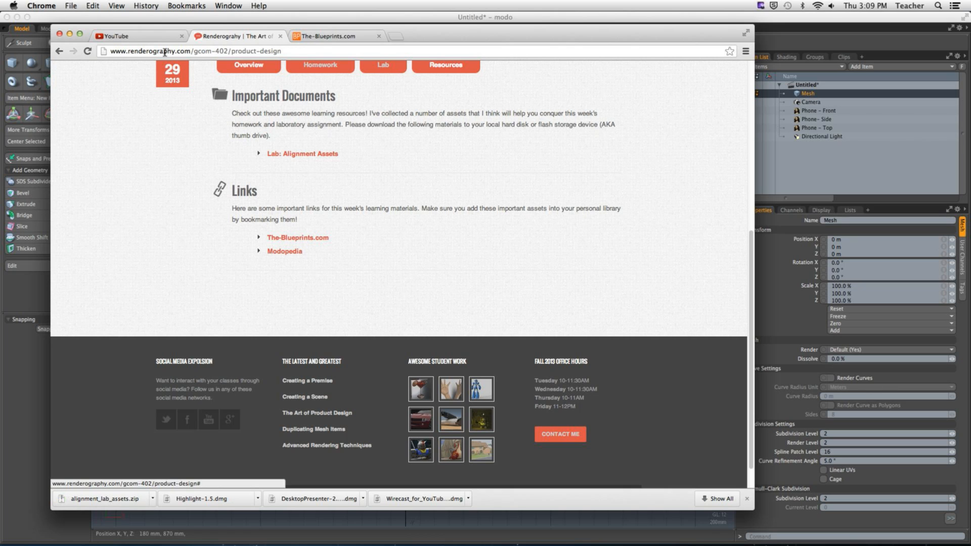
Hide Chrome, switch to Finder, and show the Desktop folder's contents in list view.
left_click(40, 6)
left_click(68, 100)
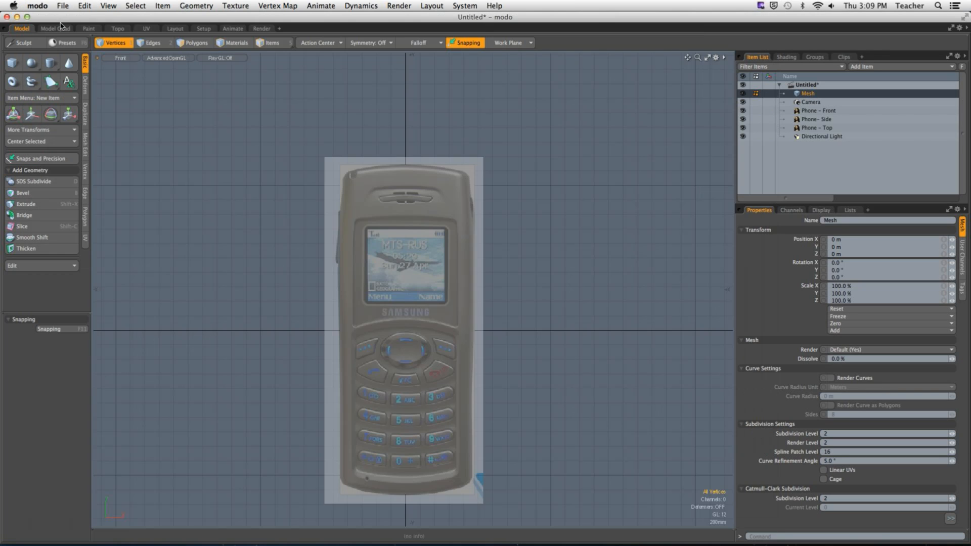
left_click(38, 6)
left_click(141, 155)
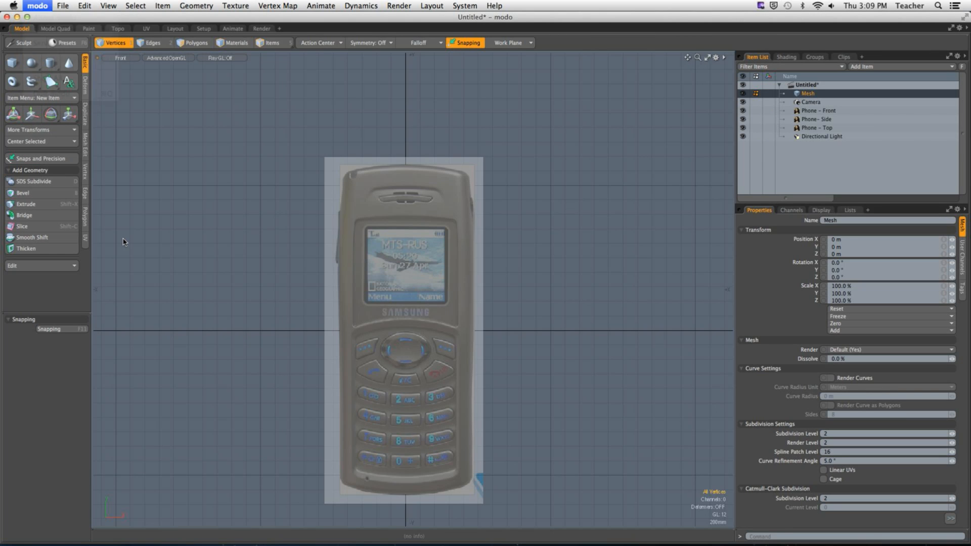
left_click(91, 528)
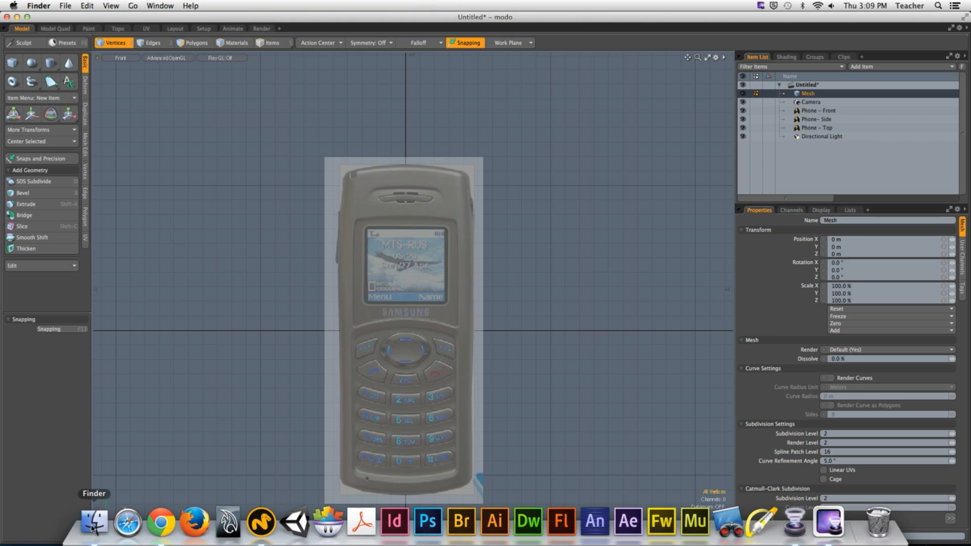
left_click(109, 126)
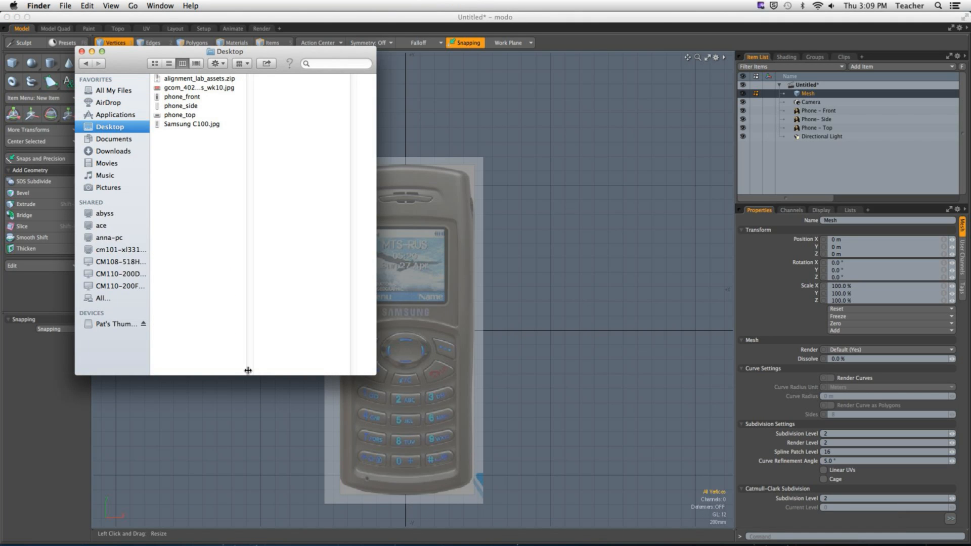
left_click_drag(249, 371, 361, 372)
left_click(168, 63)
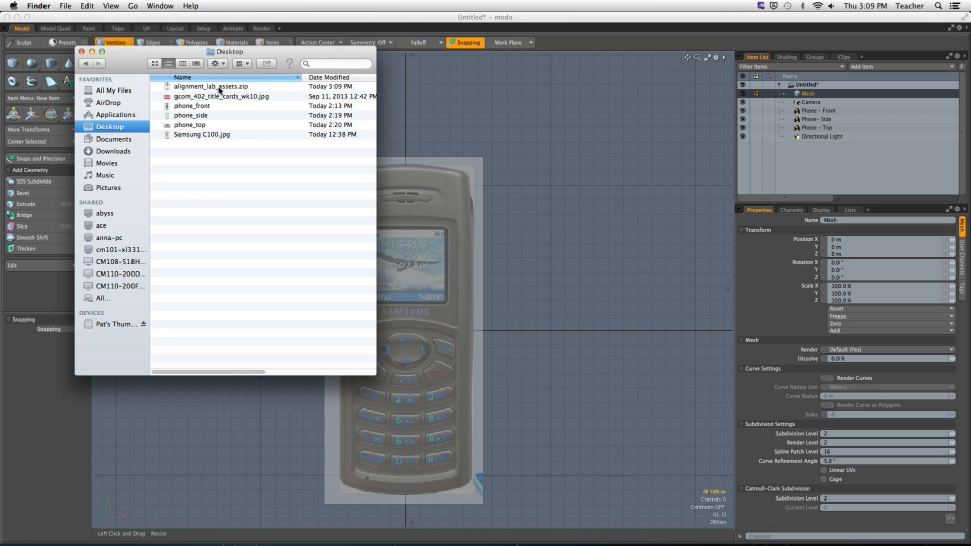
Unzip alignment_lab_assets.zip and expand the extracted alignment_lab_assets folder.
left_click(195, 88)
double_click(221, 89)
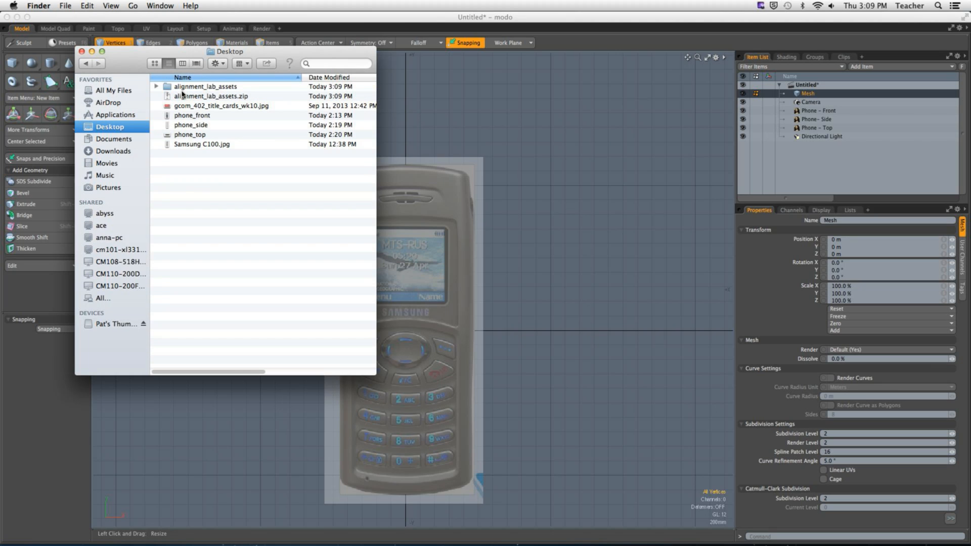
left_click(186, 88)
key("Right")
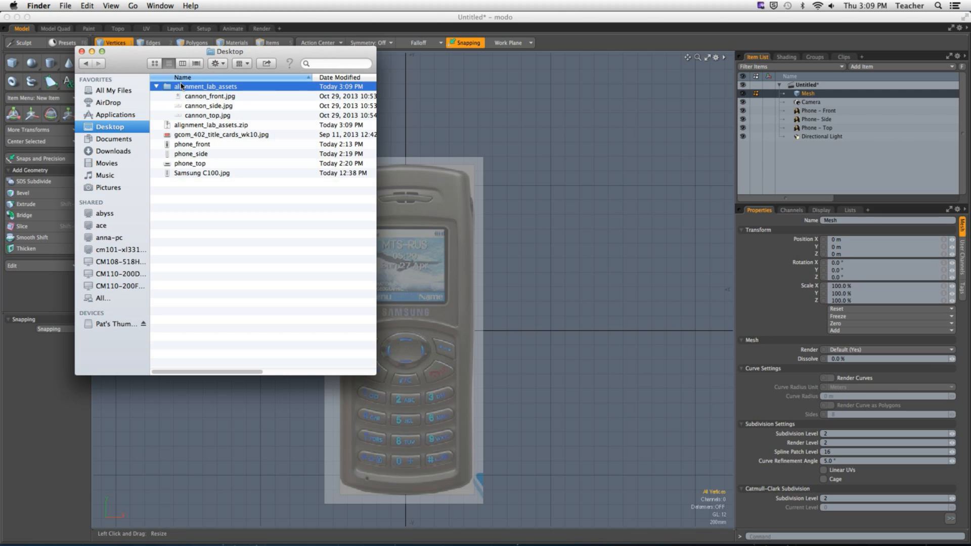
Preview the cannon front, side and top reference images in Quick Look.
key("Down")
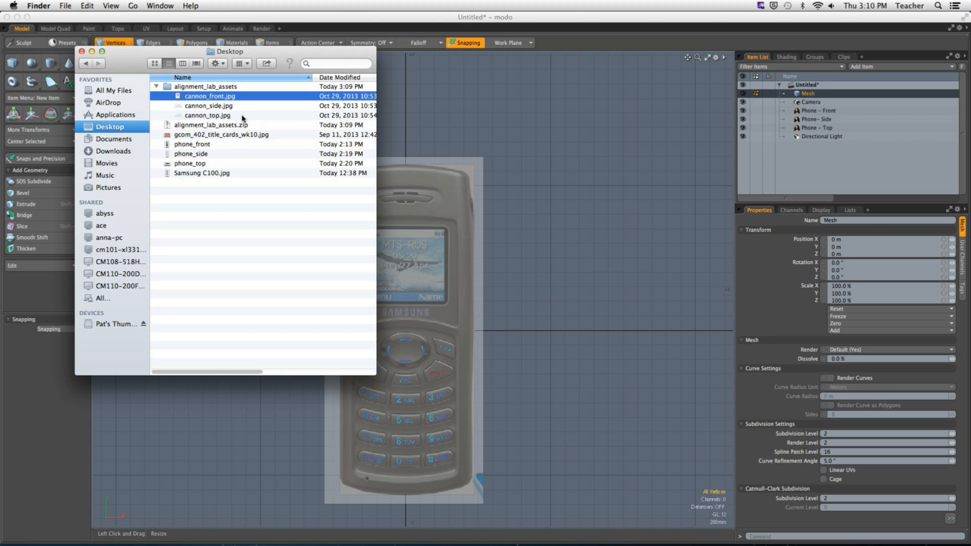
key("space")
key("Down")
key("Down")
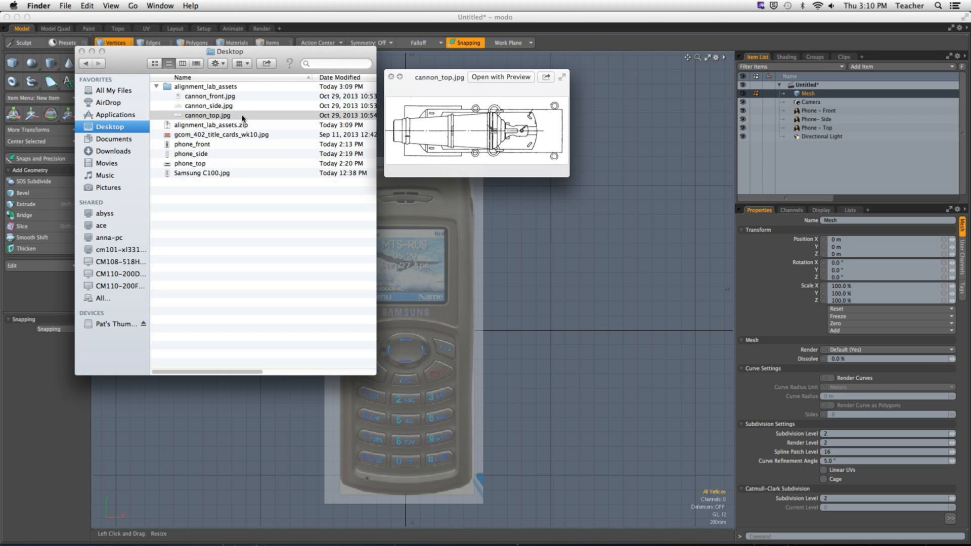
key("Up")
key("Up")
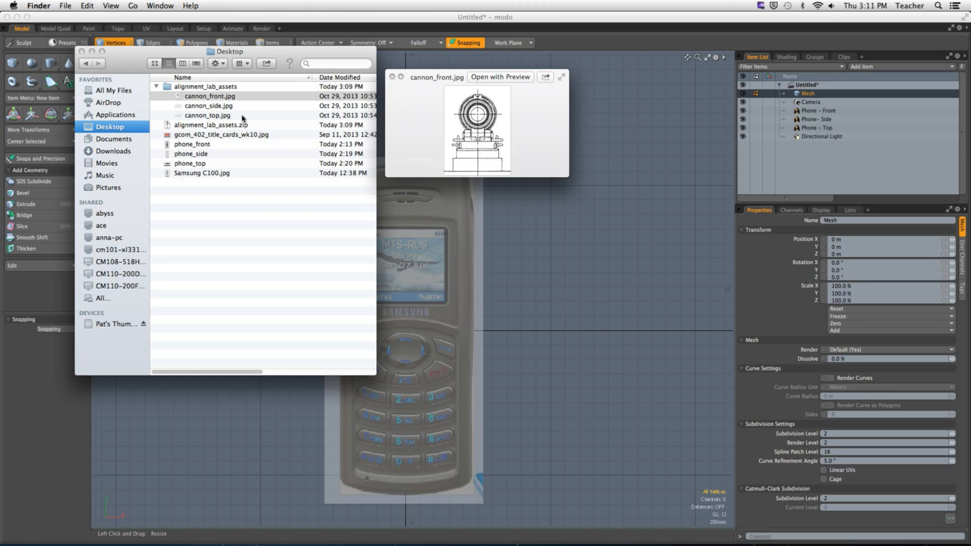
key("space")
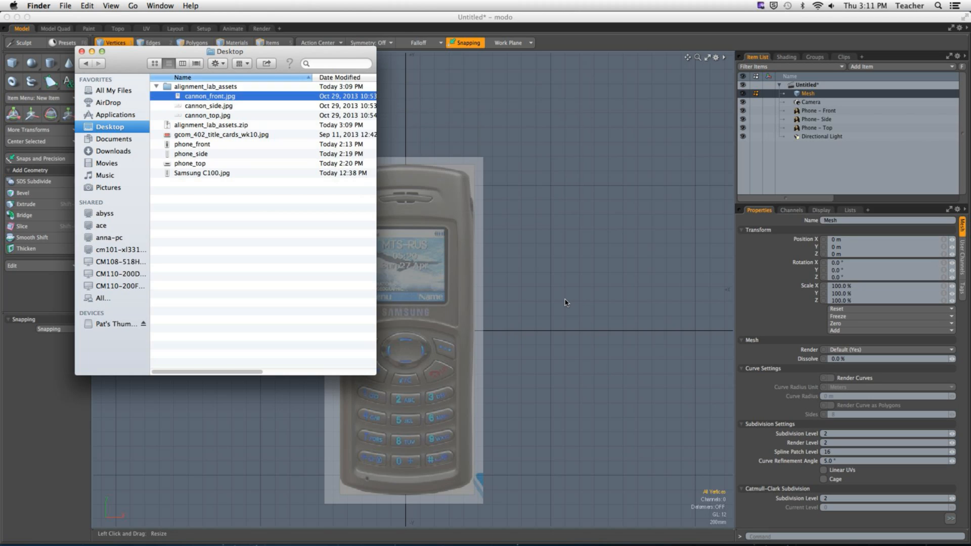
Return to modo and frame the phone's front reference image larger in the Front view.
left_click(565, 302)
left_click_drag(434, 276, 424, 249, "alt")
scroll(419, 269, "up", 3)
left_click_drag(413, 290, 436, 259, "alt+shift")
scroll(435, 266, "down", 1)
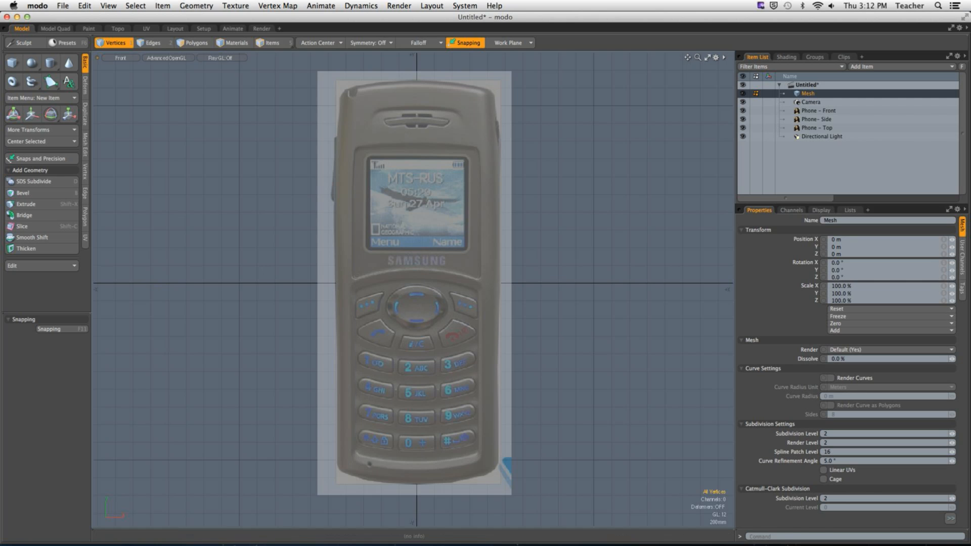
Switch to Highlight and annotate the phone's lower-right corner with a freehand curve and its right side with a straight line.
mouse_move(728, 538)
left_click(761, 529)
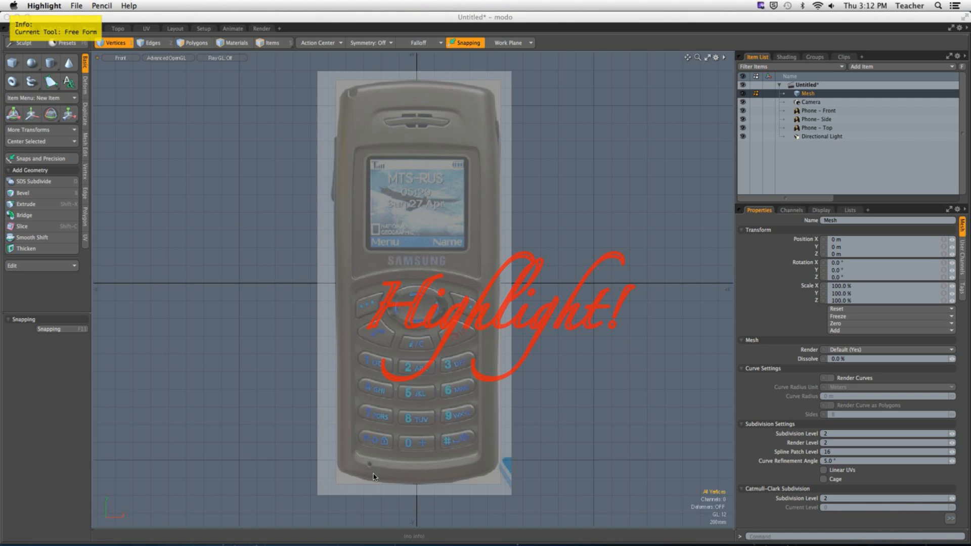
key("l")
mouse_move(499, 413)
left_mouse_down("shift")
mouse_move(499, 465)
mouse_move(411, 487)
left_mouse_up("shift")
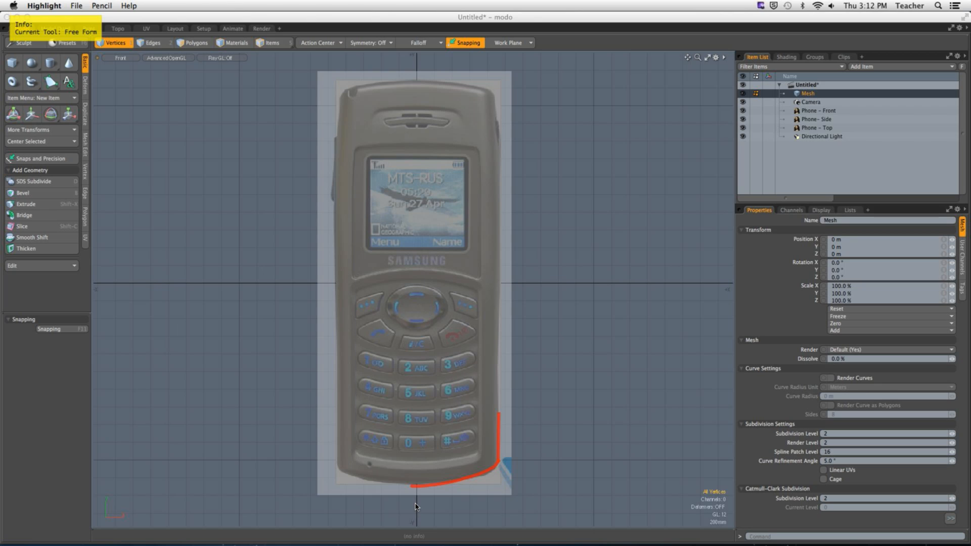
key("l")
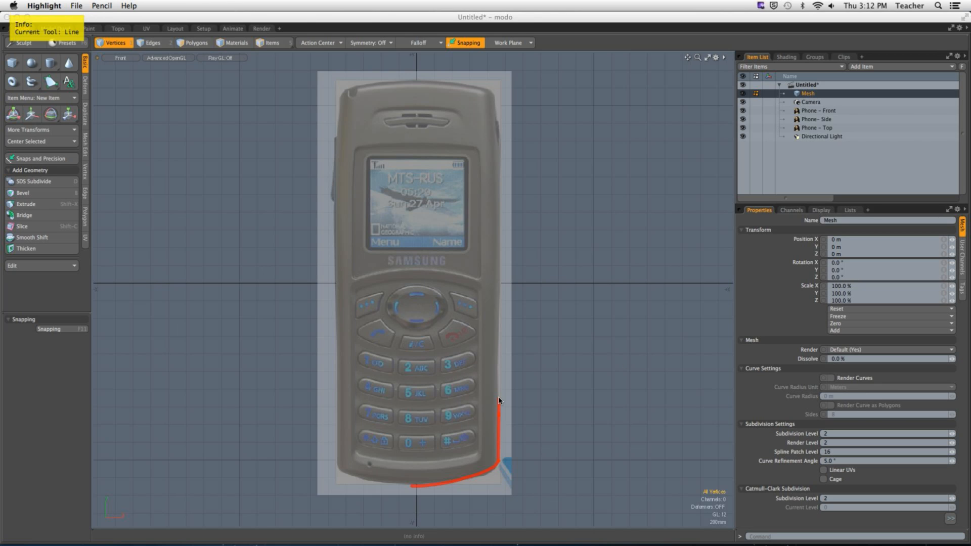
left_click_drag(498, 401, 503, 151)
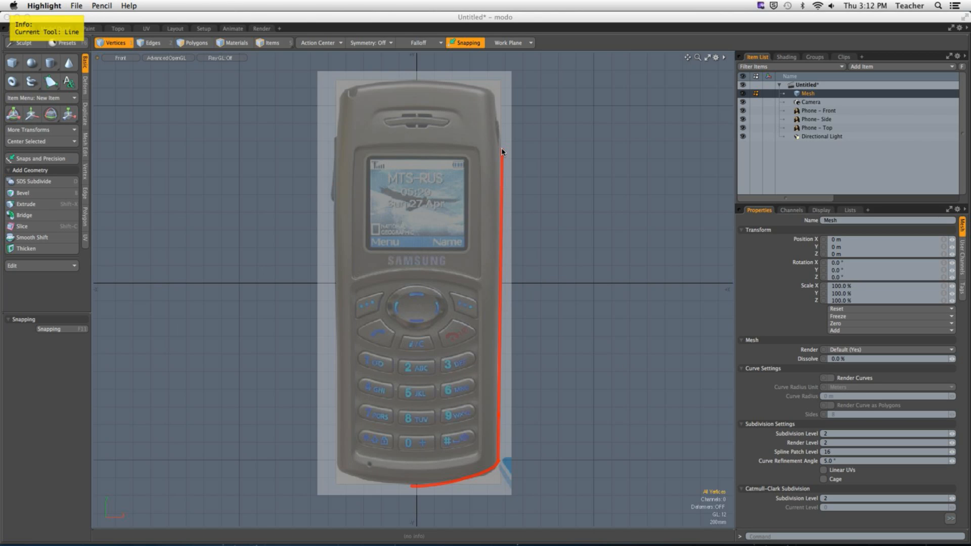
Extend the outline annotation with a straight line up the phone's upper-right edge and a freehand curve along the top edge to the centre.
key("f")
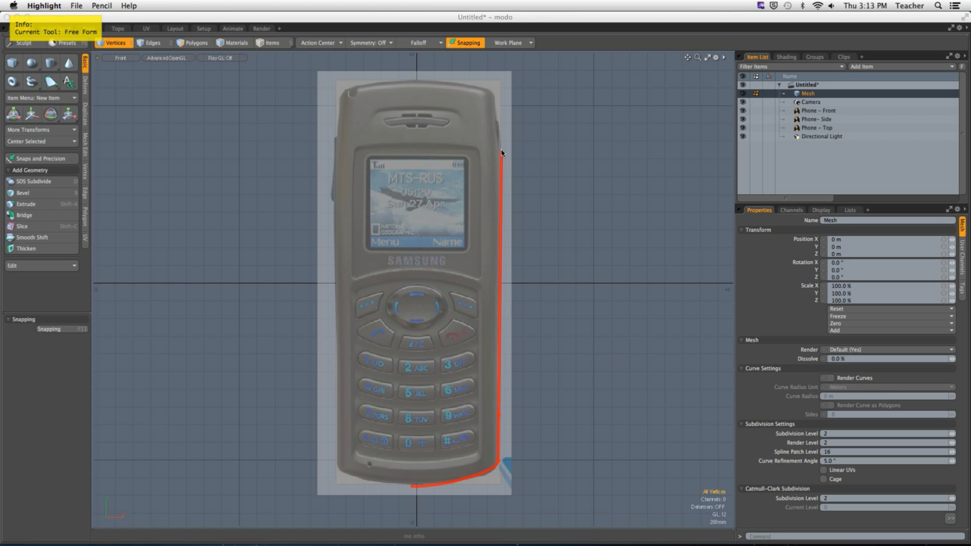
key("l")
key("f")
key("l")
left_click_drag(502, 149, 495, 97)
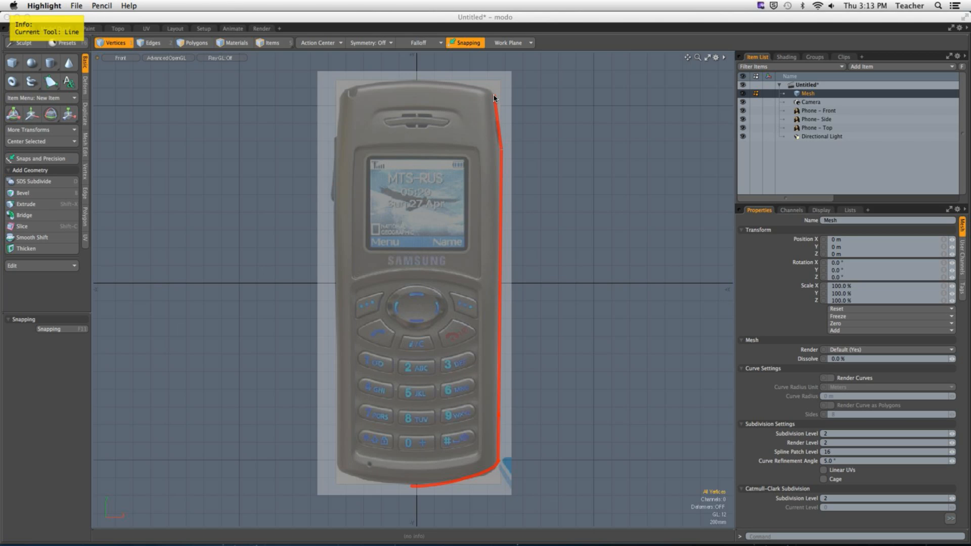
key("f")
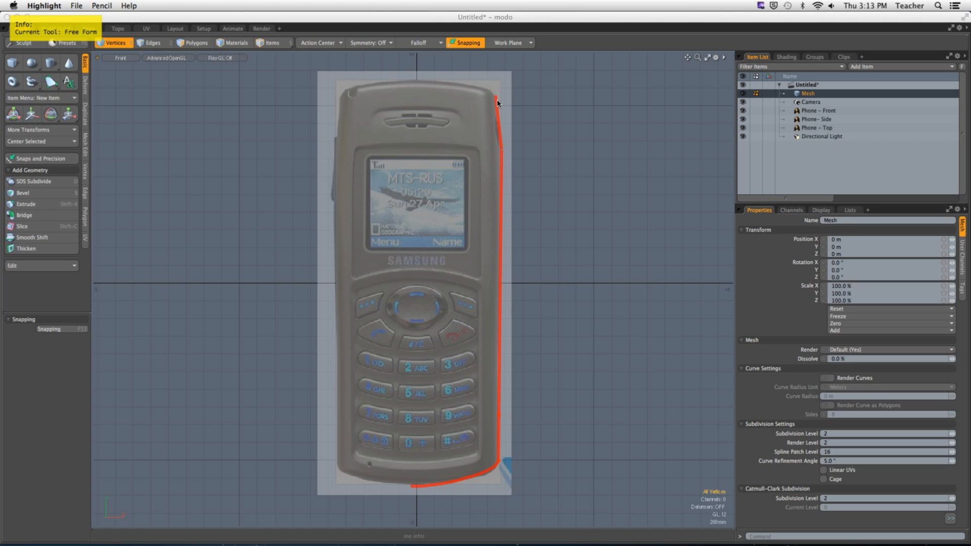
left_click_drag(490, 95, 412, 79)
Draw a straight vertical annotation line through the phone's centre over the full height of the view.
key("l")
mouse_move(417, 54)
left_mouse_down()
mouse_move(404, 403)
mouse_move(418, 526)
left_mouse_up()
key("f")
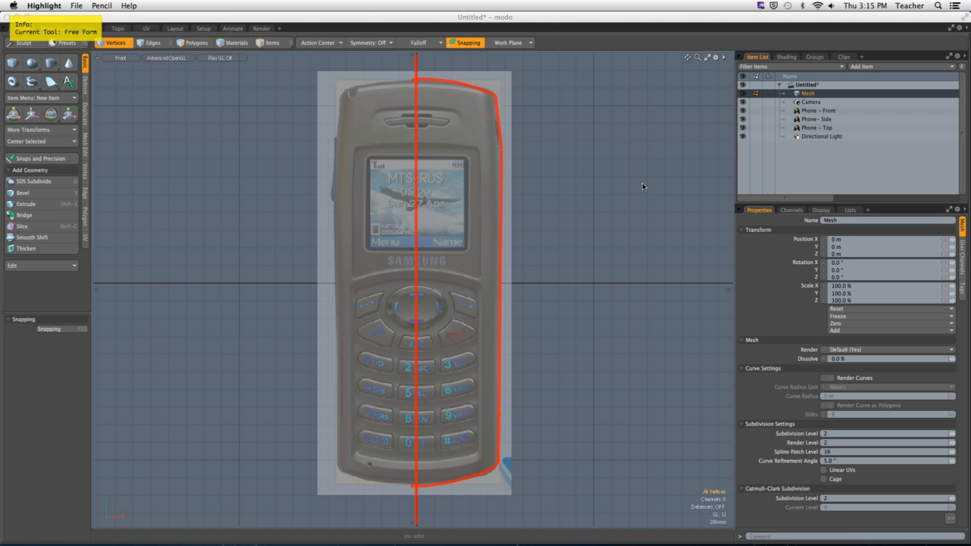
Draw three arrows pointing at the phone's right half and a freehand zigzag down the area beside its left half.
key("a")
left_click_drag(652, 180, 527, 183)
left_click_drag(686, 298, 540, 315)
left_click_drag(629, 423, 582, 428)
key("f")
mouse_move(106, 74)
left_mouse_down()
mouse_move(235, 71)
mouse_move(321, 268)
mouse_move(310, 455)
mouse_move(218, 539)
left_mouse_up()
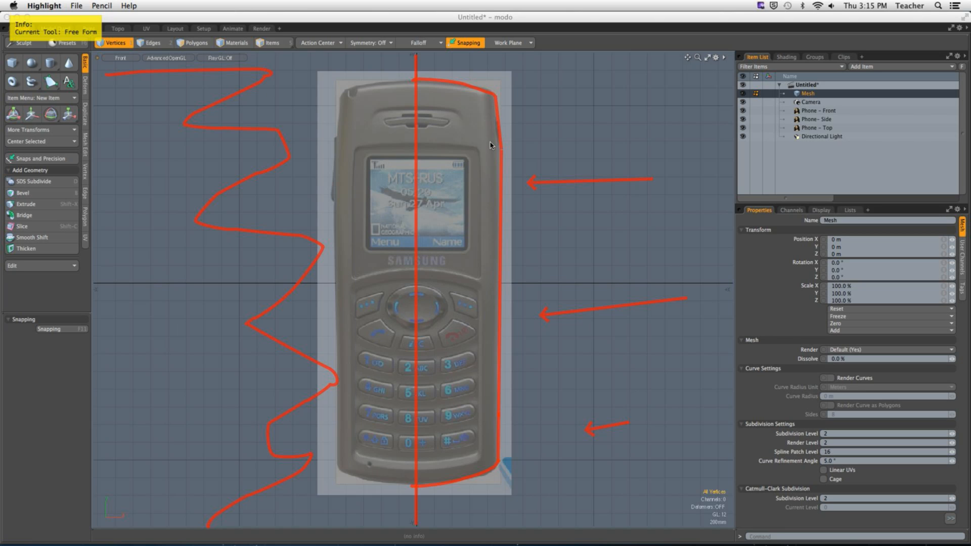
Circle the bend in the phone's right edge above the screen and draw a straight horizontal line from it to the centre line.
left_click_drag(505, 147, 506, 147)
key("l")
left_click_drag(503, 149, 415, 148)
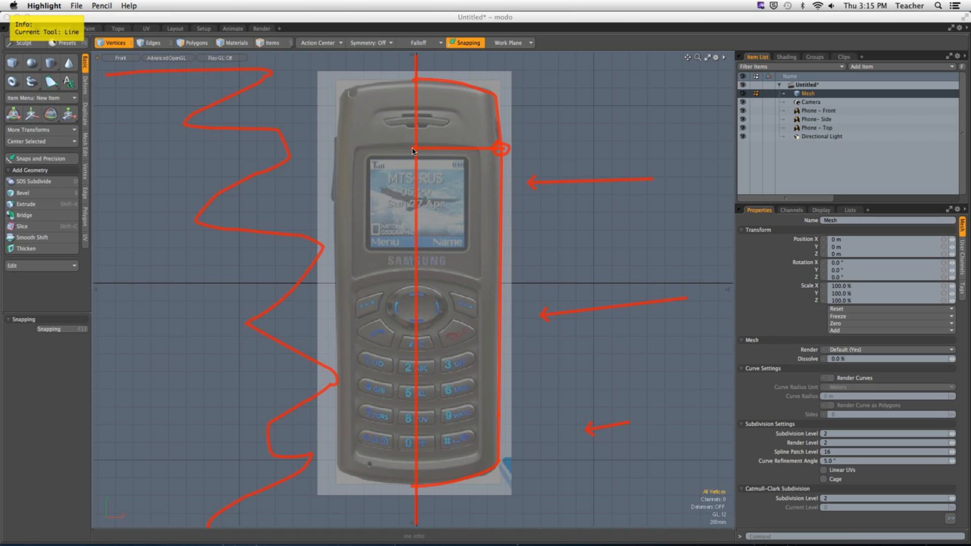
key("f")
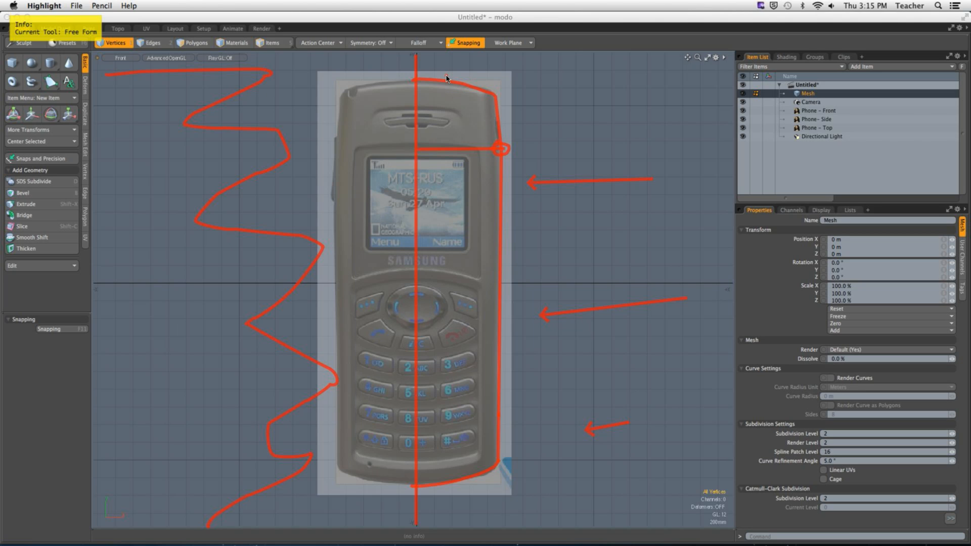
Circle two points on the top edge's right half and draw a straight vertical line from each down to the bottom edge.
mouse_move(448, 76)
left_mouse_down()
mouse_move(481, 92)
mouse_move(474, 81)
left_mouse_up()
key("l")
key("f")
key("l")
left_click_drag(447, 82, 448, 482)
key("f")
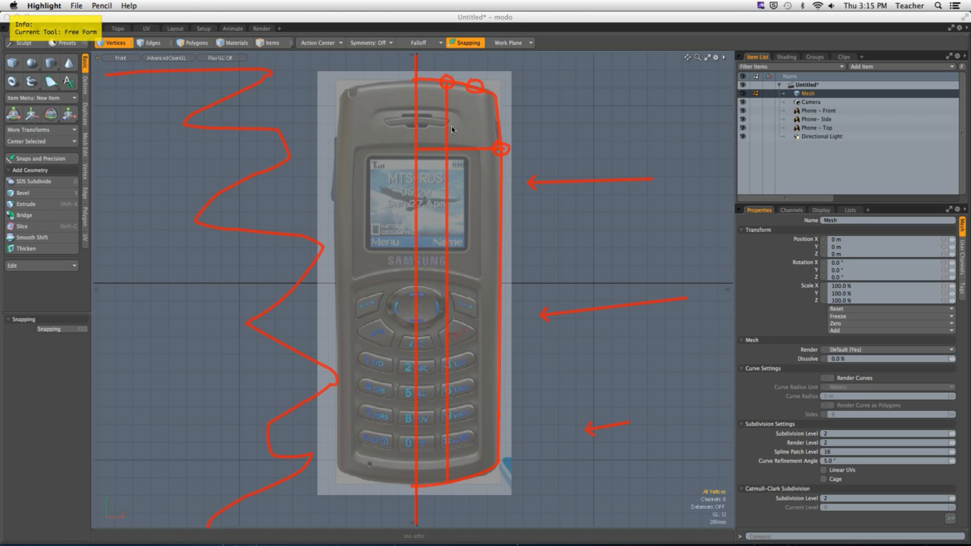
key("l")
mouse_move(475, 85)
left_mouse_down()
mouse_move(460, 354)
mouse_move(473, 479)
left_mouse_up()
key("f")
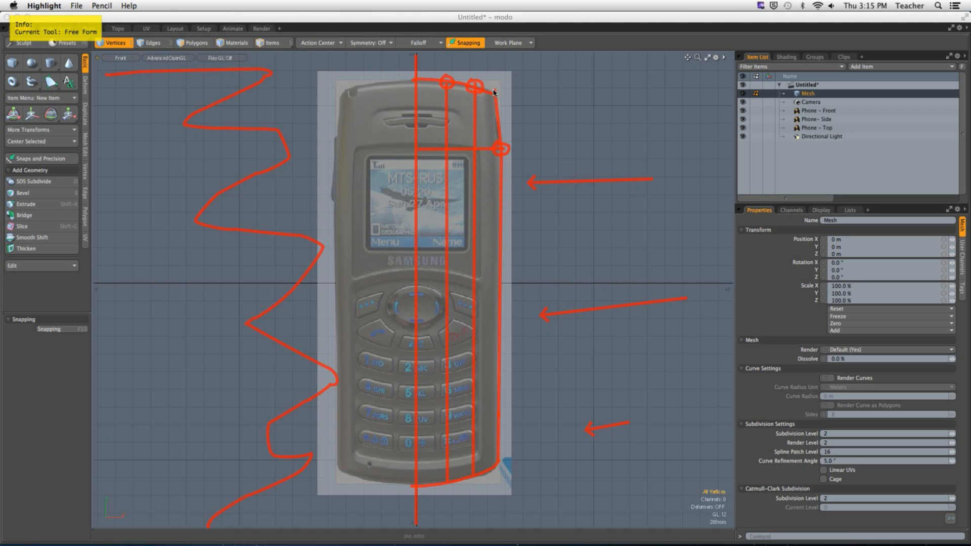
Mark the top-right corner and the points where the vertical lines meet the bottom edge, and exit Highlight to clear the annotations.
left_click_drag(495, 91, 496, 93)
mouse_move(447, 485)
left_mouse_down()
mouse_move(448, 475)
mouse_move(473, 471)
left_mouse_up()
key("Escape")
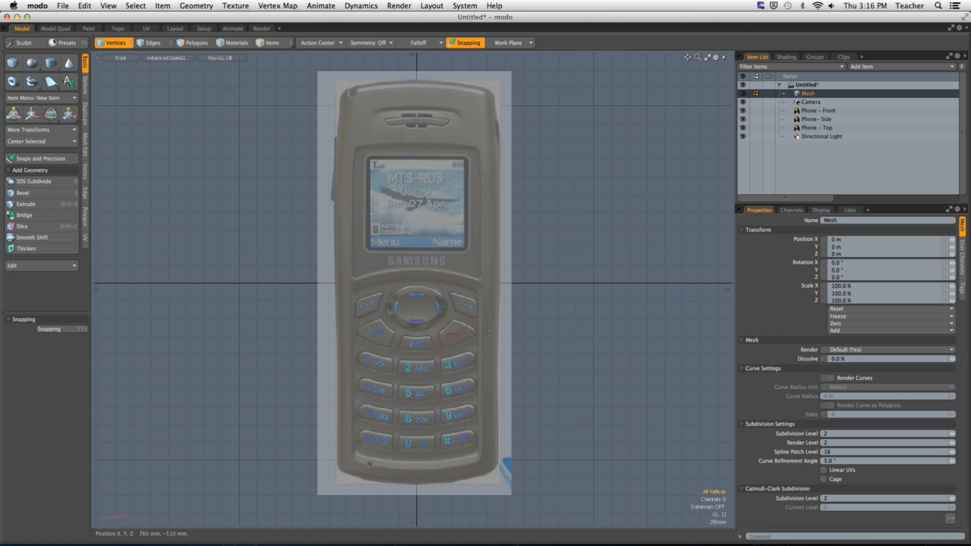
Reopen Highlight and trace the phone's right side with a straight line and its lower-right corner with a curve to the bottom centre.
mouse_move(593, 545)
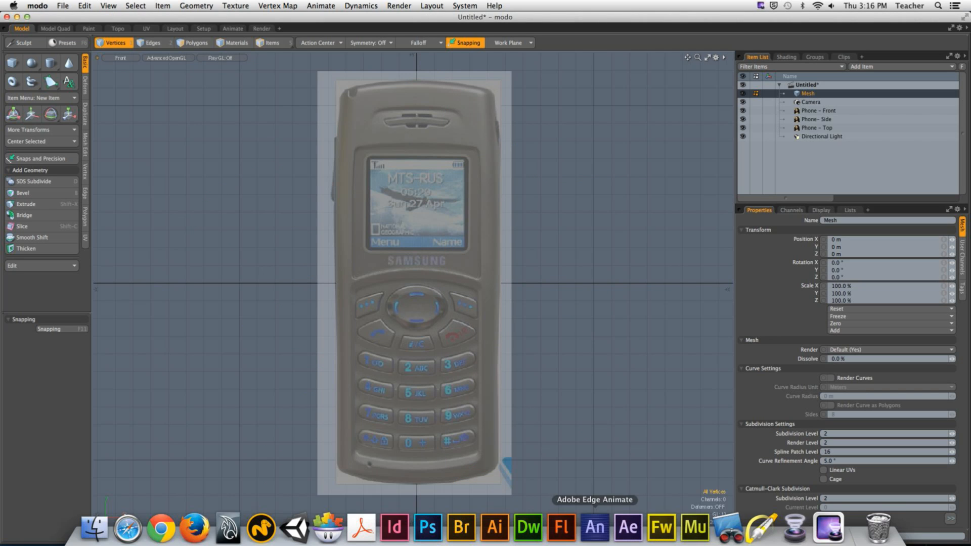
left_click(761, 527)
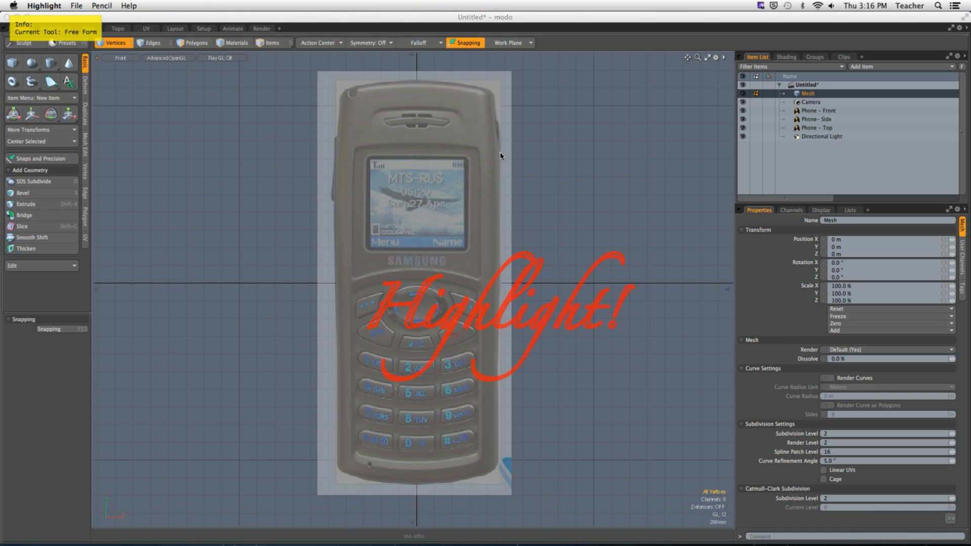
key("l")
mouse_move(500, 146)
left_mouse_down()
mouse_move(501, 470)
mouse_move(500, 461)
mouse_move(462, 488)
mouse_move(421, 491)
left_mouse_up()
key("f")
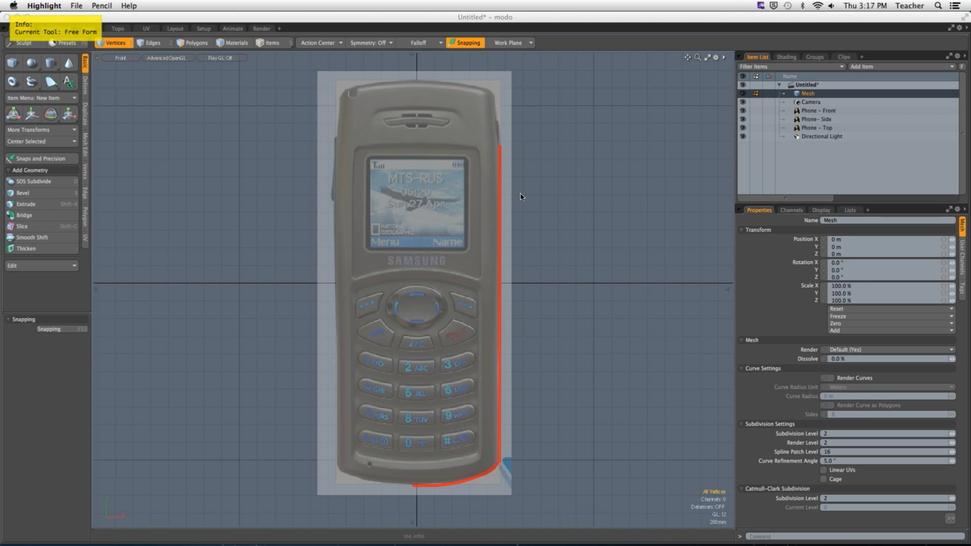
Draw an inner contour parallel to the outline, running down beside the screen and keypad and curving along the bottom to the centre.
key("l")
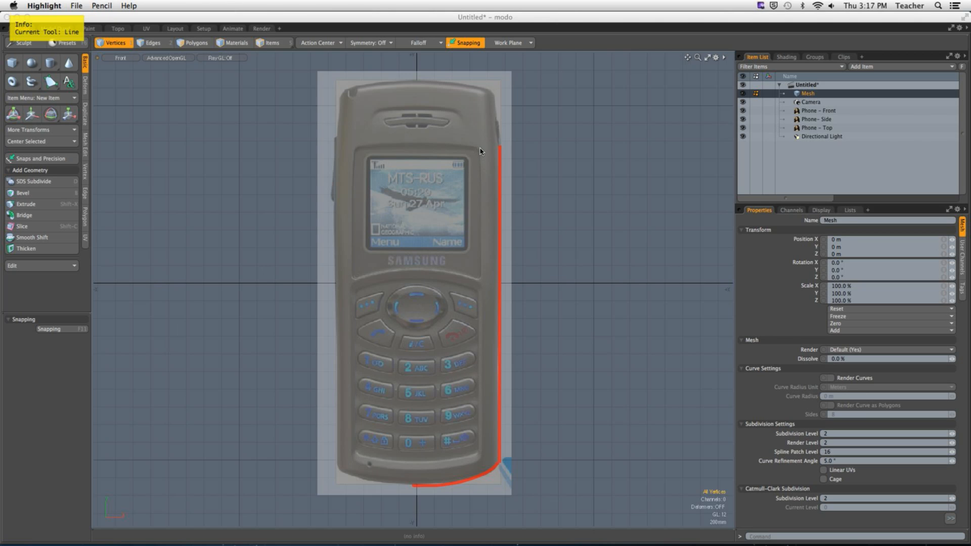
key("f")
key("l")
left_click_drag(479, 151, 480, 459)
key("f")
key("l")
key("f")
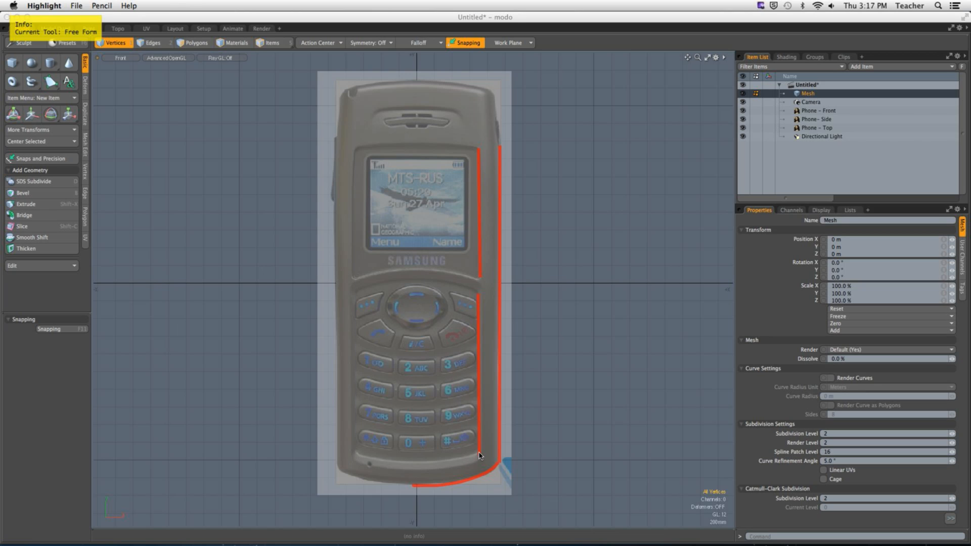
left_click_drag(480, 455, 479, 464)
left_click_drag(417, 470, 481, 459)
key("l")
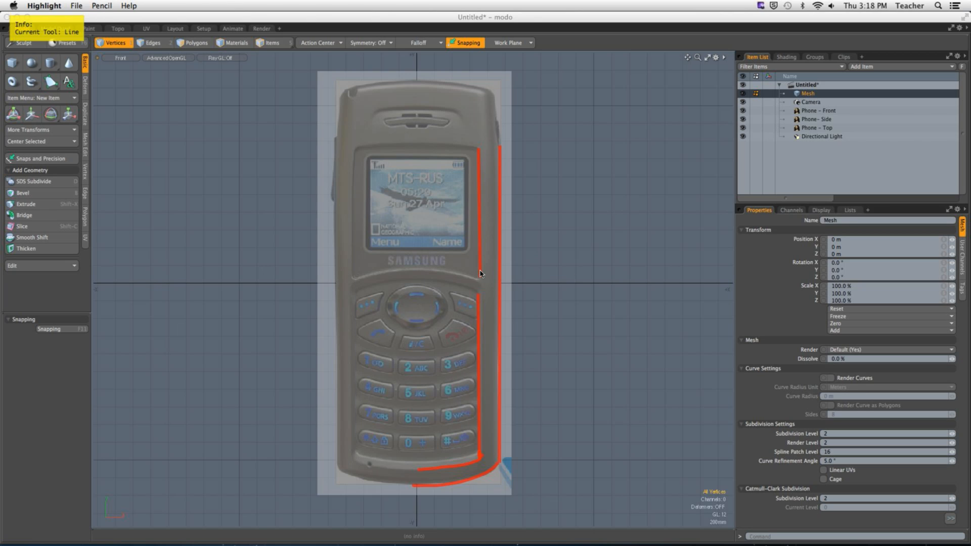
key("f")
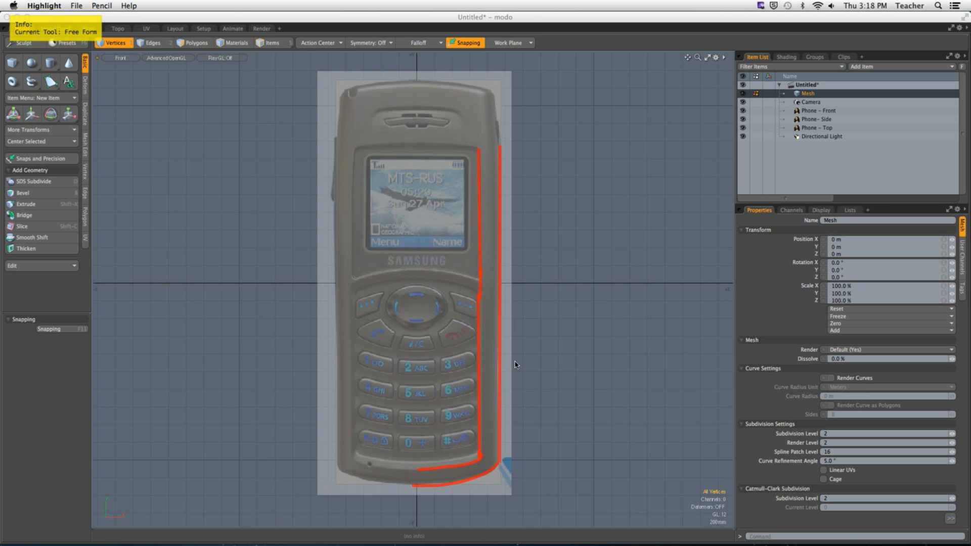
Divide the strip between the inner and outer contours into a row of quads with short freehand cross lines, including the bottom corner.
left_click_drag(479, 150, 500, 148)
left_click_drag(480, 194, 498, 194)
left_click_drag(480, 238, 499, 238)
left_click_drag(480, 270, 500, 270)
left_click_drag(480, 312, 500, 312)
left_click_drag(482, 355, 500, 355)
left_click_drag(480, 399, 499, 400)
left_click_drag(480, 438, 500, 436)
mouse_move(469, 465)
left_mouse_down()
mouse_move(470, 479)
mouse_move(420, 483)
left_mouse_up()
left_click_drag(481, 458, 498, 463)
Sketch a square-cornered L-shaped strip right of the phone from two long vertical and two horizontal lines that cross at the corner.
key("l")
left_click_drag(616, 163, 621, 461)
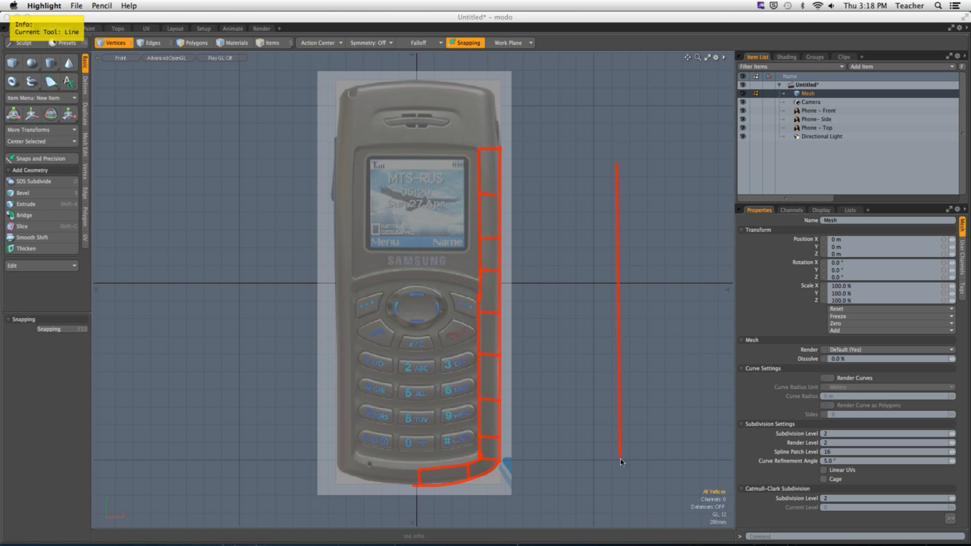
left_click_drag(653, 163, 639, 436)
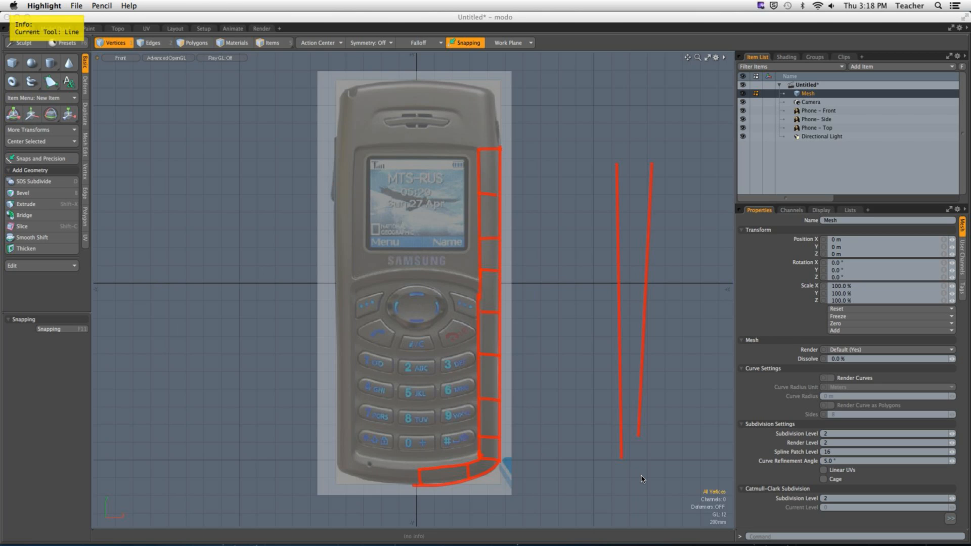
left_click_drag(642, 479, 657, 459)
key("f")
key("l")
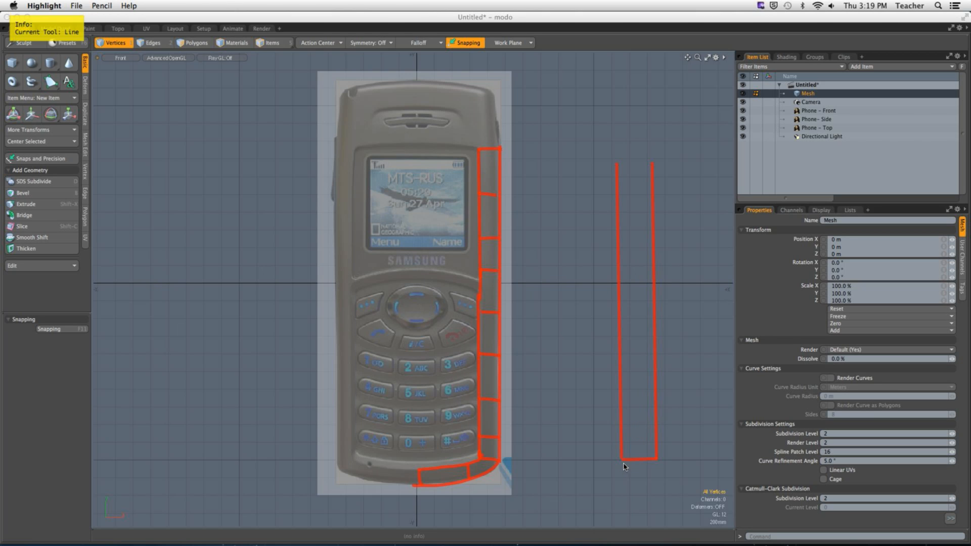
key("f")
key("l")
mouse_move(621, 461)
left_mouse_down()
mouse_move(526, 463)
mouse_move(658, 487)
left_mouse_up()
left_click_drag(622, 460, 623, 489)
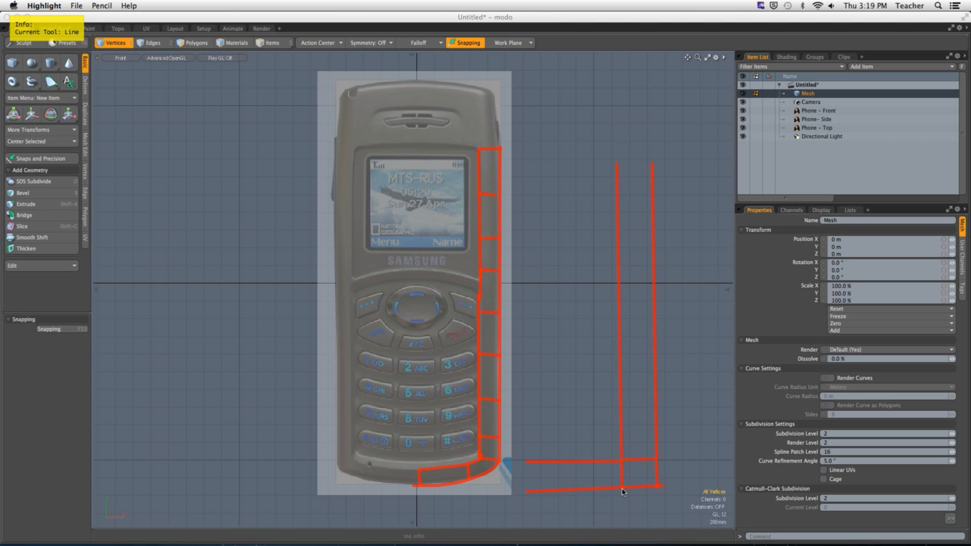
key("f")
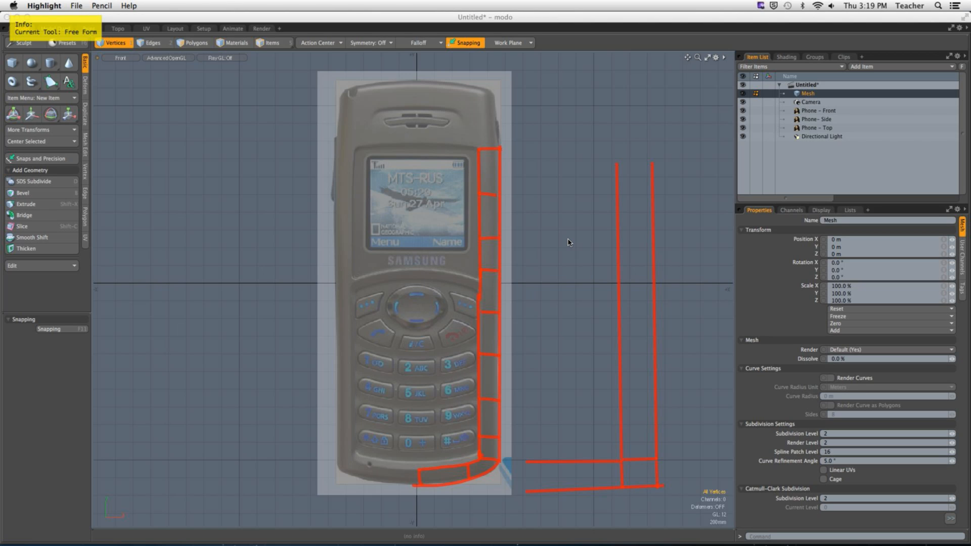
Sketch a second L-shaped strip between the phone and the first one, with a diagonal polygon turning its corner.
key("l")
mouse_move(579, 151)
left_mouse_down()
mouse_move(581, 405)
mouse_move(545, 433)
left_mouse_up()
key("f")
key("l")
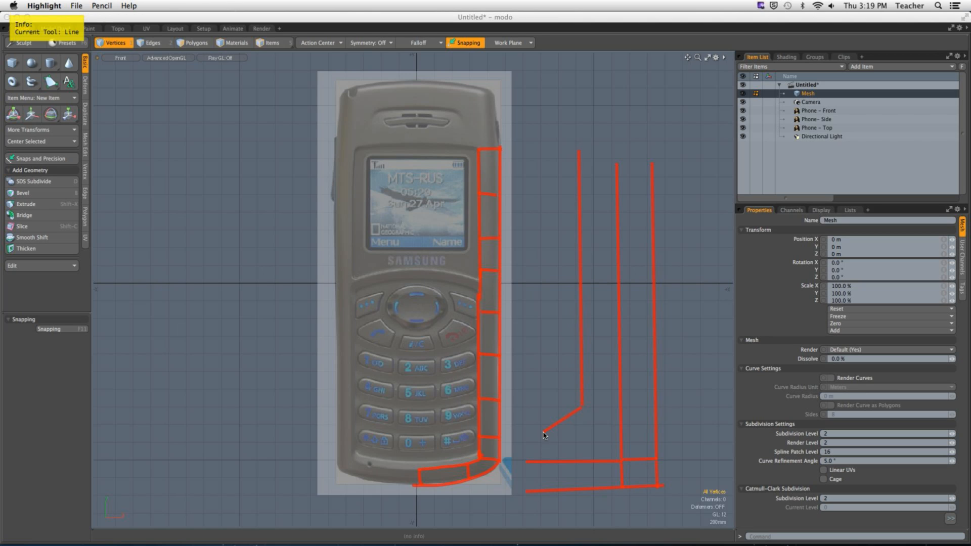
key("f")
mouse_move(554, 388)
left_mouse_down("shift")
mouse_move(524, 409)
mouse_move(573, 398)
mouse_move(580, 406)
mouse_move(547, 147)
left_mouse_up("shift")
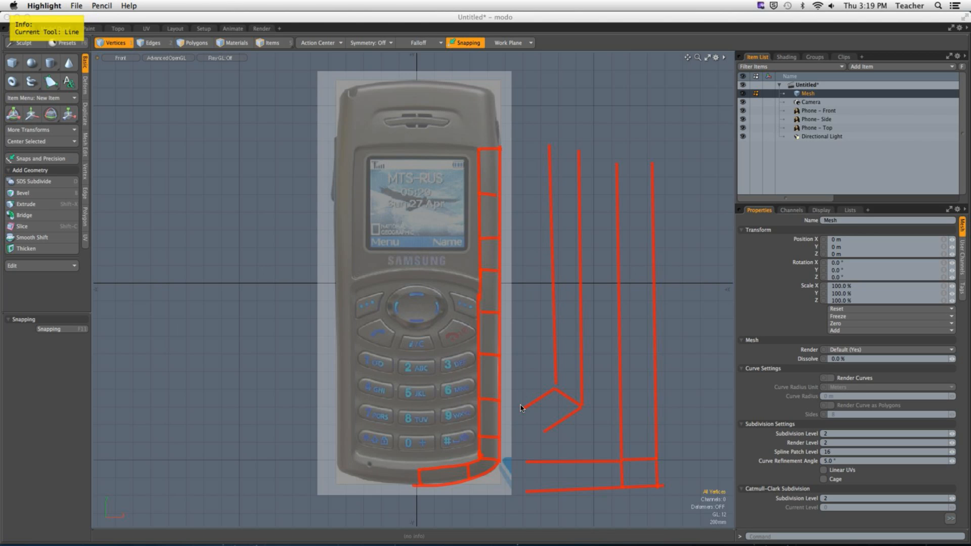
mouse_move(523, 409)
left_mouse_down()
mouse_move(504, 412)
mouse_move(513, 434)
mouse_move(501, 434)
mouse_move(522, 433)
left_mouse_up()
key("f")
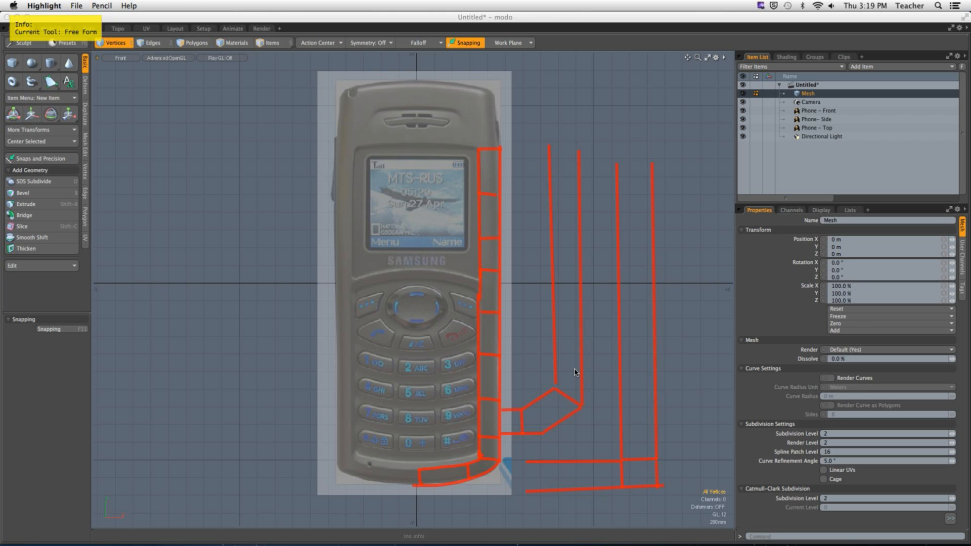
Fill both arms of the square-cornered strip with freehand zigzags, and exit Highlight to clear the annotations.
mouse_move(624, 170)
left_mouse_down()
mouse_move(636, 182)
mouse_move(629, 388)
mouse_move(638, 479)
left_mouse_up()
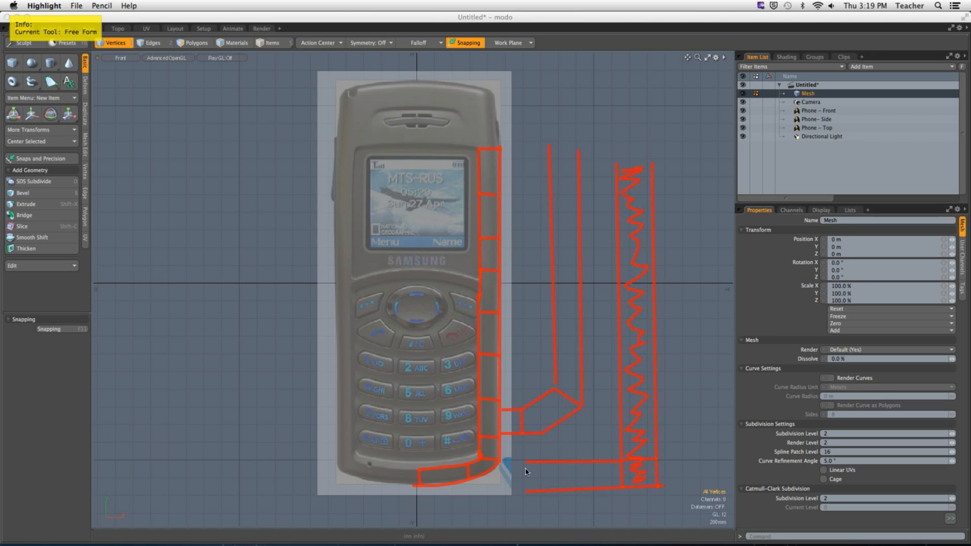
mouse_move(526, 471)
left_mouse_down()
mouse_move(532, 488)
mouse_move(622, 474)
mouse_move(595, 473)
mouse_move(591, 488)
left_mouse_up()
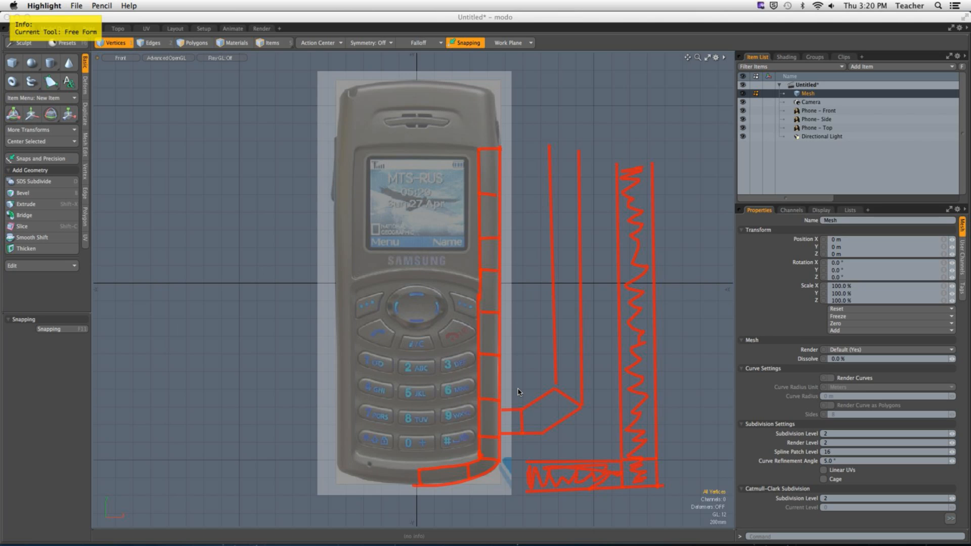
key("Escape")
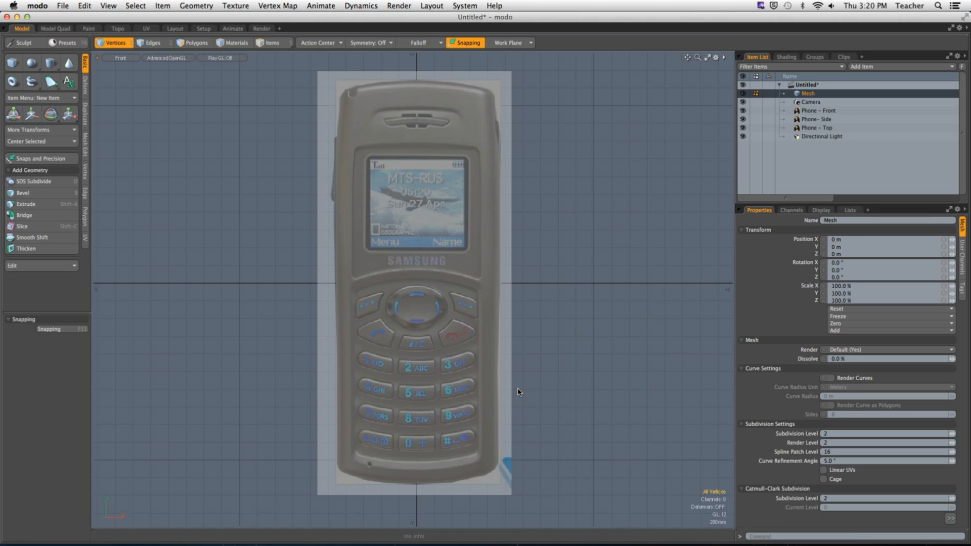
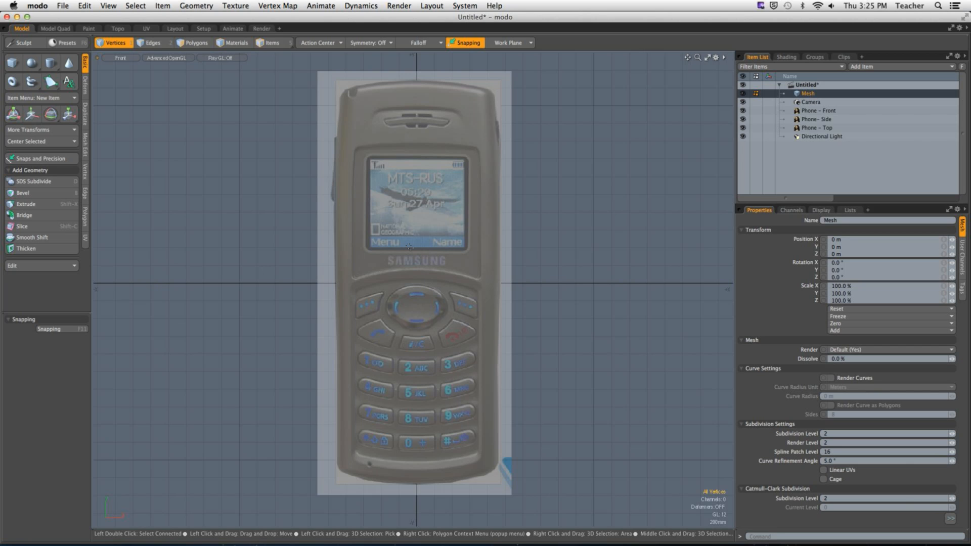
In the Perspective view, select the block's top and front polygons, loop-slice the block lengthwise at 50%, and clear the polygon selection.
key("ctrl+space")
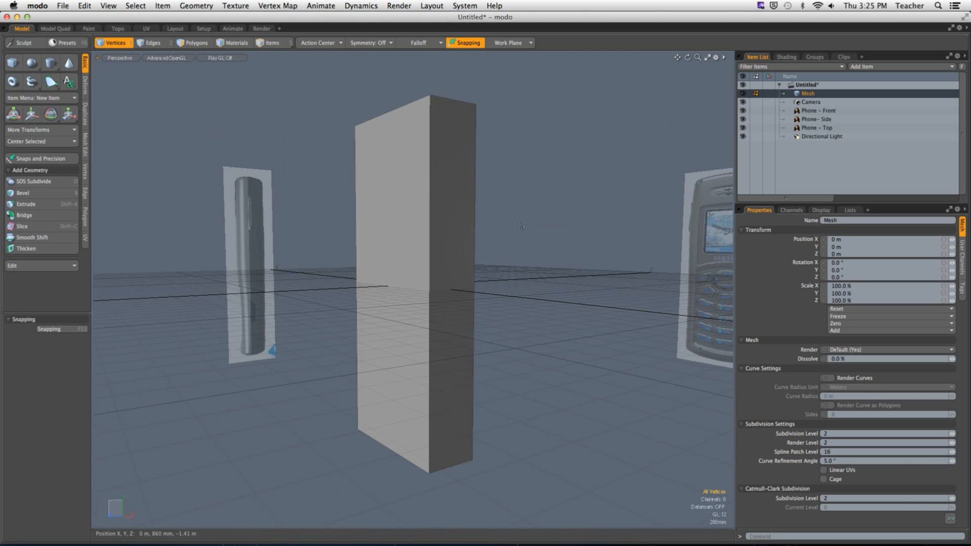
left_click_drag(520, 227, 501, 303, "alt")
key("3")
left_click(414, 139)
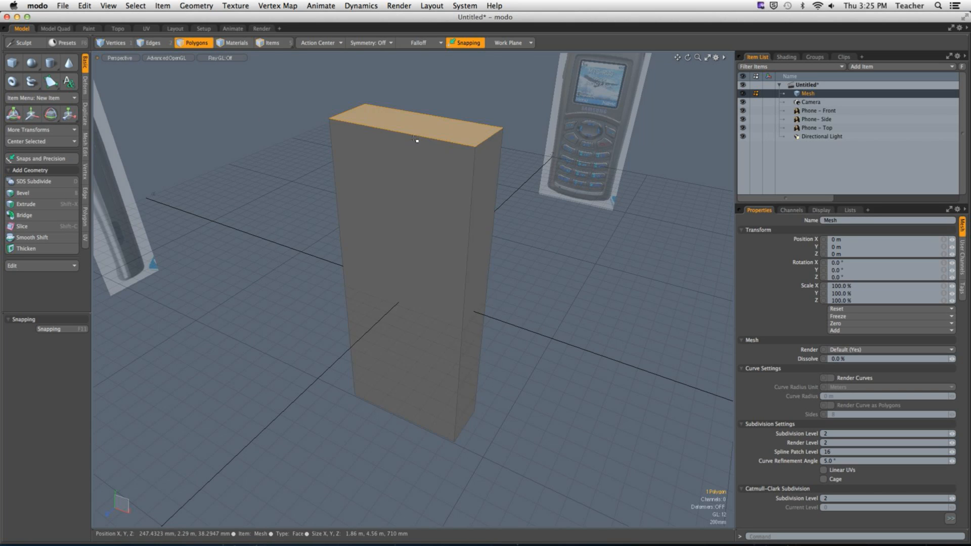
left_click(411, 162, "shift")
key("alt+c")
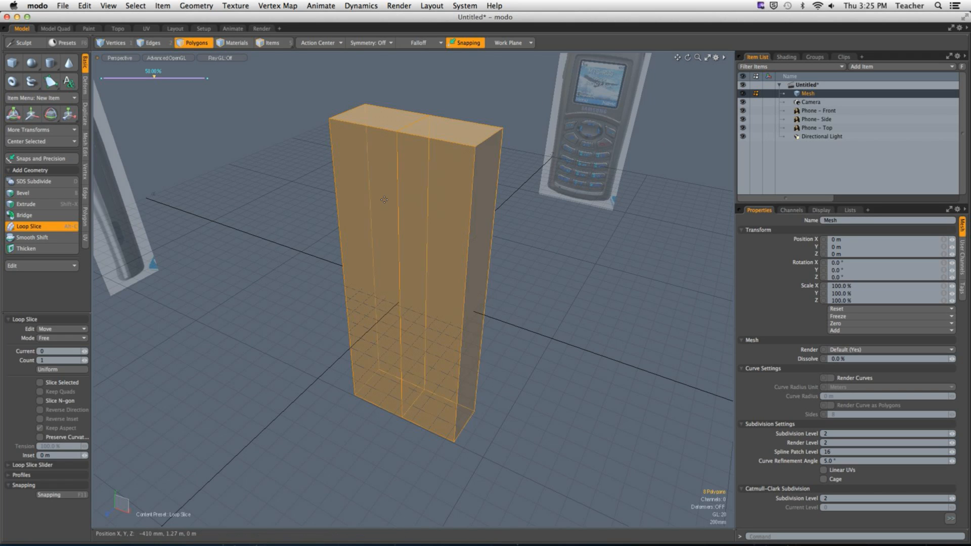
left_click_drag(384, 200, 438, 173, "alt")
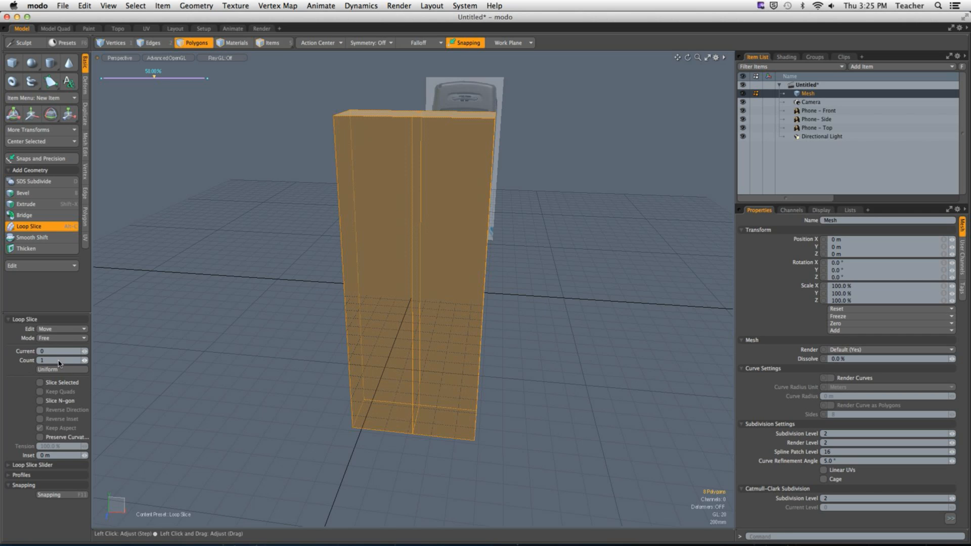
left_click(61, 337)
left_click(55, 346)
key("Escape")
key("Escape")
left_click_drag(316, 278, 410, 234, "alt")
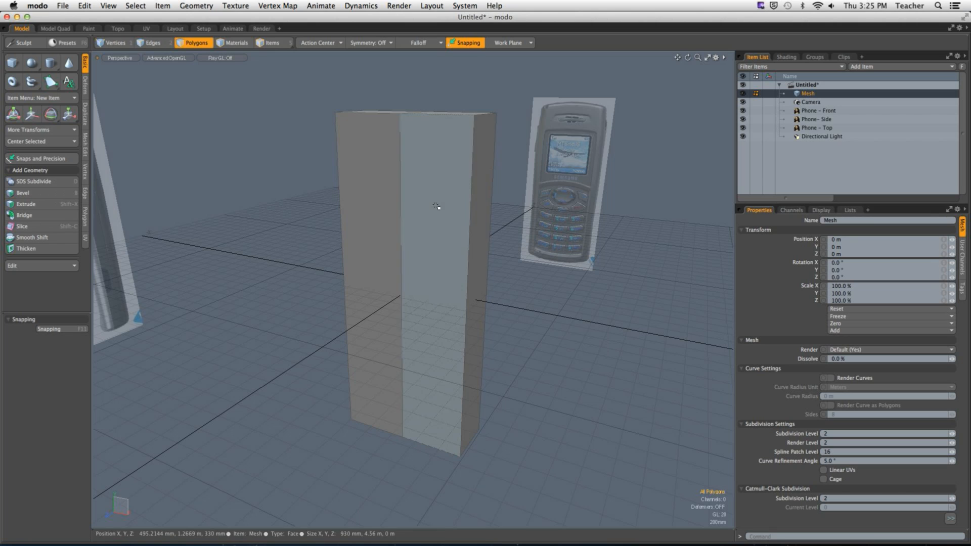
key("2")
key("3")
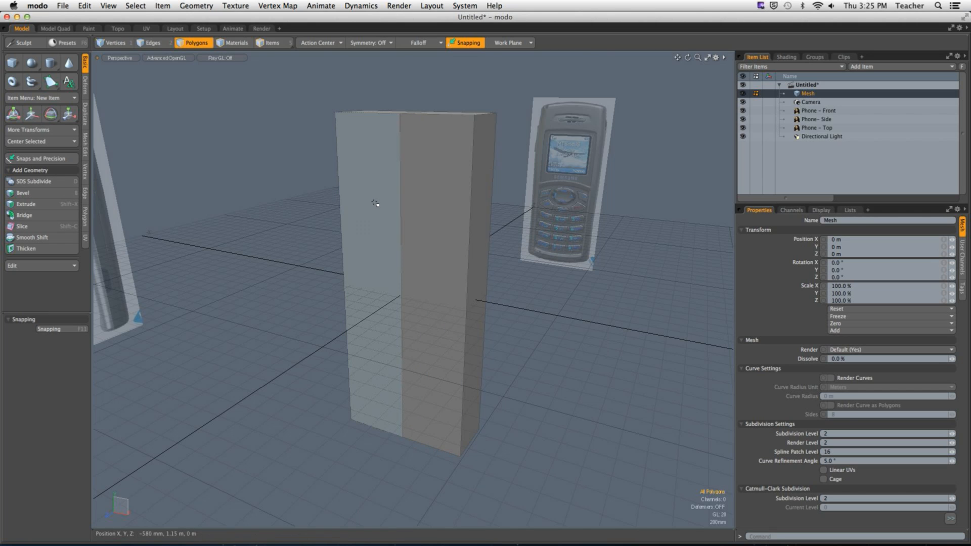
Select all the outer polygons of the block's half on one side of the centre cut and delete them.
left_click(375, 203)
left_click_drag(375, 204, 447, 253, "alt")
left_click(384, 173, "shift")
left_click(388, 223, "shift")
left_click(462, 247, "shift")
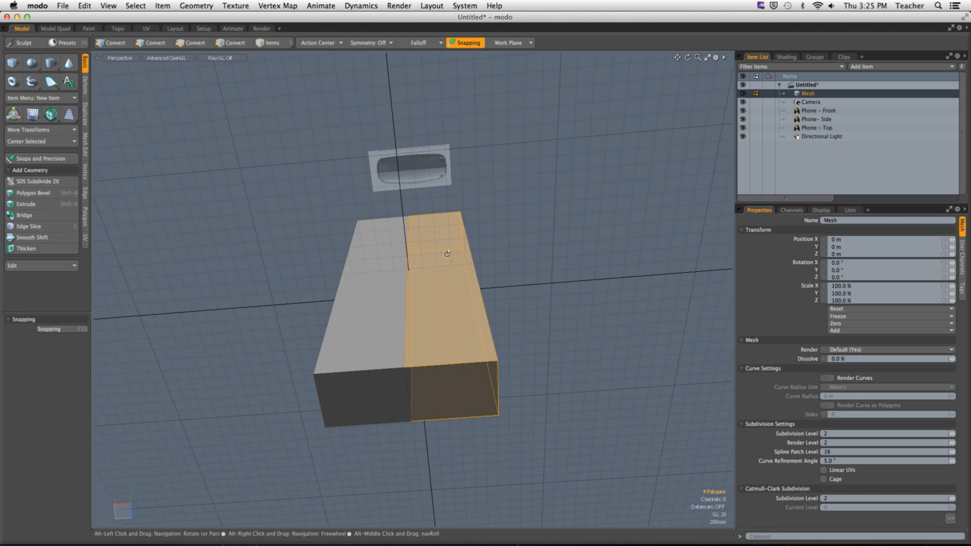
left_click(446, 379, "shift")
left_click_drag(447, 380, 207, 350, "alt")
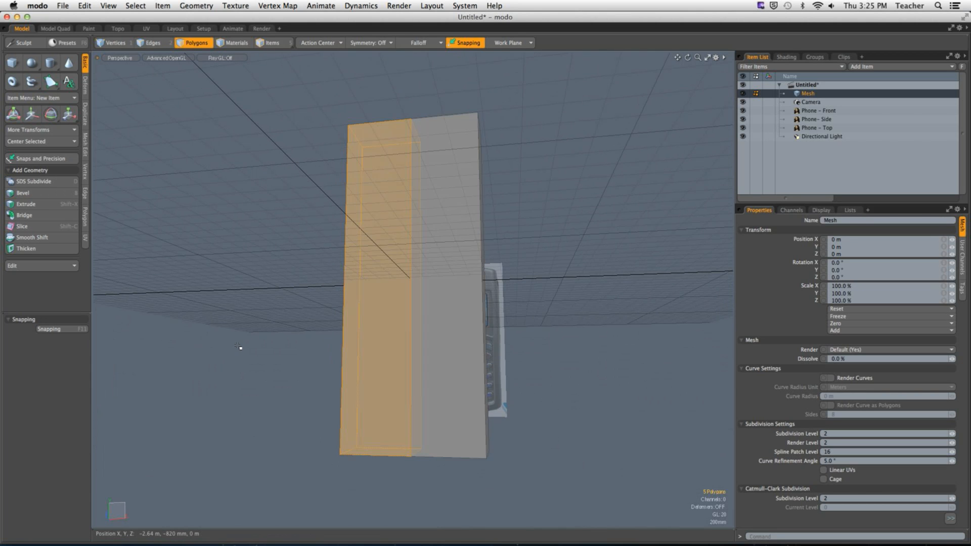
left_click(241, 343)
left_click_drag(355, 146, 396, 241, "alt")
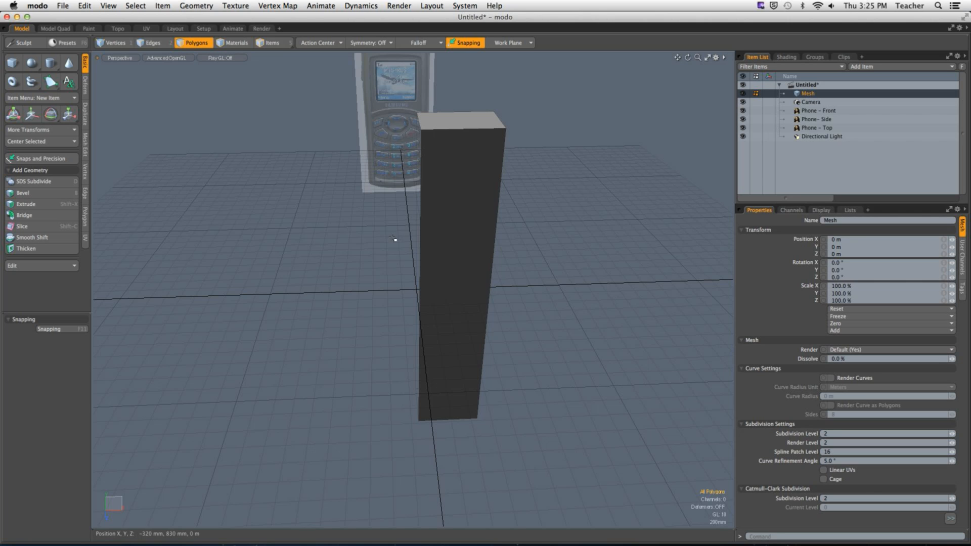
Hide the viewport's work plane and grid, and select the half-block's front polygon in the Front view.
key("o")
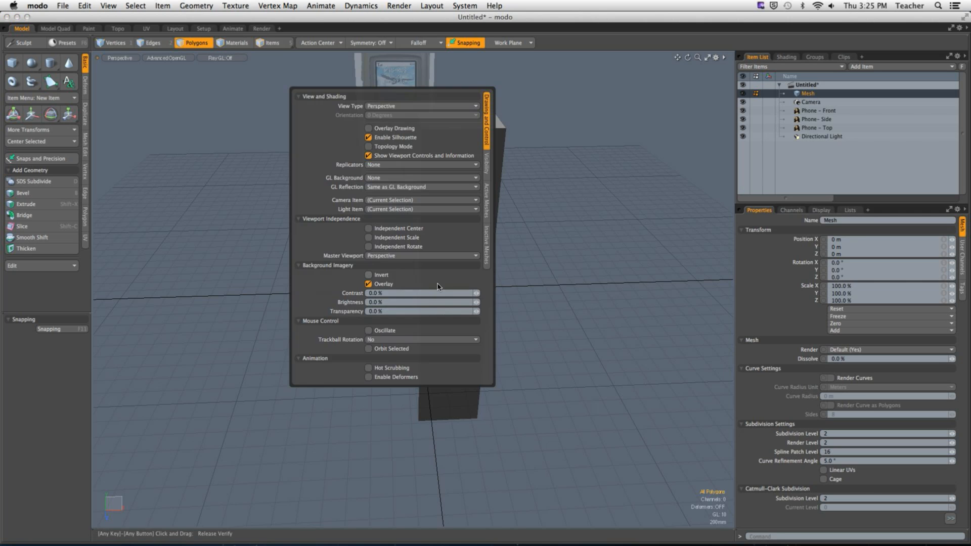
left_click(487, 177)
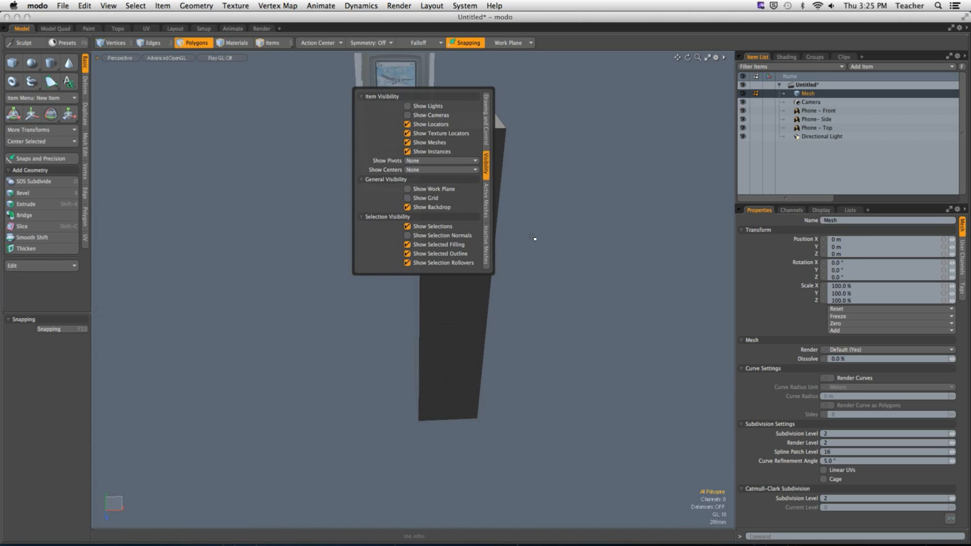
left_click_drag(542, 268, 475, 257, "alt")
key("KP_2")
left_click_drag(501, 309, 465, 277, "alt")
key("3")
left_click(431, 214)
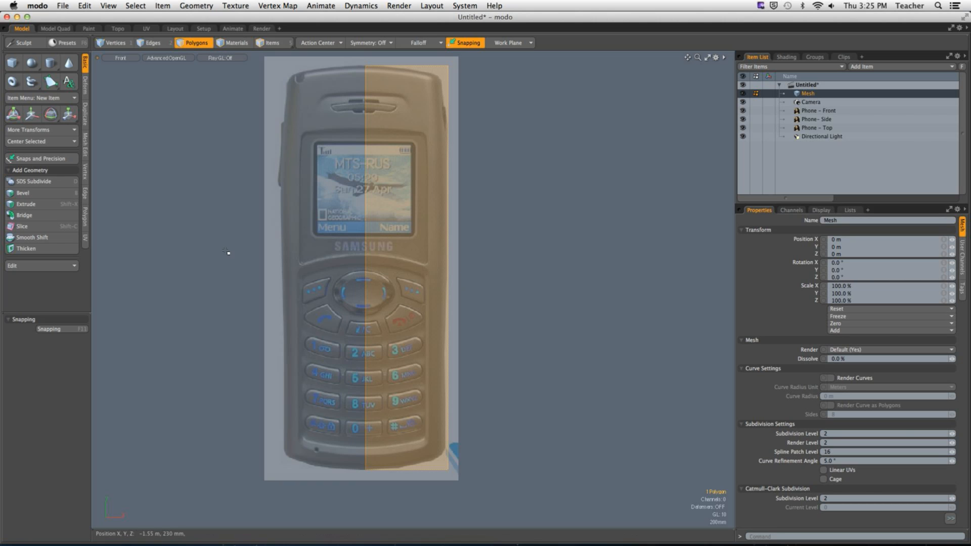
Select the four border edges around the half-block's open side, align them with the Set Position command, and clear the selection.
key("2")
left_click(365, 91)
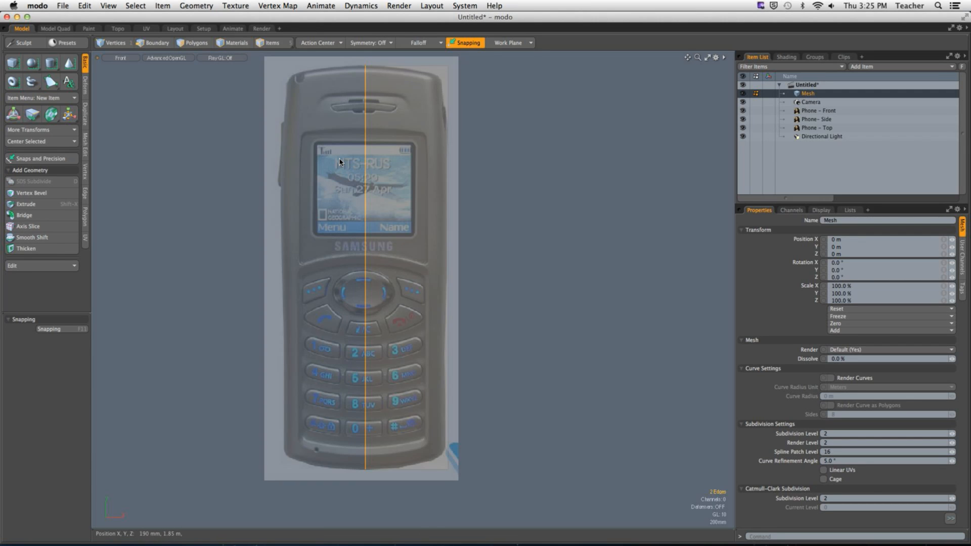
key("ctrl+space")
left_click(362, 152)
left_click_drag(362, 151, 499, 212, "alt")
left_click(385, 121, "shift")
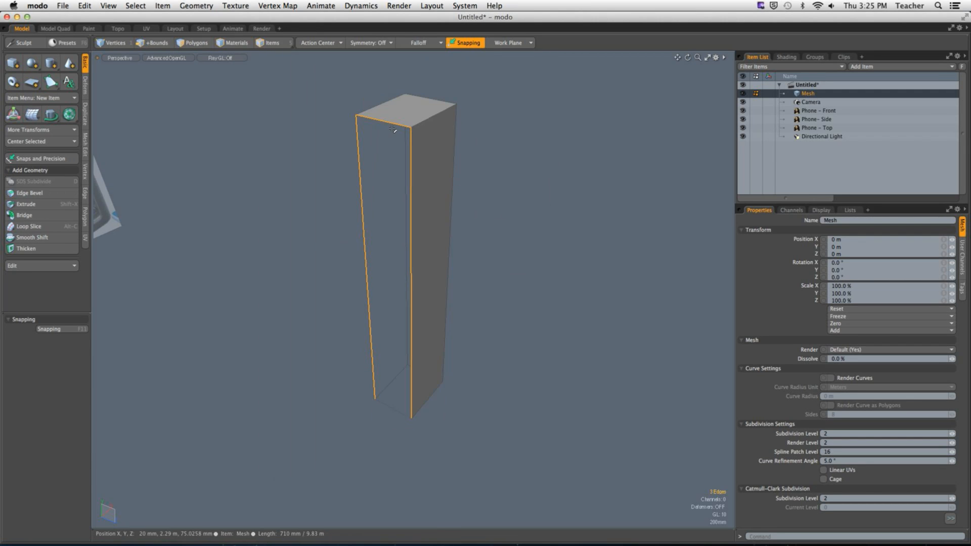
left_click_drag(371, 338, 407, 167, "alt+shift")
left_click(394, 364, "shift")
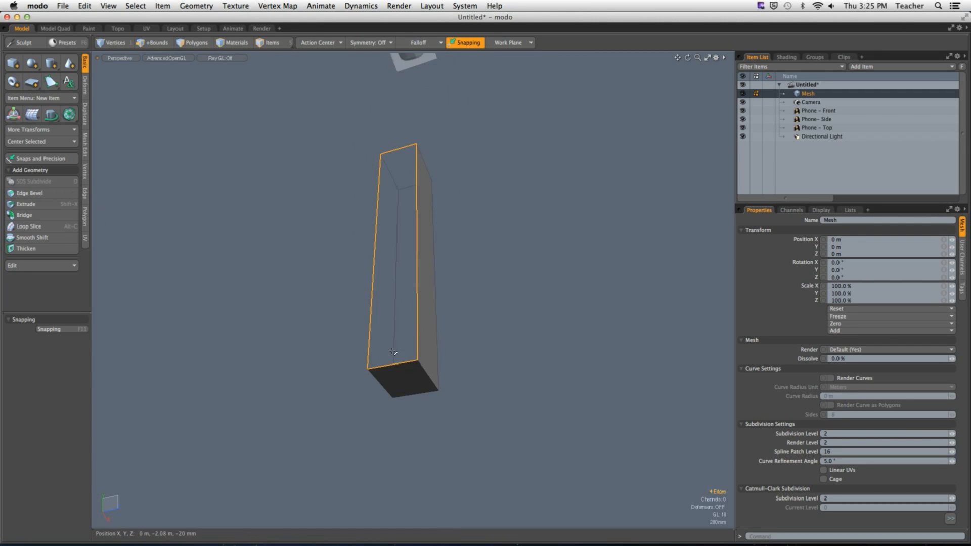
left_click_drag(394, 360, 252, 314, "alt")
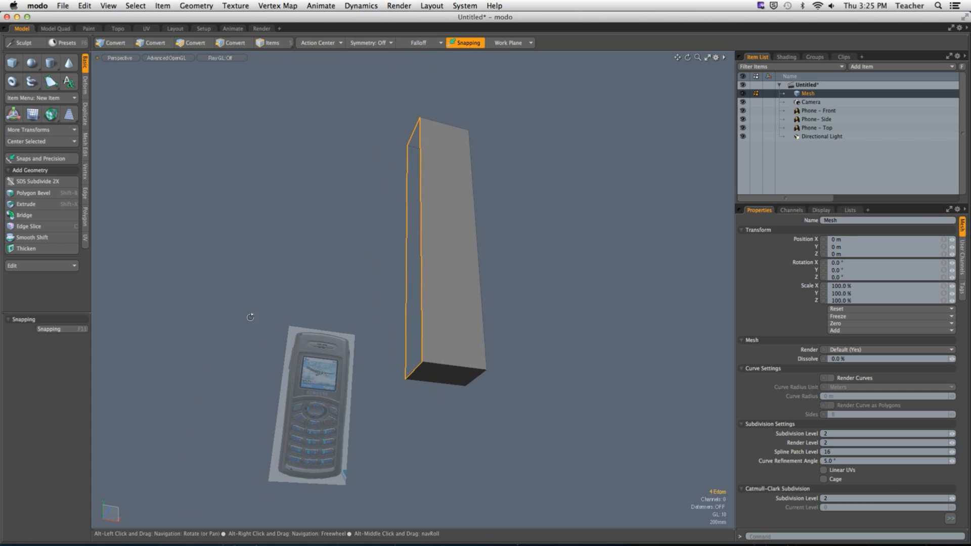
left_click(85, 180)
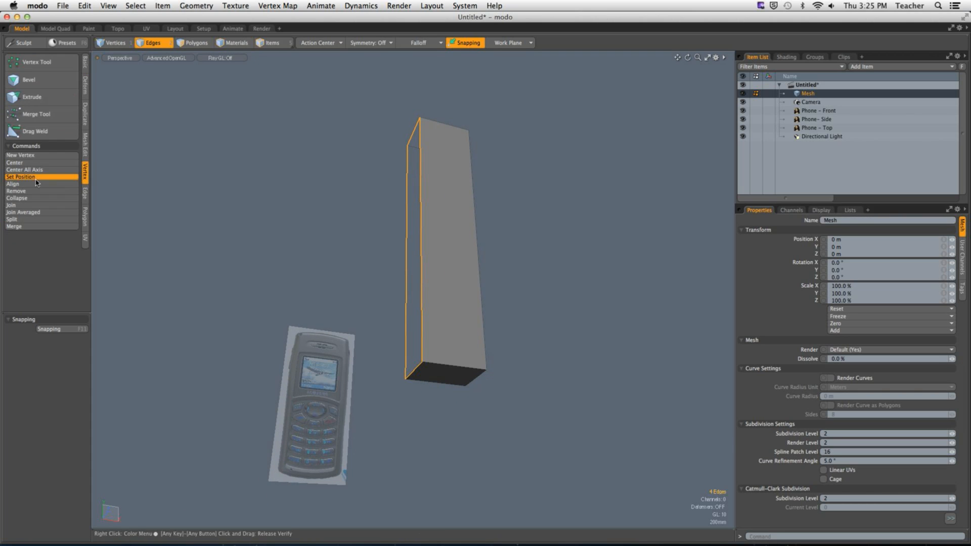
left_click(20, 177)
left_click_drag(785, 365, 344, 132)
left_click(489, 147)
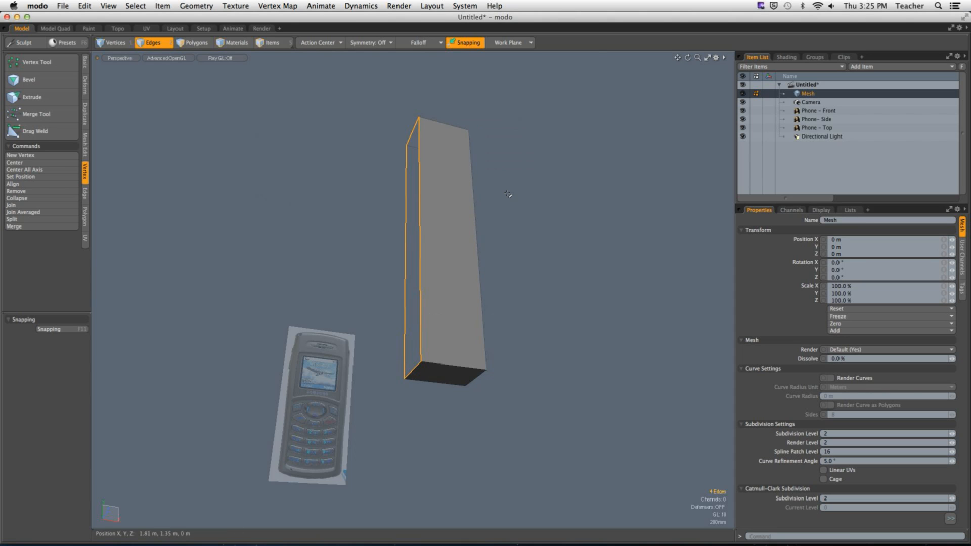
left_click(512, 195)
Check the half-block against the side and front phone references in the Right and Front views.
left_click_drag(511, 195, 449, 257, "alt")
key("ctrl+space")
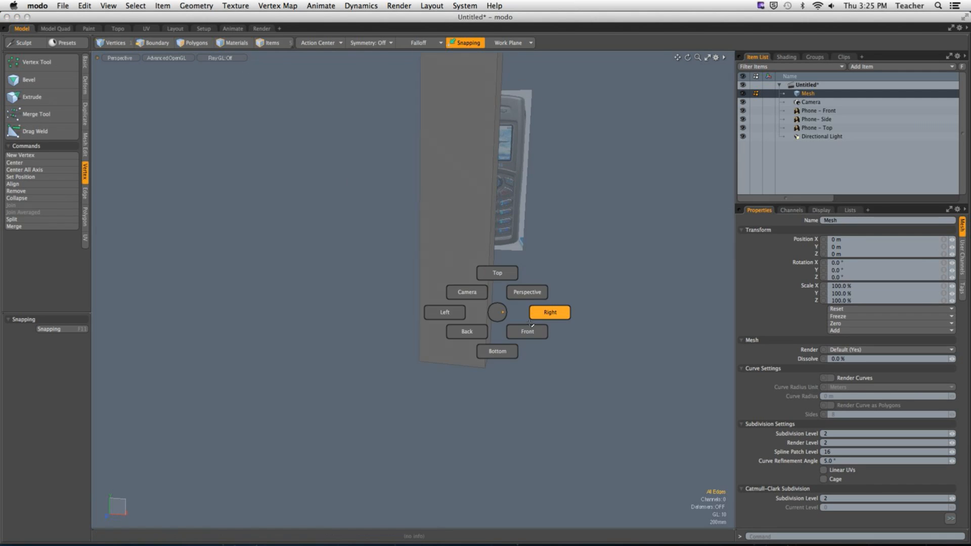
left_click(547, 313)
key("ctrl+space")
left_click(516, 387)
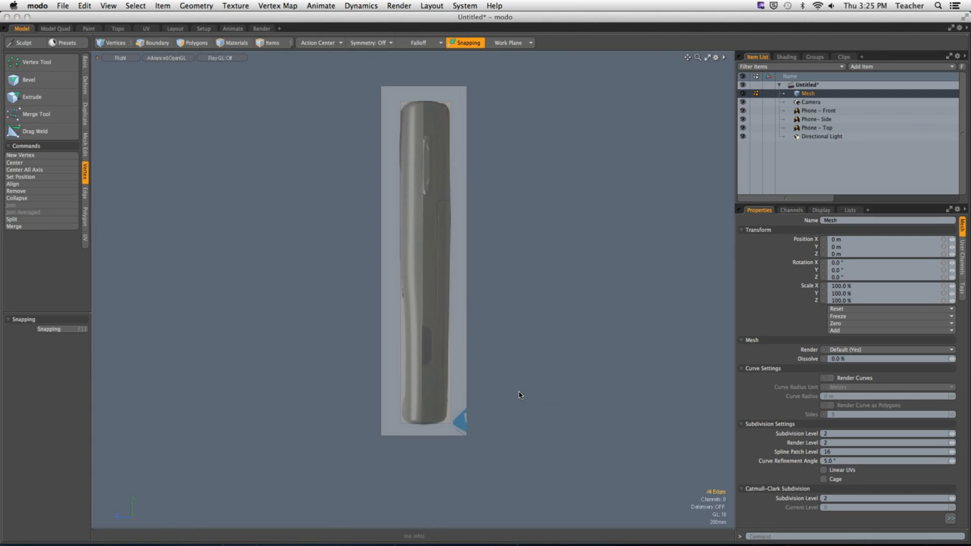
key("3")
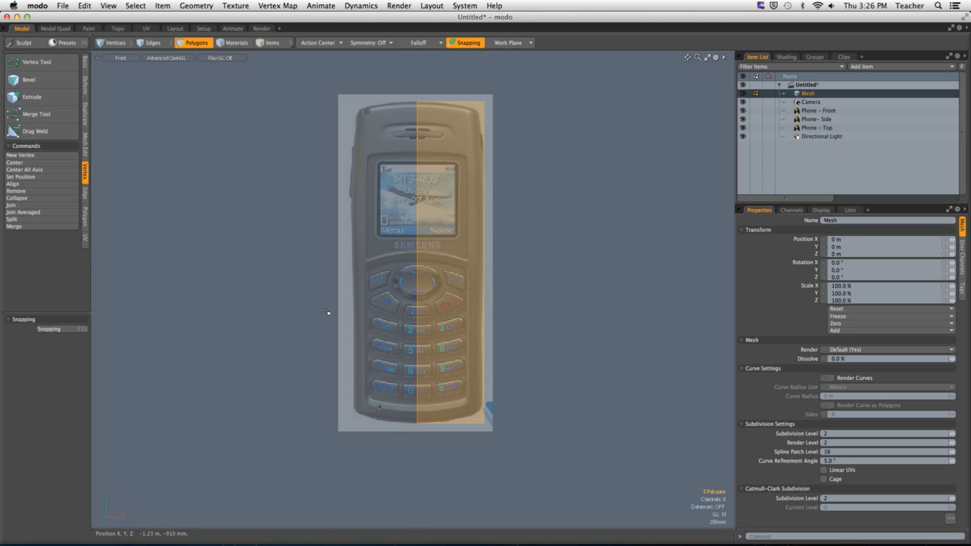
left_click_drag(501, 211, 464, 333, "alt")
left_click_drag(464, 333, 517, 277, "ctrl+alt")
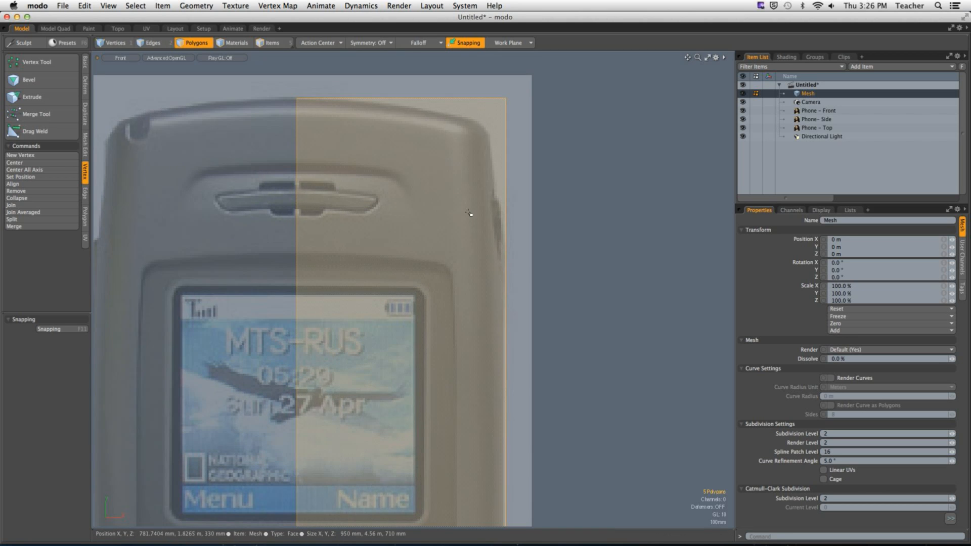
left_click(585, 296)
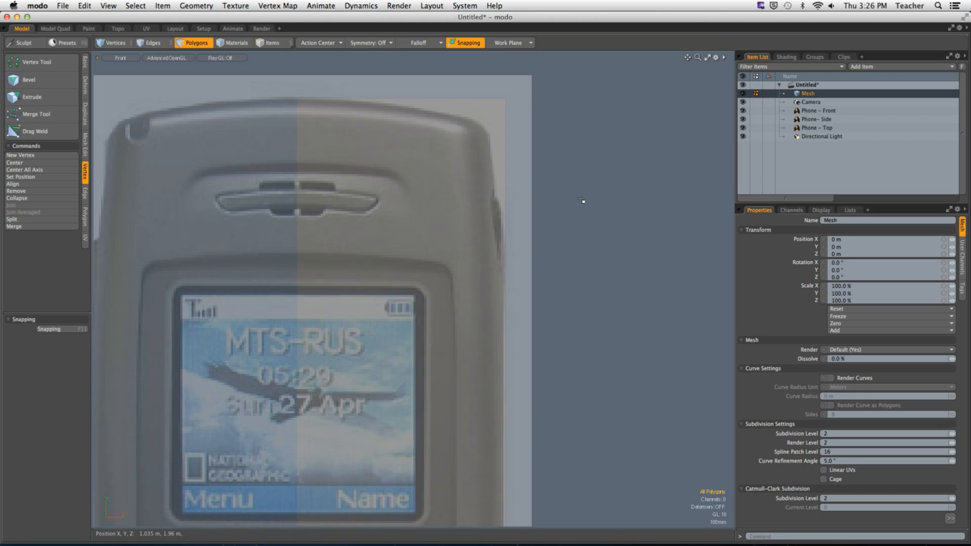
Slice the half-block horizontally between the phone's earpiece and screen in the Front view.
key("alt")
left_click_drag(552, 315, 458, 249, "ctrl+alt")
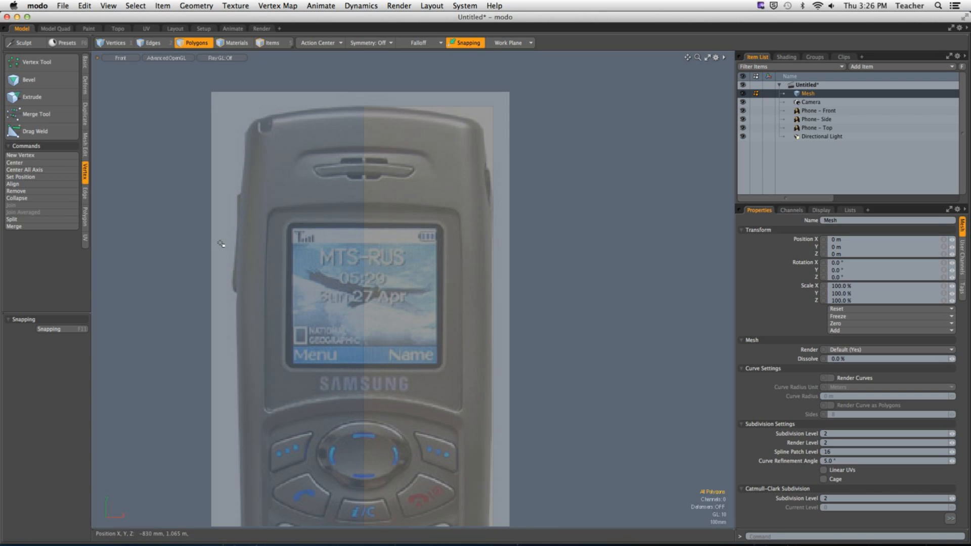
left_click(85, 144)
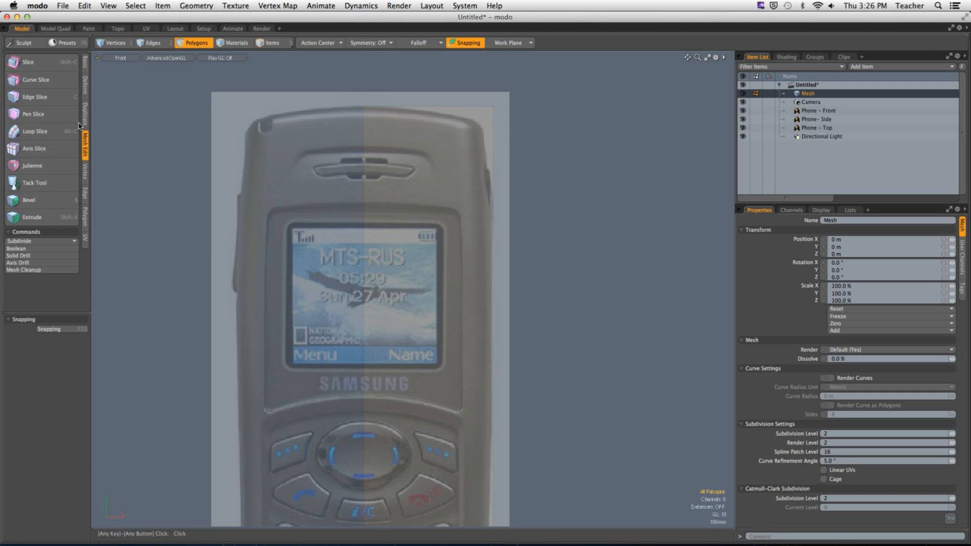
left_click(27, 62)
mouse_move(325, 188)
left_mouse_down("alt+shift")
mouse_move(297, 227)
mouse_move(611, 248)
left_mouse_up("alt+shift")
mouse_move(424, 248)
left_mouse_down()
mouse_move(407, 247)
mouse_move(377, 280)
mouse_move(382, 216)
mouse_move(384, 262)
mouse_move(382, 234)
mouse_move(409, 276)
mouse_move(484, 273)
mouse_move(462, 292)
left_mouse_up()
key("q")
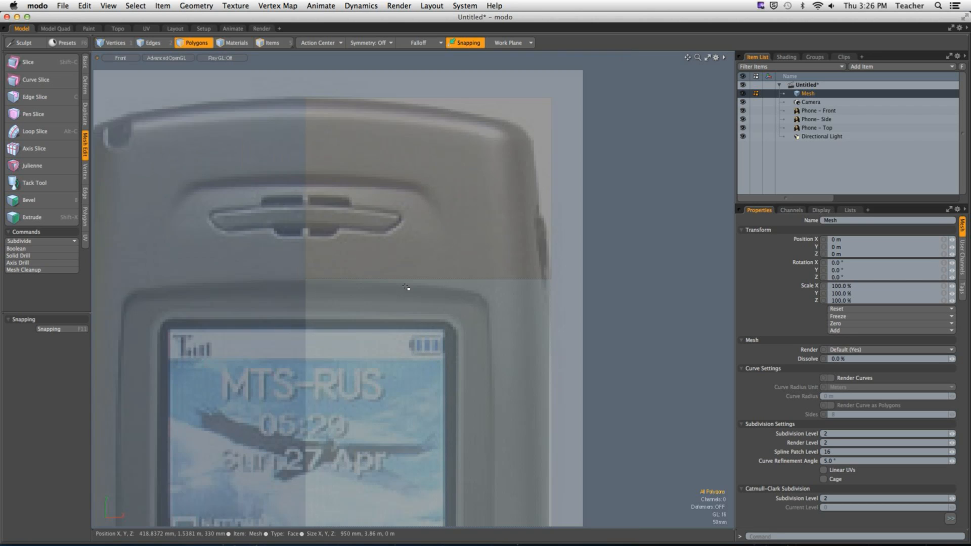
Select the half-block's top outer edge and move it -85 mm in X and -110 mm in Y to meet the phone's corner.
scroll(460, 287, "down", 1)
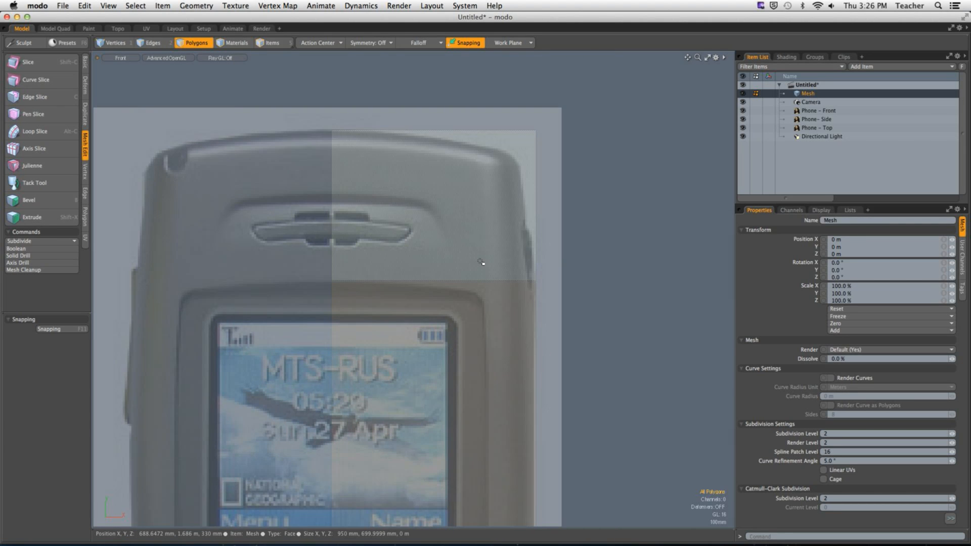
key("2")
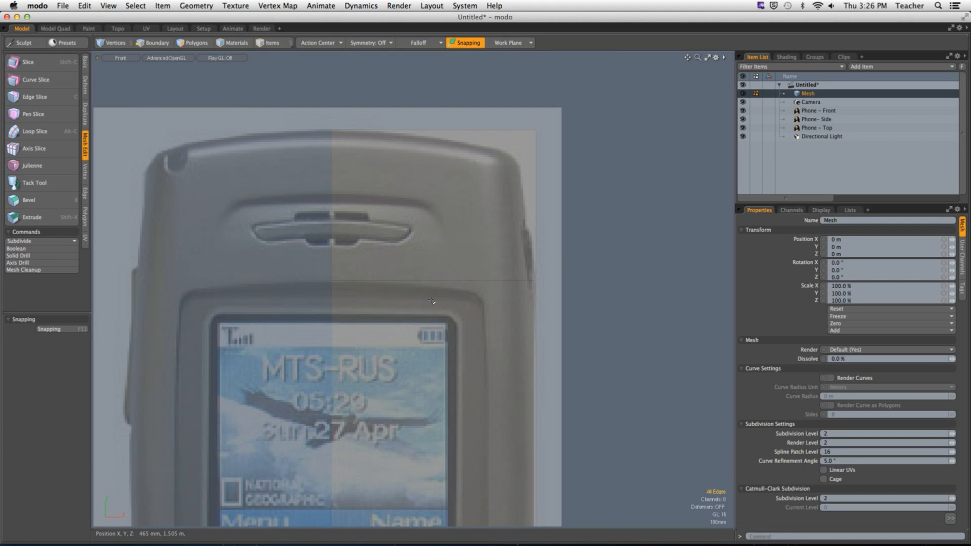
left_click_drag(431, 301, 354, 247, "alt")
scroll(522, 220, "down", 3)
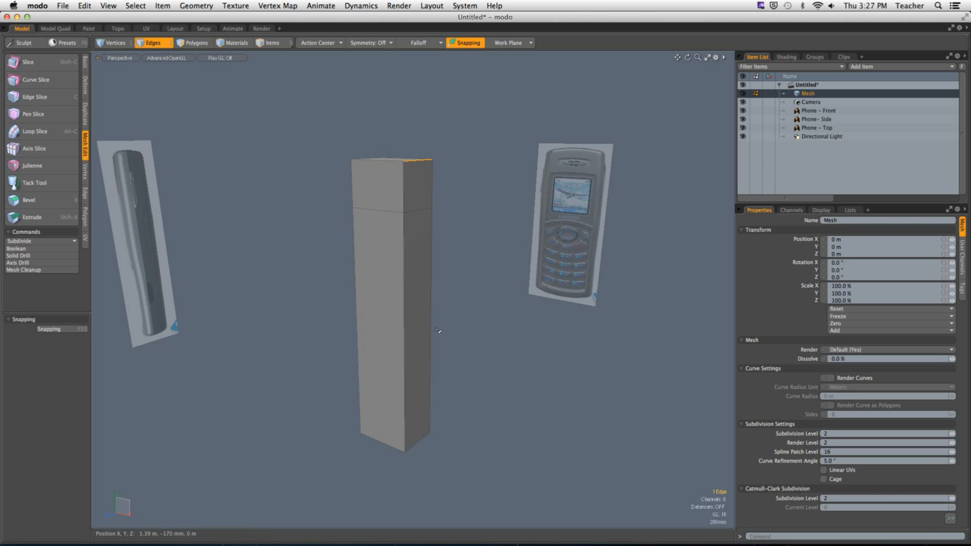
key("ctrl+space")
left_click(491, 393)
scroll(452, 329, "up", 5)
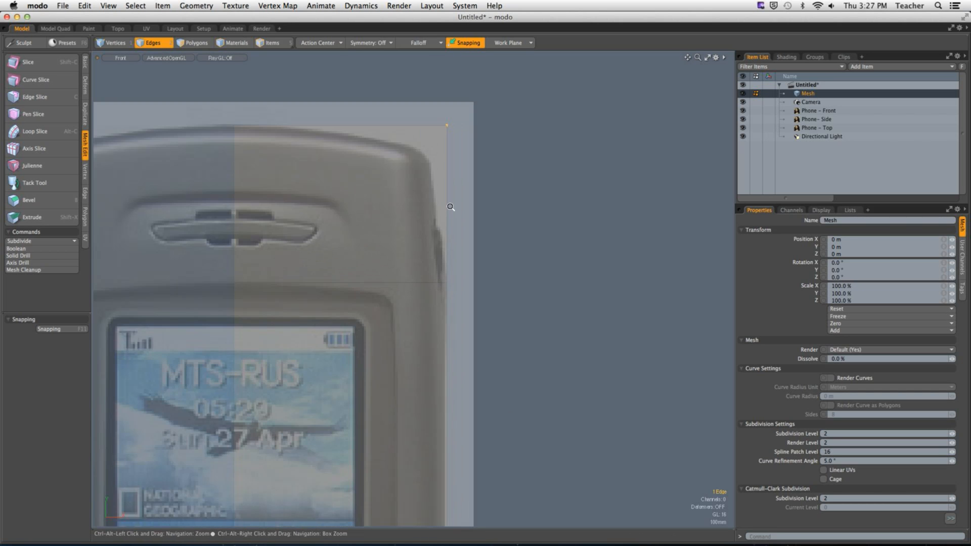
key("w")
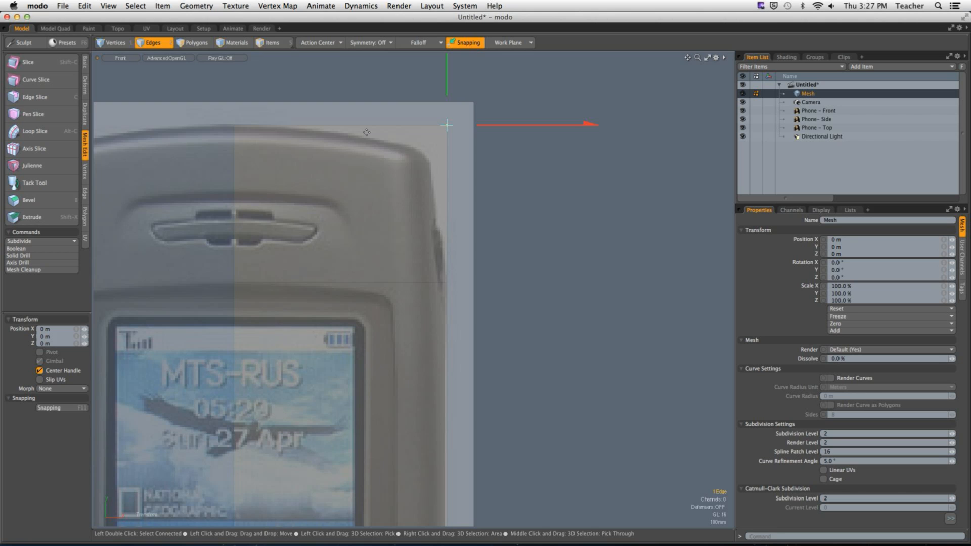
scroll(367, 133, "down", 2)
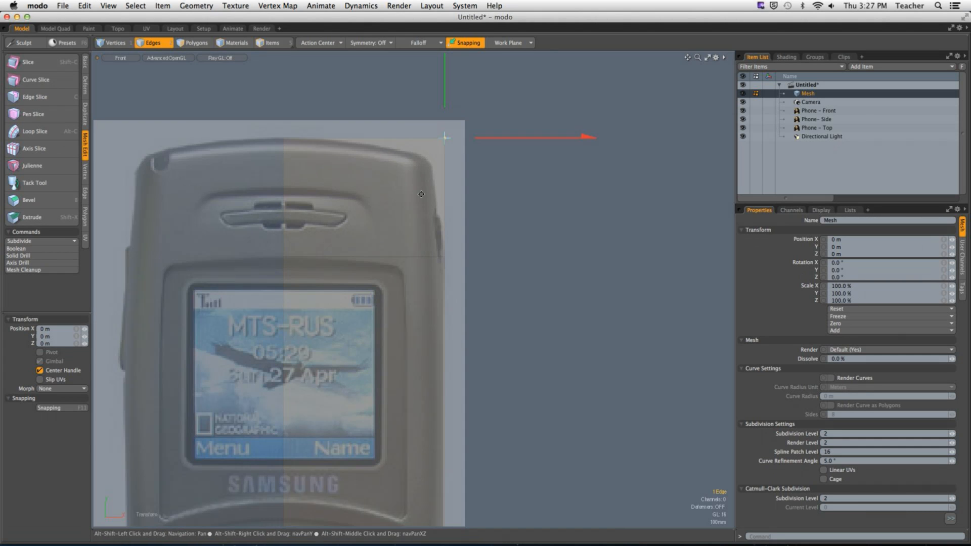
left_click_drag(550, 61, 536, 77)
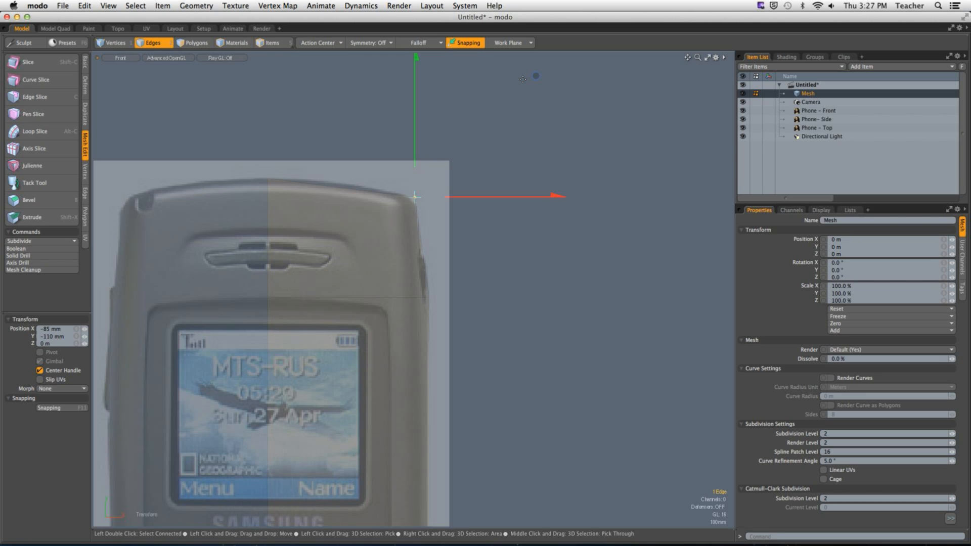
key("Escape")
key("Escape")
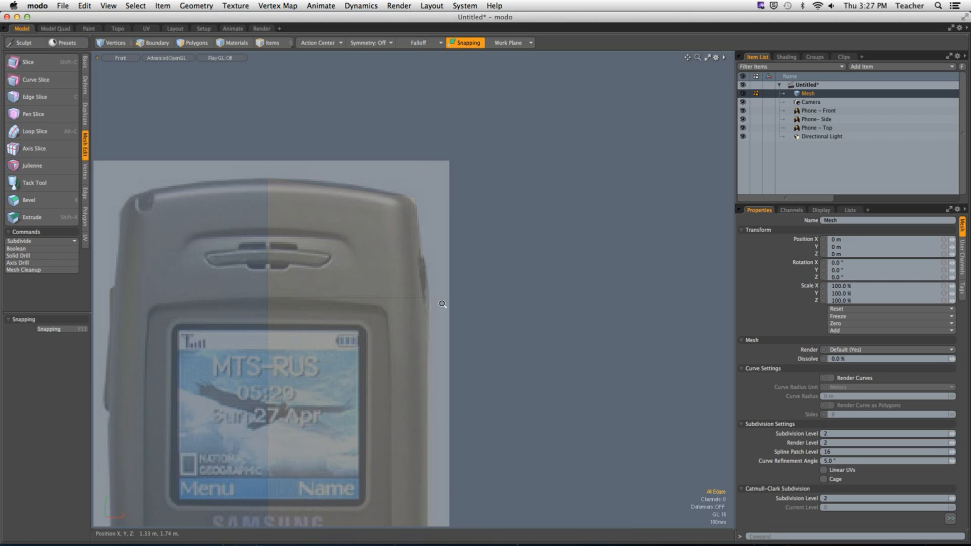
Select the four edges around the top face and examine them against the references in the Front, Right and Perspective views.
scroll(443, 304, "down", 3)
left_click_drag(431, 331, 399, 214, "alt+shift")
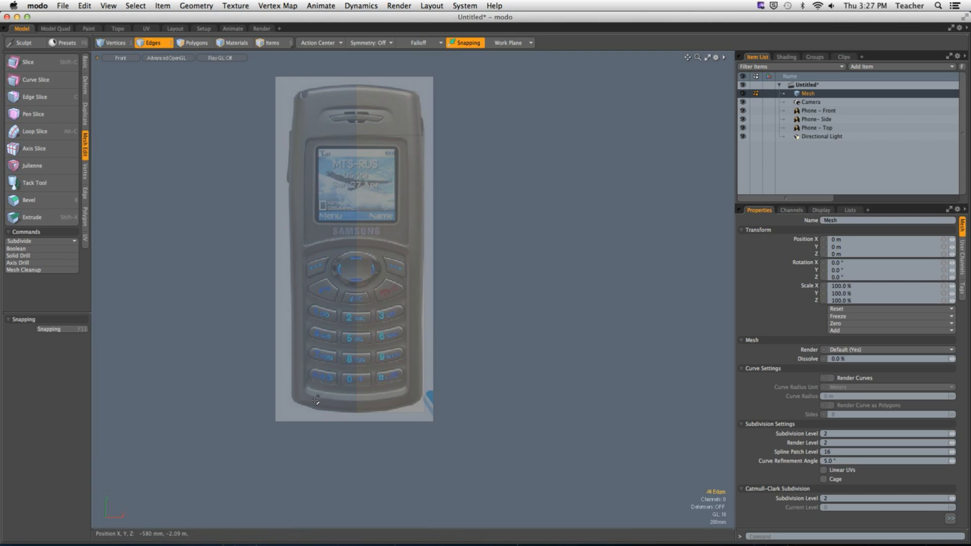
left_click_drag(410, 365, 415, 169, "ctrl+alt")
left_click(415, 169)
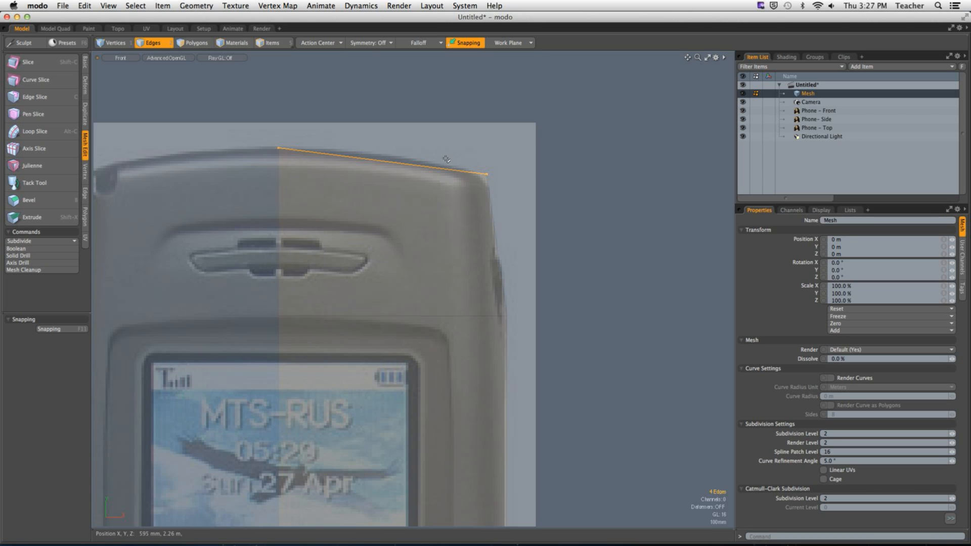
key("ctrl+space")
left_click(534, 163)
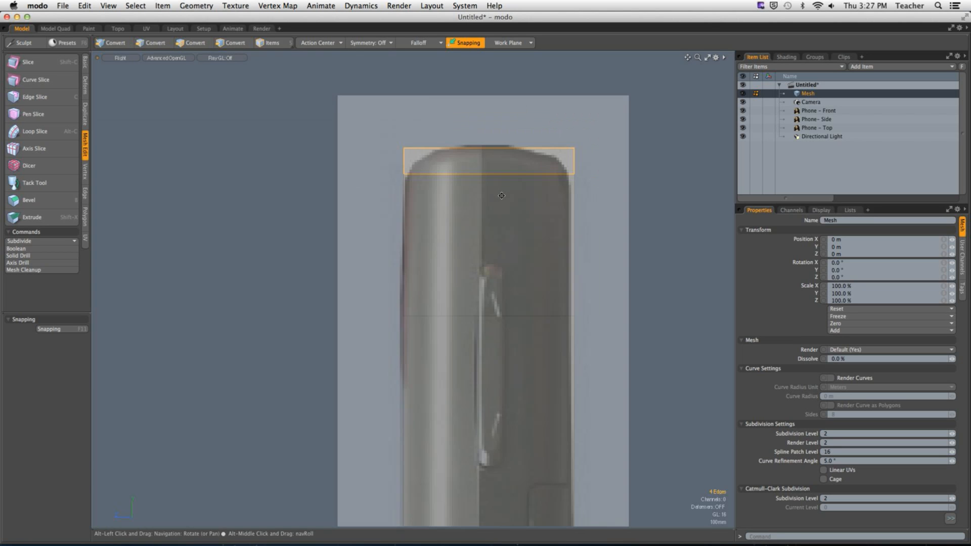
left_click_drag(503, 194, 433, 207, "alt")
key("ctrl+space")
left_click(526, 141)
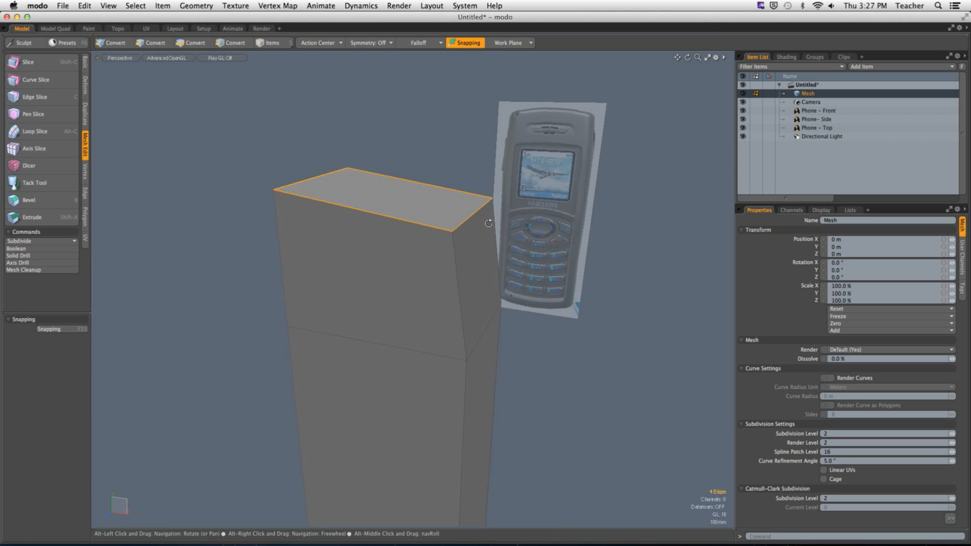
left_click_drag(520, 149, 487, 229, "alt")
left_click_drag(470, 217, 481, 255, "alt")
Try rounding the top outer corner edge with an inset bevel of about 294.5 mm at round level 2, and undo it.
key("ctrl+space")
left_click(551, 295)
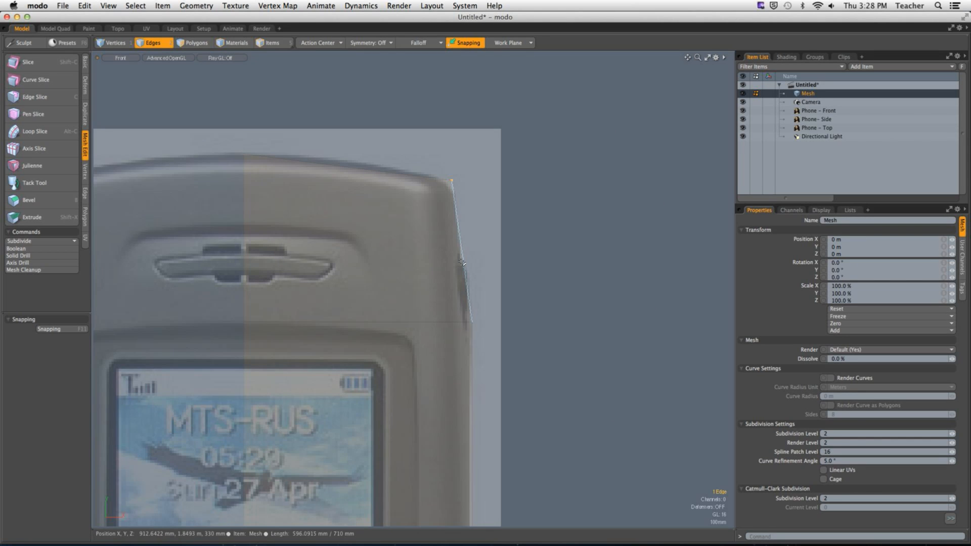
key("b")
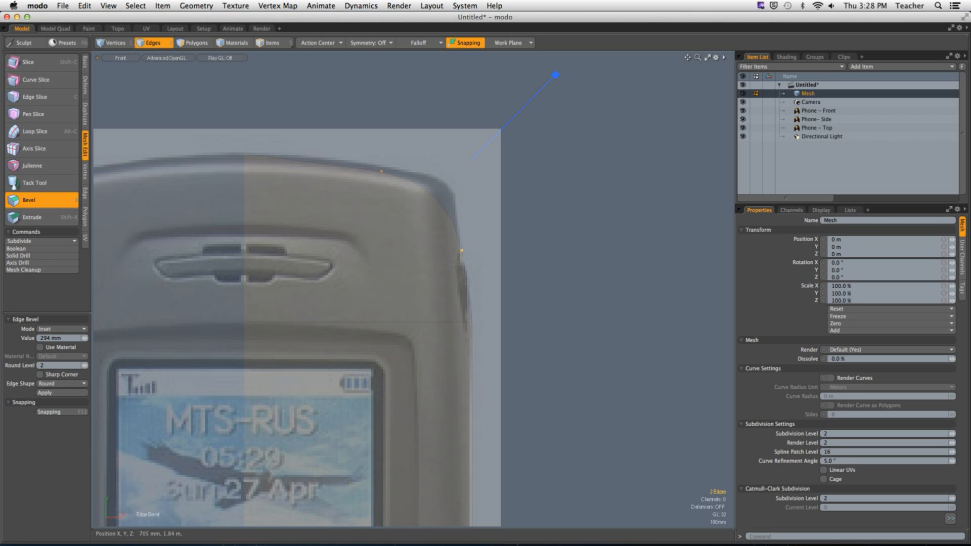
left_click_drag(414, 259, 505, 515)
key("q")
key("super+z")
key("super+z")
key("super+z")
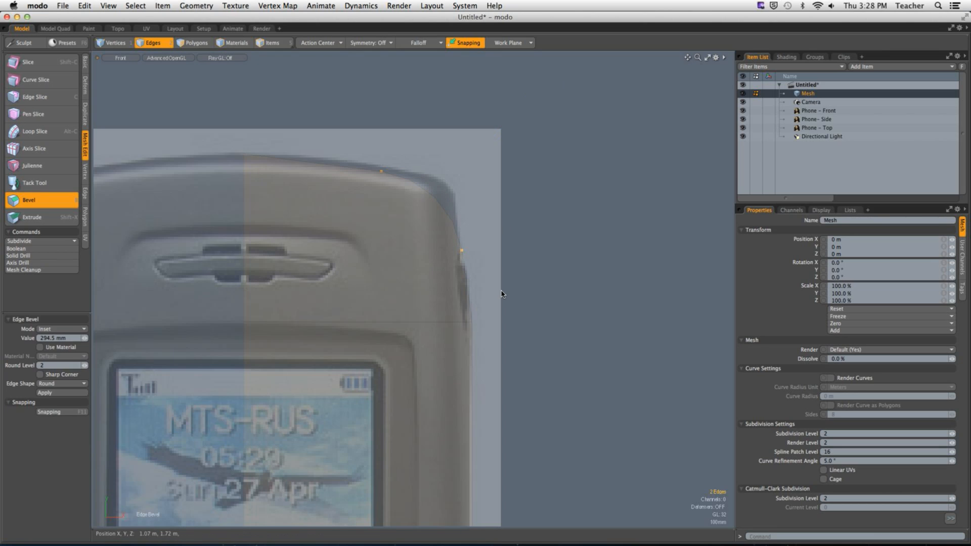
Undo the last move of the half-block's top outer edge and check the selected edge in the Perspective and Front views.
key("super+z")
key("super+z")
key("super+z")
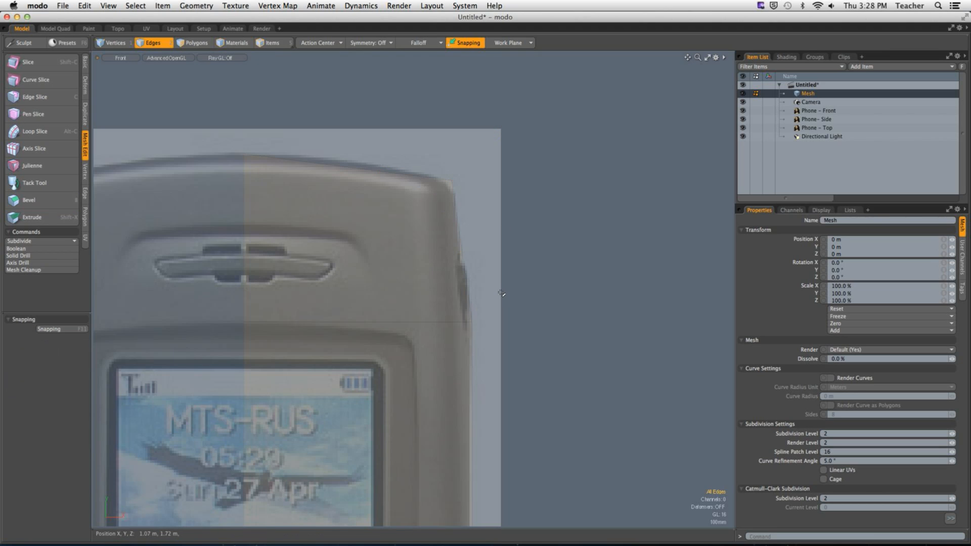
key("super+z")
key("w")
key("q")
key("ctrl+space")
left_click(597, 162)
left_click_drag(585, 180, 556, 266, "alt")
key("ctrl+space")
left_click(592, 325)
left_click_drag(576, 344, 542, 330, "alt+shift")
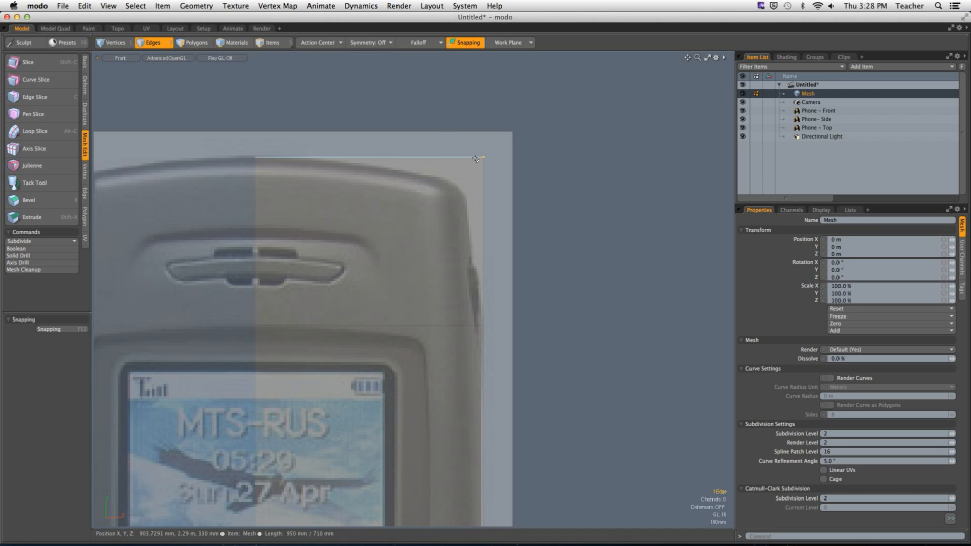
Try rounding the top outer corner edge with a 250 mm inset bevel at round level 1, and undo it.
key("b")
left_click_drag(390, 233, 472, 234)
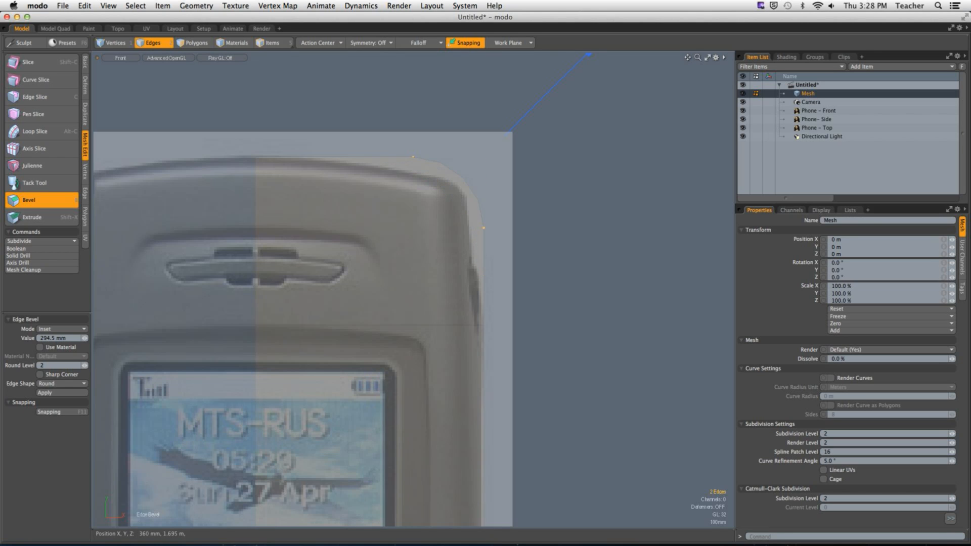
left_click(83, 365)
left_click_drag(465, 285, 527, 264)
key("q")
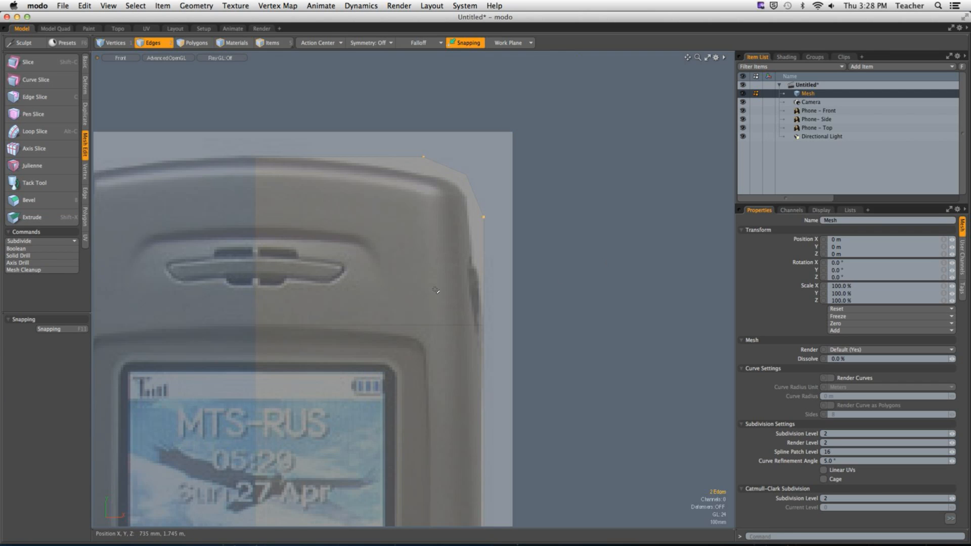
key("b")
key("ctrl+space")
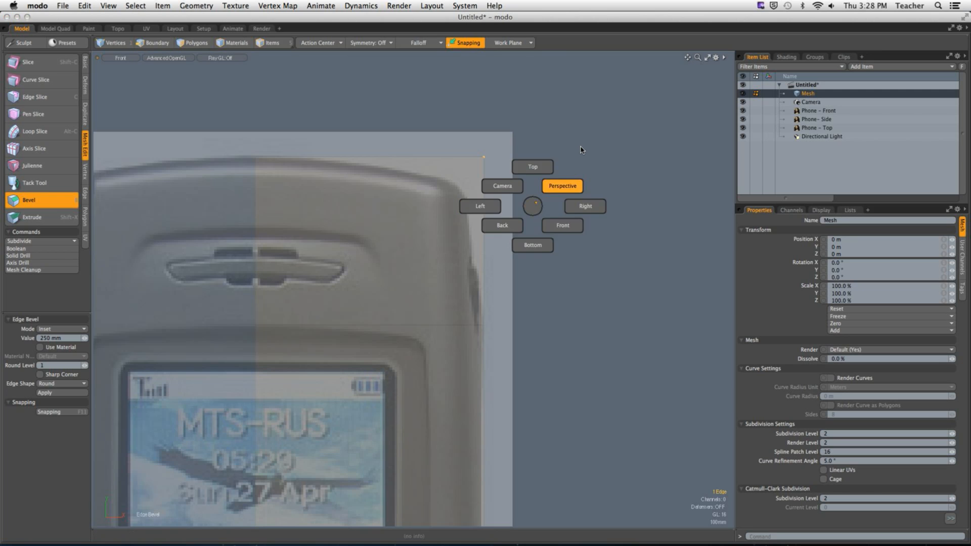
left_click(562, 186)
left_click_drag(511, 234, 500, 244, "alt")
key("q")
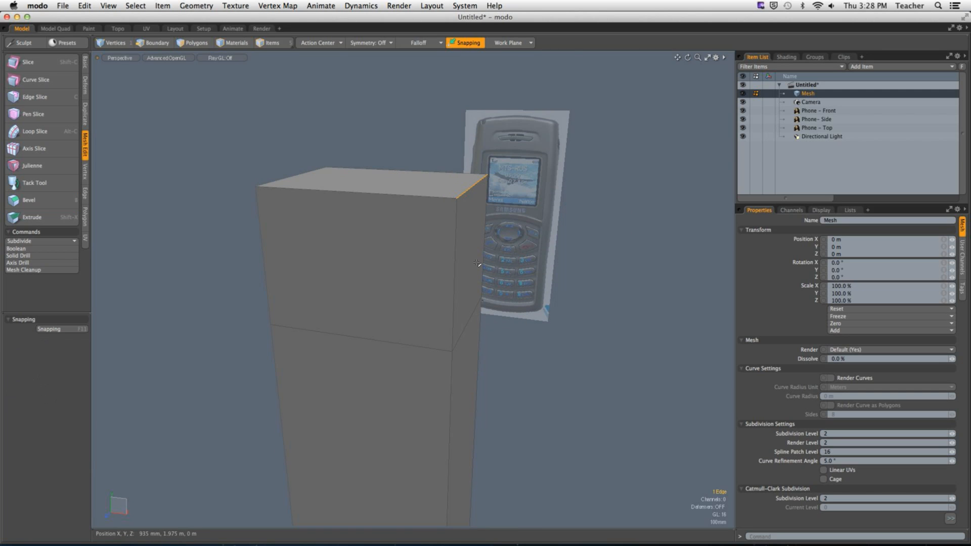
Move the half-block's top outer edge -90 mm in X and -105 mm in Y in the Front view.
key("ctrl+space")
left_click(551, 315)
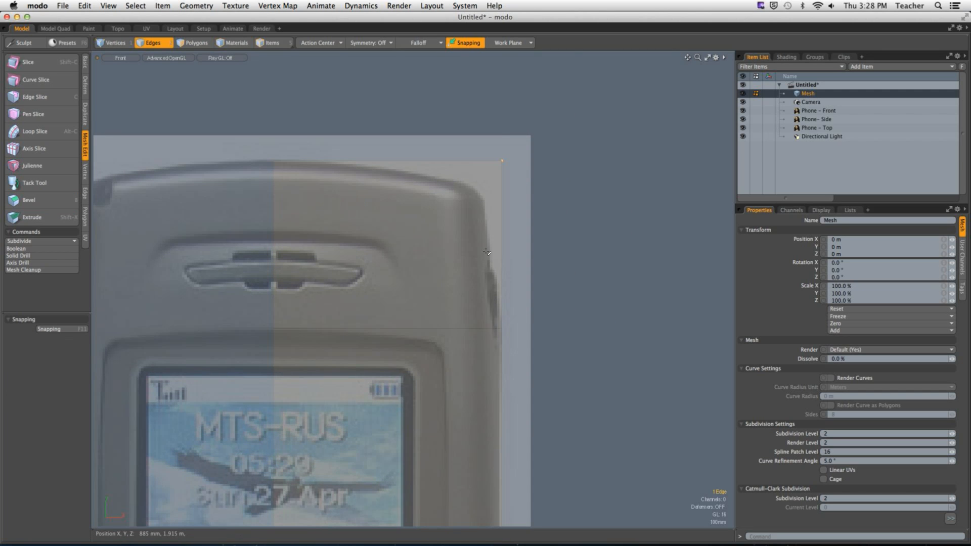
key("w")
left_click_drag(537, 128, 522, 187, "alt")
left_click_drag(488, 219, 584, 128)
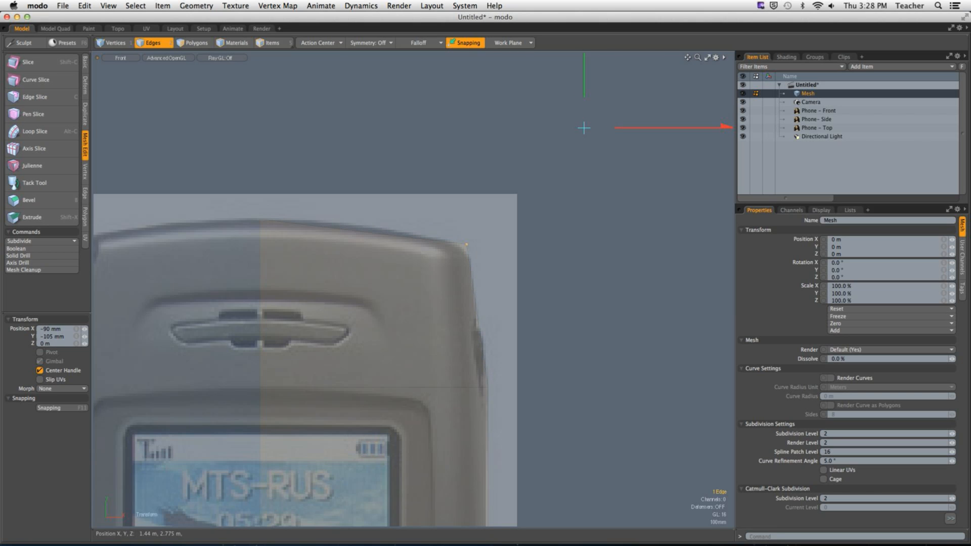
key("q")
Round the moved top outer edge with a 120.5 mm inset bevel at round level 1 to match the phone's corner.
key("ctrl+space")
left_click(552, 189)
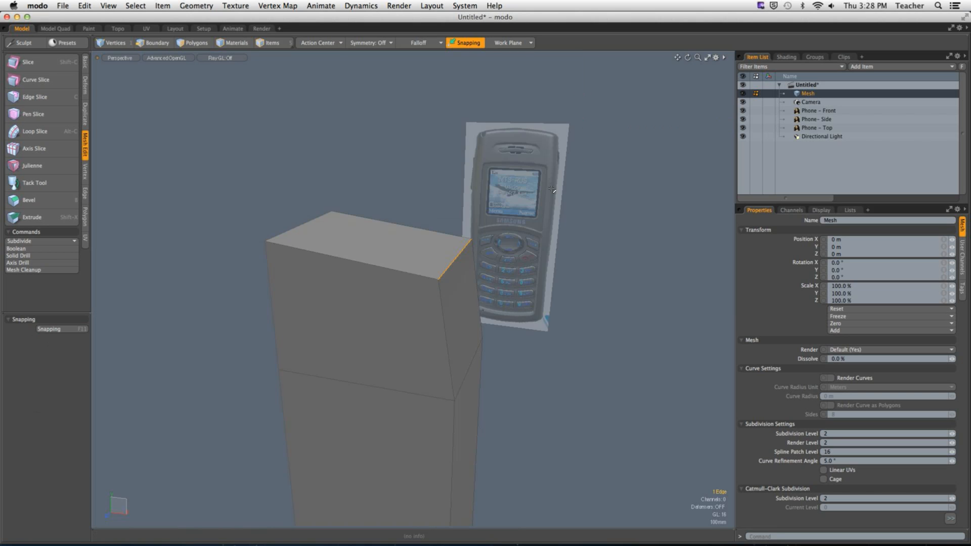
left_click_drag(552, 189, 520, 304, "alt")
key("b")
key("ctrl+space")
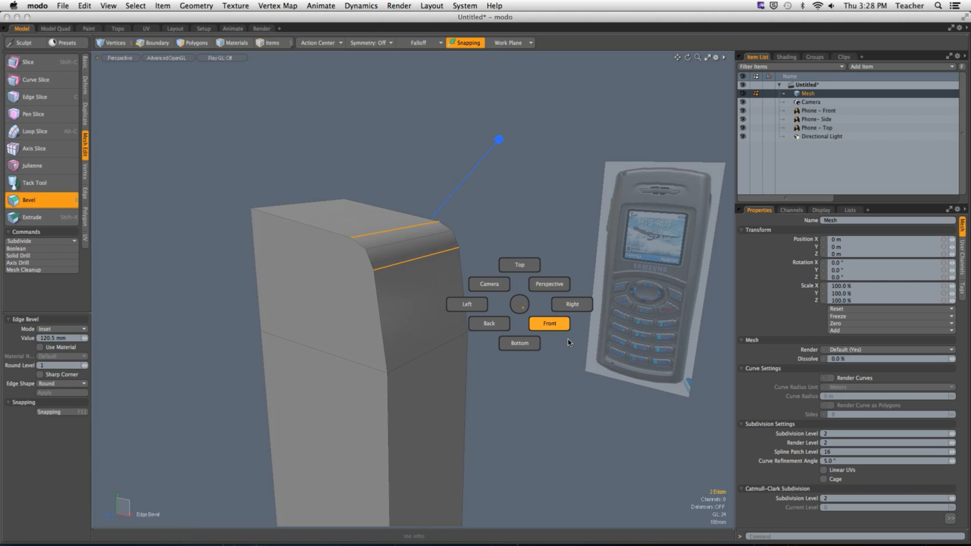
left_click(568, 340)
left_click_drag(419, 256, 469, 275, "alt+shift")
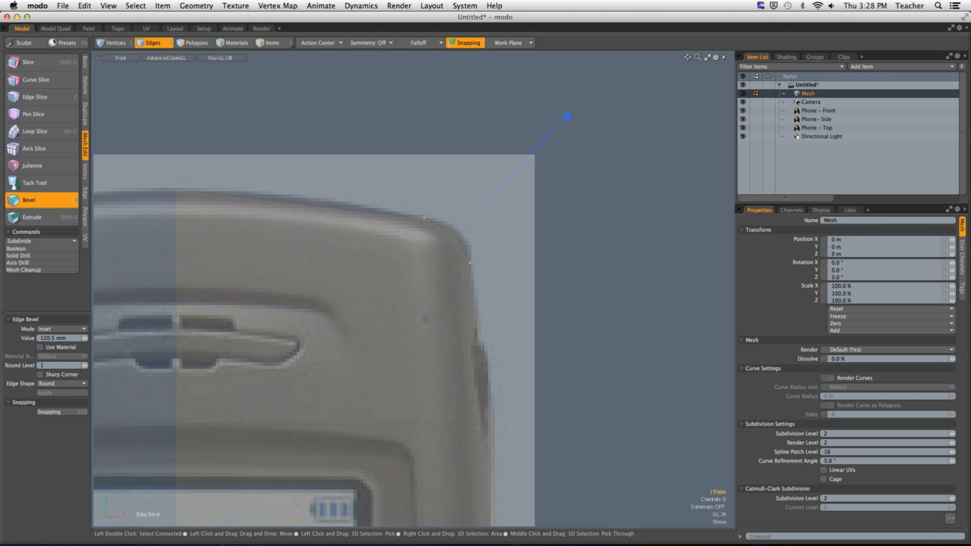
left_click_drag(417, 272, 528, 202, "alt")
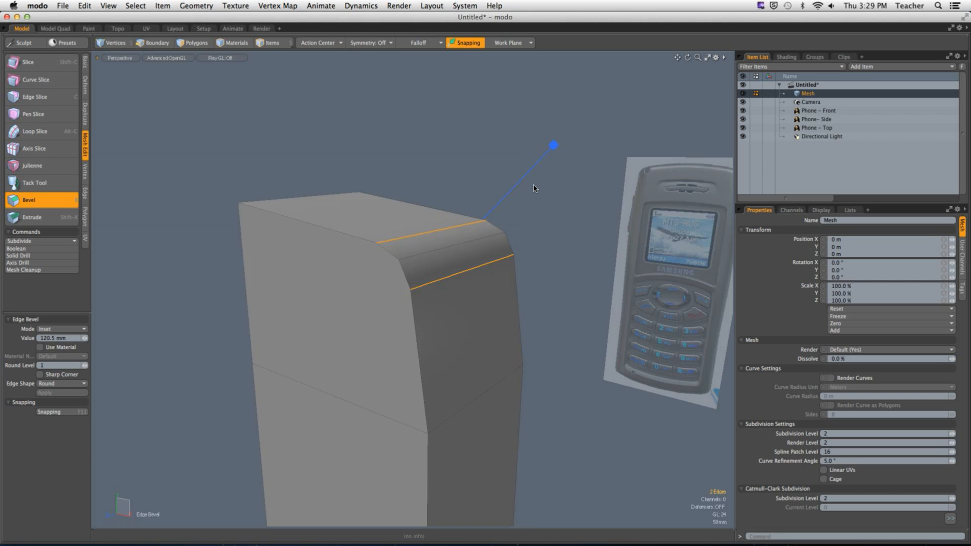
left_click_drag(501, 234, 496, 234, "alt")
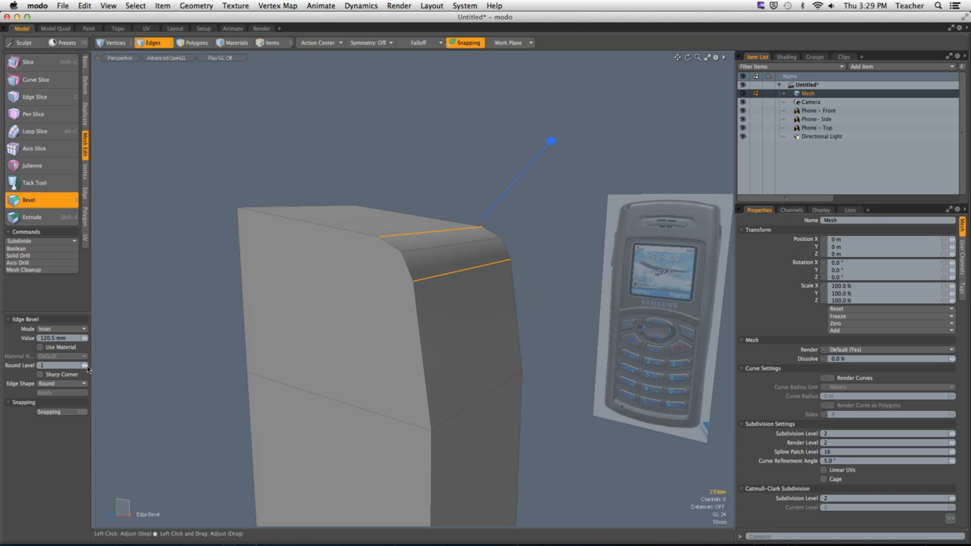
Try round level 5 on the top corner bevel, and return it to round level 1.
left_click_drag(86, 366, 92, 365)
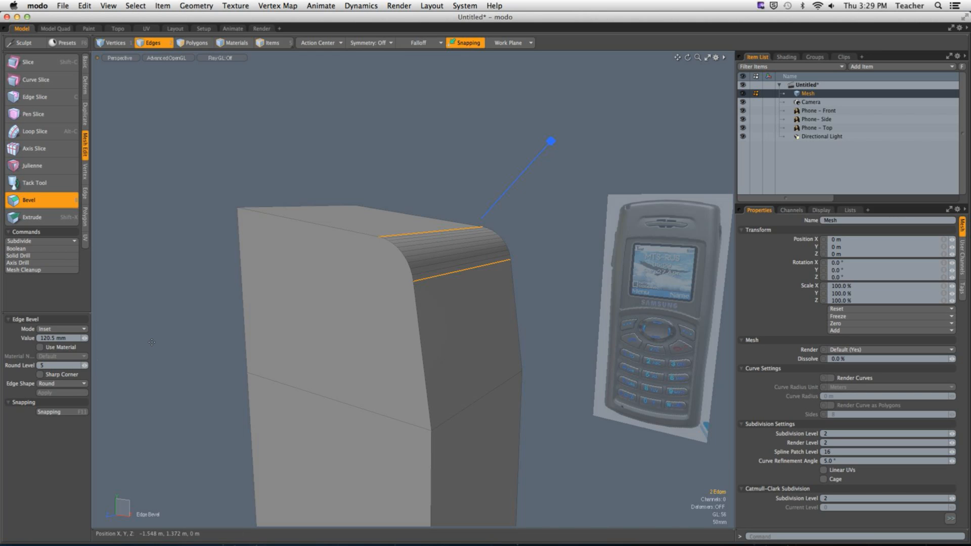
left_click_drag(422, 255, 337, 225, "alt")
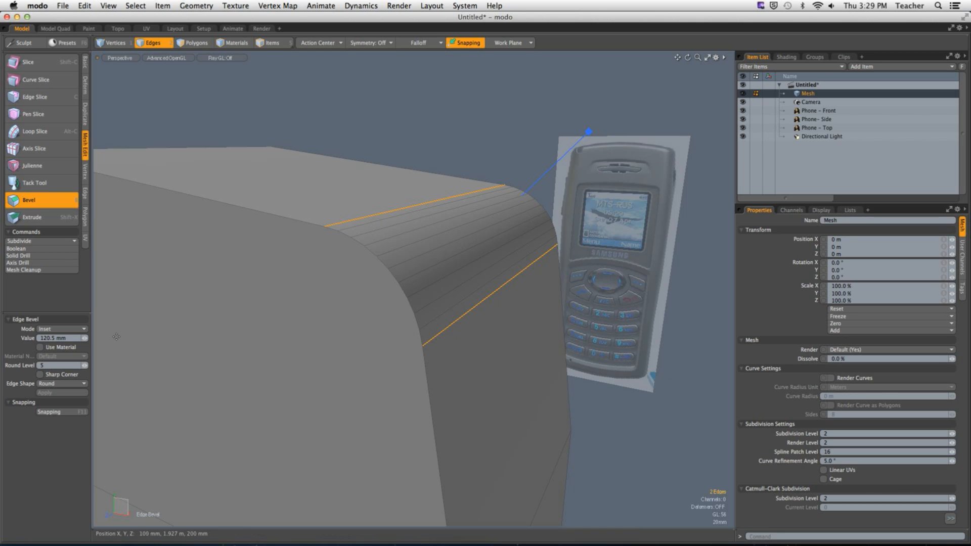
left_click(84, 365)
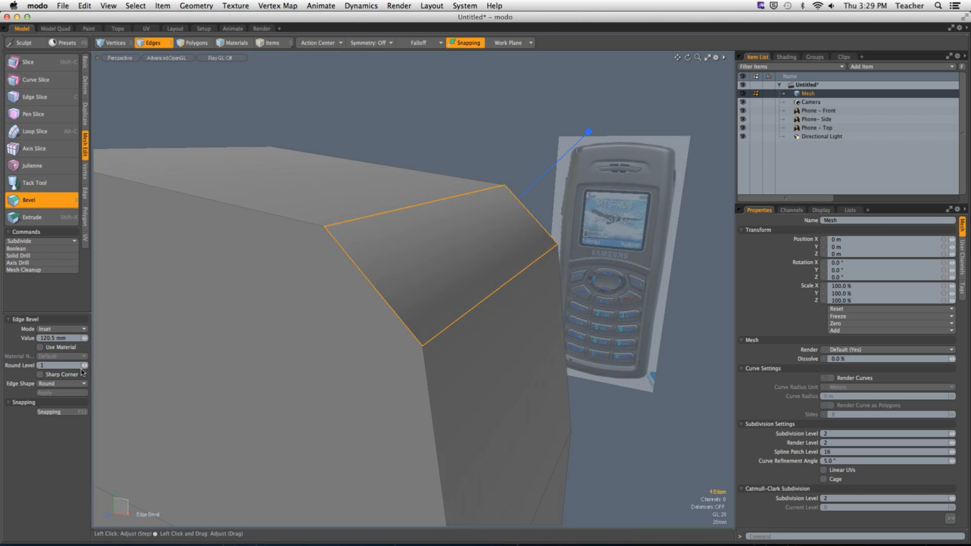
Finish the top corner bevel, clear the edge selection and inspect the half-block against the references in Perspective.
left_click_drag(424, 305, 472, 243, "alt")
key("q")
left_click(510, 180)
left_click_drag(510, 180, 411, 268, "alt")
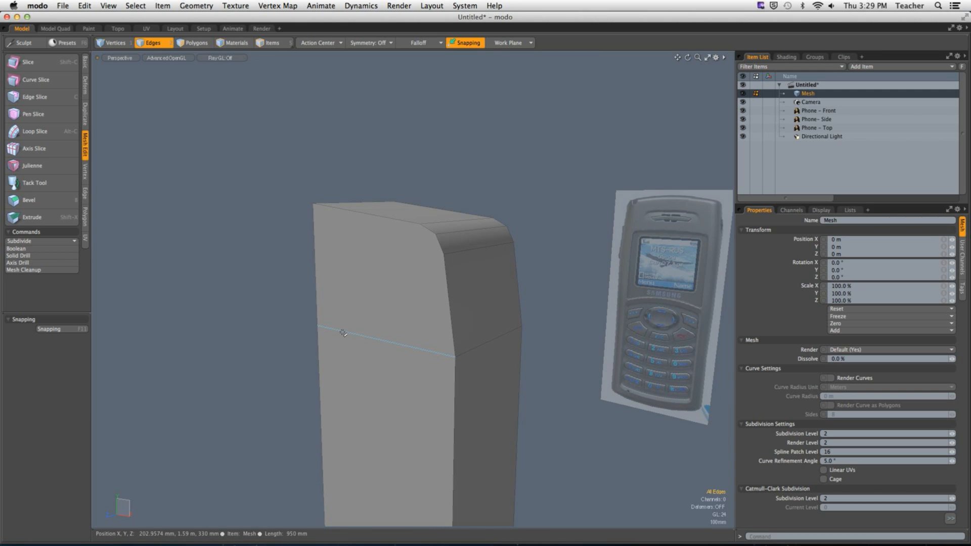
left_click_drag(555, 282, 439, 317, "alt")
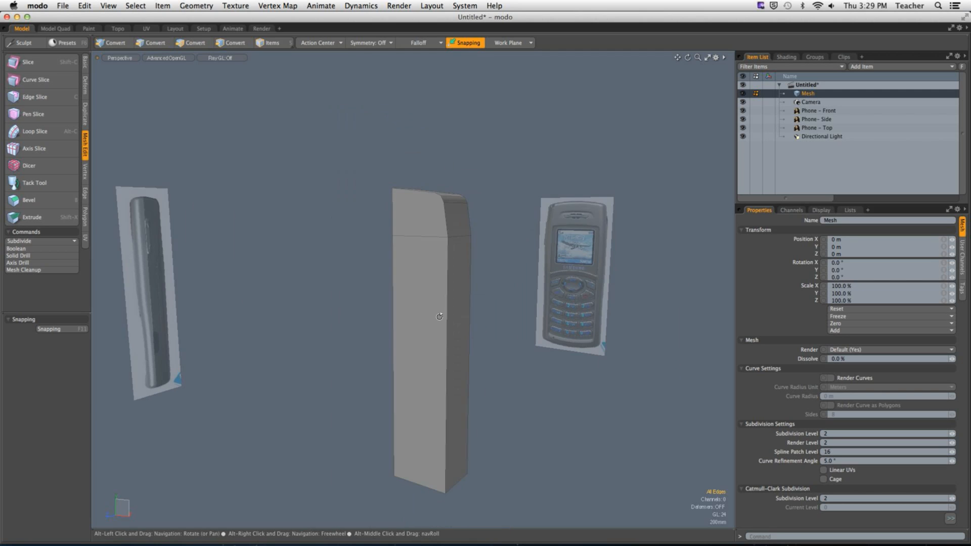
Select only the half-block's bottom outer edge and frame it against the phone's lower corner in the Front view.
key("KP_2")
left_click_drag(514, 414, 481, 241, "alt")
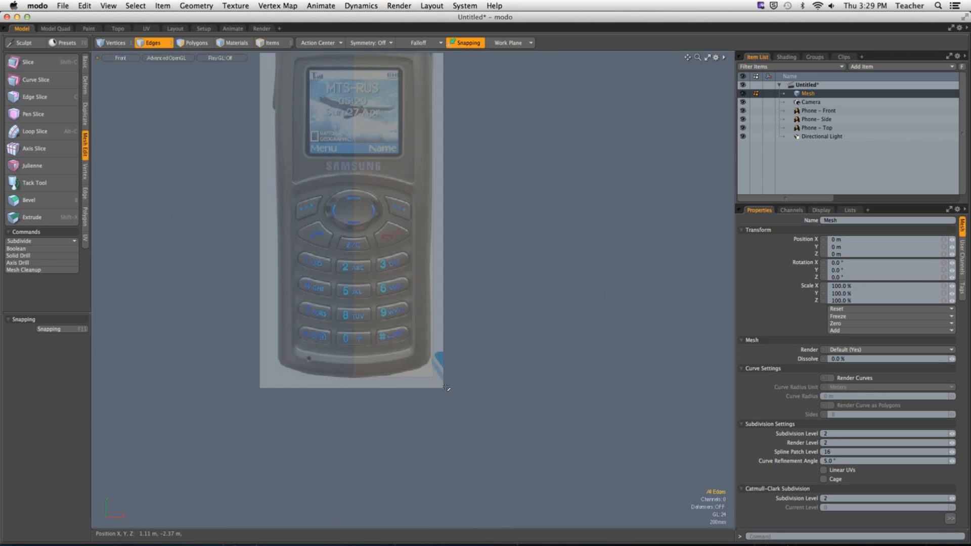
scroll(445, 386, "up", 5)
double_click(423, 360)
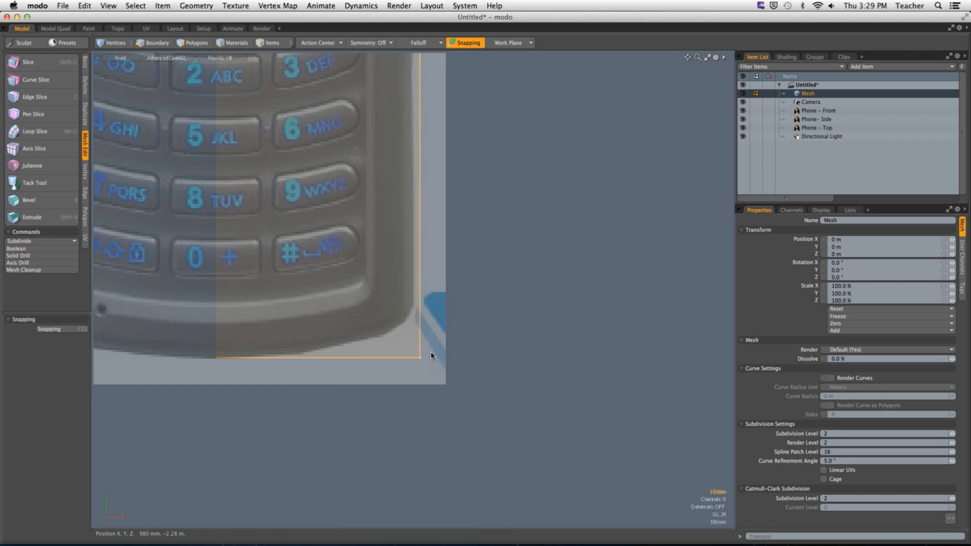
key("ctrl+space")
left_click(524, 287)
left_click(437, 339)
left_click_drag(423, 369, 467, 341, "alt")
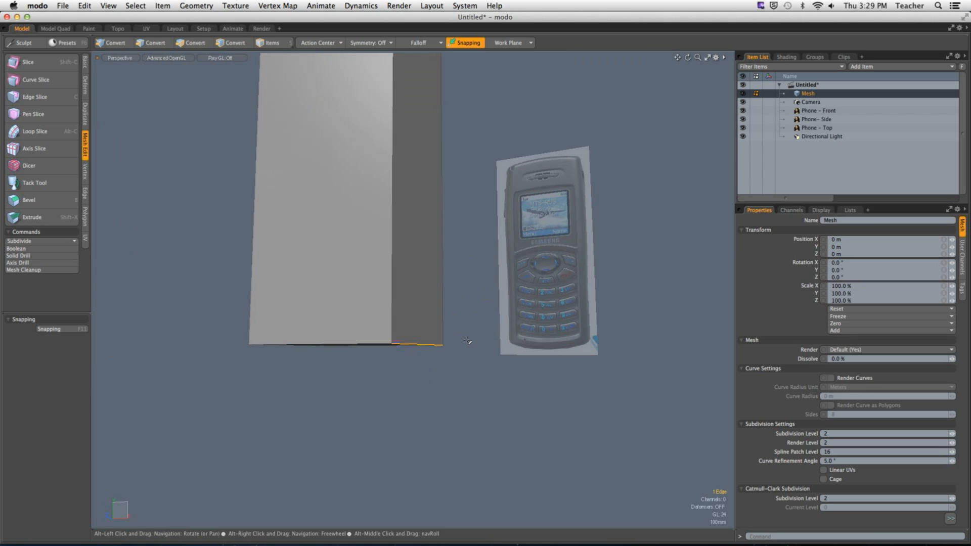
key("ctrl+space")
left_click(565, 405)
left_click_drag(372, 301, 464, 339, "alt+shift")
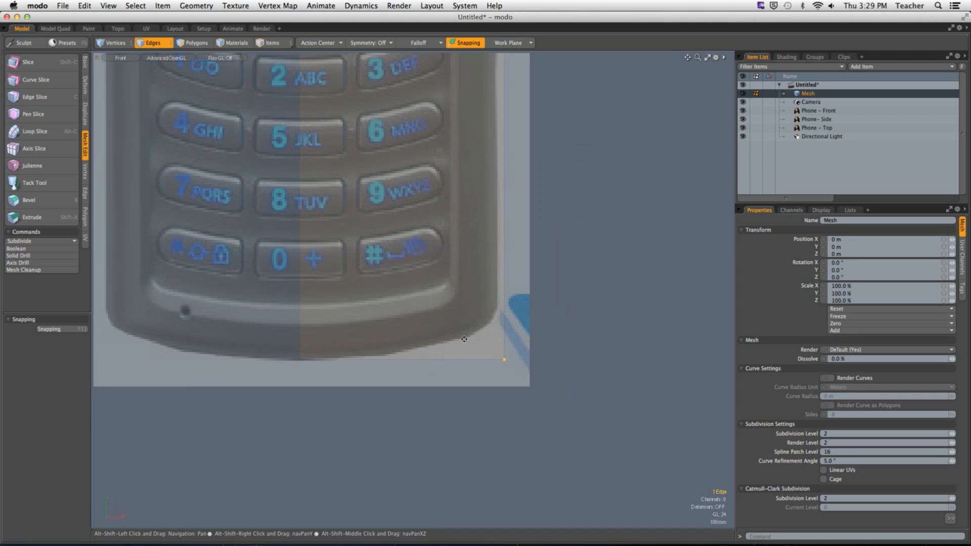
Try rounding the bottom outer edge with a 449 mm inset bevel at round level 1, and undo it.
key("b")
left_click_drag(387, 405, 418, 405)
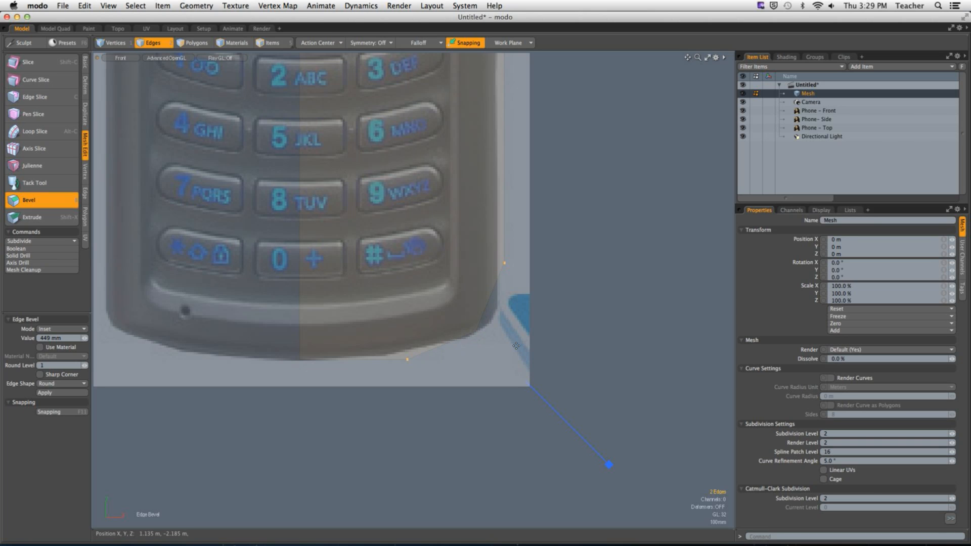
key("super+z")
key("b")
key("space")
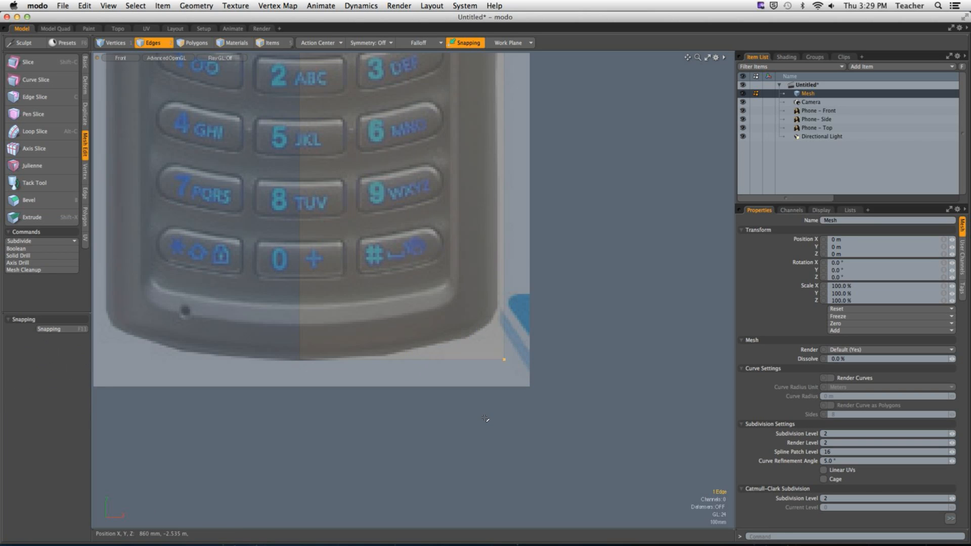
Move the half-block's bottom outer edge slightly inward and up to meet the phone's lower outline.
key("w")
mouse_move(626, 237)
left_mouse_down()
mouse_move(609, 214)
mouse_move(617, 223)
left_mouse_up()
key("space")
Round the bottom outer edge with an inset bevel at round level 1 following the phone's lower corner, and check it in Perspective.
key("b")
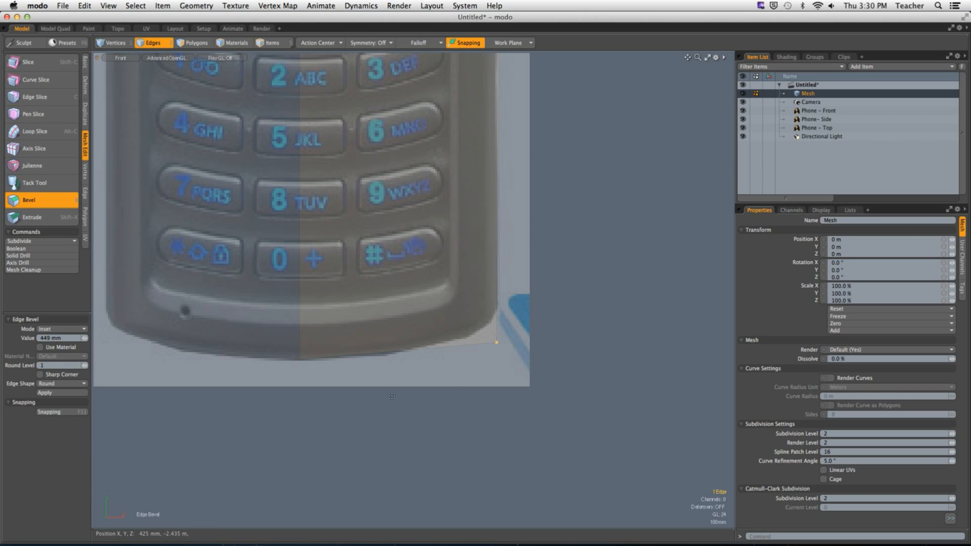
left_click_drag(458, 382, 605, 443)
key("Escape")
key("Escape")
key("ctrl+space")
left_click(520, 279)
left_click_drag(492, 333, 503, 386, "alt")
key("ctrl+space")
left_click(537, 407)
Switch to Highlight and sketch a red curve over the phone's top edge in the Front view, circling two points on it.
left_click_drag(462, 210, 462, 350, "alt+shift")
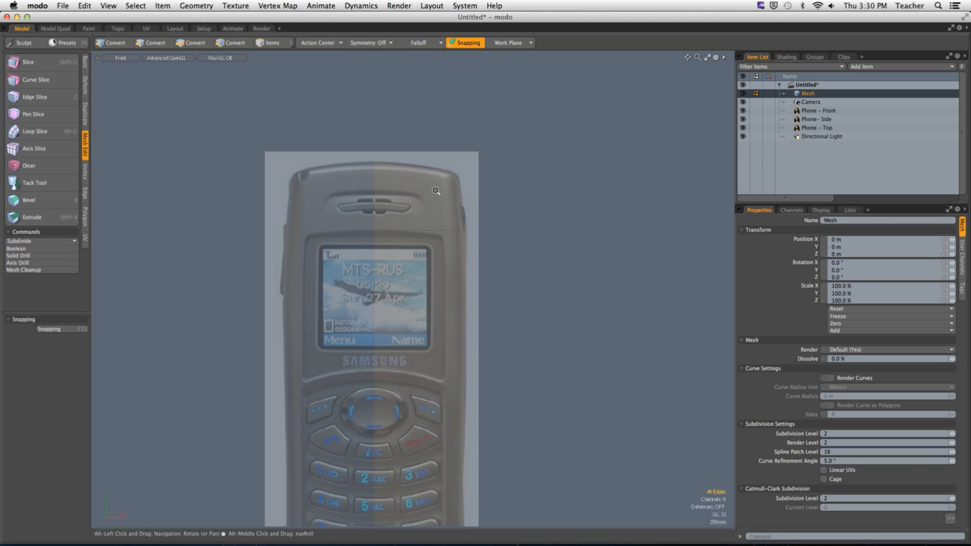
left_click_drag(438, 190, 501, 184, "ctrl+alt")
left_click_drag(486, 223, 418, 216, "ctrl+alt")
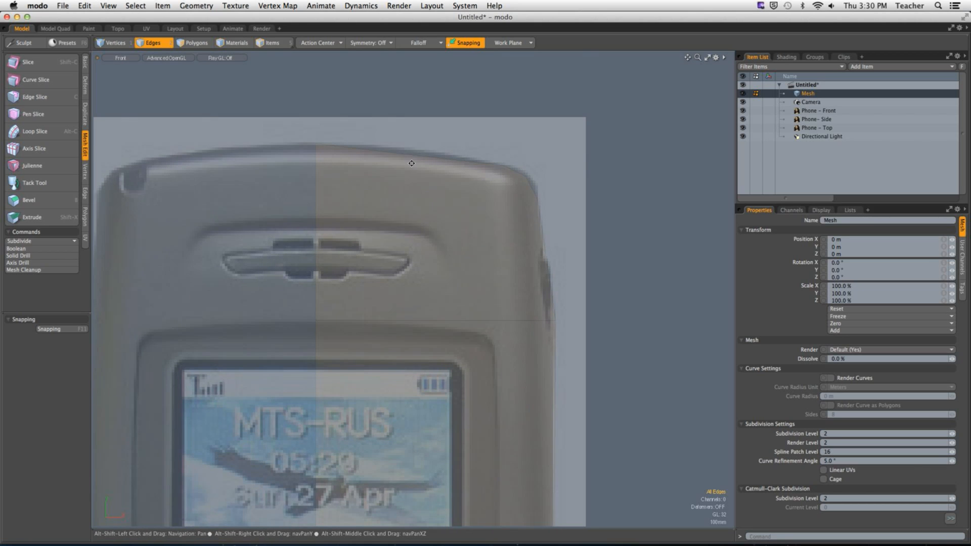
left_click_drag(412, 163, 445, 213, "alt+shift")
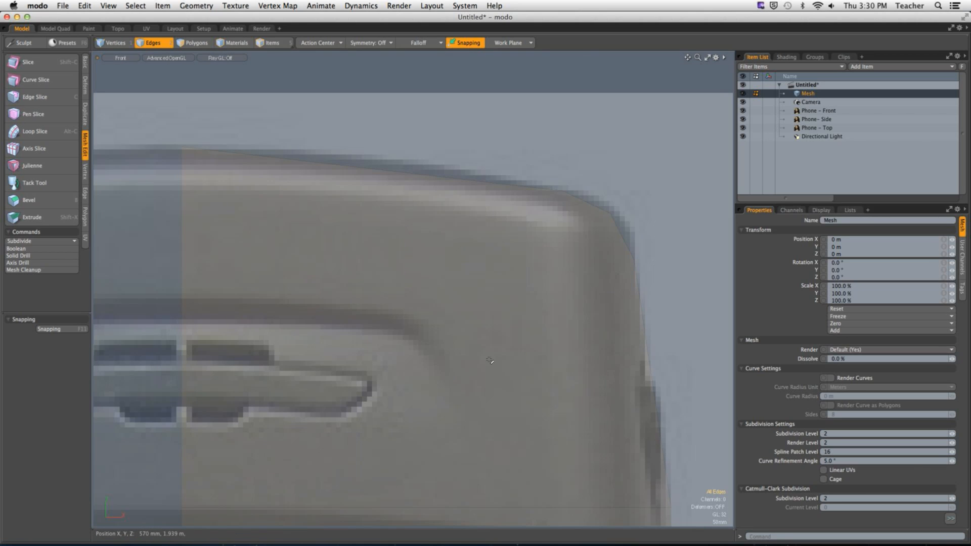
mouse_move(749, 538)
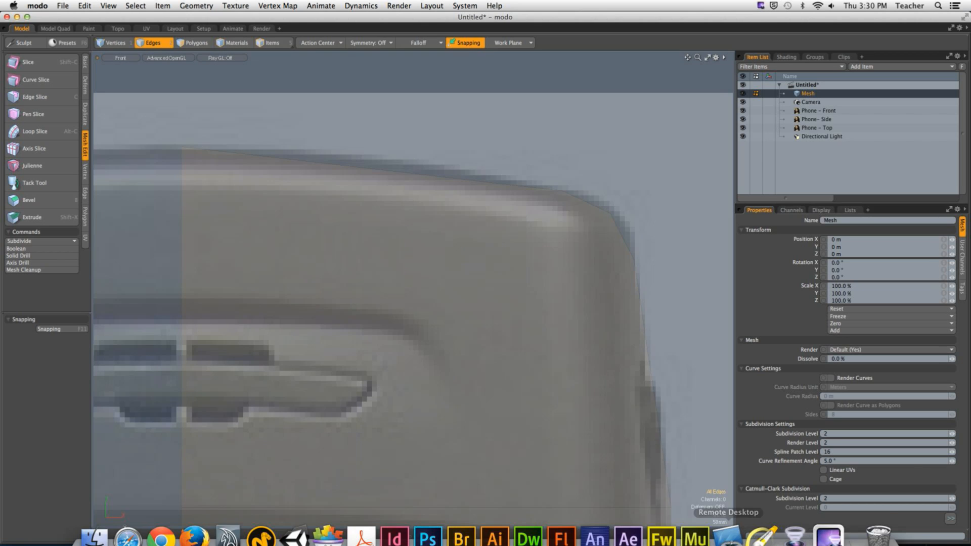
left_click(762, 522)
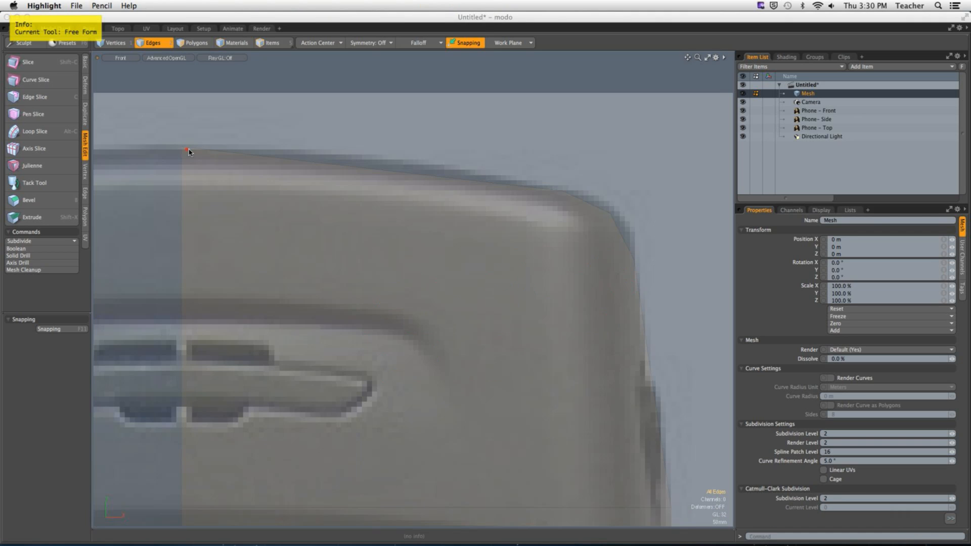
mouse_move(188, 152)
left_mouse_down()
mouse_move(453, 170)
mouse_move(570, 189)
mouse_move(638, 212)
left_mouse_up()
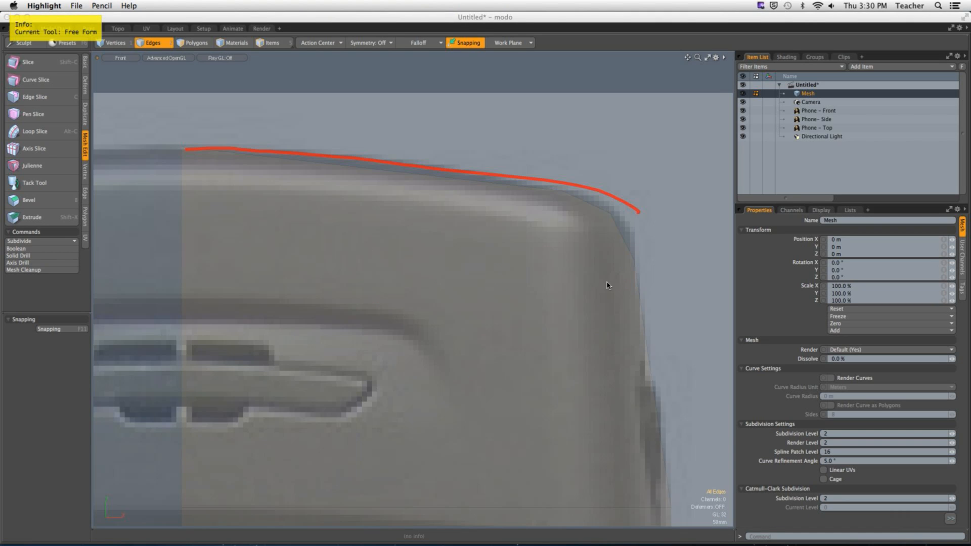
mouse_move(324, 151)
left_mouse_down()
mouse_move(332, 173)
mouse_move(303, 156)
left_mouse_up()
mouse_move(451, 158)
left_mouse_down()
mouse_move(441, 162)
mouse_move(448, 152)
left_mouse_up()
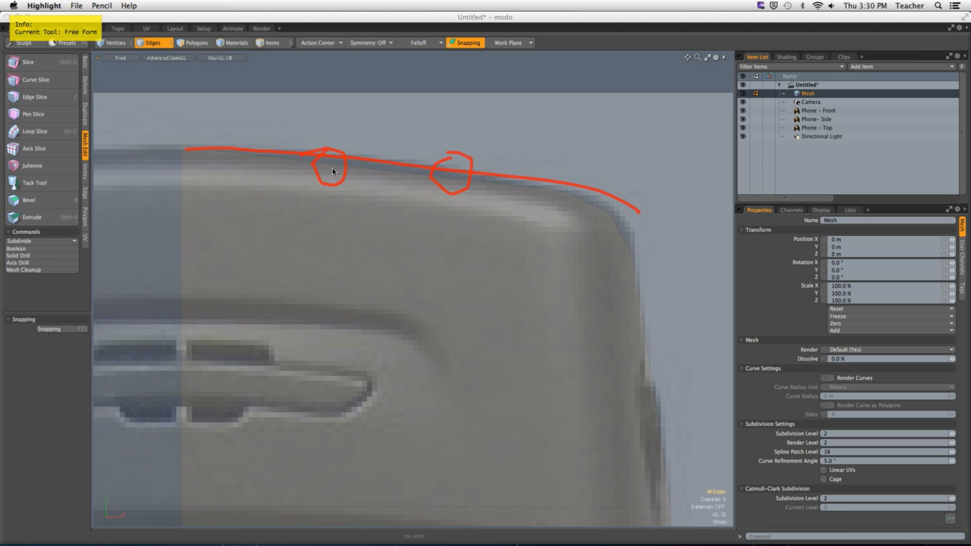
Draw a straight line down the phone from each circled point, and clear the annotations to return to modo.
key("l")
left_click_drag(332, 165, 355, 487)
left_click_drag(453, 170, 479, 519)
key("f")
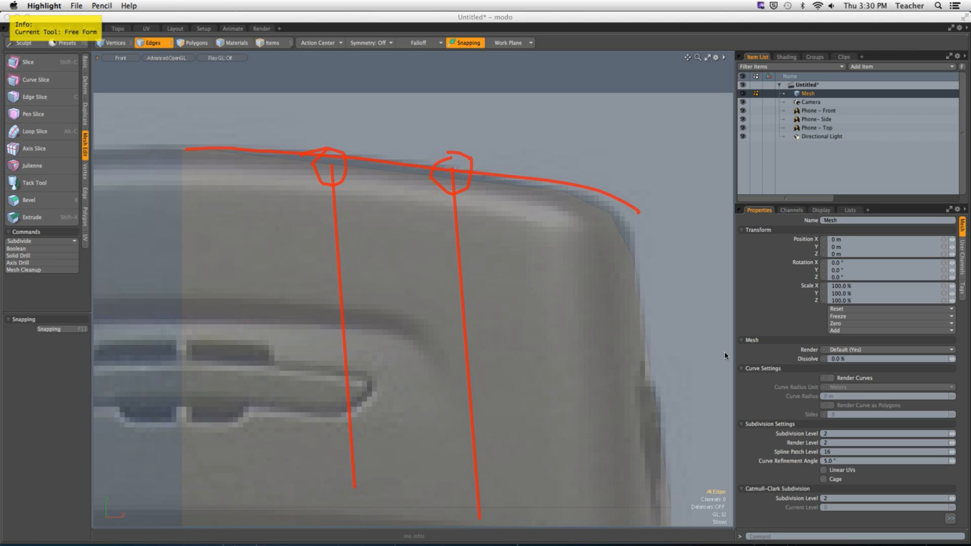
key("Escape")
mouse_move(444, 301)
left_mouse_down("ctrl+alt")
mouse_move(355, 349)
mouse_move(309, 354)
left_mouse_up("ctrl+alt")
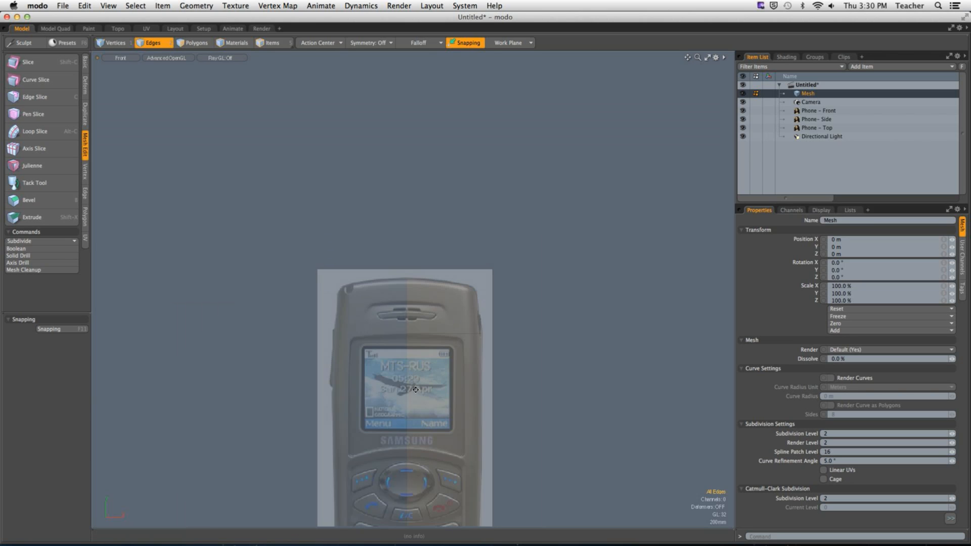
mouse_move(410, 383)
left_mouse_down("alt+shift")
mouse_move(332, 197)
mouse_move(347, 216)
mouse_move(338, 220)
left_mouse_up("alt+shift")
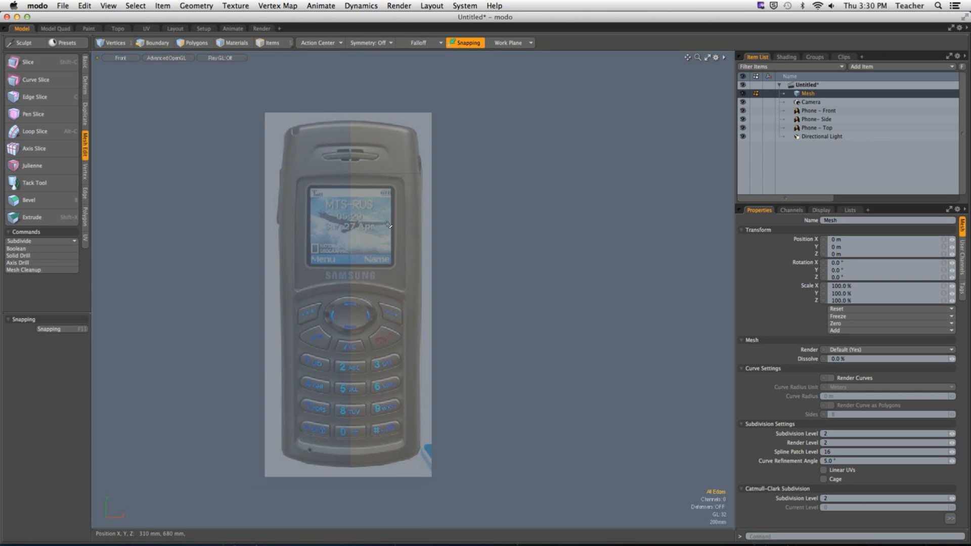
Slice the half-block vertically from top to bottom at X 270 mm in the Front view, then leave the Slice tool.
key("ctrl+space")
left_click(462, 148)
key("2")
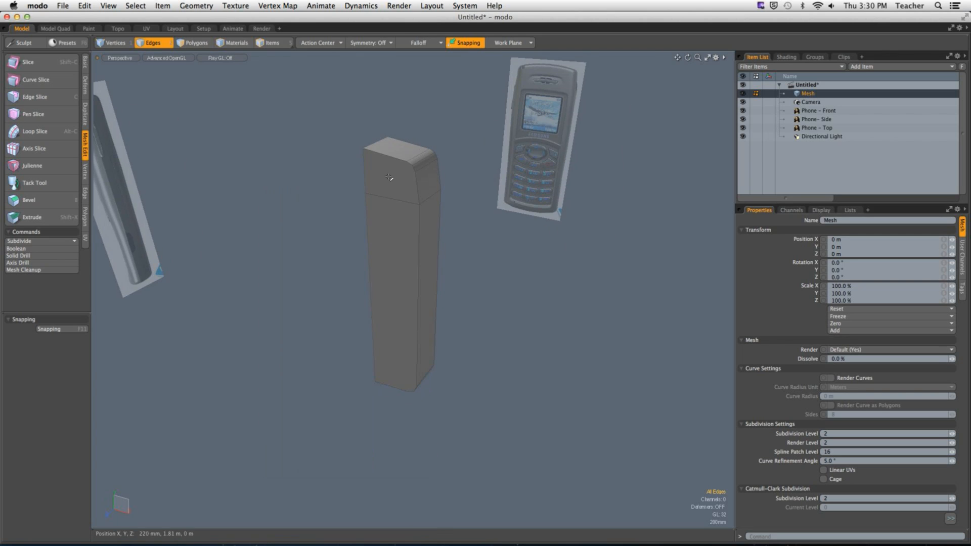
key("ctrl+space")
left_click(509, 297)
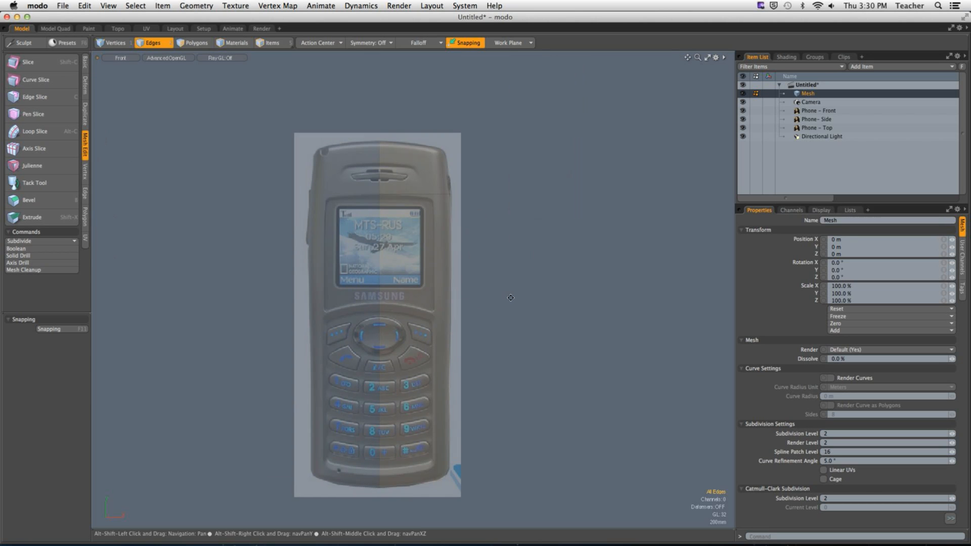
left_click(28, 62)
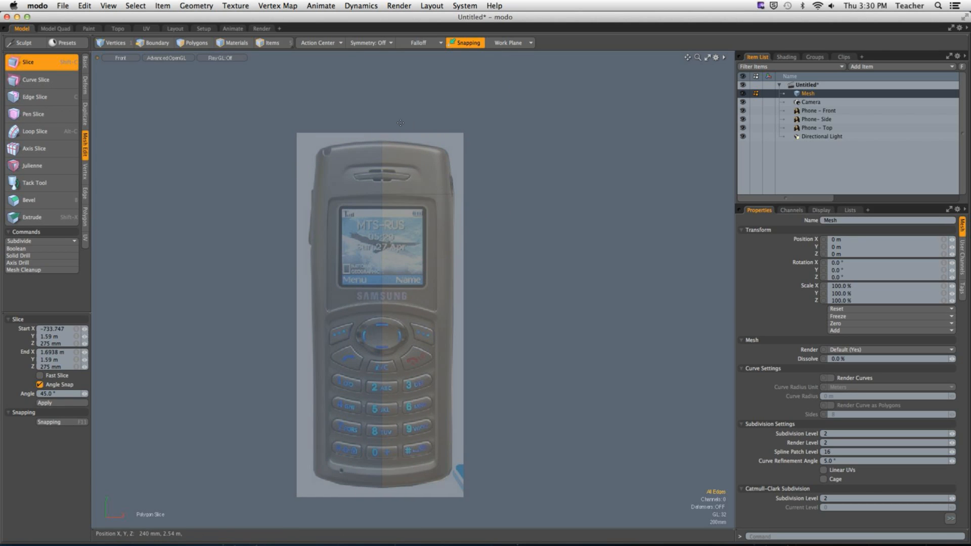
left_click_drag(403, 118, 402, 526, "shift")
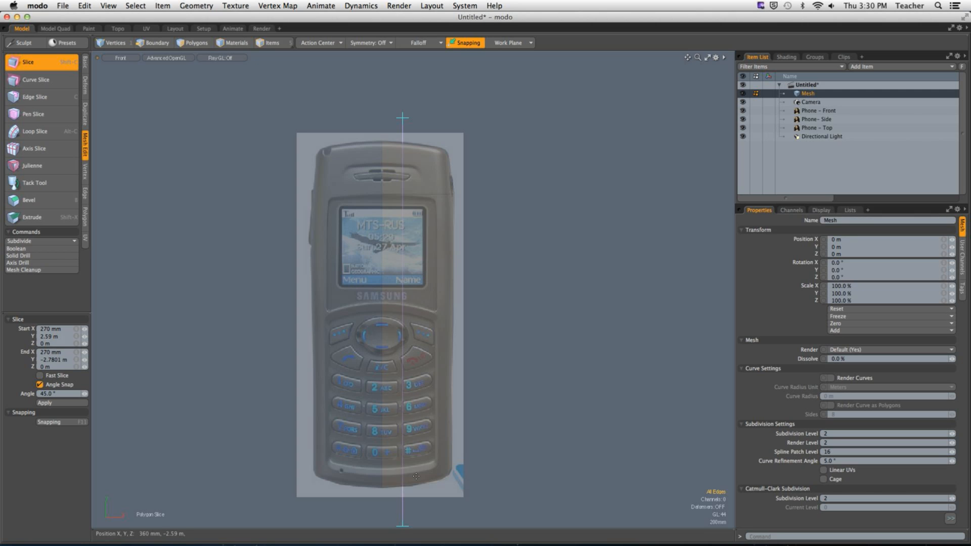
key("q")
Select the slice's edge across the block's top and raise it about 17 mm to the phone's upper outline in the Front view.
left_click_drag(407, 136, 439, 201, "ctrl+alt")
left_click(435, 177)
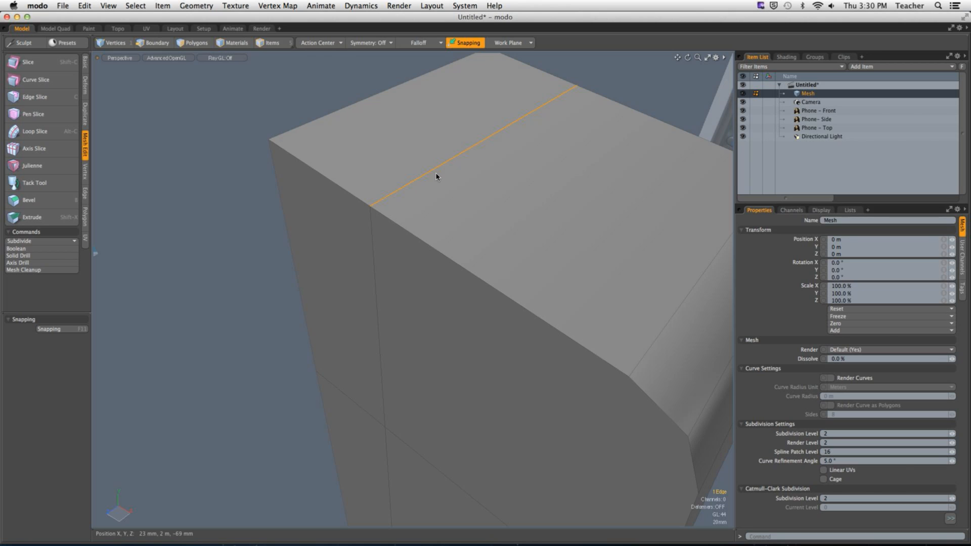
key("ctrl+space")
left_click(479, 212)
key("2")
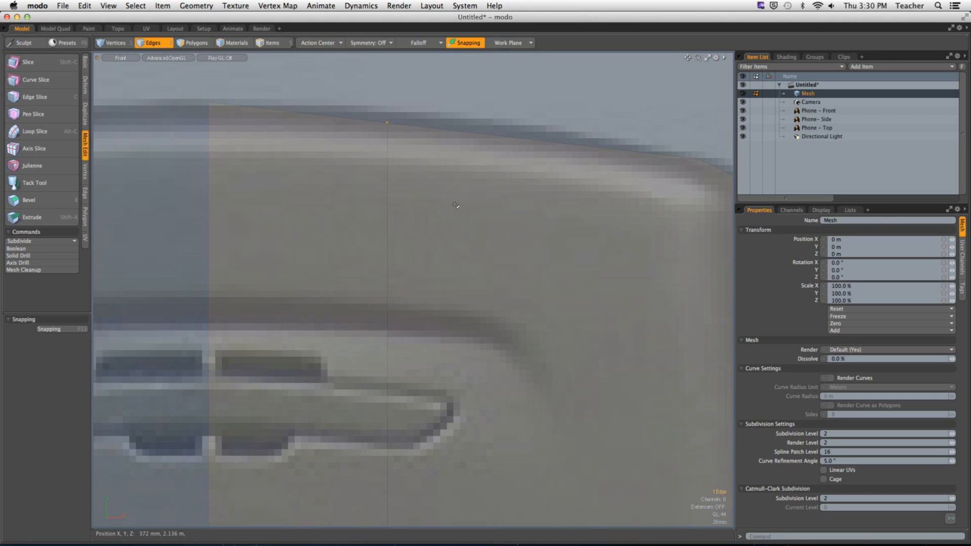
key("w")
left_click_drag(387, 90, 388, 78)
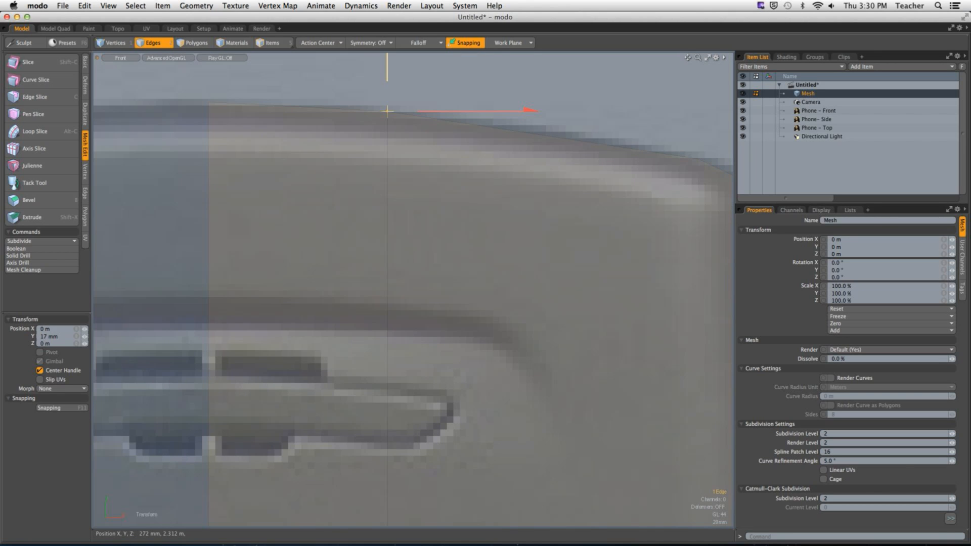
key("Escape")
Select the slice's edge across the block's underside and lower it about 13 mm to the phone's bottom outline in the Front view.
left_click_drag(496, 112, 347, 126, "ctrl+alt")
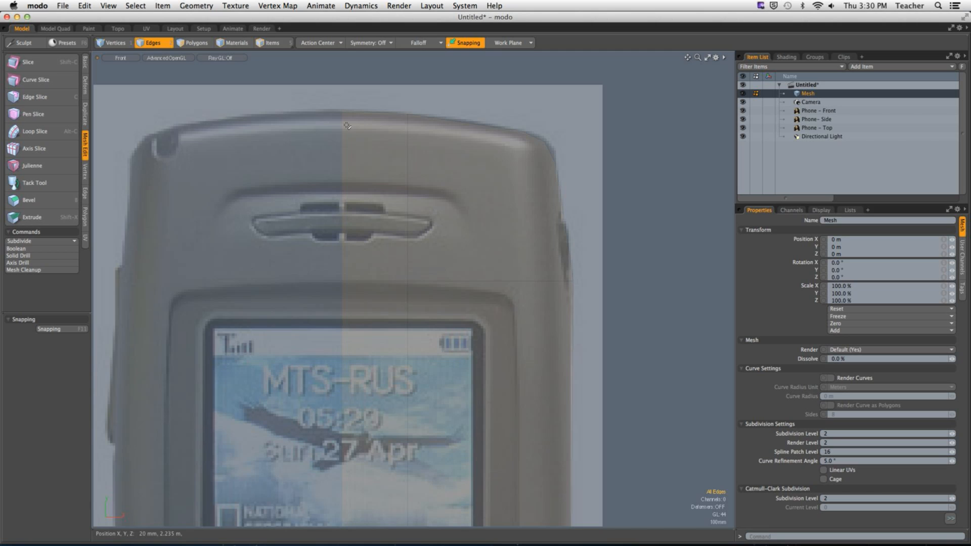
left_click_drag(493, 257, 411, 53, "ctrl+alt")
left_click_drag(443, 342, 443, 333, "ctrl+alt")
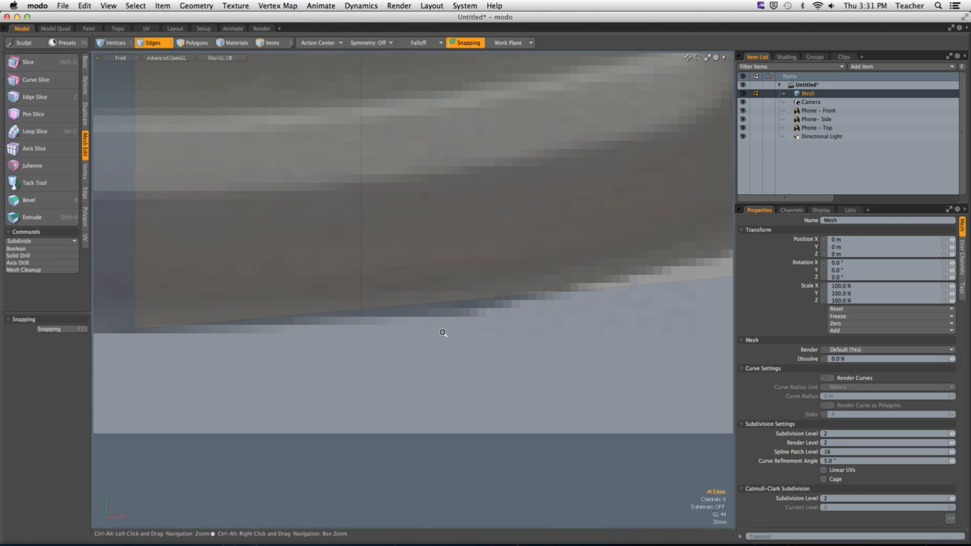
key("ctrl+space")
left_click(444, 288)
left_click_drag(443, 288, 444, 137, "alt")
left_click(380, 327)
key("ctrl+space")
left_click(515, 434)
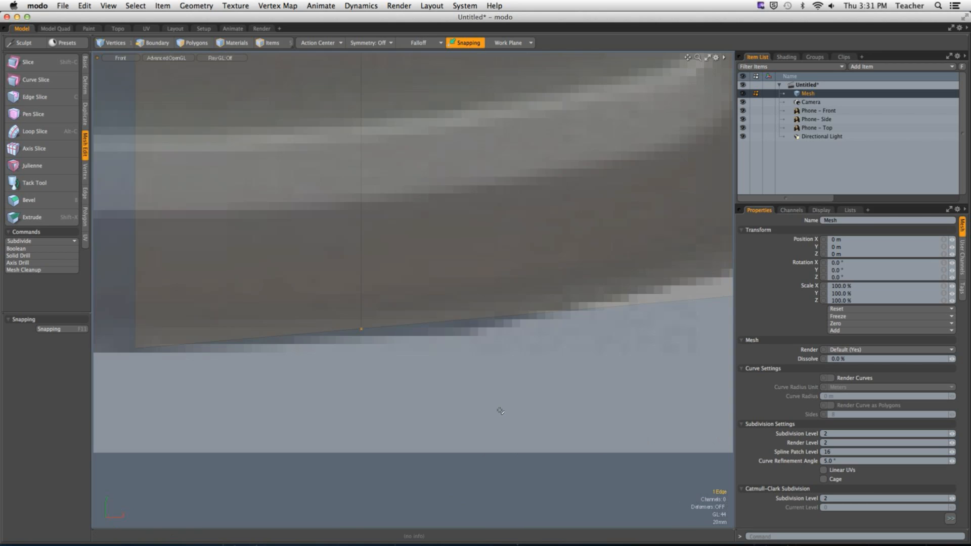
key("w")
left_click_drag(361, 256, 336, 295)
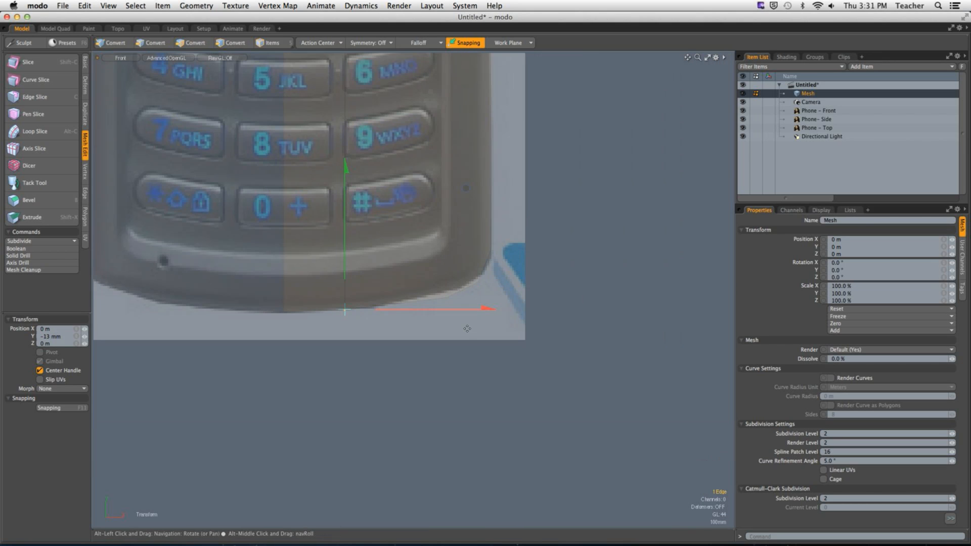
key("space")
left_click(466, 327)
Select the inner edge of the bottom corner bevel and adjust its position to follow the phone's lower outline in the Front view.
key("ctrl+space")
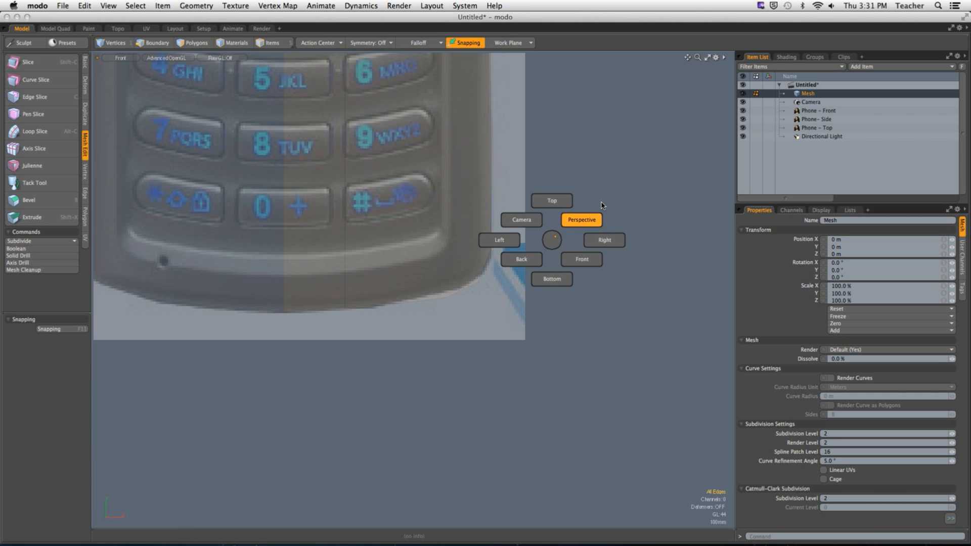
left_click(594, 210)
key("ctrl+space")
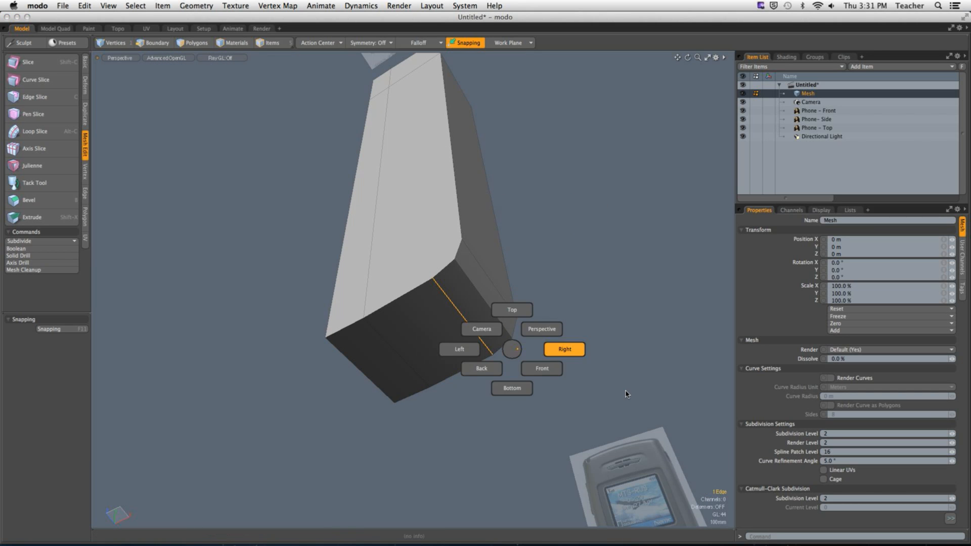
left_click(542, 368)
scroll(437, 302, "up", 4)
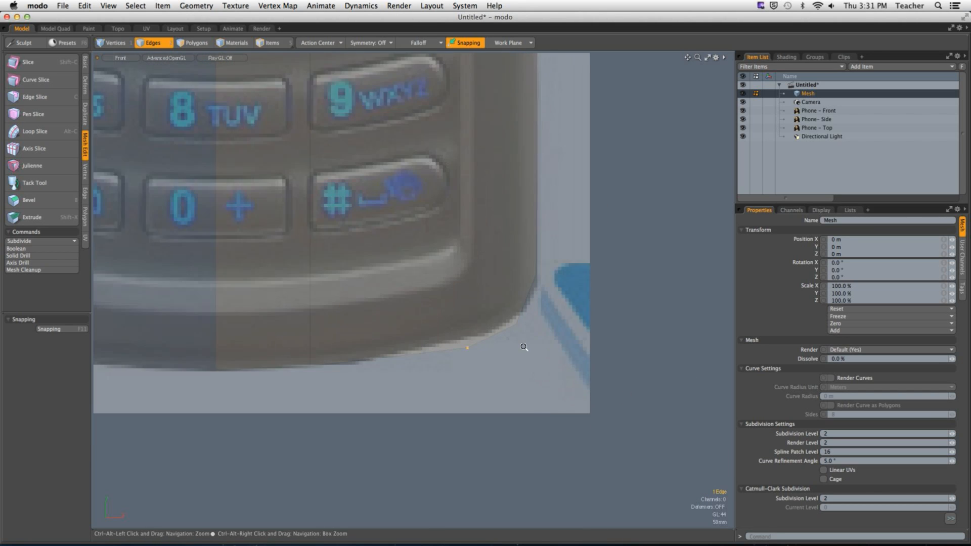
key("w")
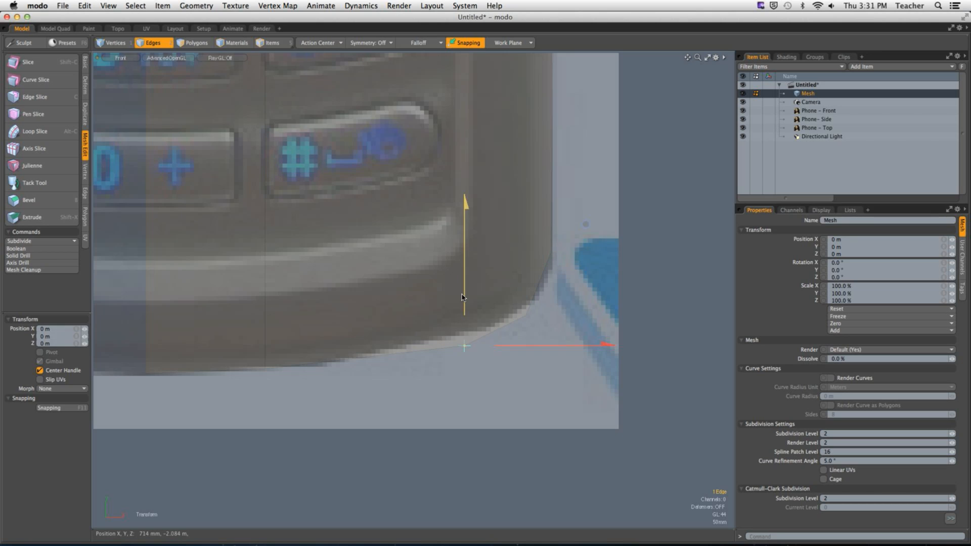
left_click_drag(465, 342, 354, 368)
key("Escape")
Examine the sliced half-block from several angles in Perspective and against the front reference.
left_click_drag(398, 319, 376, 394, "alt+shift")
key("ctrl+space")
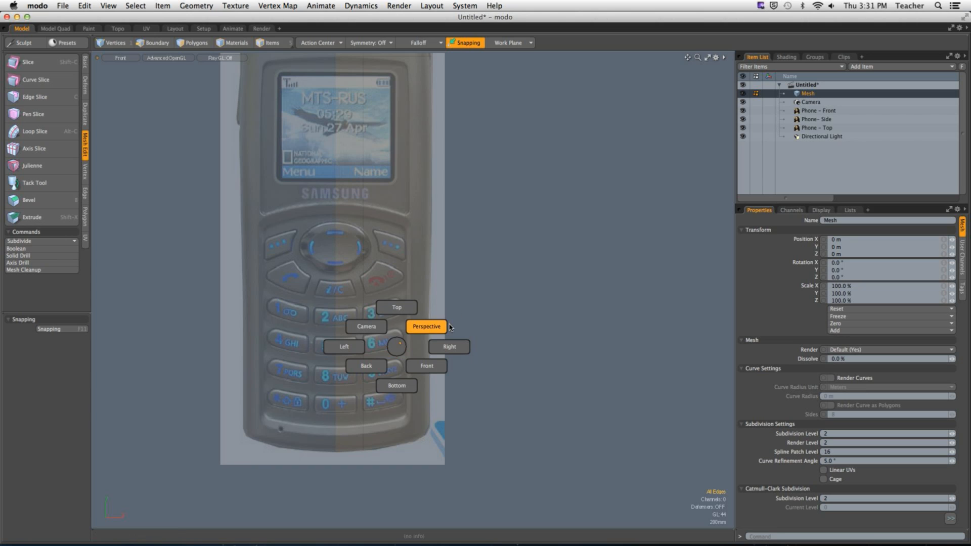
left_click(438, 326)
left_click_drag(481, 314, 564, 343, "alt")
left_click_drag(499, 215, 433, 288, "alt")
left_click_drag(420, 329, 475, 351, "alt")
key("KP_2")
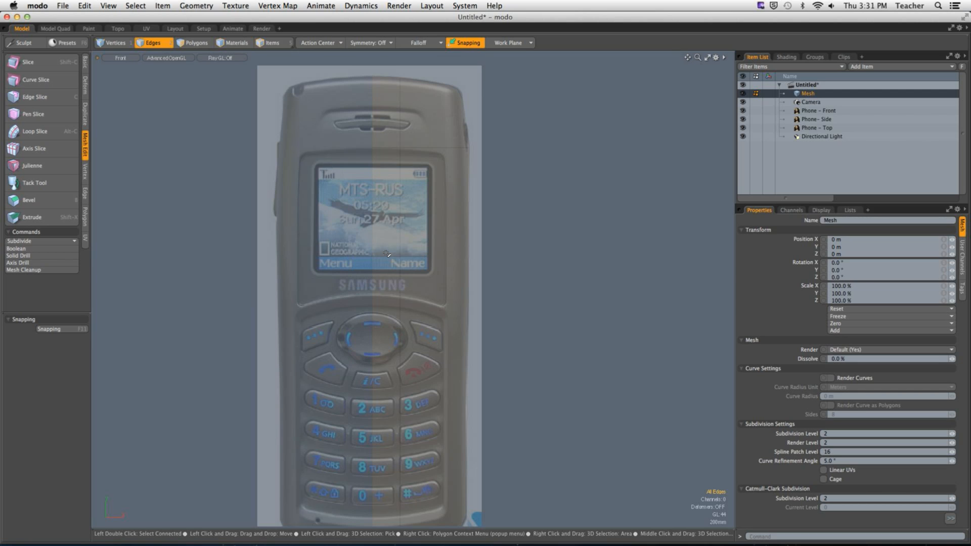
Compare the block's bottom and top ends with the side reference image in the Right view.
key("ctrl+space")
left_click(432, 235)
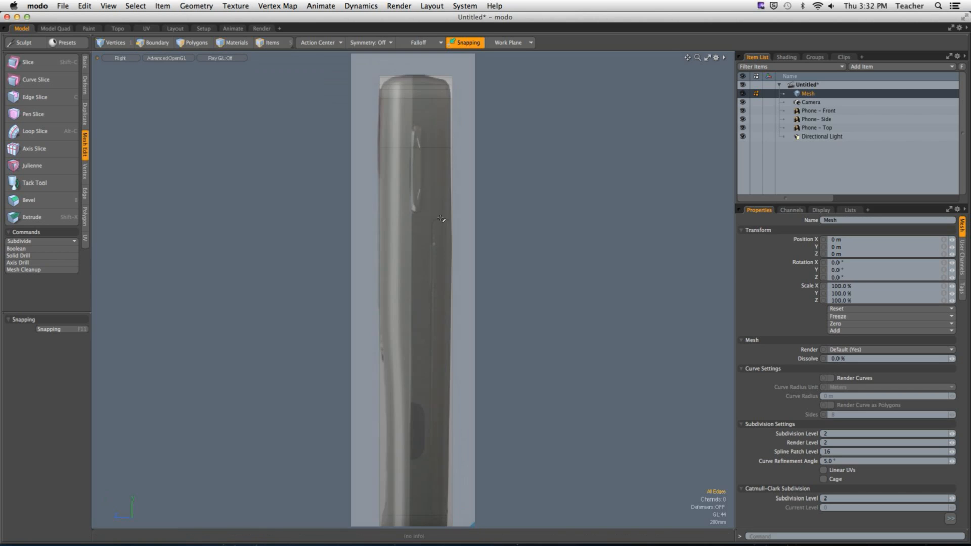
left_click_drag(432, 234, 390, 213, "alt+shift")
left_click_drag(390, 212, 358, 302, "alt+shift")
left_click_drag(359, 303, 336, 248, "alt+shift")
left_click_drag(363, 355, 402, 353, "ctrl+alt")
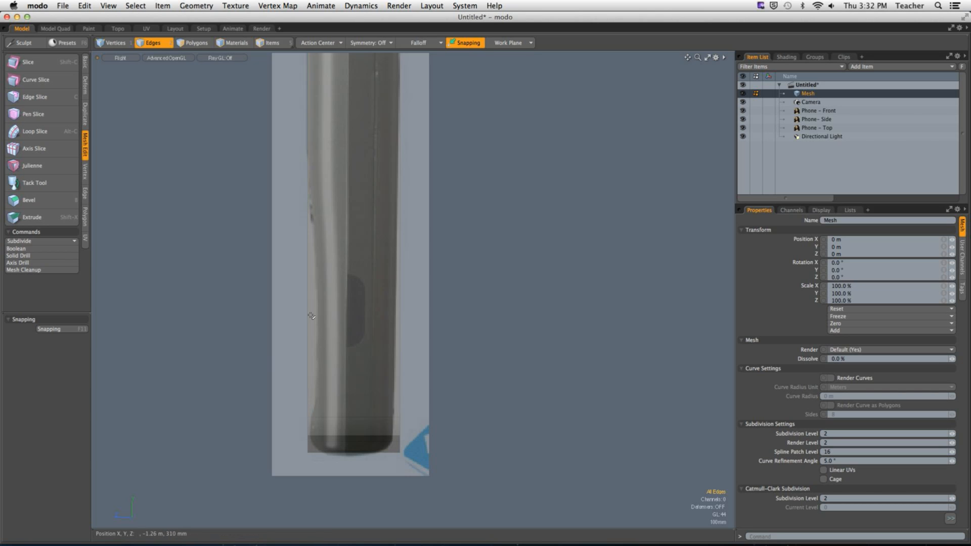
left_click_drag(327, 129, 334, 304, "alt+shift")
left_click_drag(343, 167, 331, 375, "alt+shift")
scroll(403, 236, "up", 3)
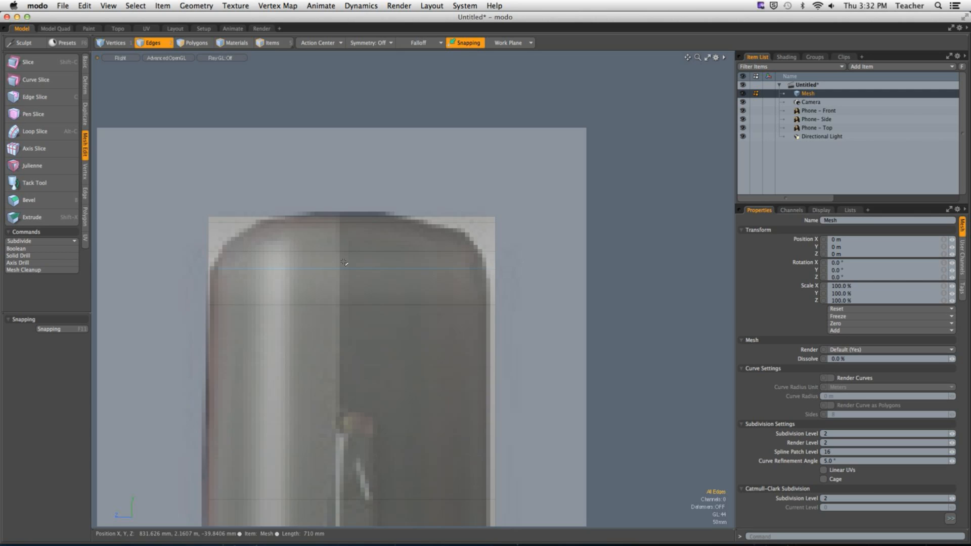
Select the front vertices along the half-block's rounded top profile and show them in the Right view.
key("ctrl+space")
left_click(360, 175)
scroll(348, 264, "down", 10)
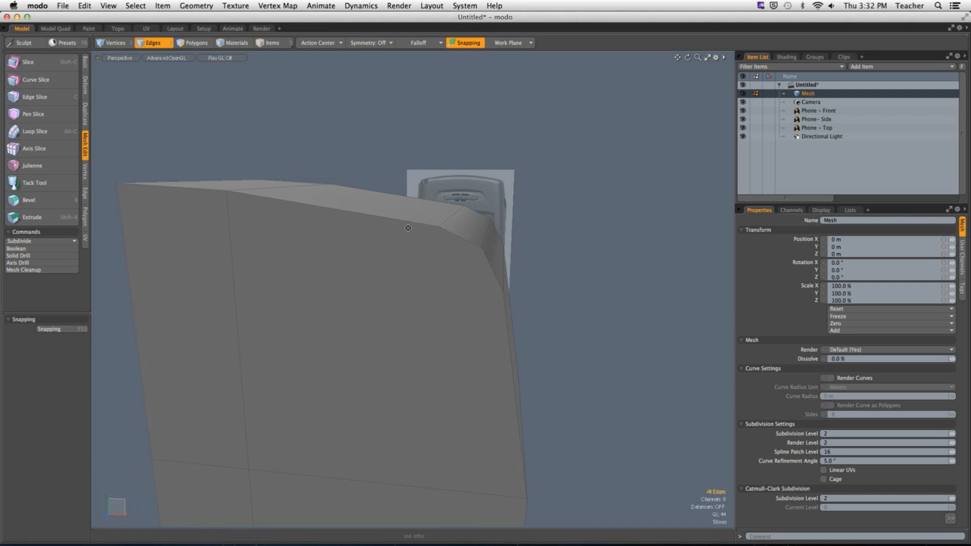
left_click_drag(312, 283, 307, 278, "alt")
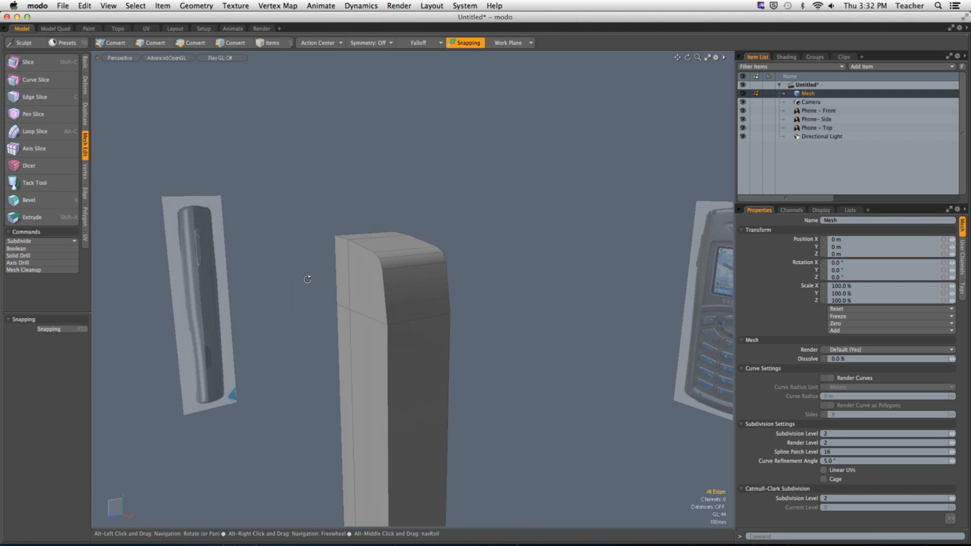
left_click_drag(365, 254, 425, 263, "ctrl+alt")
key("1")
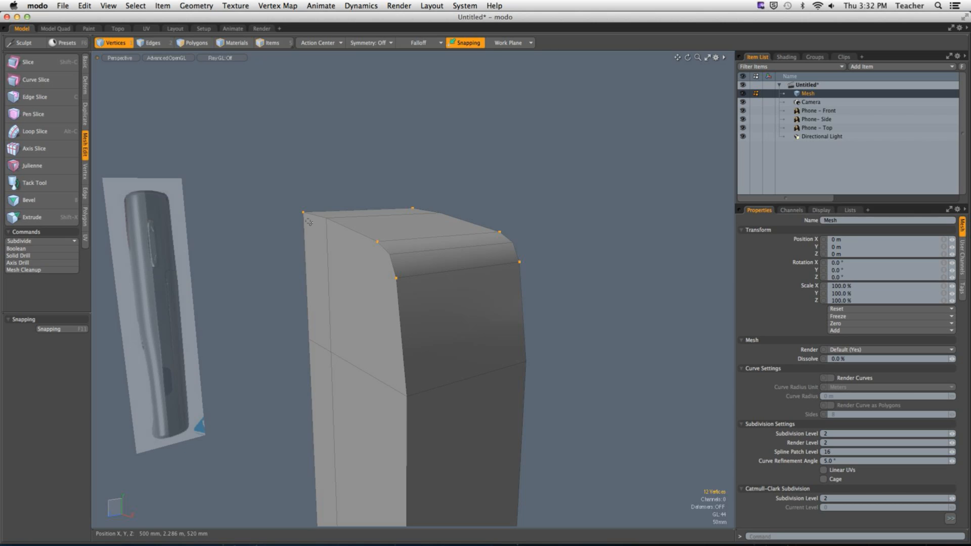
left_click(326, 218, "shift")
key("KP_3")
scroll(373, 255, "up", 4)
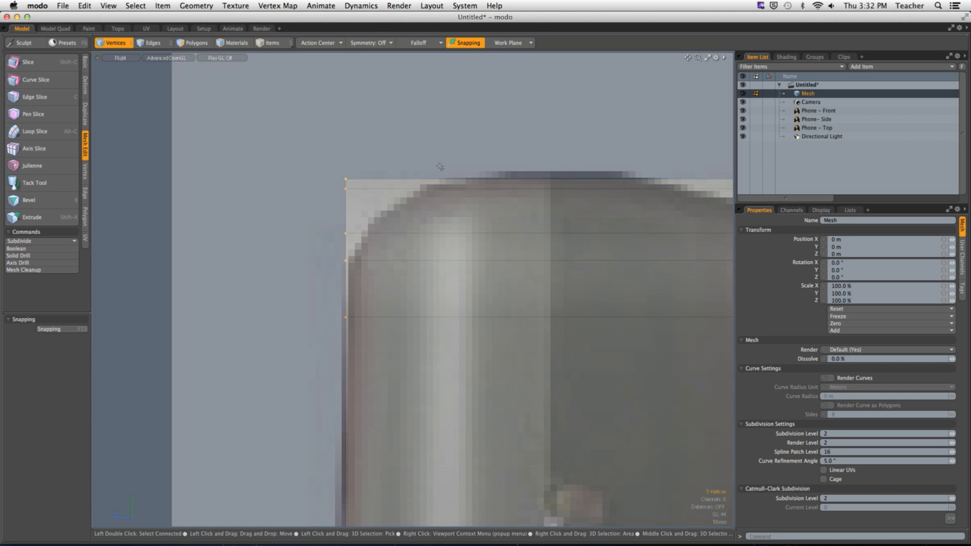
Narrow the selection to the two innermost top front vertices and move them back along Z toward the side reference's rounded outline.
key("ctrl+space")
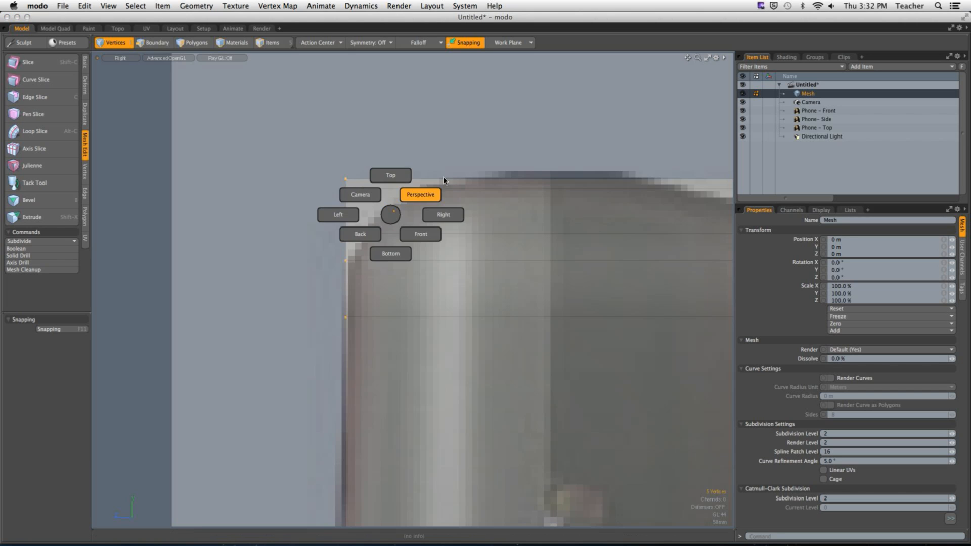
left_click(443, 180)
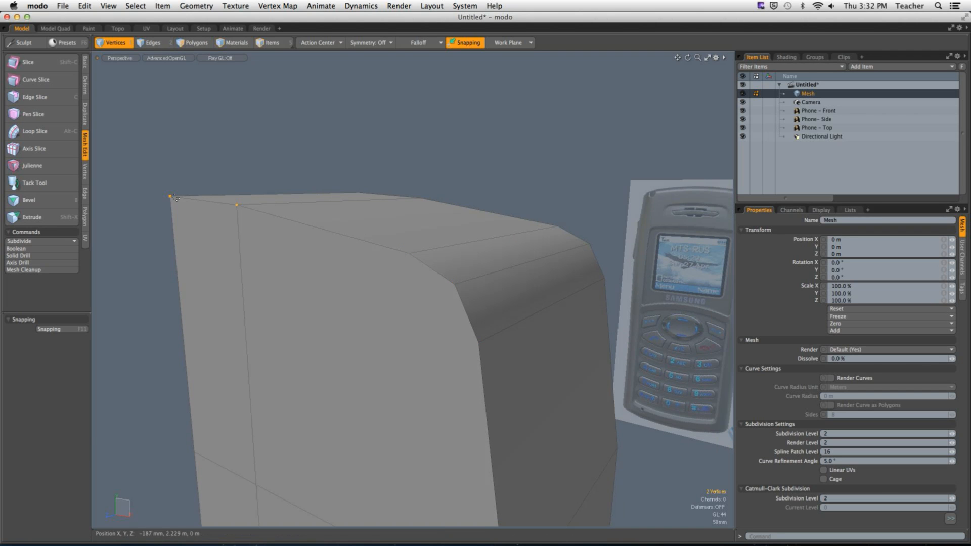
key("ctrl+space")
left_click(351, 210)
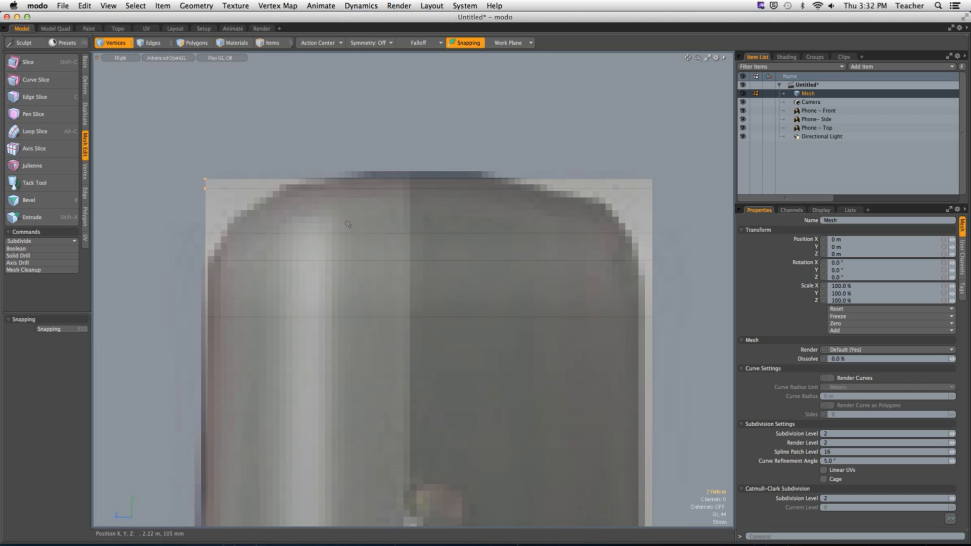
key("w")
left_click_drag(136, 187, 215, 187)
key("Escape")
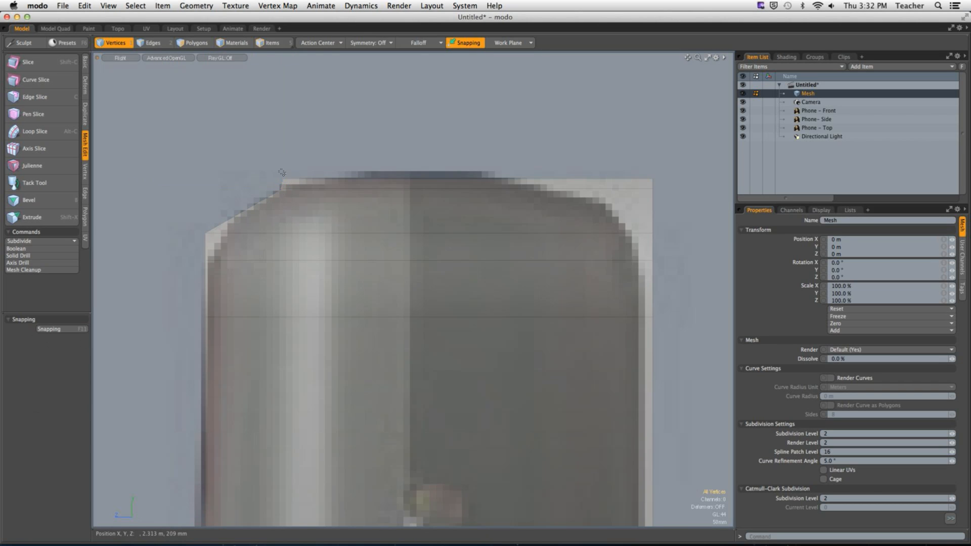
Move the uppermost front vertex farther back along Z to meet the top curve of the side reference.
left_click(283, 180)
key("w")
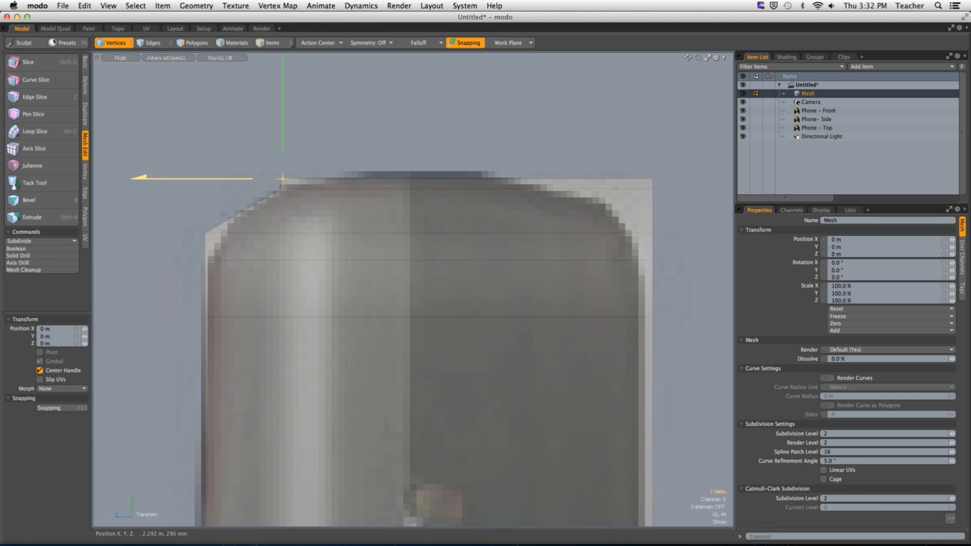
left_click_drag(233, 185, 293, 182)
key("Escape")
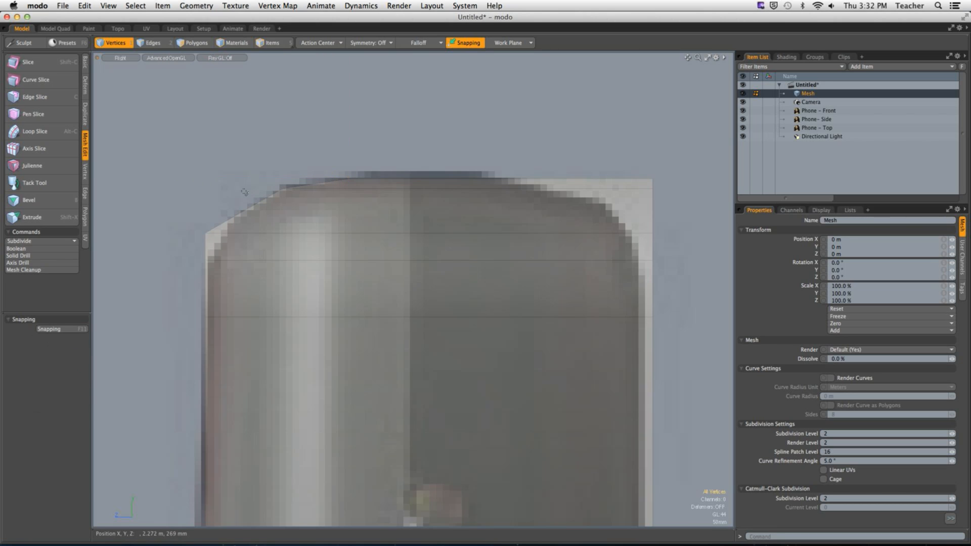
Move the top front vertex at the start of the corner bevel back about 44 mm along Z to follow the side reference.
left_click(215, 237)
key("w")
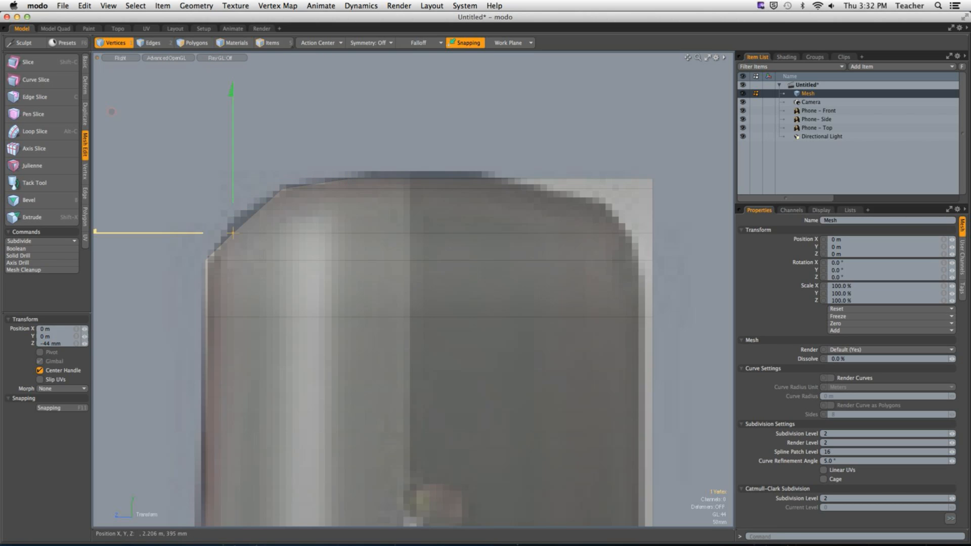
left_click_drag(233, 233, 211, 278)
key("Escape")
Examine the reshaped top front edge in Perspective and compare it with the top reference image in the Top view.
left_click_drag(211, 278, 261, 225, "alt+shift")
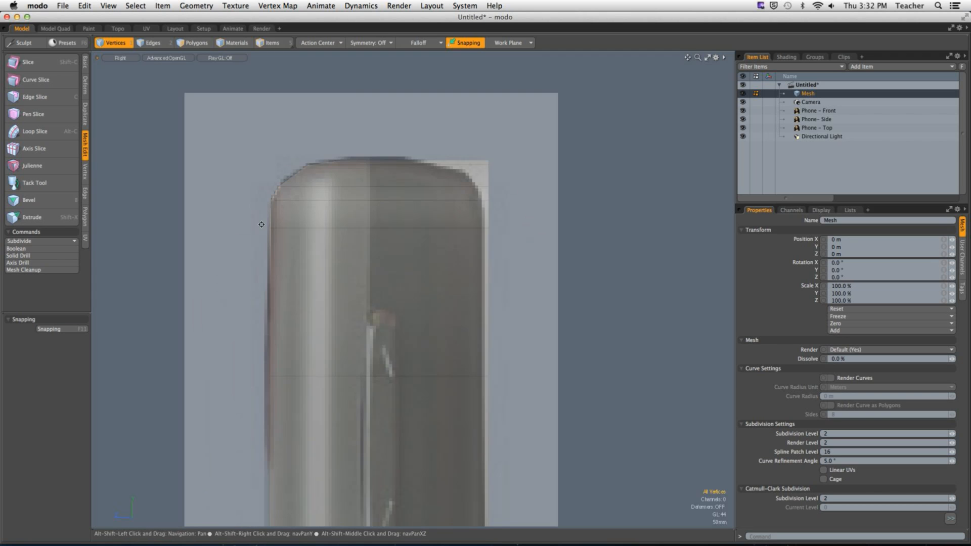
key("ctrl+space")
left_click(332, 163)
left_click_drag(359, 158, 422, 335, "alt")
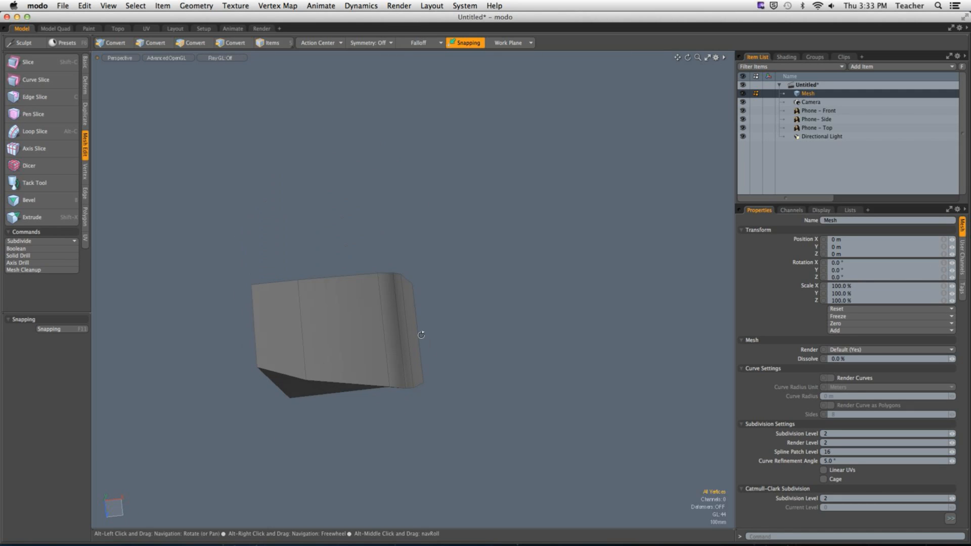
key("ctrl+space")
left_click(418, 256)
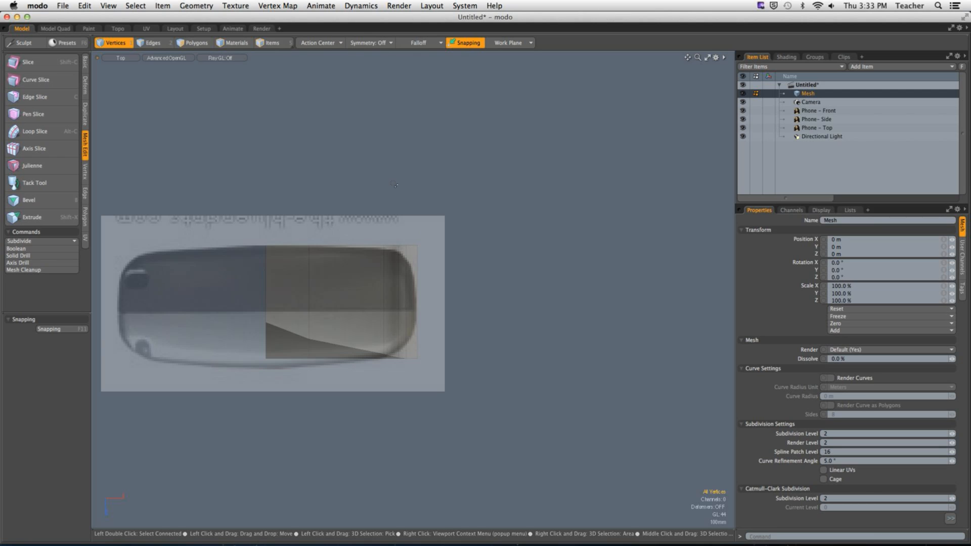
Undo the recent Z moves of the top front vertices back to the straight front face.
key("super+z")
key("super+z")
key("super+z")
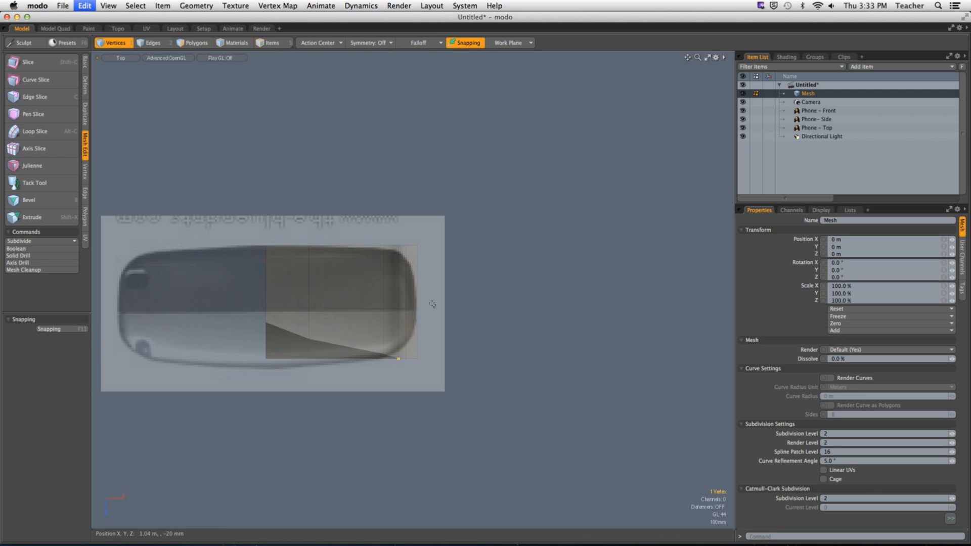
key("super+z")
key("super+z")
key("super+z")
key("super+z")
key("super+z")
key("super+z")
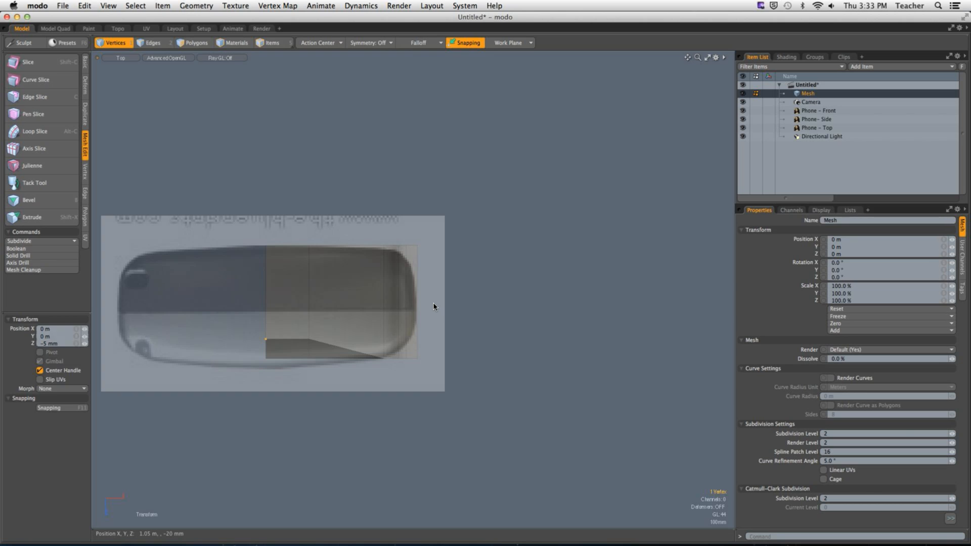
key("super+z")
key("super+z")
key("super+z")
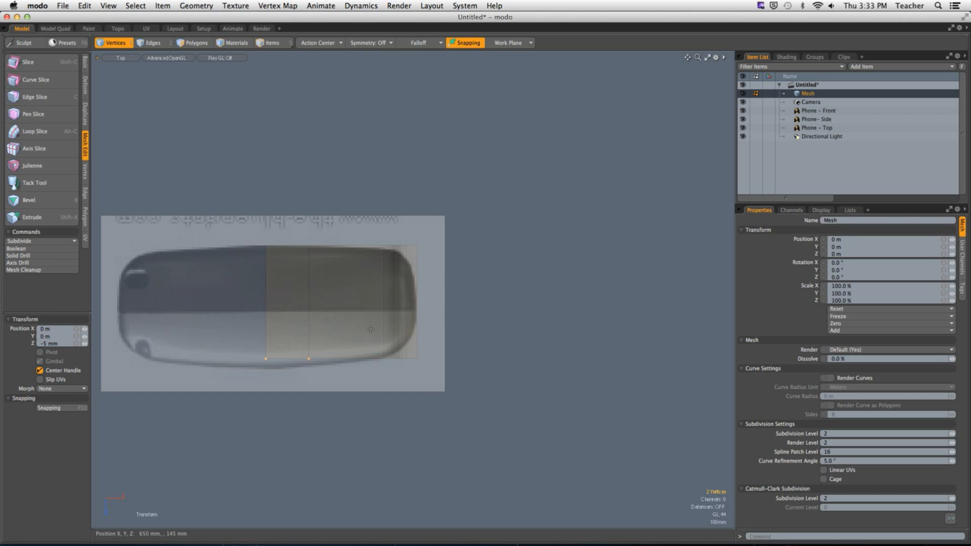
Select the outer outline edges of the front face, across the top, around the corner, down the side and along the bottom.
key("ctrl+space")
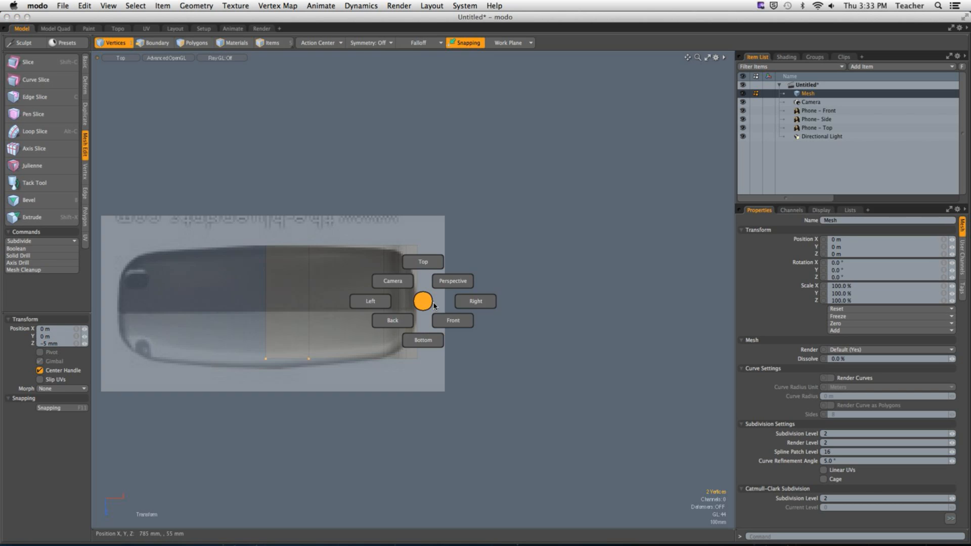
left_click(478, 310)
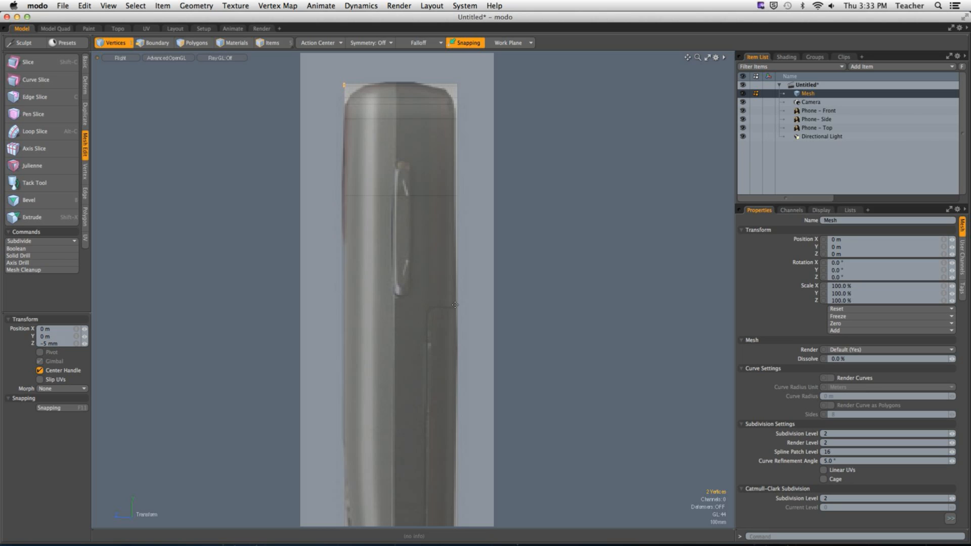
key("ctrl+space")
left_click(514, 94)
left_click_drag(362, 213, 440, 183, "alt")
key("q")
key("2")
double_click(346, 184)
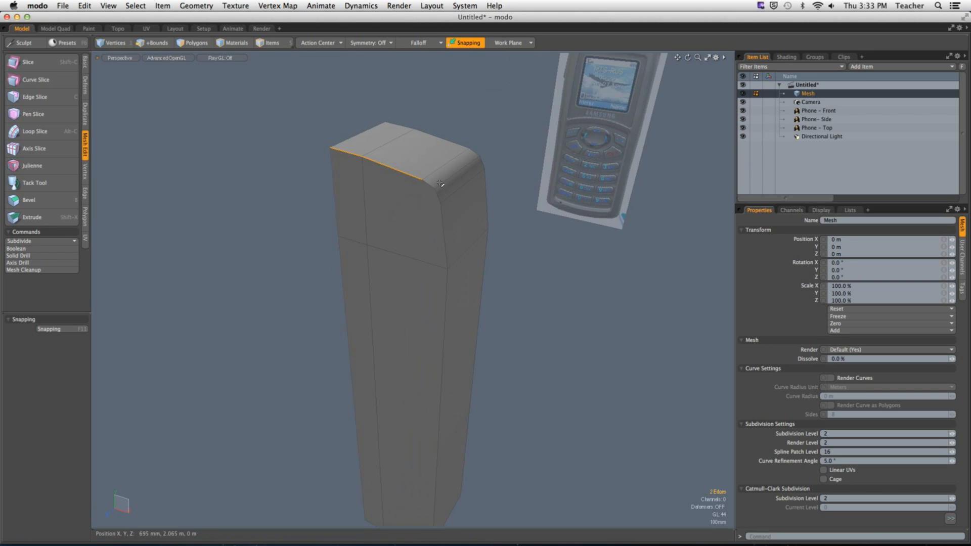
double_click(442, 215, "shift")
left_click_drag(365, 213, 388, 262, "ctrl")
left_click_drag(448, 287, 411, 299, "ctrl+alt")
double_click(447, 307, "shift")
left_click_drag(443, 389, 439, 348, "alt+shift")
left_click_drag(408, 200, 386, 229, "ctrl")
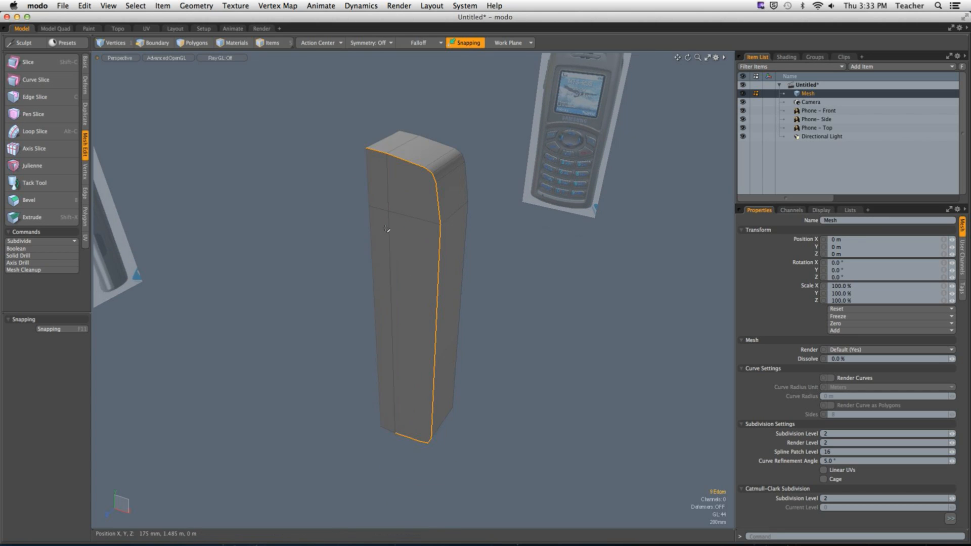
left_click_drag(414, 362, 420, 308, "alt")
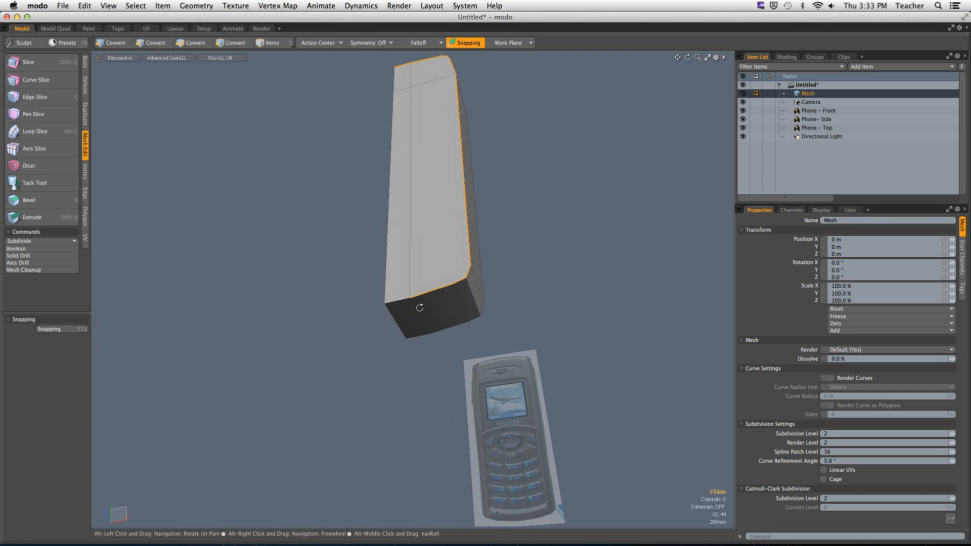
left_click(397, 301, "shift")
Add the back face's outline edges to the selection, across the top, around the corner, down the side and along the bottom.
left_click_drag(400, 273, 344, 253, "alt")
left_click(347, 213, "shift")
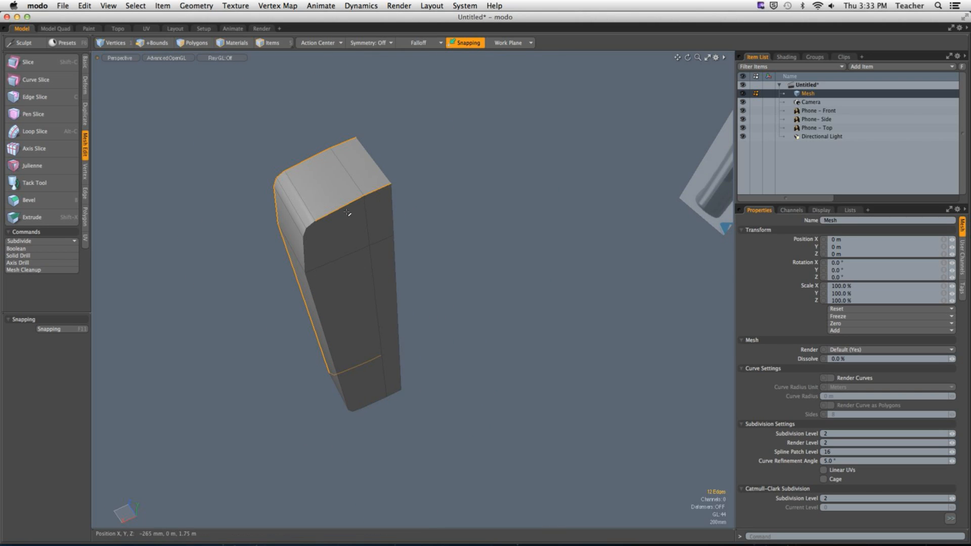
left_click(308, 232, "shift")
left_click(319, 324, "shift")
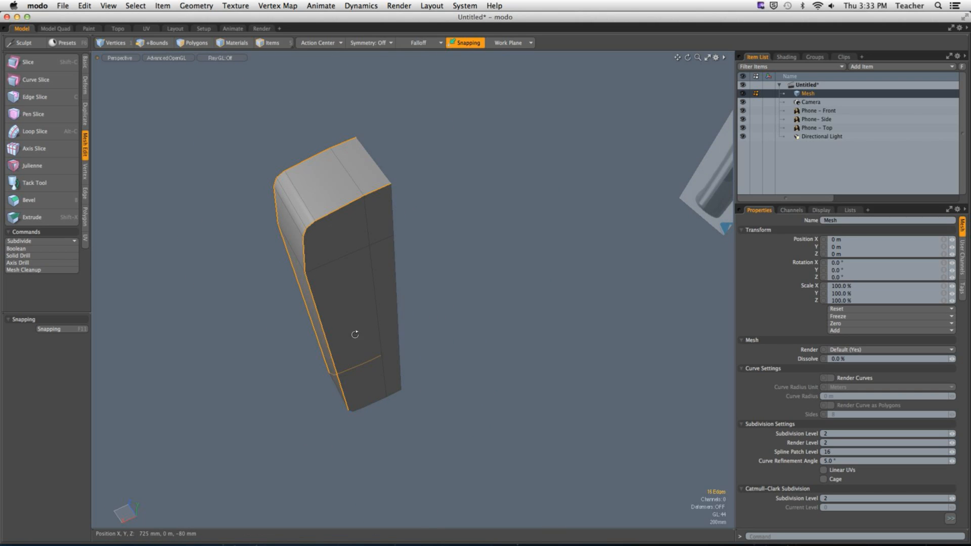
mouse_move(358, 336)
left_mouse_down("alt")
mouse_move(361, 347)
mouse_move(352, 338)
left_mouse_up("alt")
scroll(353, 339, "up", 3)
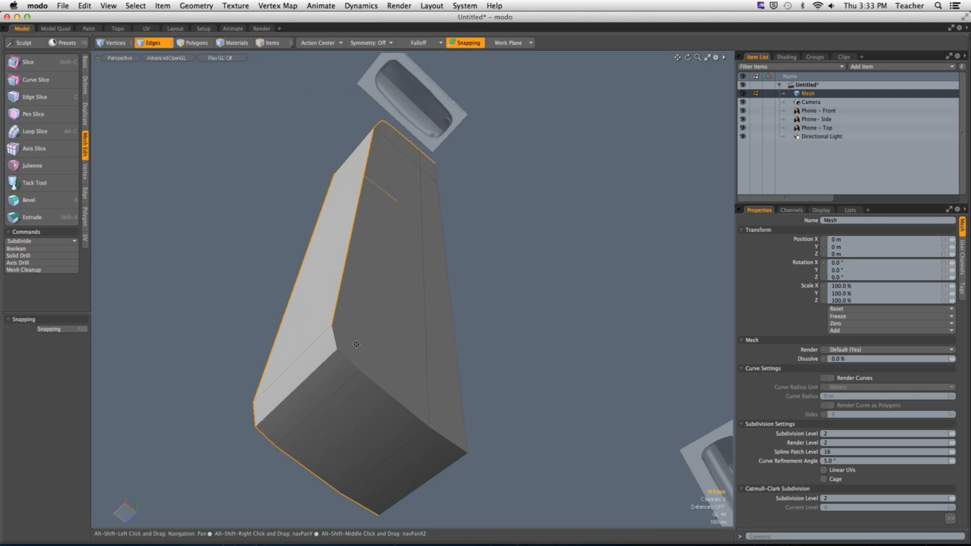
double_click(358, 342, "shift")
Remove the stray inner loop edges from the selection, keeping only the front and back outline edges.
left_click(429, 423, "ctrl")
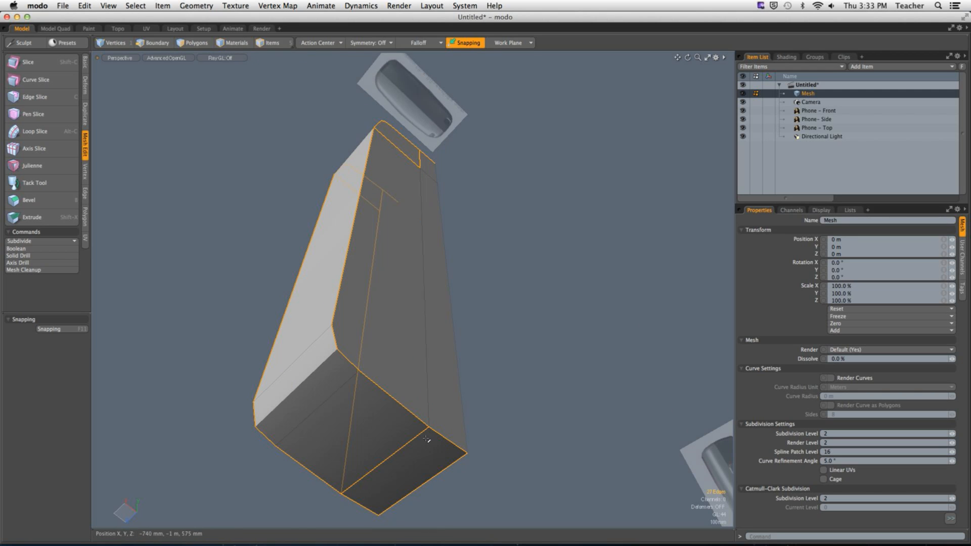
left_click(414, 439, "ctrl")
left_click_drag(361, 303, 369, 405, "alt")
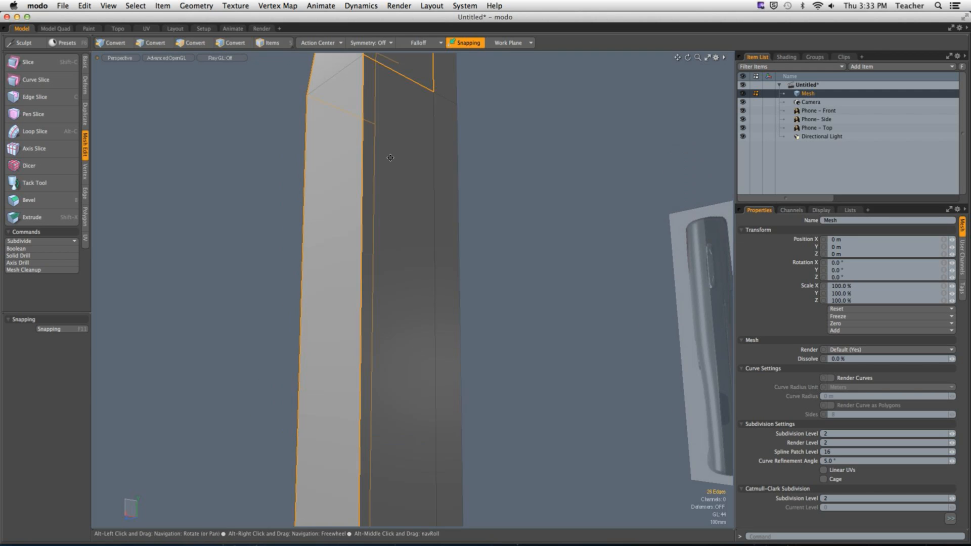
left_click_drag(365, 284, 377, 364, "alt+shift")
left_click(426, 272, "ctrl")
left_click(440, 253, "ctrl")
left_click_drag(360, 299, 461, 309, "alt")
left_click_drag(366, 185, 325, 225, "ctrl")
scroll(325, 226, "down", 5)
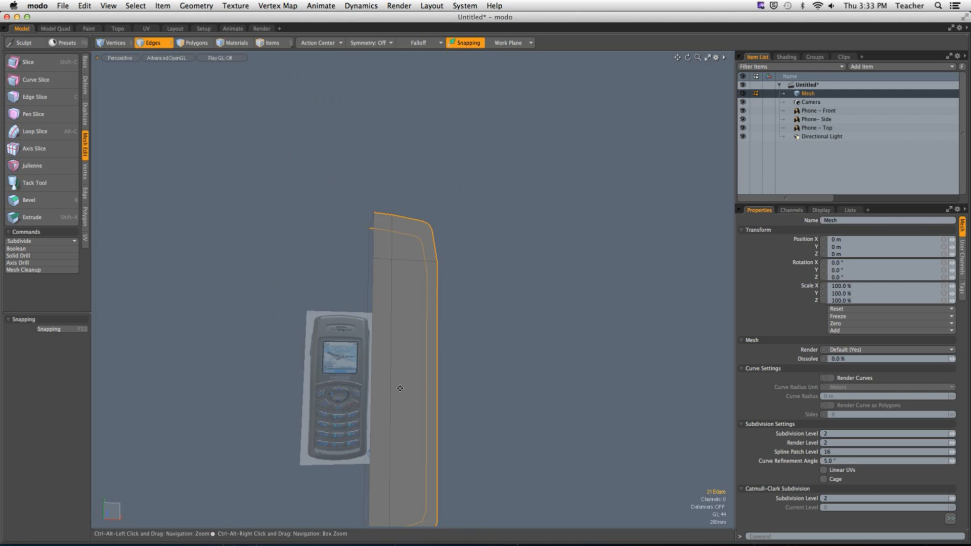
left_click_drag(399, 387, 467, 249, "alt+shift")
left_click(321, 235, "ctrl")
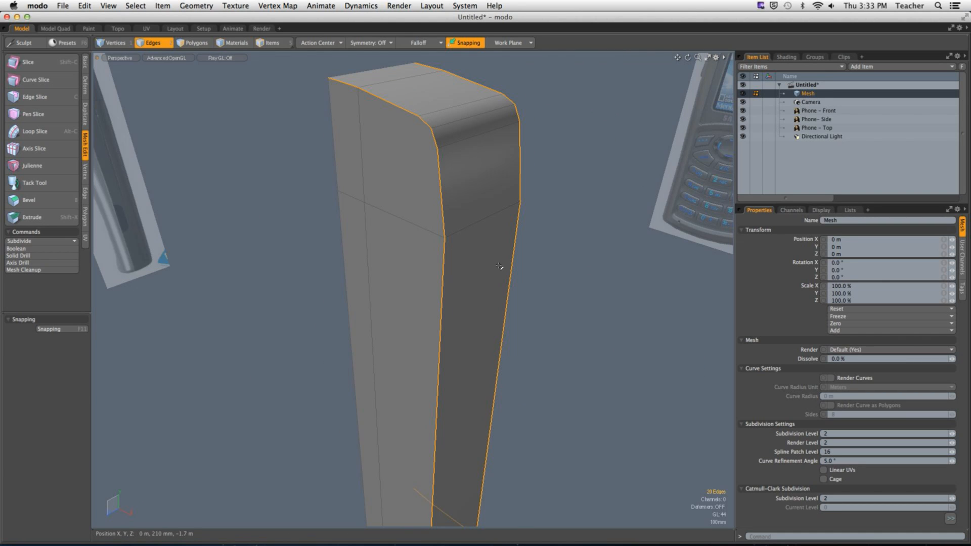
Bevel the selected front and back outline edges with an inset of about 179 mm, checking against the side and top references.
key("b")
left_click_drag(440, 390, 514, 449)
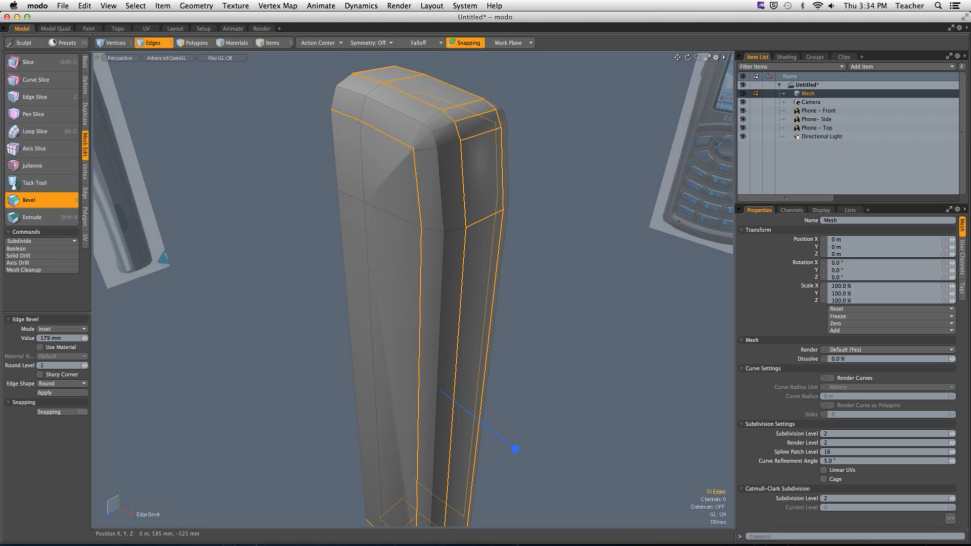
left_click_drag(515, 237, 486, 233)
key("ctrl+space")
left_click(624, 221)
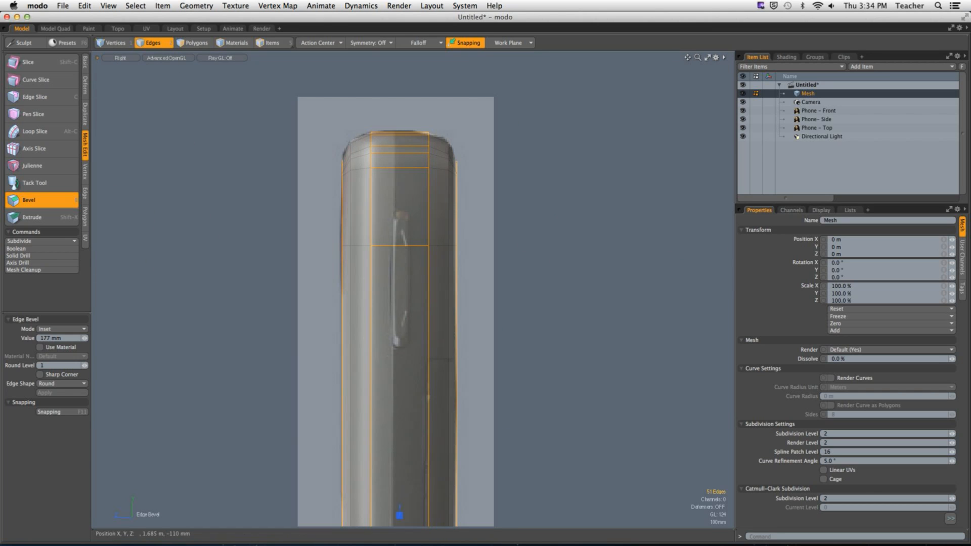
key("ctrl+space")
left_click(401, 123)
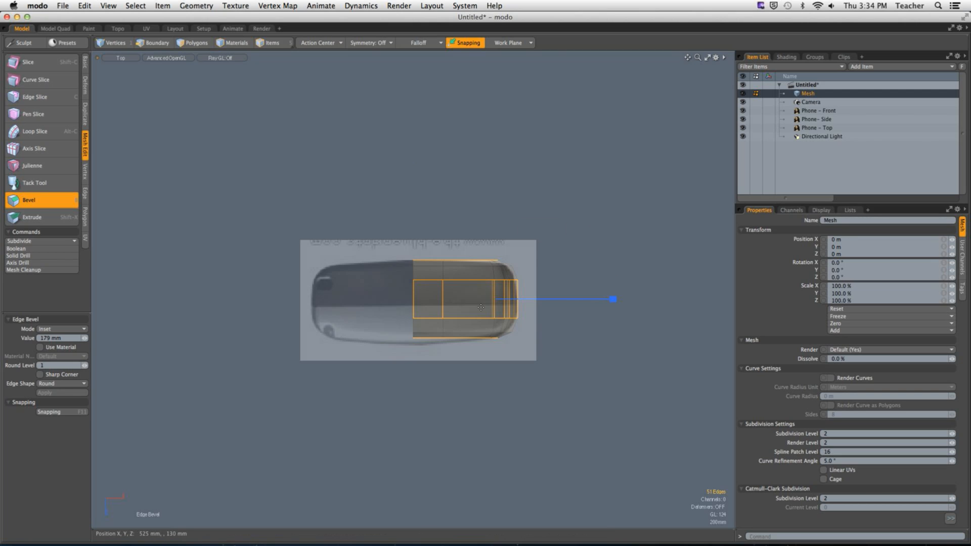
left_click_drag(555, 178, 508, 212, "alt")
key("Escape")
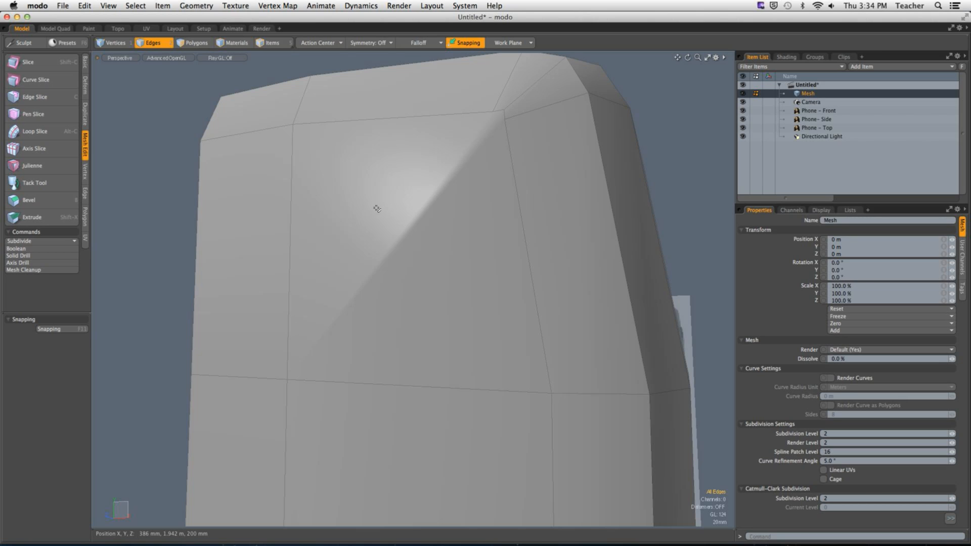
Turn on vertex display for active meshes and give the points an independent, larger size.
key("1")
left_click(294, 124)
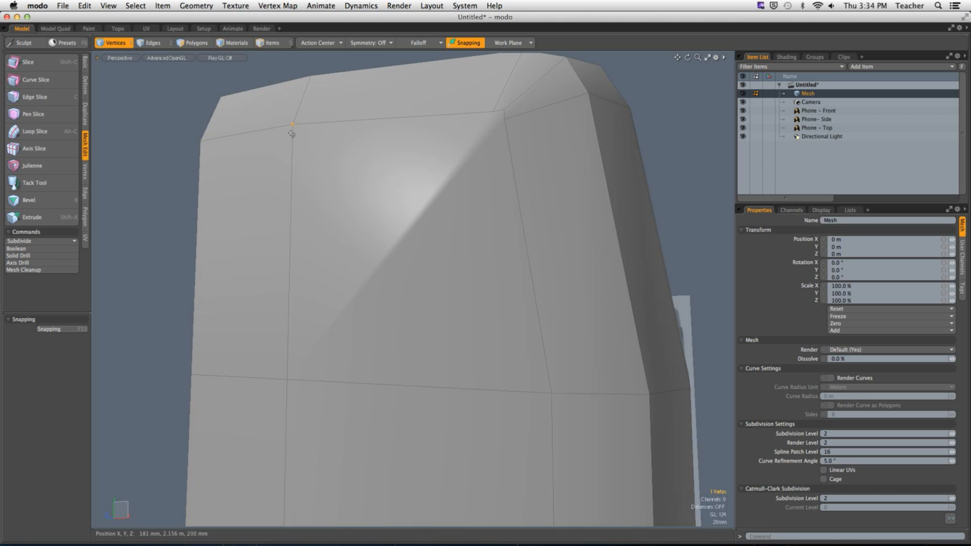
key("Escape")
key("o")
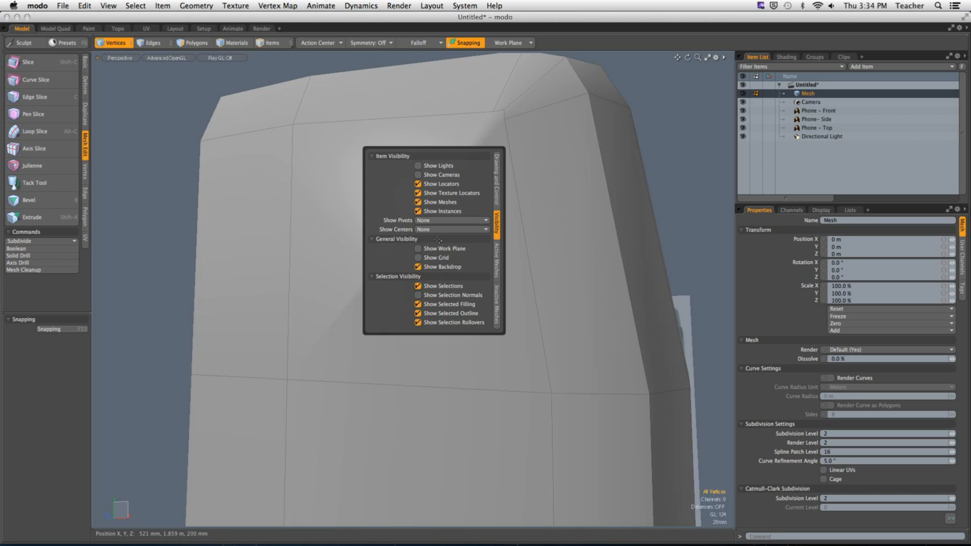
left_click(497, 258)
left_click(437, 277)
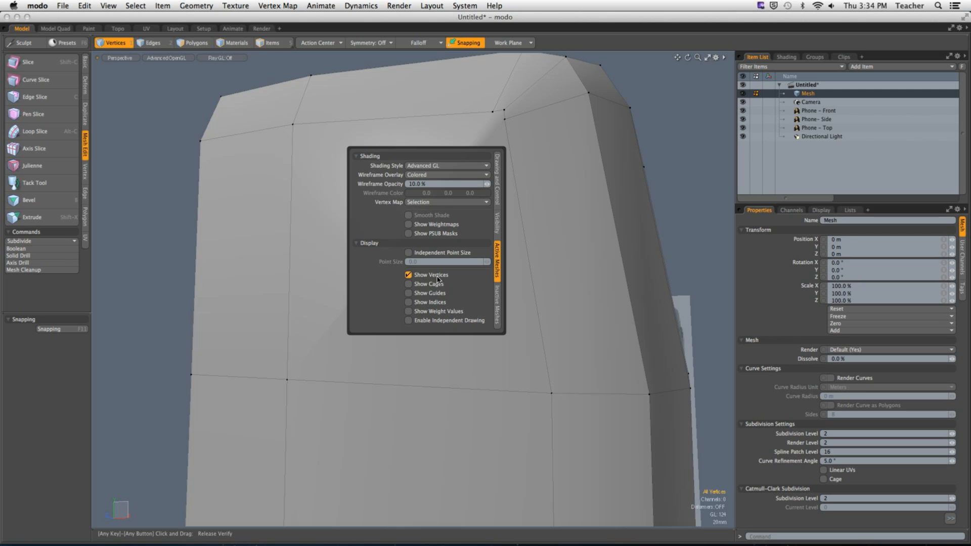
left_click(408, 252)
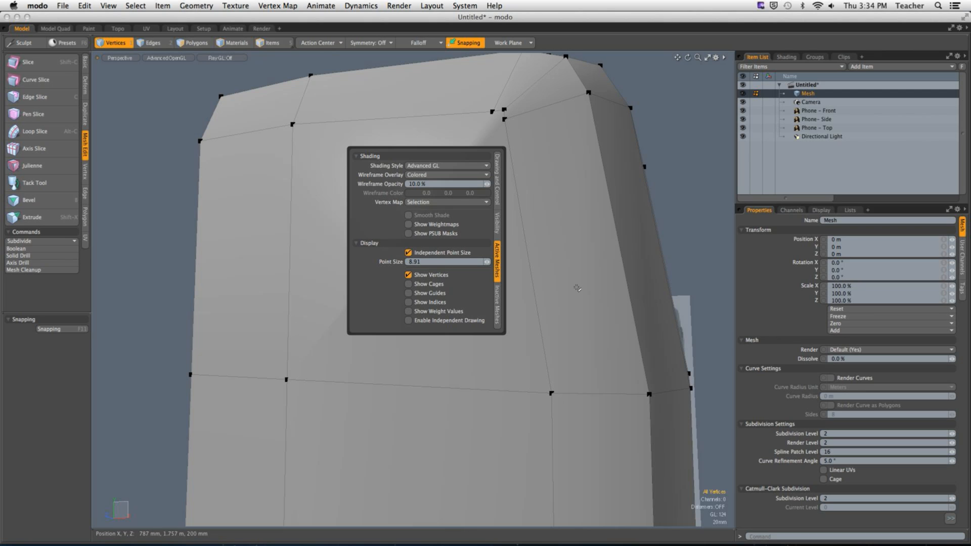
Select the six vertices around the large upper front polygon to examine how many points it has.
key("2")
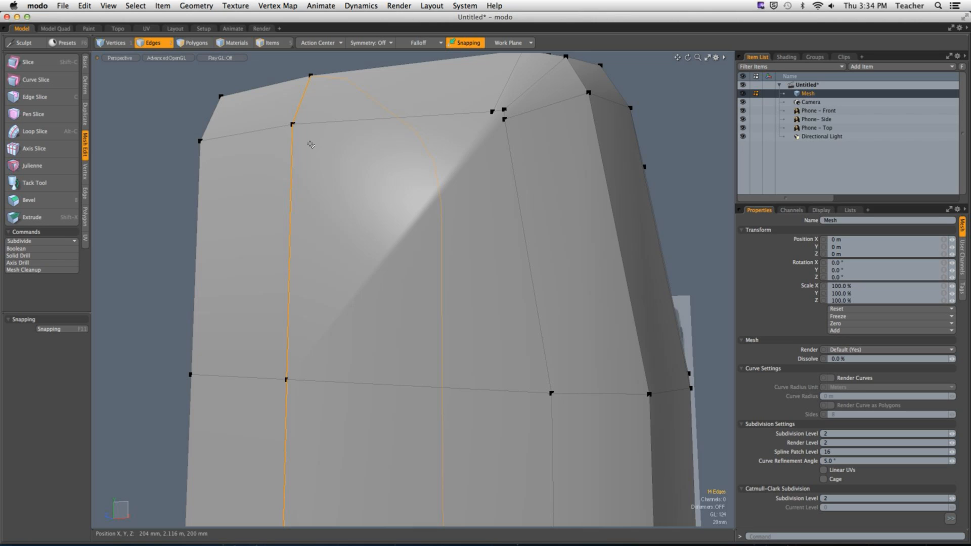
key("1")
left_click(293, 125)
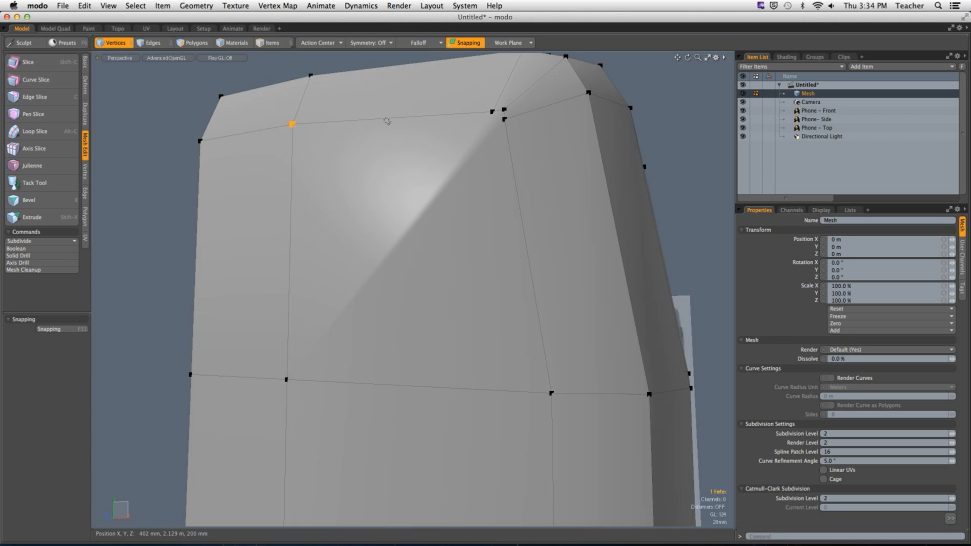
left_click(493, 111, "shift")
left_click(505, 110, "shift")
left_click(504, 120, "shift")
left_click(551, 393, "shift")
left_click(287, 379, "shift")
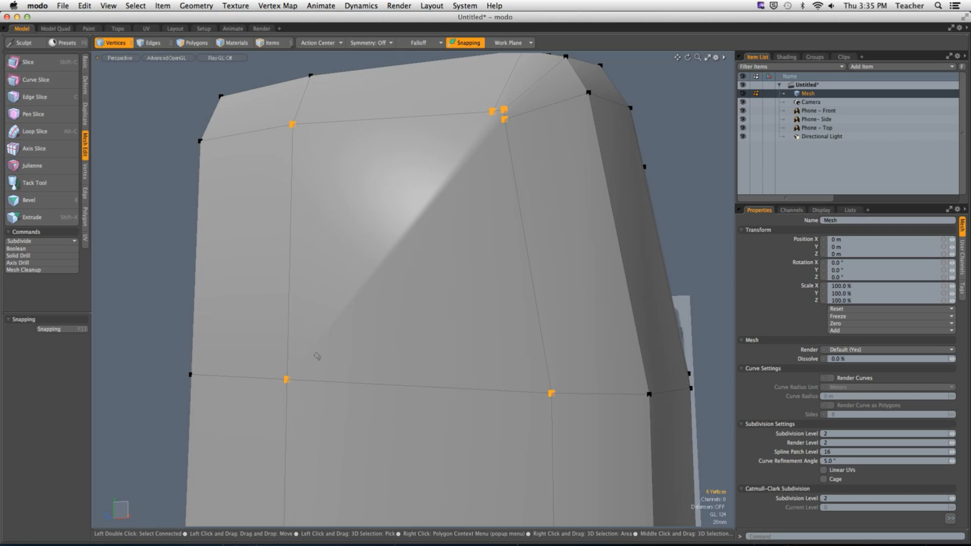
key("2")
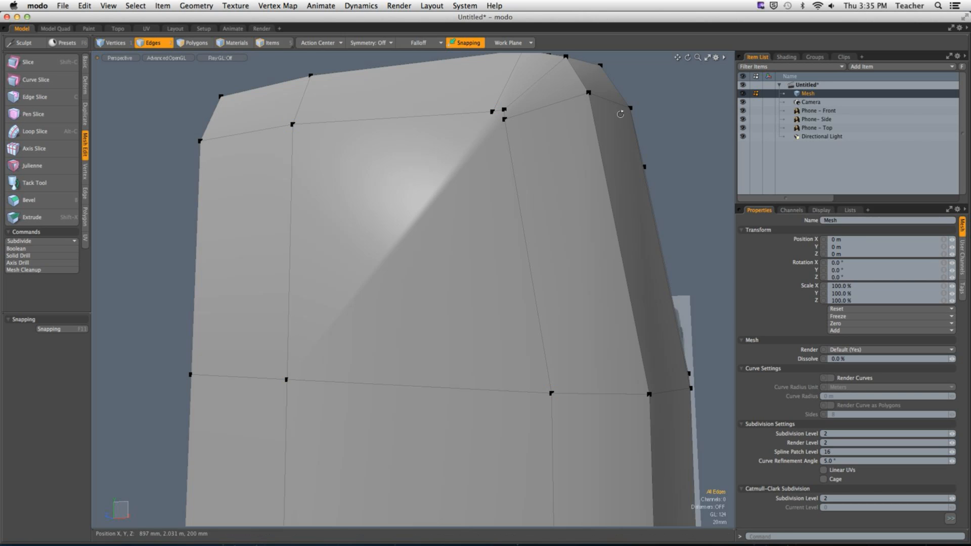
Edge-slice the upper front face from the lowest corner vertex to the centre edge, crossing the inner vertical edge at about 9.5%.
left_click_drag(607, 119, 530, 166, "alt")
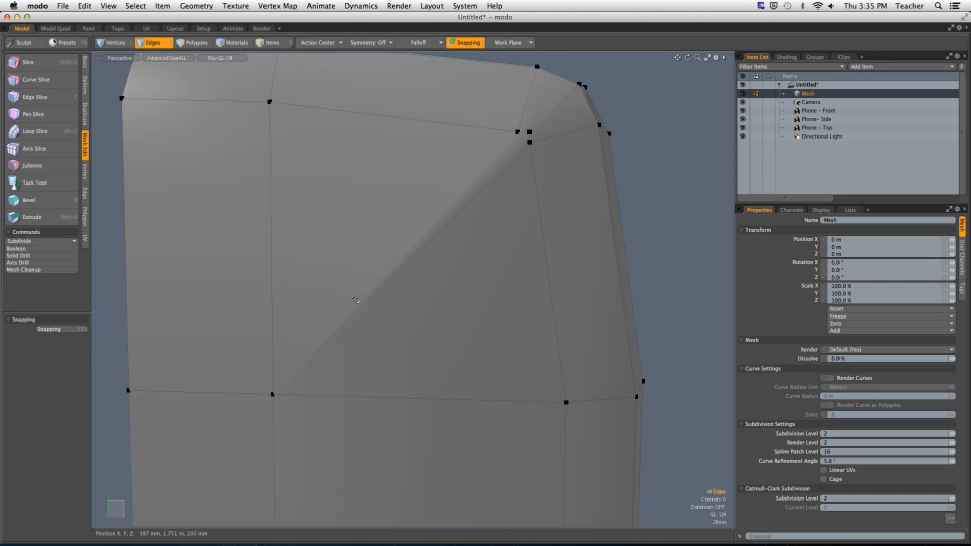
scroll(494, 191, "down", 3)
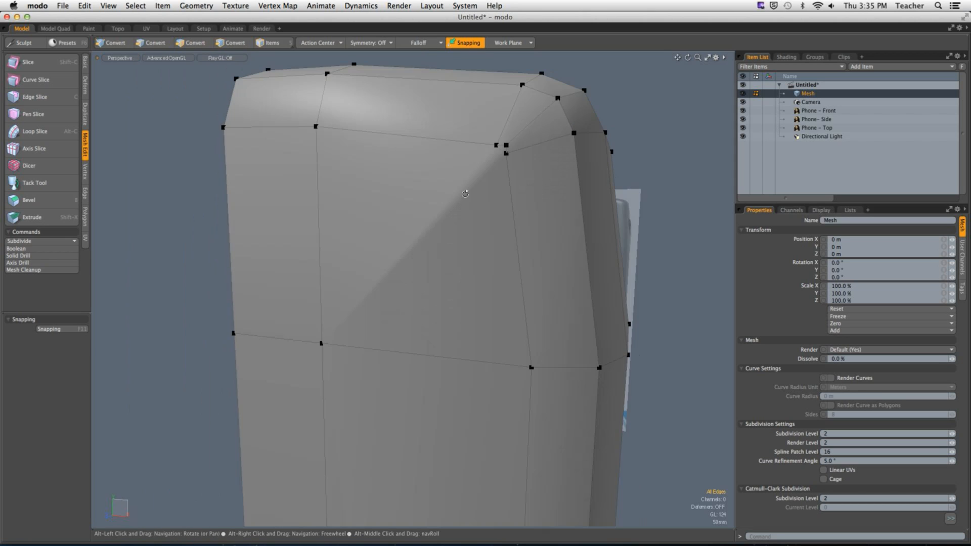
left_click_drag(472, 196, 402, 219, "ctrl+alt")
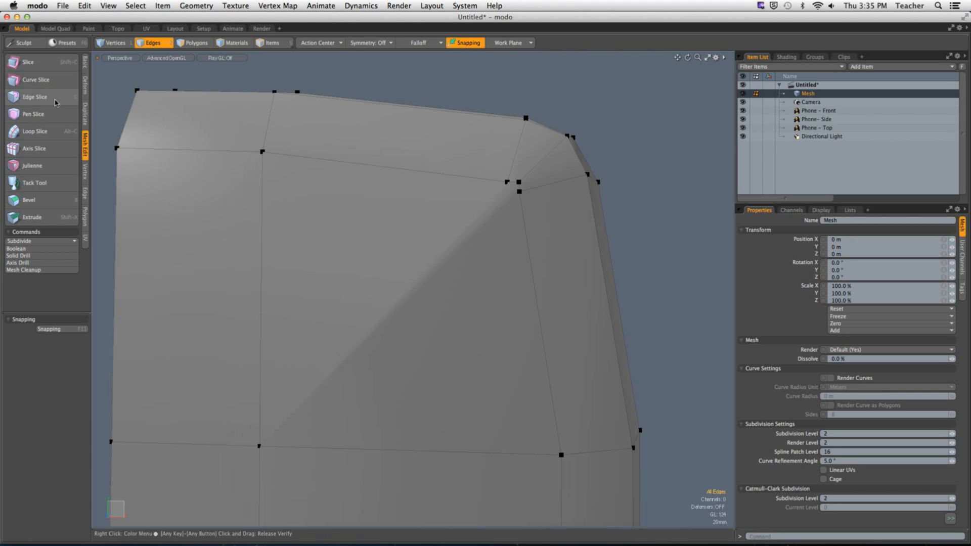
left_click(25, 101)
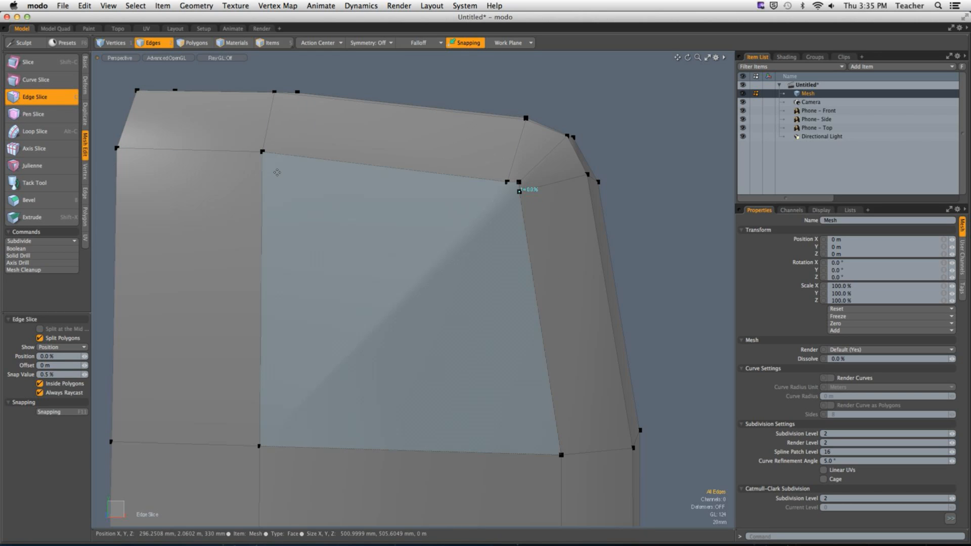
left_click(519, 192)
left_click(261, 180)
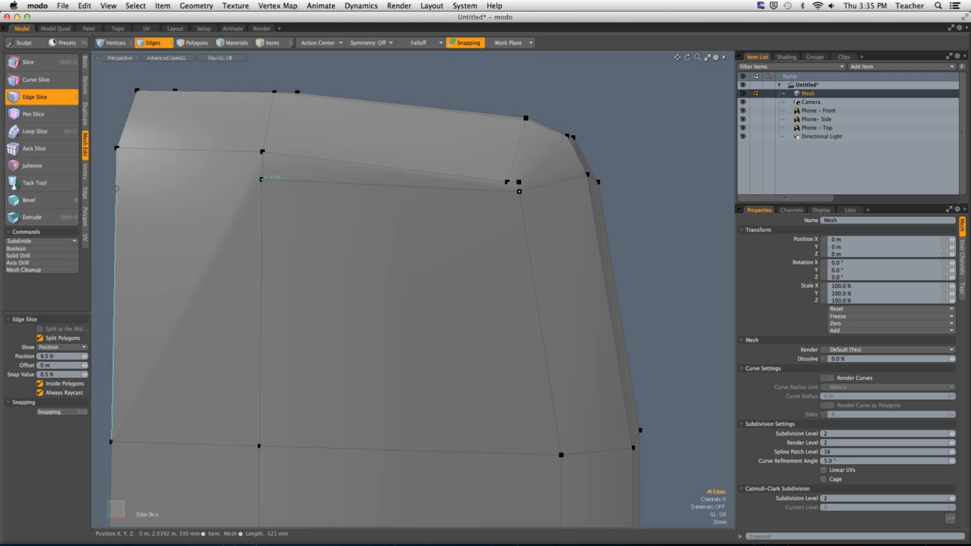
left_click_drag(116, 180, 115, 176)
key("q")
Examine the large front polygon and the narrow polygon above it produced by the slice.
key("3")
left_click(334, 225)
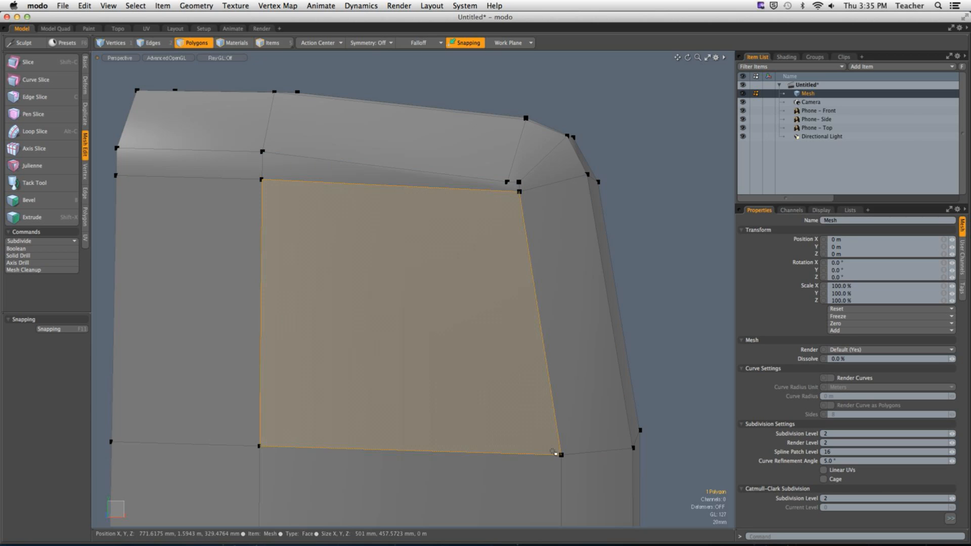
left_click(426, 185)
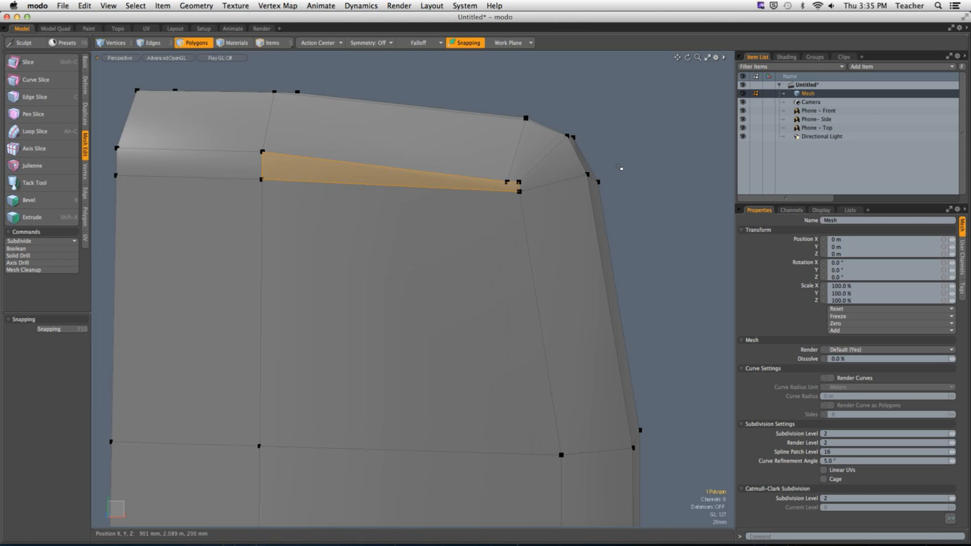
left_click(622, 166)
left_click_drag(555, 192, 516, 214, "alt")
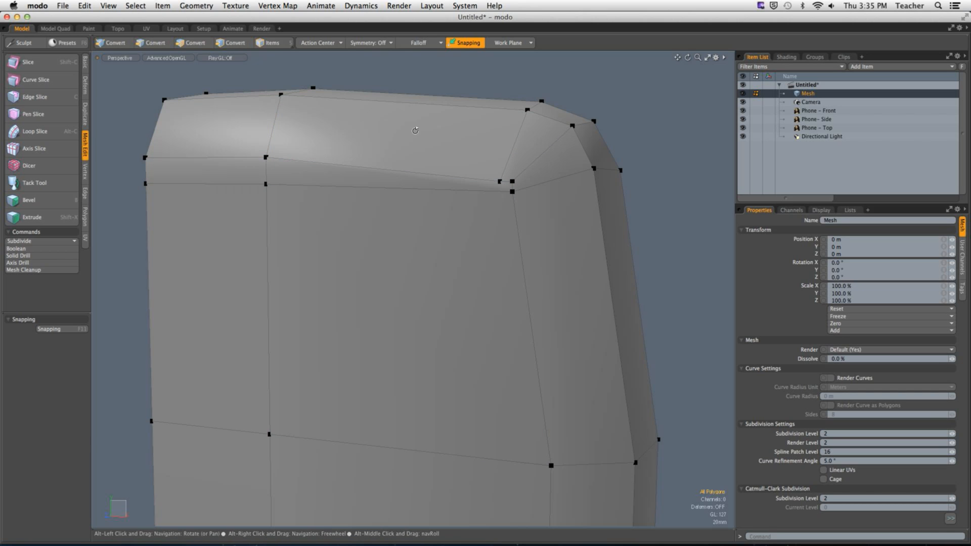
Edge-slice the front face from the inner upper corner vertex down to the phone's lower corner, crossing the horizontal edges at 4.5% and 11%.
left_click_drag(511, 180, 462, 129, "alt")
key("c")
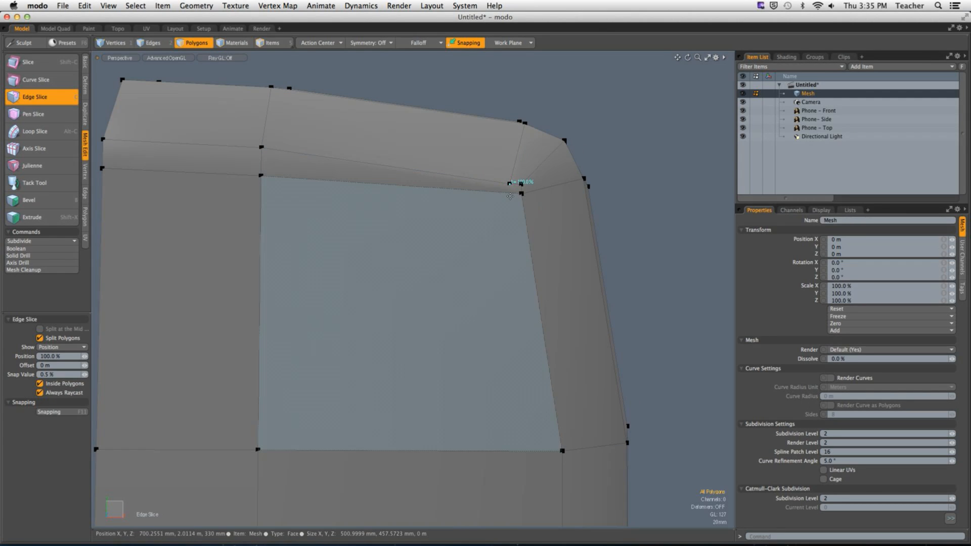
left_click(509, 192)
left_click_drag(462, 384, 426, 264, "alt+shift")
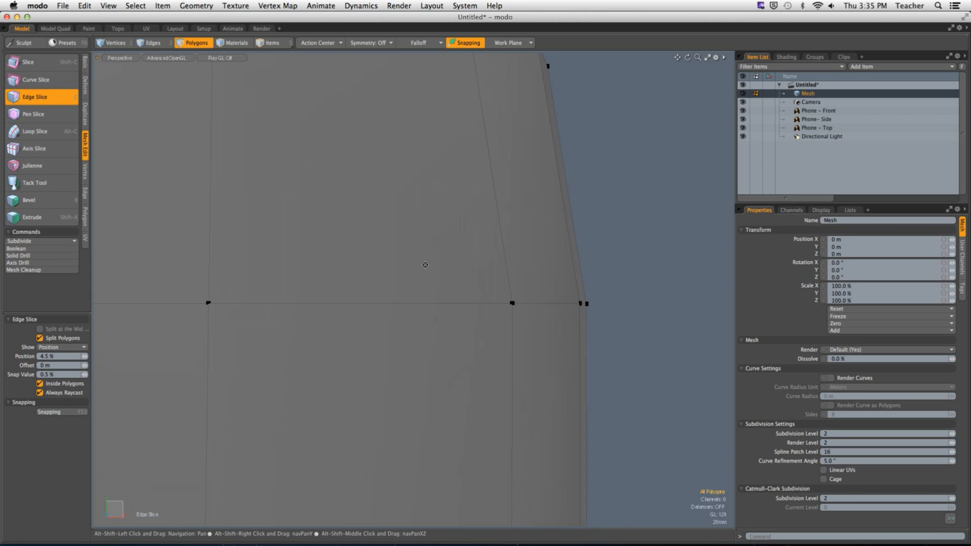
left_click_drag(473, 302, 398, 340)
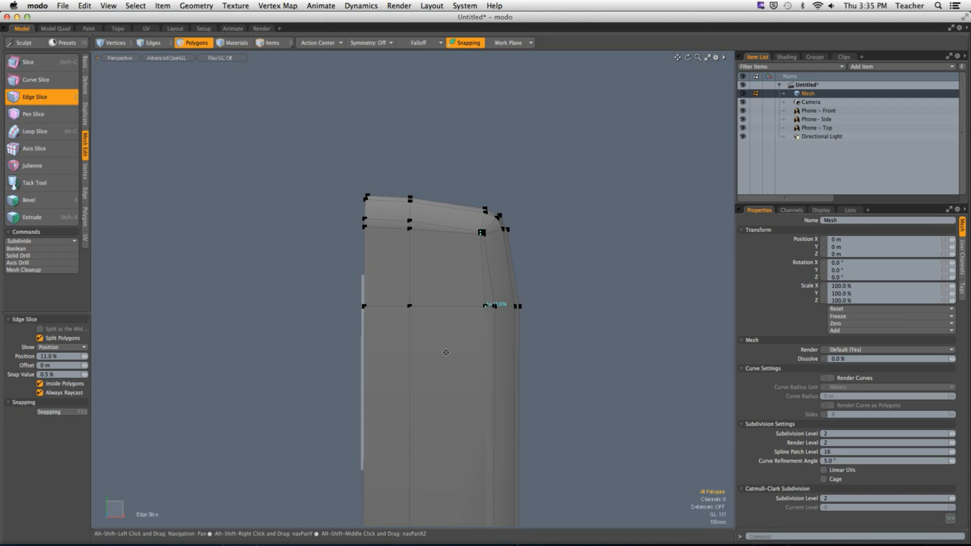
left_click_drag(471, 381, 448, 261, "alt+shift")
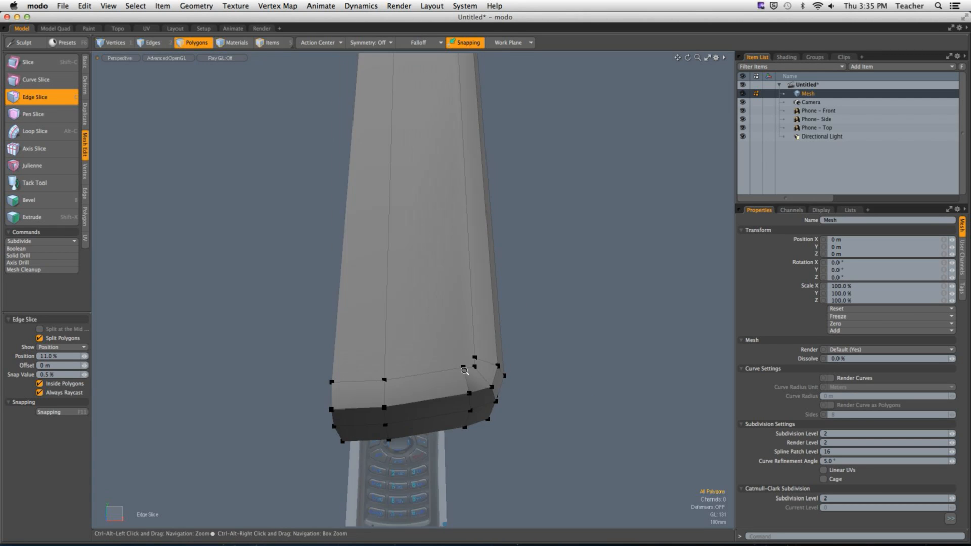
scroll(462, 367, "up", 6)
left_click_drag(486, 360, 481, 312)
key("space")
Select the small square polygon at the front's upper corner to examine its size, and clear the selection.
left_click_drag(481, 217, 451, 293, "alt+shift")
scroll(458, 255, "up", 8)
left_click_drag(458, 257, 354, 299, "alt")
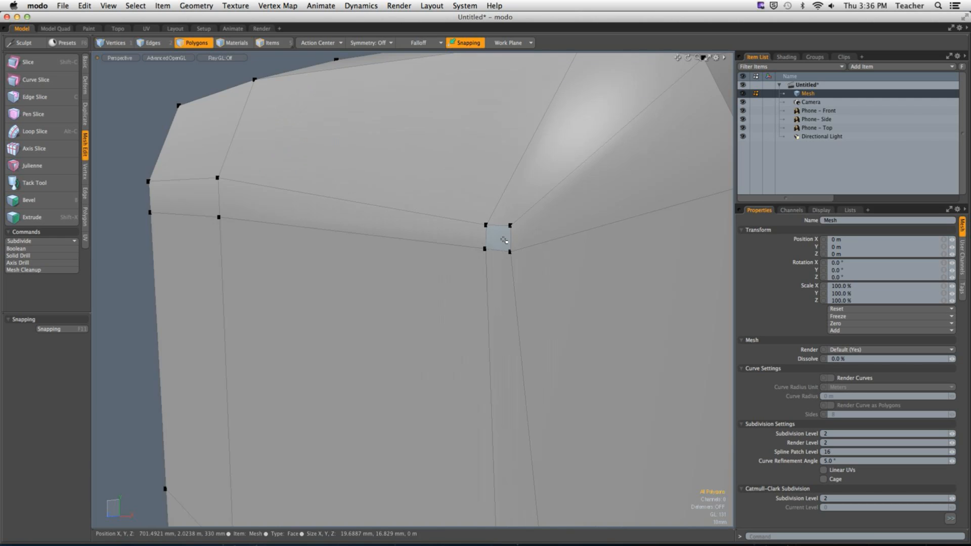
left_click(503, 238)
left_click_drag(506, 254, 445, 255, "ctrl+alt")
left_click_drag(445, 255, 519, 278, "alt")
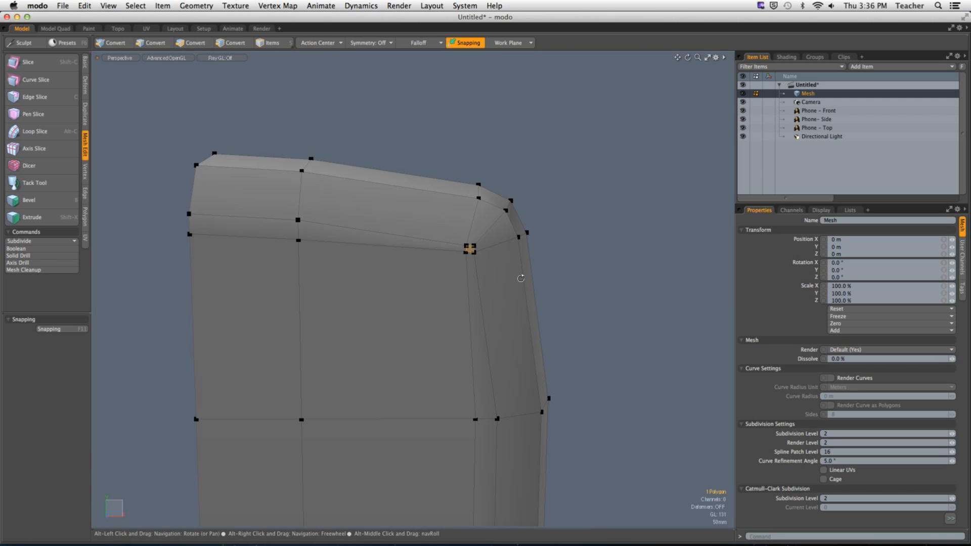
left_click(598, 275)
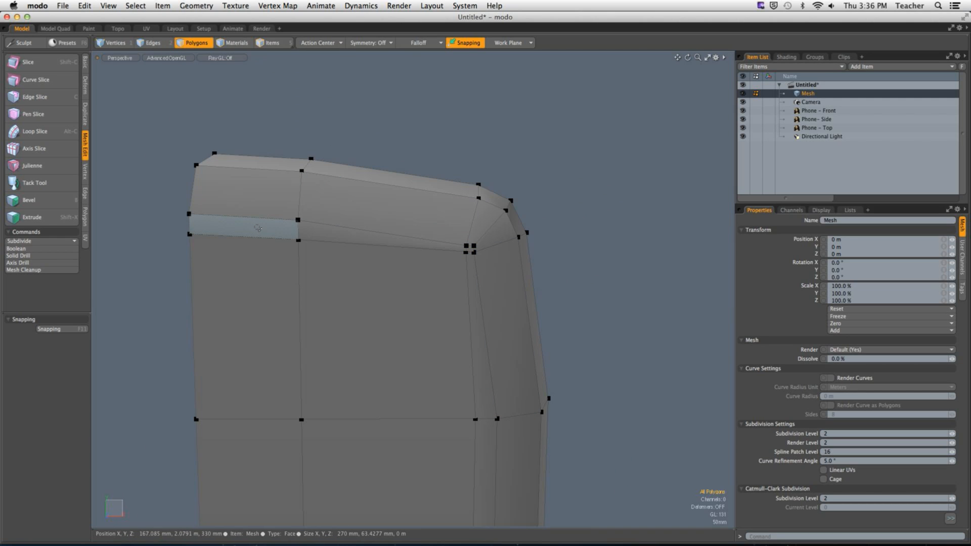
Select the horizontal edges leading into the small corner square and their edge loop to examine the edge flow.
key("1")
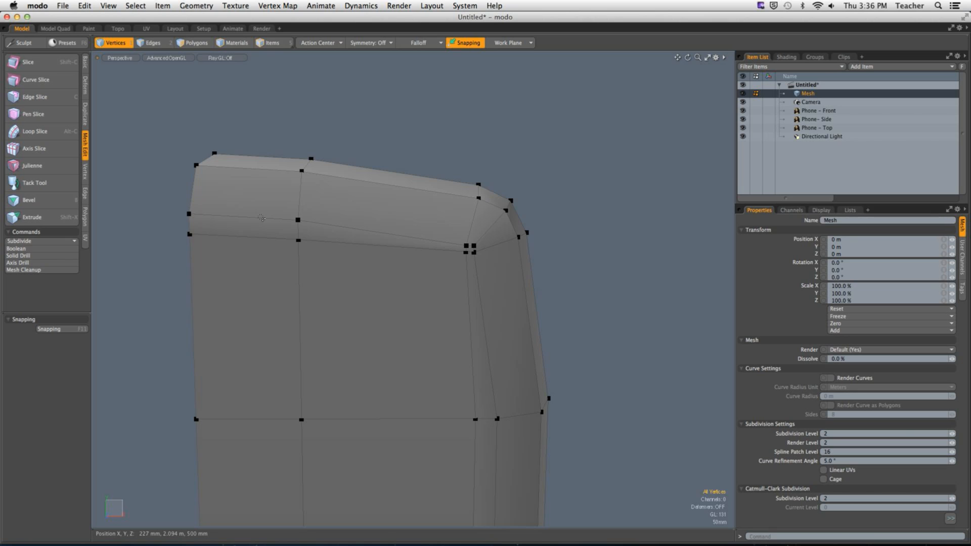
key("2")
left_click(260, 217)
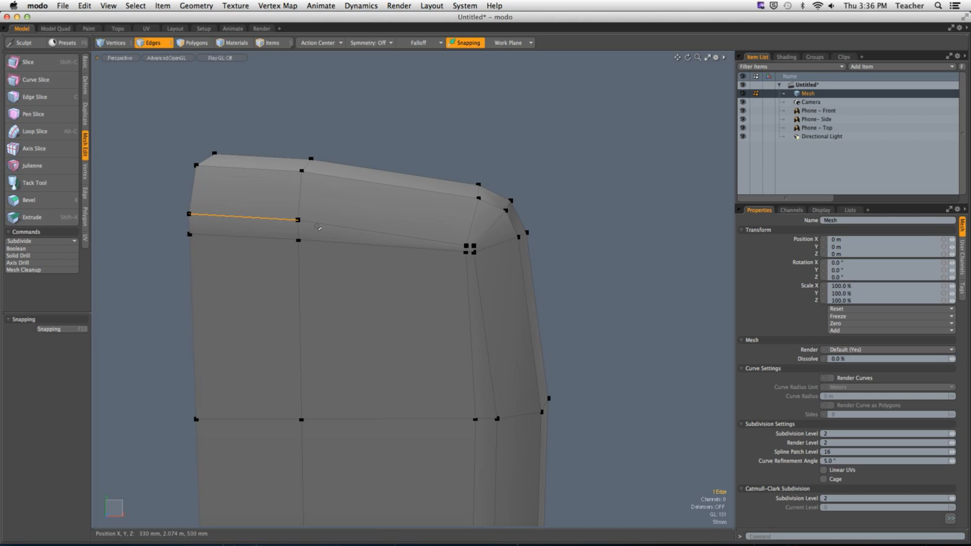
double_click(397, 247)
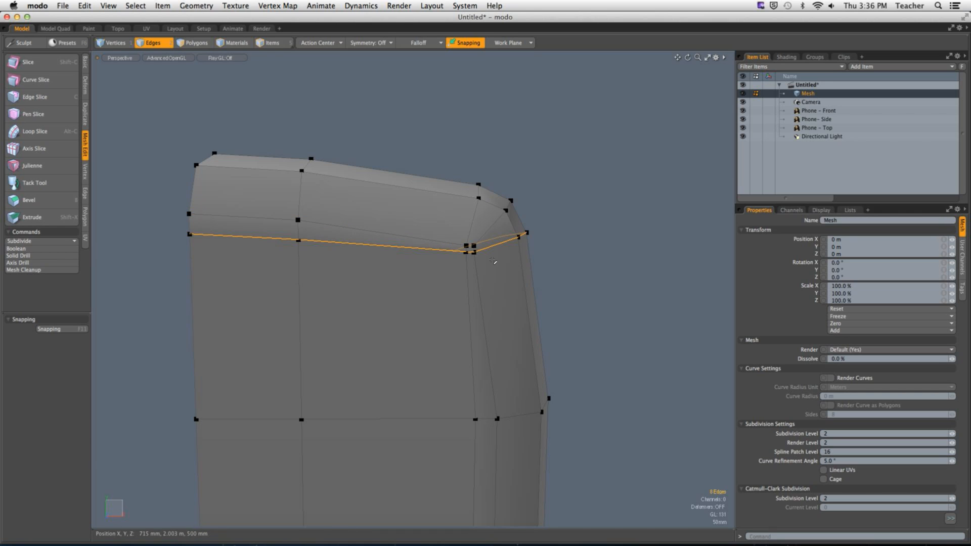
Select the paired horizontal and vertical edges that meet at the small corner square to examine their tight spacing.
scroll(500, 274, "up", 3)
left_click_drag(500, 275, 448, 273, "alt")
left_click_drag(451, 235, 469, 241)
key("Escape")
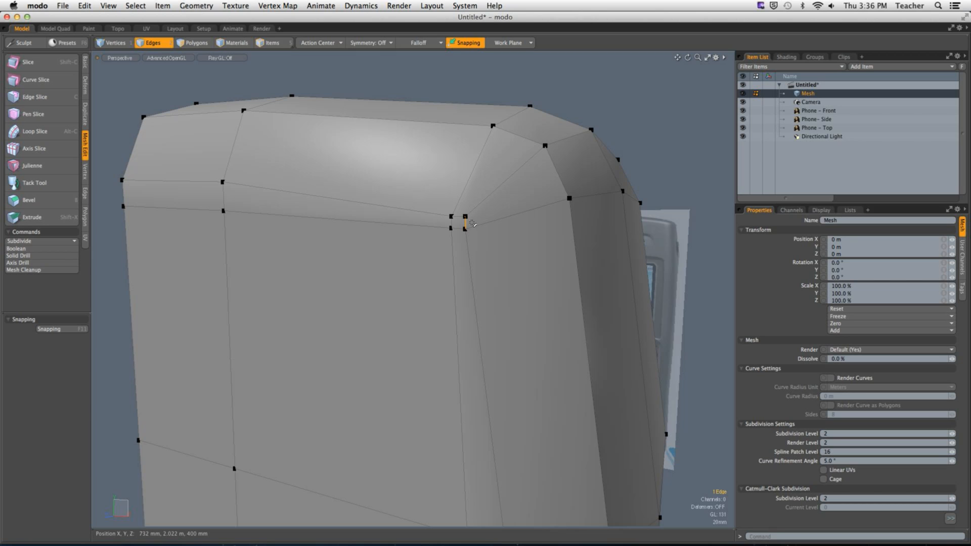
mouse_move(433, 213)
left_mouse_down()
mouse_move(443, 228)
mouse_move(460, 216)
left_mouse_up()
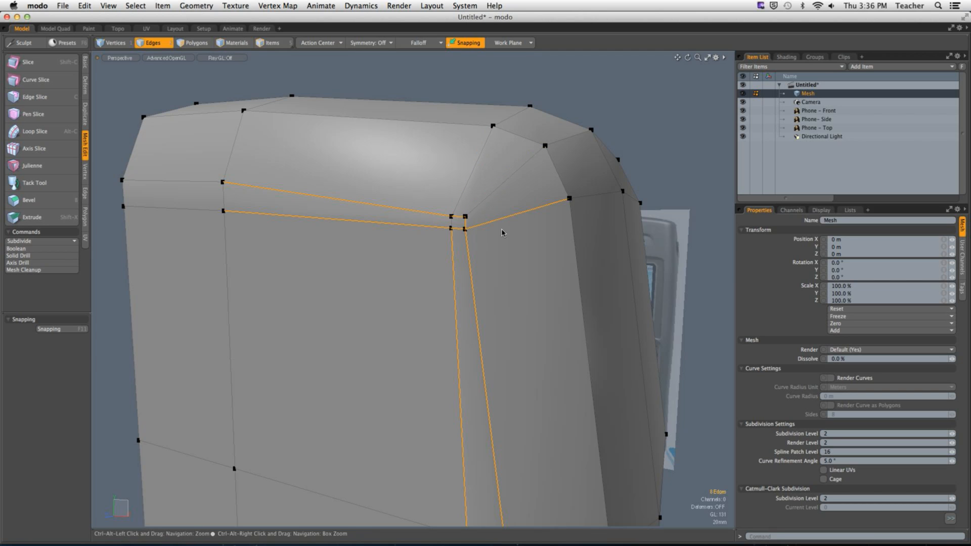
scroll(481, 220, "down", 3)
left_click_drag(481, 220, 466, 215, "alt+shift")
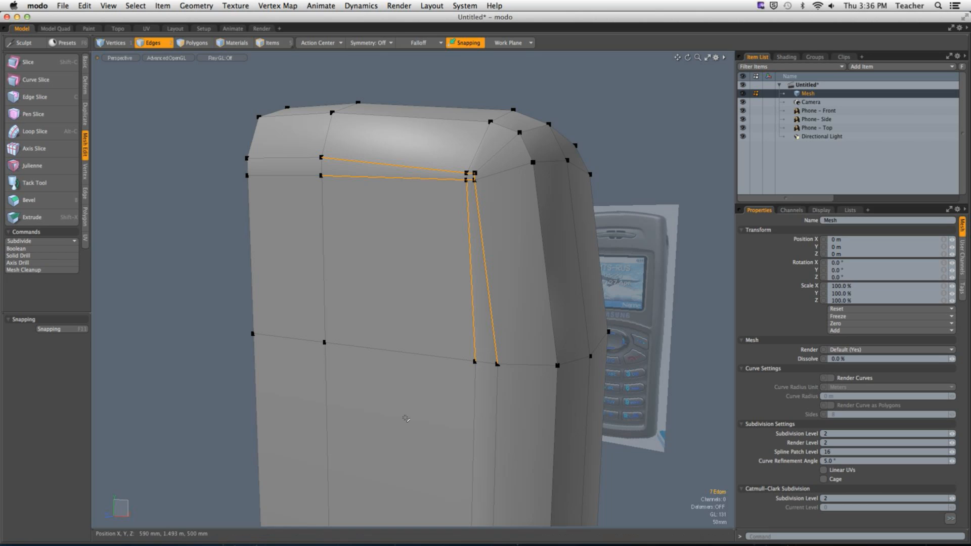
Switch to Highlight, sketch three closely spaced horizontal lines across the phone's upper front, and end the annotation.
mouse_move(710, 506)
left_click(728, 526)
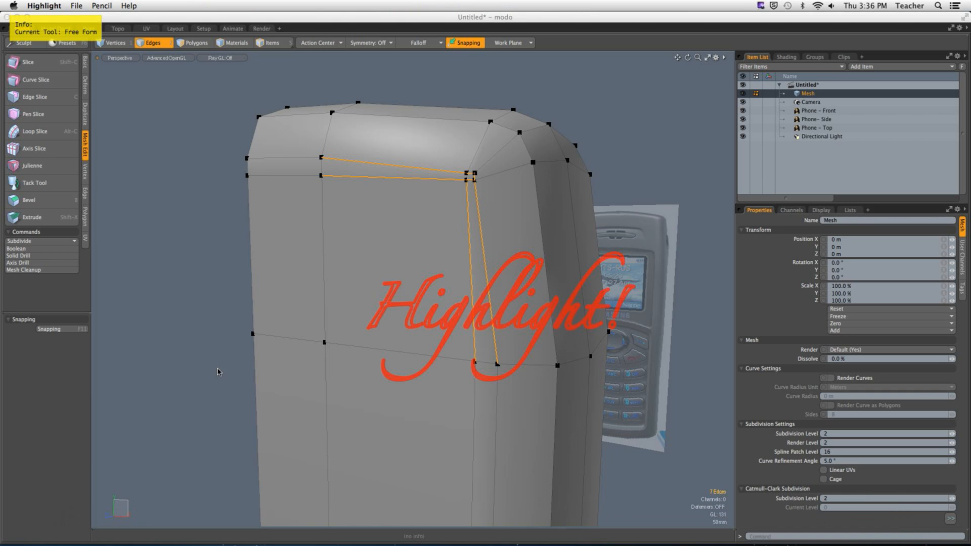
mouse_move(130, 221)
left_mouse_down()
mouse_move(349, 215)
mouse_move(552, 227)
left_mouse_up()
key("f")
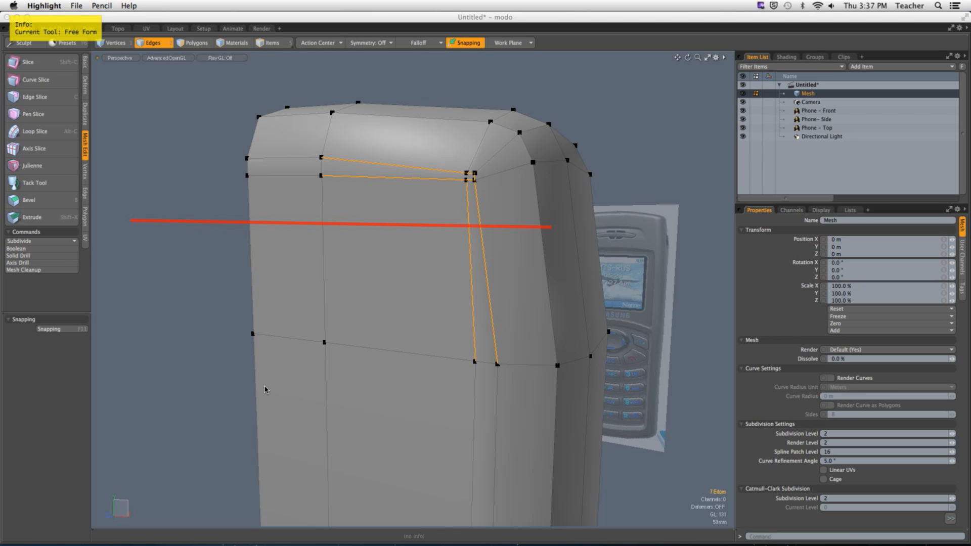
key("l")
mouse_move(127, 206)
left_mouse_down()
mouse_move(453, 199)
mouse_move(553, 202)
mouse_move(556, 215)
left_mouse_up()
left_click_drag(121, 234, 556, 241)
key("f")
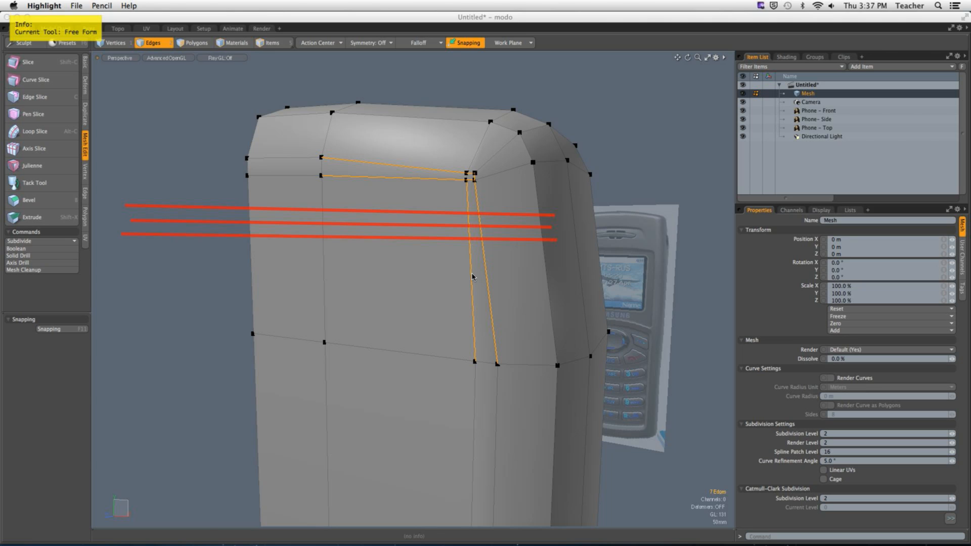
key("Escape")
Select the two horizontal edges that converge on the small corner square to compare them, and clear the selection.
mouse_move(485, 194)
left_mouse_down("alt+shift")
mouse_move(446, 242)
mouse_move(404, 242)
mouse_move(399, 223)
left_mouse_up("alt+shift")
scroll(447, 242, "up", 3)
mouse_move(399, 201)
left_mouse_down()
mouse_move(399, 217)
mouse_move(438, 216)
mouse_move(438, 253)
left_mouse_up()
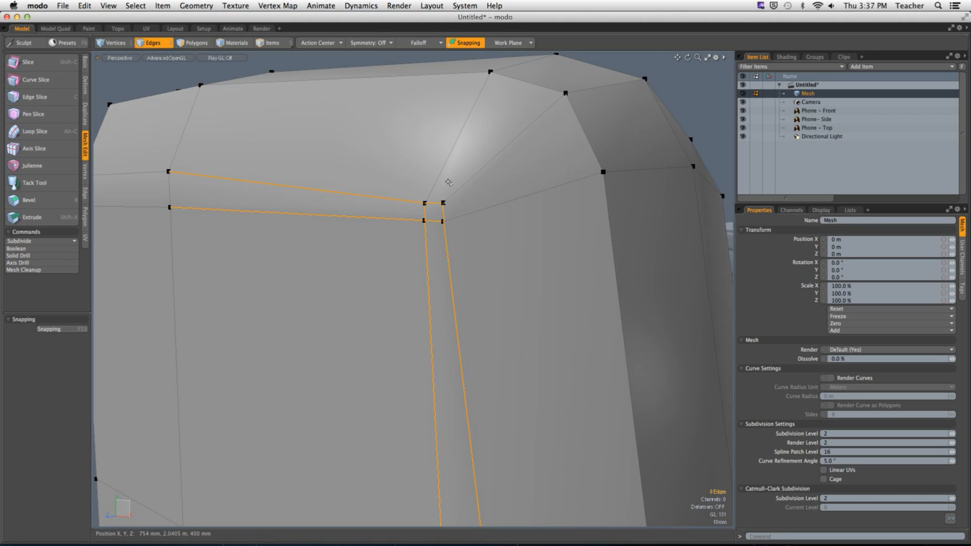
left_click_drag(386, 207, 389, 220)
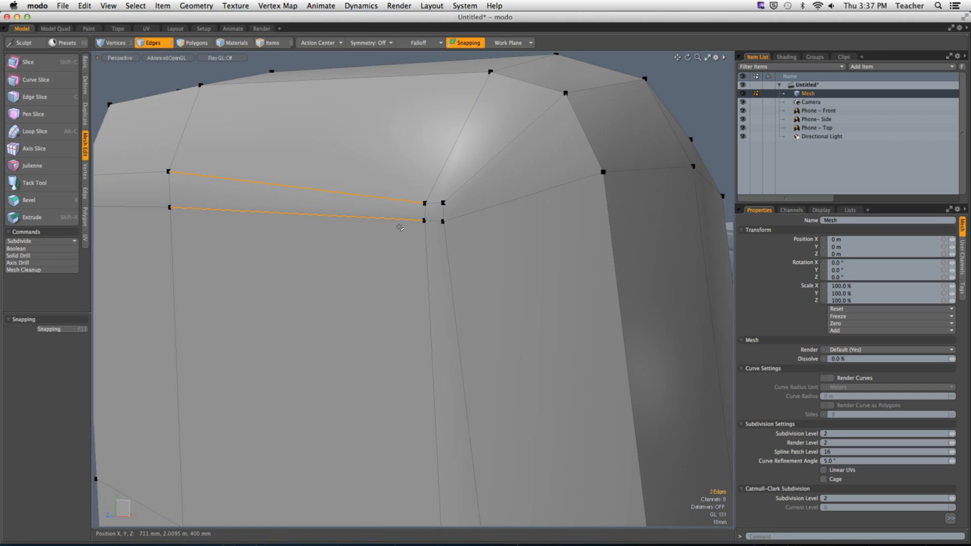
left_click(685, 84)
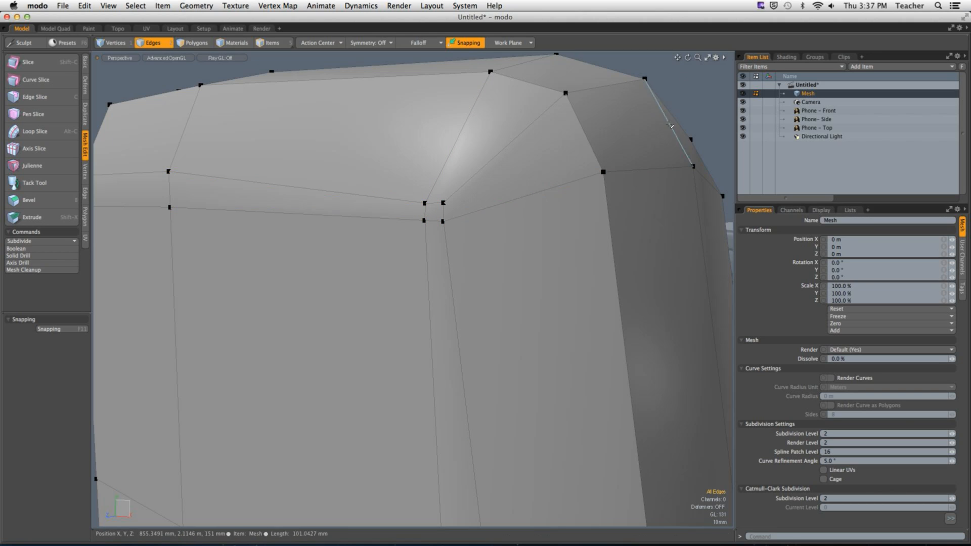
Preview the phone body as a subdivision surface to inspect the corner's smoothing, and return to the plain polygon mesh.
key("Tab")
left_click_drag(499, 247, 397, 282, "alt")
left_click(436, 308)
left_click_drag(449, 261, 526, 262, "alt")
left_click_drag(526, 263, 456, 244, "ctrl+alt")
left_click(557, 200)
left_click_drag(455, 243, 510, 253, "alt+shift")
key("Tab")
Reselect the upper horizontal edges and the edges around the small corner square to review the edge flow, and clear the selection.
left_click_drag(393, 268, 477, 270, "alt")
double_click(424, 214)
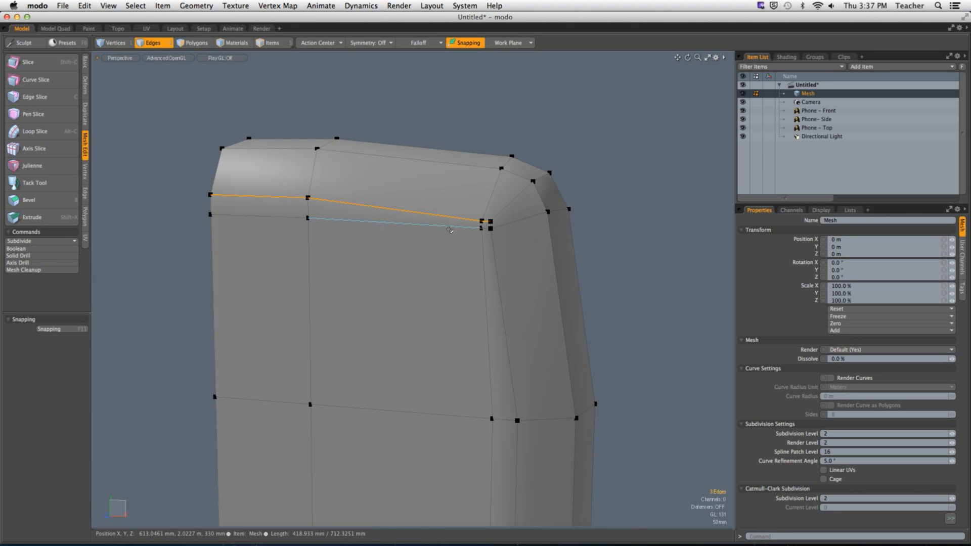
mouse_move(449, 230)
left_mouse_down("alt")
mouse_move(390, 230)
mouse_move(447, 230)
mouse_move(481, 251)
mouse_move(525, 221)
left_mouse_up("alt")
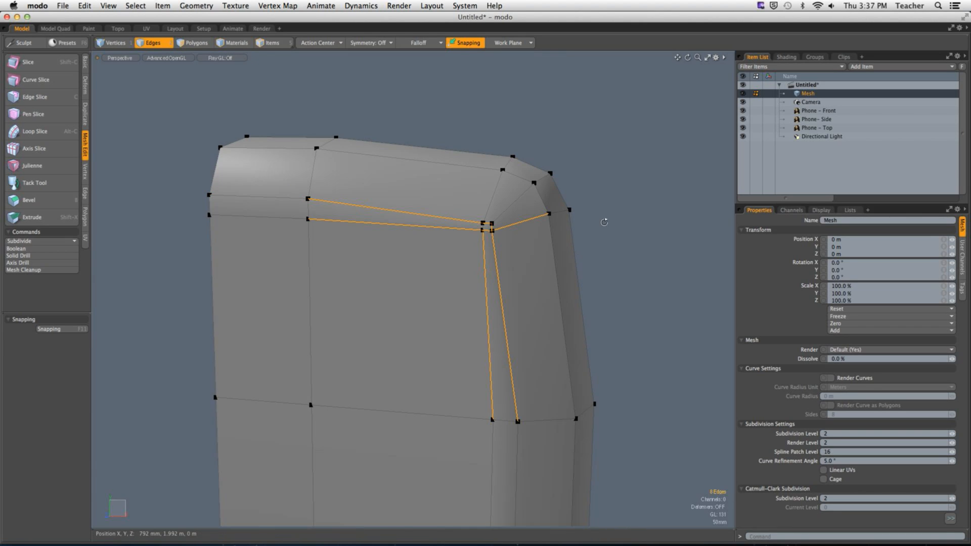
left_click_drag(604, 222, 582, 215, "alt")
left_click(621, 204)
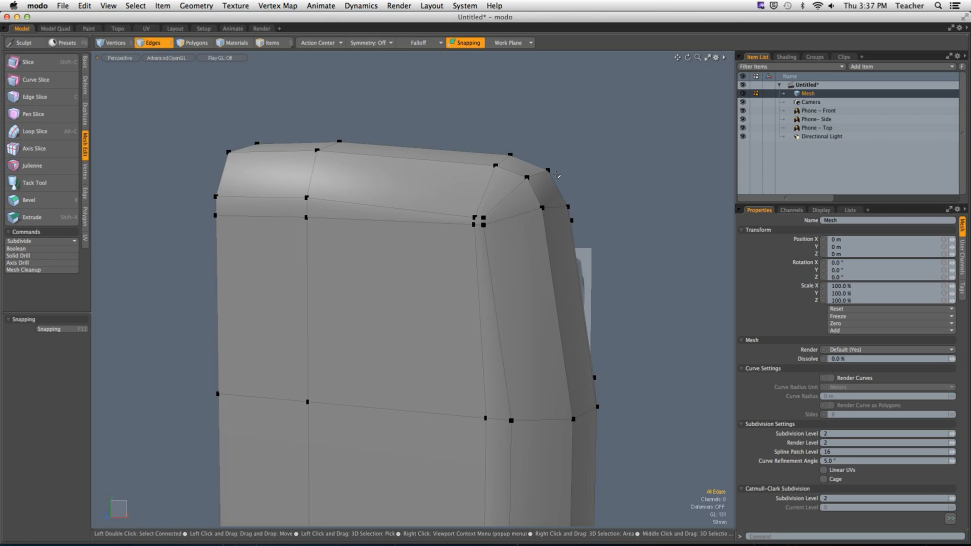
Undo the edge slices and the edge bevel, back to the unbevelled phone block, and leave the Bevel tool.
left_click_drag(524, 248, 546, 217, "ctrl+alt")
key("super+z")
key("super+z")
key("super+z")
key("super+z")
key("super+z")
key("super+z")
key("super+z")
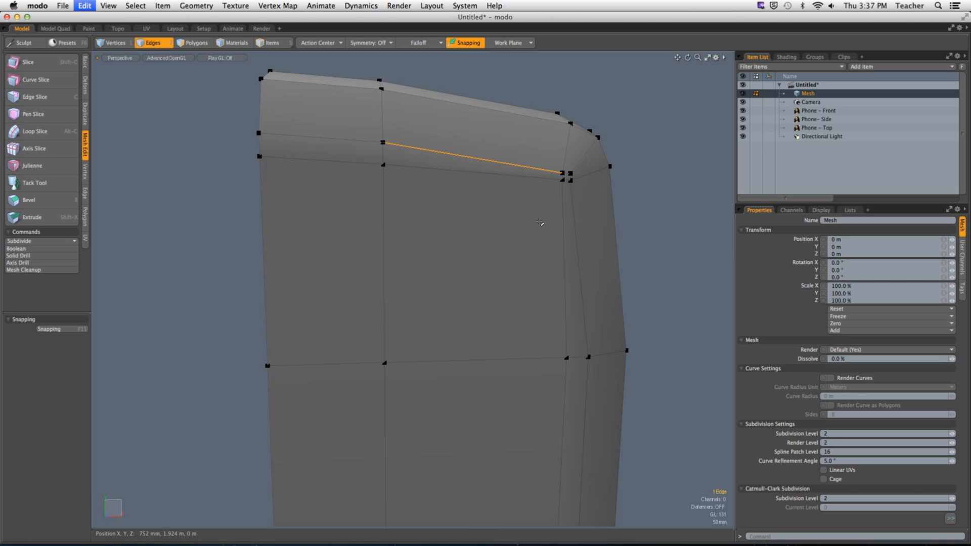
key("super+z")
key("super+z")
key("super+z")
key("super+z")
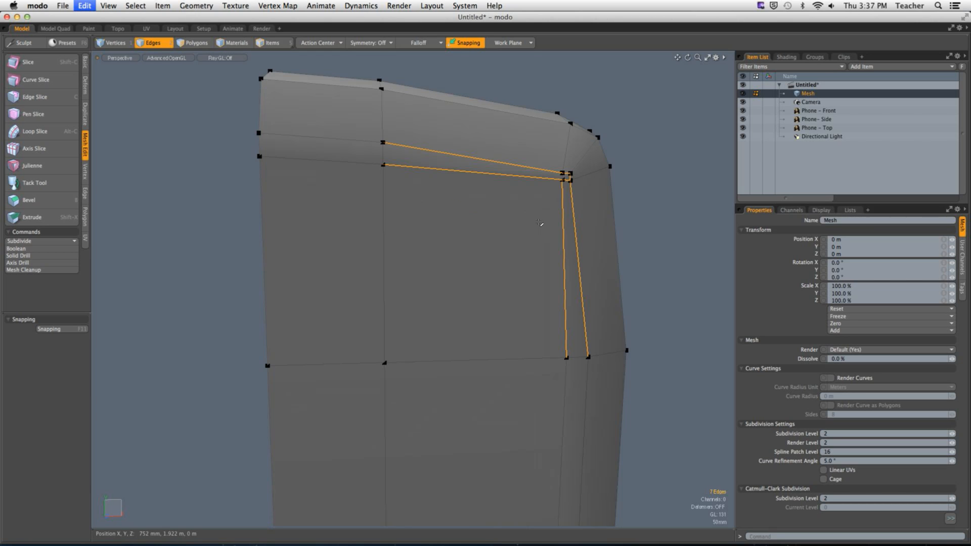
key("super+z")
key("super+z")
key("super+z")
key("super+z")
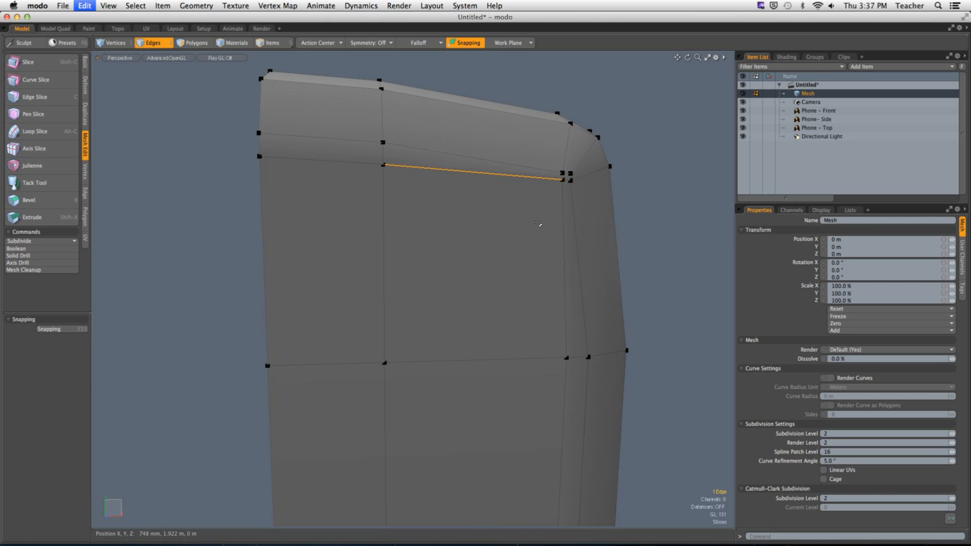
key("super+z")
key("super+z")
key("super+z")
key("super+z")
key("super+z")
key("super+z")
key("super+z")
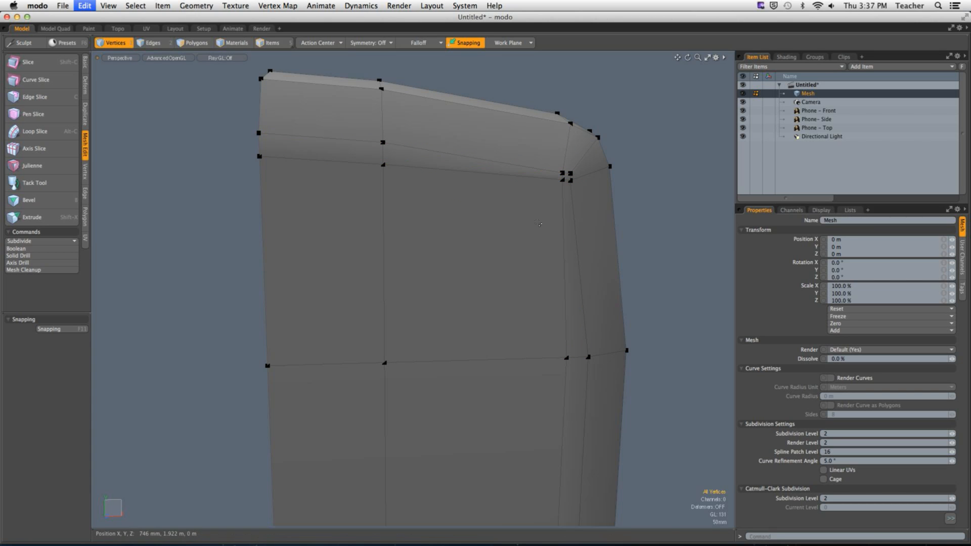
key("super+z")
key("super+z")
key("super+z")
key("super+z")
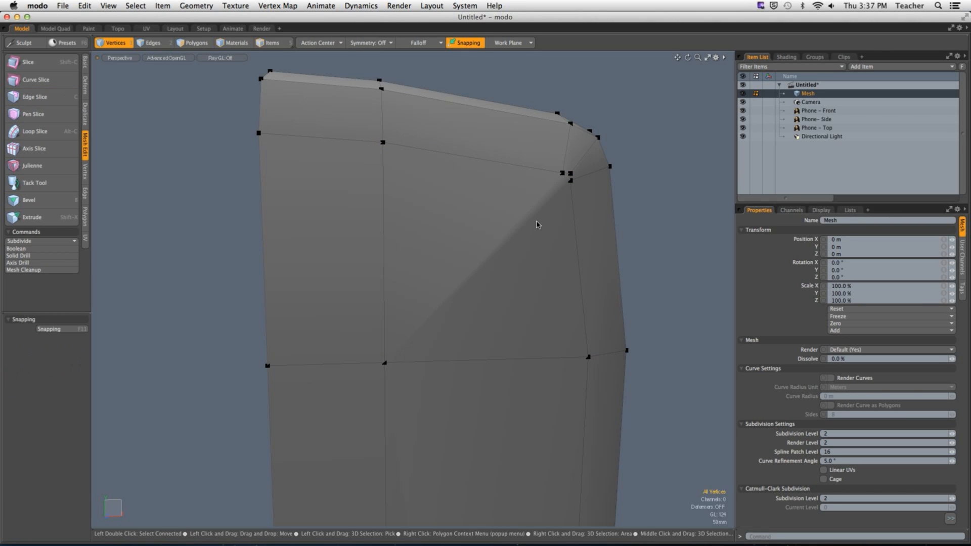
key("super+z")
key("super+z")
key("super+z")
key("super+z")
key("super+z")
key("super+z")
key("super+z")
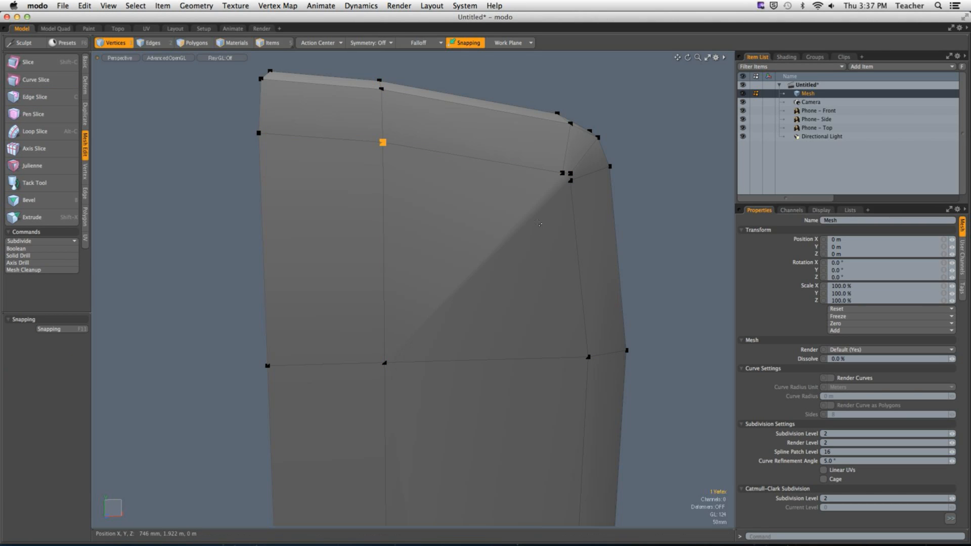
key("super+z")
key("super+z")
key("super+z")
key("super+z")
key("super+z")
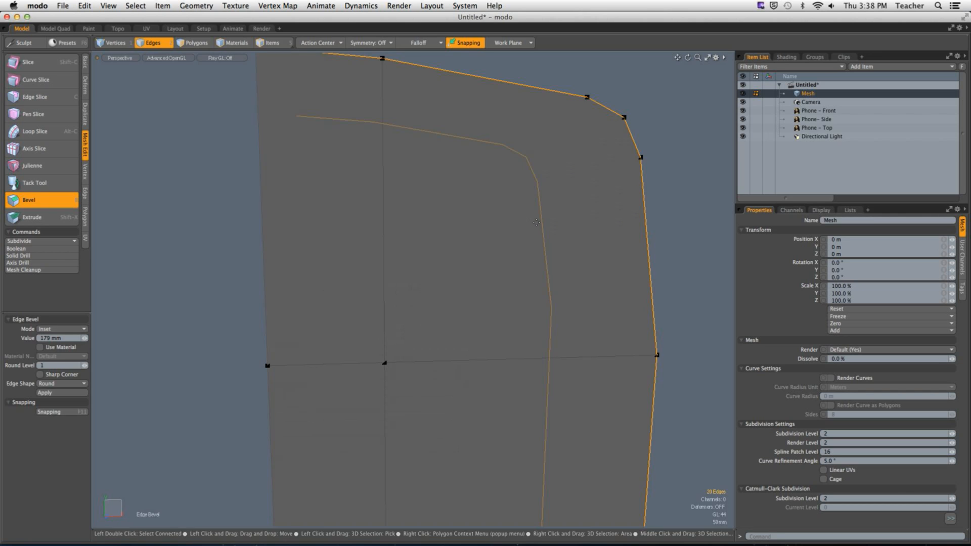
left_click_drag(585, 217, 494, 110, "alt")
key("q")
Select the large upper front polygon and switch to the front view.
key("3")
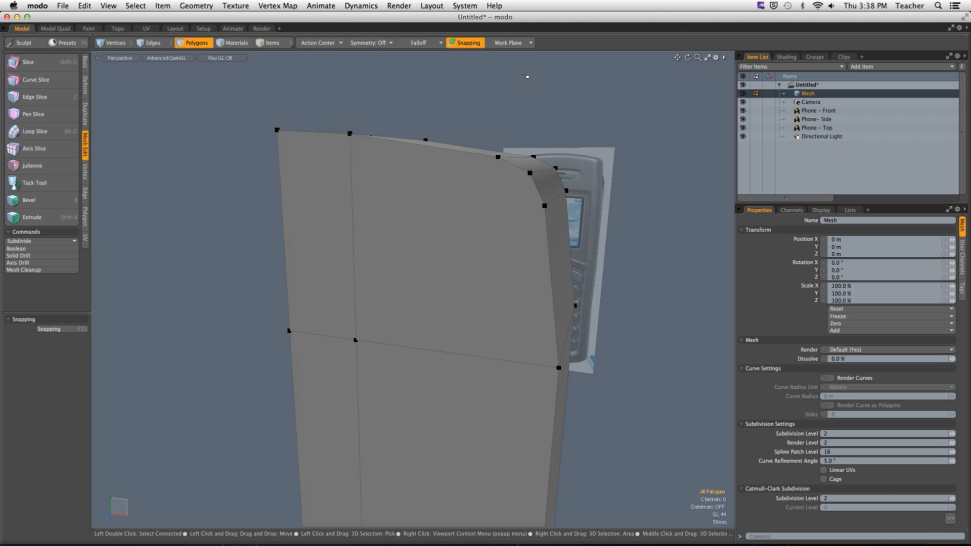
left_click_drag(563, 167, 546, 180, "alt")
left_click(501, 195)
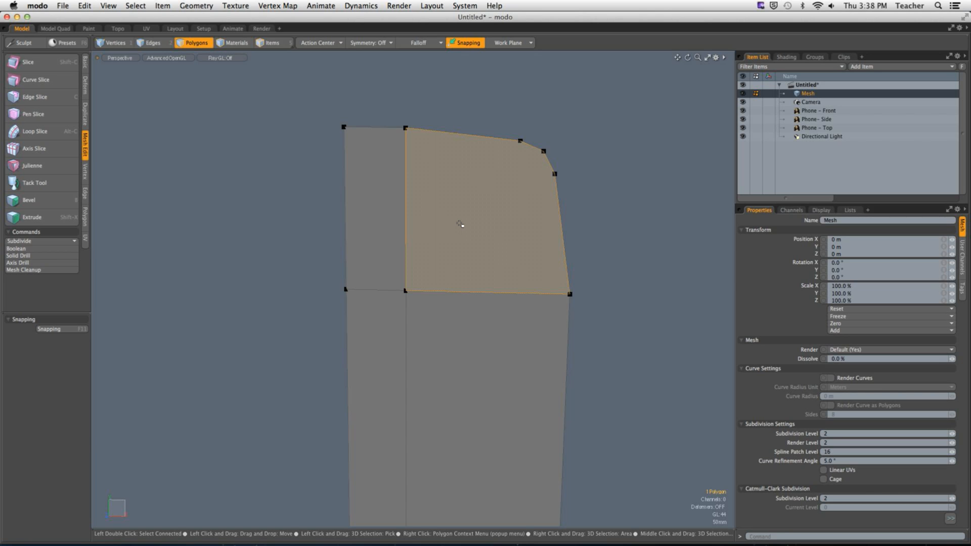
key("ctrl+space")
left_click(599, 289)
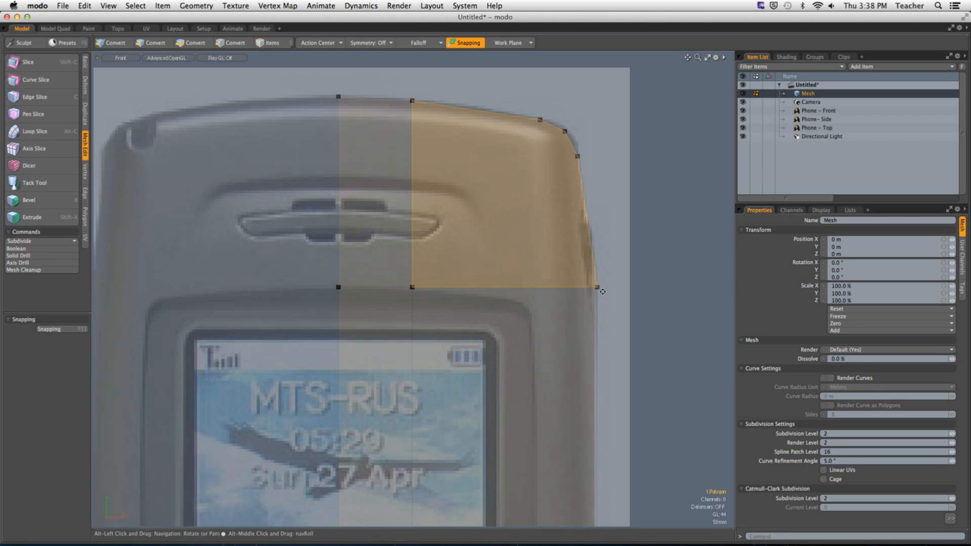
left_click_drag(599, 289, 599, 284, "alt+shift")
scroll(601, 263, "down", 2)
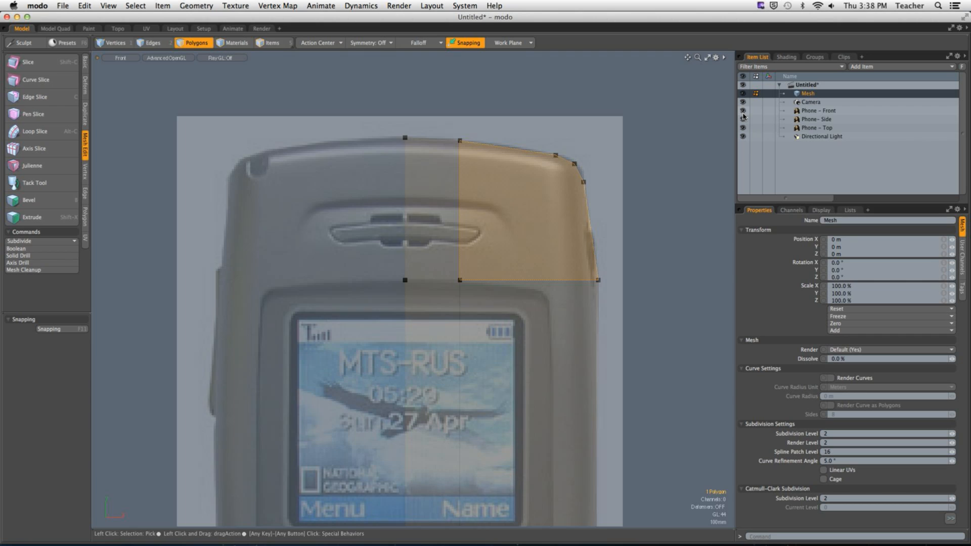
Hide the front, side and top phone reference images and reselect the large upper front polygon.
left_click_drag(743, 112, 743, 129)
left_click_drag(615, 197, 571, 196, "alt+shift")
left_click(631, 205)
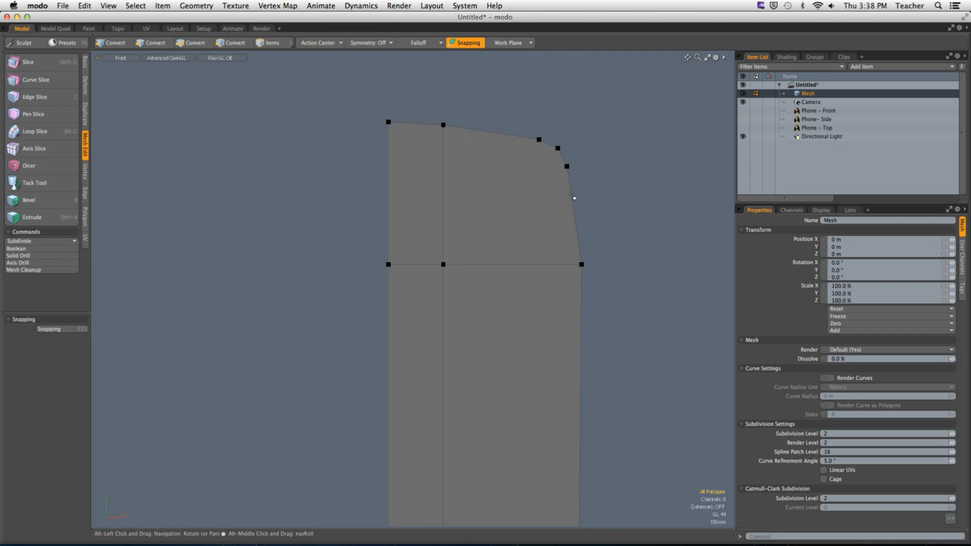
key("3")
left_click(474, 180)
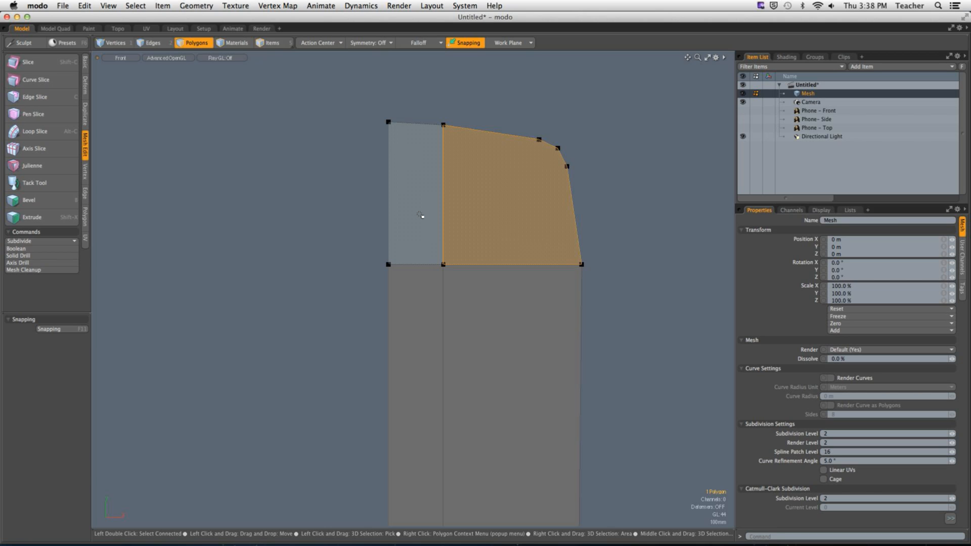
Edge-slice the upper front horizontally from the lowest vertex of the rounded corner across the inner vertical edge to the centre edge at 29.5%.
left_click(602, 205)
left_click_drag(602, 206, 640, 201, "ctrl+alt")
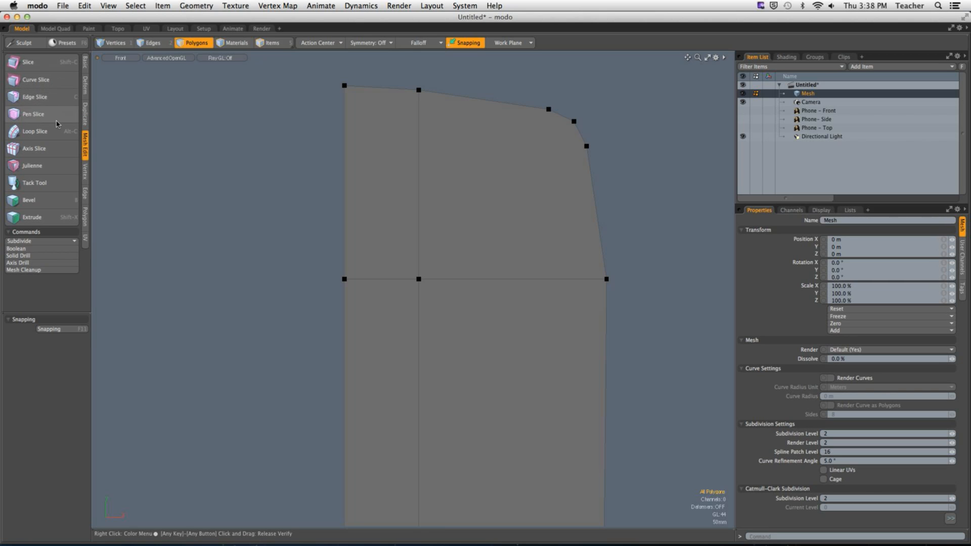
left_click(41, 98)
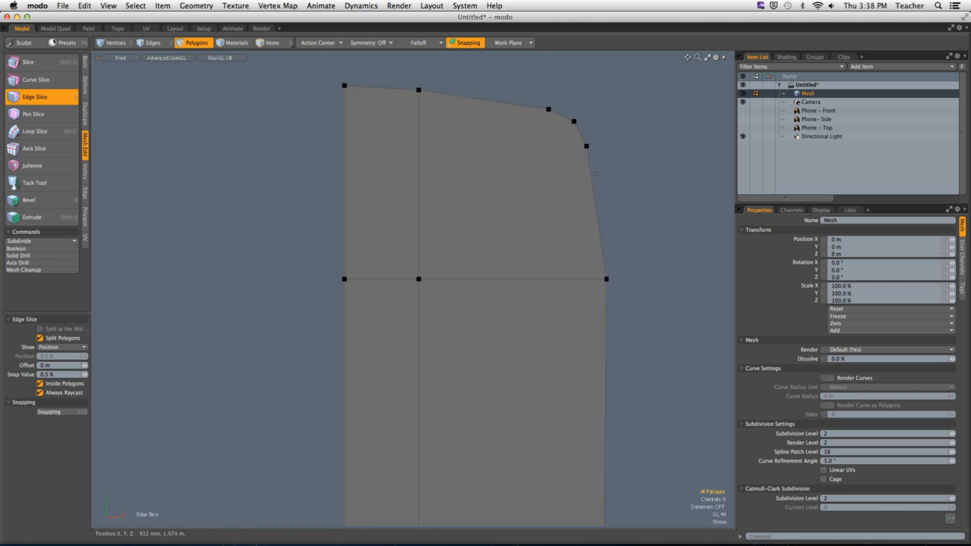
left_click(418, 141)
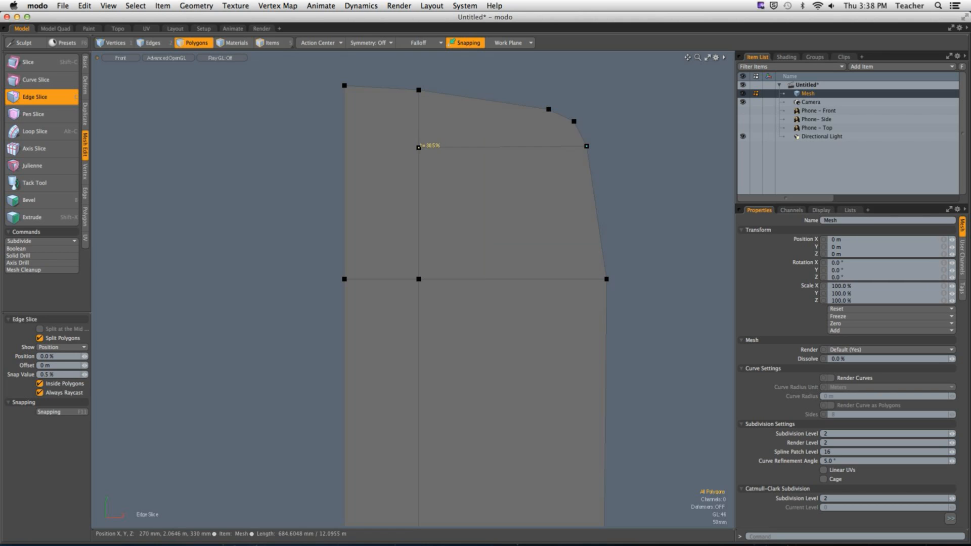
left_click(345, 137)
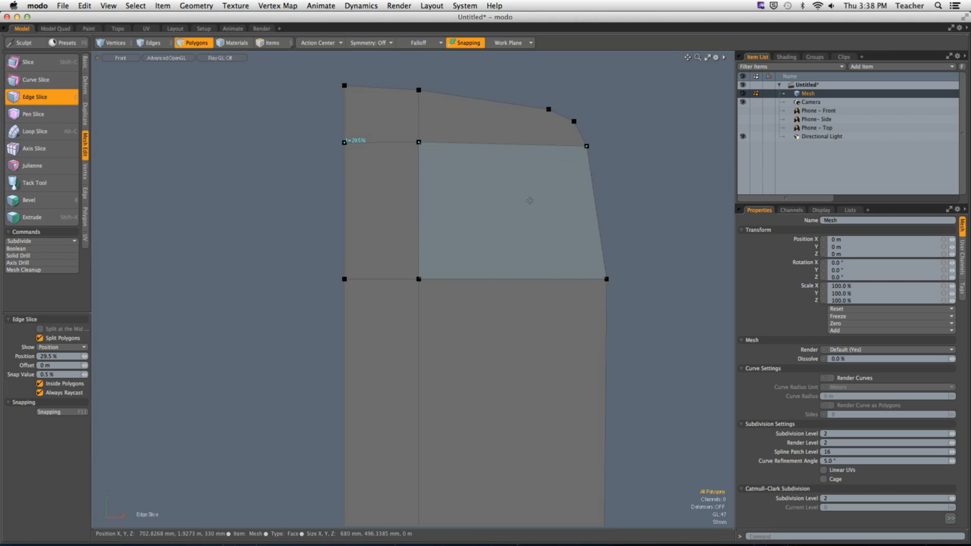
left_click_drag(627, 183, 548, 191, "alt")
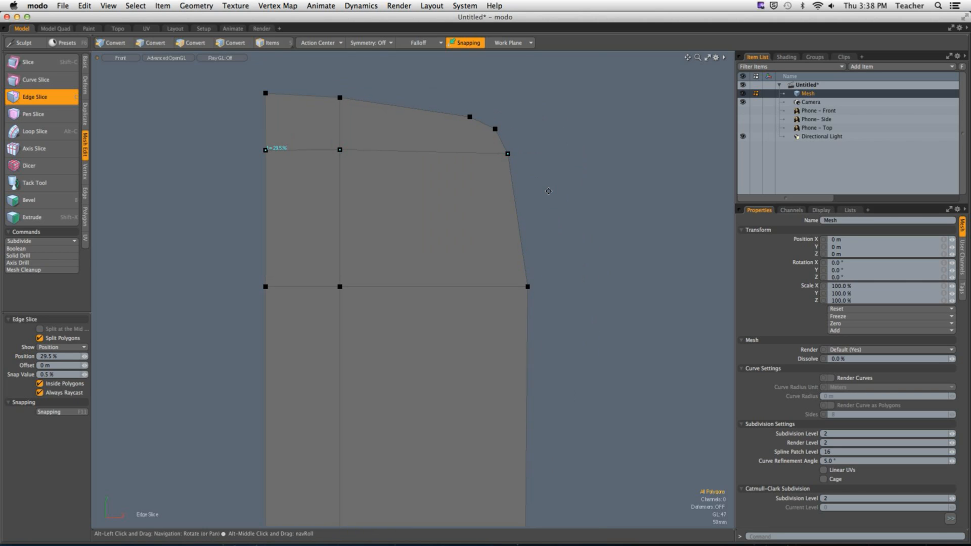
left_click(509, 154)
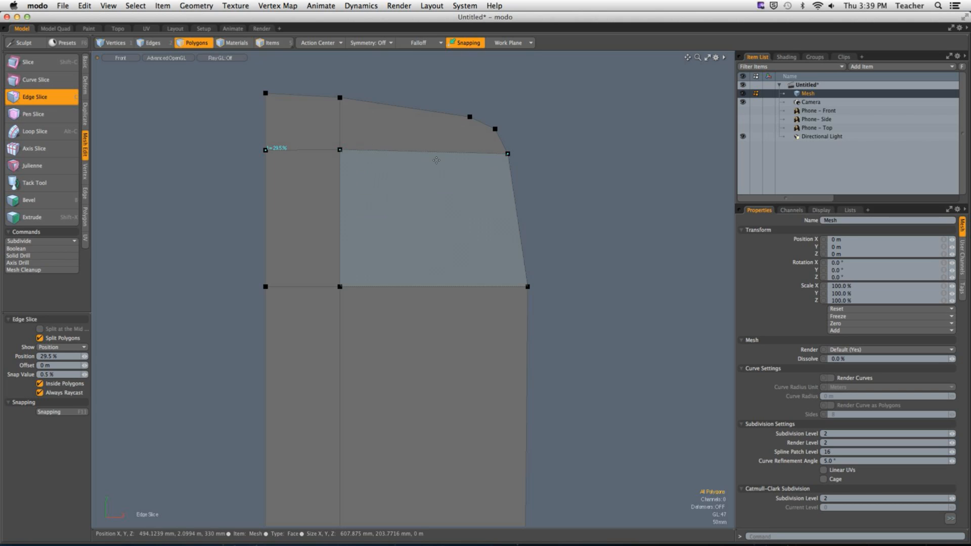
left_click_drag(483, 137, 410, 151, "alt+shift")
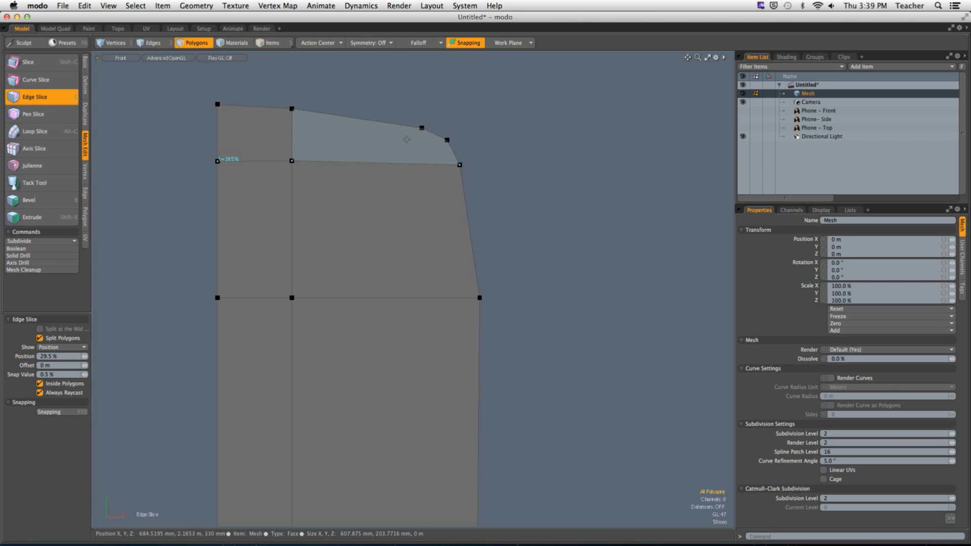
key("q")
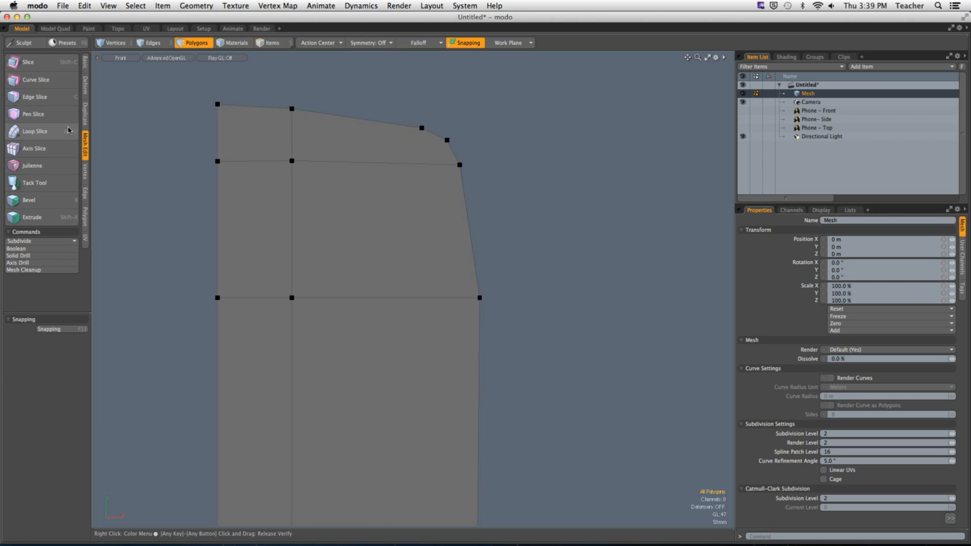
Edge-slice the front vertically from the corner curve's top vertex, through the horizontal edges at 78% and 72%, to the matching bottom corner vertex.
left_click(40, 97)
left_click(404, 123)
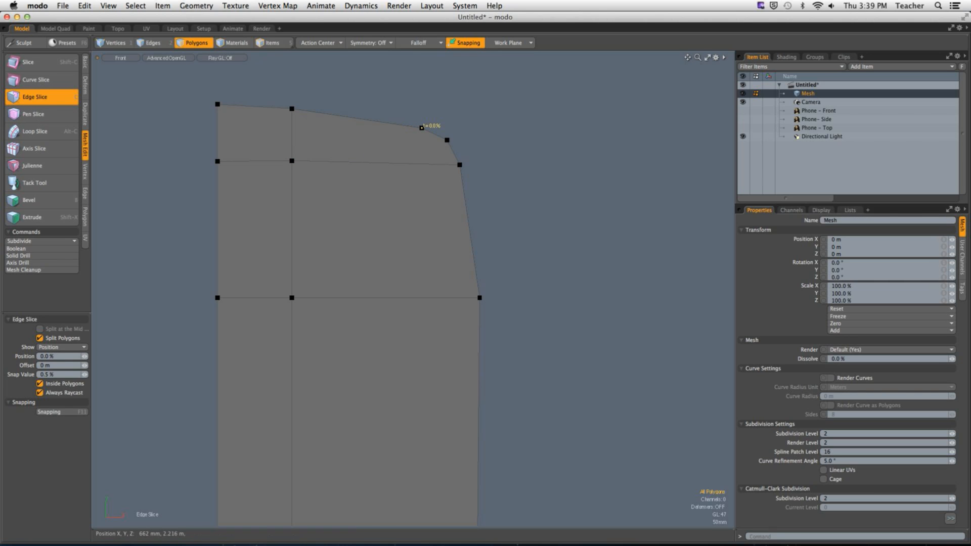
left_click(422, 163)
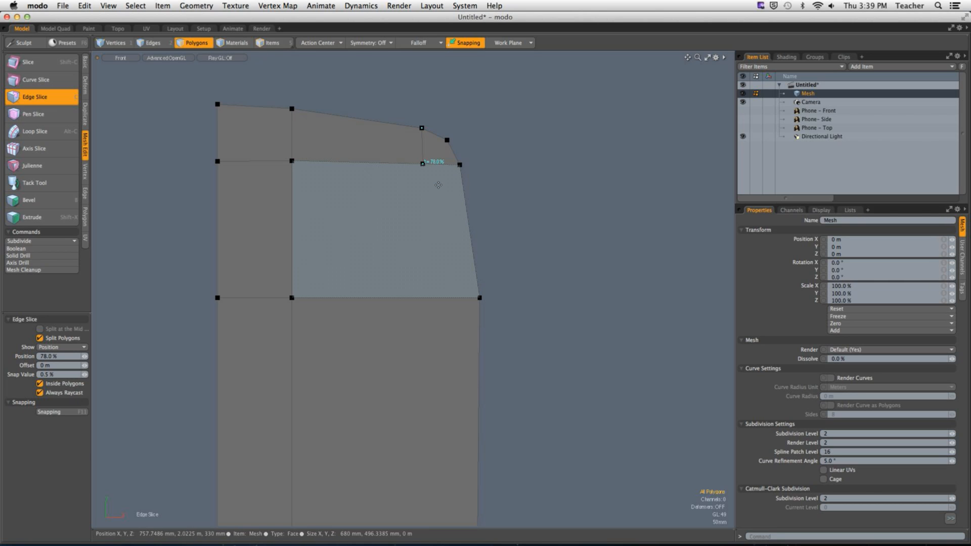
scroll(427, 226, "down", 1)
left_click_drag(436, 286, 405, 208, "alt")
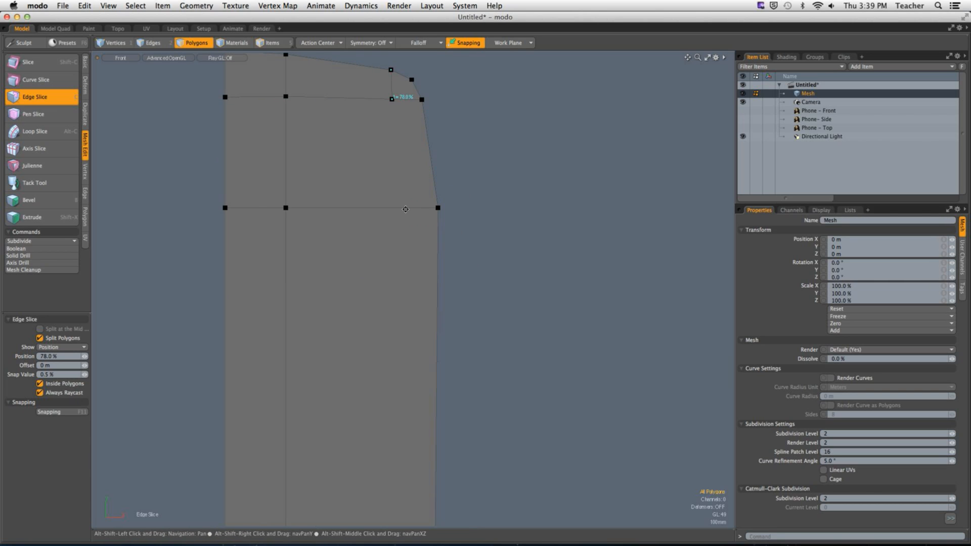
left_click(399, 208)
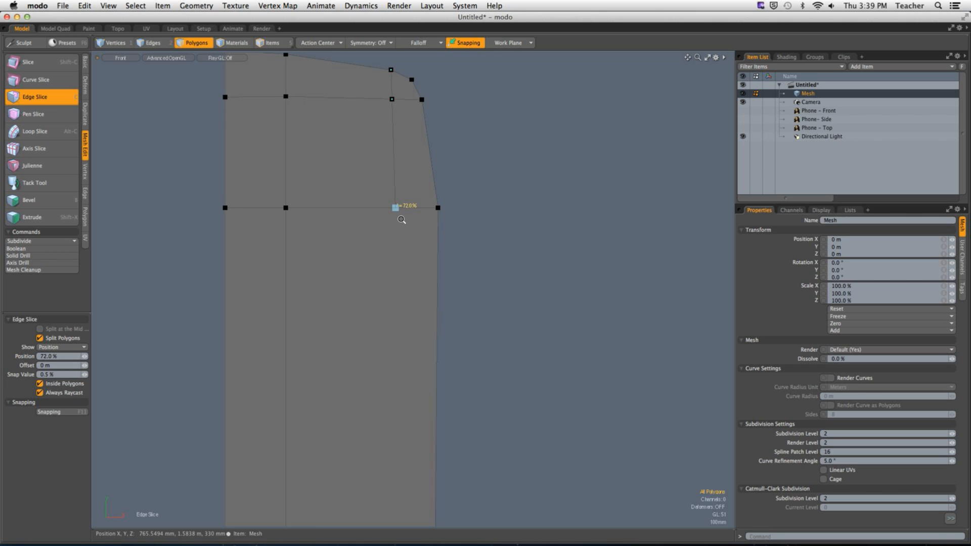
scroll(402, 219, "down", 1)
left_click_drag(391, 324, 375, 160, "alt+shift")
left_click_drag(383, 354, 379, 228, "alt+shift")
left_click_drag(369, 323, 375, 242, "alt+shift")
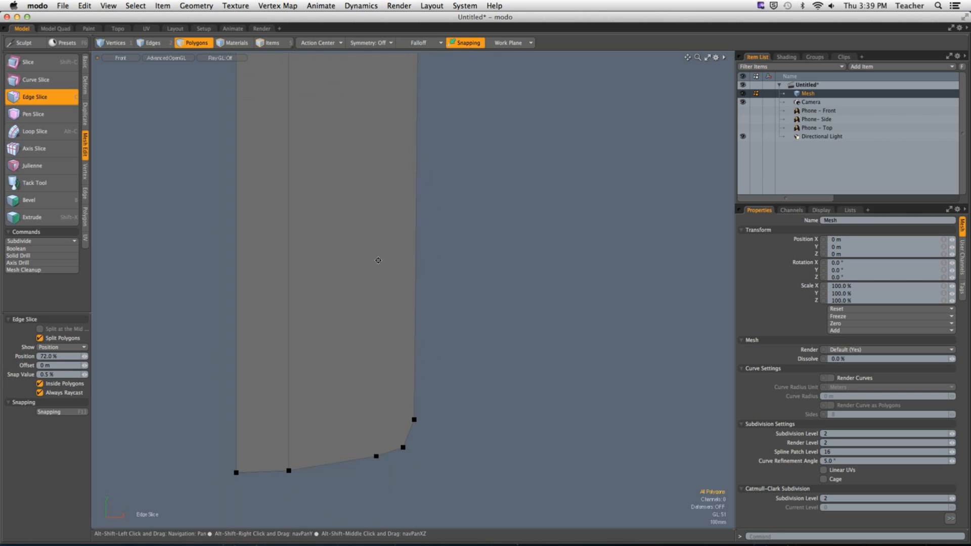
left_click_drag(408, 338, 362, 348, "ctrl+alt")
left_click_drag(362, 349, 379, 391, "alt+shift")
left_click_drag(388, 334, 383, 394, "alt+shift")
left_click(390, 480)
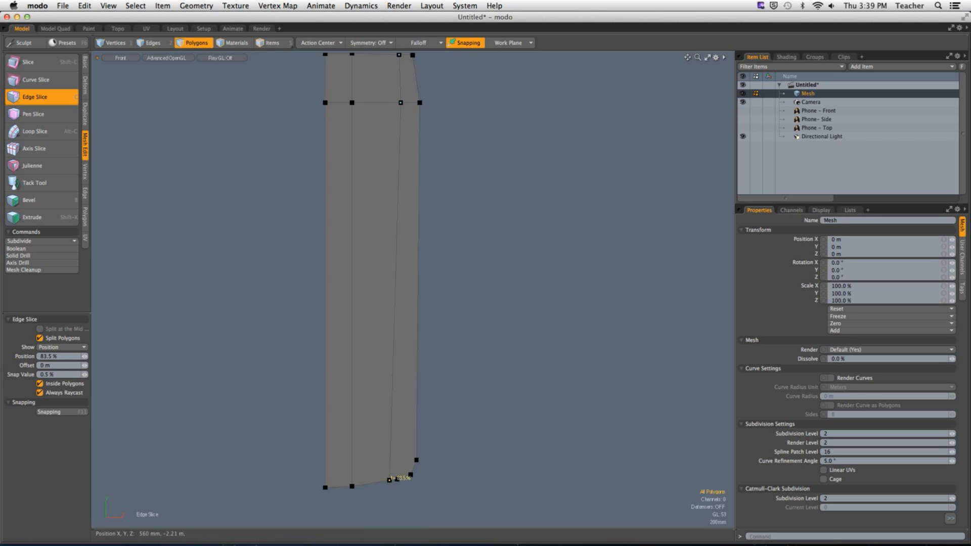
key("space")
left_click_drag(478, 416, 487, 410, "alt+shift")
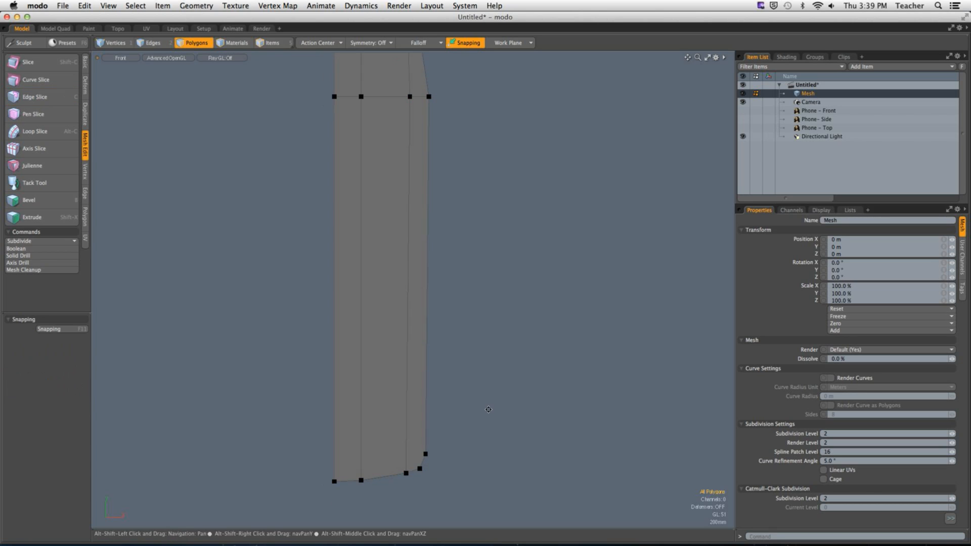
Edge-slice the lower front horizontally from the upper vertex of the bottom rounded corner across both inner vertical edges towards the centre edge.
left_click(419, 226)
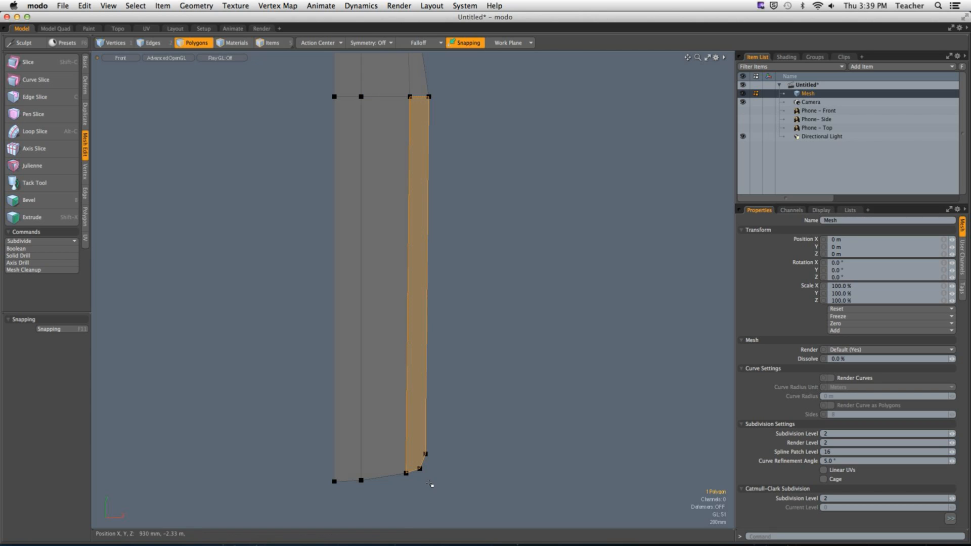
left_click(452, 458)
scroll(445, 465, "up", 2)
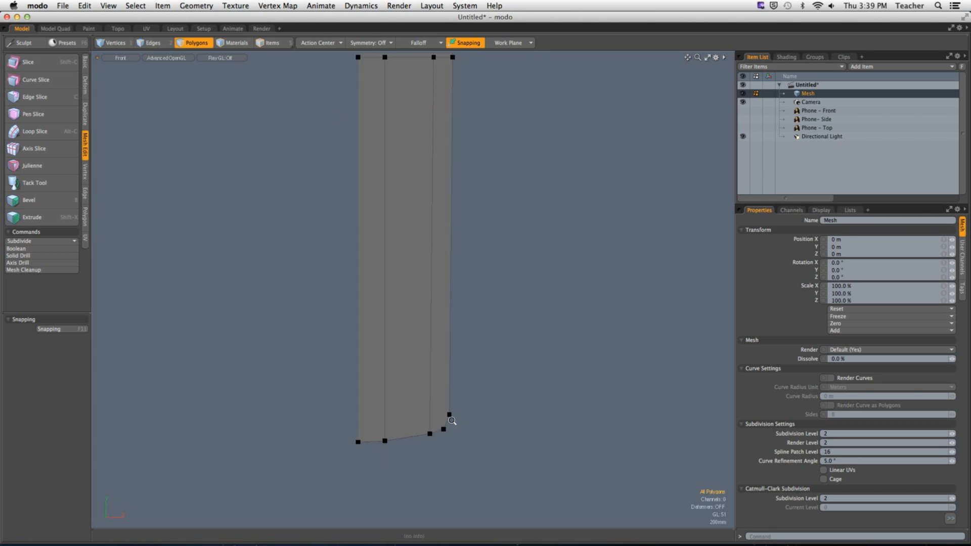
left_click(45, 102)
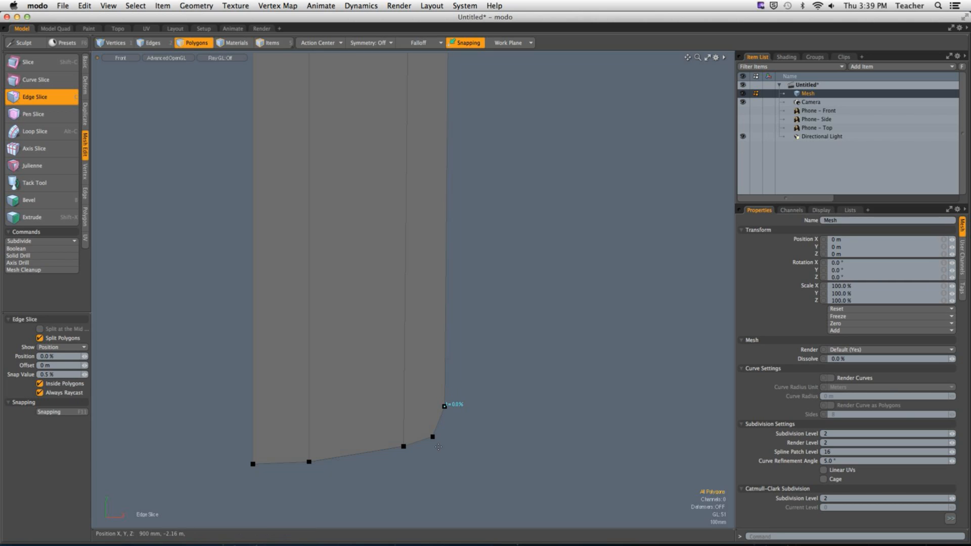
left_click(445, 407)
left_click(404, 406)
left_click(308, 408)
left_click(252, 410)
Undo the slice's misplaced last point and place it on the front centre edge at 93.5%, finishing the lower front cut.
key("ctrl+space")
left_click(451, 217)
left_click_drag(398, 363, 438, 366, "alt")
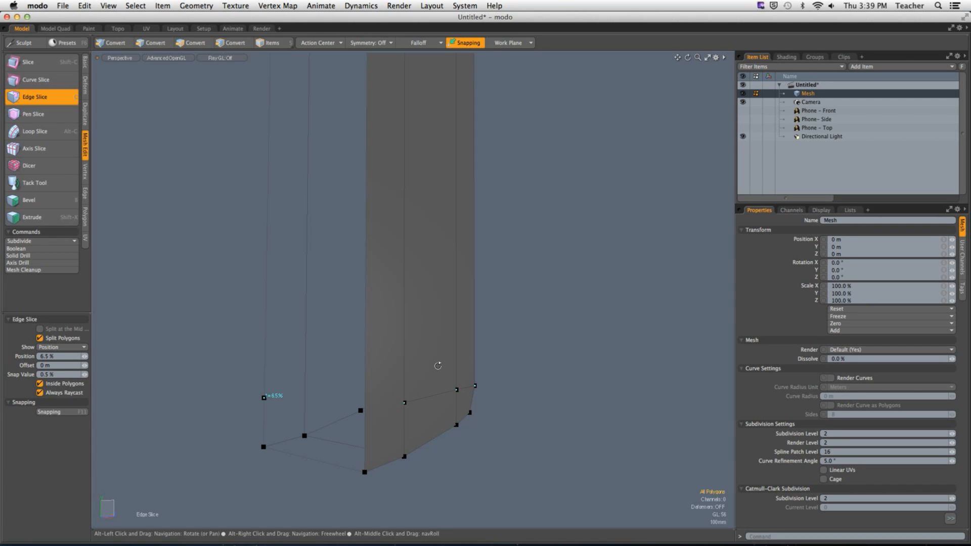
key("super+z")
left_click_drag(365, 407, 364, 413)
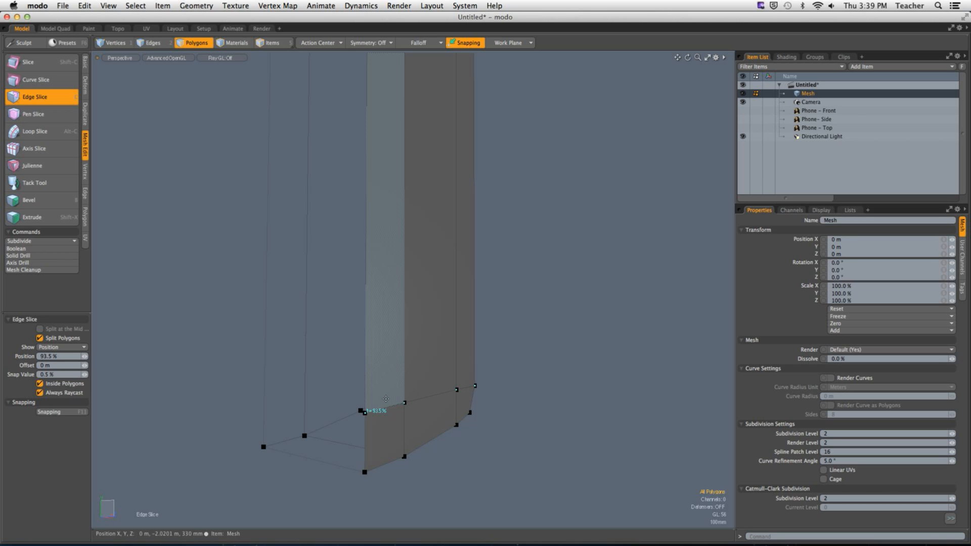
key("space")
Edge-slice the upper back from the lowest rounded-corner vertex across the inner vertical edge at 78% to the centre edge at 79%.
left_click_drag(566, 336, 445, 347, "alt")
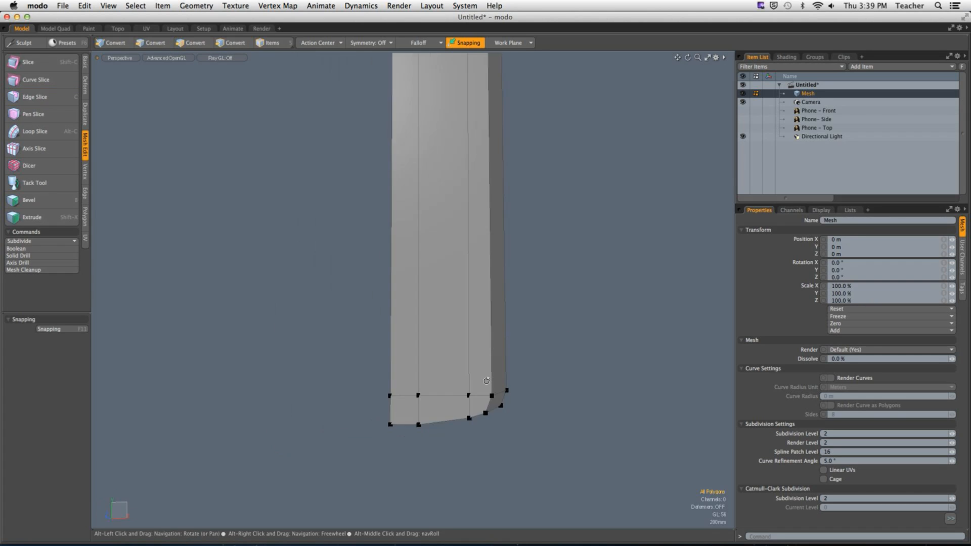
left_click_drag(581, 361, 335, 379, "alt")
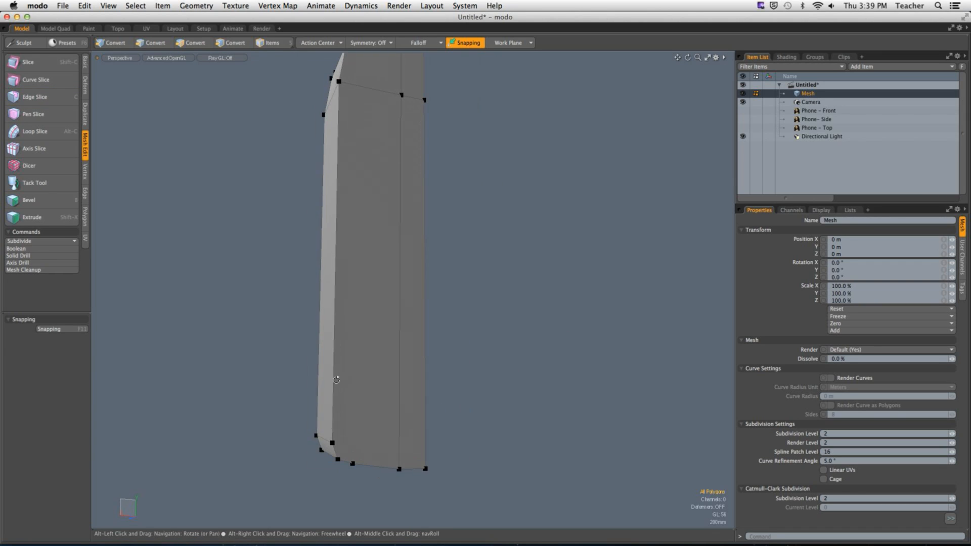
left_click_drag(379, 76, 443, 314, "alt+shift")
left_click_drag(443, 314, 399, 310, "alt+shift")
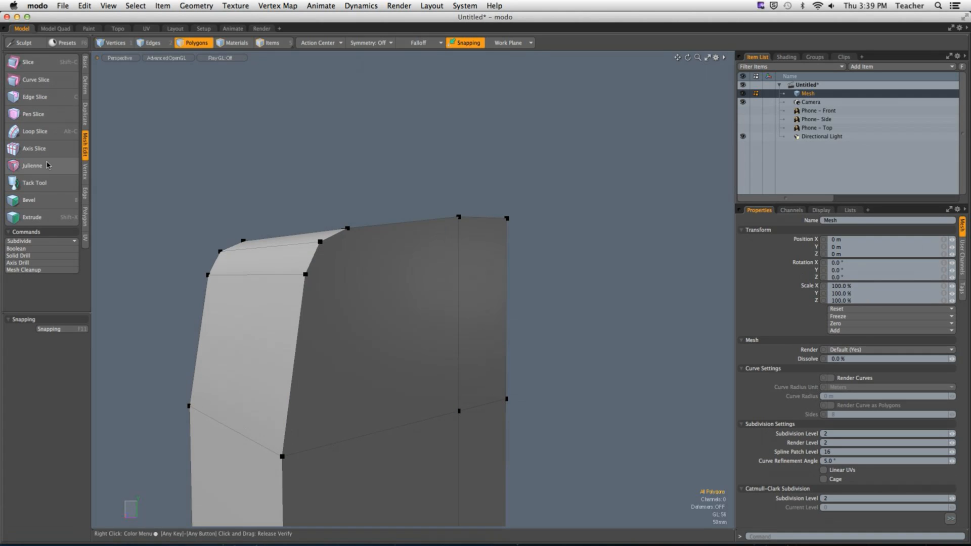
left_click(35, 96)
left_click(306, 274)
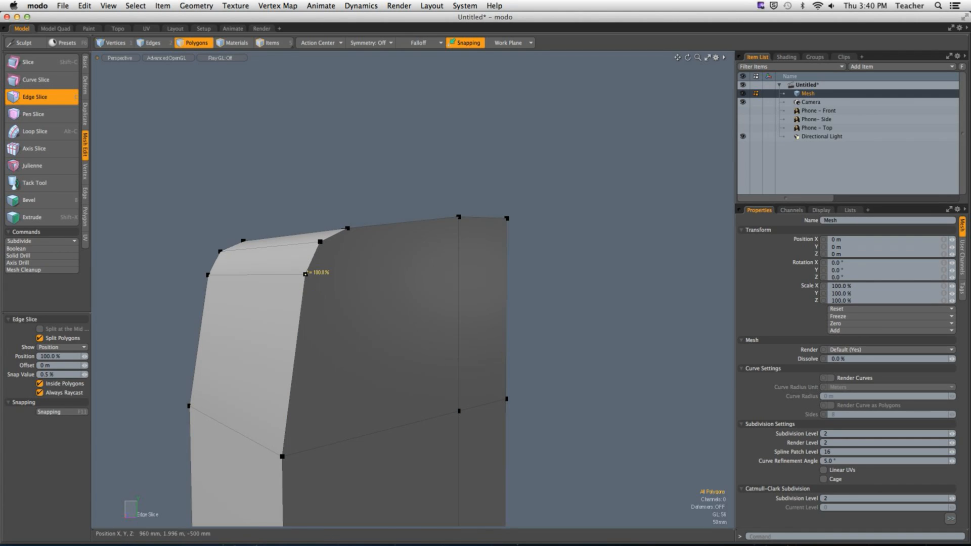
left_click(459, 259)
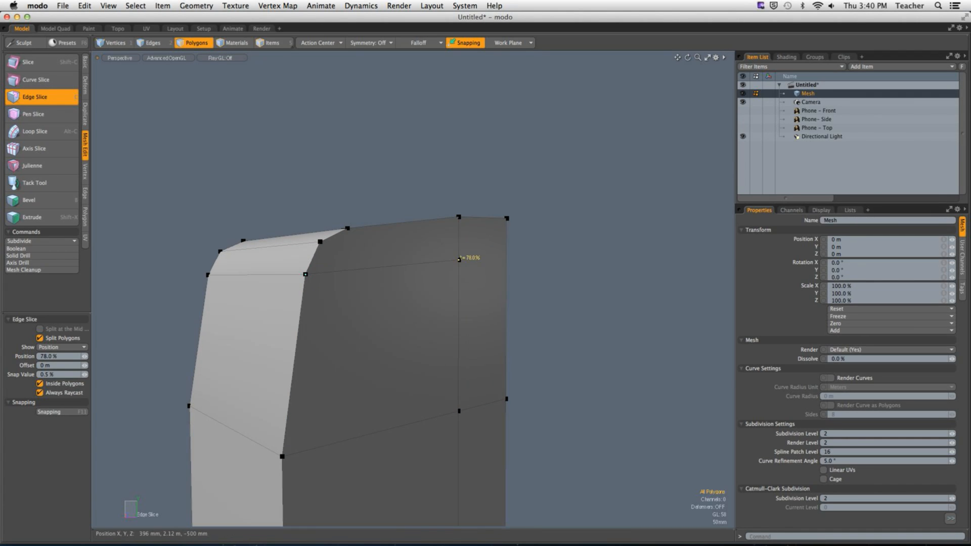
left_click(507, 256)
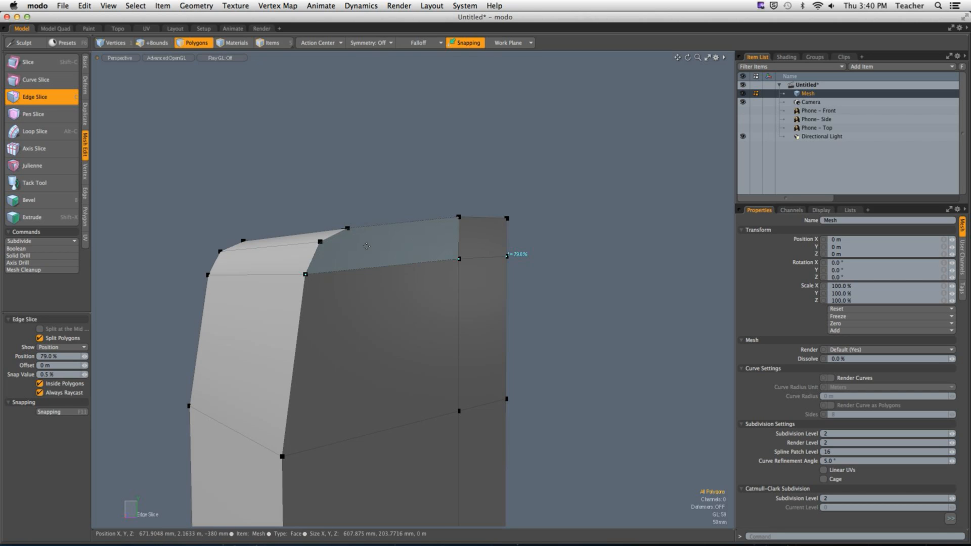
Edge-slice the back vertically from the corner curve's top vertex through the horizontal edges down to the matching bottom corner vertex.
left_click_drag(367, 246, 363, 207, "alt")
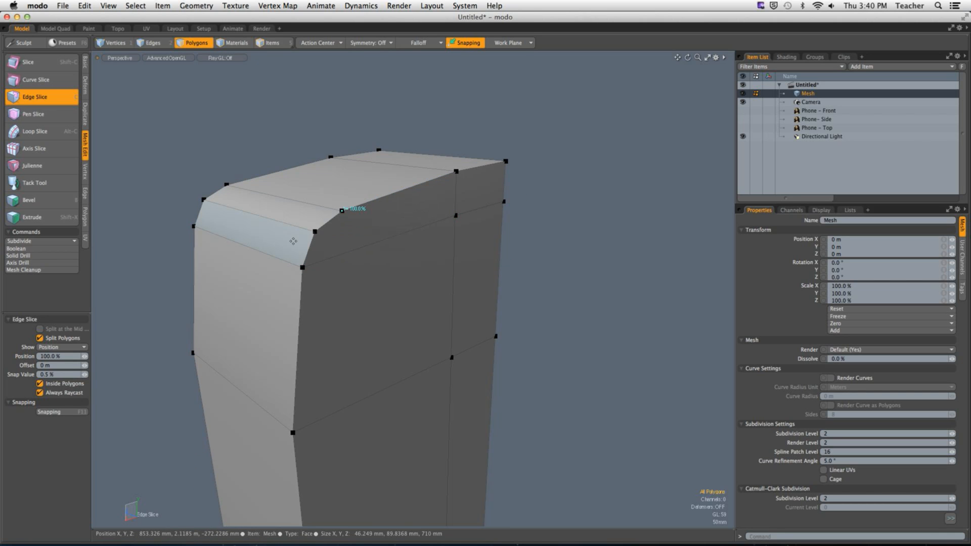
mouse_move(347, 256)
left_mouse_down("alt")
mouse_move(296, 258)
mouse_move(371, 254)
mouse_move(379, 271)
mouse_move(358, 244)
left_mouse_up("alt")
left_click(384, 261)
left_click(359, 244)
left_click_drag(386, 282, 359, 294, "ctrl+alt")
left_click(330, 345)
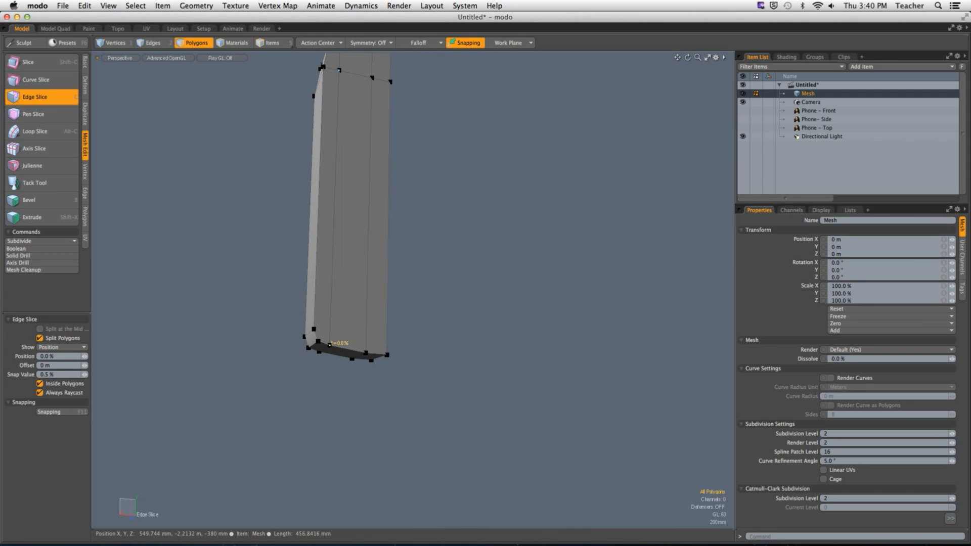
Edge-slice the lower back horizontally from the bottom rounded corner across both inner vertical edges to the centre edge at 5%.
left_click(330, 331)
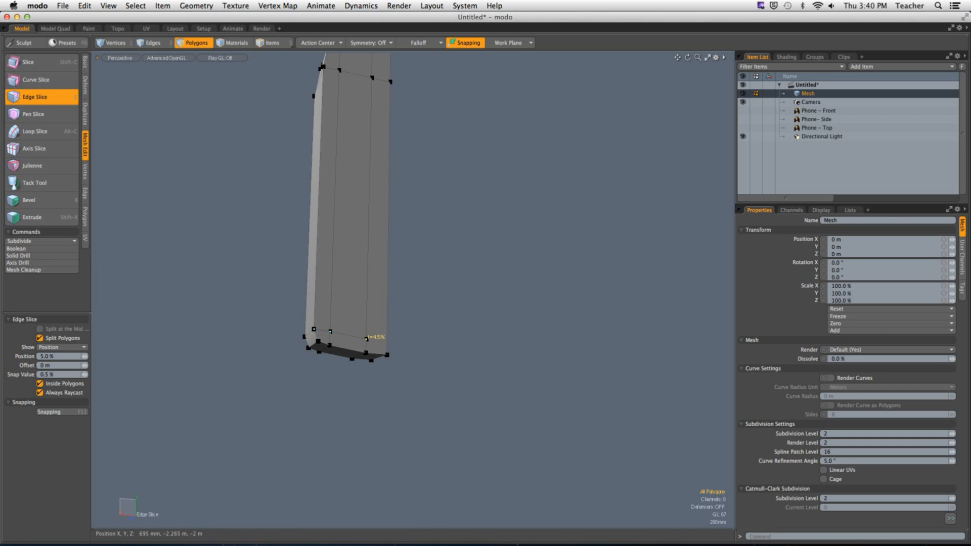
left_click(367, 337)
left_click(387, 341)
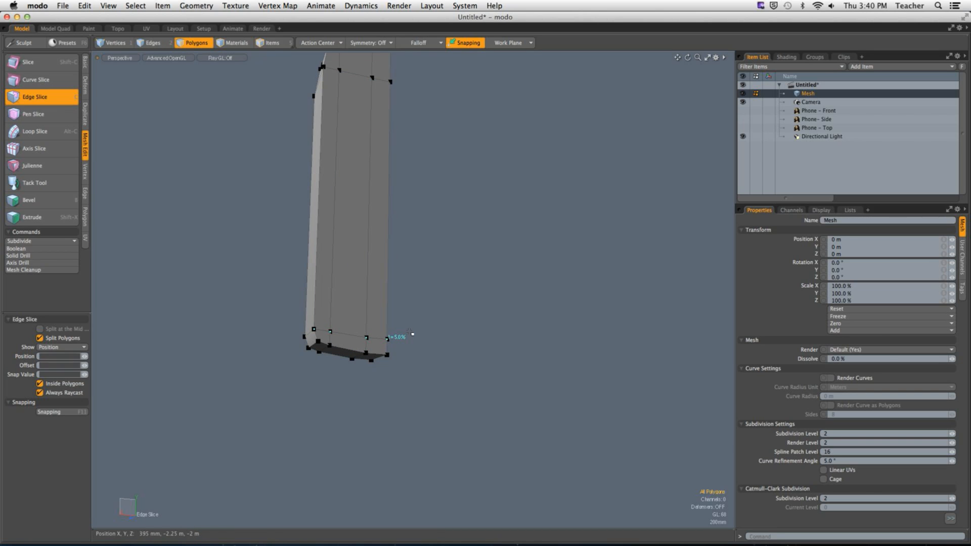
key("space")
Select the outline edges around the phone's front and back faces and bevel them with a 104 mm inset and round level 1.
left_click_drag(324, 354, 361, 368, "alt")
scroll(366, 394, "down", 4)
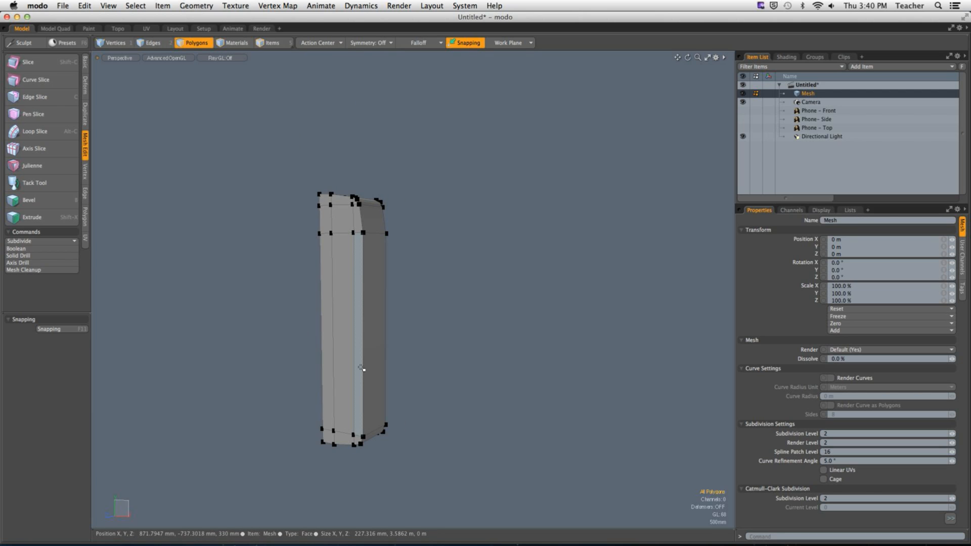
left_click_drag(358, 199, 457, 265, "alt")
left_click(153, 43)
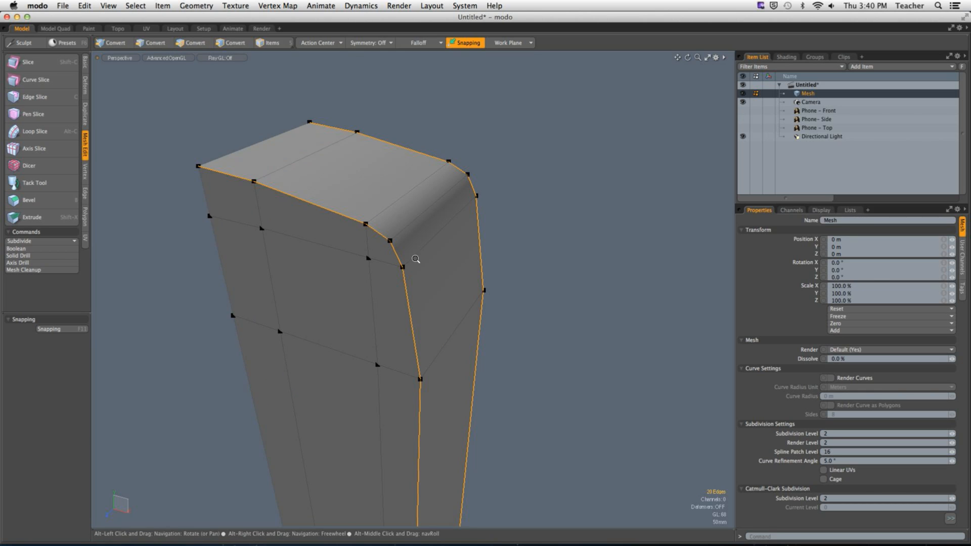
scroll(450, 318, "down", 3)
left_click_drag(445, 392, 502, 234, "alt")
key("b")
key("ctrl+space")
left_click(554, 234)
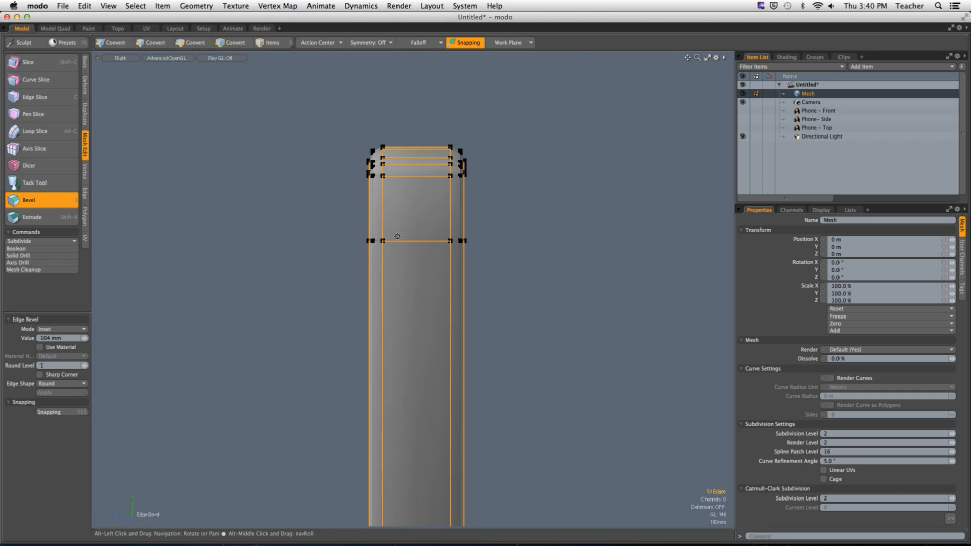
left_click_drag(397, 236, 453, 212, "ctrl+alt")
key("space")
Clear the edge selection and show the Phone - Front and Phone - Side reference images for comparison with the beveled block.
left_click(570, 168)
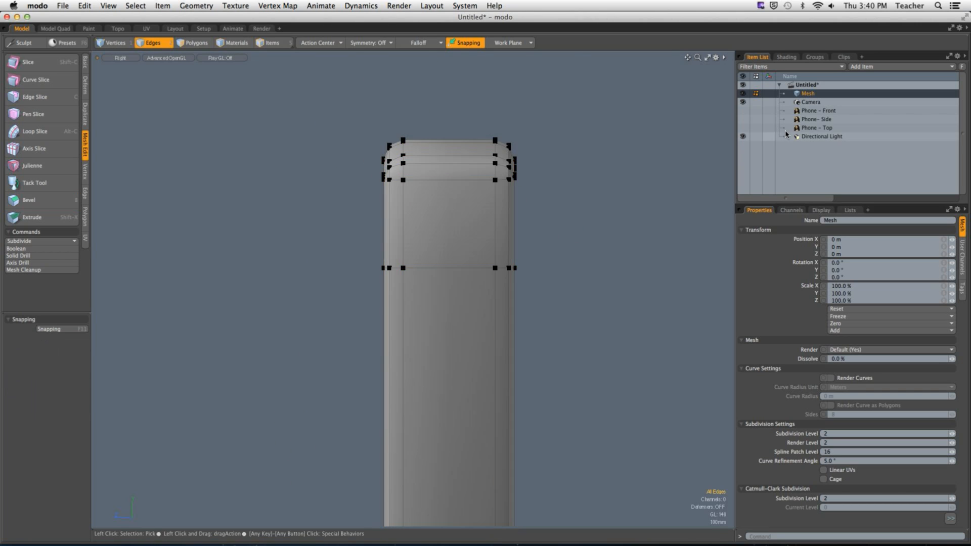
left_click(742, 120)
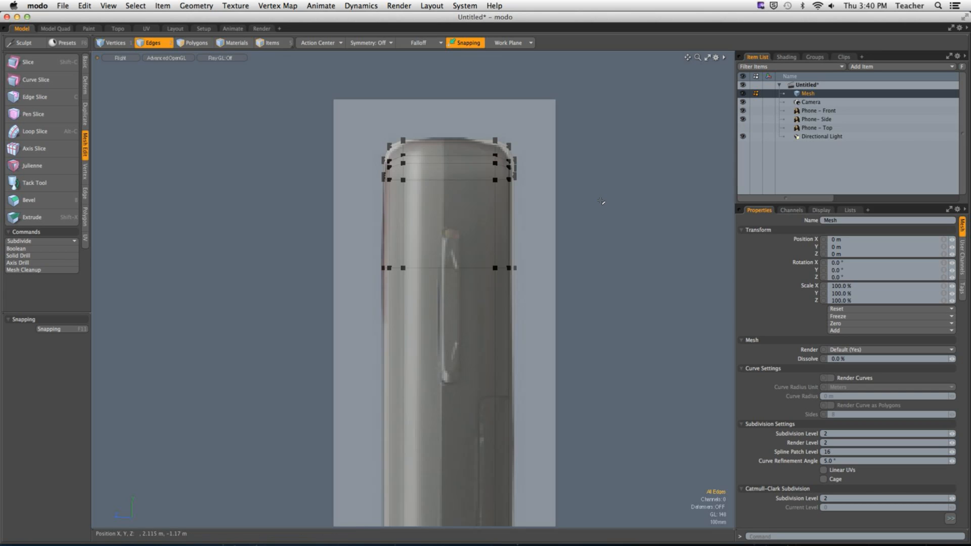
Undo the outline edge bevel and show the Phone - Side reference image.
key("super+z")
key("super+z")
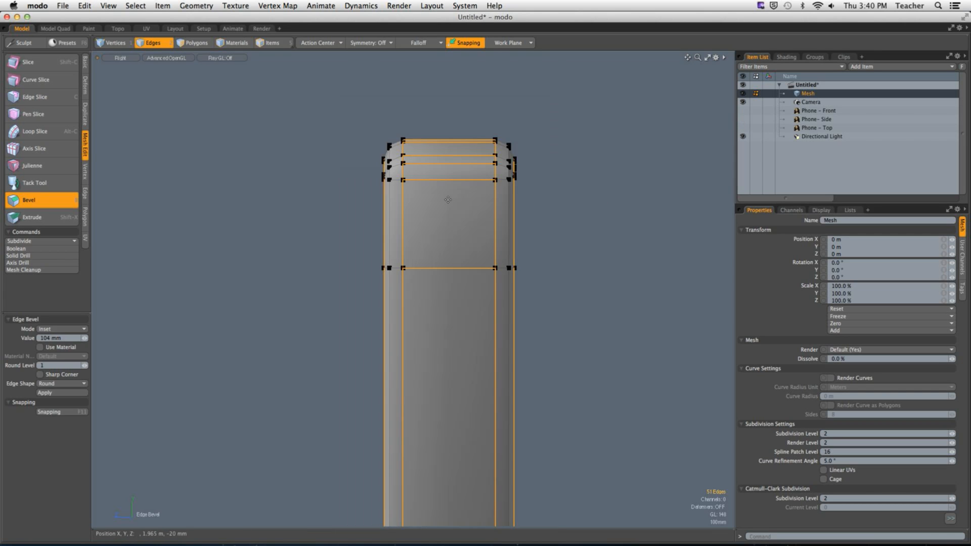
key("super+z")
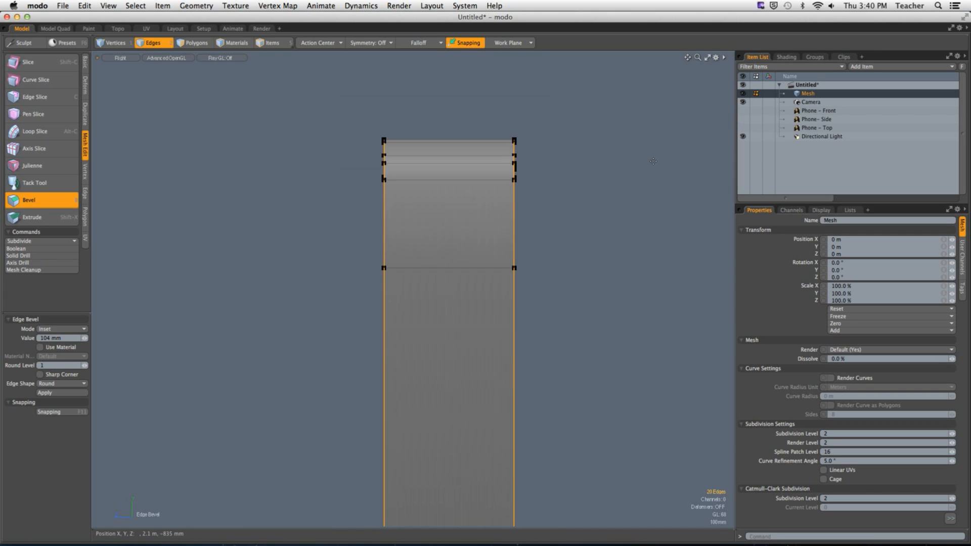
left_click(743, 120)
Try beveling the outline edges again with an inset of about 179 mm and round level 1, matched to the Phone - Side reference.
left_click_drag(412, 216, 450, 216)
key("ctrl+space")
left_click(581, 136)
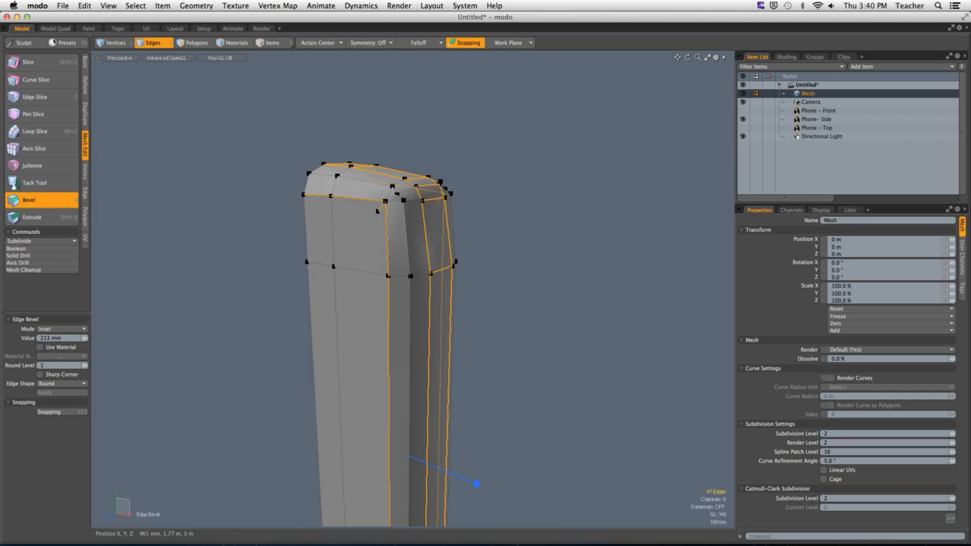
left_click_drag(420, 247, 380, 247)
left_click_drag(396, 203, 464, 242, "alt+shift")
scroll(400, 220, "up", 6)
scroll(382, 202, "down", 5)
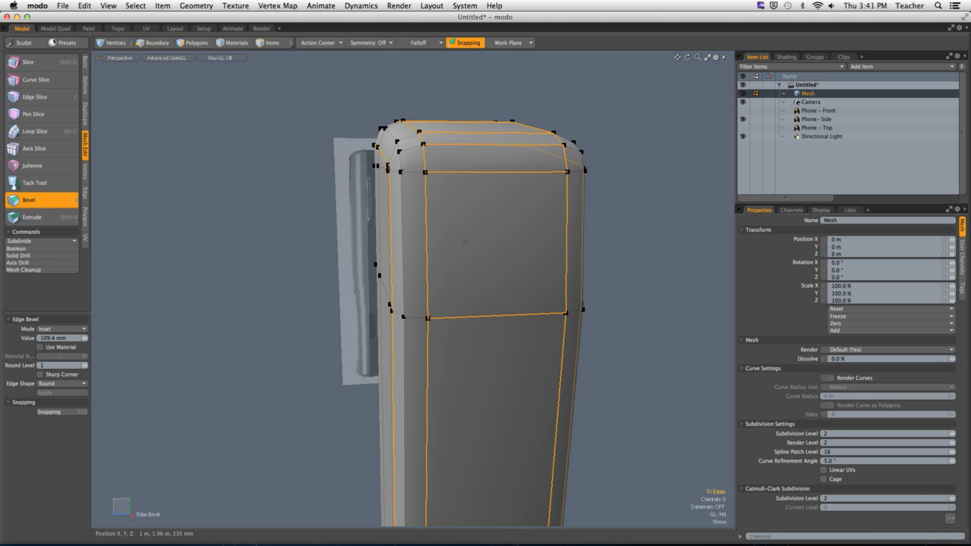
key("ctrl+space")
left_click(540, 289)
left_click_drag(326, 246, 428, 228, "alt+shift")
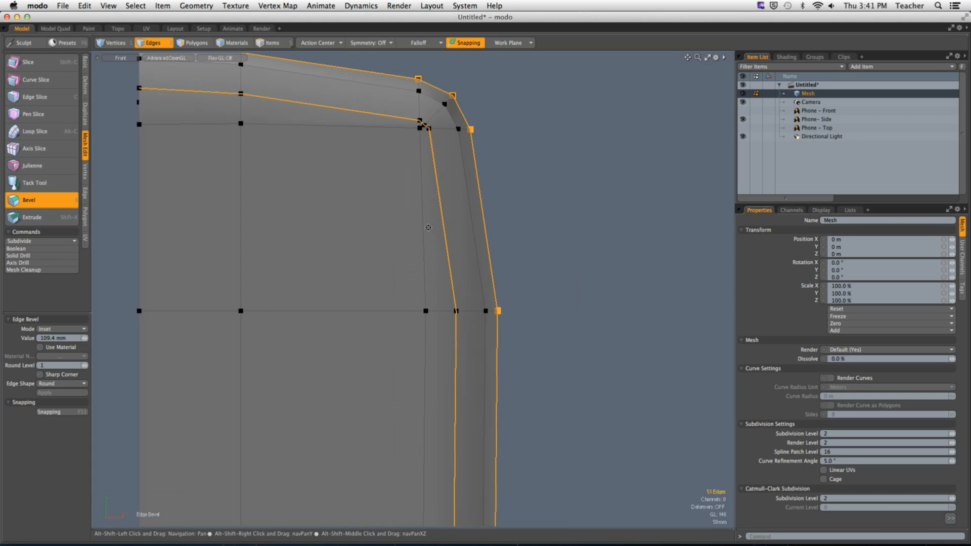
left_click_drag(537, 210, 397, 257, "alt")
scroll(464, 217, "down", 2)
left_click_drag(397, 257, 443, 258)
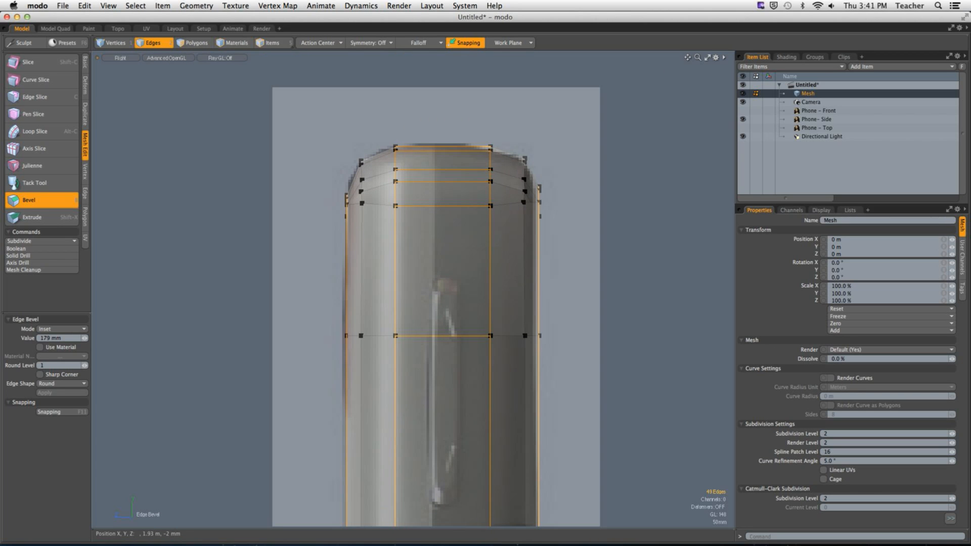
Examine the beveled top corner of the front face and the inner vertex beside it.
key("ctrl+space")
left_click(611, 96)
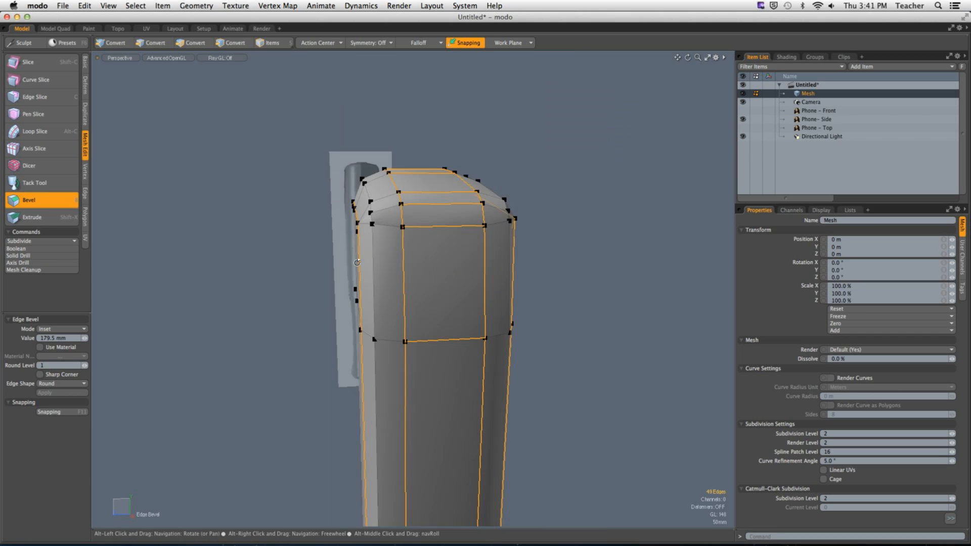
left_click_drag(375, 260, 507, 210, "alt")
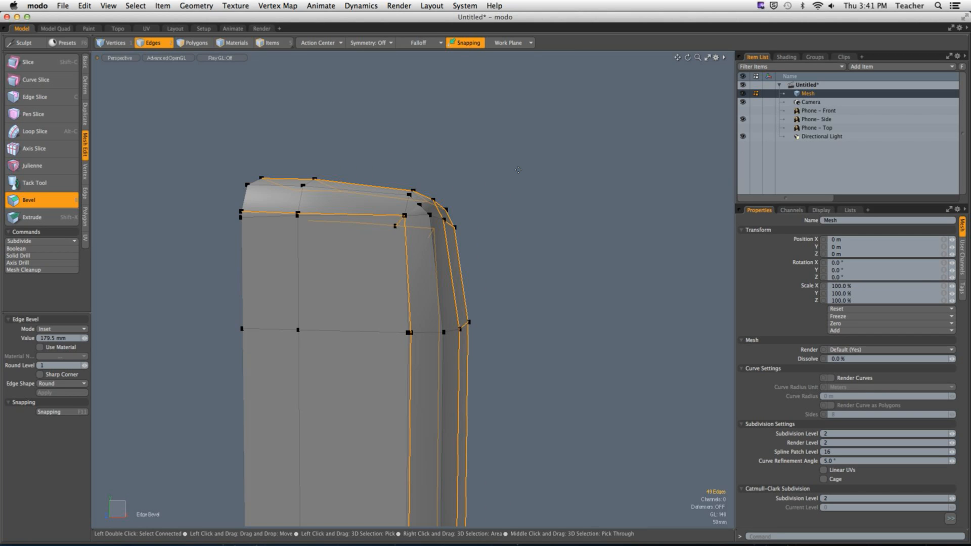
scroll(414, 207, "up", 6)
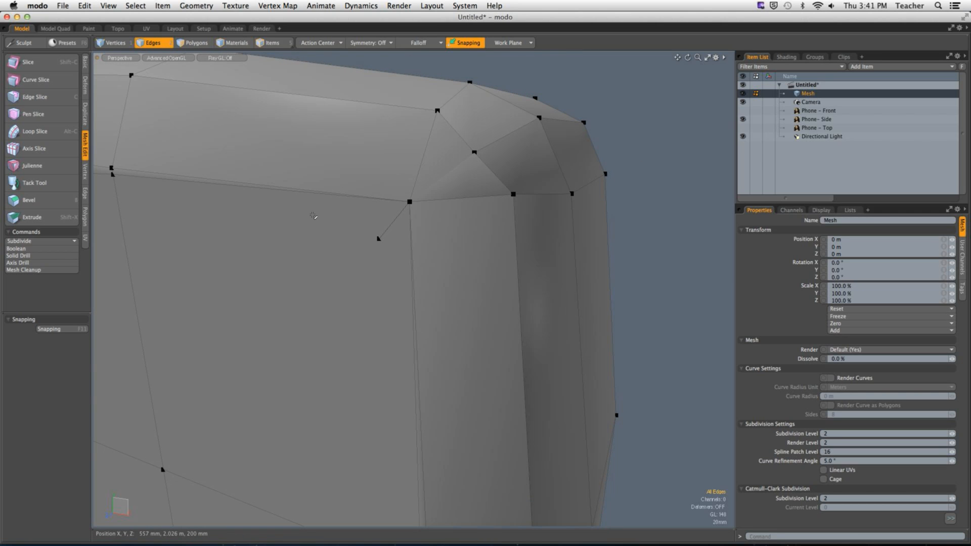
key("1")
left_click(378, 238)
left_click_drag(379, 238, 359, 221, "alt")
scroll(398, 235, "down", 4)
Try converting the mesh to subdivision surfaces, acknowledge the polygon warning, and inspect the rounded corner.
left_click_drag(405, 160, 395, 202, "alt")
left_click_drag(395, 203, 496, 201, "ctrl+alt")
left_click(503, 194)
key("Tab")
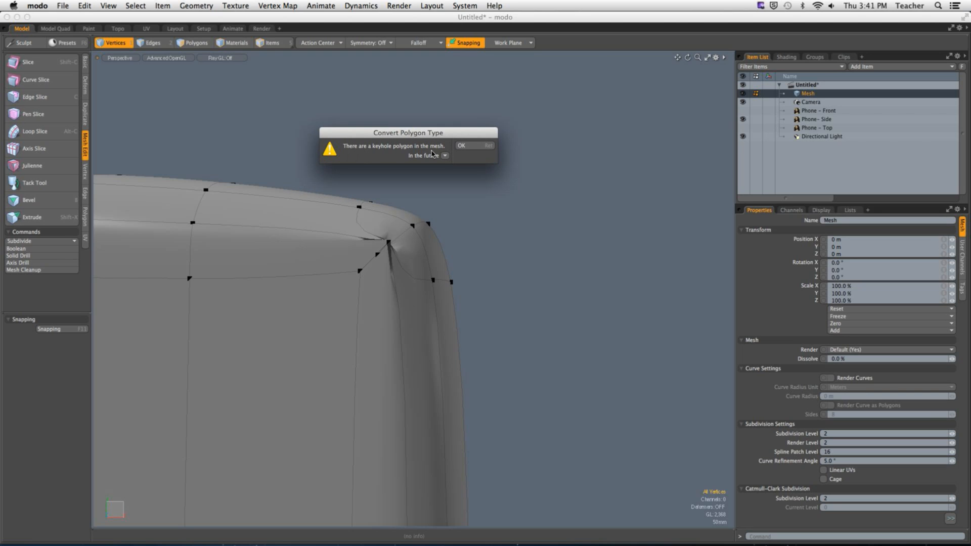
left_click(464, 145)
left_click_drag(445, 172, 376, 238, "alt")
left_click_drag(377, 238, 470, 223, "ctrl+alt")
Undo the subdivision conversion and the outline edge bevel.
key("super+z")
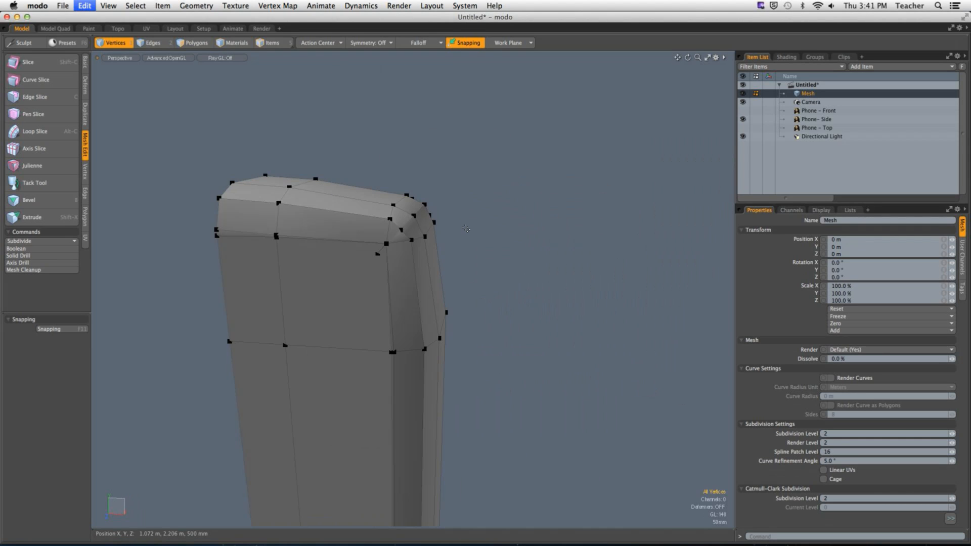
key("super+z")
key("super+z")
key("super+z")
key("super+z")
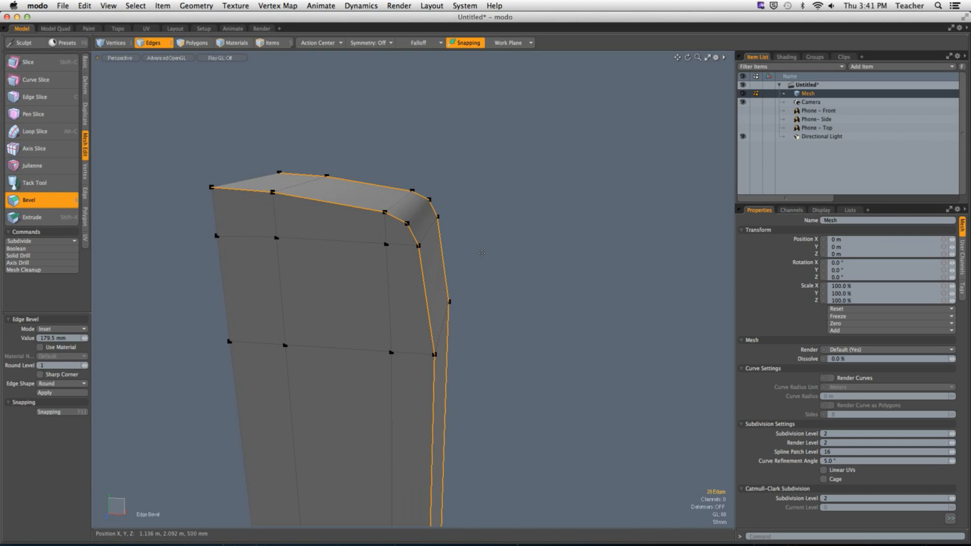
left_click_drag(481, 255, 475, 264, "alt")
key("q")
left_click(501, 255)
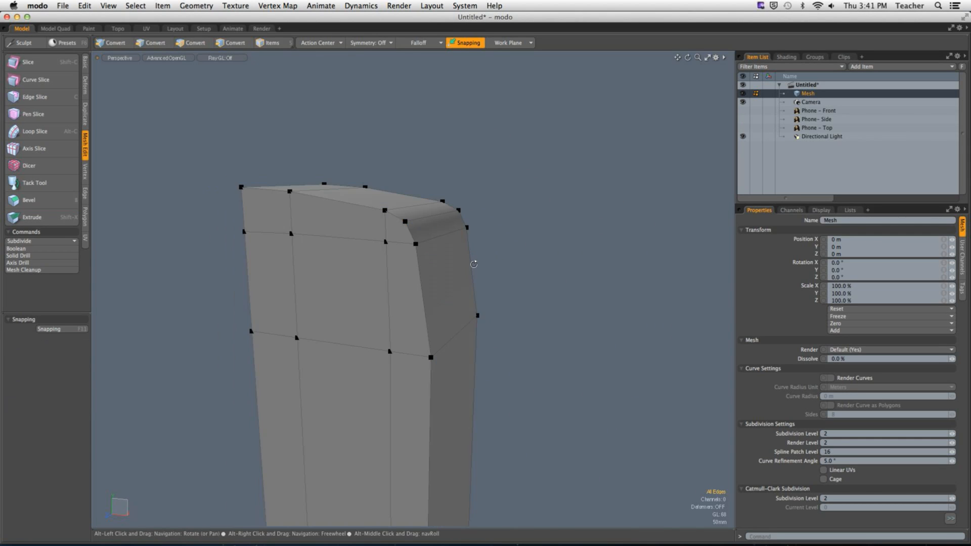
key("super+z")
key("b")
key("3")
key("c")
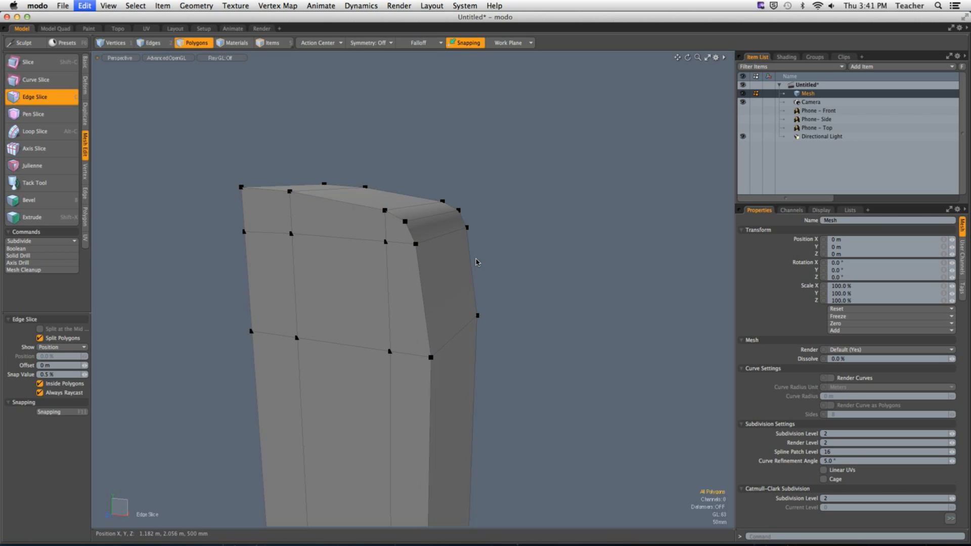
Undo the earlier edge slices running from the rounded corners across the front and back faces.
key("super+z")
key("super+z")
key("super+z")
key("super+z")
key("super+z")
key("super+z")
key("super+z")
key("super+z")
mouse_move(503, 256)
left_mouse_down("alt")
mouse_move(423, 263)
mouse_move(325, 232)
mouse_move(494, 249)
left_mouse_up("alt")
scroll(405, 243, "down", 3)
key("q")
Try beveling the outline edges of the less-sliced block with a 140.4 mm inset and round level 1.
left_click_drag(420, 138, 462, 218, "alt+shift")
scroll(436, 242, "up", 5)
key("2")
scroll(450, 273, "down", 2)
left_click_drag(450, 273, 449, 185, "alt")
scroll(449, 185, "down", 3)
left_click_drag(417, 277, 521, 227, "alt+shift")
key("b")
left_click_drag(420, 254, 349, 256, "ctrl+alt")
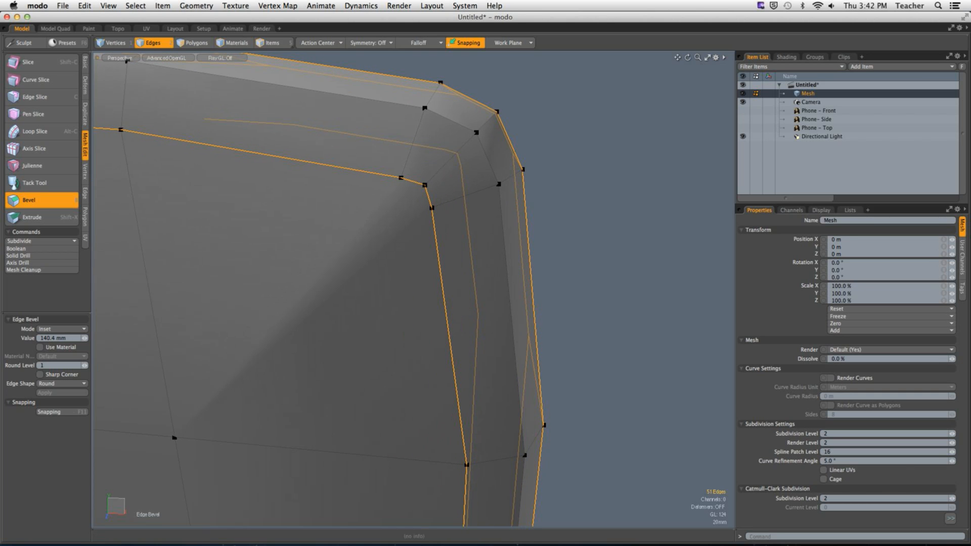
Set the outline bevel's round level to 0 and its inset to 143.5 mm, checking it against the Phone - Side reference.
left_click(83, 366)
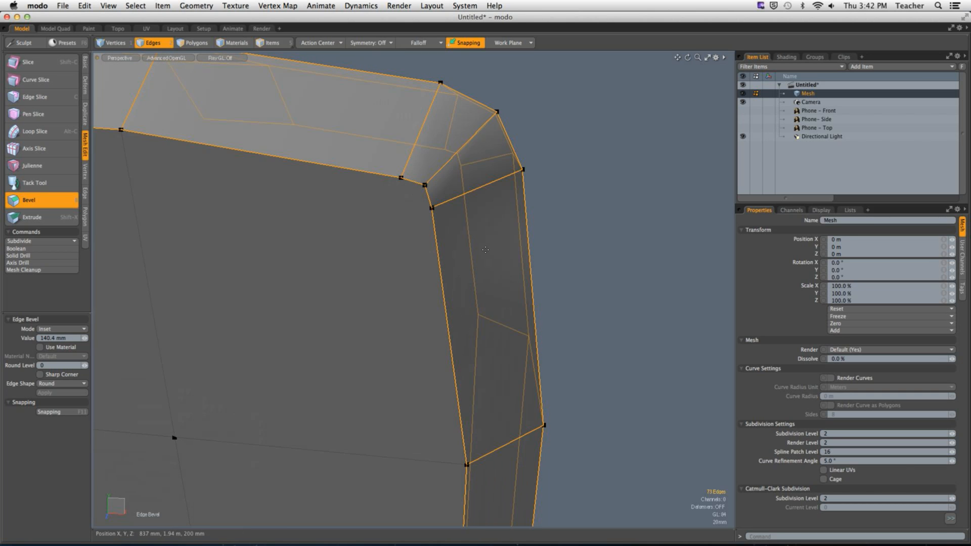
left_click_drag(454, 226, 410, 227, "alt")
key("KP_3")
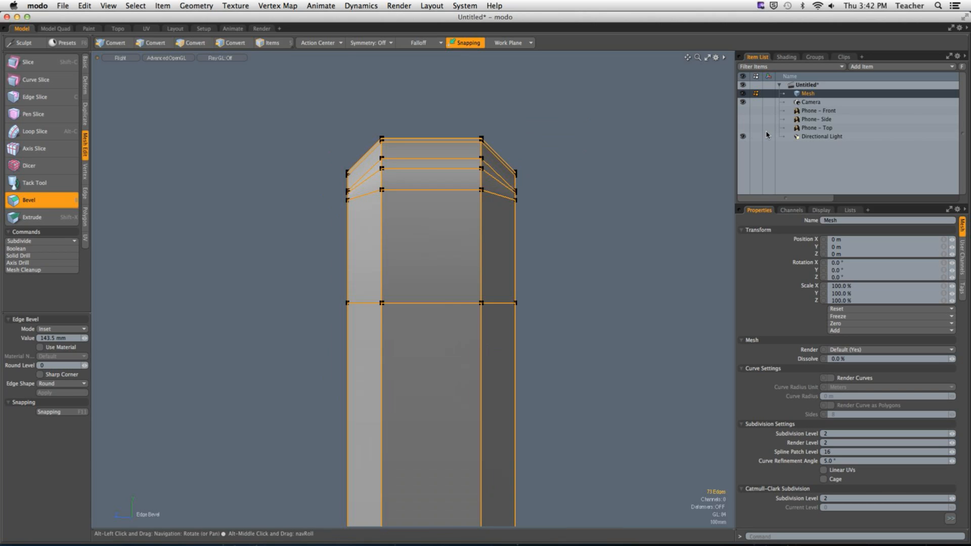
left_click(742, 120)
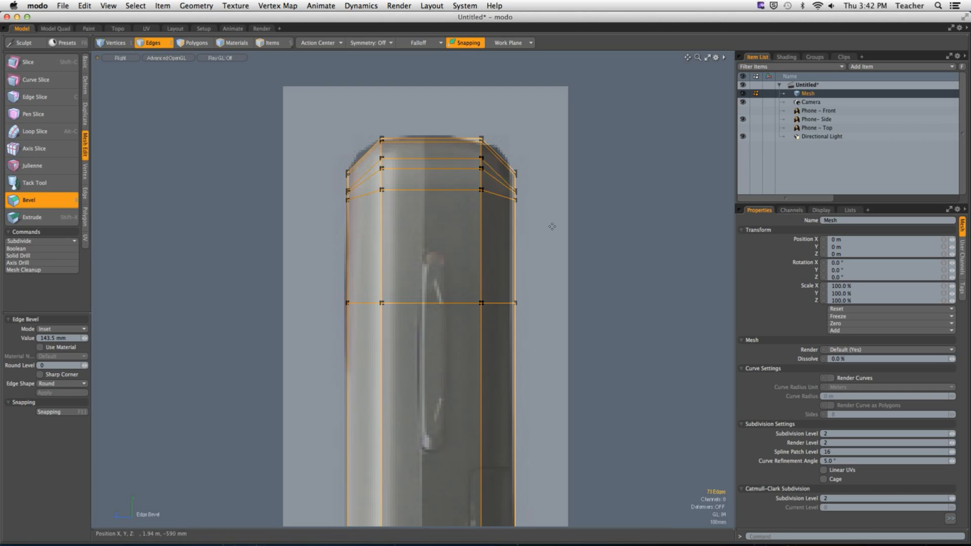
key("ctrl+space")
left_click(500, 117)
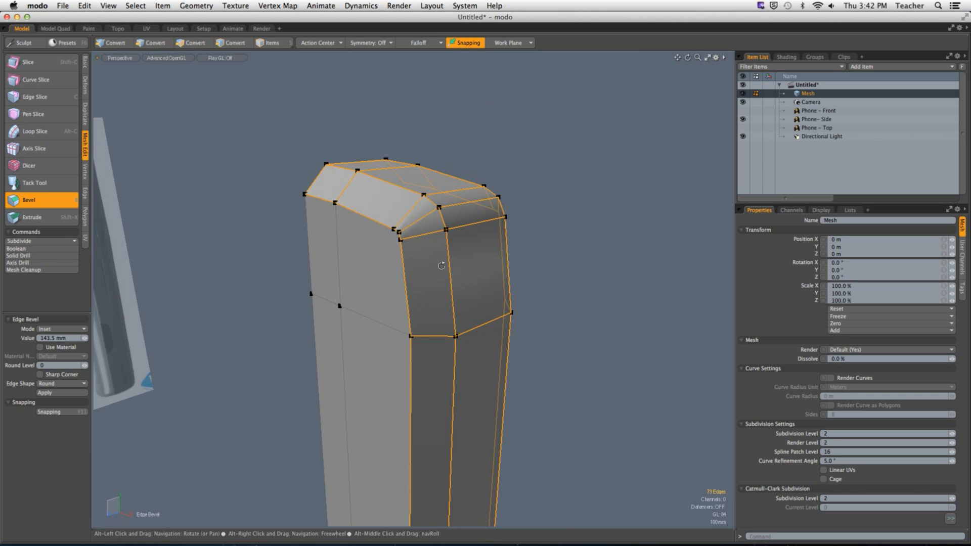
left_click_drag(442, 264, 491, 240, "alt")
Try round level 2 and another bevel pass on the outline edges, and undo the bevels.
left_click(85, 366)
left_click(85, 365)
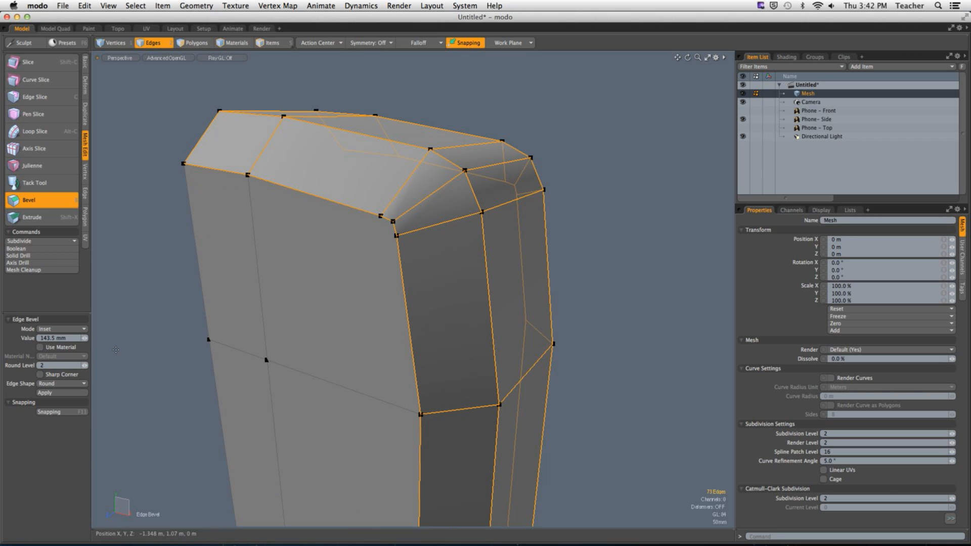
mouse_move(355, 251)
left_mouse_down("alt")
mouse_move(347, 259)
mouse_move(354, 252)
left_mouse_up("alt")
left_click_drag(354, 251, 402, 252, "shift")
key("super+z")
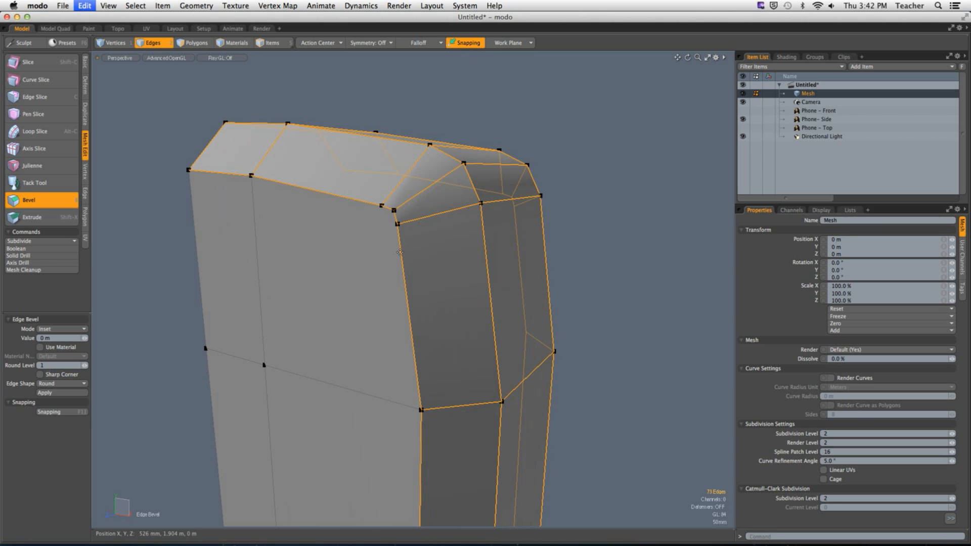
key("super+z")
key("alt")
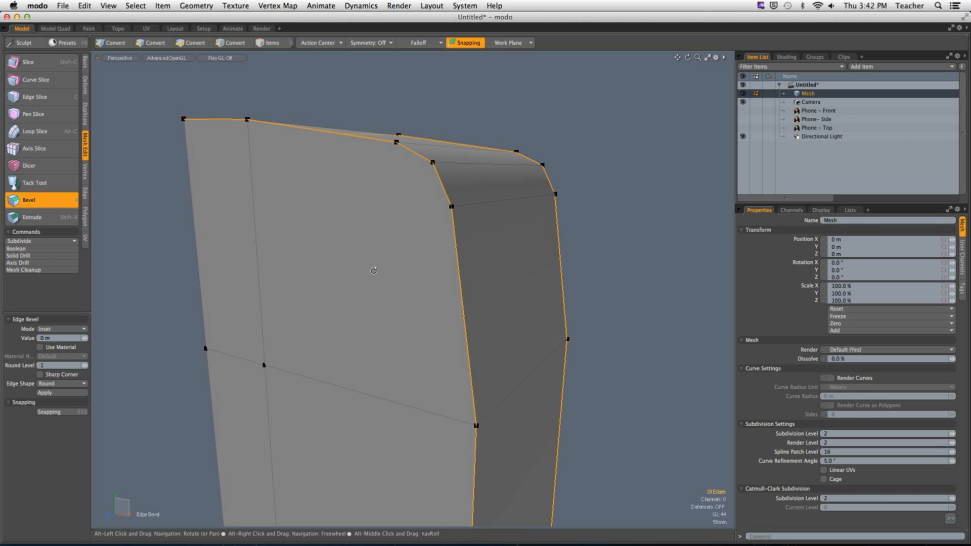
Bevel the outline edges with a 176 mm inset and round level 1 against the Phone - Side reference, and clear the edge selection.
left_click(744, 120)
key("ctrl+space")
left_click(549, 275)
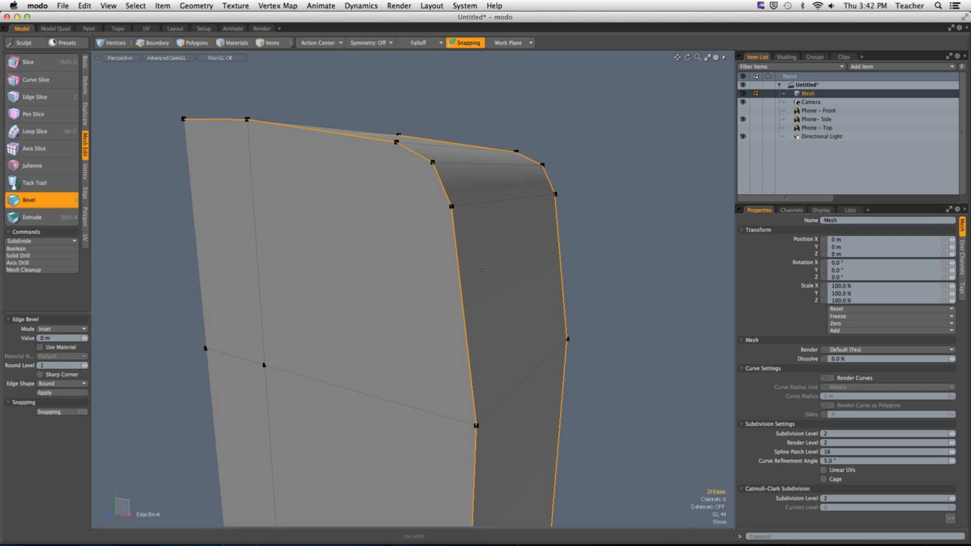
left_click_drag(548, 275, 635, 275)
key("ctrl+space")
left_click(686, 146)
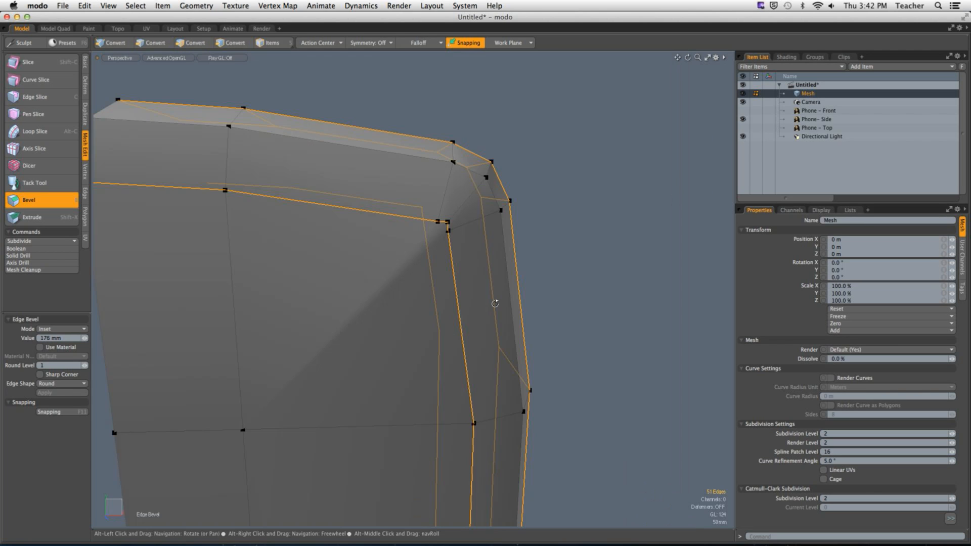
left_click_drag(496, 303, 467, 291, "alt")
key("Escape")
key("Escape")
left_click_drag(520, 221, 453, 221, "alt")
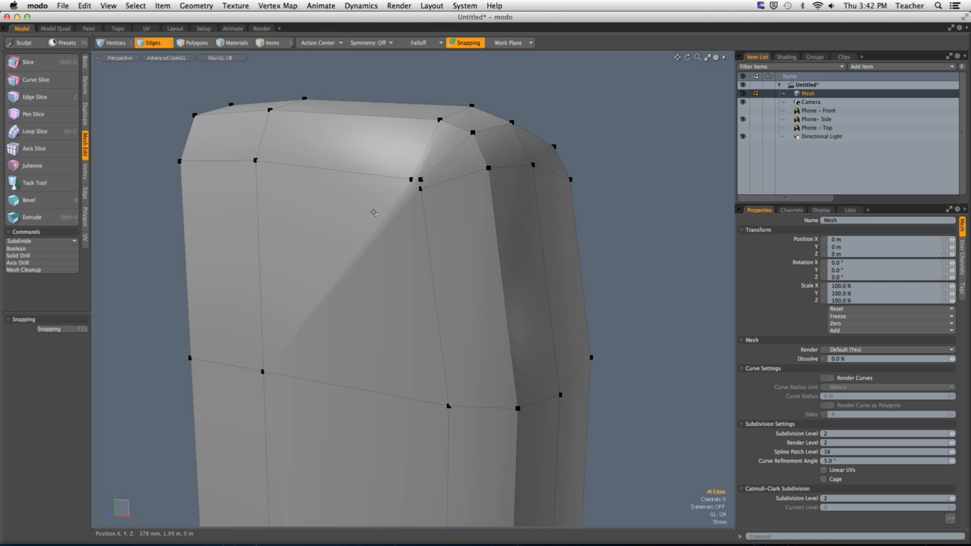
left_click_drag(373, 213, 451, 235, "alt")
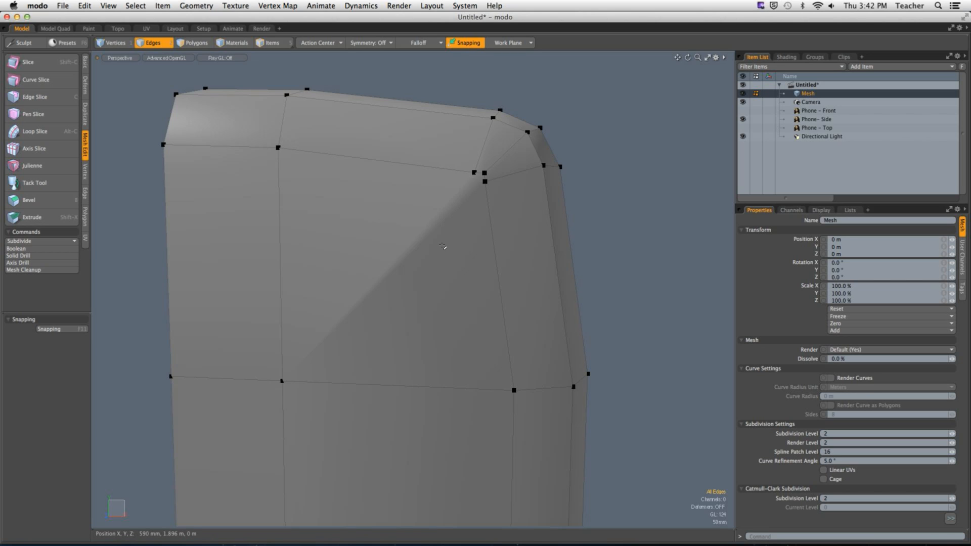
Edge-slice the front horizontally from the top corner's lowest inner vertex across the inner vertical edge to the centre edge at 11.5%.
left_click(34, 96)
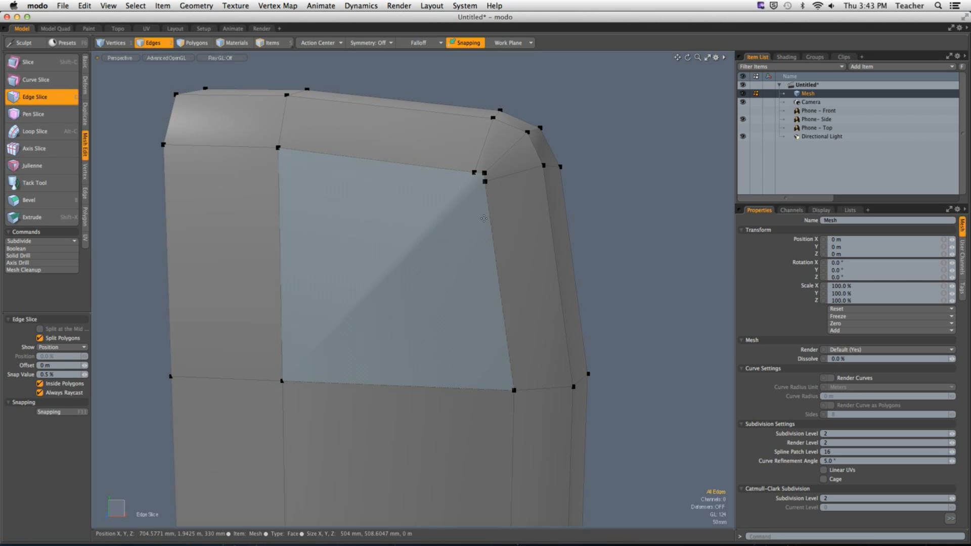
left_click(485, 181)
left_click(279, 190)
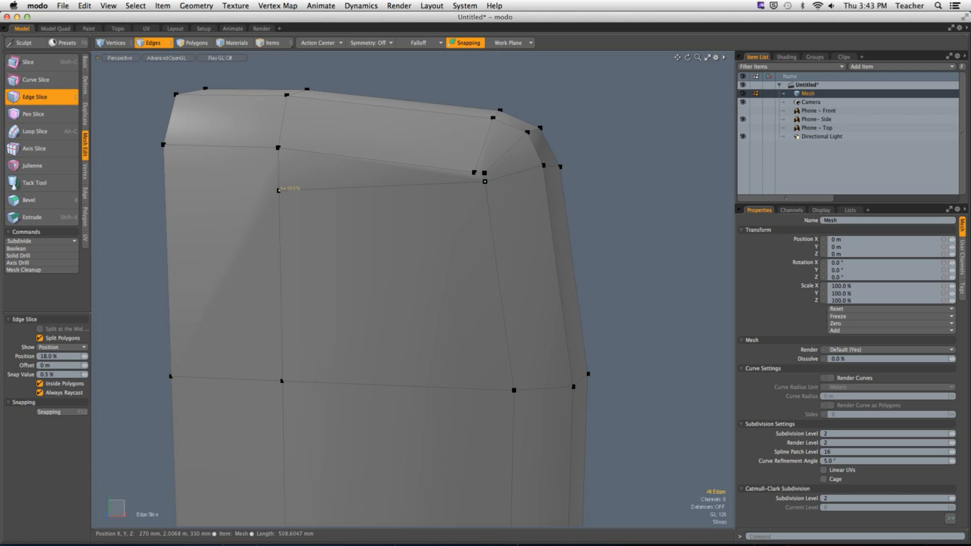
left_click_drag(279, 191, 278, 166)
left_click(164, 182)
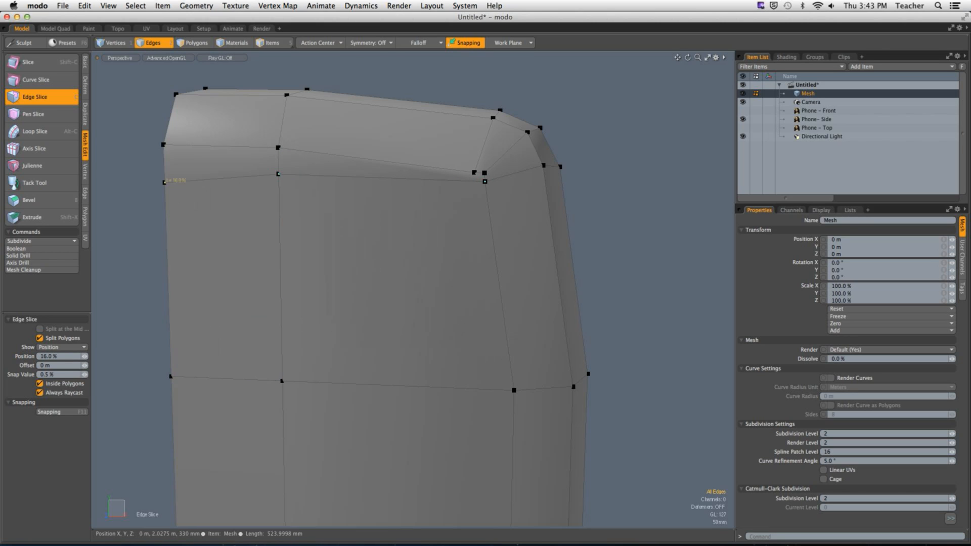
left_click_drag(165, 182, 164, 172)
left_click_drag(483, 229, 465, 188, "alt+shift")
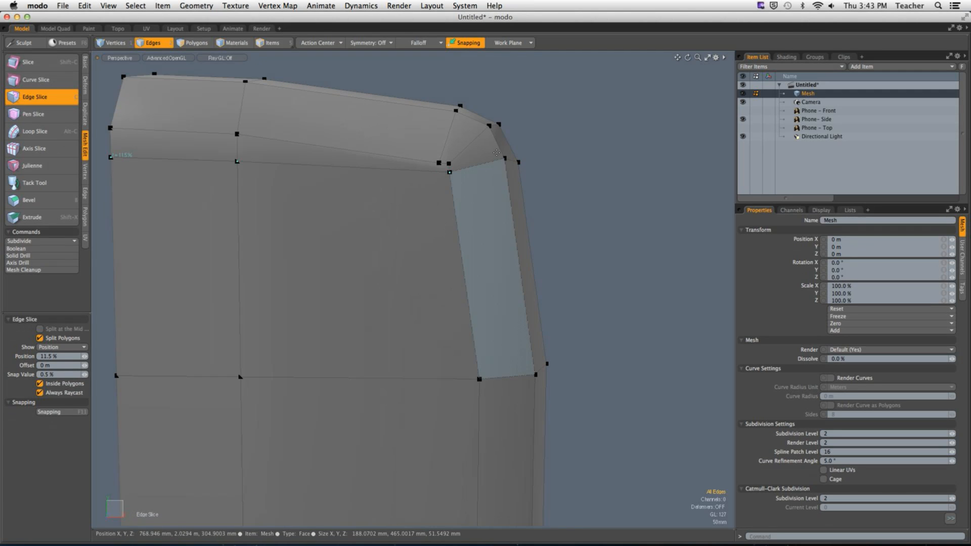
Edge-slice the front vertically from the top corner's inner vertex through the new horizontal edge at 5% and the edges below to the bottom corner.
key("space")
key("c")
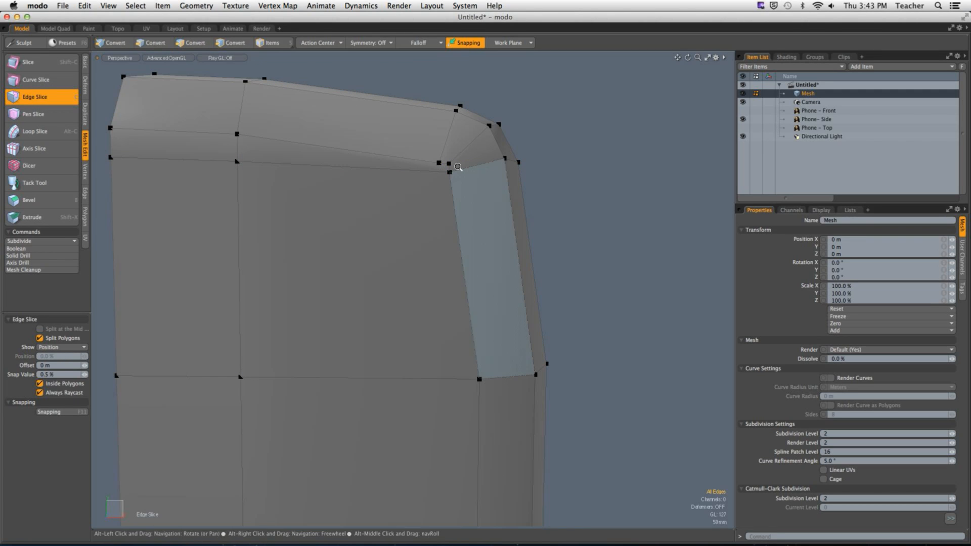
left_click_drag(457, 167, 405, 188, "ctrl+alt")
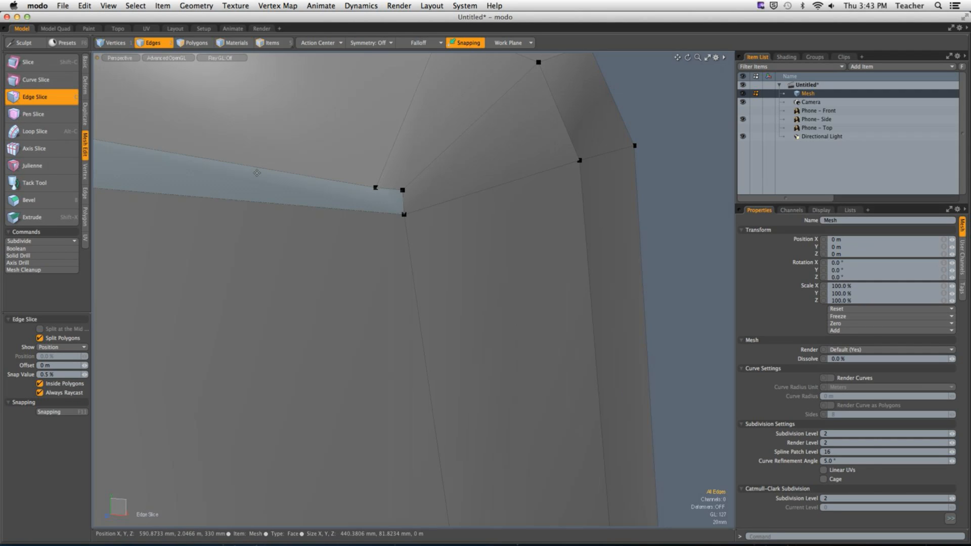
left_click(376, 186)
left_click(376, 212)
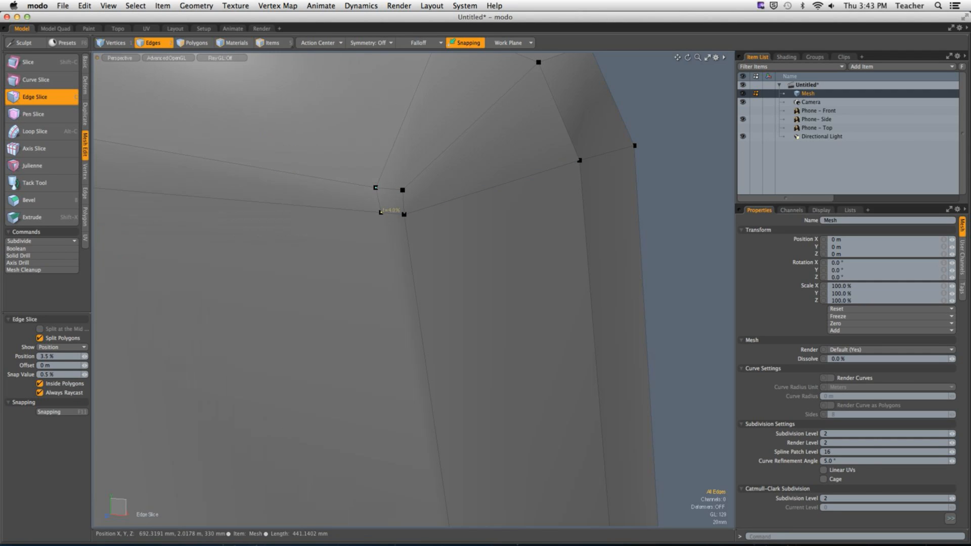
left_click_drag(379, 237, 361, 194, "ctrl+alt")
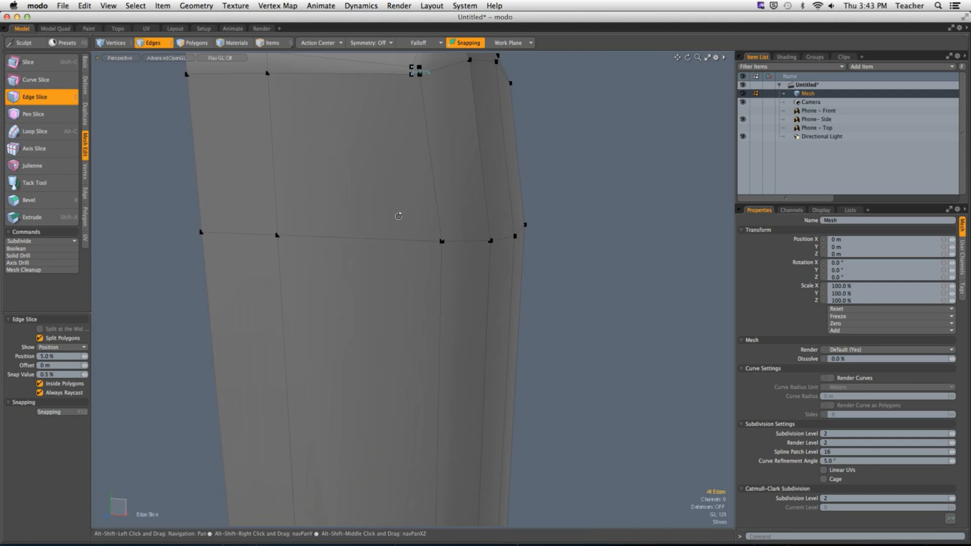
left_click(415, 240)
left_click_drag(424, 248, 333, 299, "ctrl+alt")
left_click_drag(394, 455, 481, 312, "alt+shift")
key("q")
left_click_drag(552, 297, 380, 256, "alt")
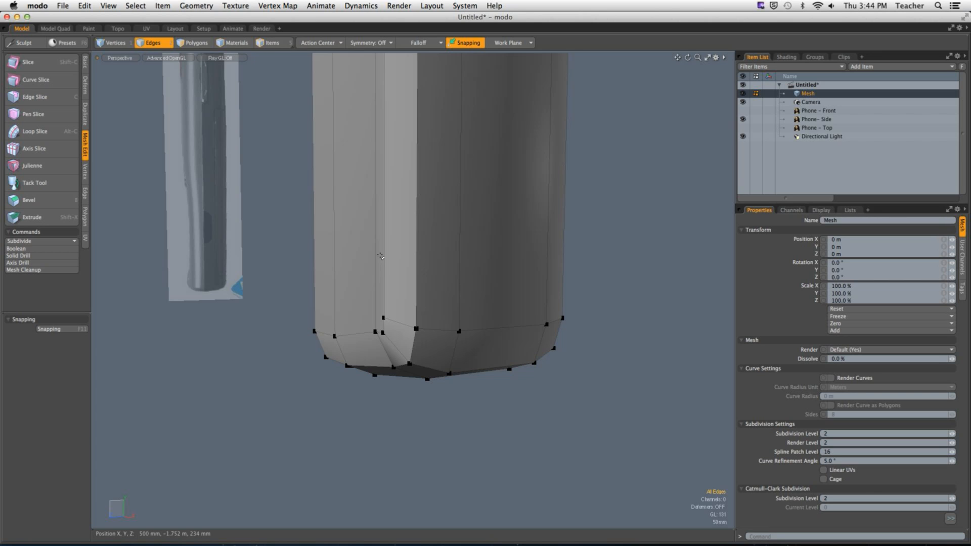
Edge-slice the front horizontally from the bottom corner's inner vertex across the inner vertical edges to the centre edge.
left_click_drag(380, 256, 521, 349, "alt")
key("c")
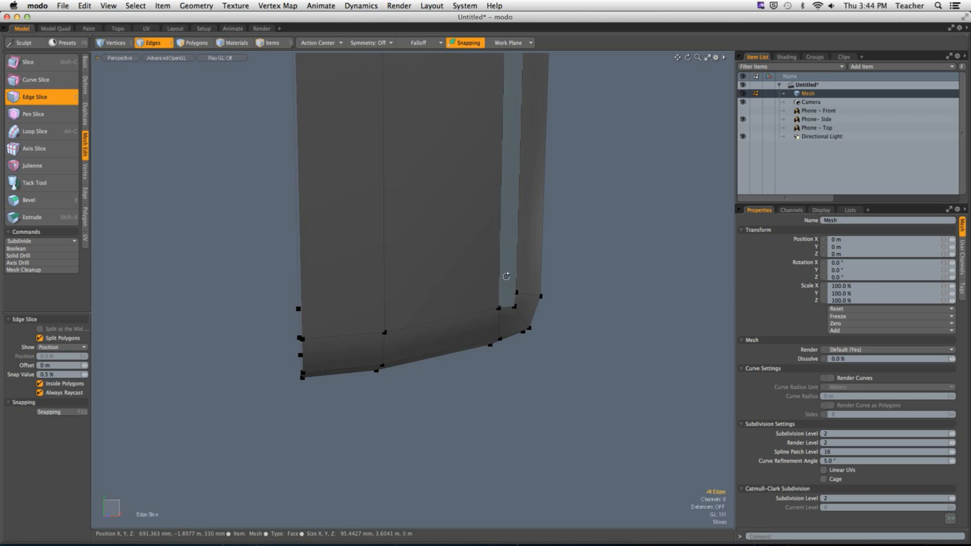
left_click_drag(494, 282, 498, 286, "alt")
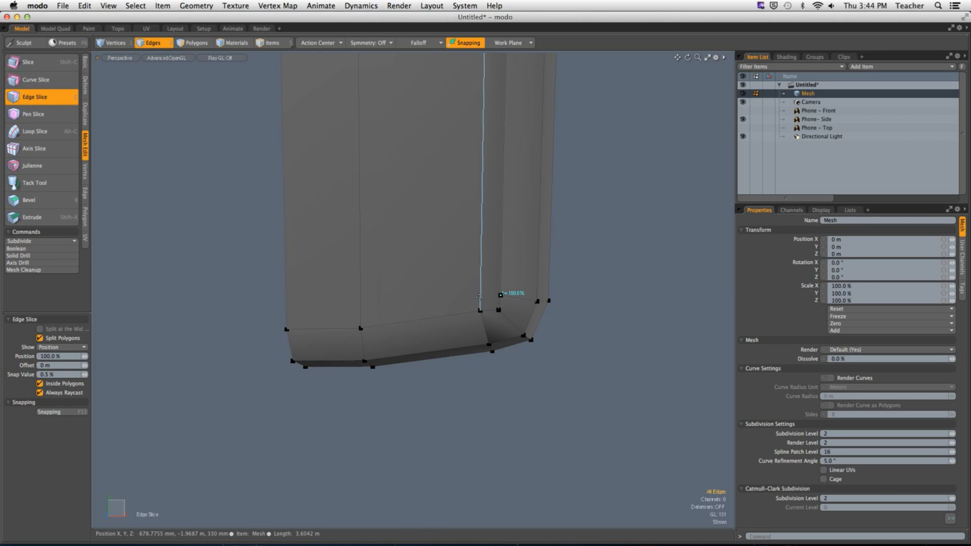
left_click(480, 294)
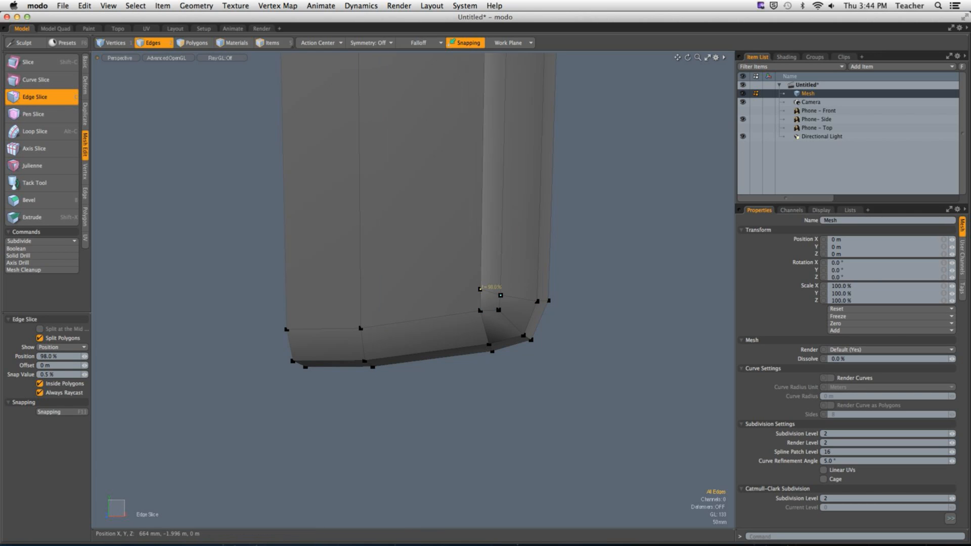
left_click(360, 307)
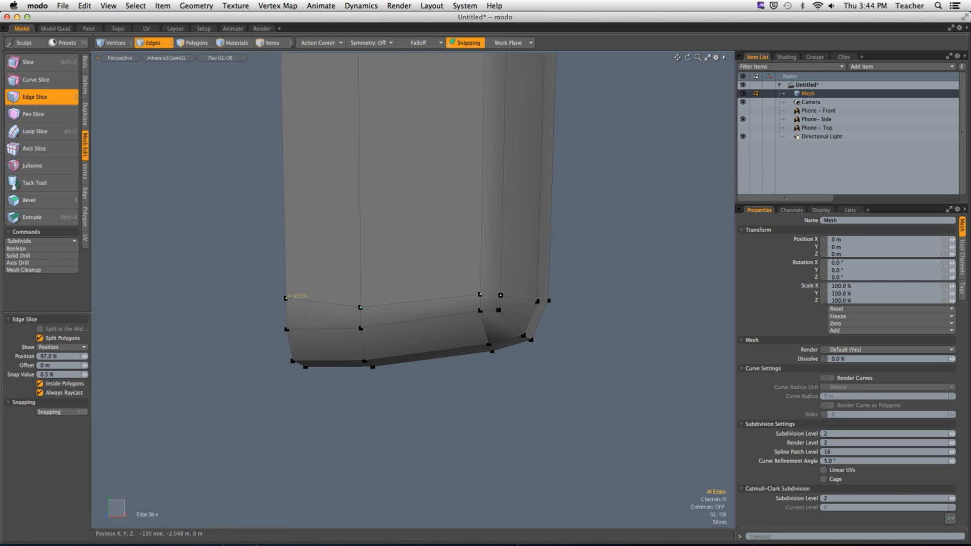
left_click(285, 304)
key("q")
Edge-slice the back horizontally from the bottom corner's inner vertex to the centre edge at 2%.
left_click_drag(283, 310, 225, 312, "alt")
key("c")
left_click(359, 320)
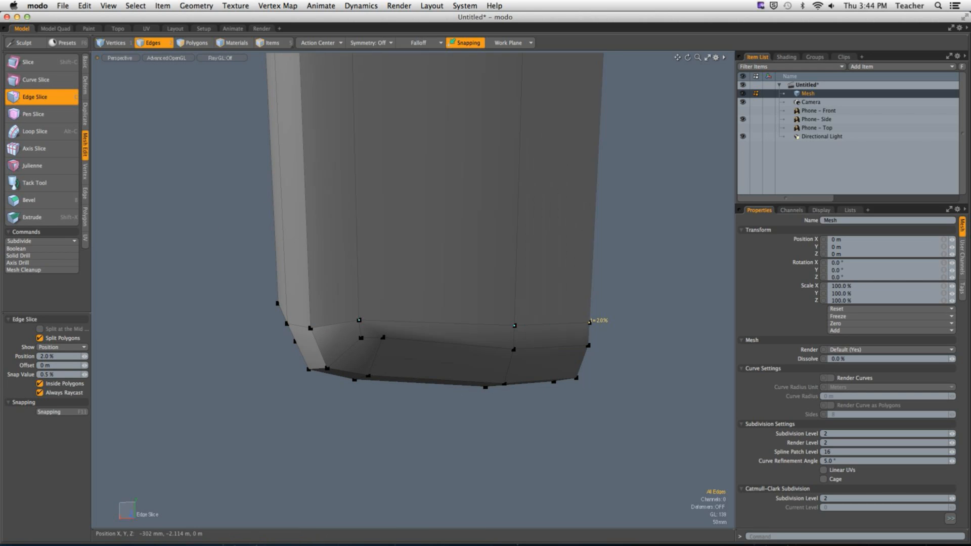
Edge-slice the back vertically from 3.5% along the top corner's horizontal edge down through the crossing edges to the bottom corner vertex.
left_click_drag(590, 322, 501, 455, "ctrl+alt")
left_click_drag(405, 273, 475, 262, "ctrl+alt")
left_click(454, 233)
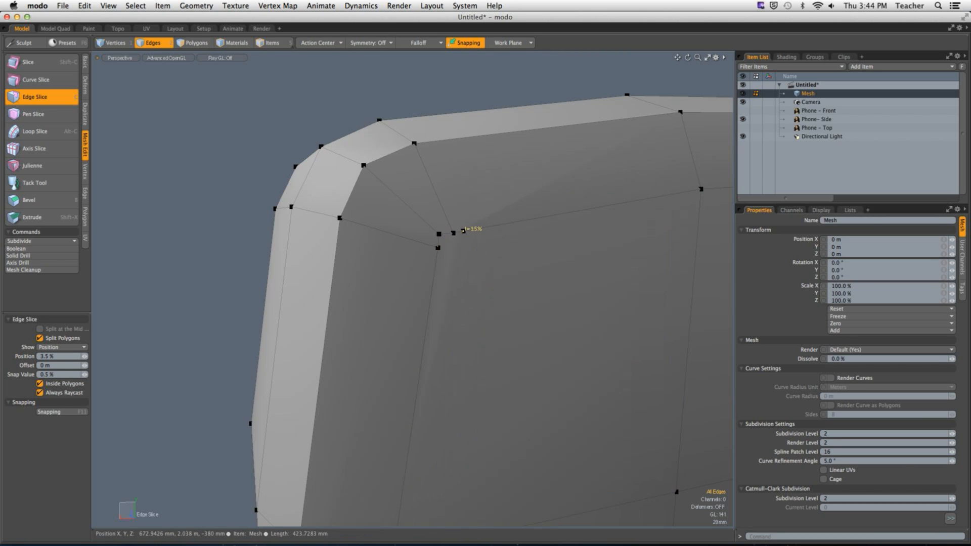
left_click_drag(470, 329, 402, 354, "ctrl+alt")
left_click(429, 342)
left_click_drag(425, 451, 417, 202, "alt+shift")
left_click_drag(414, 377, 470, 390, "ctrl+alt")
left_click(470, 462)
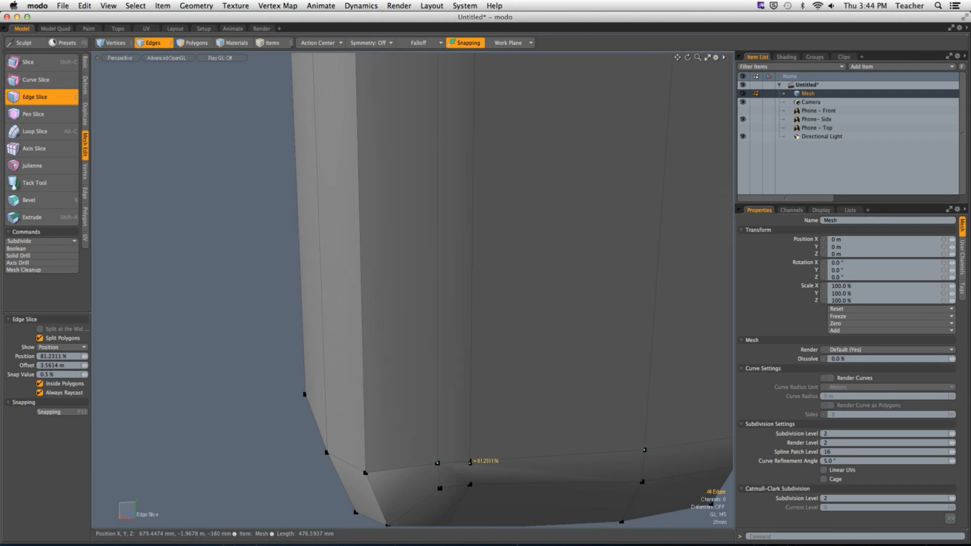
left_click(470, 484)
left_click_drag(430, 480, 389, 481, "ctrl+alt")
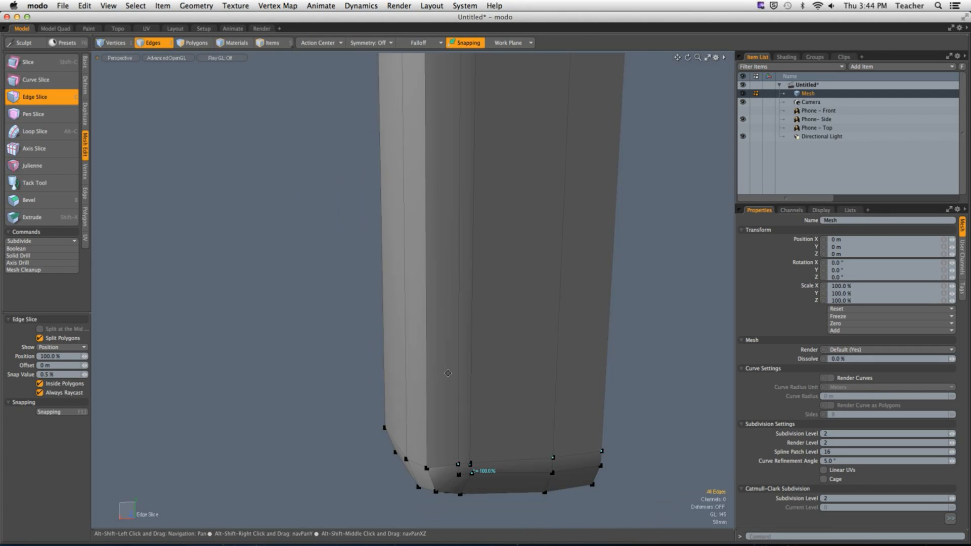
Edge-slice the back horizontally from the top corner's lowest inner vertex across the inner vertical edges to the centre edge at 92.5%.
left_click_drag(445, 147, 418, 416, "alt+shift")
left_click_drag(469, 193, 402, 403, "alt+shift")
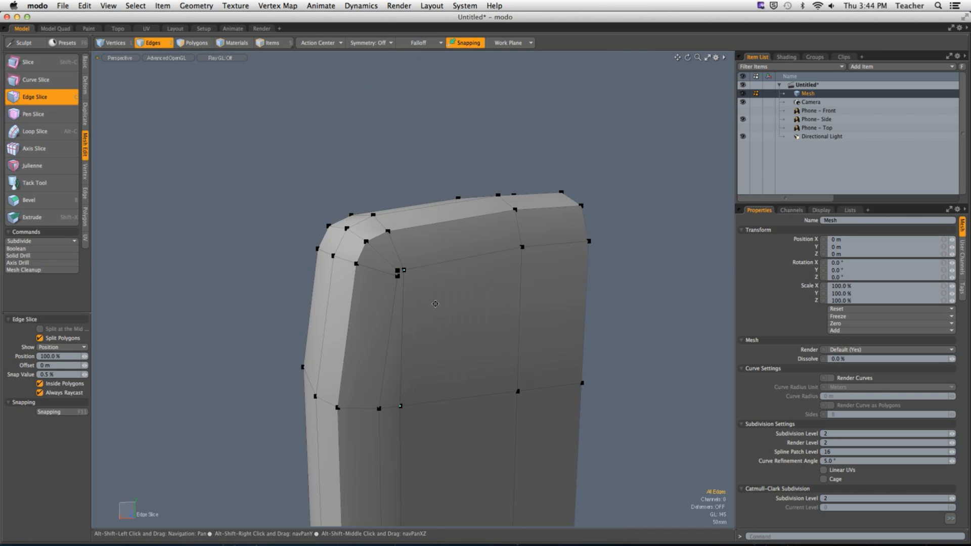
left_click_drag(404, 326, 520, 235, "ctrl+alt")
left_click(388, 285, "shift")
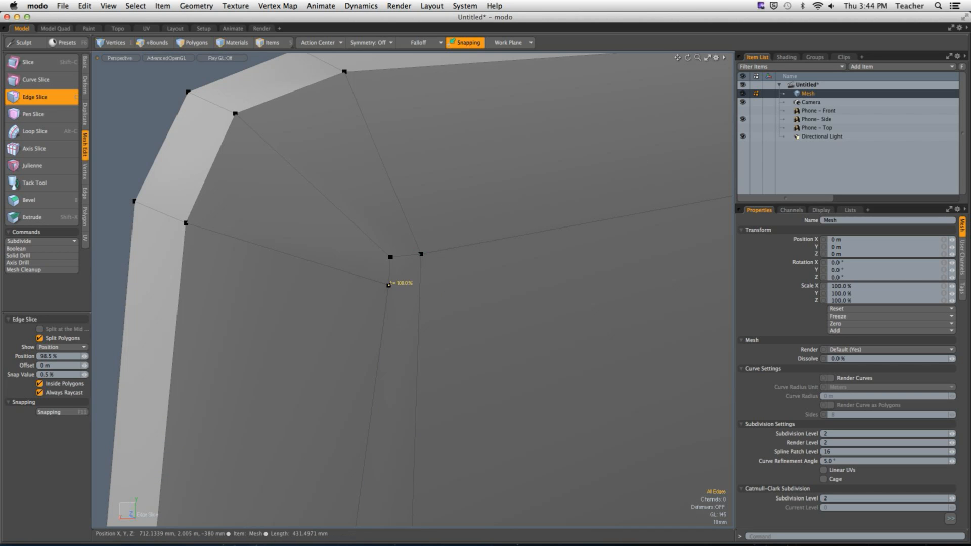
left_click_drag(421, 273, 374, 290)
left_click_drag(566, 273, 472, 273, "alt+shift")
left_click(473, 261)
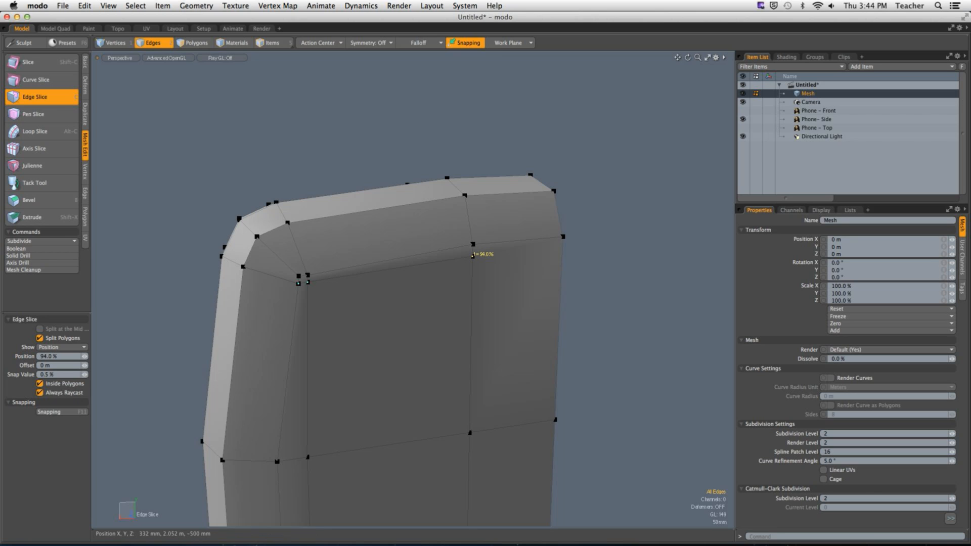
left_click(563, 250)
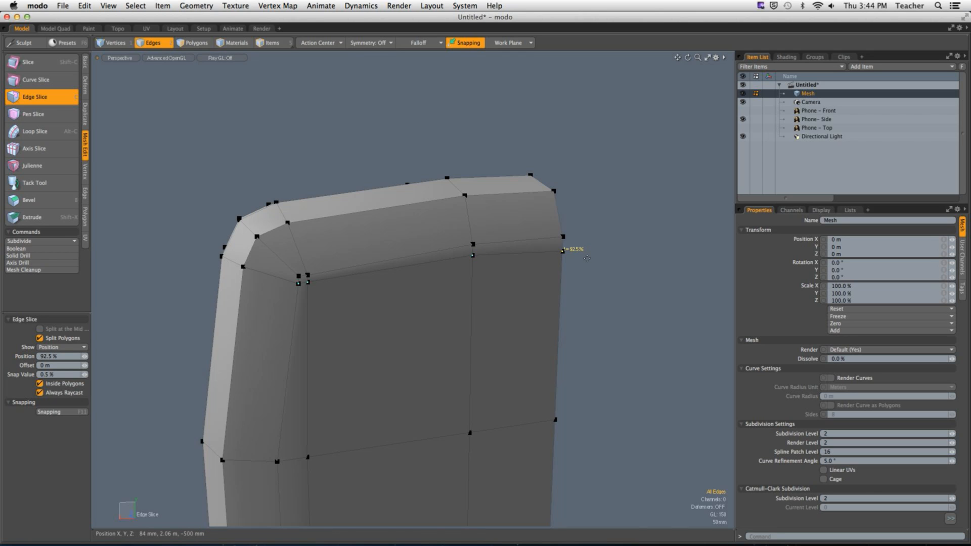
key("space")
Turn on subdivision for the mesh and compare its smoothed and faceted shapes.
left_click_drag(587, 258, 314, 321, "alt")
key("Tab")
mouse_move(322, 275)
left_mouse_down("ctrl+alt")
mouse_move(384, 263)
mouse_move(351, 269)
mouse_move(347, 258)
mouse_move(408, 271)
mouse_move(314, 275)
left_mouse_up("ctrl+alt")
key("Tab")
key("Tab")
key("Tab")
key("Tab")
key("Tab")
key("Tab")
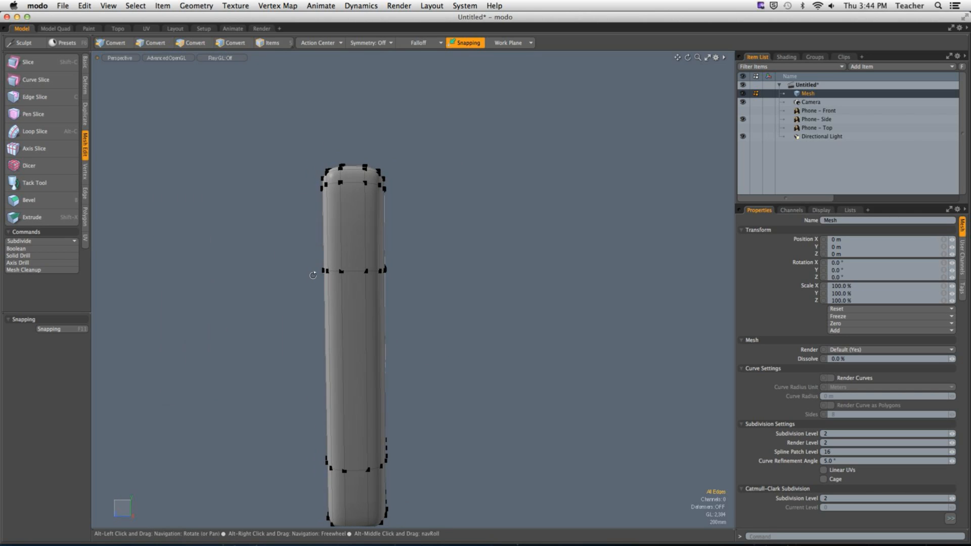
Switch to the Front view and make the Phone - Front reference visible.
key("ctrl+space")
left_click(405, 322)
left_click_drag(473, 351, 386, 325, "alt")
left_click(743, 110)
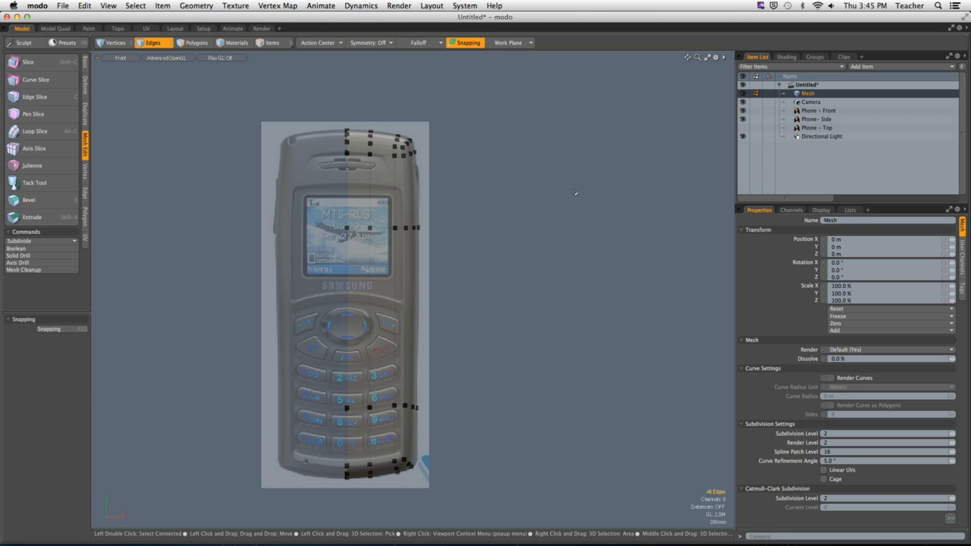
Select all connected mesh polygons and compare the smoothed silhouette with the Phone - Side reference in the Right view.
key("3")
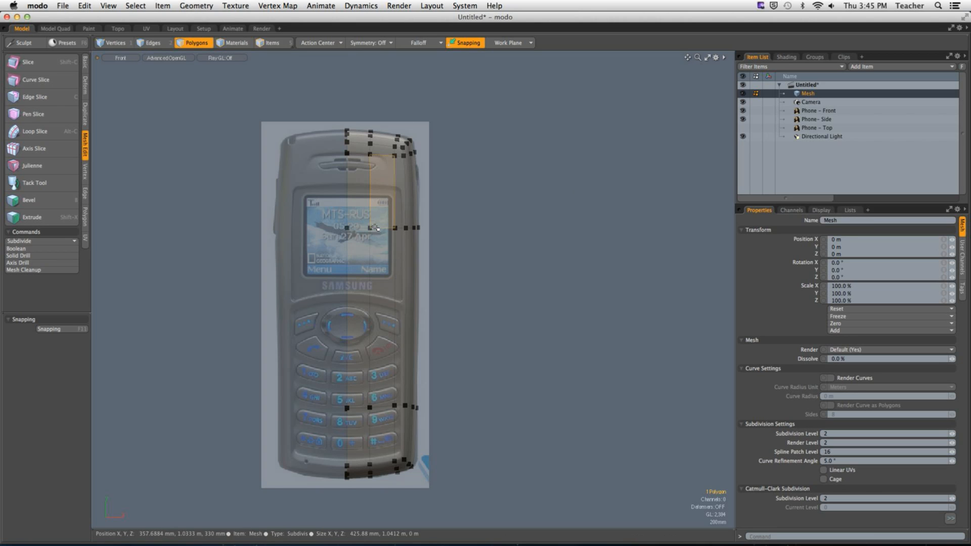
double_click(382, 213)
key("ctrl+space")
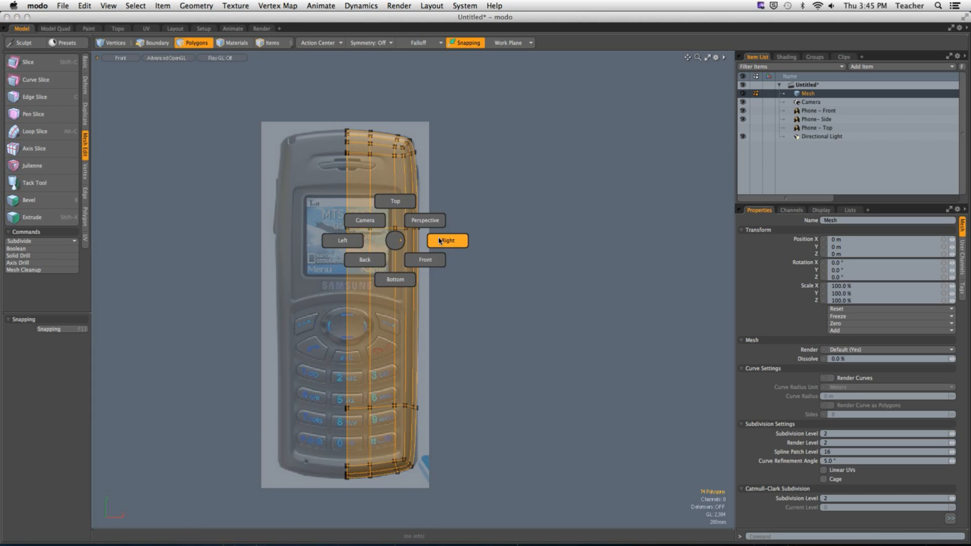
left_click(445, 240)
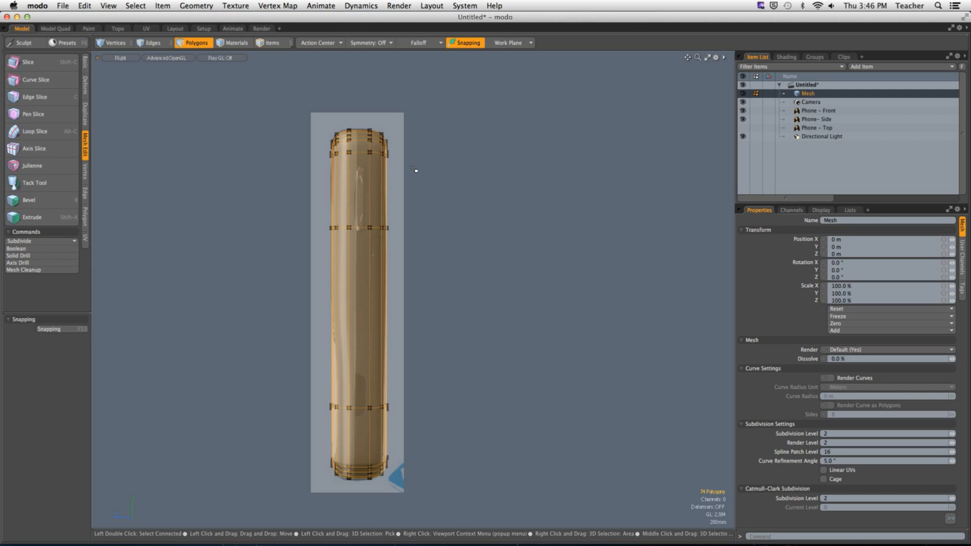
key("1")
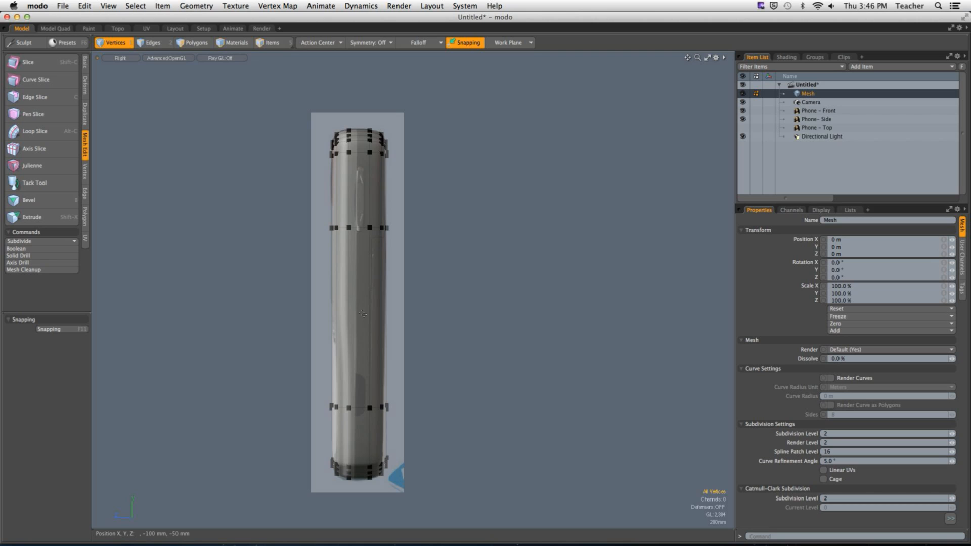
Save the scene to the Desktop as phone_v001.lxo.
left_click(63, 5)
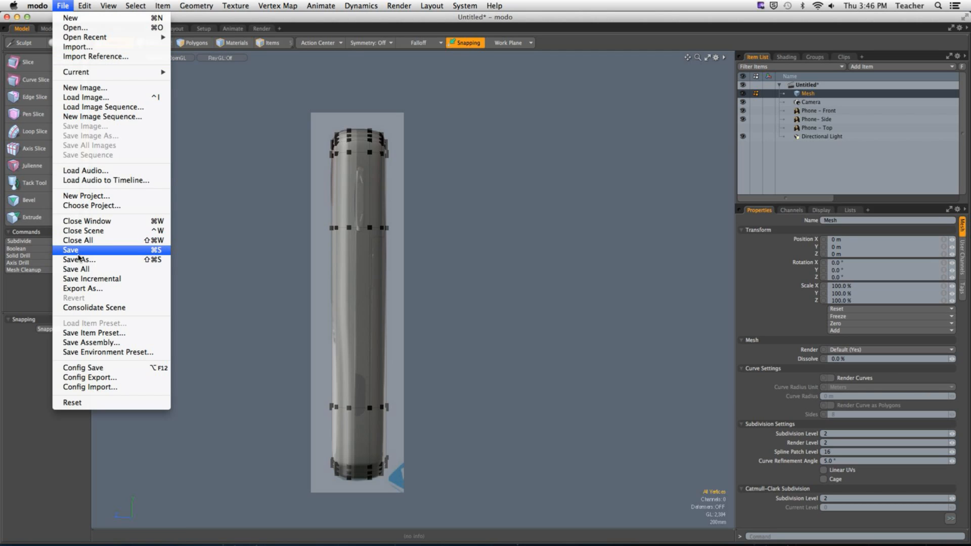
left_click(79, 260)
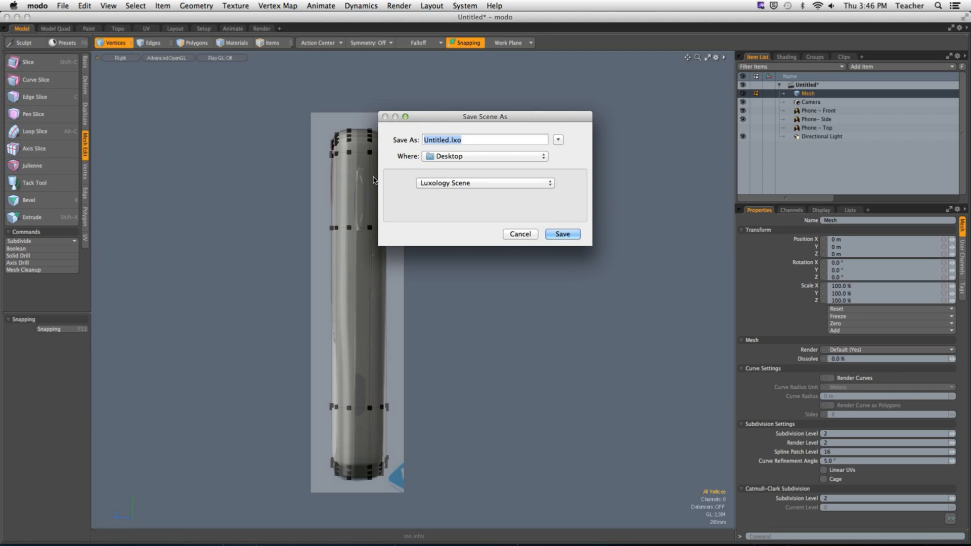
key("Left")
key("Delete")
key("Delete")
key("Delete")
key("Delete")
key("Delete")
key("Delete")
key("Delete")
key("Delete")
type("phone_v001")
left_click(563, 235)
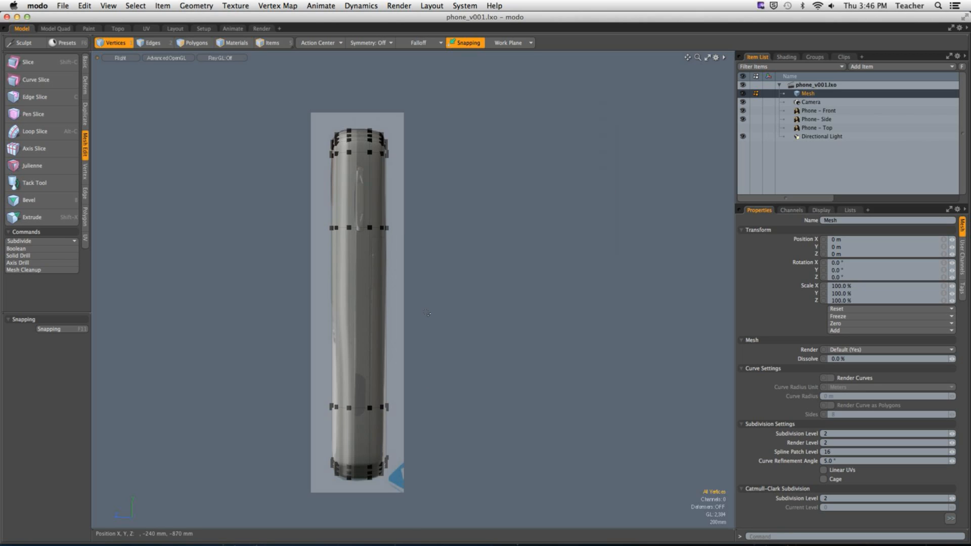
Turn off the mesh's subdivision smoothing and switch to the Right view.
left_click_drag(549, 158, 410, 271, "alt")
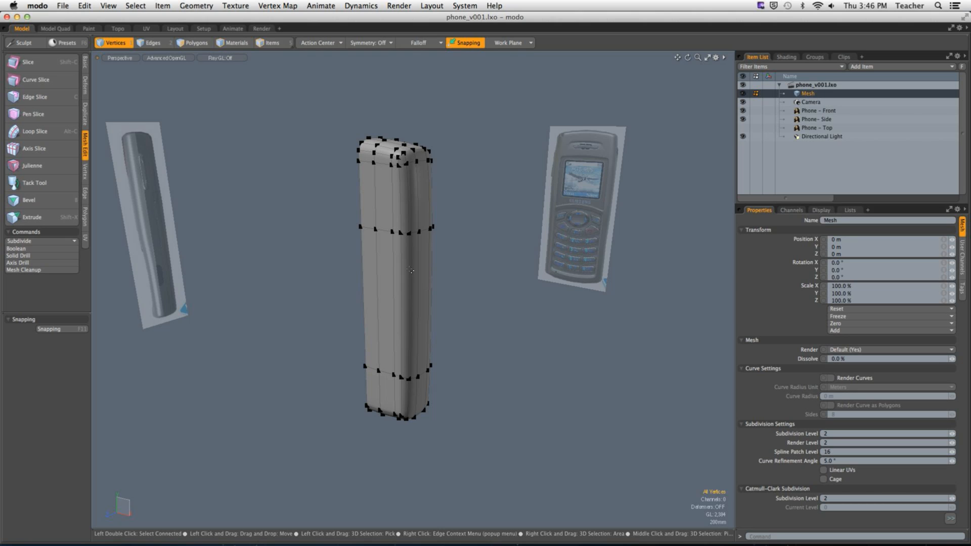
left_click_drag(505, 287, 426, 294, "alt")
key("KP_2")
key("ctrl+space")
left_click(604, 275)
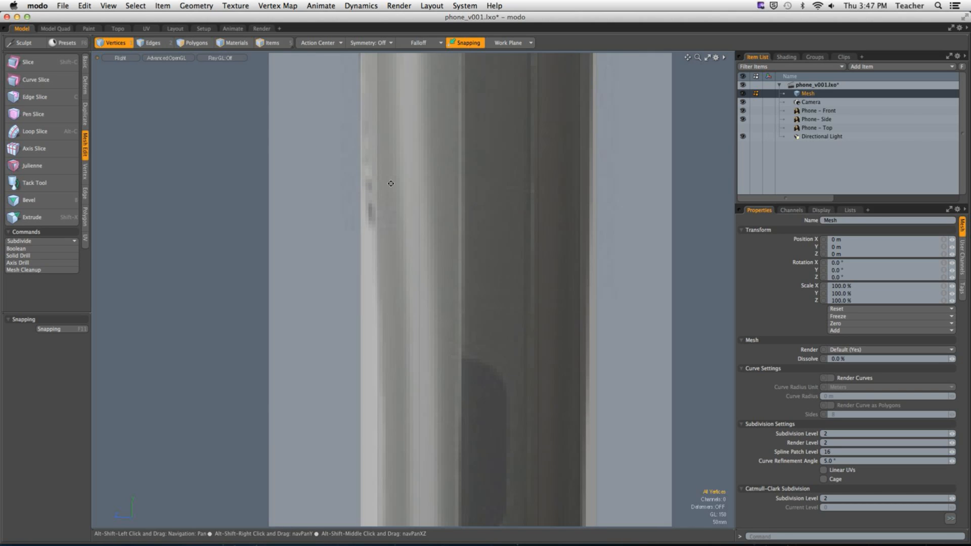
Slice the mesh horizontally at Y -455 mm, above the dark recess on the side reference.
left_click_drag(441, 380, 347, 256, "ctrl+alt")
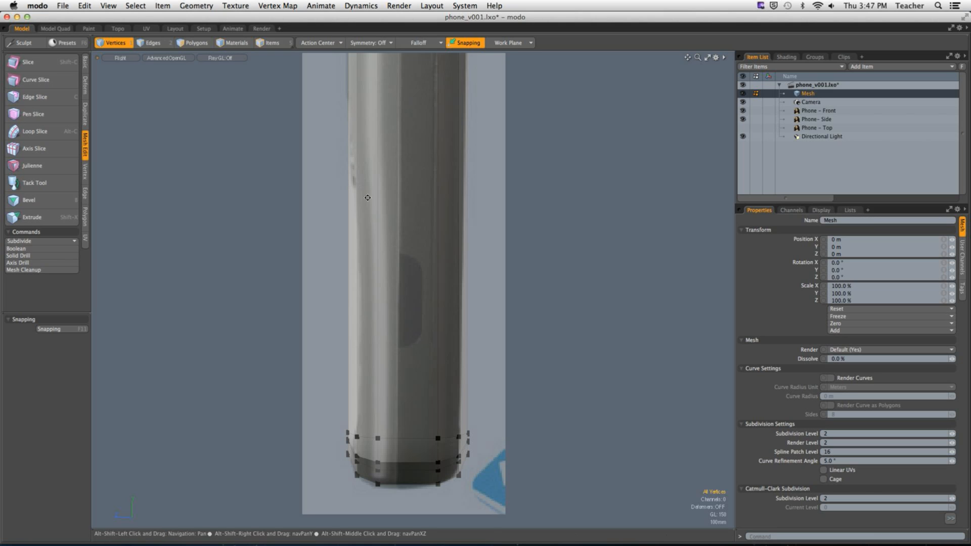
left_click_drag(366, 197, 354, 222, "alt+shift")
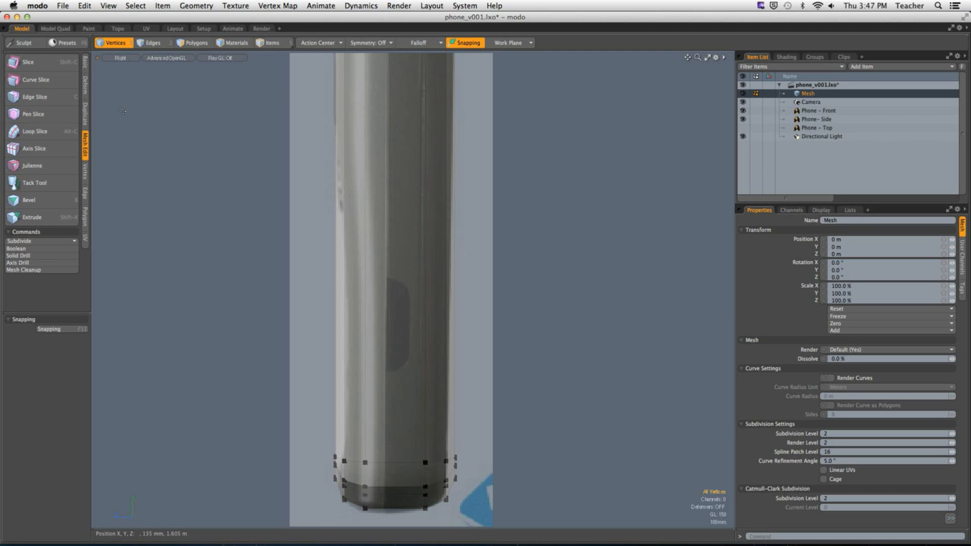
left_click(40, 64)
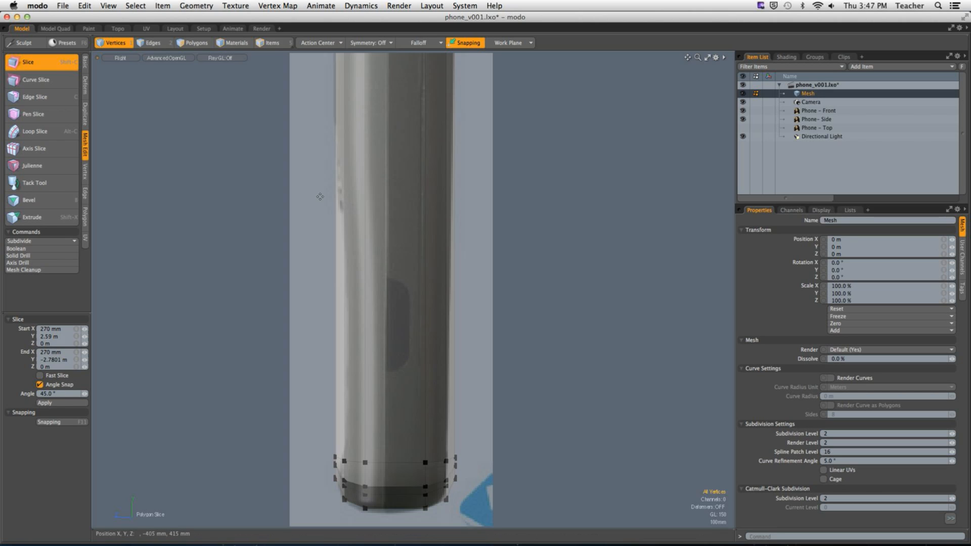
left_click_drag(374, 181, 371, 232, "alt")
left_click_drag(234, 258, 677, 258)
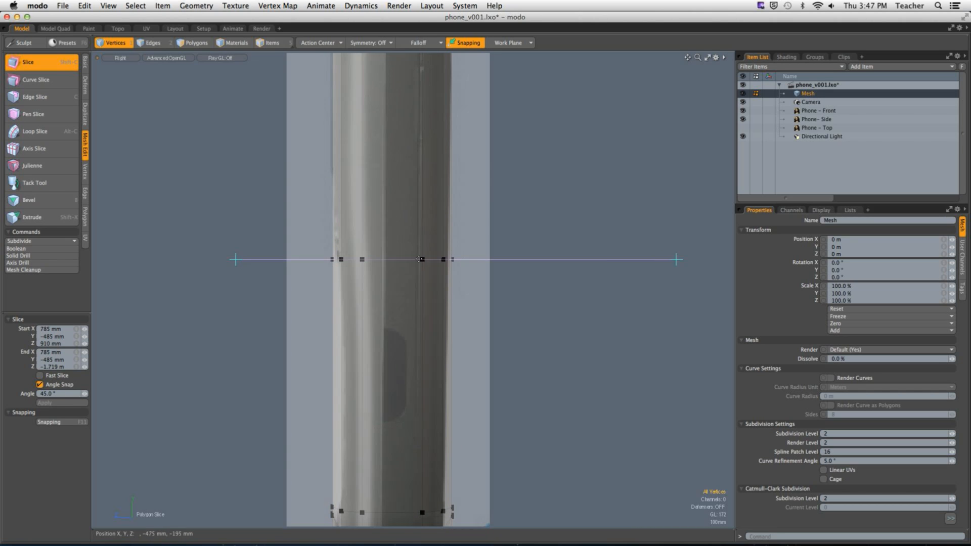
mouse_move(455, 257)
left_mouse_down()
mouse_move(375, 312)
mouse_move(374, 199)
mouse_move(382, 255)
left_mouse_up()
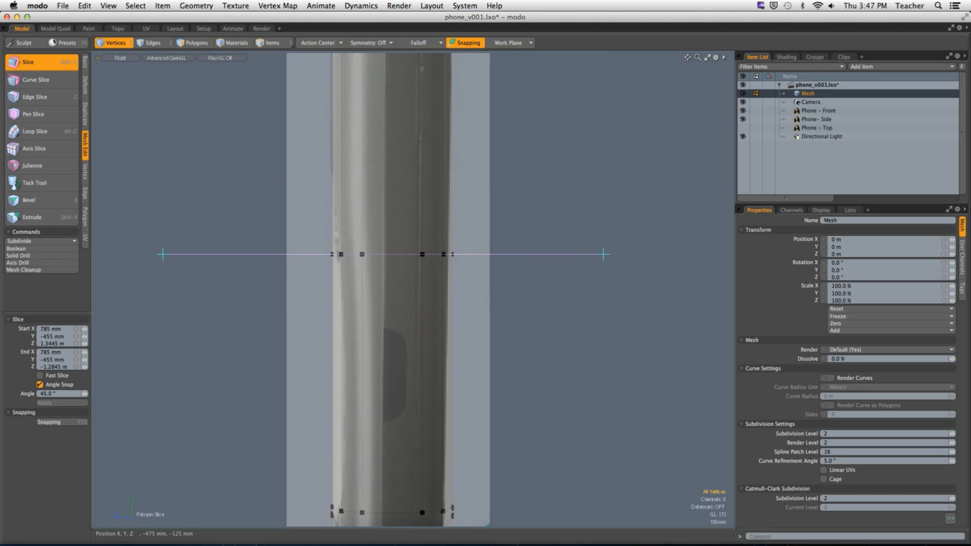
key("q")
Slice the mesh horizontally a second time at Y -520 mm, just below the previous cut.
left_click_drag(312, 332, 299, 323, "alt+shift")
left_click_drag(288, 273, 281, 226, "alt+shift")
left_click(28, 61)
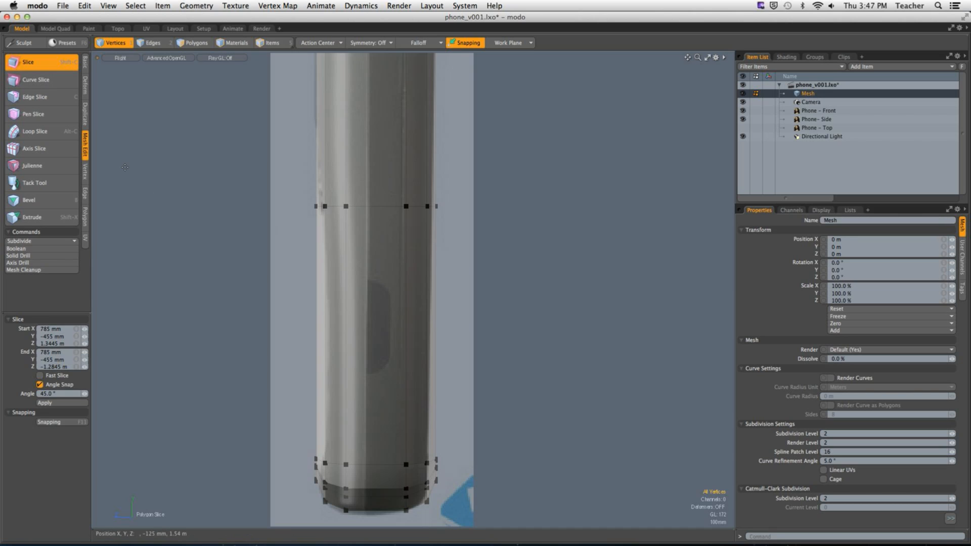
left_click_drag(235, 236, 619, 236)
left_click_drag(370, 236, 364, 218)
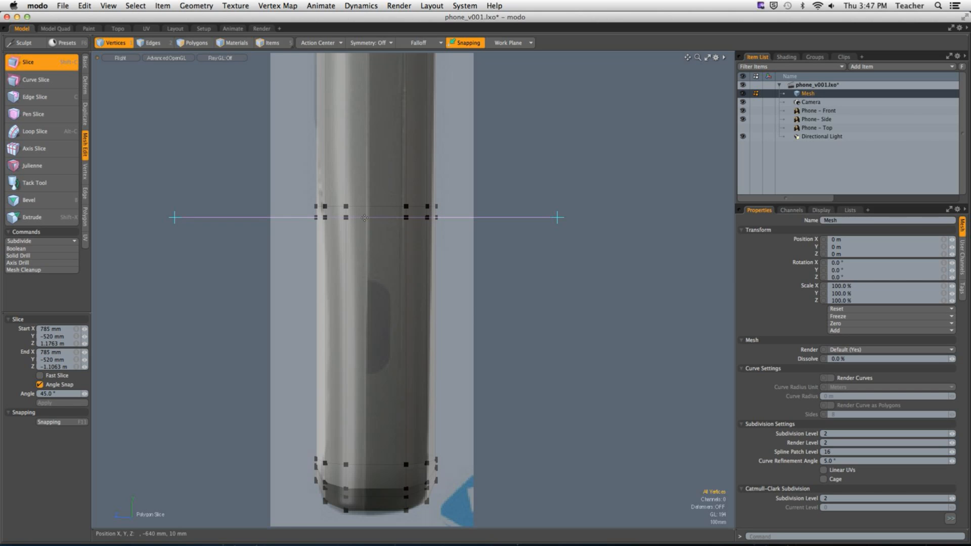
Slice the mesh horizontally just above the edge loops at the lower end of the phone body, using the side reference.
key("q")
left_click_drag(302, 296, 285, 225, "alt")
left_click_drag(284, 375, 360, 376, "ctrl+alt")
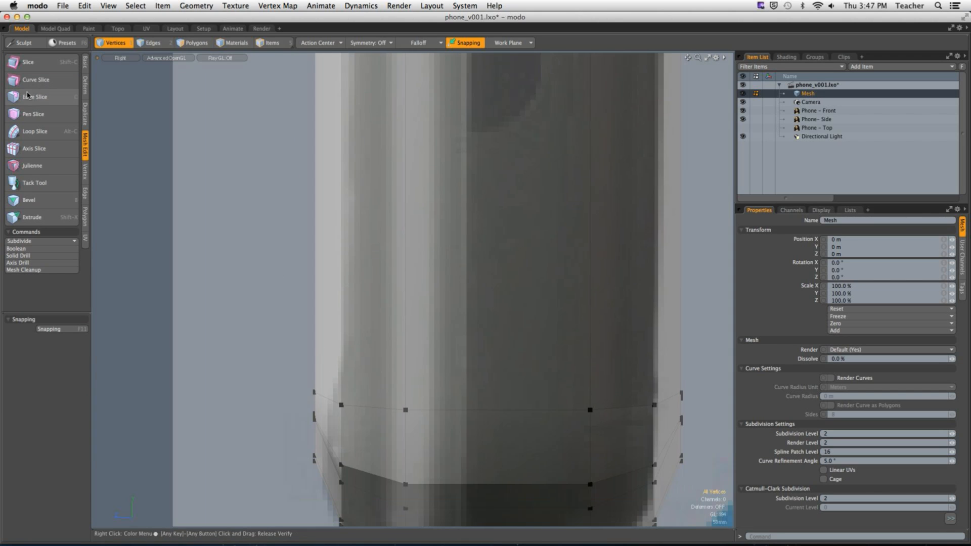
left_click(31, 63)
scroll(298, 316, "down", 2)
left_click_drag(280, 326, 236, 286, "alt+shift")
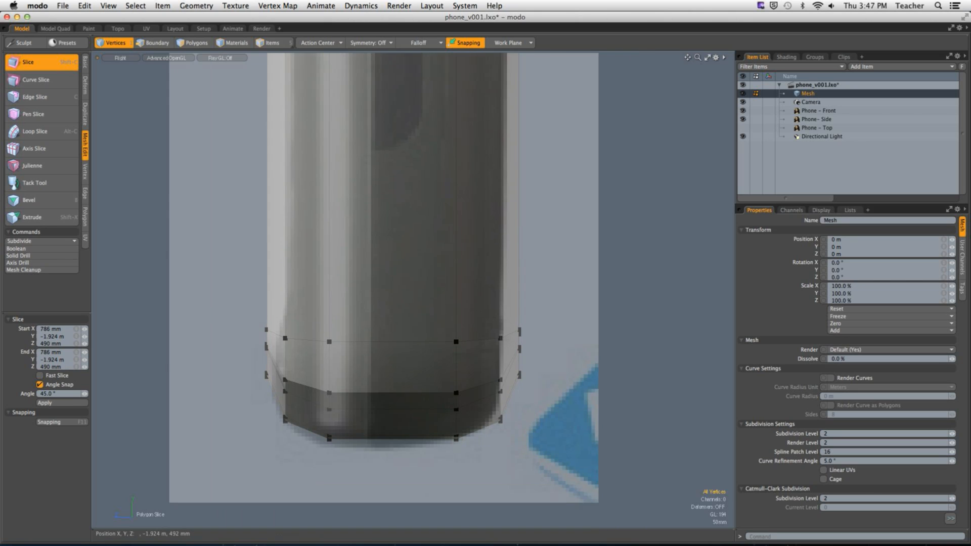
left_click_drag(211, 317, 590, 316)
mouse_move(398, 316)
left_mouse_down()
mouse_move(397, 295)
mouse_move(398, 315)
left_mouse_up()
key("space")
left_click_drag(311, 346, 302, 349, "alt+shift")
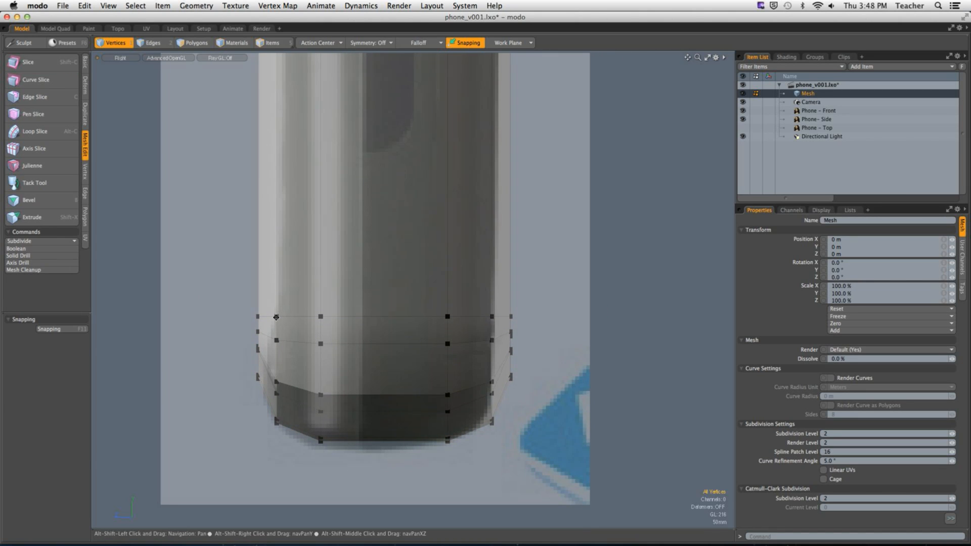
Select the newly sliced edge loop near the lower end of the phone body.
key("3")
key("2")
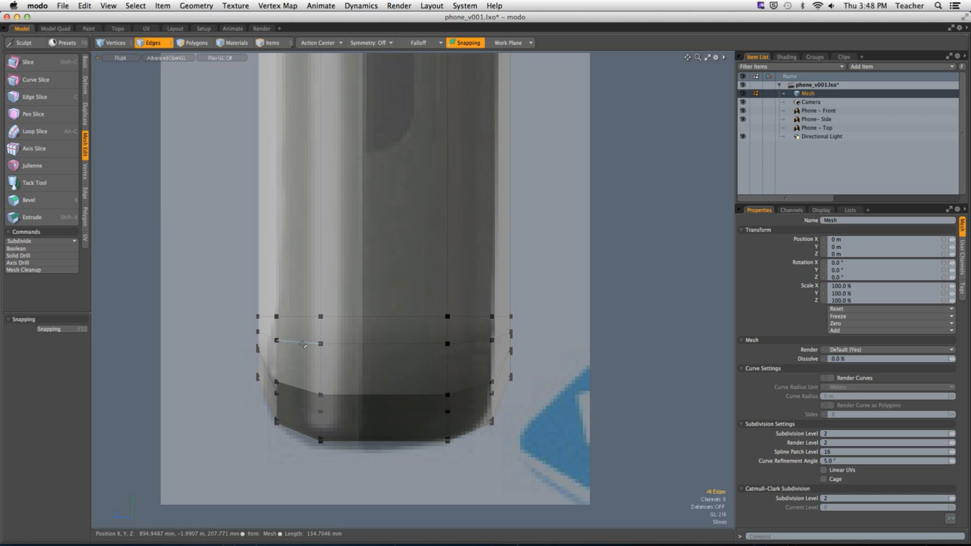
double_click(302, 343)
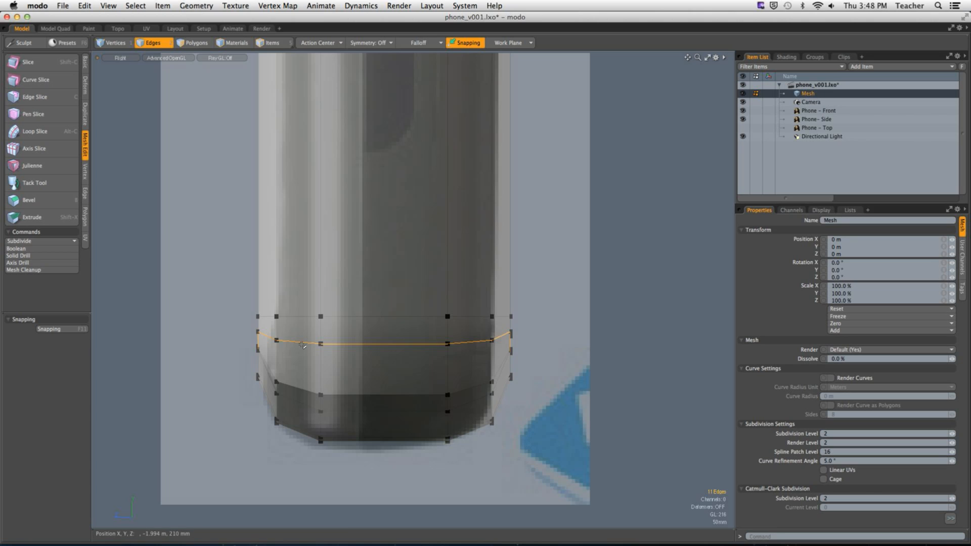
double_click(288, 317)
scroll(298, 315, "down", 3)
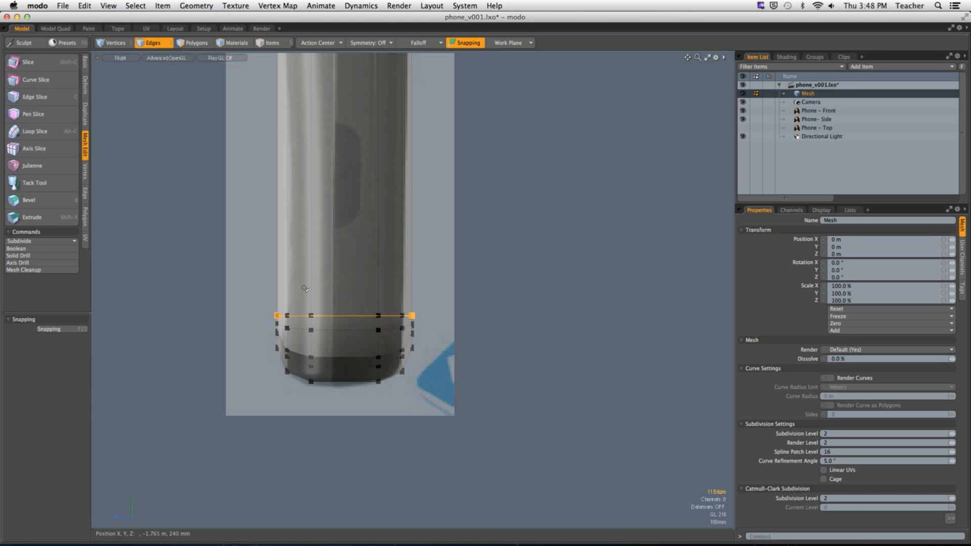
left_click_drag(312, 283, 262, 350, "alt+shift")
scroll(279, 263, "down", 3)
left_click_drag(279, 263, 297, 326, "alt+shift")
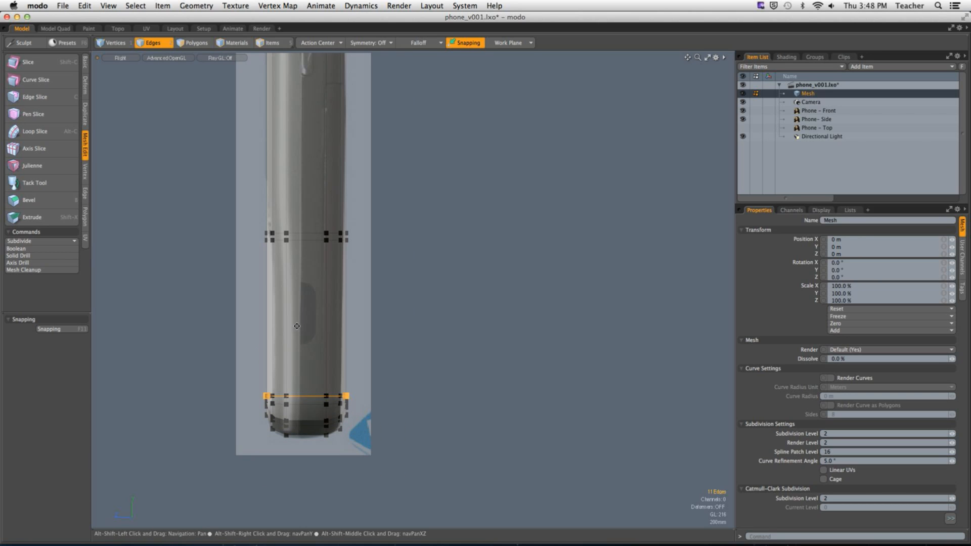
left_click_drag(294, 181, 307, 296, "alt+shift")
Select the front-face polygons of the phone's lower half, including the narrow strips along their side and lower edge.
key("ctrl+space")
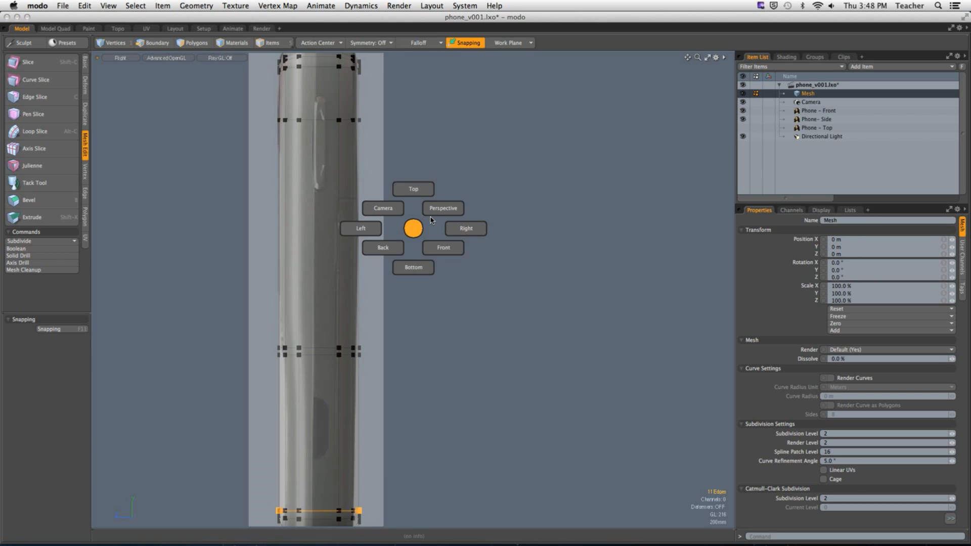
left_click(431, 217)
left_click_drag(429, 219, 552, 225, "alt")
mouse_move(432, 400)
left_mouse_down("alt+shift")
mouse_move(432, 304)
mouse_move(324, 292)
mouse_move(362, 305)
left_mouse_up("alt+shift")
key("space")
key("space")
key("space")
key("space")
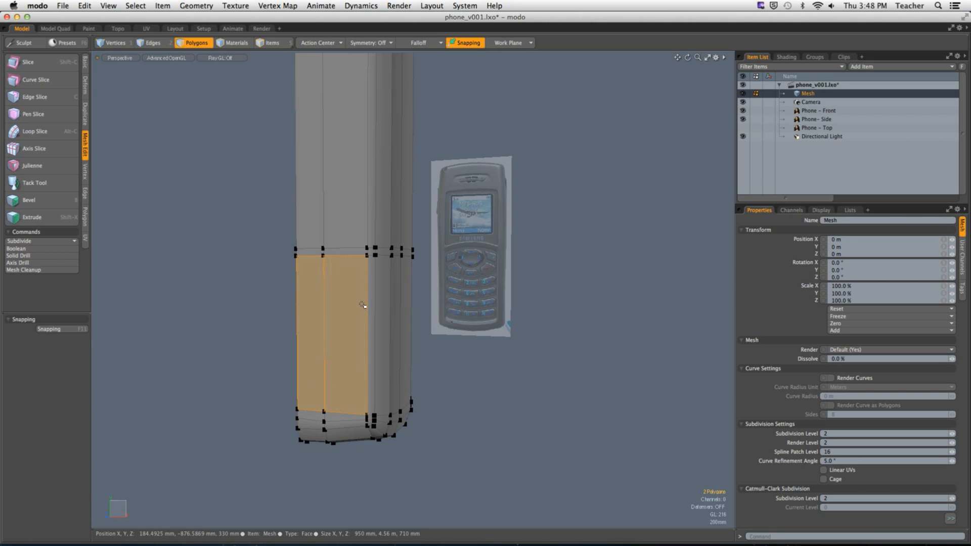
left_click_drag(343, 372, 343, 411)
mouse_move(349, 292)
left_mouse_down("alt+shift")
mouse_move(357, 277)
mouse_move(301, 288)
mouse_move(329, 290)
mouse_move(318, 348)
mouse_move(376, 296)
left_mouse_up("alt+shift")
left_click_drag(375, 296, 329, 284, "alt+shift")
left_click(384, 295, "shift")
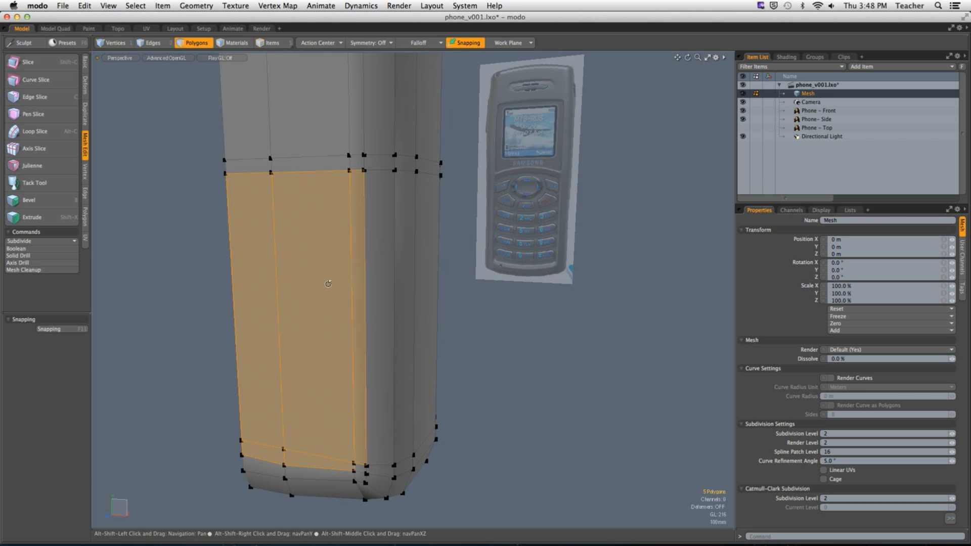
Add the small corner polygon below the # key to the front-face polygon selection.
key("ctrl+space")
left_click(424, 350)
left_click_drag(423, 350, 505, 384, "ctrl+alt")
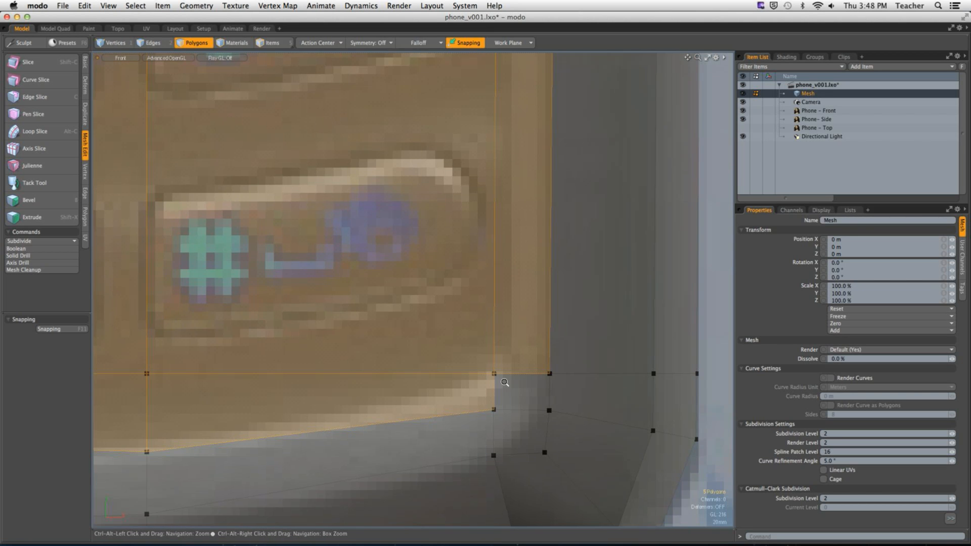
left_click(520, 396, "shift")
left_click_drag(440, 401, 374, 367, "ctrl+alt")
key("ctrl+space")
left_click(499, 244)
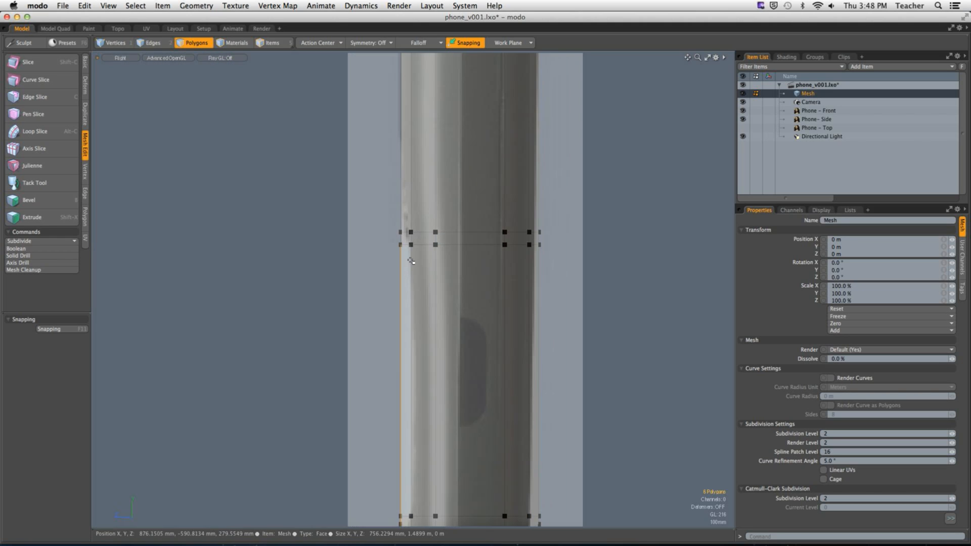
Select the two closely spaced horizontal edge loops across the middle of the phone body.
left_click_drag(401, 262, 381, 349, "alt+shift")
key("2")
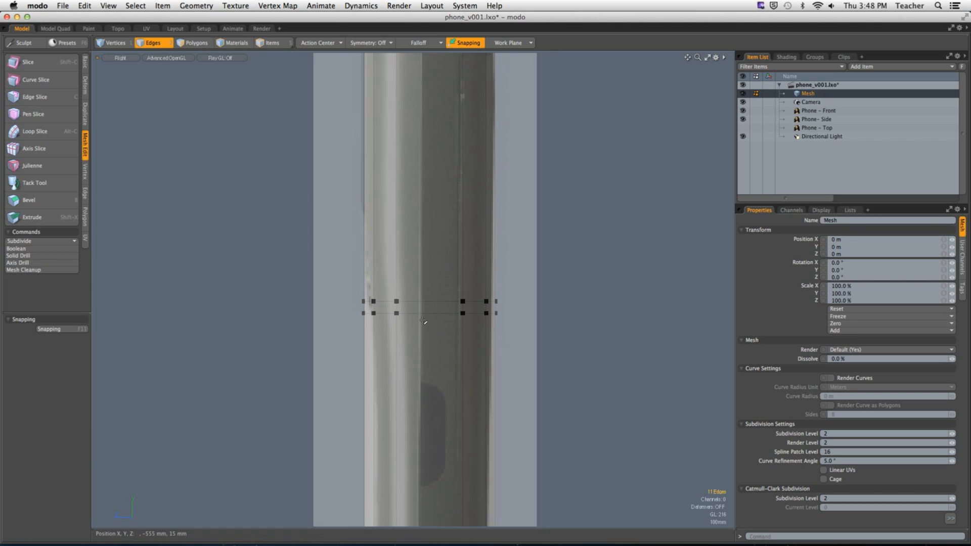
double_click(426, 313)
double_click(426, 302, "shift")
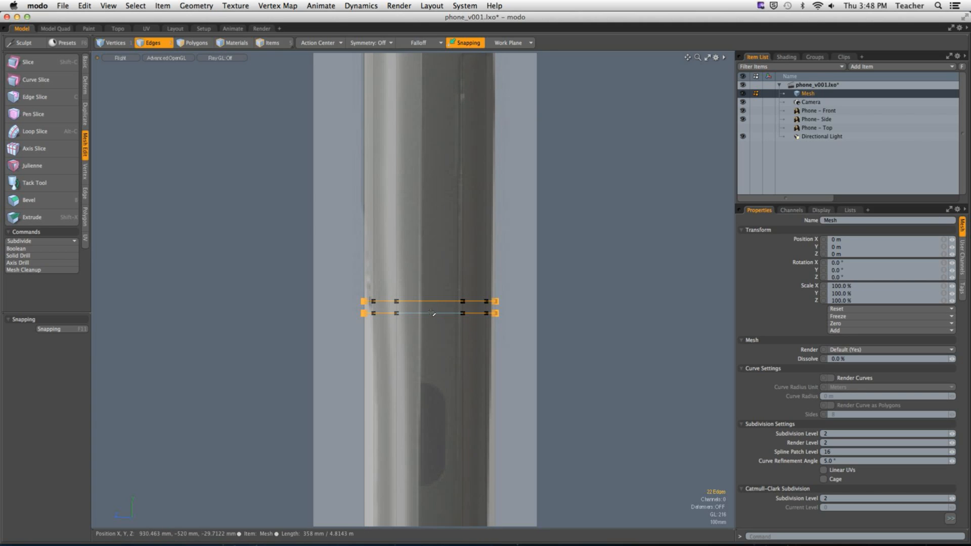
Try to move the selected pair of mid-body edge loops up 245 mm and compare them with the front reference.
key("w")
left_click_drag(430, 259, 429, 112)
left_click_drag(430, 160, 430, 261)
key("ctrl+space")
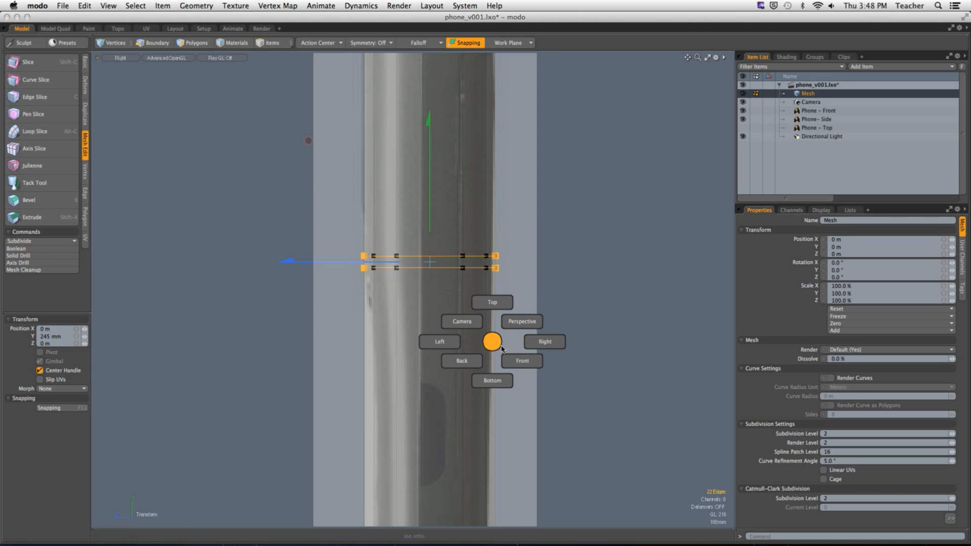
left_click(522, 361)
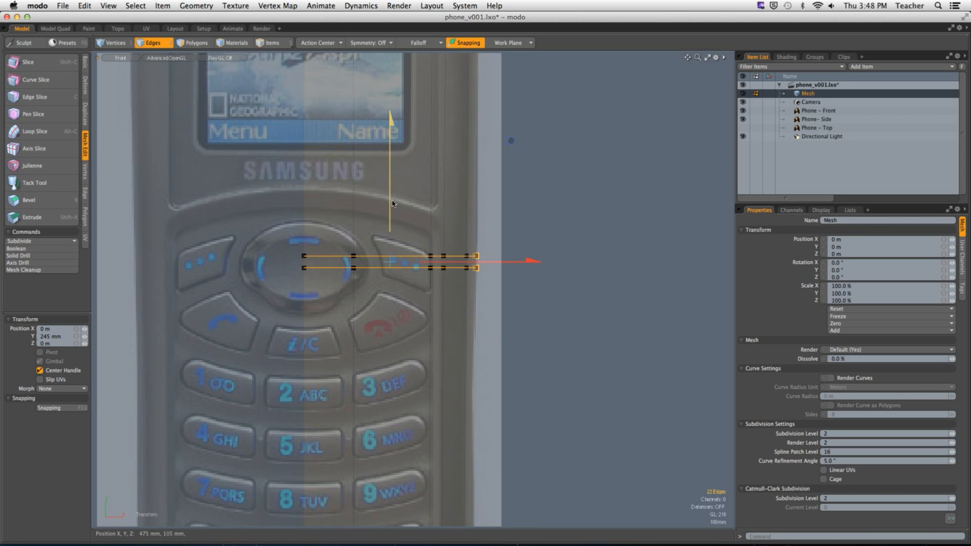
key("super+z")
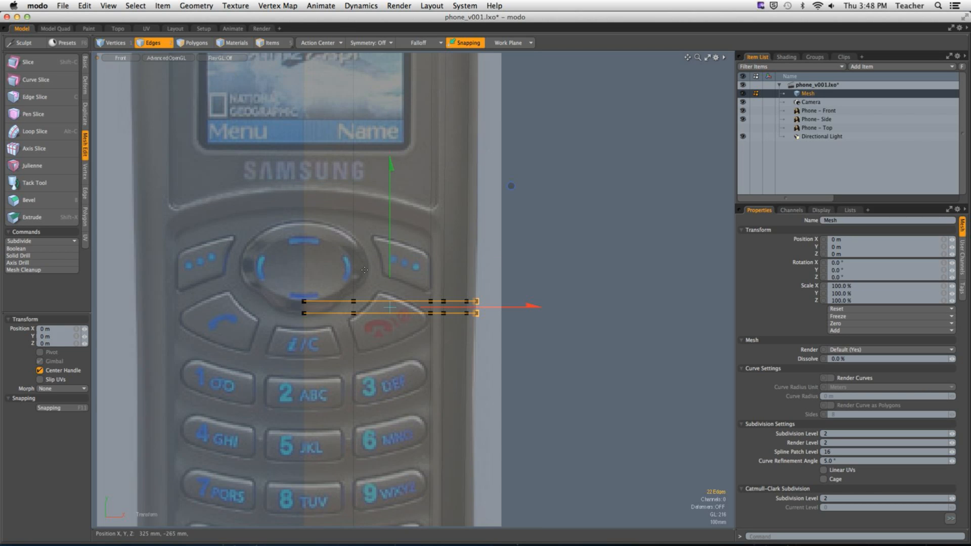
key("ctrl+space")
left_click(669, 290)
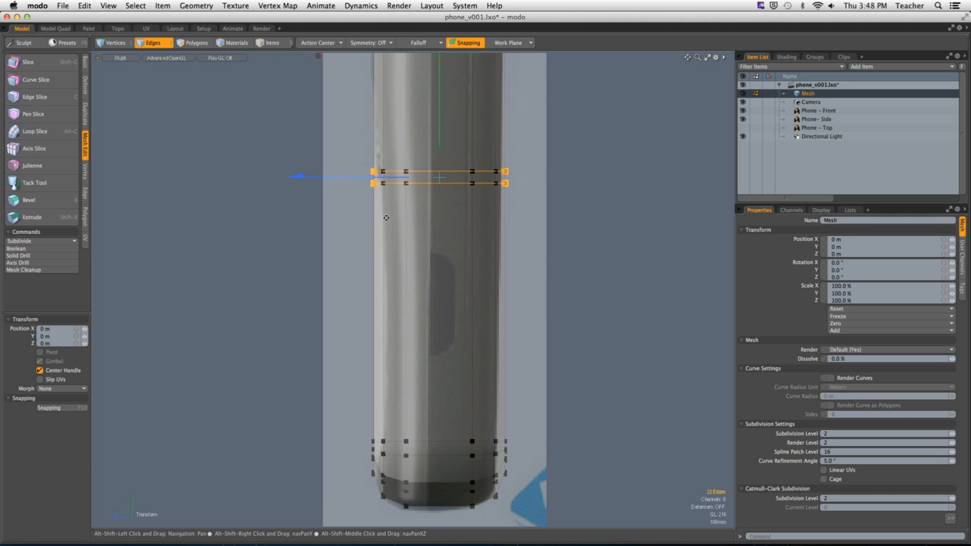
Extend the front polygon selection with the adjacent corner strip and the small polygon beneath it.
key("shift+3")
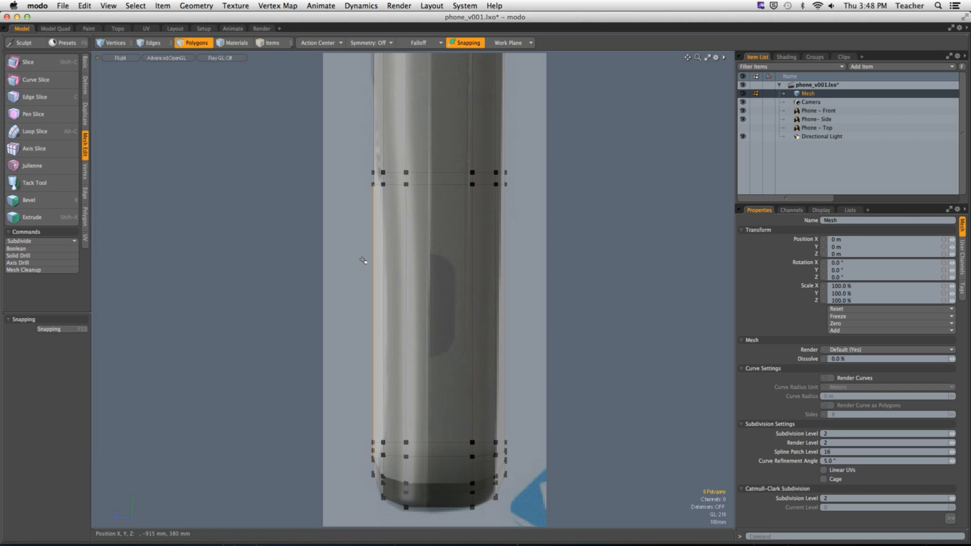
key("ctrl+space")
left_click(476, 166)
left_click_drag(398, 263, 421, 151, "alt")
left_click(432, 265, "shift")
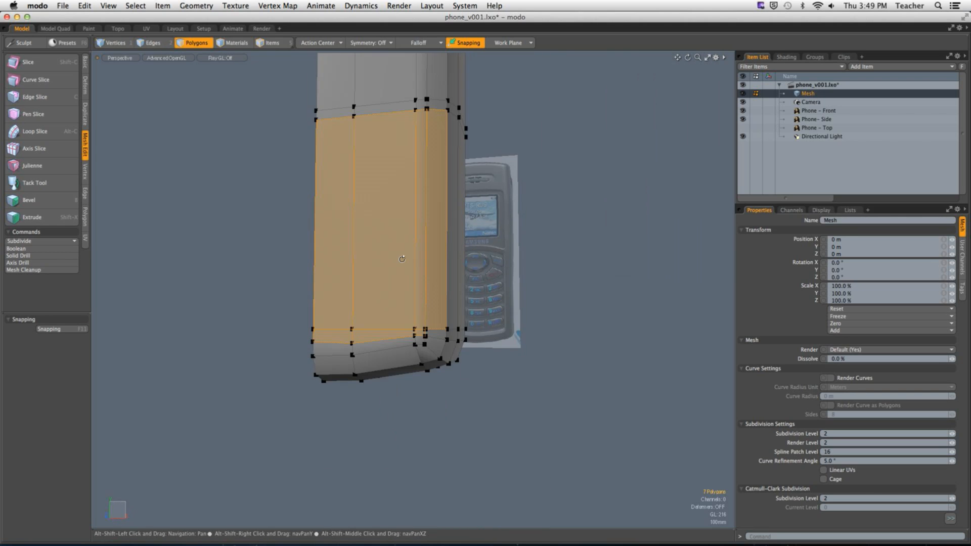
left_click_drag(421, 304, 298, 395, "ctrl+alt")
left_click(480, 441, "shift")
left_click_drag(317, 330, 321, 318, "alt")
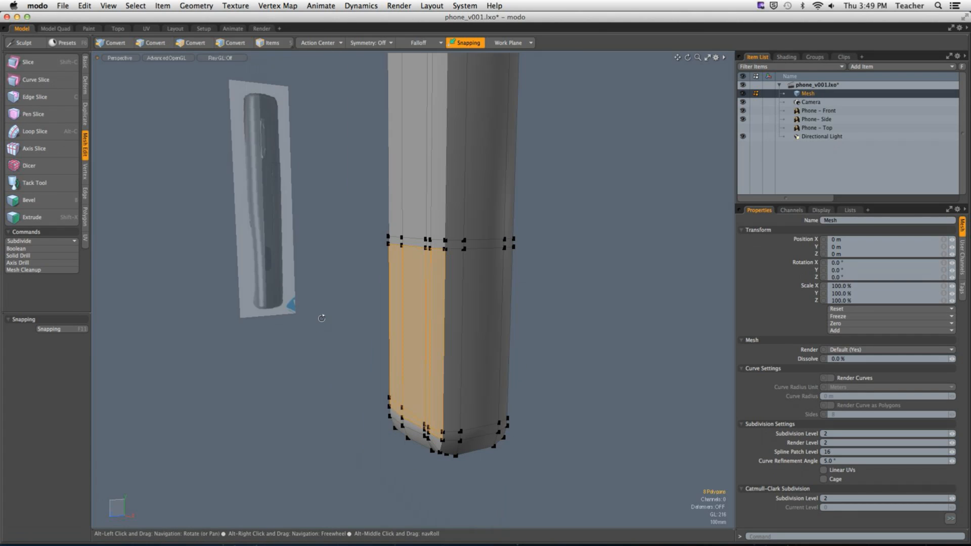
Add the next side strip of the lower body and its small bottom polygon to the polygon selection.
key("KP_3")
scroll(432, 283, "up", 3)
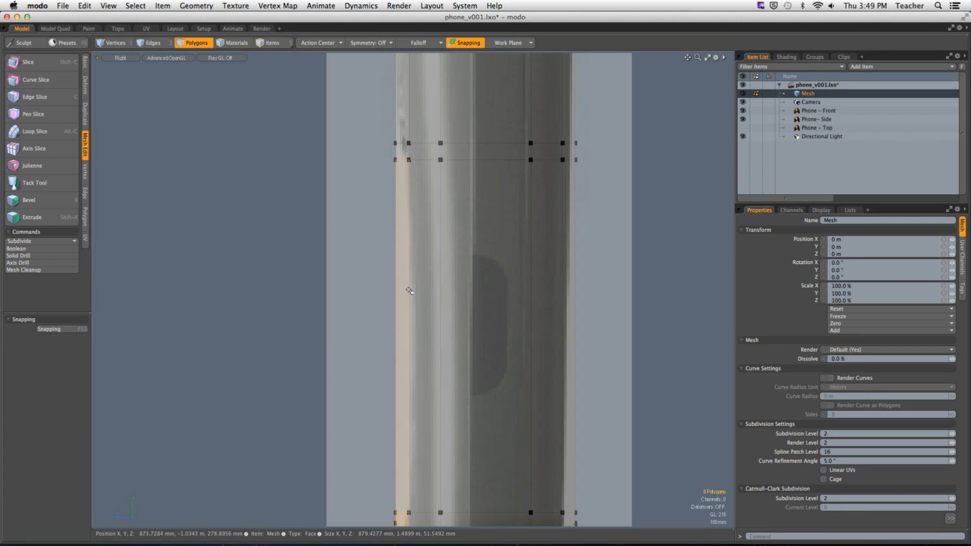
key("w")
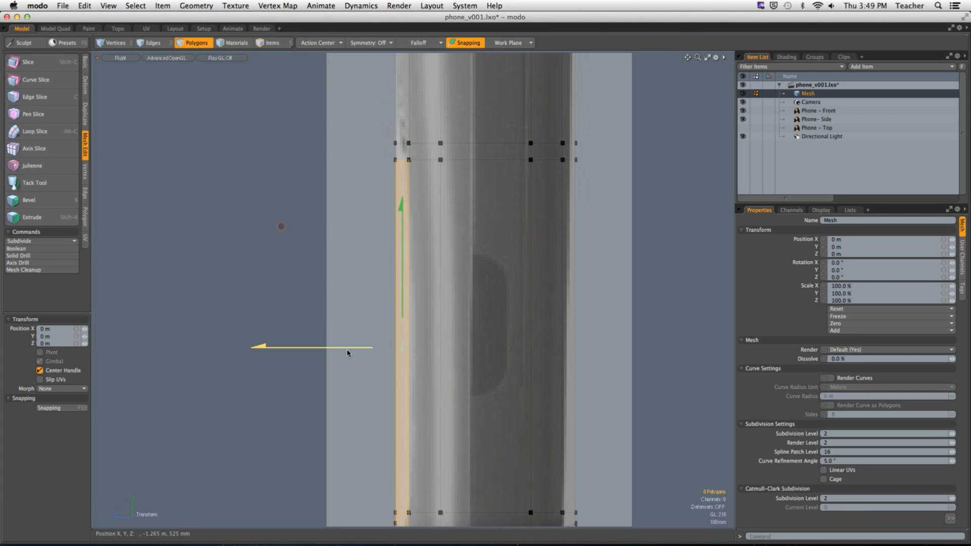
key("q")
key("ctrl+space")
left_click(496, 246)
left_click_drag(388, 307, 434, 354, "alt")
key("q")
left_click(418, 308, "shift")
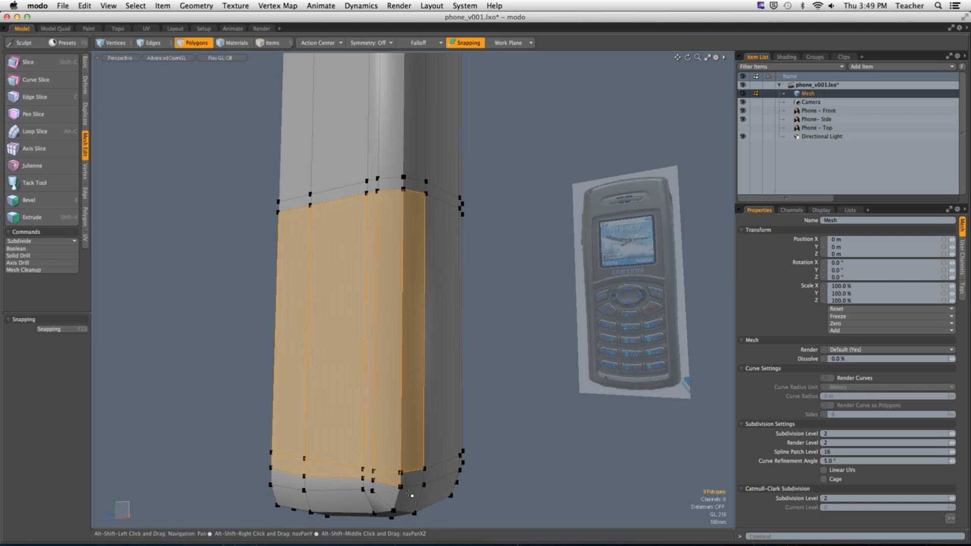
left_click(414, 481, "shift")
key("ctrl+space")
left_click(389, 310)
left_click_drag(371, 304, 376, 282, "alt+shift")
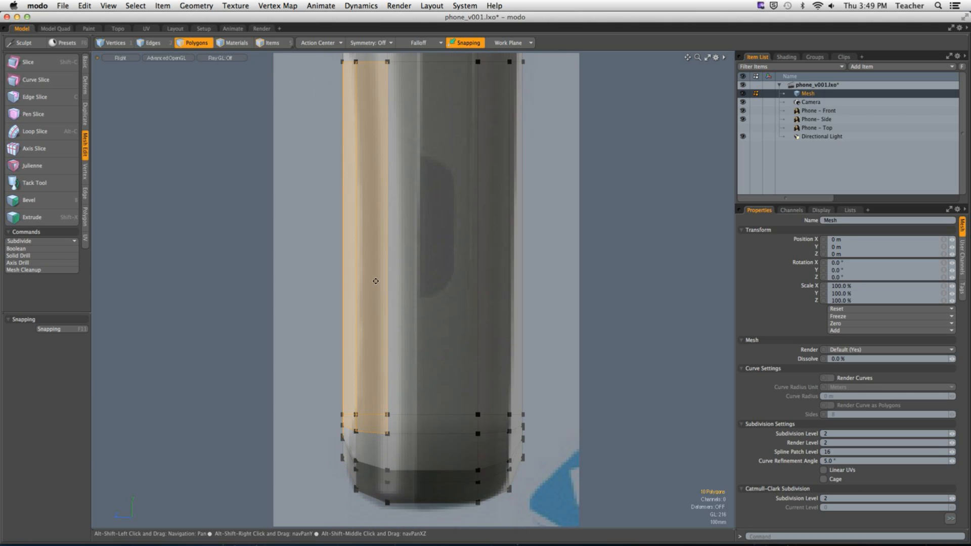
Try to move the selected lower front and side polygons inward, to -55 mm in Z.
key("w")
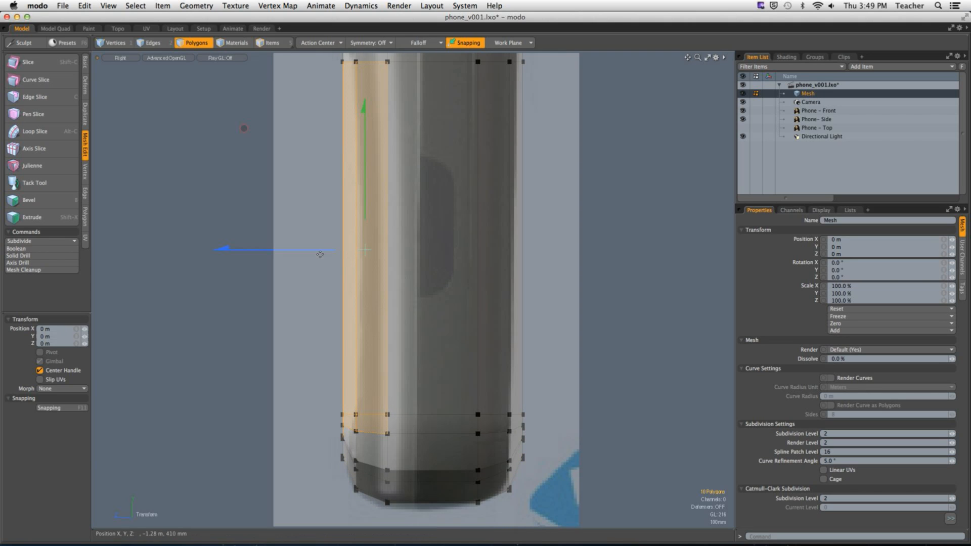
left_click_drag(281, 257, 295, 257)
left_click_drag(364, 282, 392, 357, "alt+shift")
left_click_drag(392, 357, 380, 356, "ctrl+alt")
left_click_drag(380, 387, 319, 255, "alt+shift")
key("ctrl+space")
left_click(422, 201)
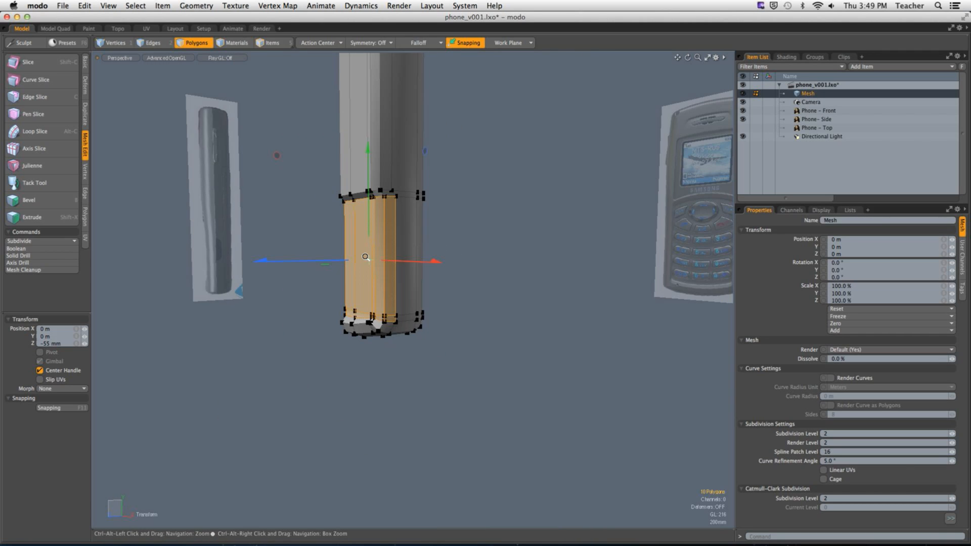
Check the moved polygons against the front reference, undo their Z move and clear the polygon selection.
left_click_drag(405, 228, 452, 213, "alt")
key("ctrl+space")
left_click(594, 365)
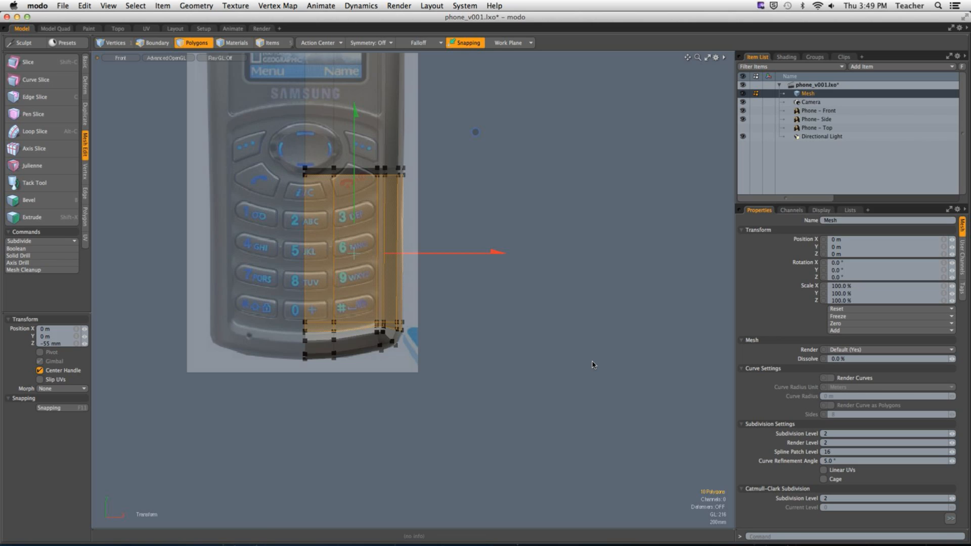
left_click_drag(467, 306, 471, 346, "alt")
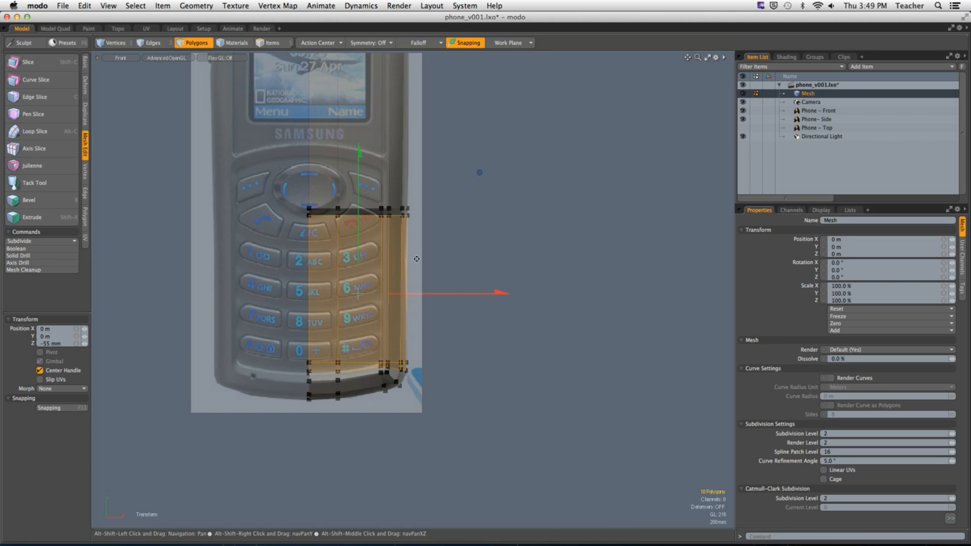
left_click_drag(426, 257, 464, 256, "ctrl+alt")
key("super+z")
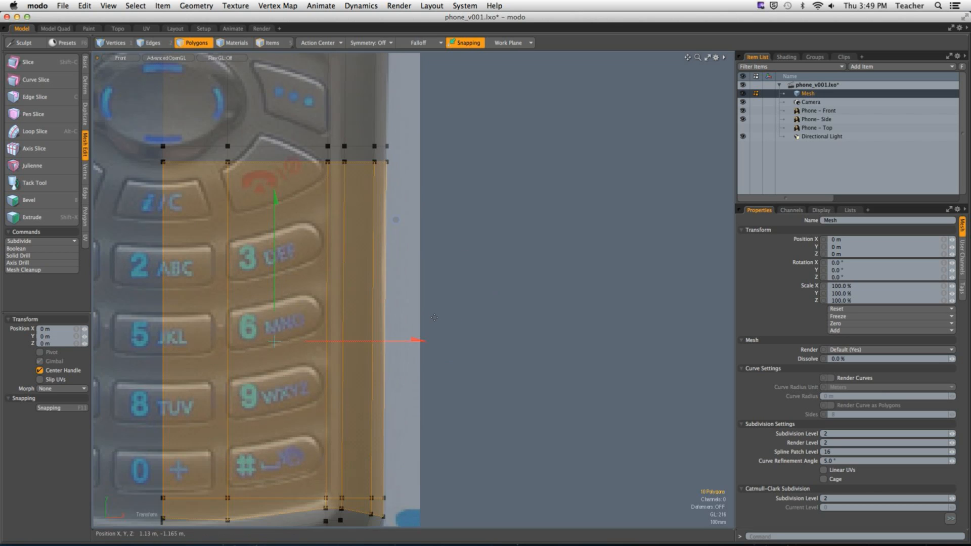
left_click_drag(473, 314, 482, 253, "ctrl+alt")
key("q")
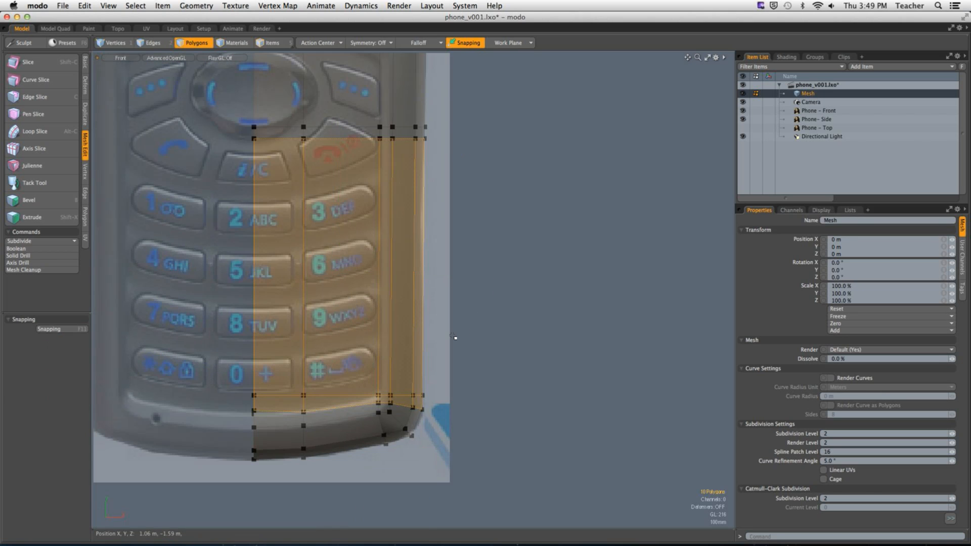
left_click(455, 338)
scroll(418, 342, "down", 3)
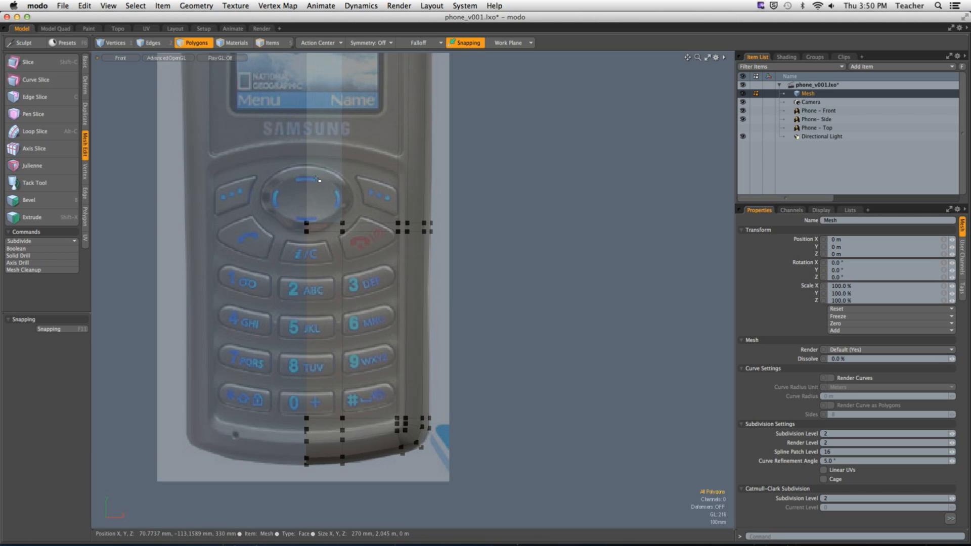
Delete the two selected edge loops across the middle of the phone body.
left_click_drag(321, 180, 365, 191)
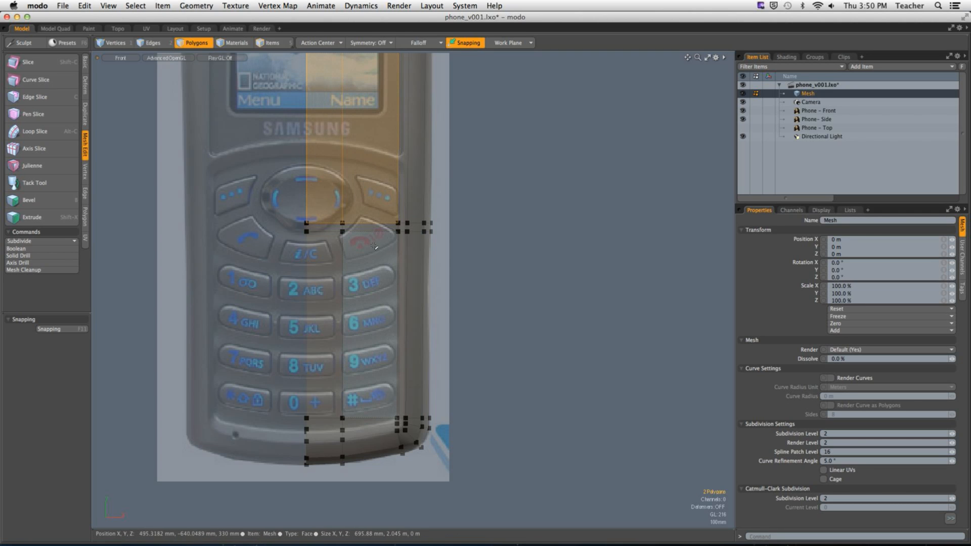
key("2")
key("BackSpace")
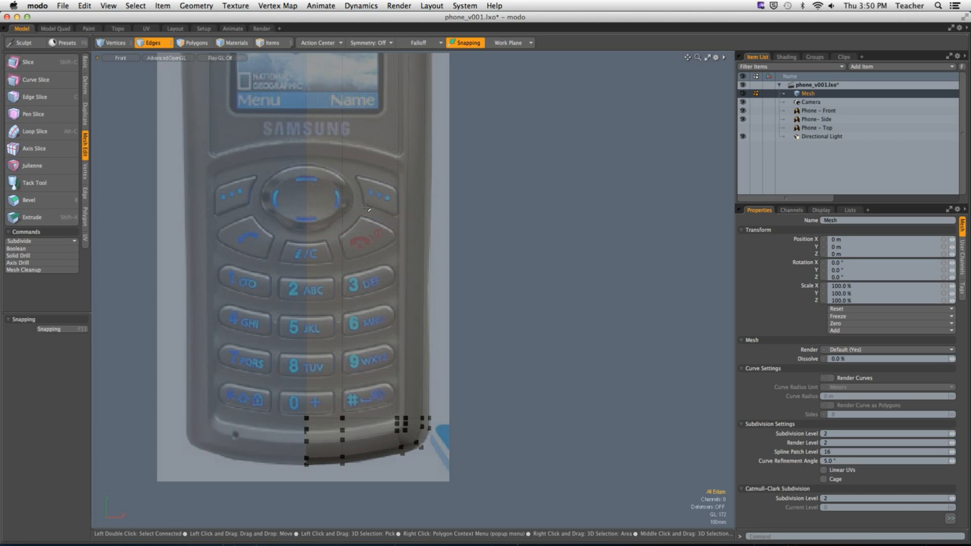
left_click_drag(382, 372, 382, 352, "alt")
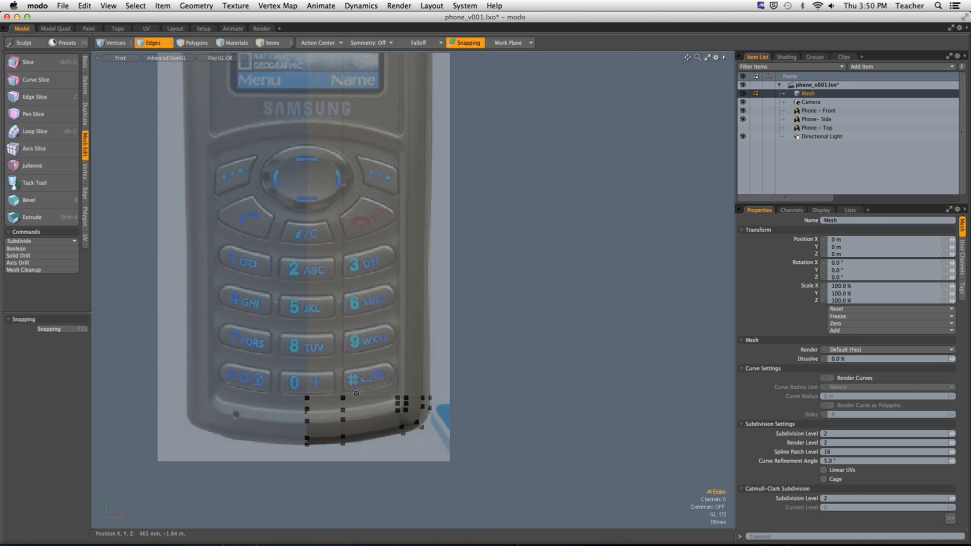
Mark the upper and lower edges of the phone's bottom lip with two freehand lines in Highlight, and quit it.
left_click_drag(343, 404, 396, 394, "ctrl+alt")
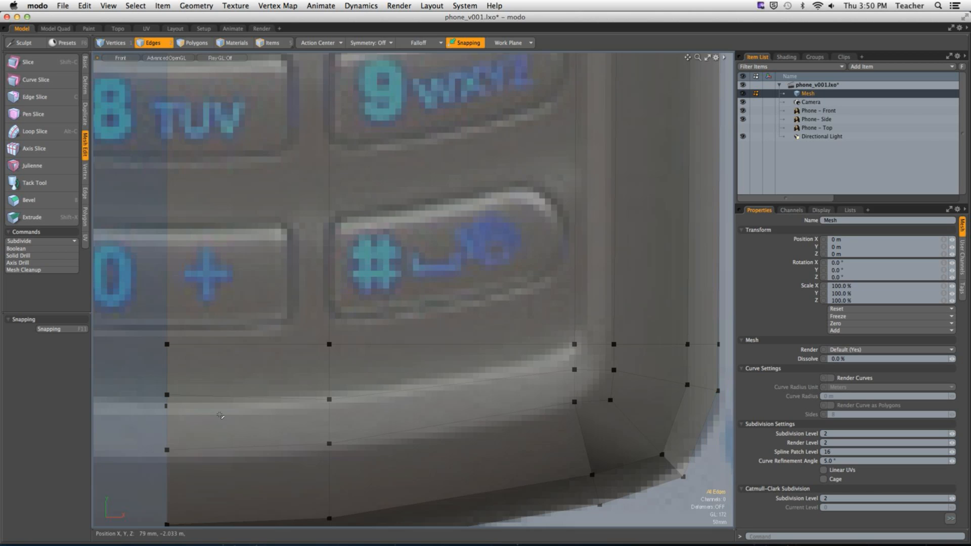
mouse_move(268, 409)
left_mouse_down("ctrl+alt")
mouse_move(254, 418)
mouse_move(281, 412)
left_mouse_up("ctrl+alt")
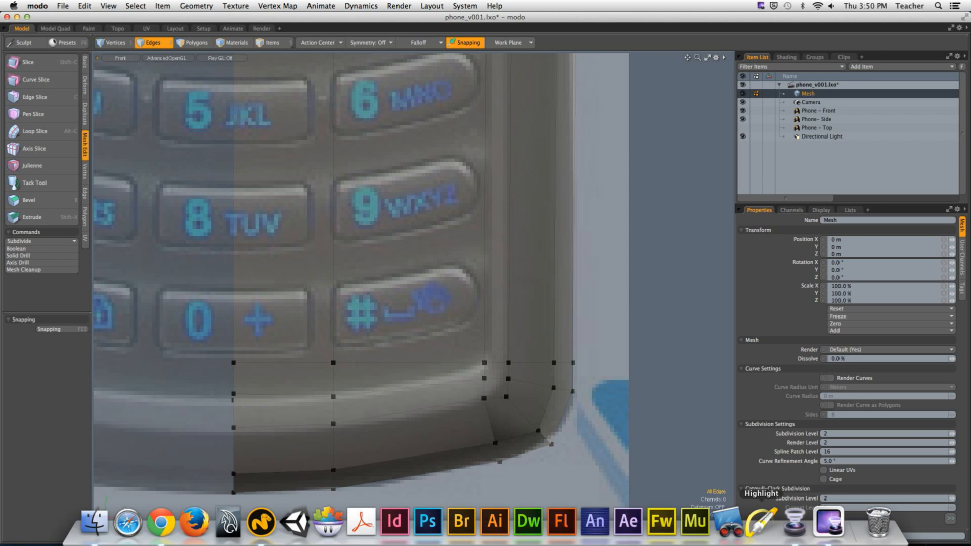
left_click(761, 528)
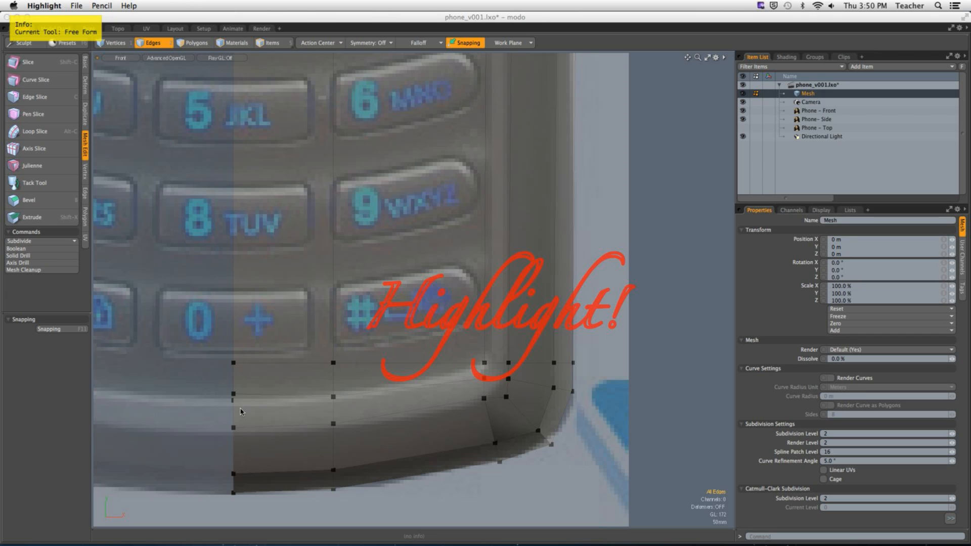
mouse_move(233, 404)
left_mouse_down()
mouse_move(336, 397)
mouse_move(508, 360)
left_mouse_up()
mouse_move(240, 434)
left_mouse_down()
mouse_move(438, 404)
mouse_move(498, 378)
left_mouse_up()
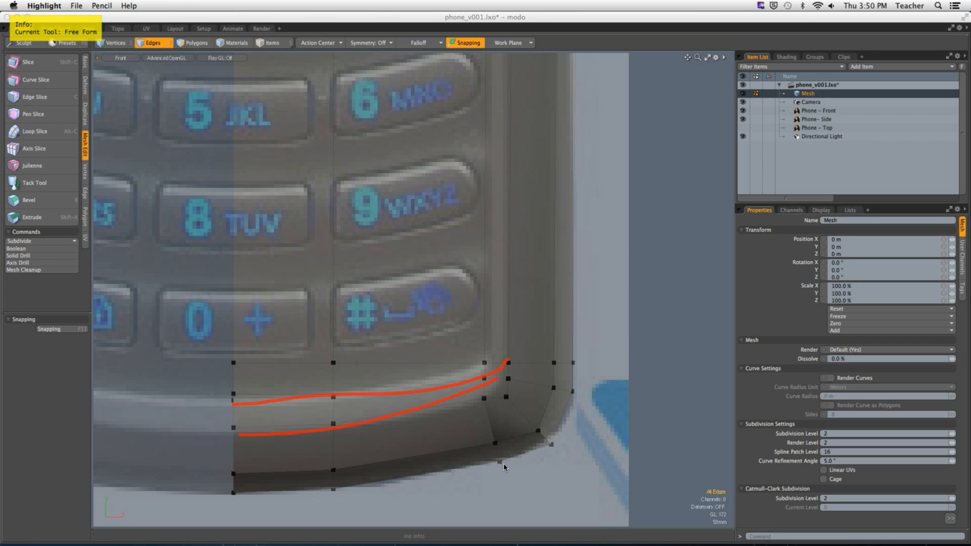
key("super+q")
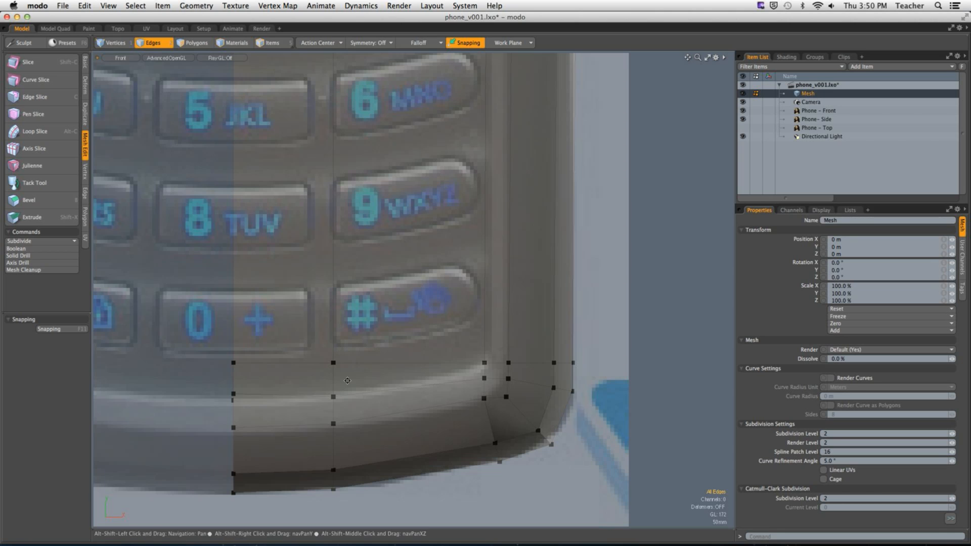
Lower the bottom lip's lower inner corner vertex by 16 mm in Y to follow the front reference.
left_click_drag(430, 418, 390, 401, "alt+shift")
key("1")
left_click(444, 381)
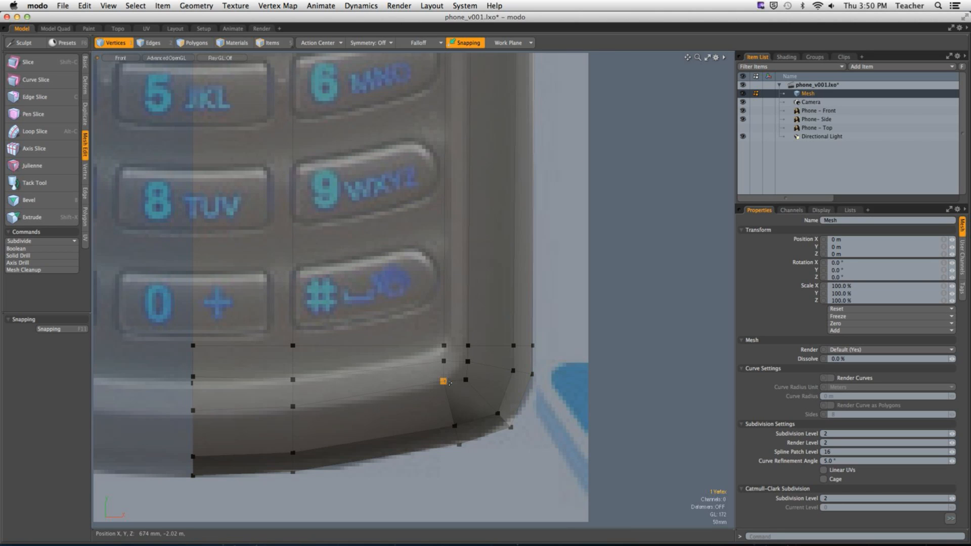
left_click_drag(505, 353, 503, 355, "alt+shift")
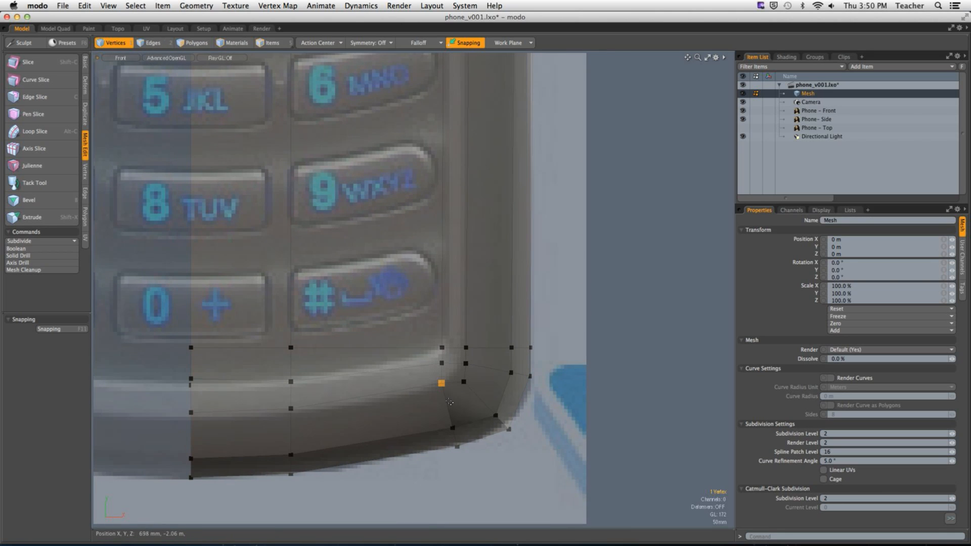
key("w")
left_click_drag(446, 391, 446, 399)
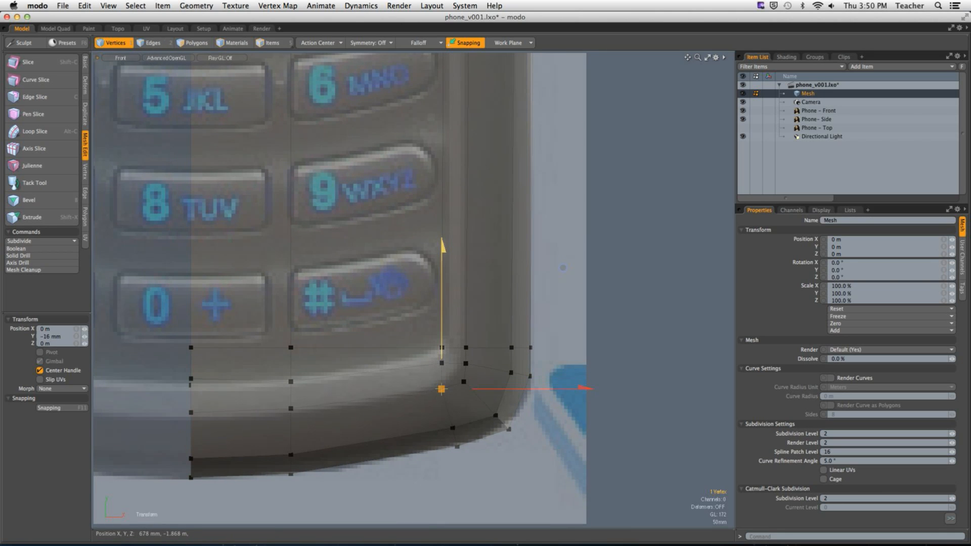
key("q")
Raise the corner vertex beside the # key up and slightly inward, and raise the vertex below it onto the lip's upper edge.
left_click(442, 348)
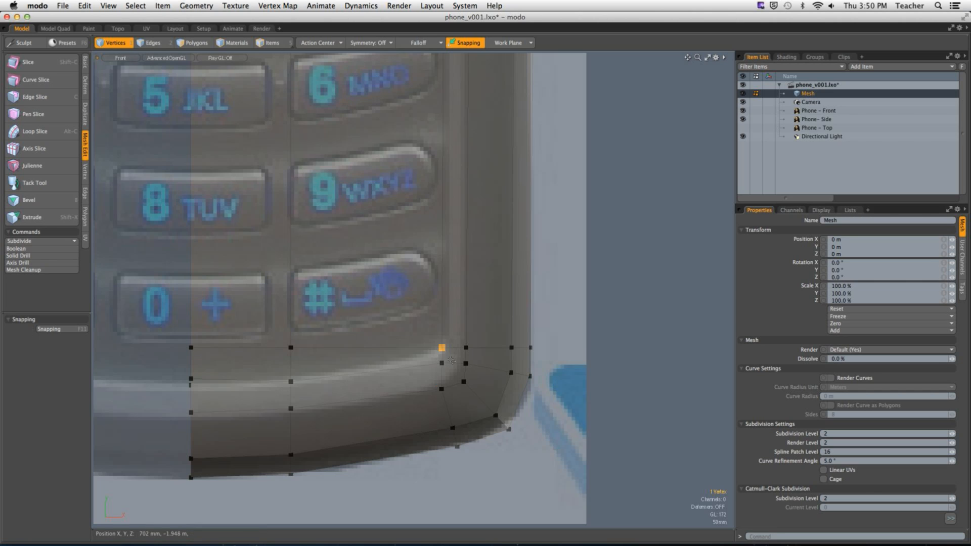
key("w")
mouse_move(451, 358)
left_mouse_down()
mouse_move(442, 314)
mouse_move(440, 364)
left_mouse_up()
key("q")
left_click(442, 363)
key("w")
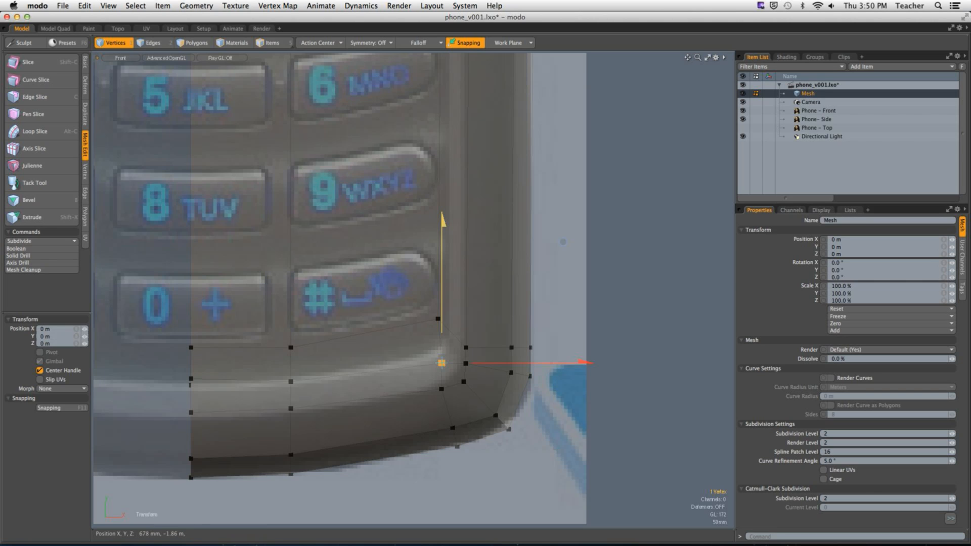
left_click_drag(442, 362, 442, 351)
key("q")
Lower the lip's upper-edge vertex on the centre line by 18 mm in Y and clear the vertex selection.
left_click(291, 382)
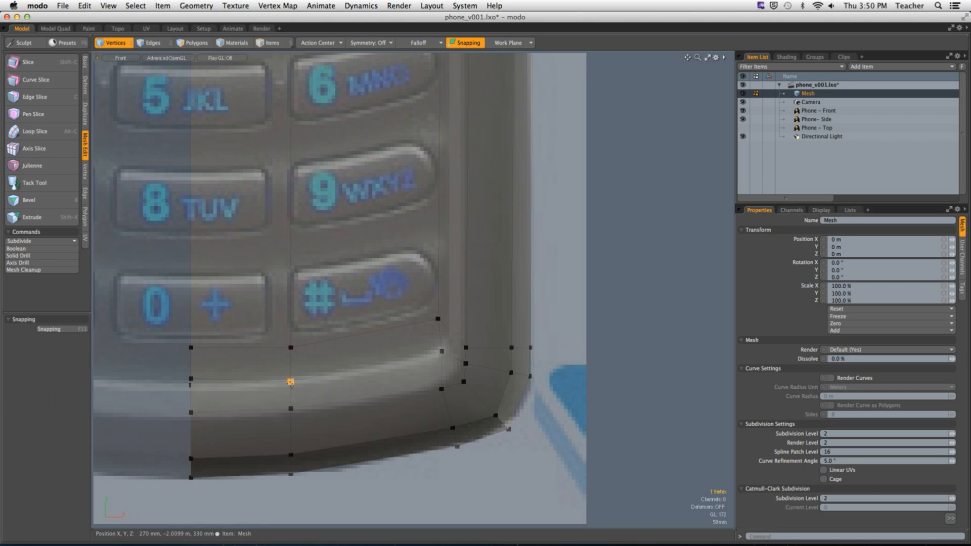
left_click(191, 379)
key("w")
left_click_drag(191, 379, 191, 386)
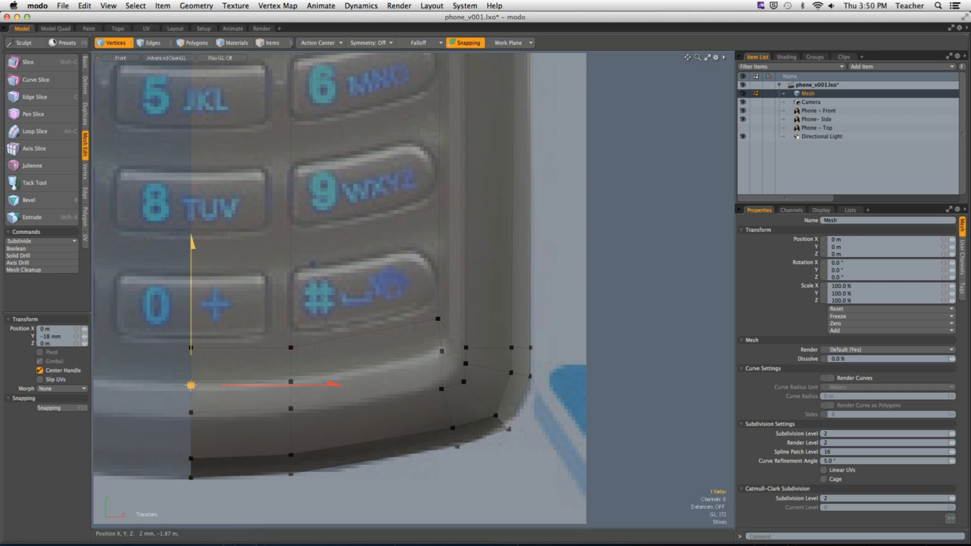
key("q")
key("Escape")
Select the polygon loop along the bottom lip and up the phone's side to check its path against the front reference.
left_click_drag(245, 406, 227, 412, "alt")
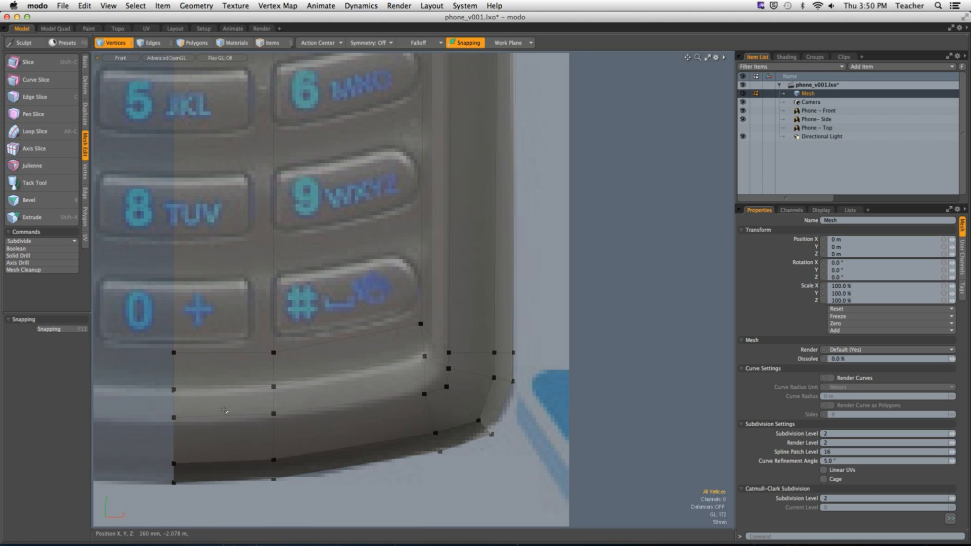
key("3")
left_click(230, 405)
left_click(343, 384, "shift")
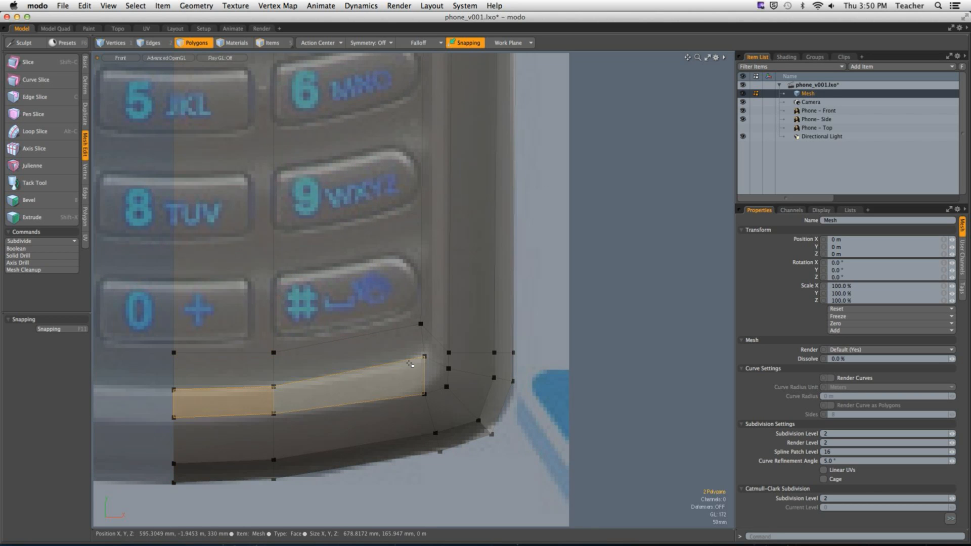
mouse_move(409, 372)
left_mouse_down("ctrl+alt")
mouse_move(420, 371)
mouse_move(412, 358)
left_mouse_up("ctrl+alt")
key("l")
scroll(423, 261, "down", 3)
left_click_drag(430, 100, 411, 192, "alt+shift")
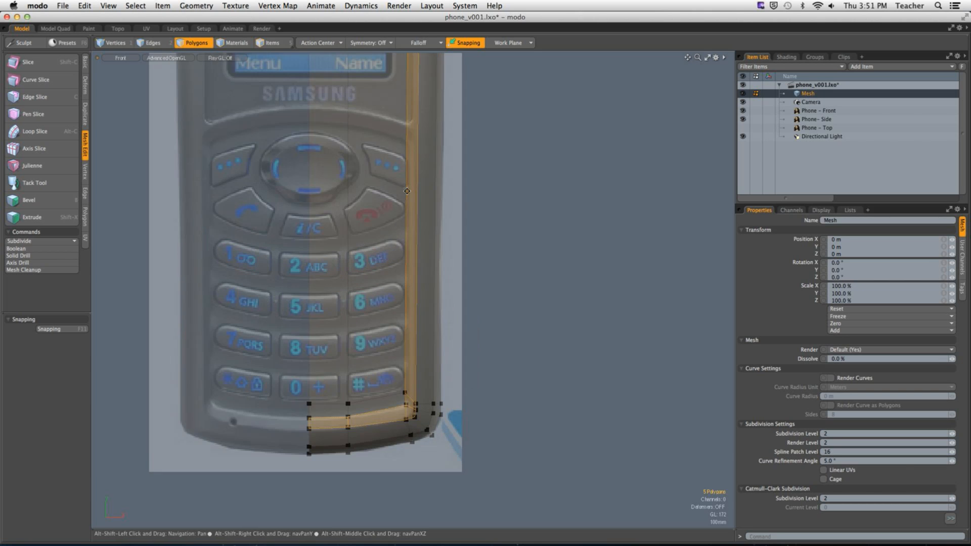
scroll(348, 422, "up", 3)
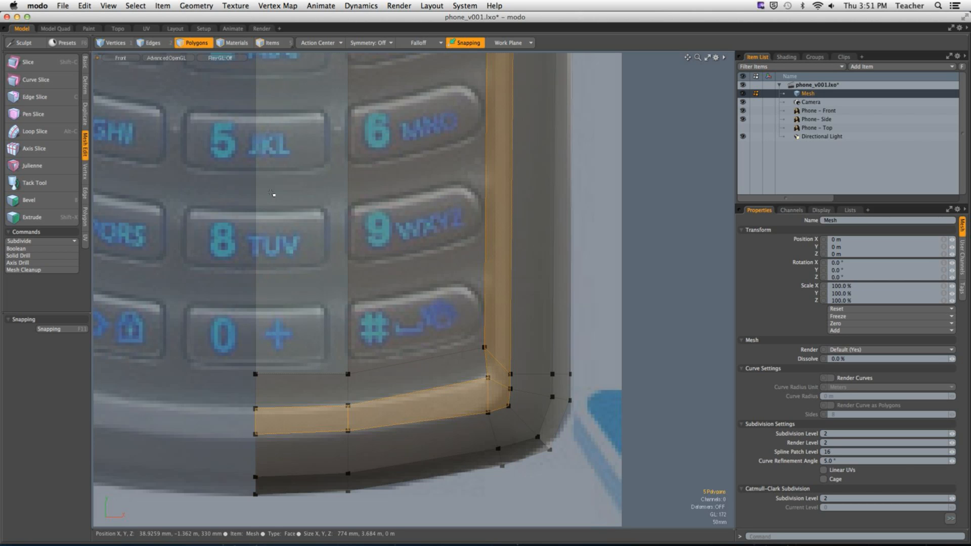
Select the front-face polygons above the lip and inside the side strip to examine the keypad area.
left_click_drag(331, 382, 422, 303)
scroll(422, 228, "down", 3)
left_click_drag(405, 91, 414, 214, "alt+shift")
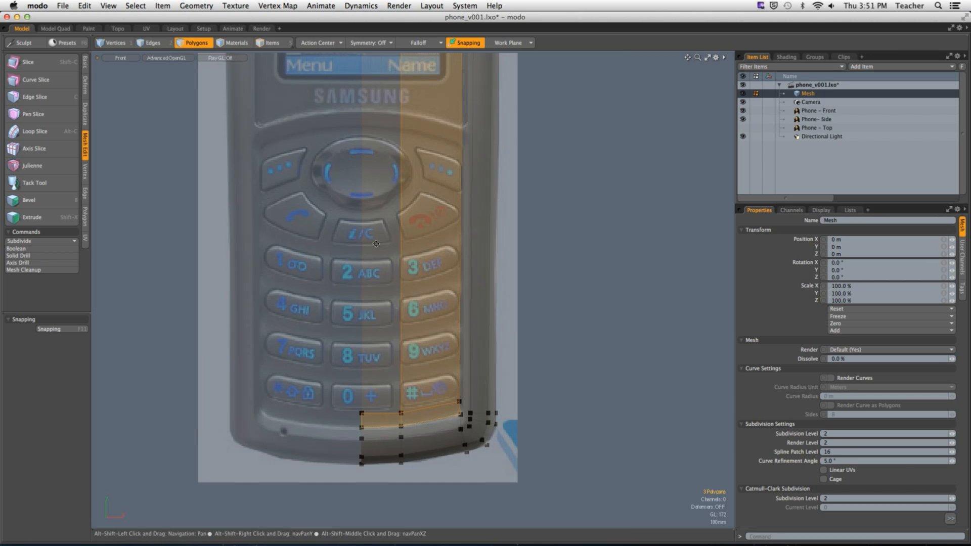
left_click(395, 187, "shift")
scroll(434, 339, "up", 5)
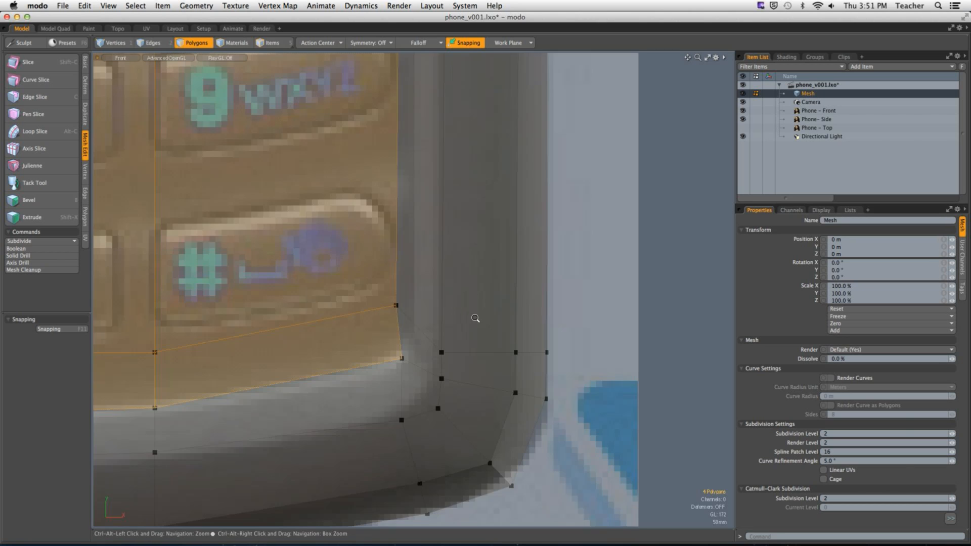
Move the keypad area's lower corner vertex outward in X, and the lip's upper corner vertex outward and slightly up.
key("1")
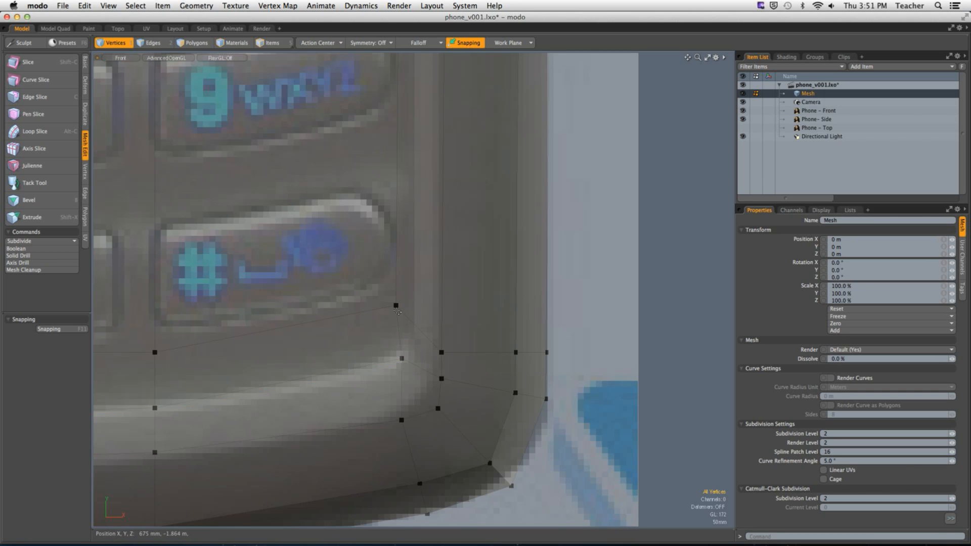
key("w")
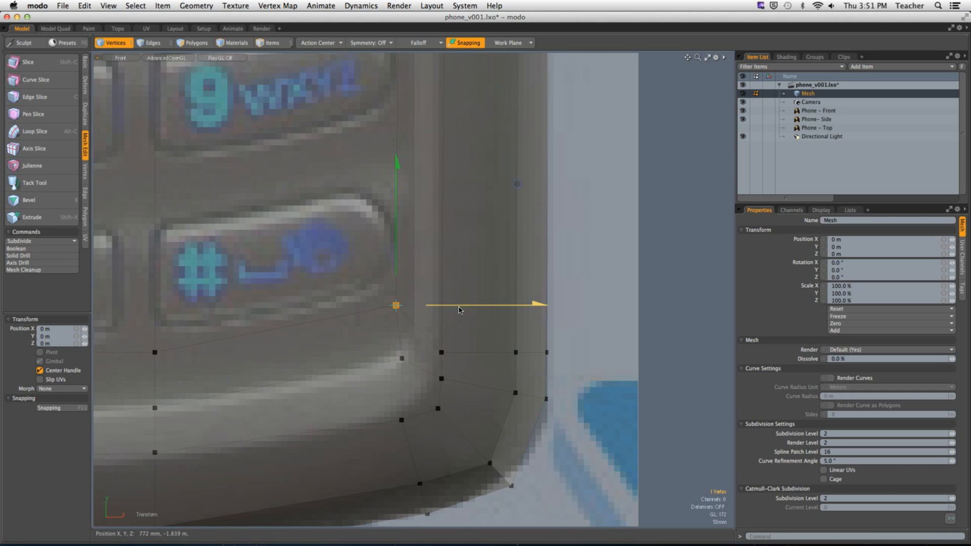
left_click_drag(542, 305, 563, 305)
key("space")
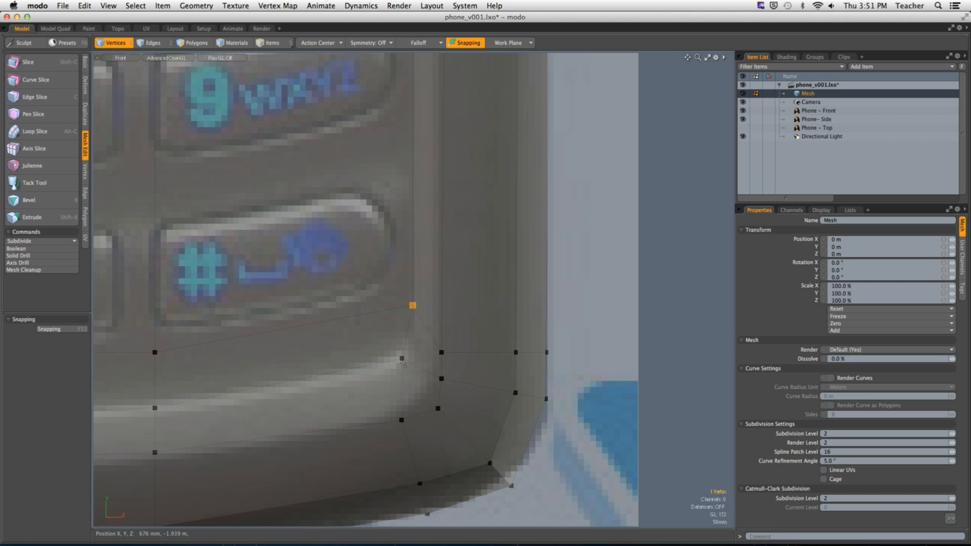
left_click(402, 359)
key("w")
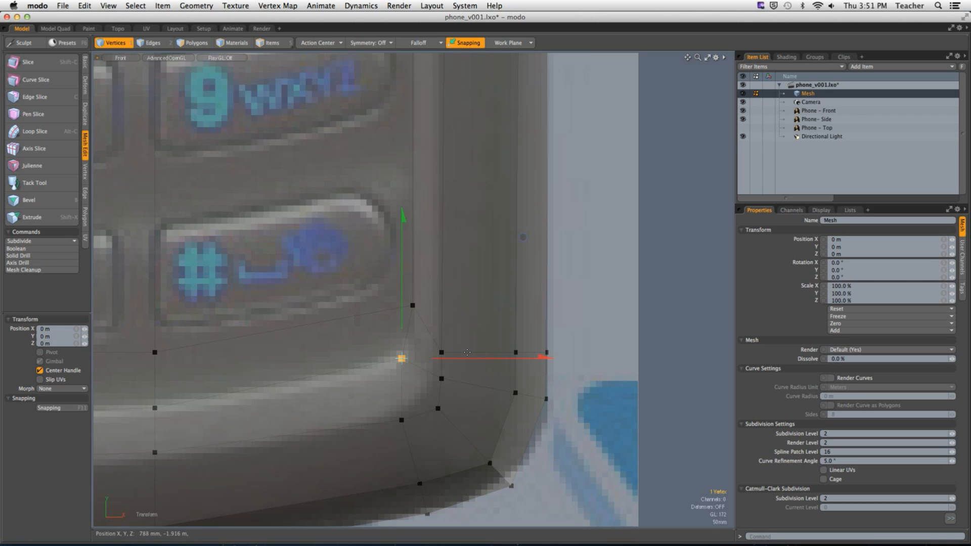
left_click_drag(461, 359, 470, 359)
key("space")
Raise the next two side vertices level with the keypad area's corner vertex, moving the outer one 76 mm in Y.
left_click(442, 352)
key("w")
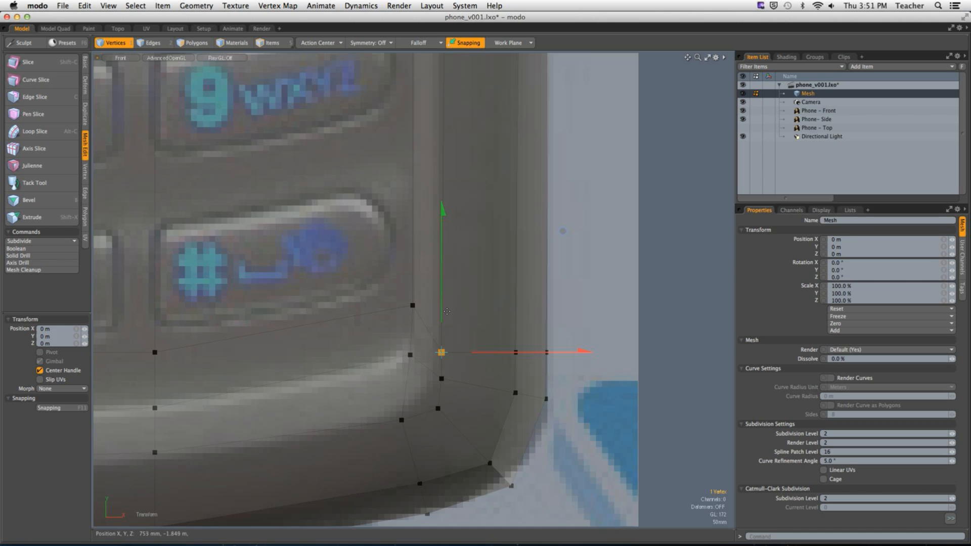
left_click_drag(443, 310, 443, 265)
key("space")
left_click(515, 352)
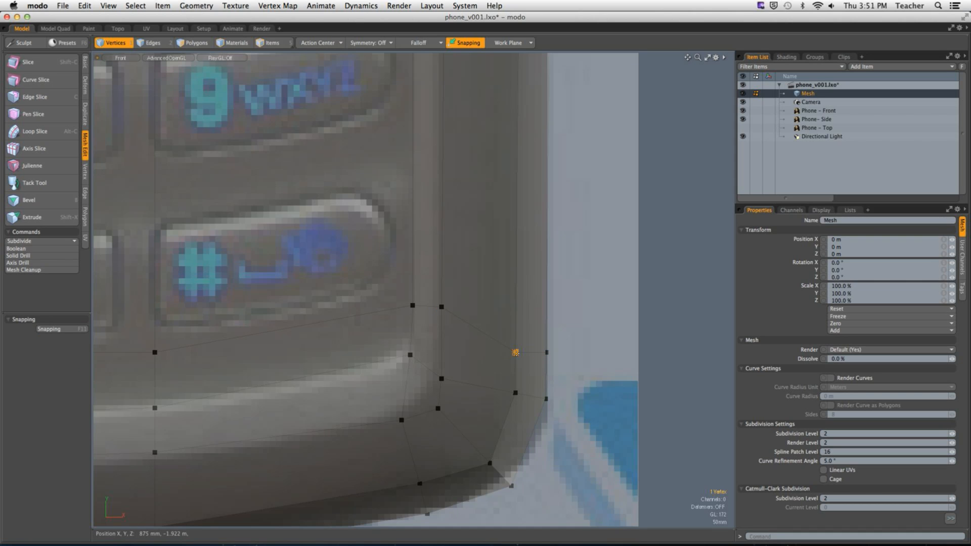
key("w")
left_click_drag(515, 311, 515, 265)
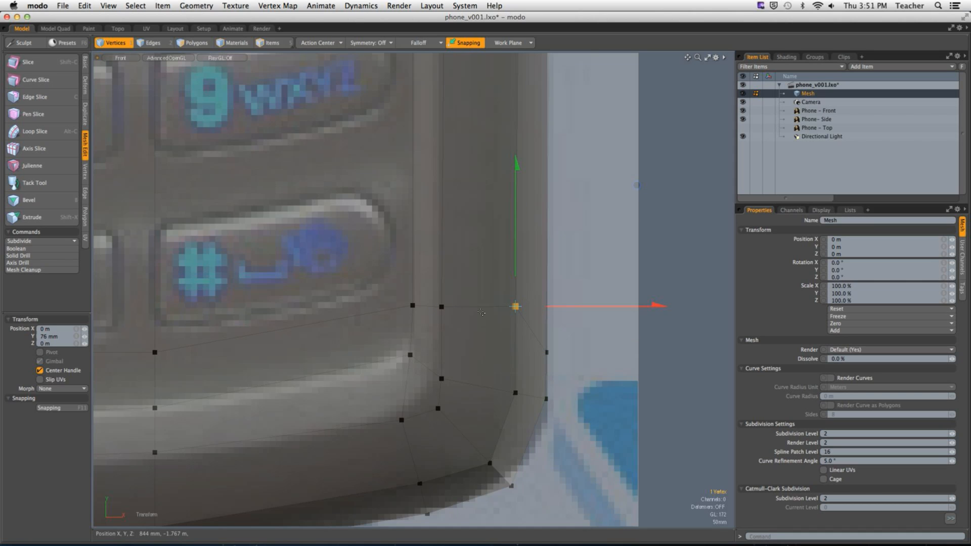
key("space")
Raise the vertex beside the lip's upper corner 32 mm in Y, and shift the vertex below it about -15.9 mm in X and 11.9 mm in Y.
left_click(441, 378)
key("w")
left_click_drag(447, 351, 446, 332)
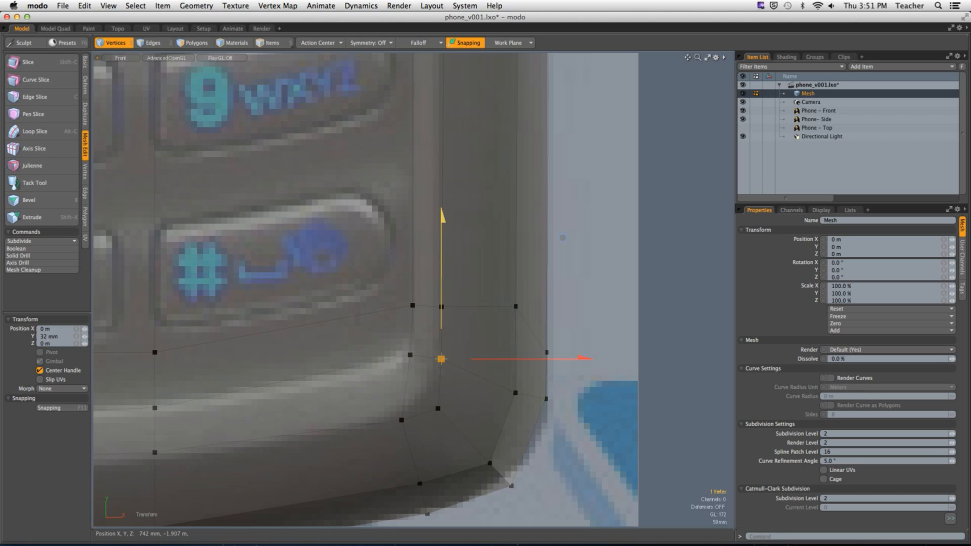
key("space")
left_click(442, 405)
key("w")
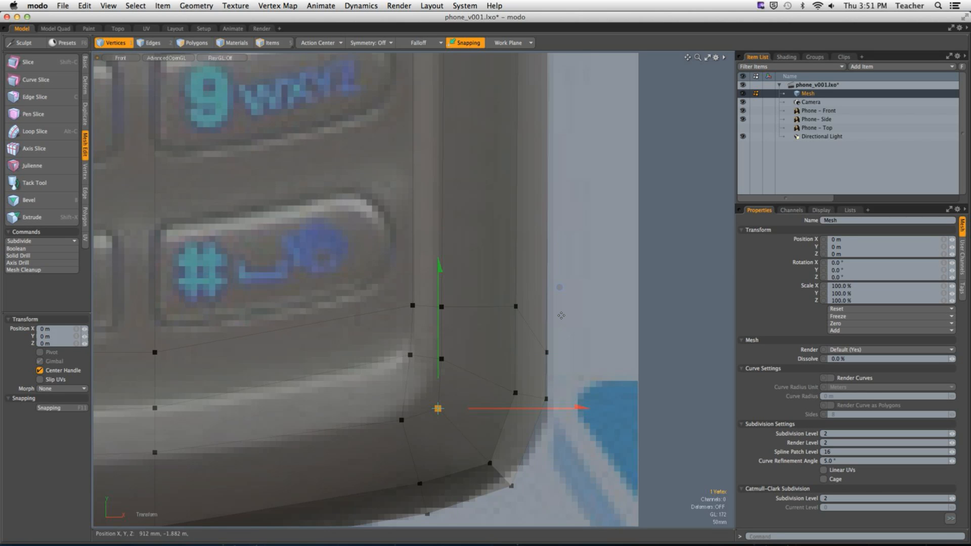
left_click_drag(569, 284, 548, 278)
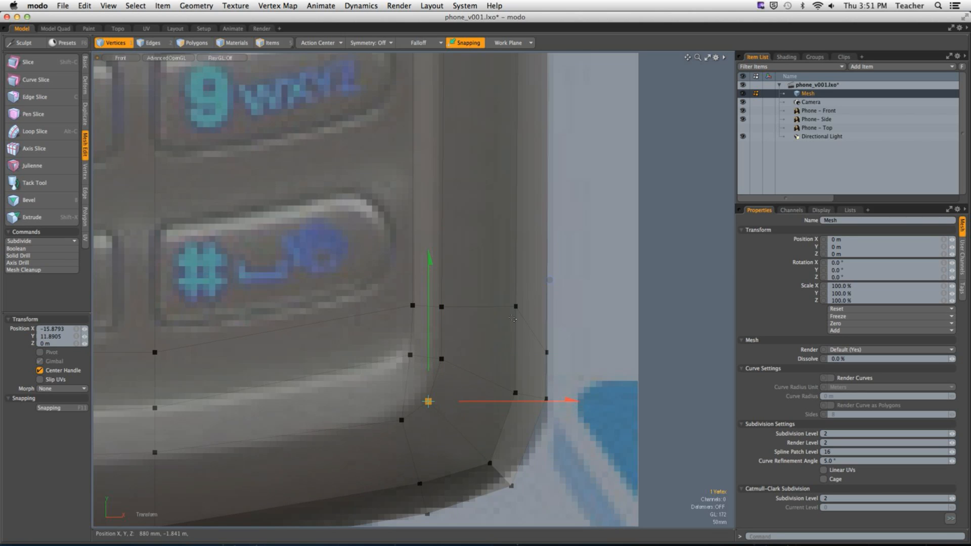
key("space")
Undo the trial move of the lip's upper corner vertex and lower that vertex by 10 mm in Y.
left_click(428, 389)
left_click_drag(428, 389, 432, 357, "alt")
key("w")
key("super+z")
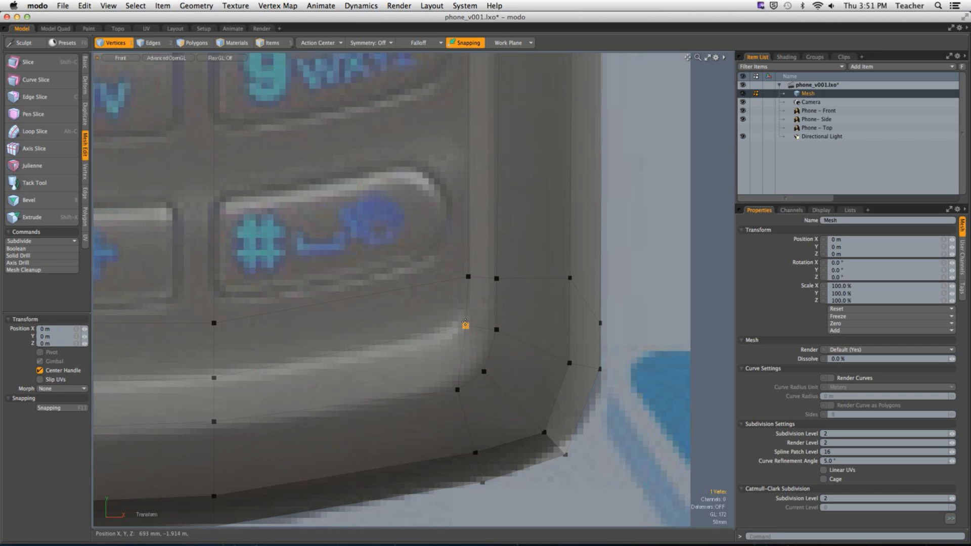
key("space")
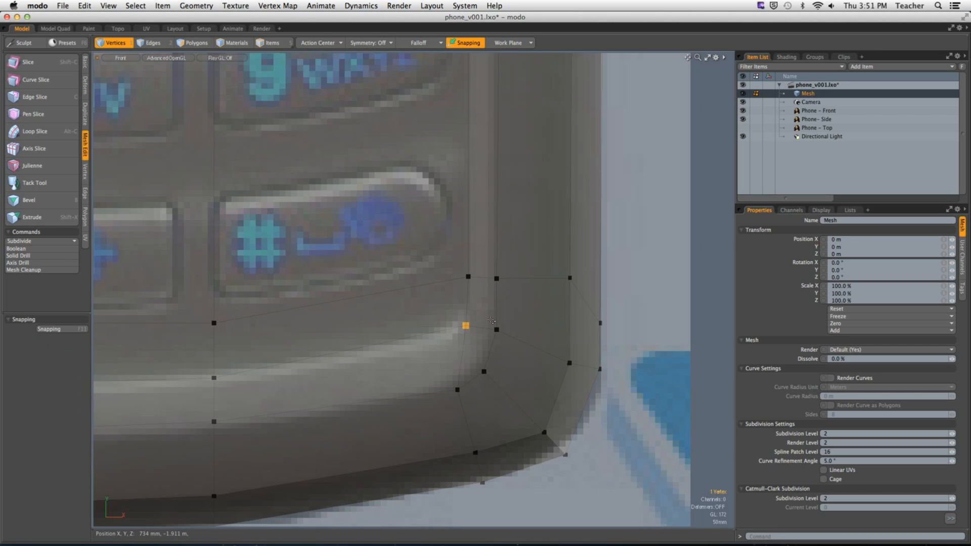
key("w")
mouse_move(468, 268)
left_mouse_down()
mouse_move(468, 288)
mouse_move(468, 275)
left_mouse_up()
Check the corner from the side and in perspective, and adjust the lip's upper corner vertex offset to about -2.8 mm X, 5.05 mm Y.
key("ctrl+space")
left_click(571, 298)
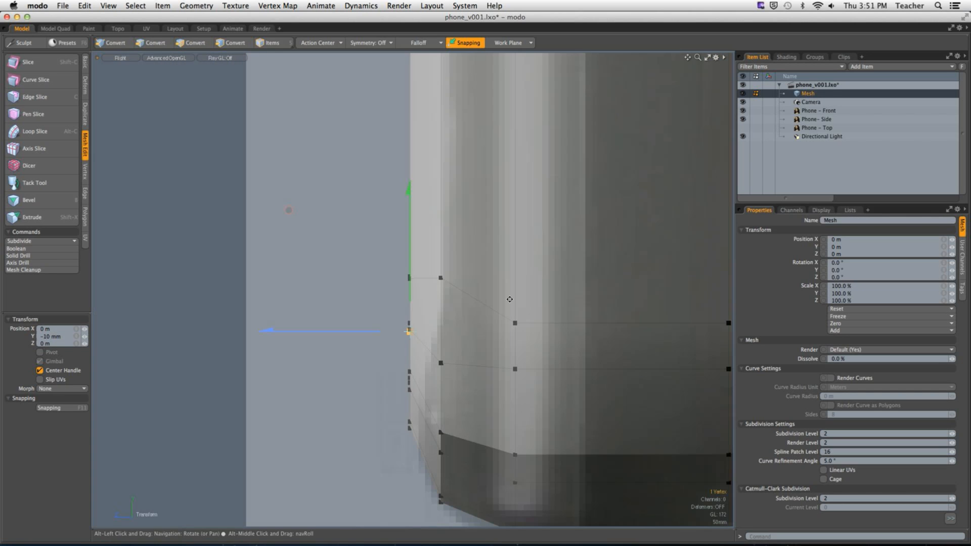
key("ctrl+space")
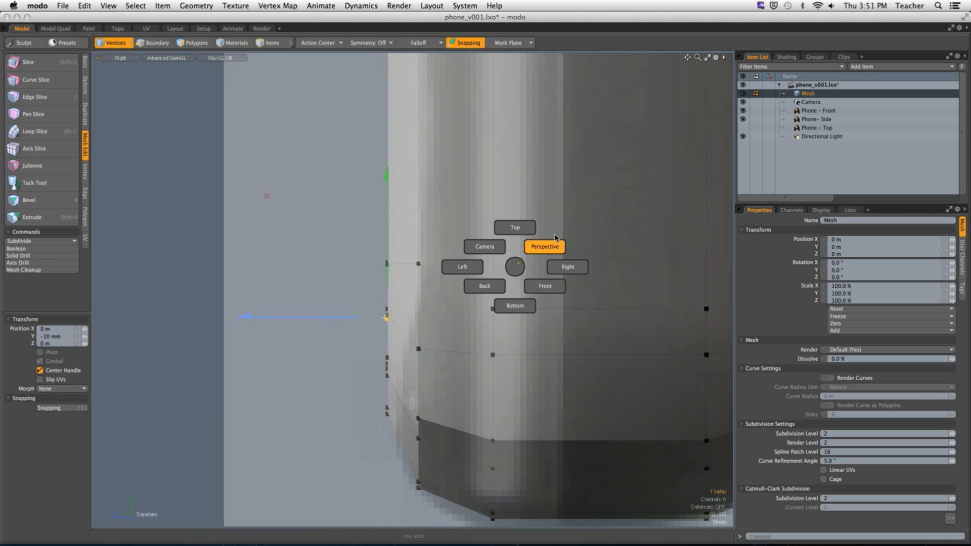
left_click(542, 245)
left_click_drag(437, 328, 483, 324, "alt")
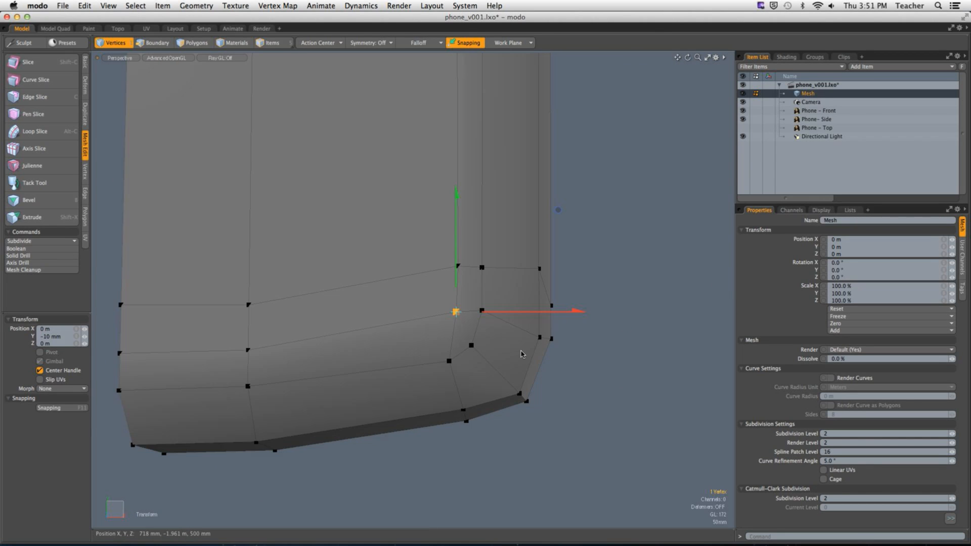
key("ctrl+space")
left_click(521, 389)
left_click_drag(484, 363, 437, 344, "alt")
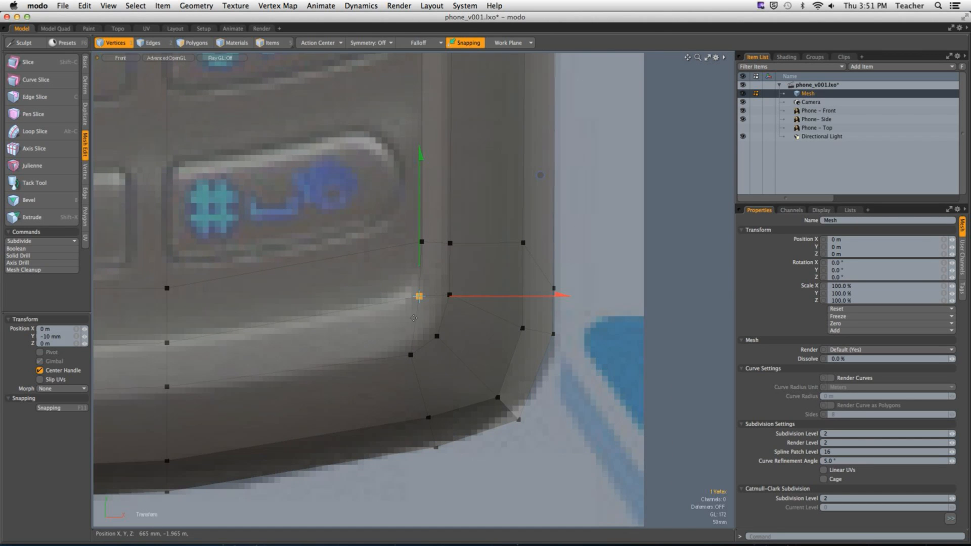
mouse_move(540, 175)
left_mouse_down()
mouse_move(524, 186)
mouse_move(539, 165)
left_mouse_up()
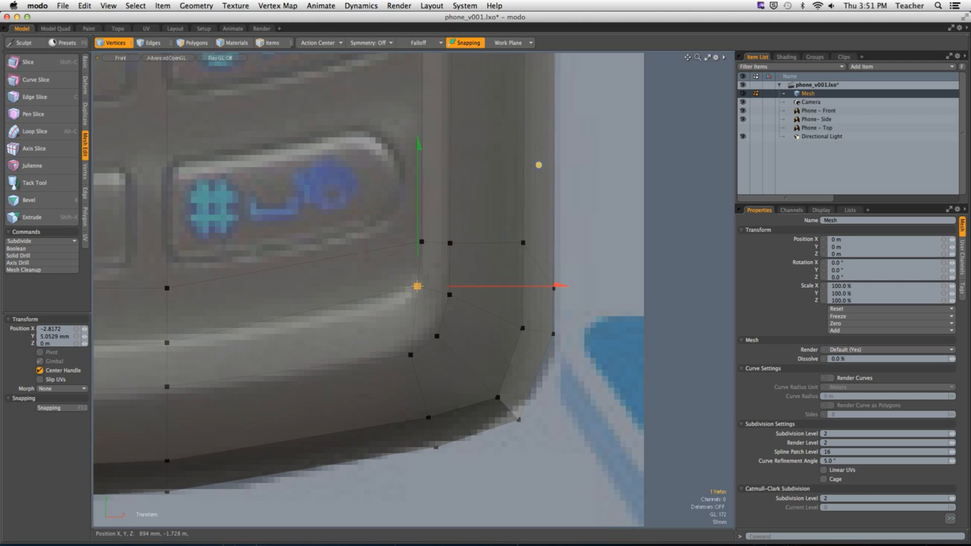
Raise the vertex right of the lip's upper corner slightly, and move the vertex below it 18 mm in X and 19 mm in Y.
key("space")
key("w")
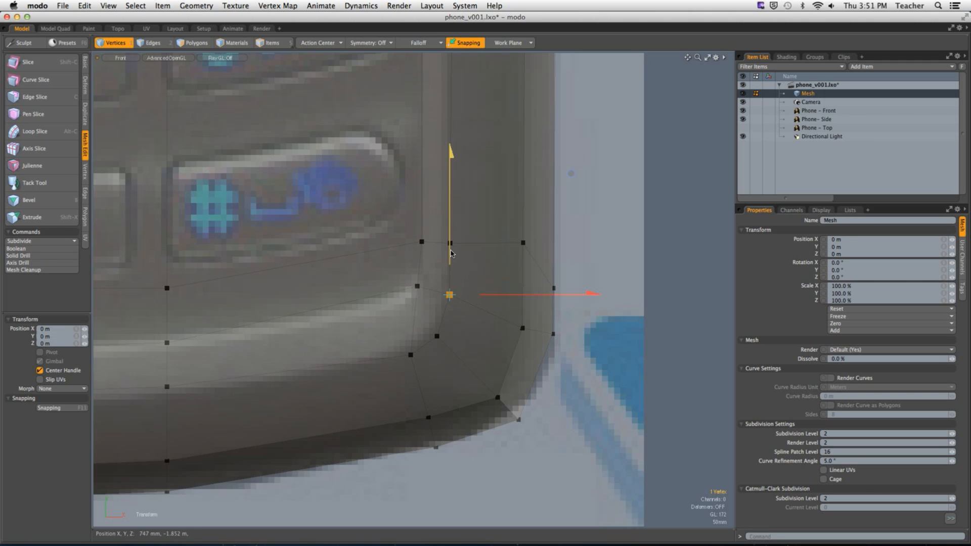
left_click_drag(451, 254, 451, 241)
key("space")
left_click(437, 336)
key("w")
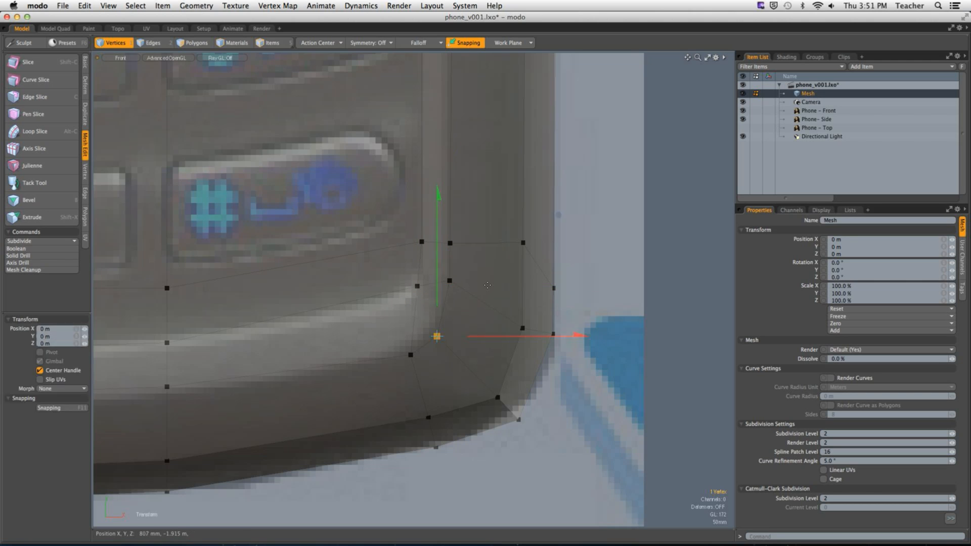
left_click_drag(554, 221, 569, 202)
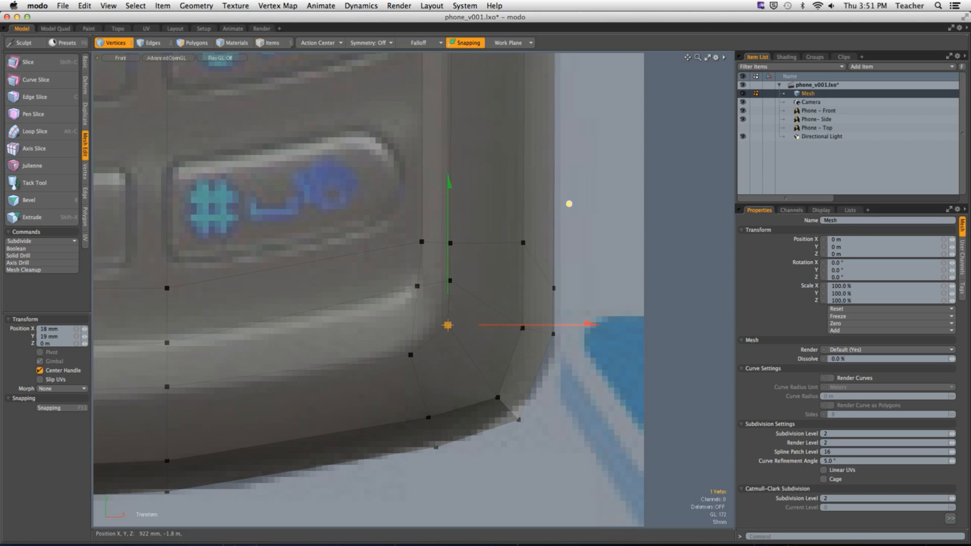
key("space")
Check the polygon strip around the lip's corner, and lower the lip's upper corner vertex slightly.
key("3")
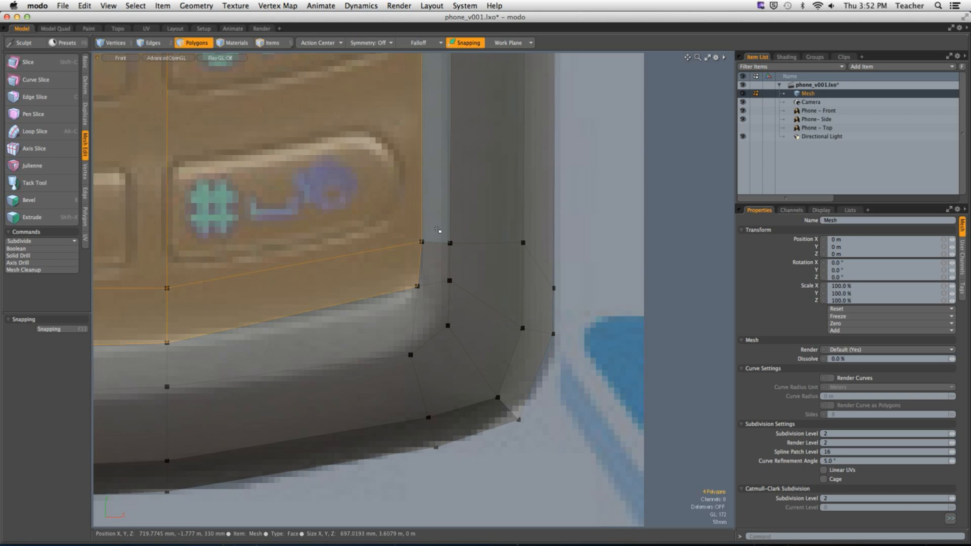
mouse_move(435, 213)
left_mouse_down()
mouse_move(430, 304)
mouse_move(326, 340)
left_mouse_up()
scroll(438, 316, "down", 3)
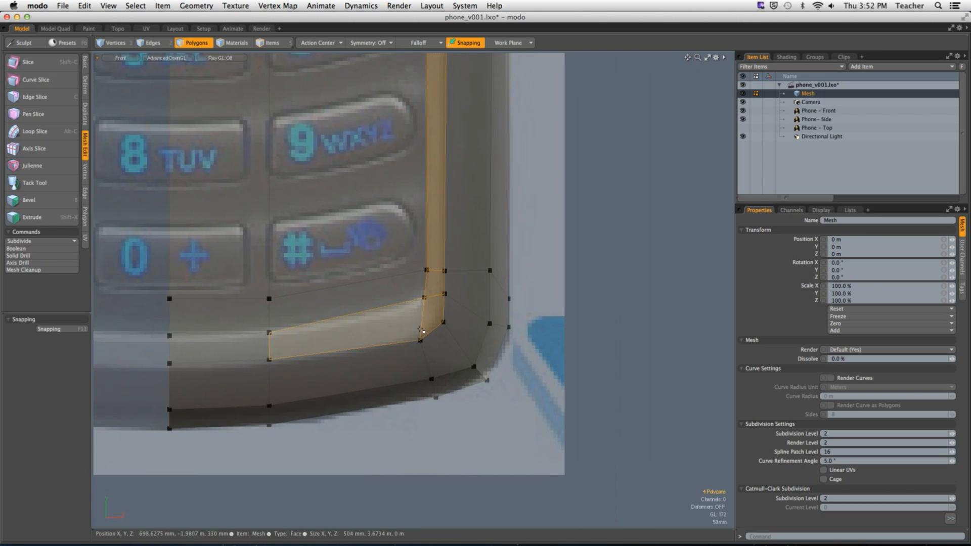
key("1")
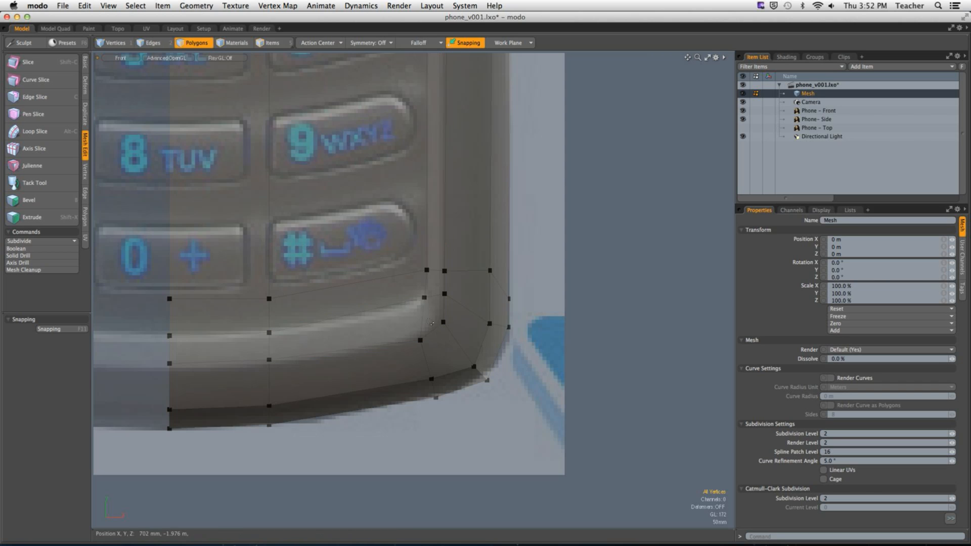
left_click(425, 297)
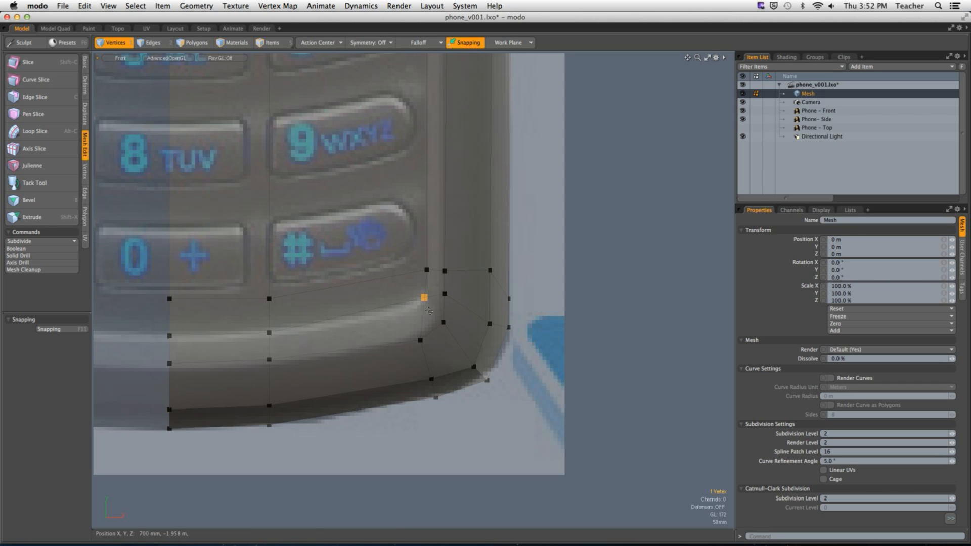
key("w")
left_click_drag(429, 311, 429, 318)
key("Escape")
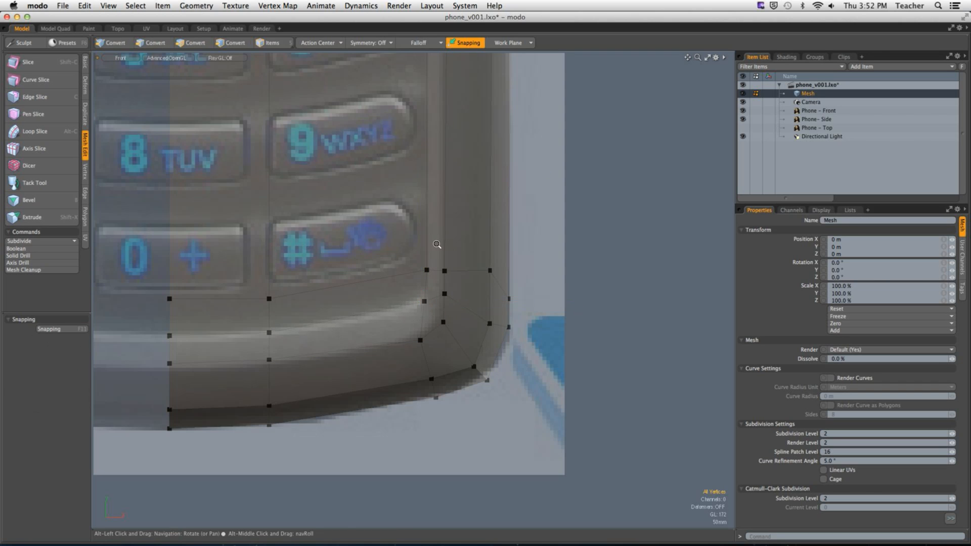
Slice the body horizontally with the Slice tool along the upper rim of the oval navigation key.
scroll(436, 243, "down", 2, "alt")
scroll(417, 251, "down", 3, "alt")
left_click_drag(379, 129, 386, 261, "alt+shift")
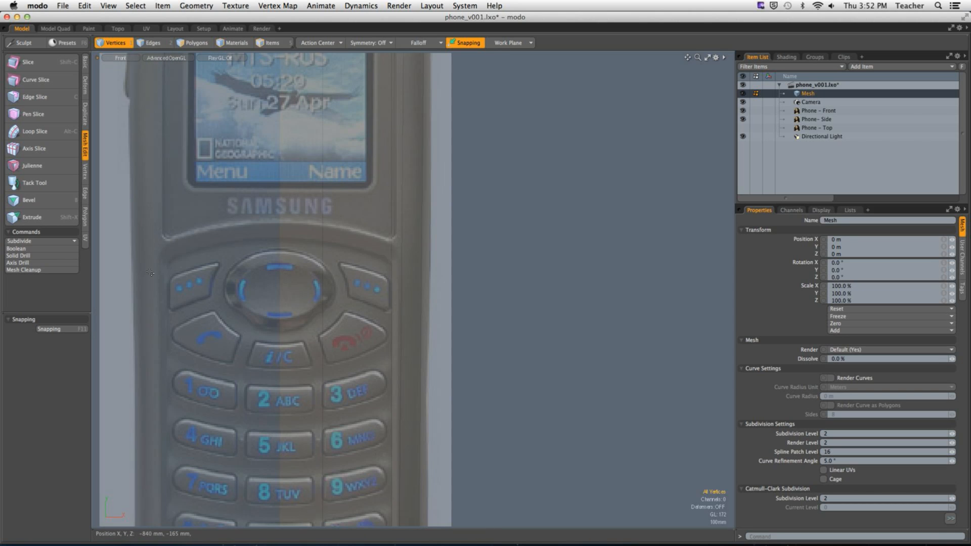
left_click_drag(467, 257, 498, 229, "alt+shift")
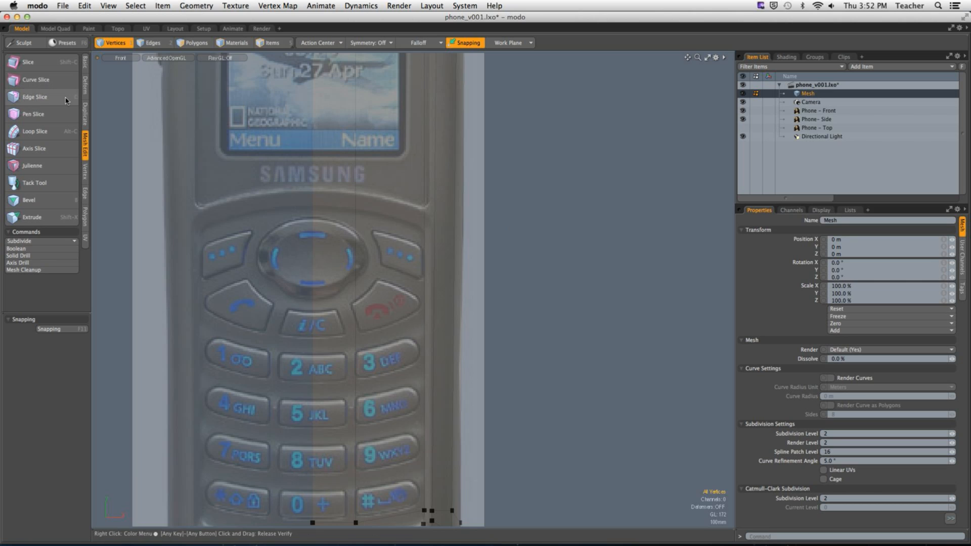
left_click(49, 67)
left_click_drag(278, 224, 593, 223)
key("space")
Lower the whole new edge loop slightly to line up with the outer end of the keypad's curved upper border.
key("2")
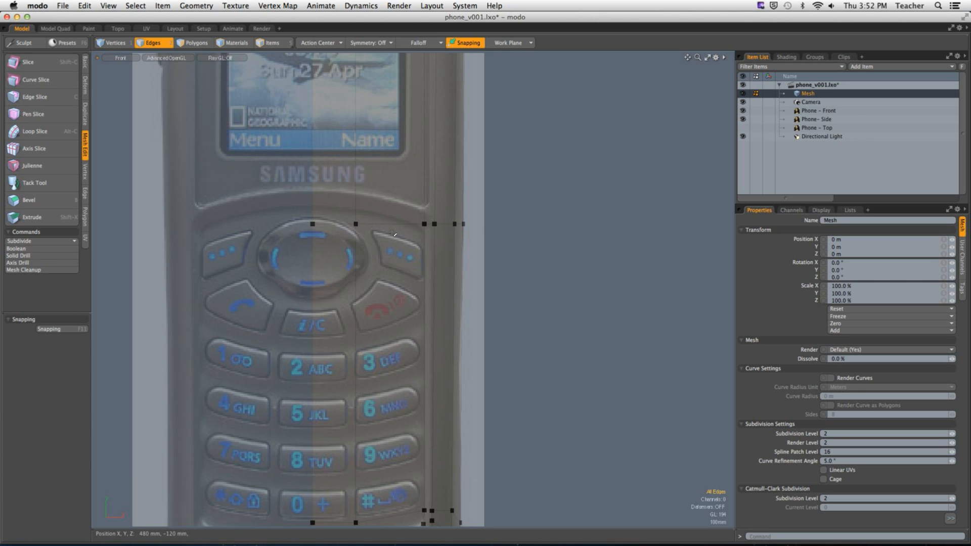
double_click(395, 224)
left_click_drag(401, 230, 435, 229, "ctrl+alt")
key("w")
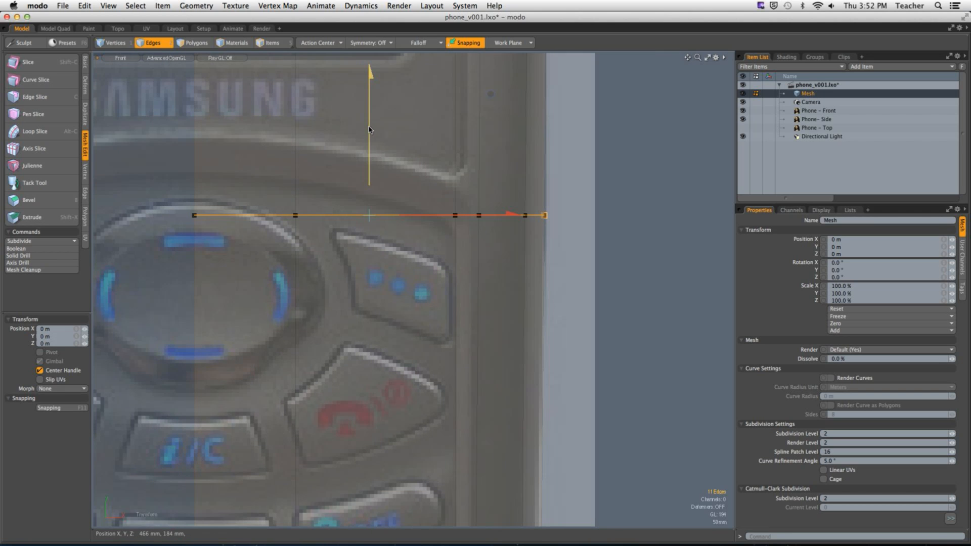
left_click_drag(369, 130, 369, 145)
key("space")
left_click(369, 175)
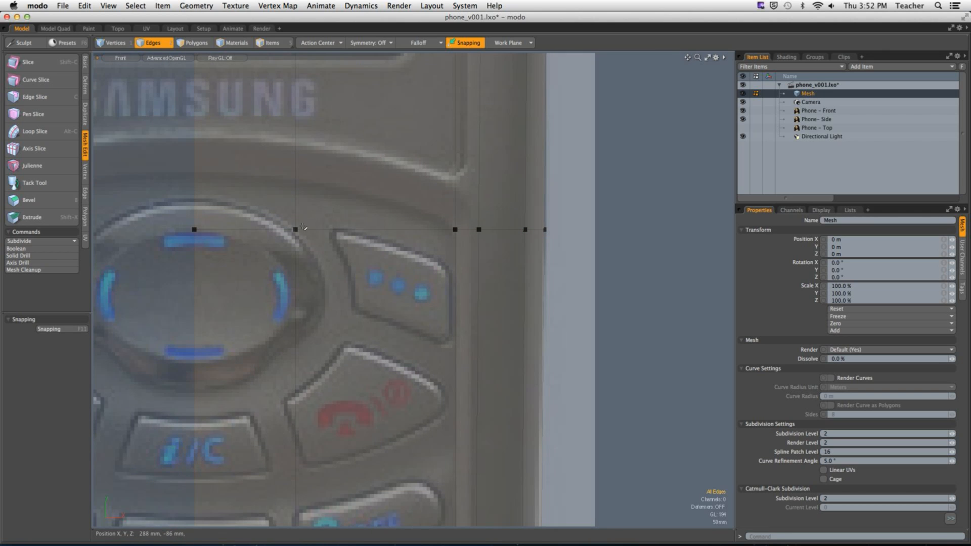
Raise the loop's second front vertex 130 mm and its centre front vertex 134 mm in Y to follow the keypad's curved border.
key("1")
left_click(289, 235)
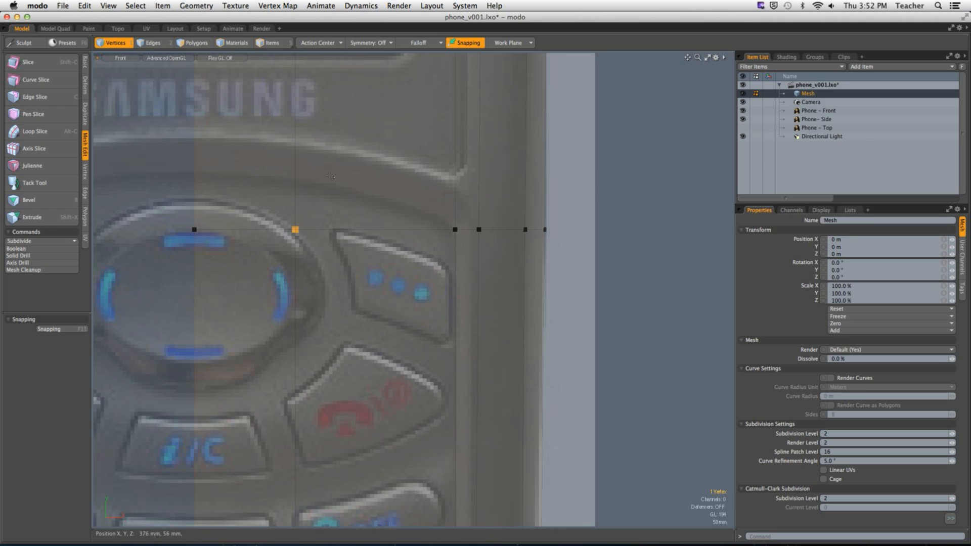
key("w")
left_click_drag(295, 193, 295, 146)
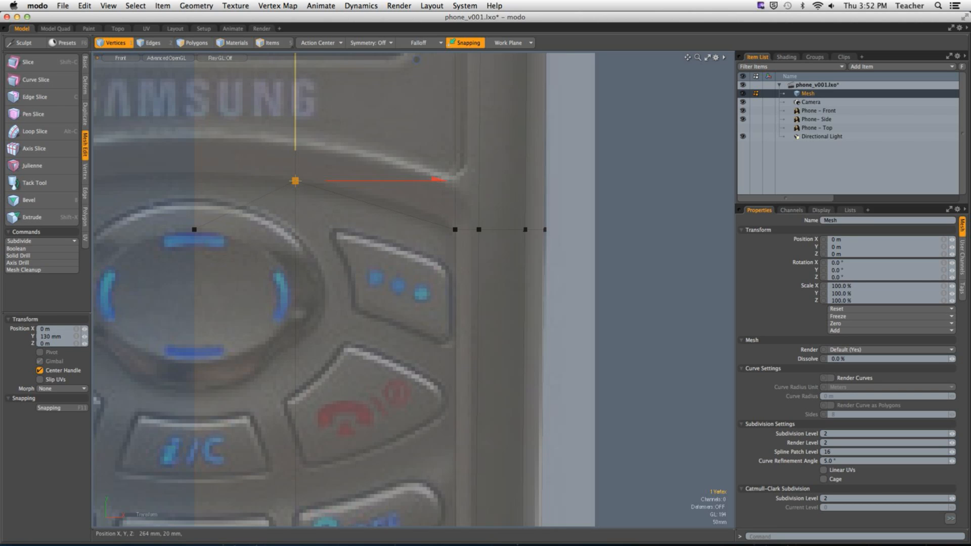
key("space")
key("w")
left_click_drag(208, 212, 208, 161)
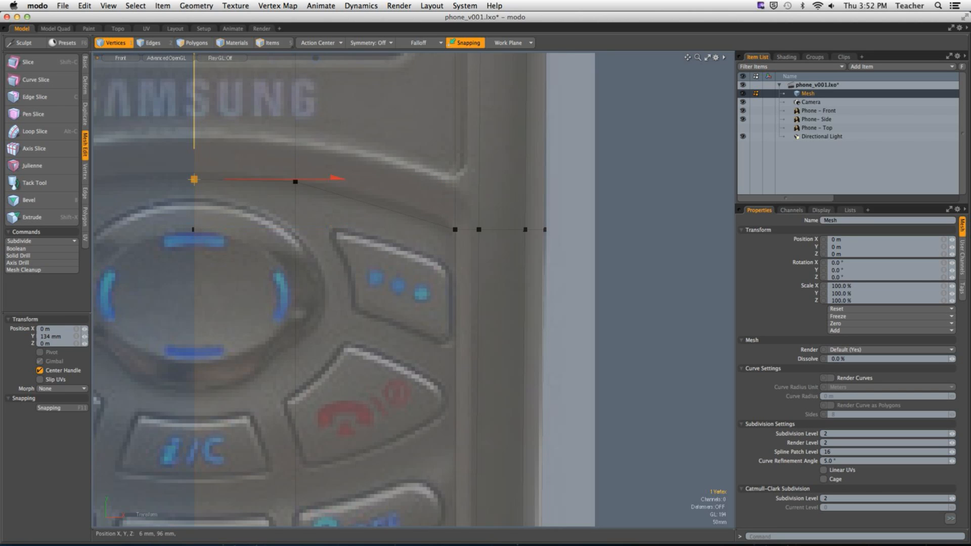
key("space")
Slice the body horizontally again along the lower rim of the display frame, just below the SAMSUNG lettering.
scroll(457, 228, "down", 1)
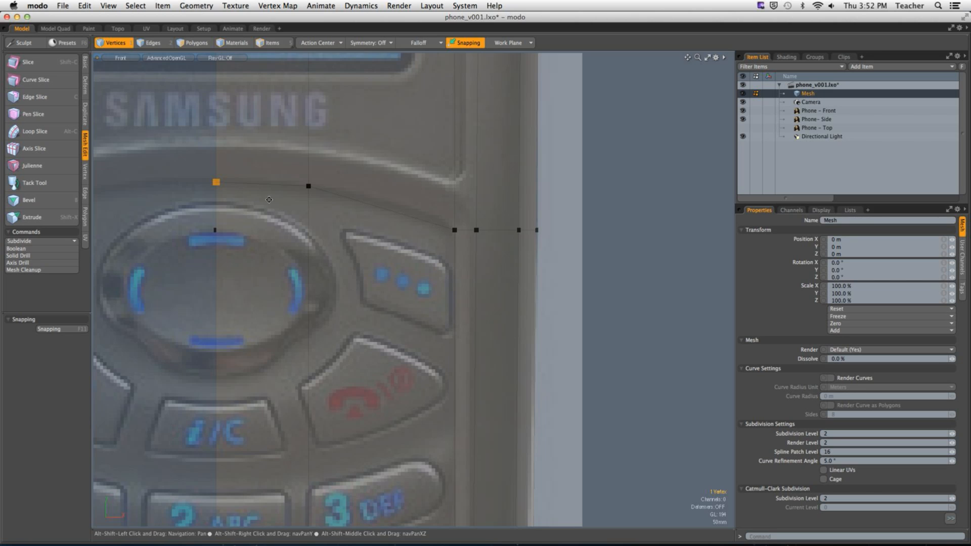
left_click_drag(320, 167, 310, 184, "alt")
key("2")
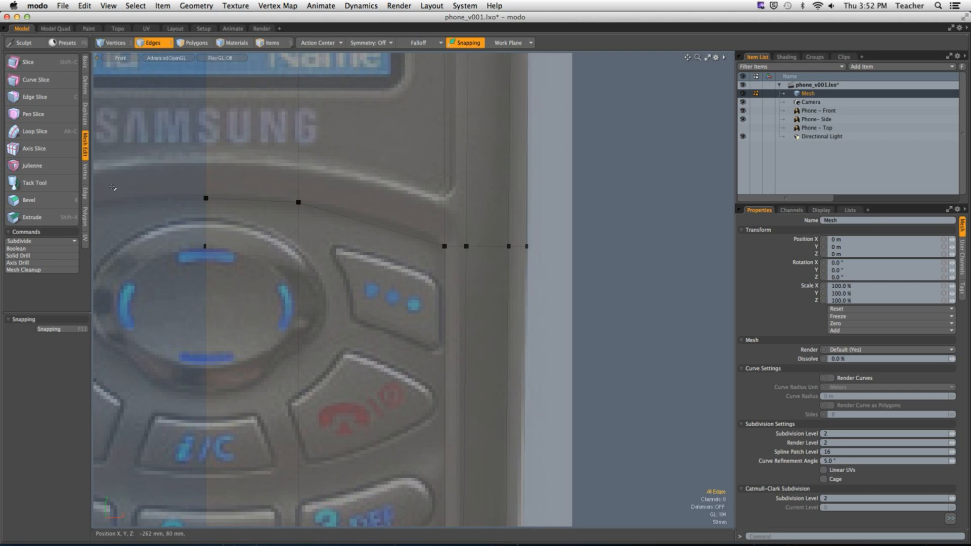
left_click(28, 62)
left_click_drag(159, 156, 640, 156)
left_click_drag(380, 160, 360, 165)
key("space")
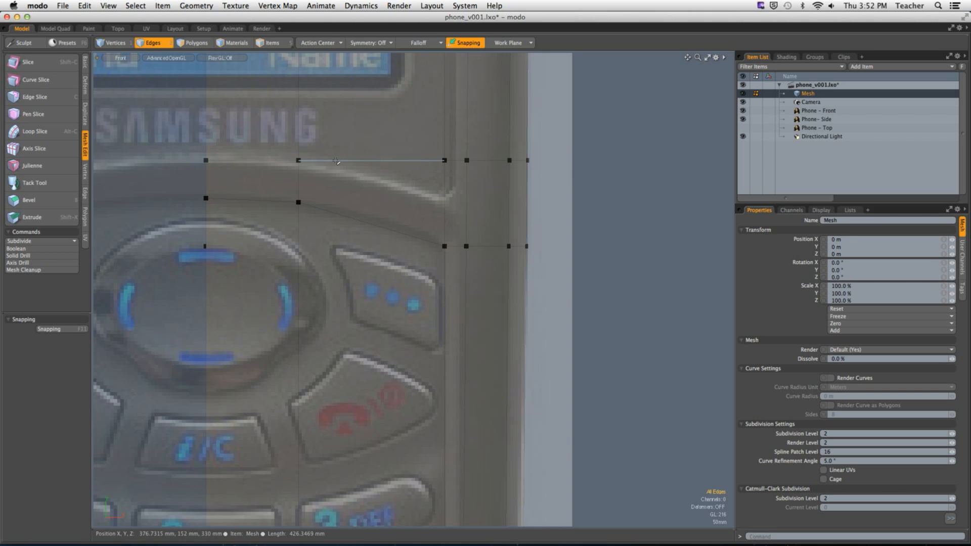
key("1")
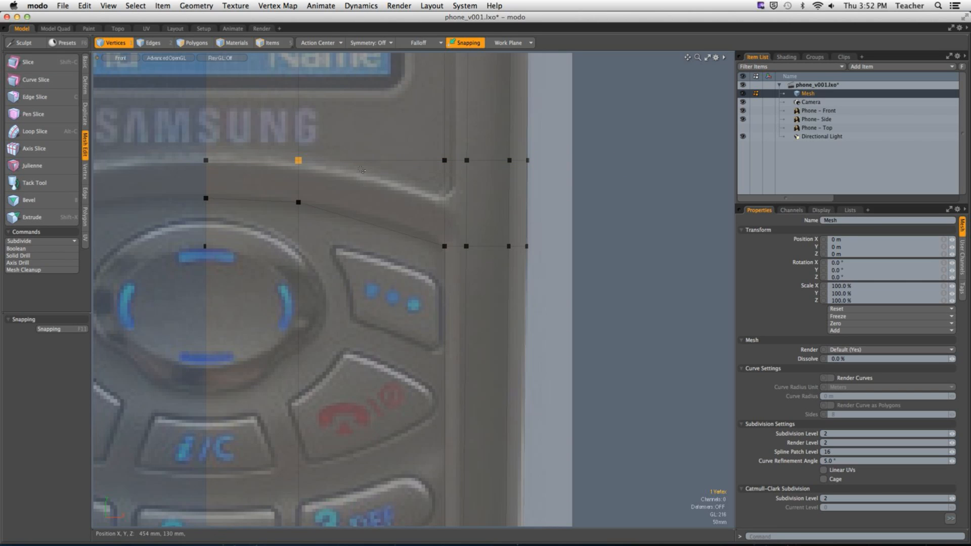
key("w")
left_click_drag(301, 124, 300, 127)
key("space")
key("super+z")
key("super+z")
key("super+z")
key("super+z")
Lower the upper edge loop, leaving out its two front edges nearest the centre, so that it follows the curved rim at the display frame's corner.
key("2")
double_click(481, 161)
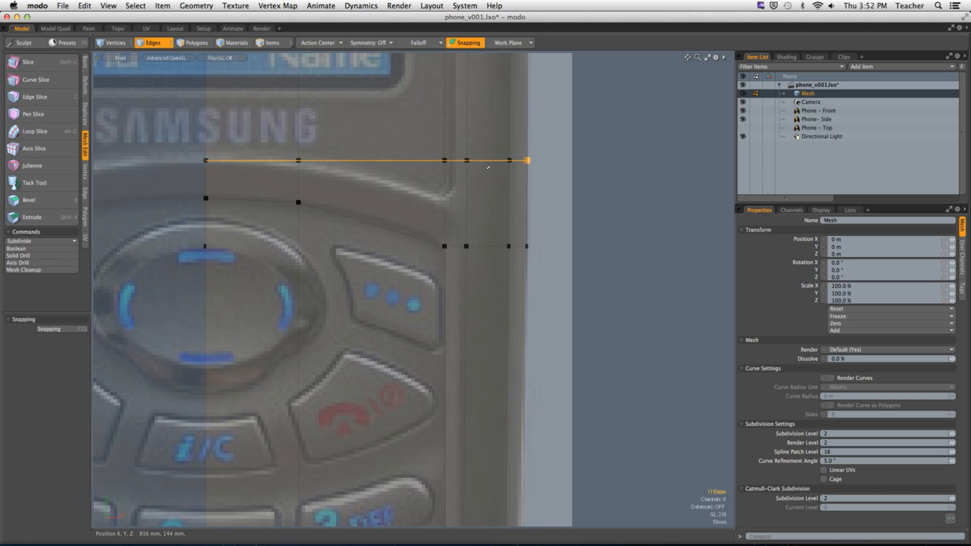
key("ctrl+space")
left_click(562, 90)
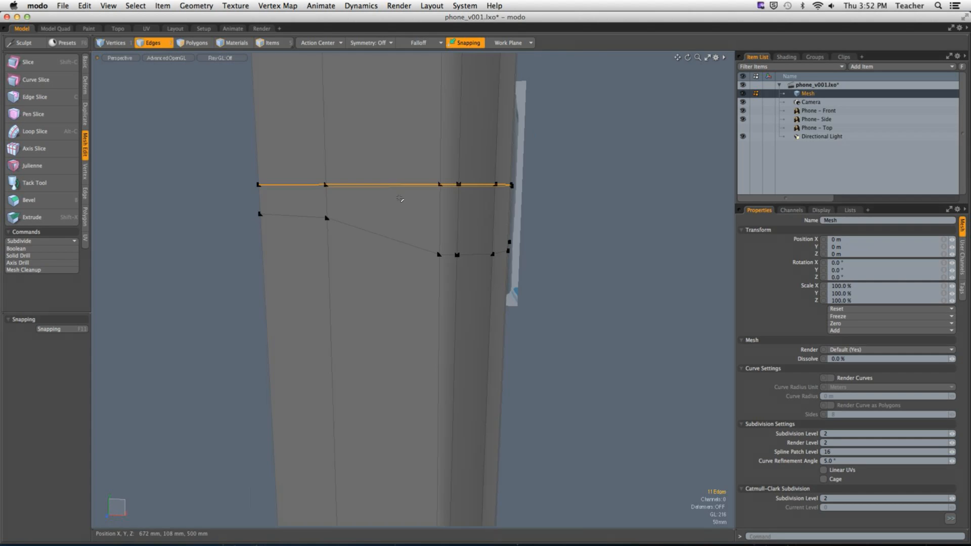
left_click(383, 185, "ctrl")
left_click_drag(443, 190, 388, 206, "alt")
key("ctrl+space")
left_click(473, 264)
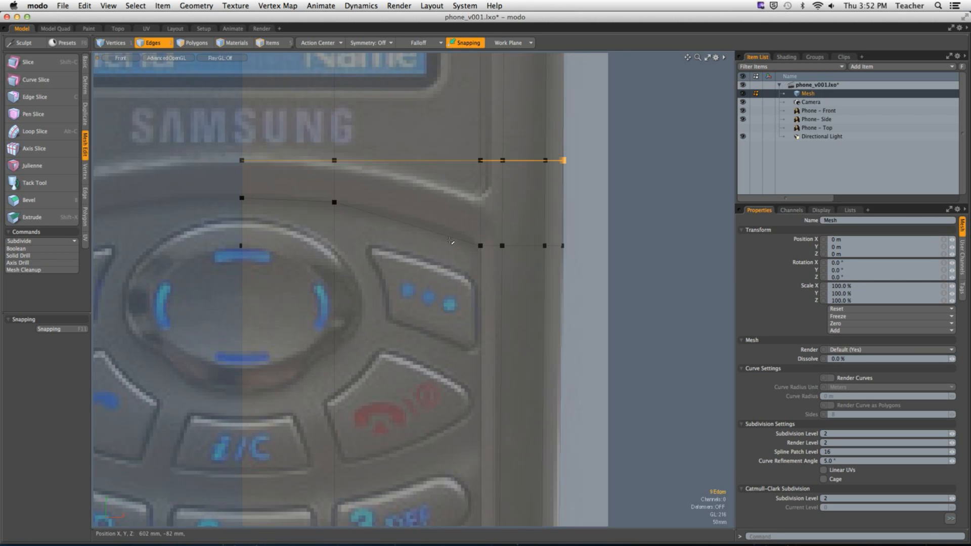
key("w")
left_click_drag(401, 96, 447, 179)
Clear the edge selection, examine both new edge loops on the body in perspective, and return to the front view.
key("ctrl+space")
left_click(439, 138)
key("q")
left_click(531, 175)
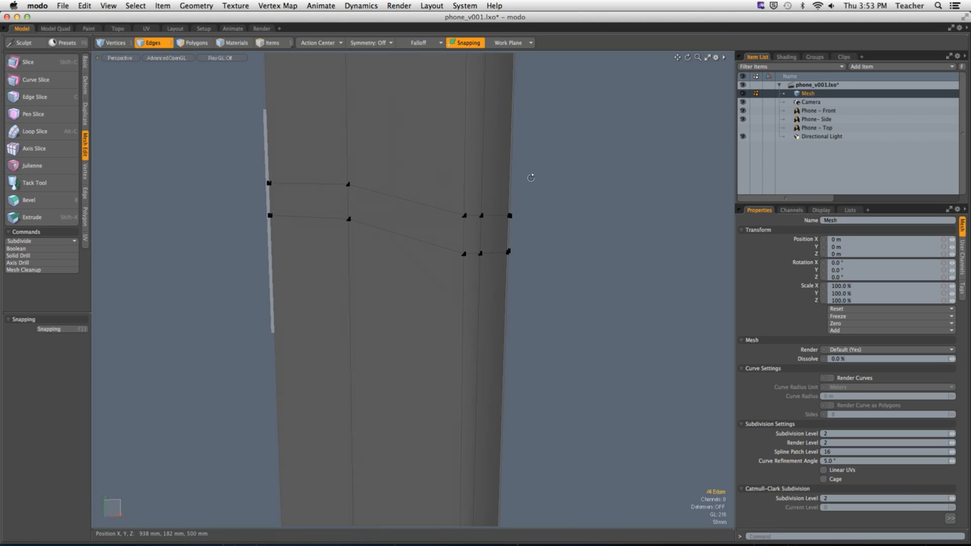
left_click_drag(420, 299, 376, 297, "ctrl+alt")
left_click_drag(440, 319, 373, 217, "alt+shift")
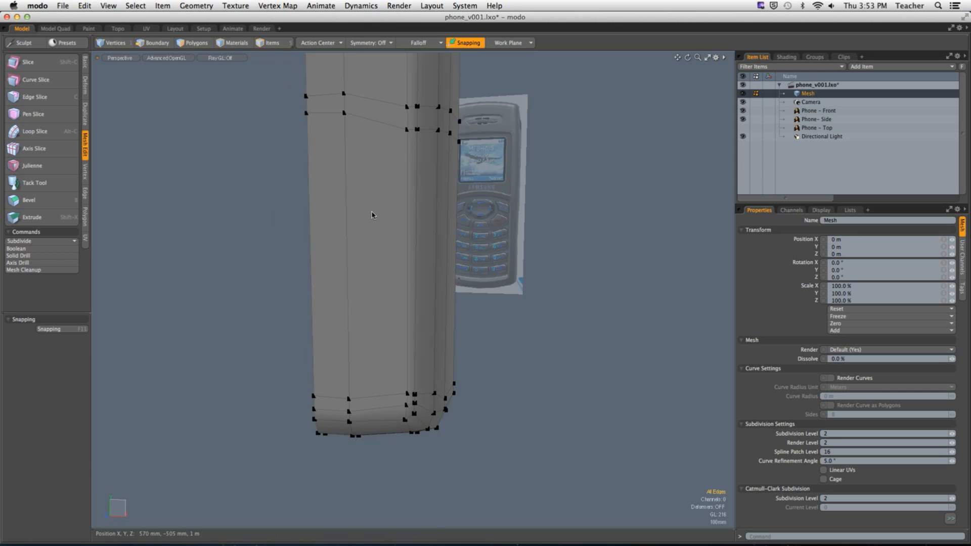
key("ctrl+space")
left_click(431, 251)
left_click_drag(272, 56, 356, 145, "alt+shift")
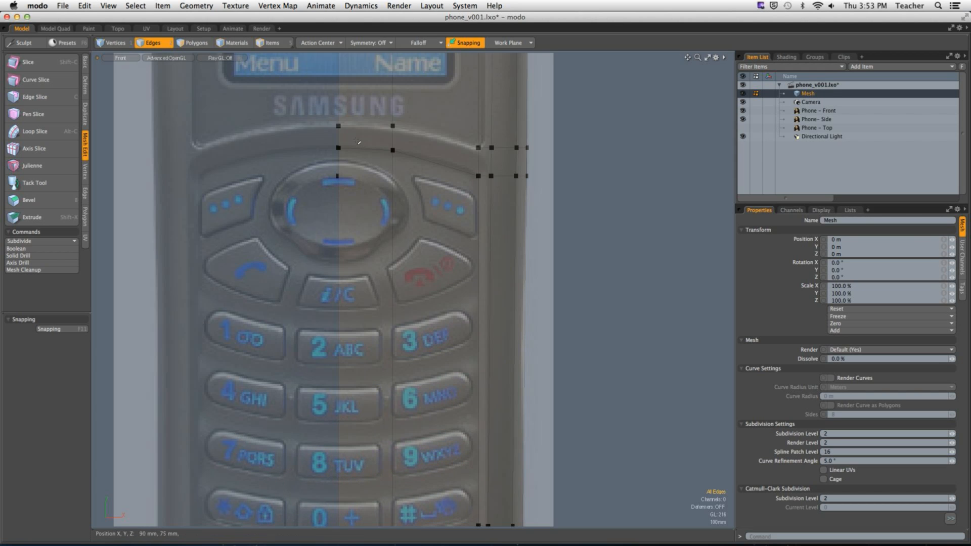
Select the polygon strip bordering the keypad area across its upper rim, down the side and along the lower lip, and clear that selection.
key("3")
left_click(360, 141)
left_click(475, 156, "shift")
left_click(484, 162, "shift")
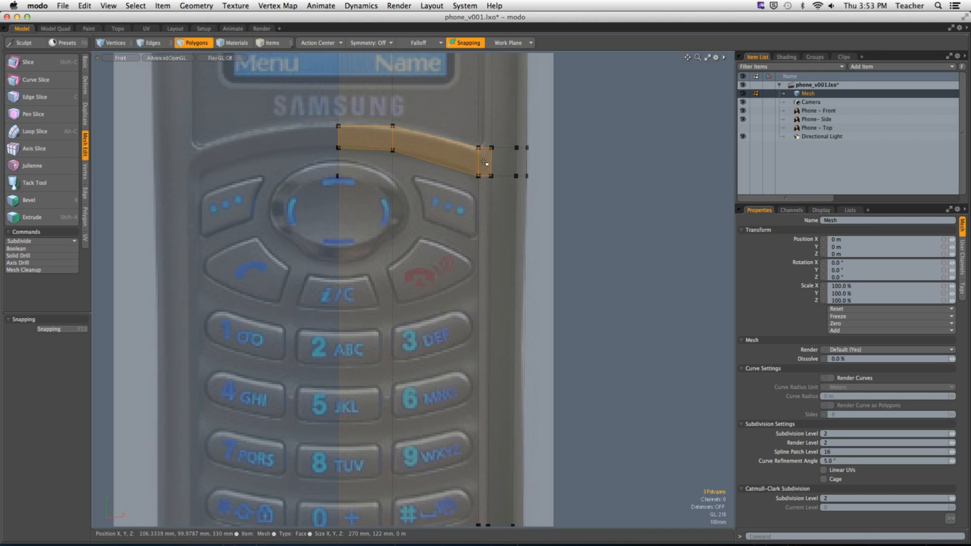
left_click(486, 205, "shift")
left_click_drag(473, 325, 447, 326, "ctrl+alt")
left_click_drag(457, 393, 441, 307, "alt+shift")
key("period")
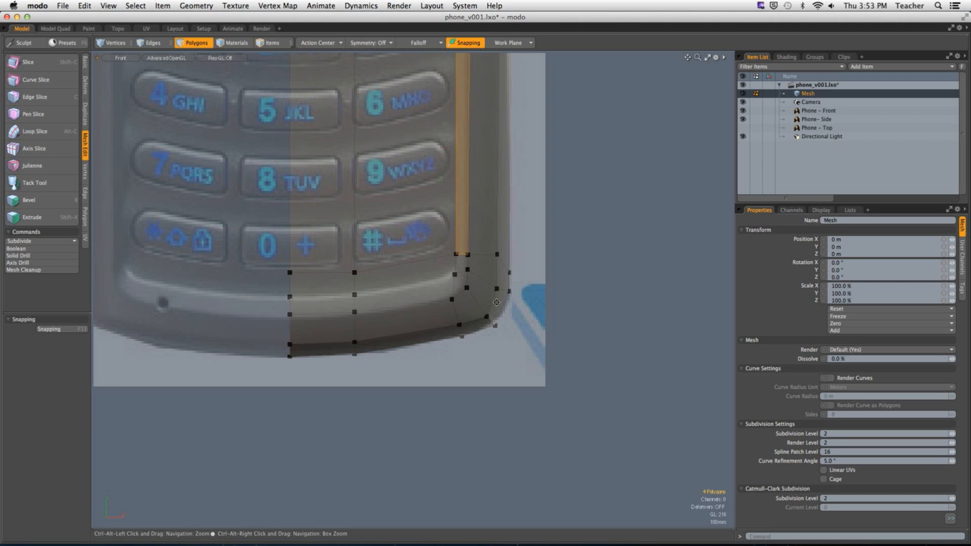
left_click_drag(462, 263, 319, 307, "shift")
key("comma")
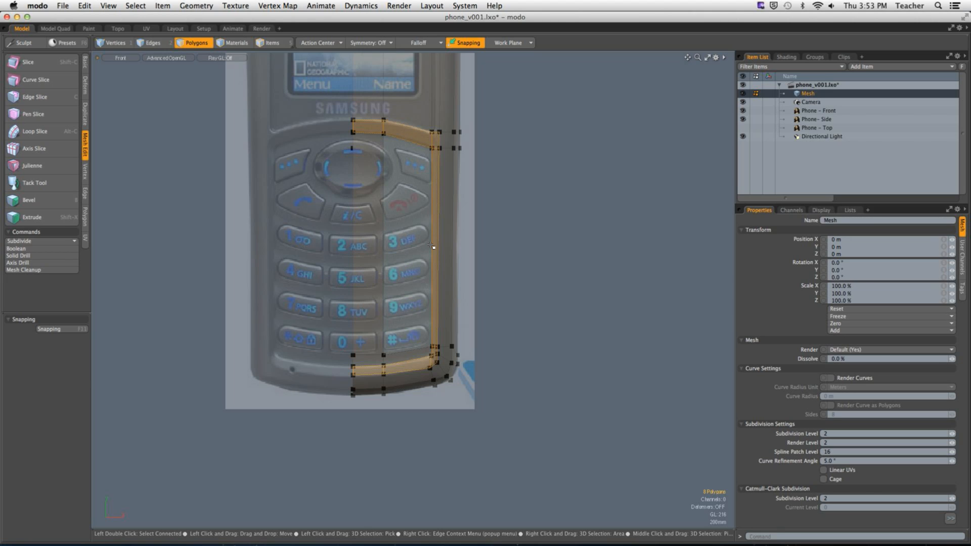
left_click(633, 245)
Select the four front polygons inside the keypad border, bevel them inward as a recess in perspective, and clear the selection.
left_click_drag(435, 169, 508, 224, "alt")
key("super+z")
left_click_drag(425, 303, 390, 227, "alt")
mouse_move(390, 226)
left_mouse_down("ctrl+alt")
mouse_move(364, 265)
mouse_move(366, 254)
mouse_move(393, 255)
mouse_move(390, 213)
left_mouse_up("ctrl+alt")
left_click(340, 449, "shift")
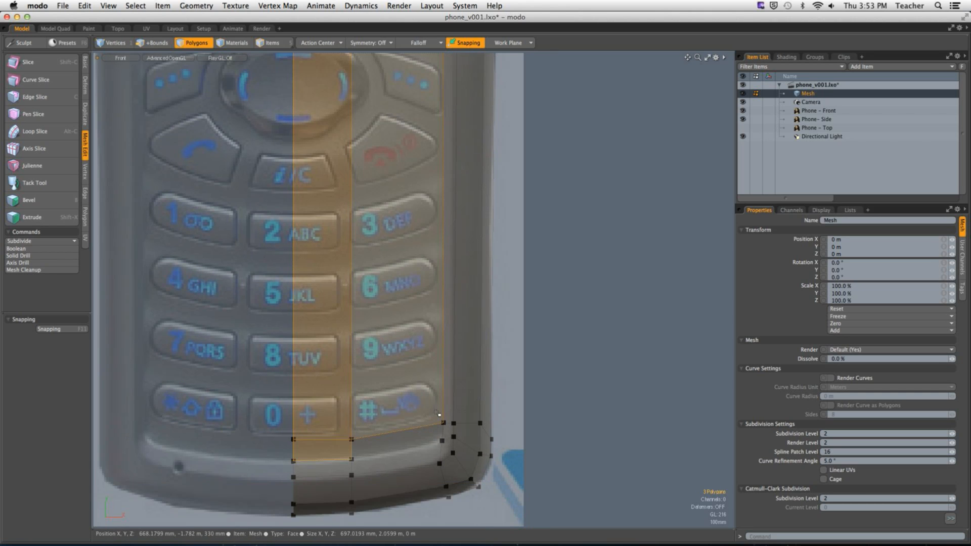
left_click(418, 434, "shift")
left_click_drag(418, 434, 356, 399, "ctrl+alt")
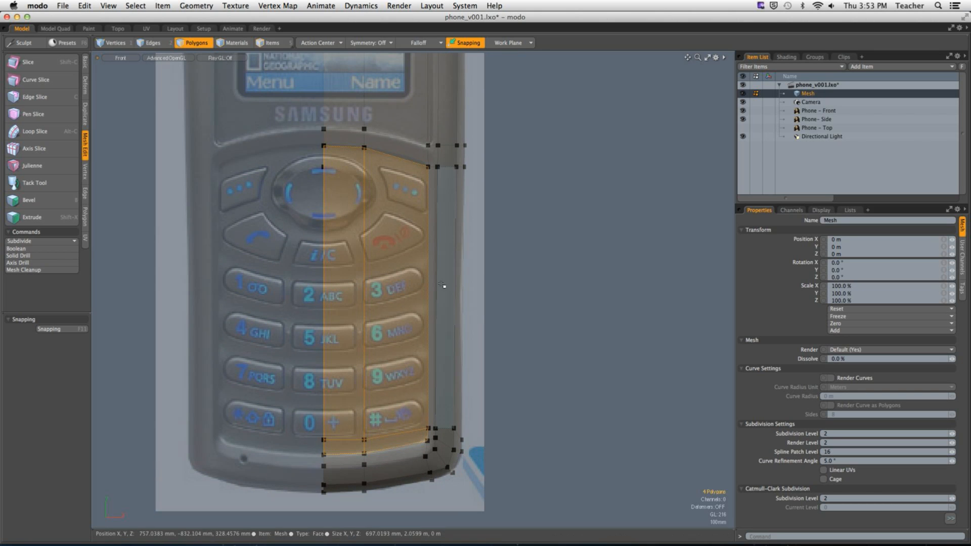
key("ctrl+space")
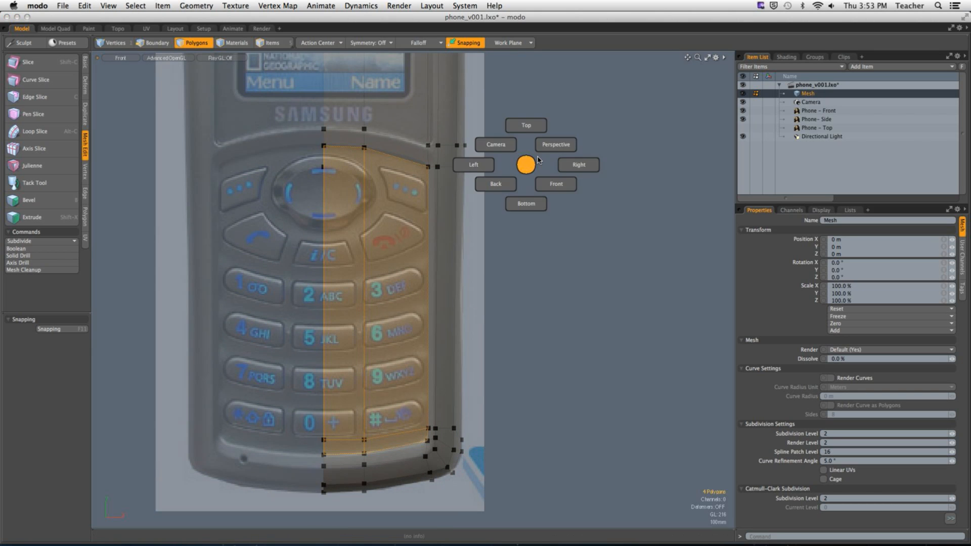
left_click(555, 144)
left_click_drag(543, 167, 474, 234, "alt")
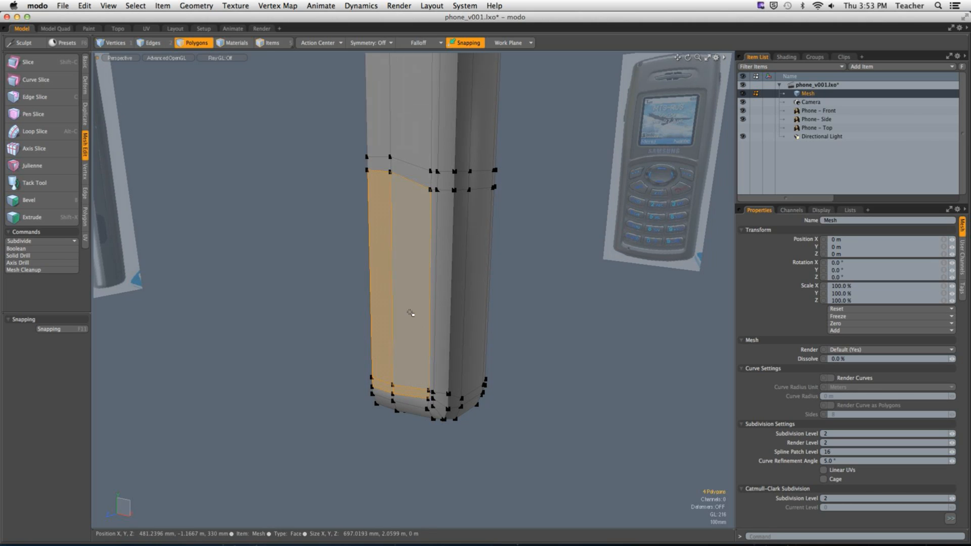
key("b")
left_click_drag(355, 309, 296, 297)
scroll(365, 305, "up", 3)
key("q")
left_click(524, 310)
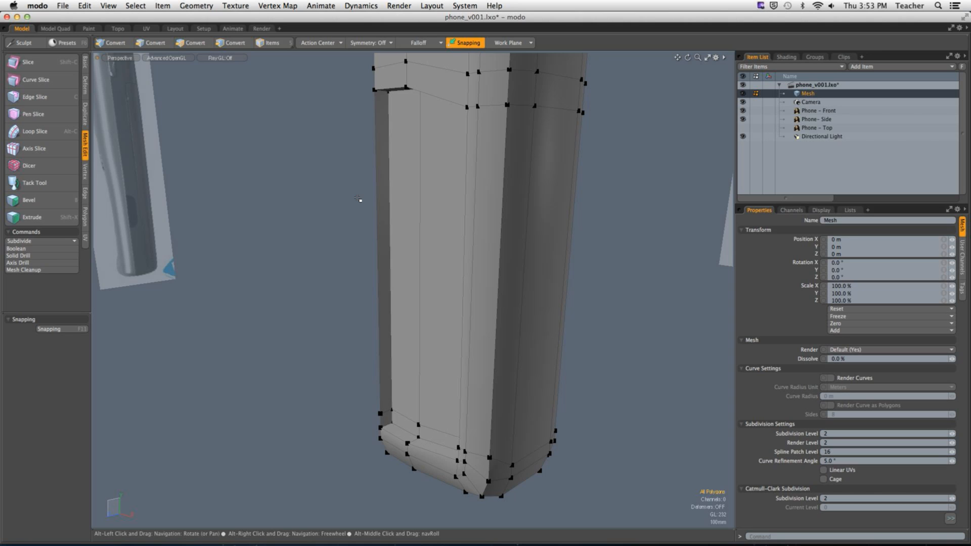
Delete the narrow wall polygon of the keypad recess that runs along the body's centre line.
left_click(386, 201)
left_click_drag(386, 201, 369, 234, "alt")
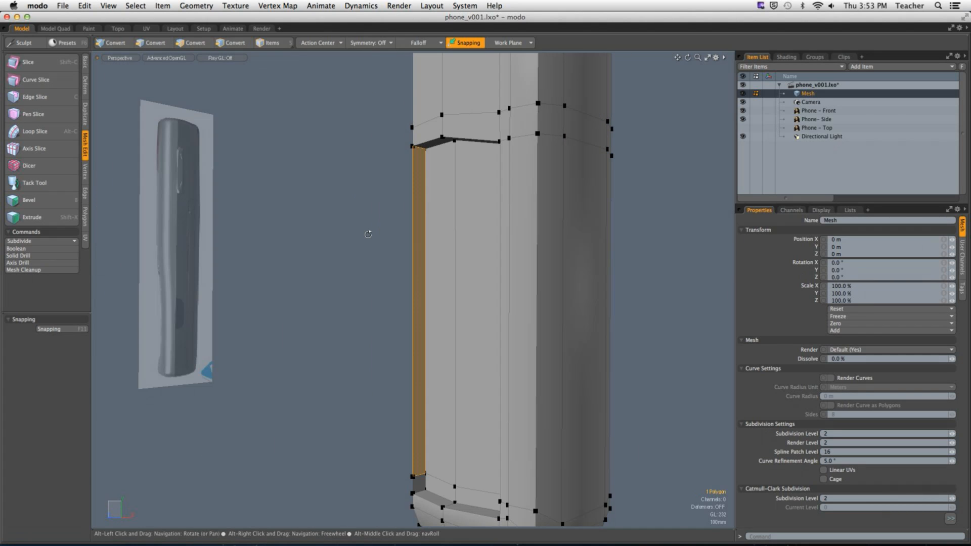
key("Delete")
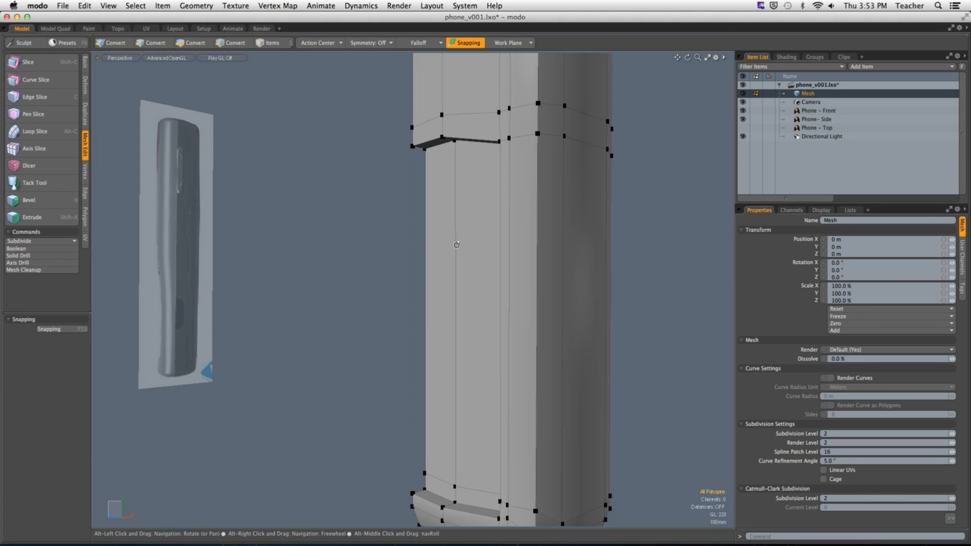
Select the four lip polygons below the keypad recess from the front, examine them in perspective, and clear the selection.
left_click_drag(457, 244, 468, 416, "alt")
key("ctrl+space")
left_click(529, 440)
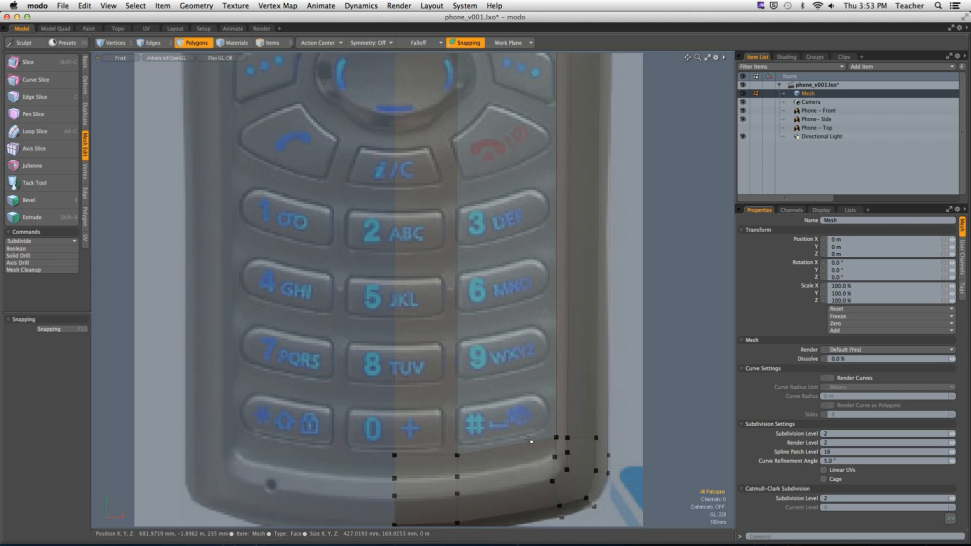
left_click_drag(529, 440, 522, 347, "alt+shift")
mouse_move(425, 379)
left_mouse_down()
mouse_move(496, 350)
mouse_move(441, 355)
mouse_move(506, 371)
left_mouse_up()
mouse_move(416, 435)
left_mouse_down()
mouse_move(483, 425)
mouse_move(543, 394)
mouse_move(420, 404)
left_mouse_up()
key("ctrl+space")
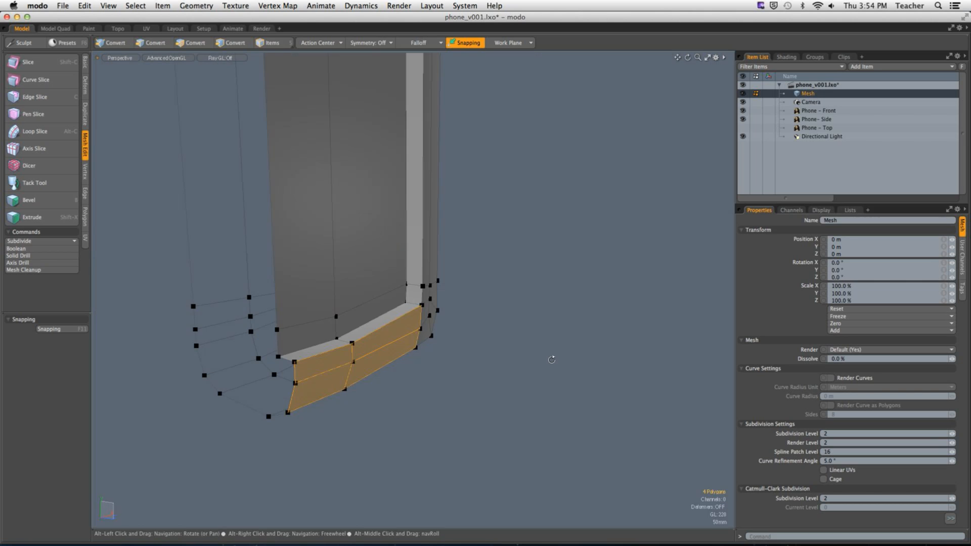
left_click_drag(552, 357, 525, 359, "alt")
left_click(525, 359)
scroll(356, 353, "up", 2)
left_click_drag(356, 353, 296, 329, "alt")
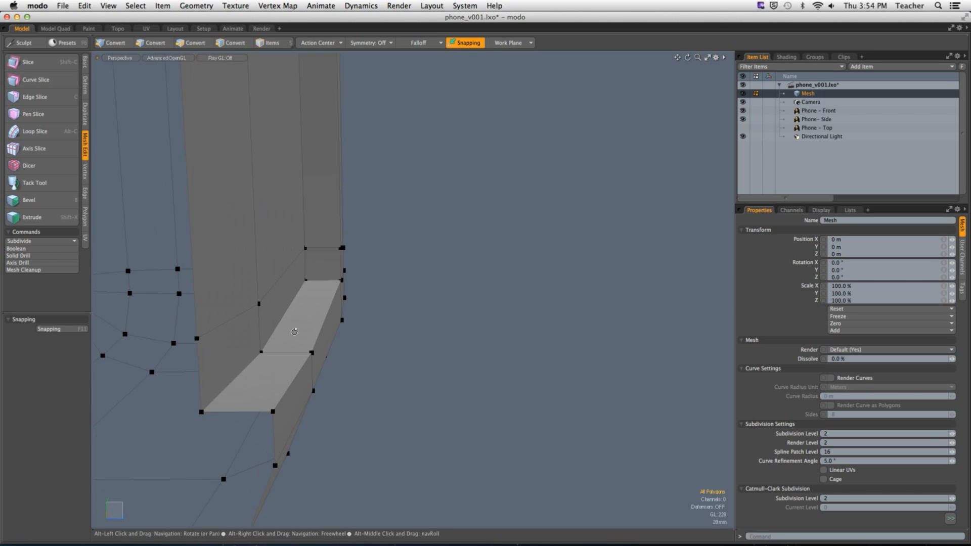
Select the two front edges across the middle of the lower lip in the front view and lower them slightly.
key("2")
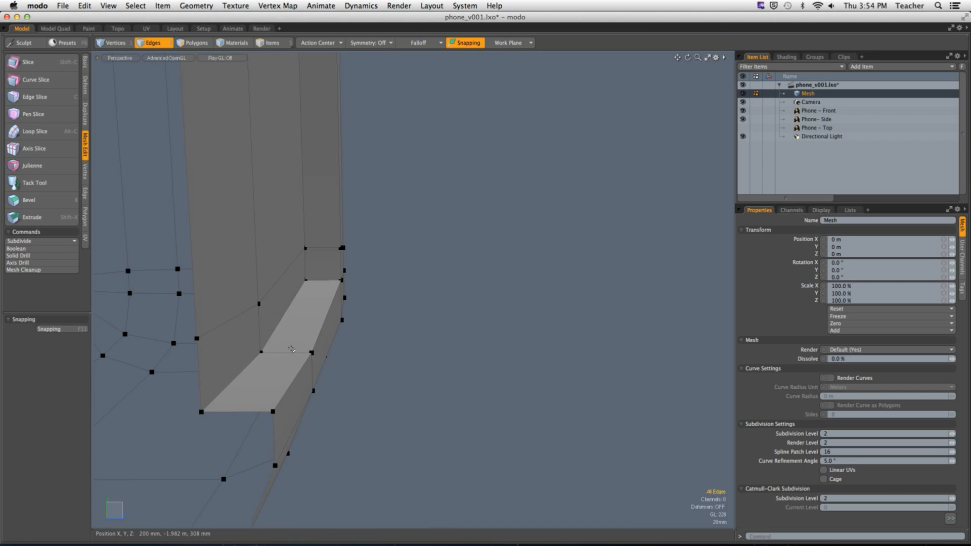
left_click(273, 336)
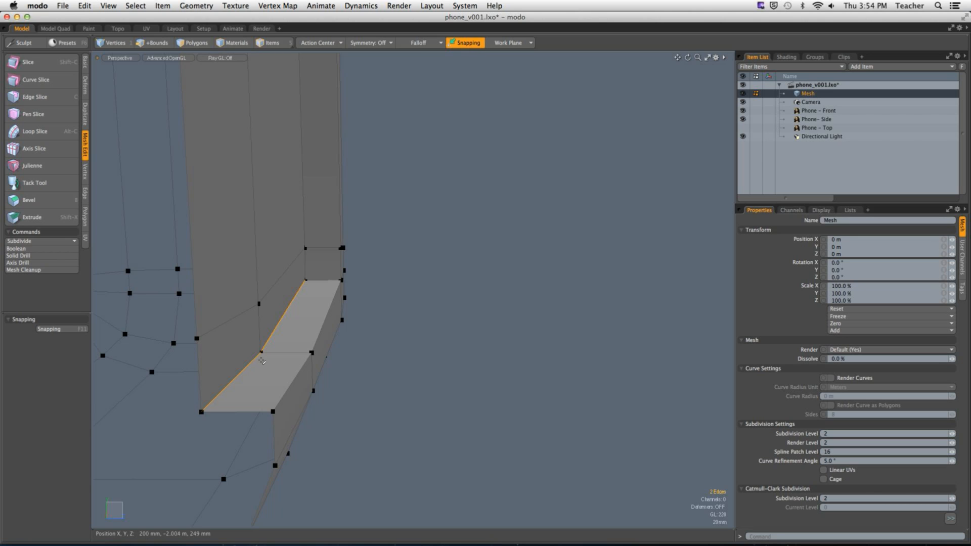
key("ctrl+space")
key("ctrl+space")
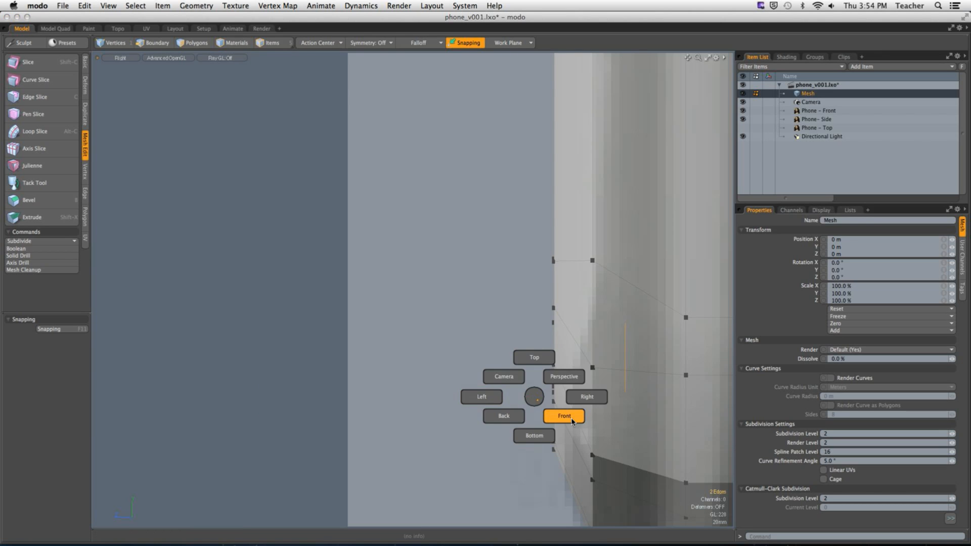
left_click(571, 422)
left_click_drag(531, 390, 427, 350, "ctrl+alt")
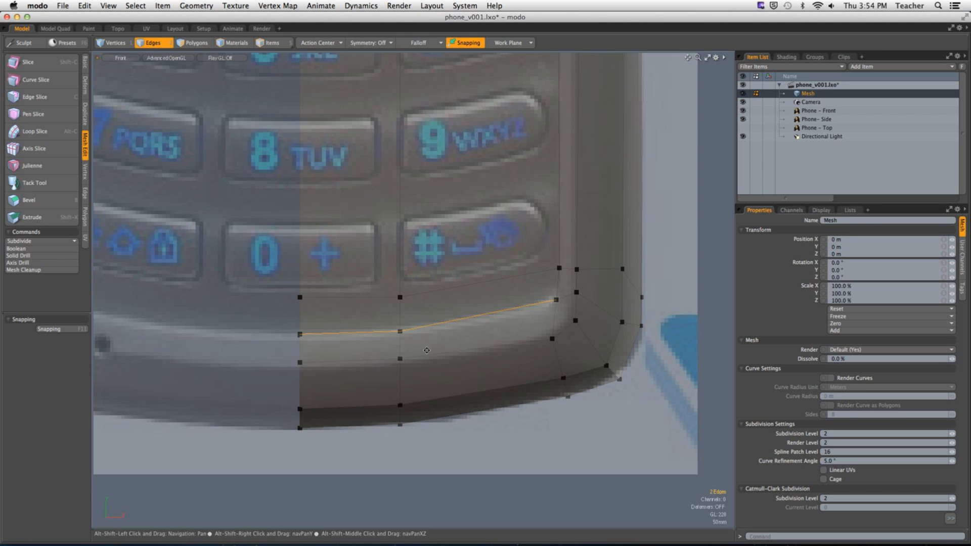
left_click(424, 355)
left_click(368, 360, "shift")
key("w")
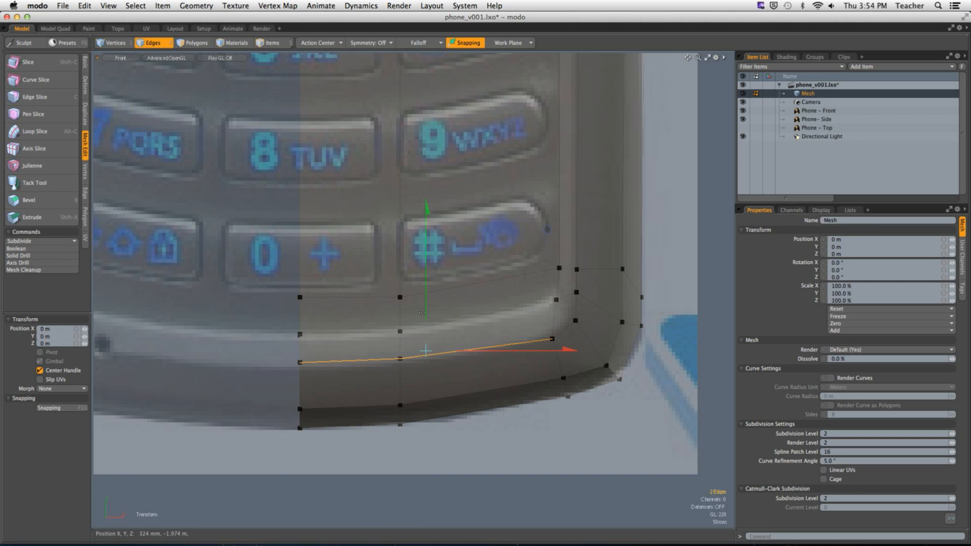
left_click_drag(422, 313, 423, 321)
Clear the edge selection, preview the whole body with subdivision smoothing in perspective, and return to the unsmoothed mesh.
key("ctrl+space")
left_click(474, 254)
left_click_drag(516, 314, 534, 323, "alt")
key("Escape")
key("Tab")
key("a")
key("Tab")
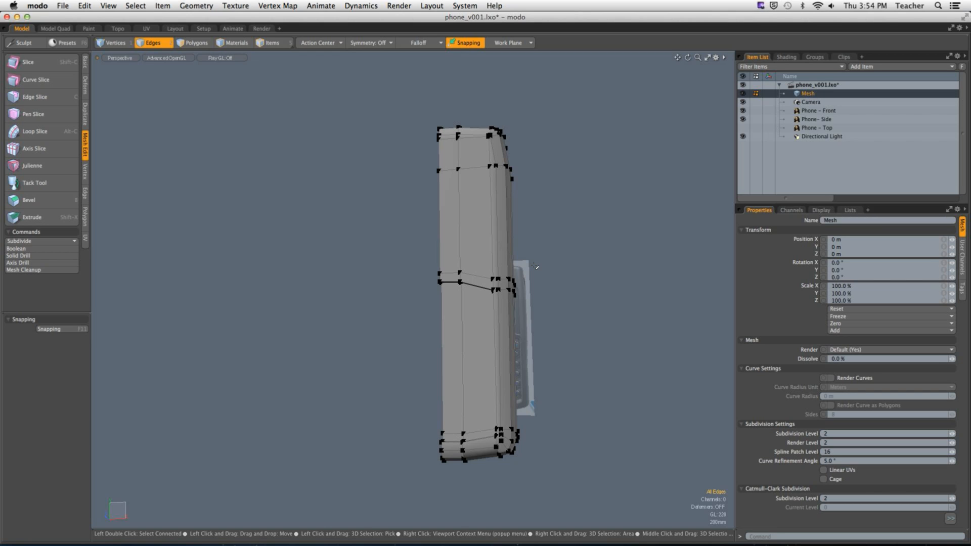
Compare the body's side profile with the Phone - Side reference, hiding the mesh meanwhile, and show the mesh again in perspective.
key("ctrl+space")
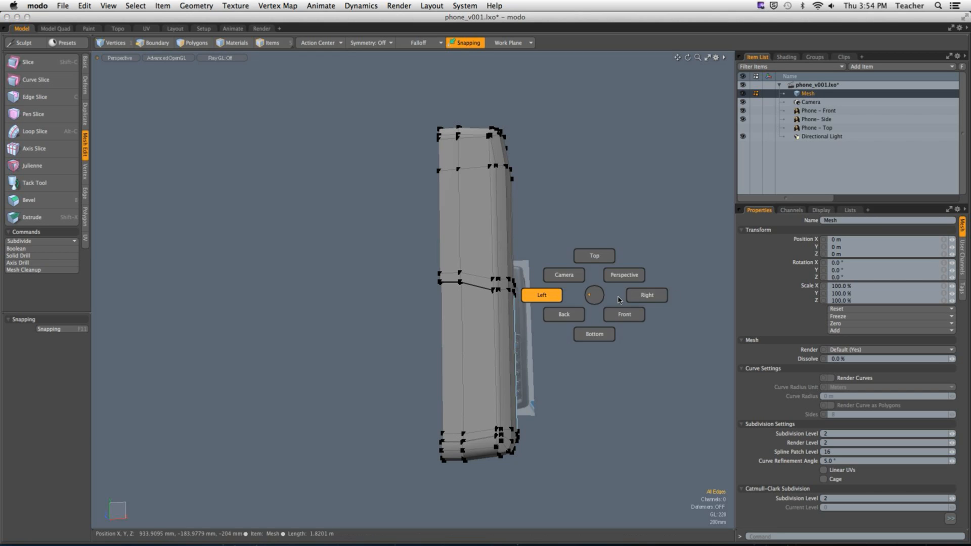
left_click(531, 304)
scroll(455, 323, "up", 3)
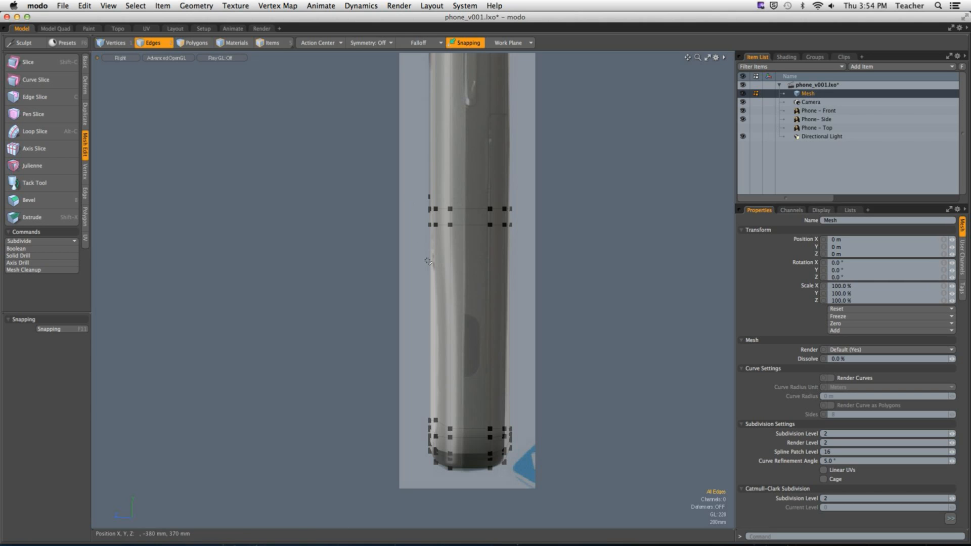
key("3")
key("2")
scroll(428, 258, "up", 1)
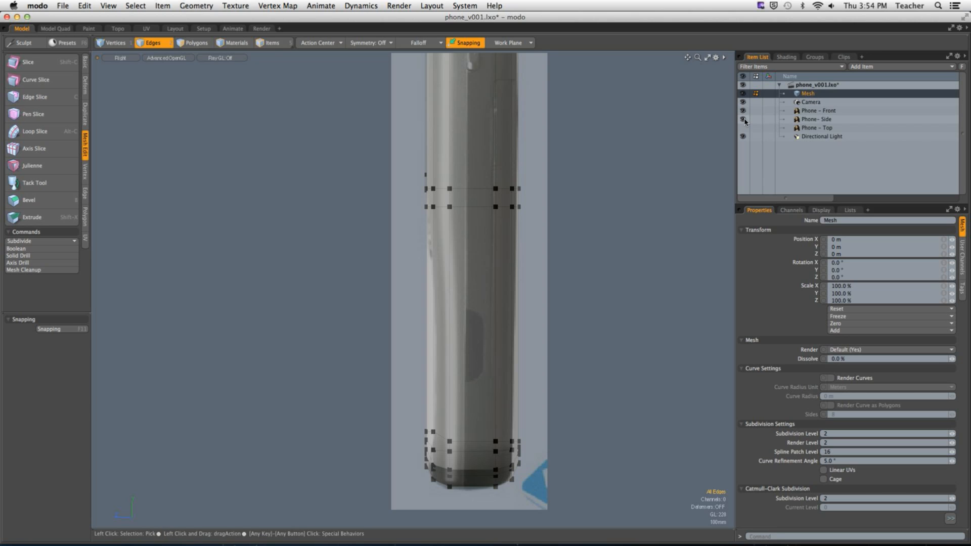
left_click(743, 93)
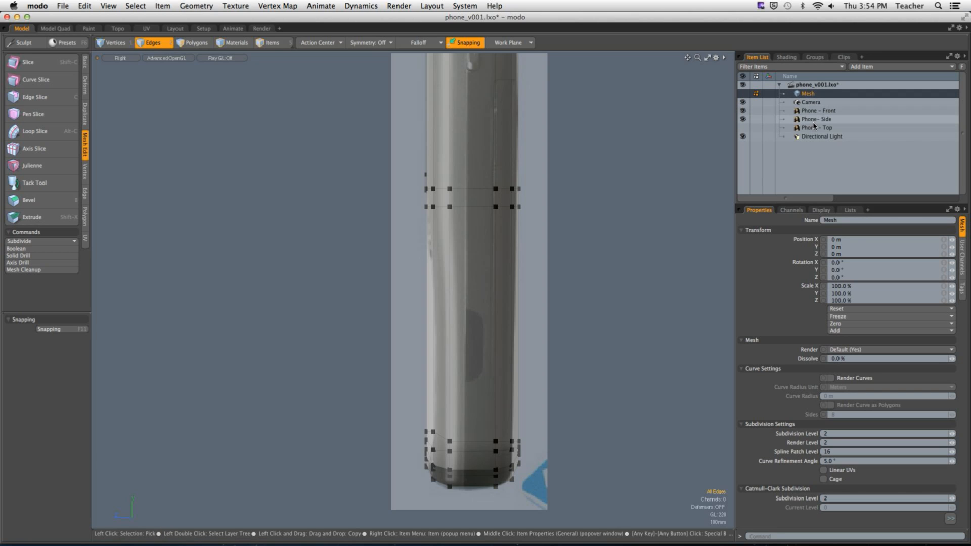
left_click(813, 120)
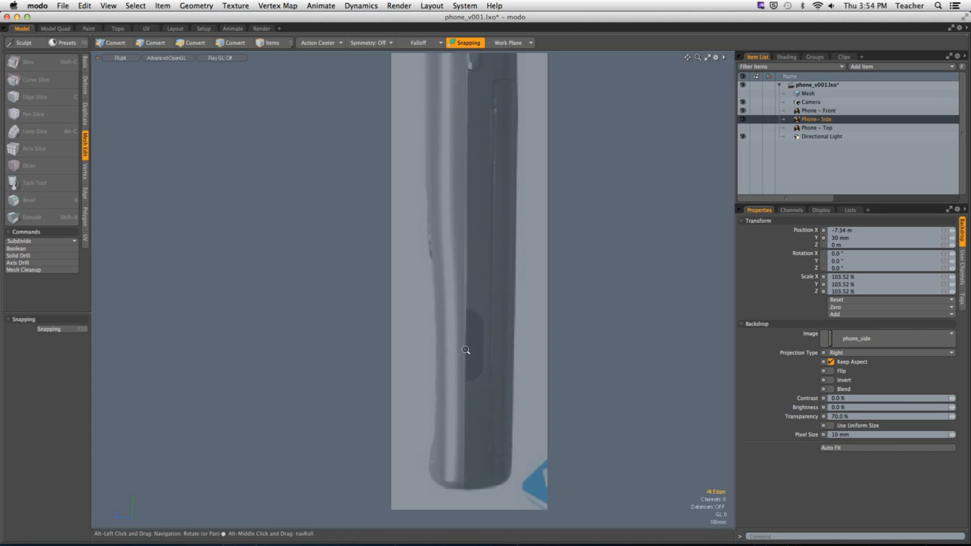
scroll(436, 276, "down", 2)
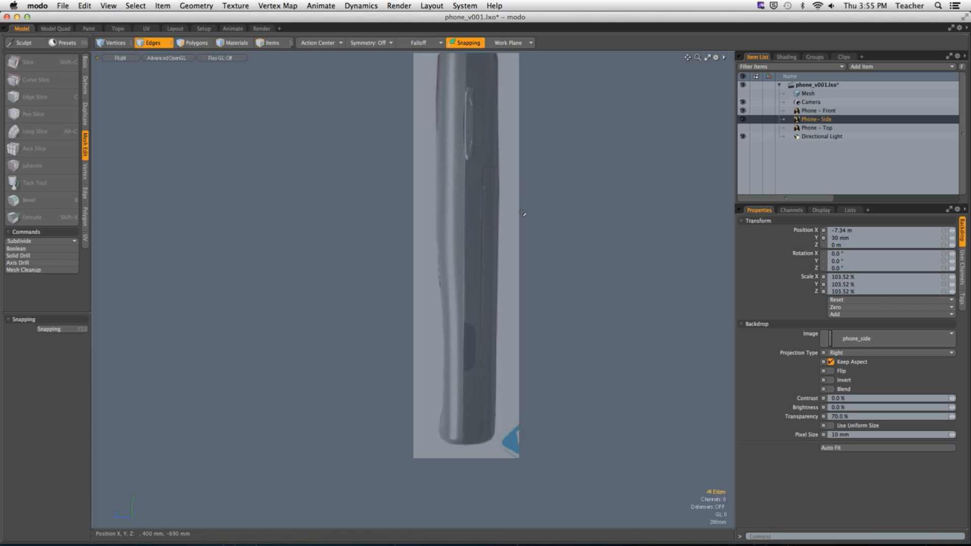
scroll(493, 323, "down", 1)
left_click_drag(489, 260, 498, 341, "alt+shift")
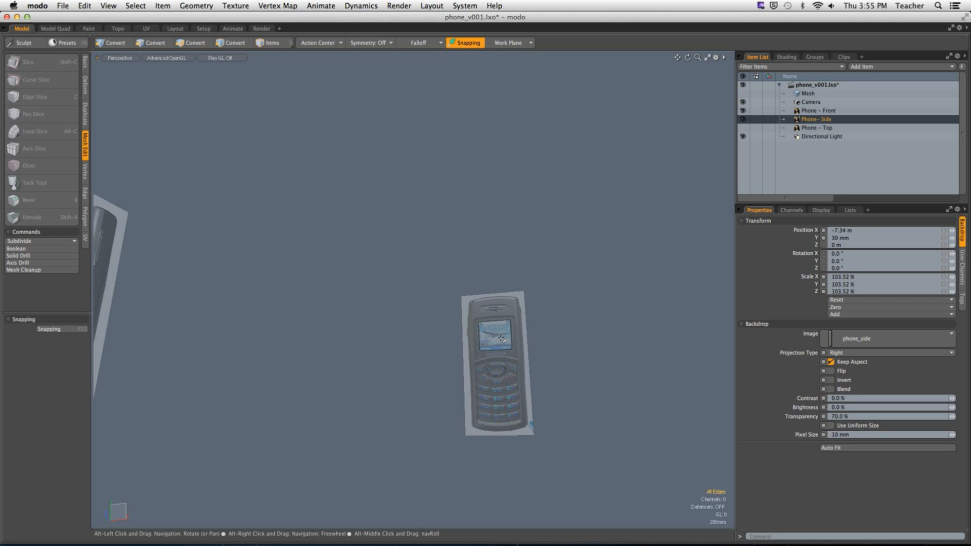
left_click(743, 93)
left_click_drag(491, 301, 435, 229, "alt+shift")
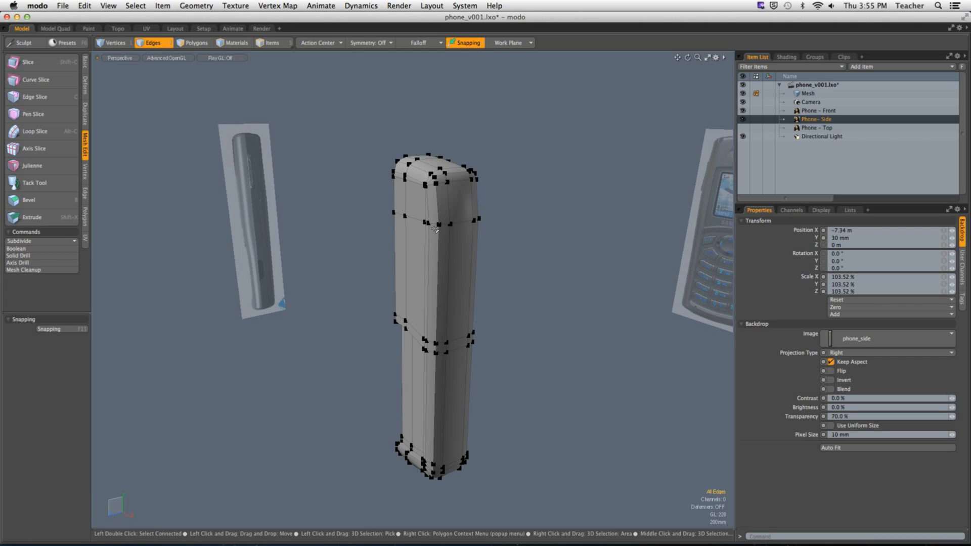
left_click_drag(435, 229, 387, 215, "alt")
Select the front polygons around the display, check their extent against the front reference, and clear the selection.
key("3")
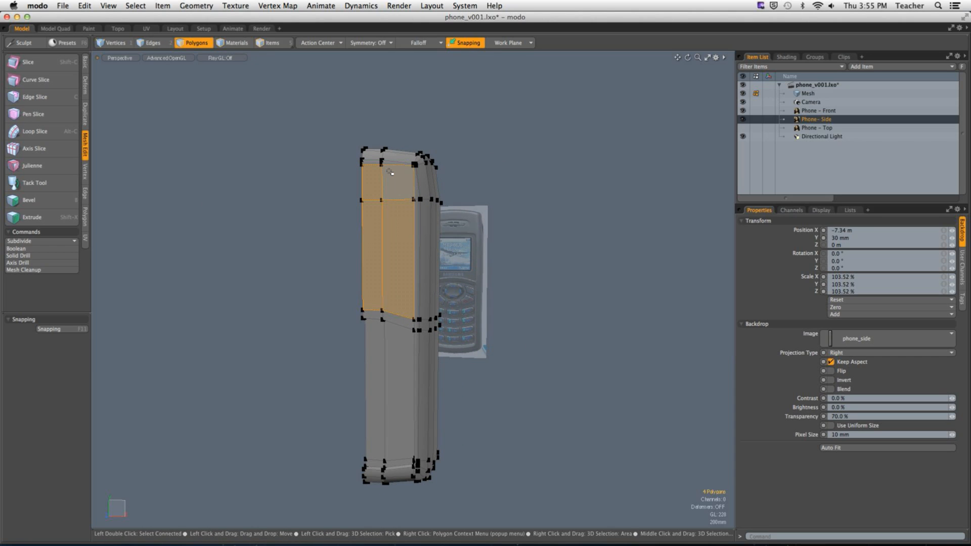
key("ctrl+space")
left_click(587, 273)
left_click_drag(445, 223, 532, 222, "alt+shift")
left_click(586, 228)
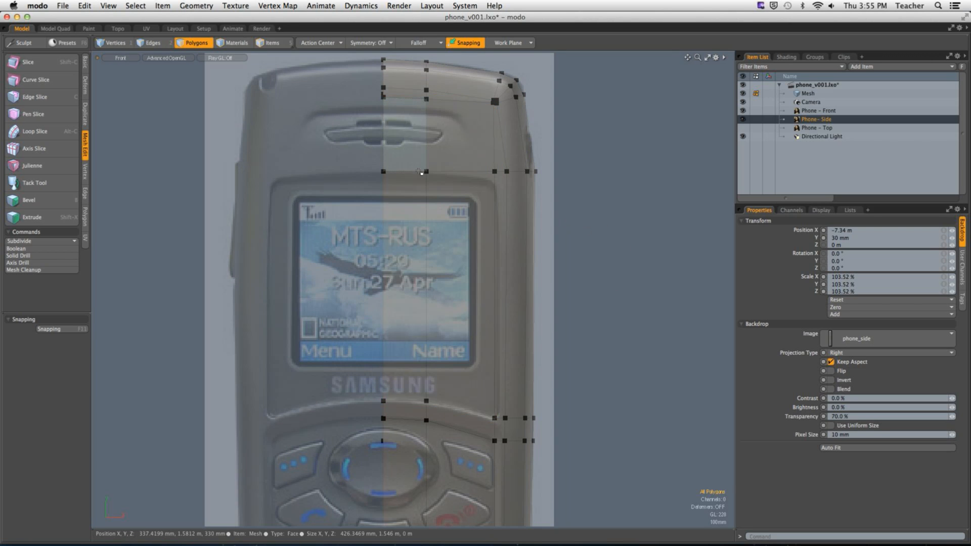
left_click_drag(399, 202, 460, 212)
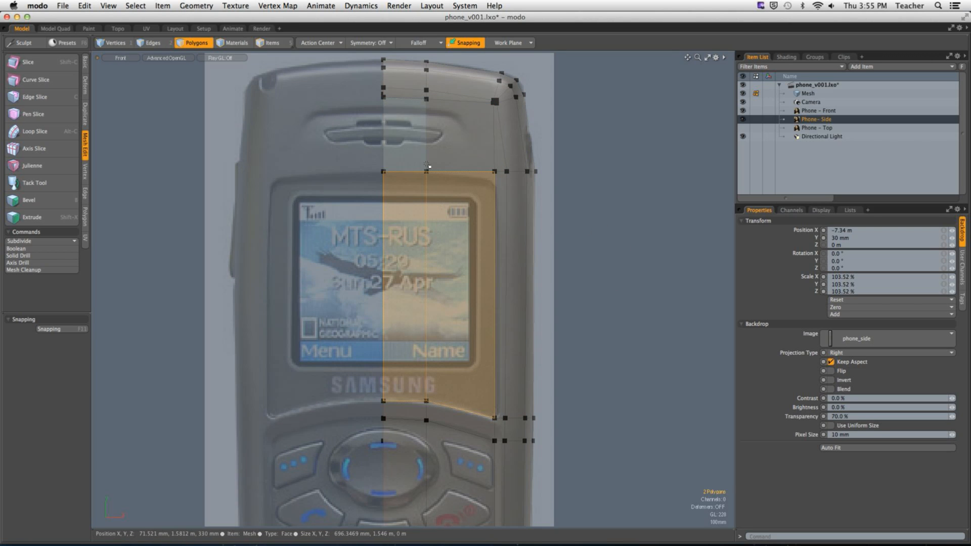
left_click(590, 217)
left_click_drag(464, 202, 493, 201, "ctrl+alt")
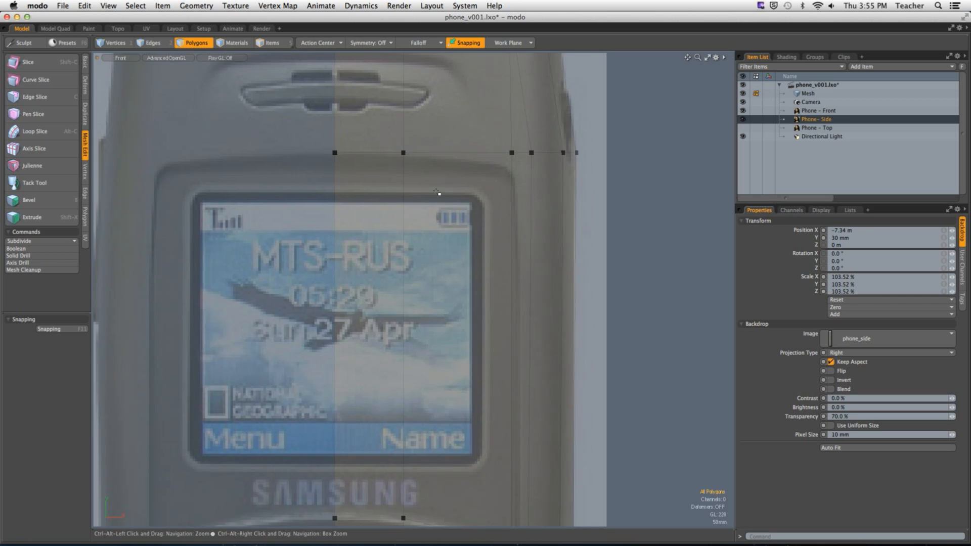
Lower the display area's upper outer corner vertex and, slightly, the vertex beside it so the upper edge follows the curved frame.
key("2")
left_click(455, 153)
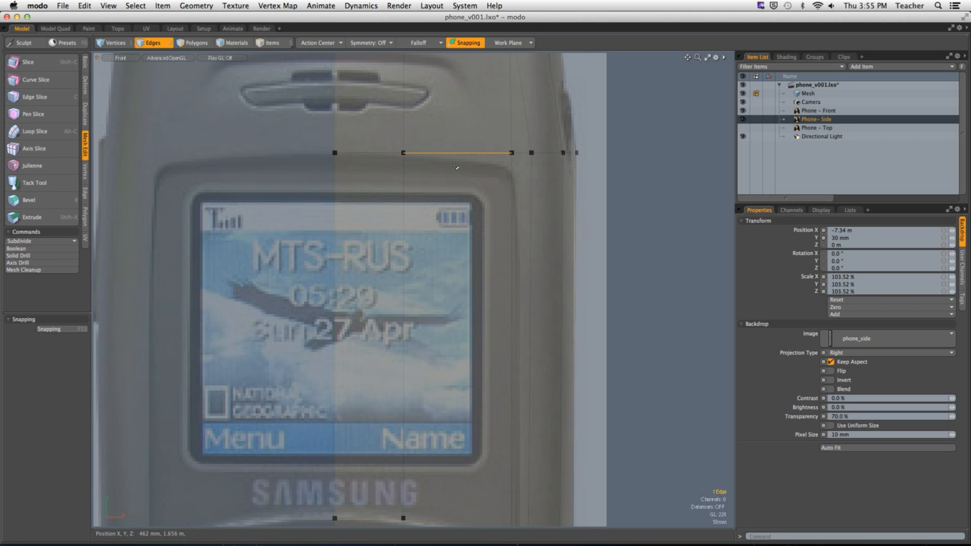
key("1")
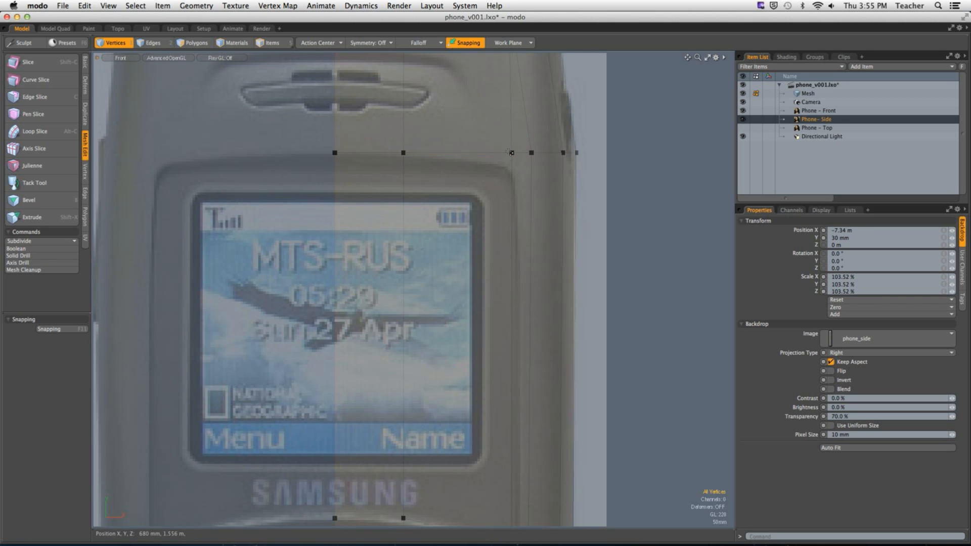
left_click(508, 164)
key("w")
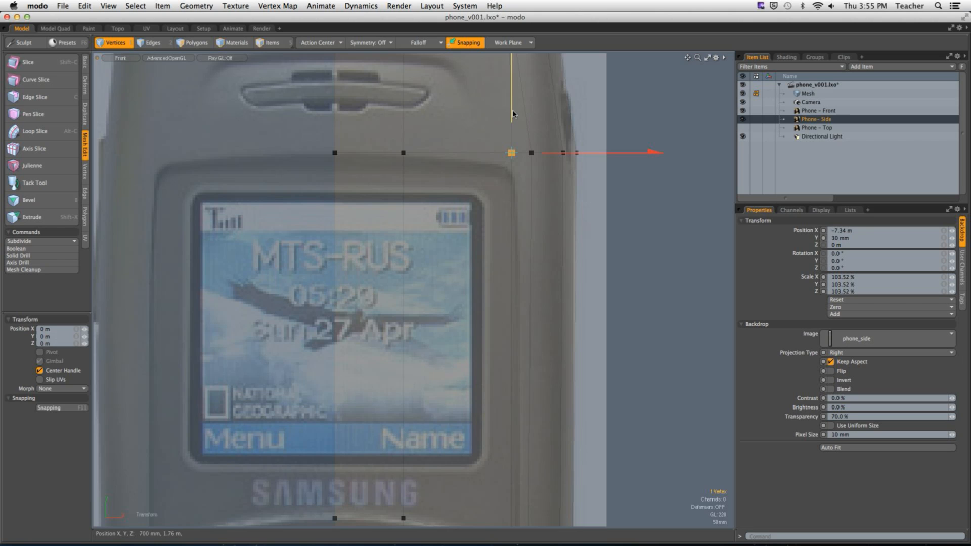
left_click_drag(513, 114, 514, 127)
key("space")
left_click(404, 154)
key("w")
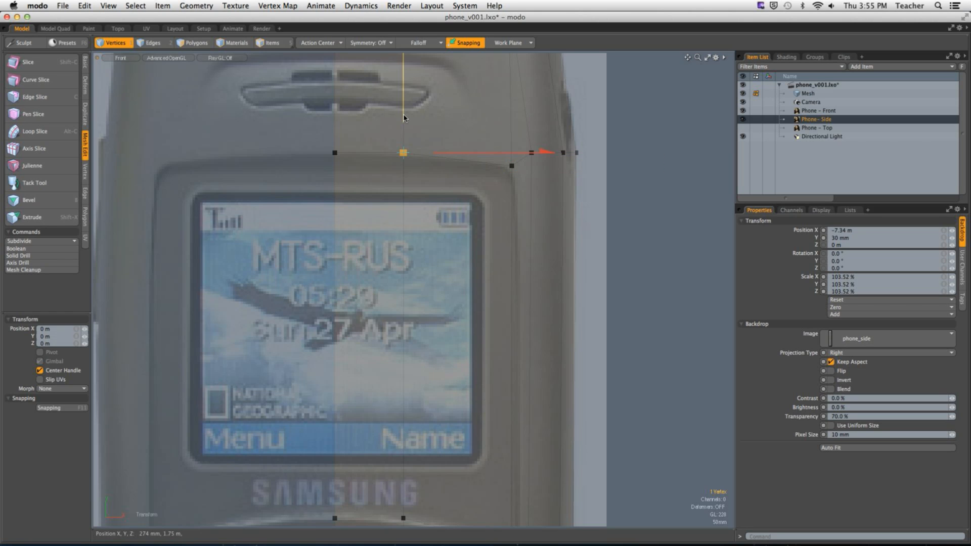
left_click_drag(405, 114, 404, 116)
key("space")
left_click(490, 281)
Move the display area's lower outer corner vertex 20 mm outward in X onto the frame's corner.
scroll(490, 281, "down", 3)
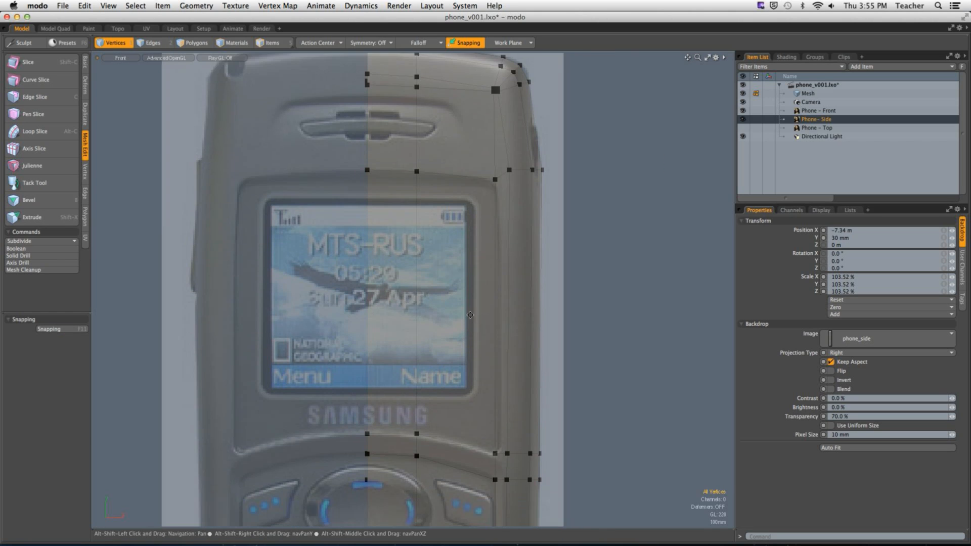
scroll(488, 442, "up", 5)
left_click(491, 442)
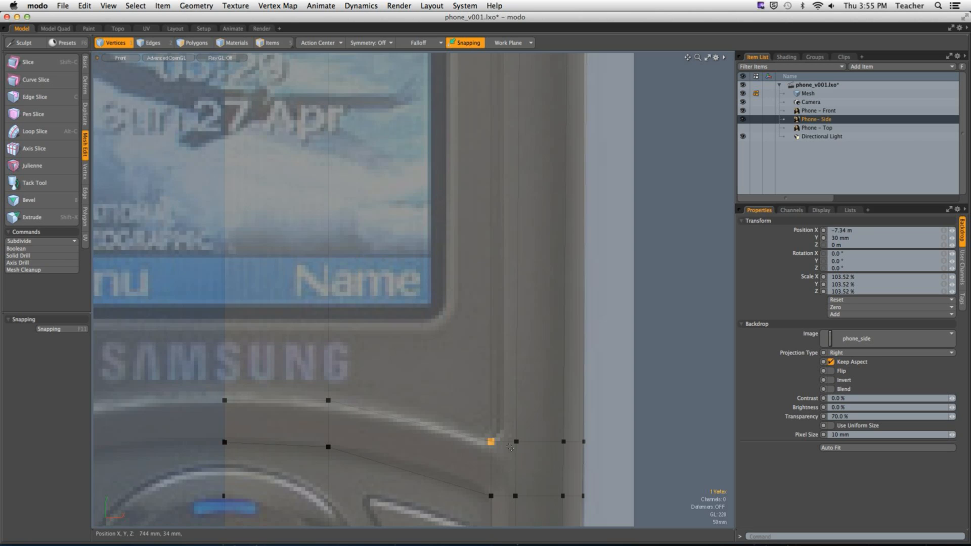
key("w")
left_click_drag(532, 441, 539, 441)
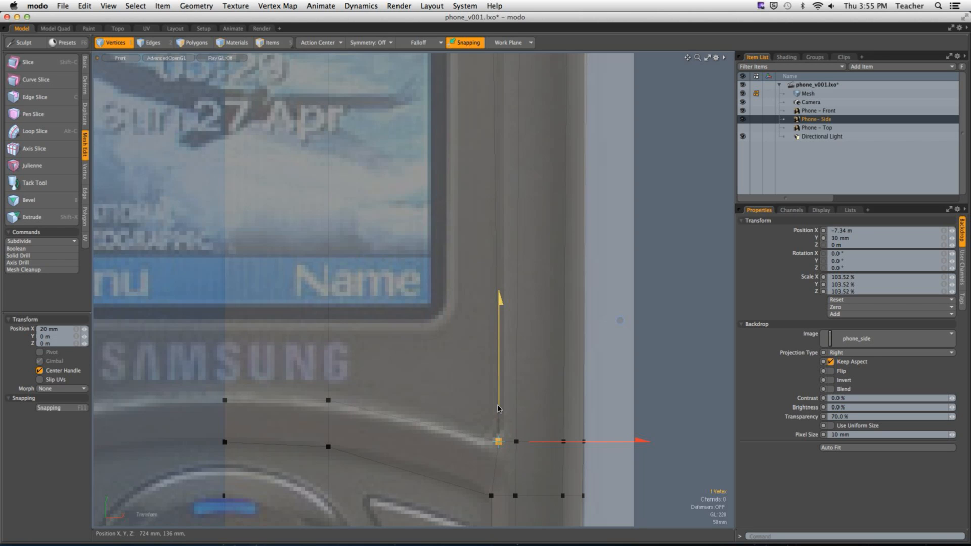
key("space")
left_click_drag(537, 399, 447, 298, "ctrl+alt")
Bevel the two display polygons inward as a recess in perspective, and delete the recess's wall polygon along the centre line.
key("space")
key("space")
left_click_drag(514, 302, 435, 314, "alt+shift")
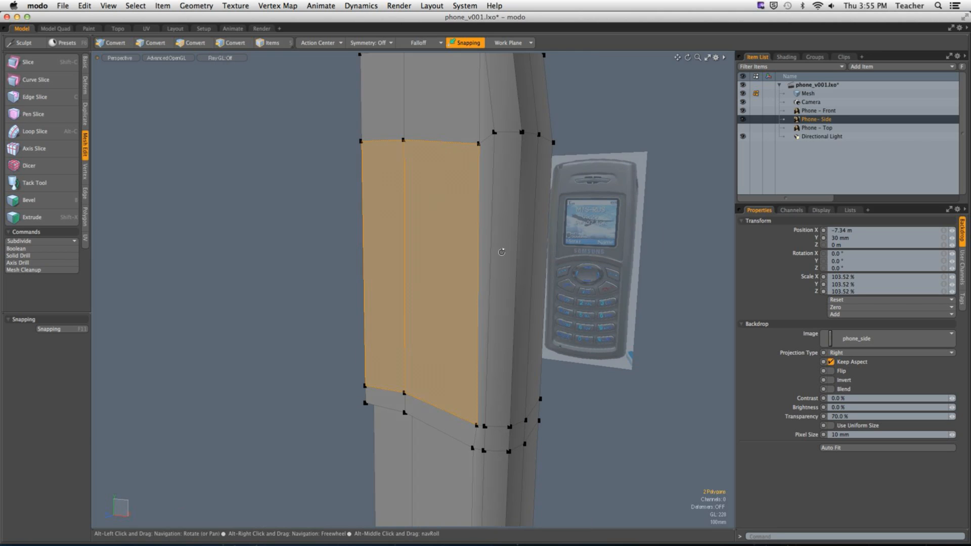
key("b")
left_click(427, 306)
left_click_drag(345, 307, 328, 228)
key("q")
left_click(369, 295)
left_click(328, 227)
Examine the display and keypad recesses with subdivision smoothing, clear the polygon selection, and inspect the unsmoothed recess corners.
left_click_drag(375, 316, 450, 249, "alt")
left_click_drag(450, 249, 398, 262, "ctrl+alt")
key("Tab")
mouse_move(362, 135)
left_mouse_down()
mouse_move(449, 215)
mouse_move(372, 223)
left_mouse_up()
mouse_move(397, 263)
left_mouse_down("alt+shift")
mouse_move(392, 202)
mouse_move(388, 288)
mouse_move(422, 448)
mouse_move(394, 475)
mouse_move(369, 405)
left_mouse_up("alt+shift")
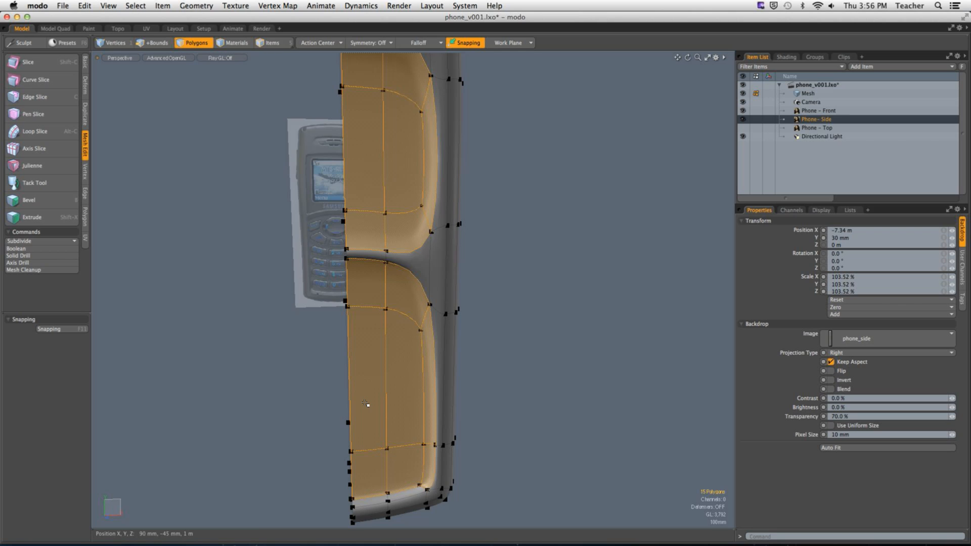
left_click_drag(545, 250, 569, 278, "alt")
key("Tab")
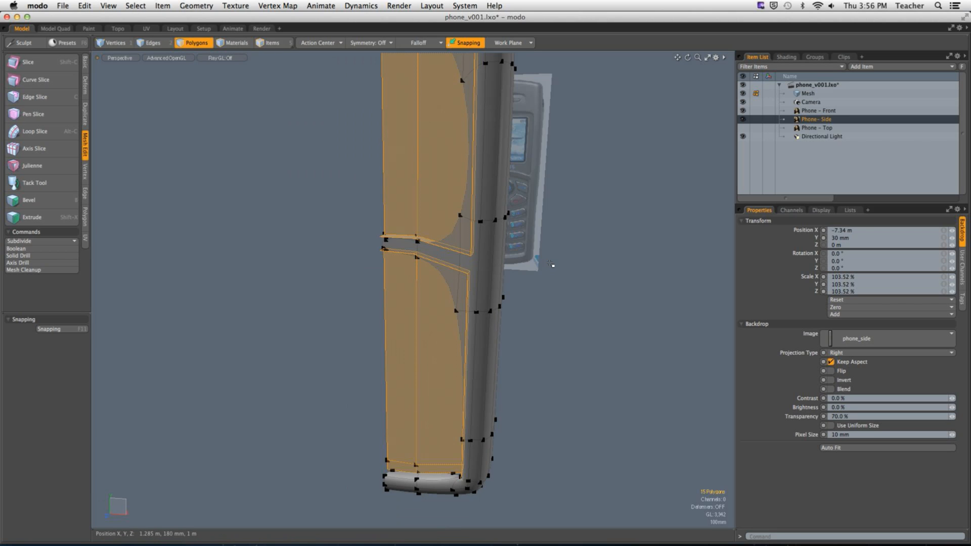
key("Tab")
left_click(548, 284)
key("Tab")
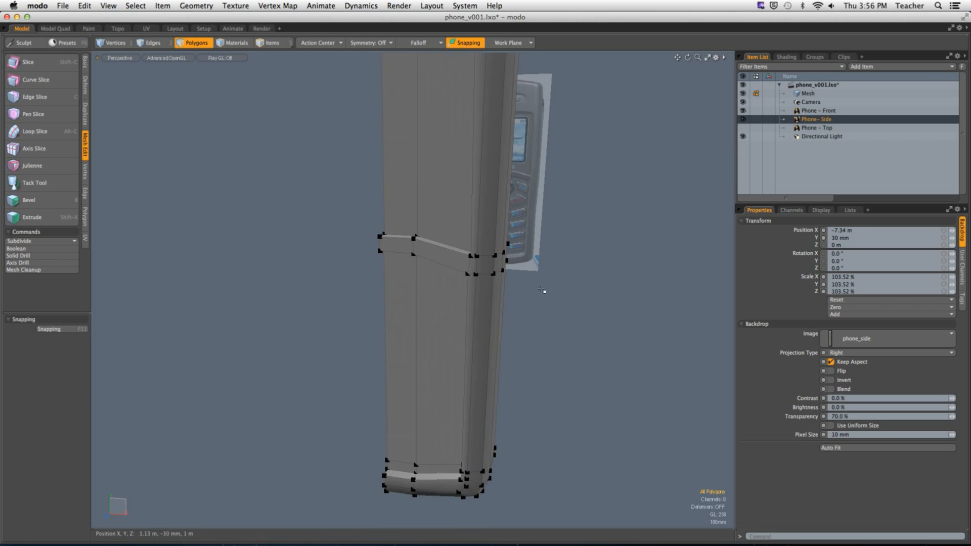
left_click_drag(494, 241, 496, 325, "alt+shift")
left_click_drag(414, 275, 372, 283, "ctrl+alt")
left_click_drag(411, 215, 416, 214, "alt")
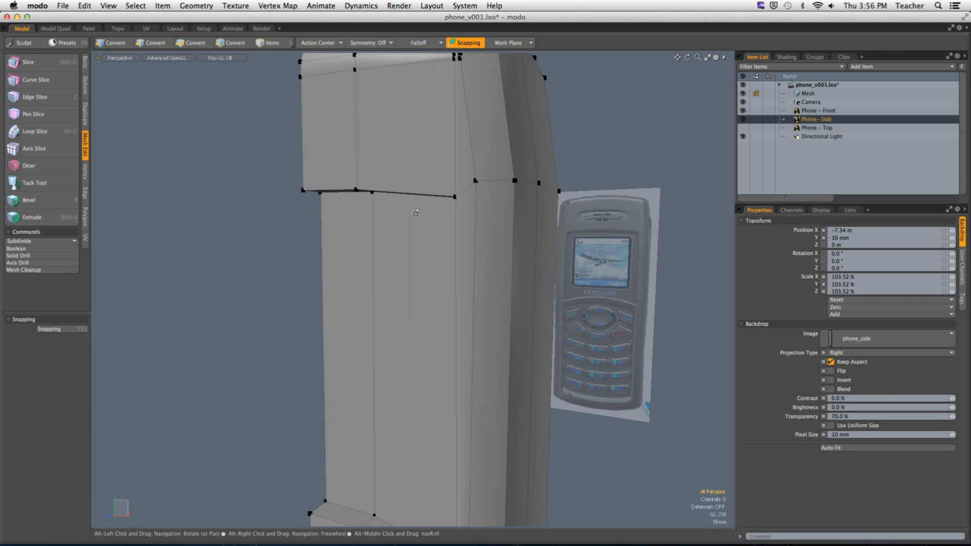
Clear the polygon selection and compare the display recess and its surrounding frame with subdivision smoothing on and off.
mouse_move(341, 182)
left_mouse_down()
mouse_move(443, 286)
mouse_move(503, 275)
mouse_move(391, 296)
mouse_move(425, 172)
mouse_move(520, 191)
left_mouse_up()
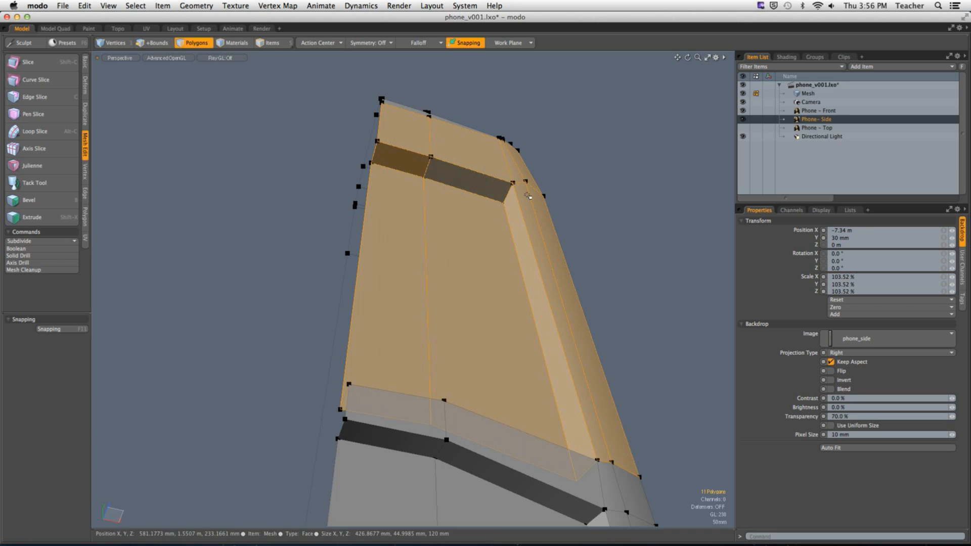
left_click_drag(623, 212, 626, 234, "alt")
left_click(615, 252)
key("Tab")
key("Tab")
key("Tab")
key("Tab")
key("Tab")
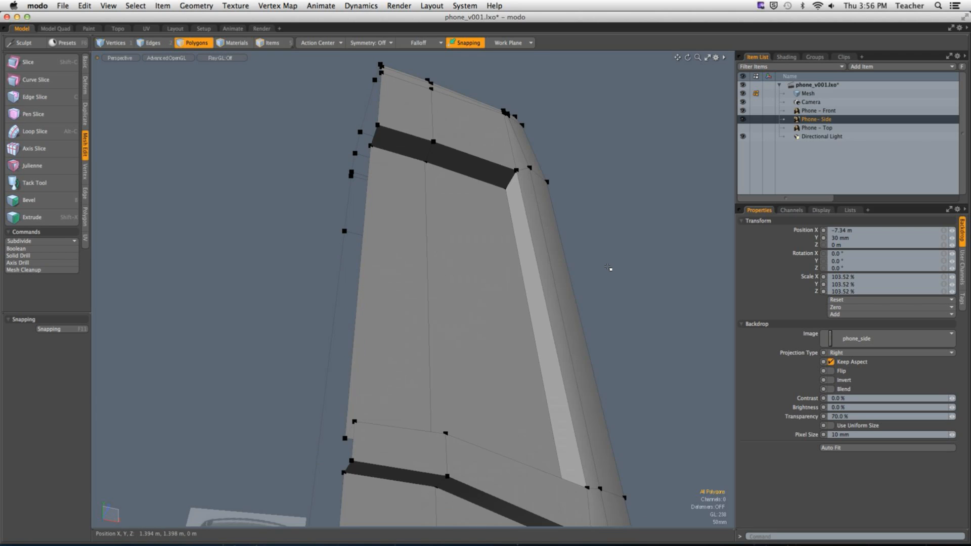
key("Tab")
Examine the unsmoothed upper edge of the display recess from several angles, and clear the selection of the polygons above it.
left_click_drag(587, 258, 592, 220, "alt")
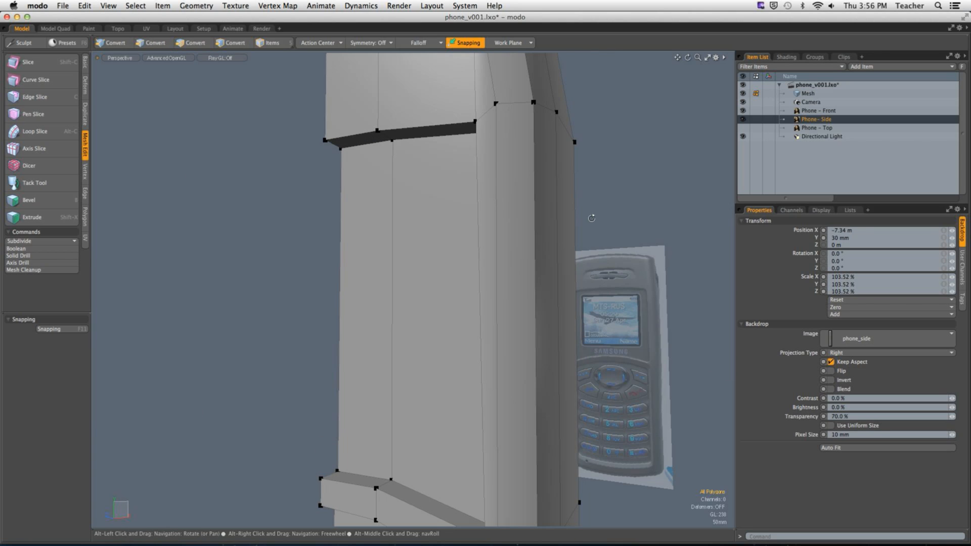
left_click_drag(395, 261, 486, 283, "alt")
left_click_drag(485, 284, 478, 238, "alt")
mouse_move(340, 234)
left_mouse_down()
mouse_move(490, 242)
mouse_move(469, 270)
mouse_move(445, 268)
left_mouse_up()
mouse_move(344, 222)
left_mouse_down()
mouse_move(462, 232)
mouse_move(485, 219)
left_mouse_up()
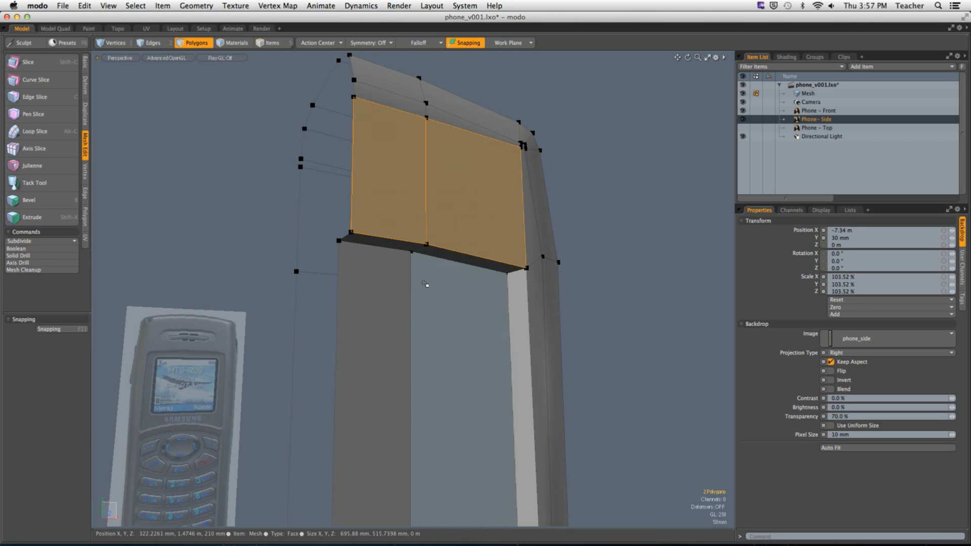
left_click(586, 232)
left_click_drag(587, 232, 488, 271, "alt")
scroll(413, 341, "down", 3)
scroll(413, 341, "down", 3)
left_click_drag(445, 201, 435, 294, "alt+shift")
scroll(392, 193, "up", 6)
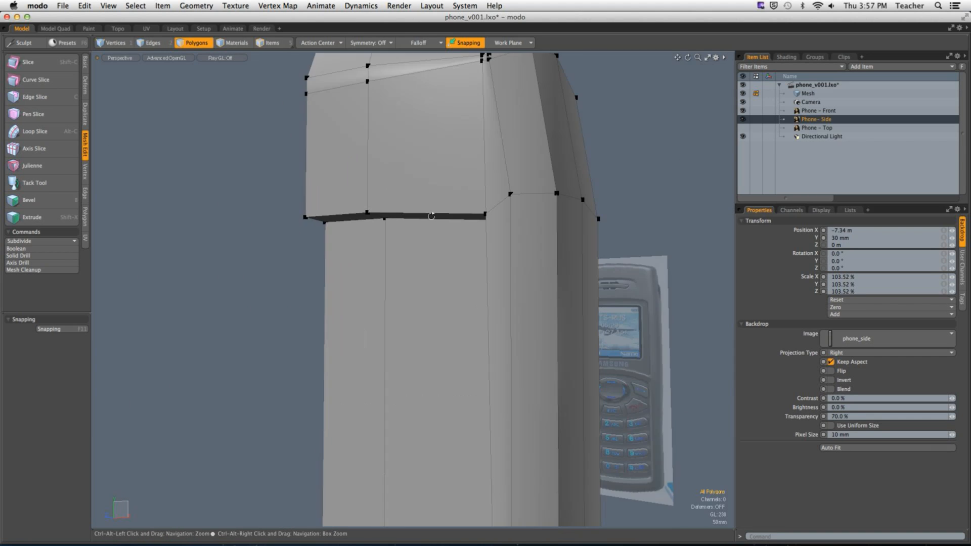
Set Loop Slice to Free mode and cut a loop around the body section above the display at 97.5%, close to the recess edge.
left_click_drag(431, 217, 486, 215, "alt")
mouse_move(356, 188)
left_mouse_down()
mouse_move(415, 197)
mouse_move(417, 218)
left_mouse_up()
key("alt+c")
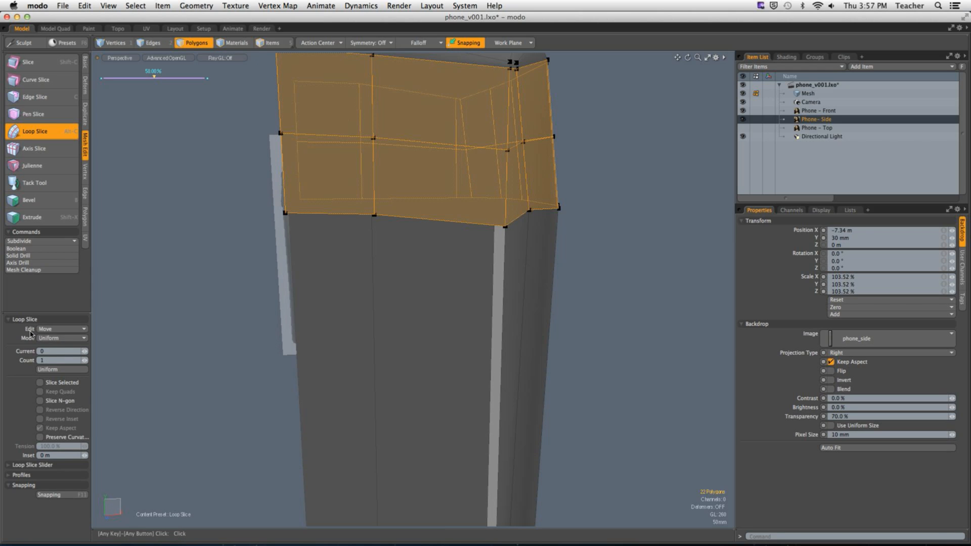
left_click(57, 338)
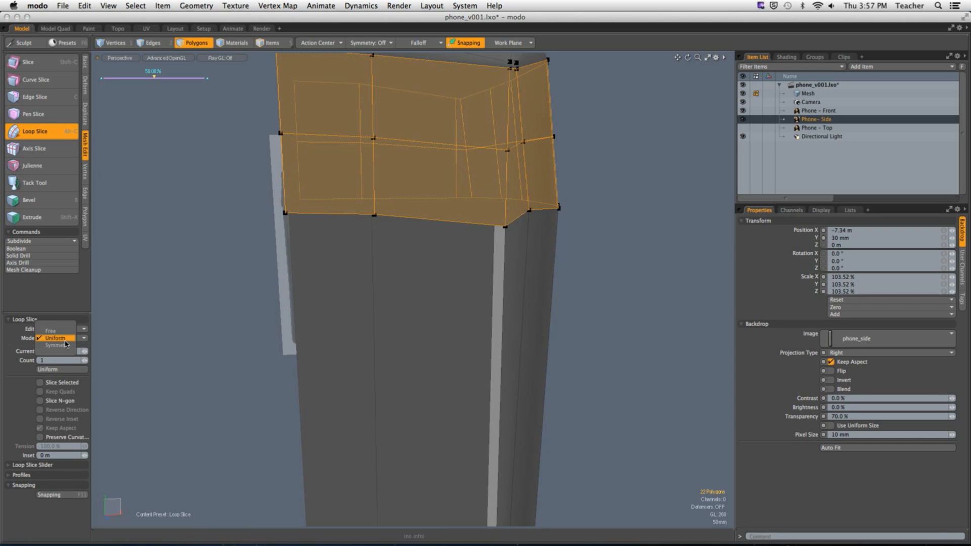
left_click(57, 352)
left_click_drag(144, 77, 201, 76)
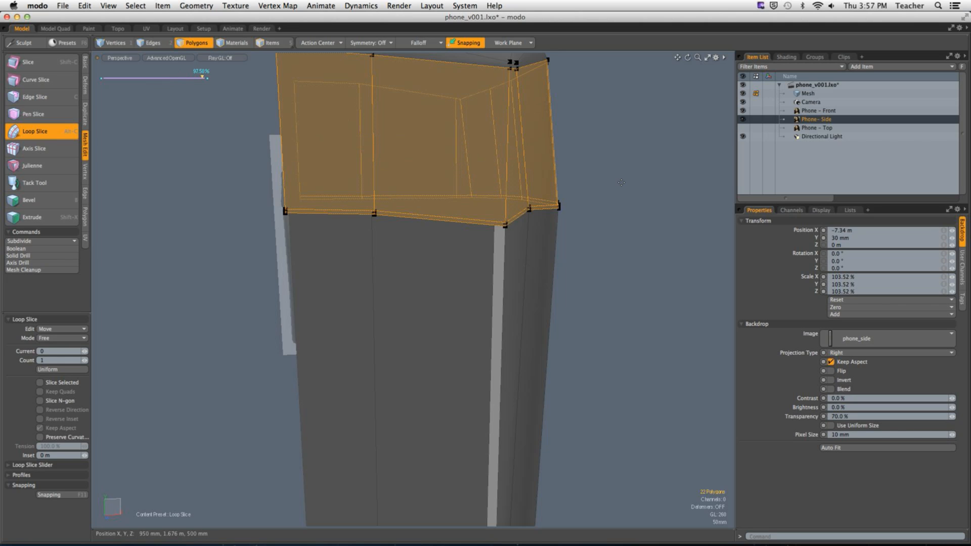
key("Escape")
key("Escape")
mouse_move(600, 241)
left_mouse_down("alt")
mouse_move(494, 245)
mouse_move(593, 234)
left_mouse_up("alt")
key("Tab")
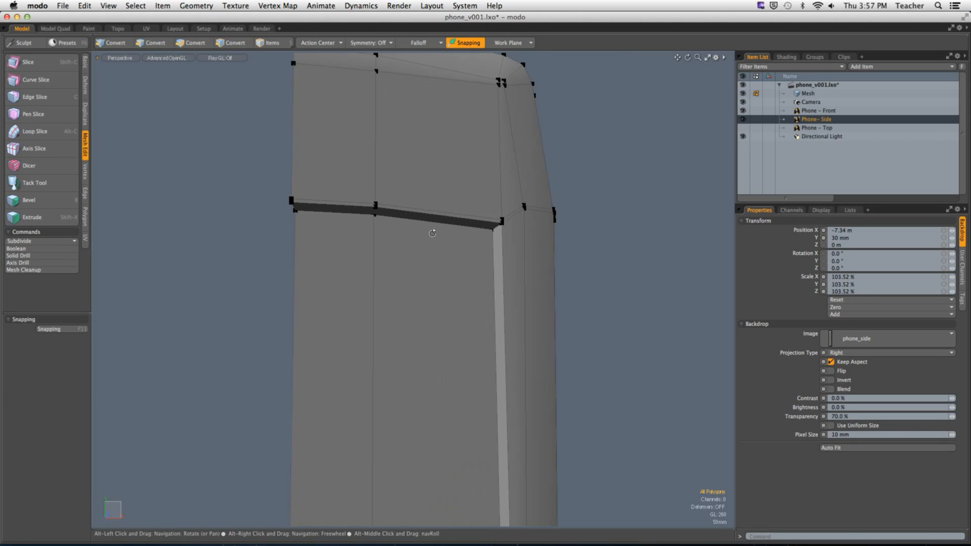
Loop-slice the upper wall polygons of the display recess twice, close to their upper edge and close to their lower edge.
left_click_drag(433, 230, 374, 248, "alt")
double_click(384, 278)
left_click_drag(306, 210, 386, 253)
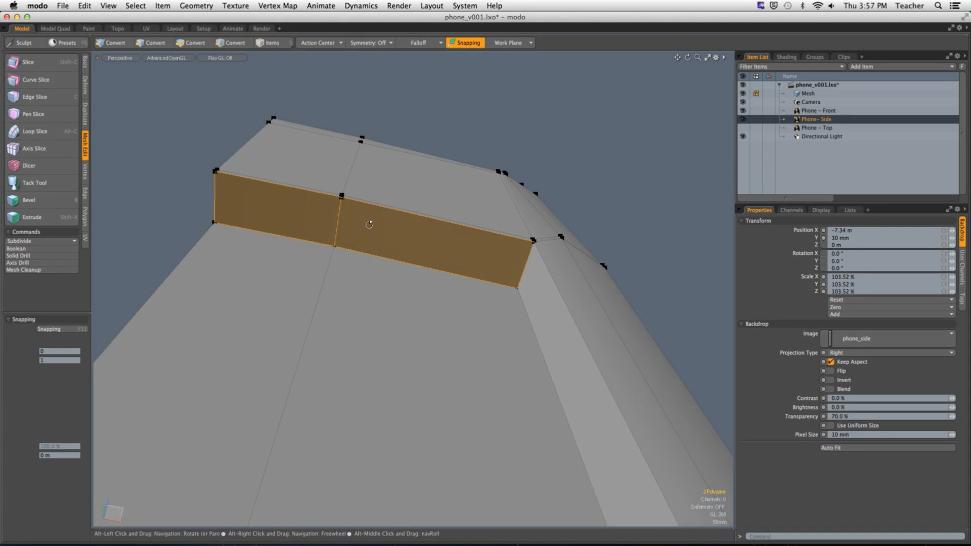
key("alt+c")
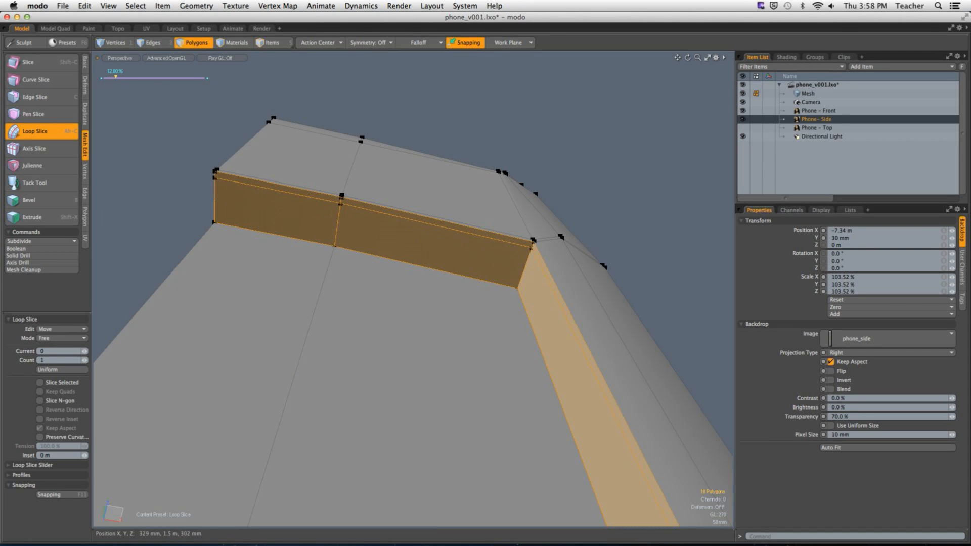
left_click_drag(115, 77, 111, 77)
key("q")
key("alt+c")
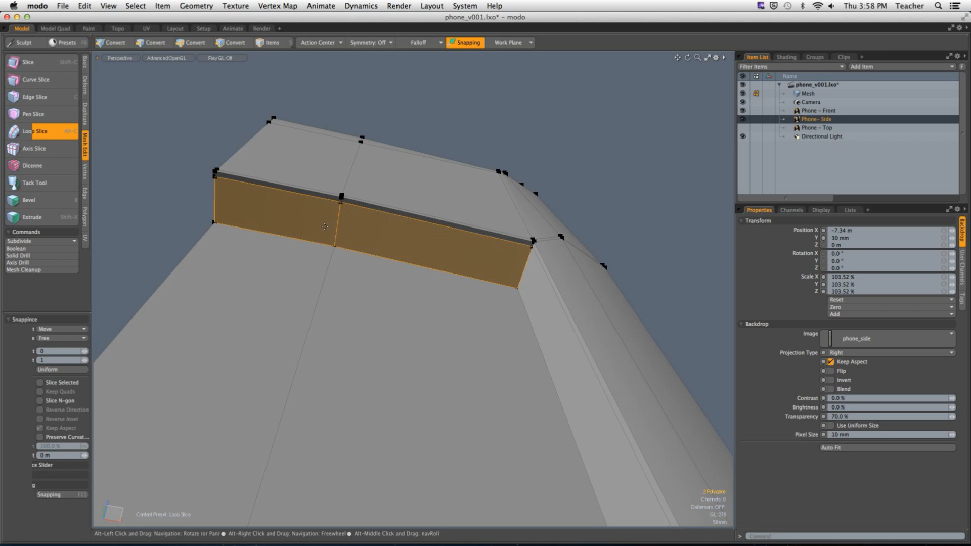
left_click(291, 274)
key("q")
Loop-slice the display floor polygons around the body, close to the recess's upper wall, and clear the selection.
left_click_drag(336, 275, 379, 373, "alt")
key("alt+c")
left_click(354, 302)
mouse_move(379, 307)
left_mouse_down("alt")
mouse_move(360, 299)
mouse_move(366, 307)
left_mouse_up("alt")
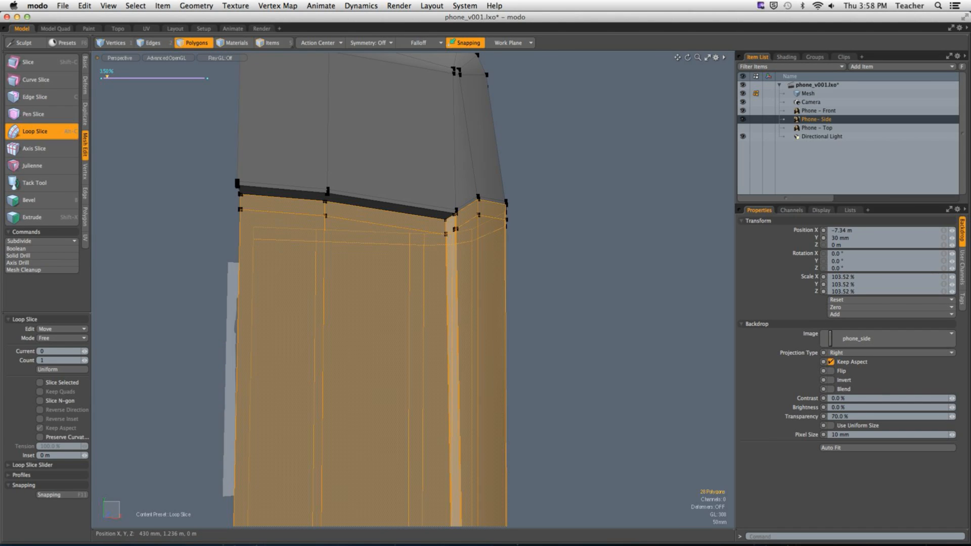
key("q")
left_click(544, 326)
Loop-slice the display floor polygons close to the recess's lower wall, and clear the selection.
left_click_drag(544, 326, 478, 295, "alt")
left_click_drag(282, 286, 408, 281)
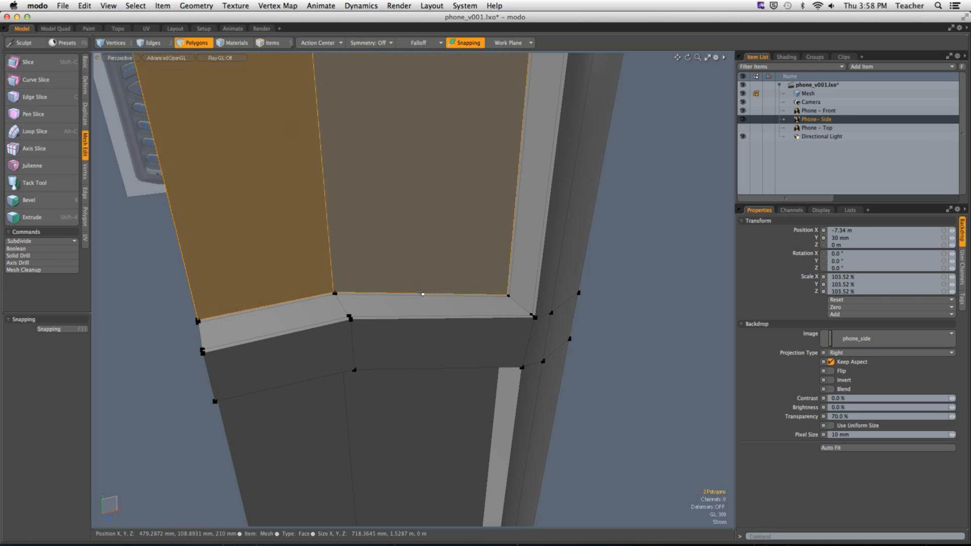
key("alt+c")
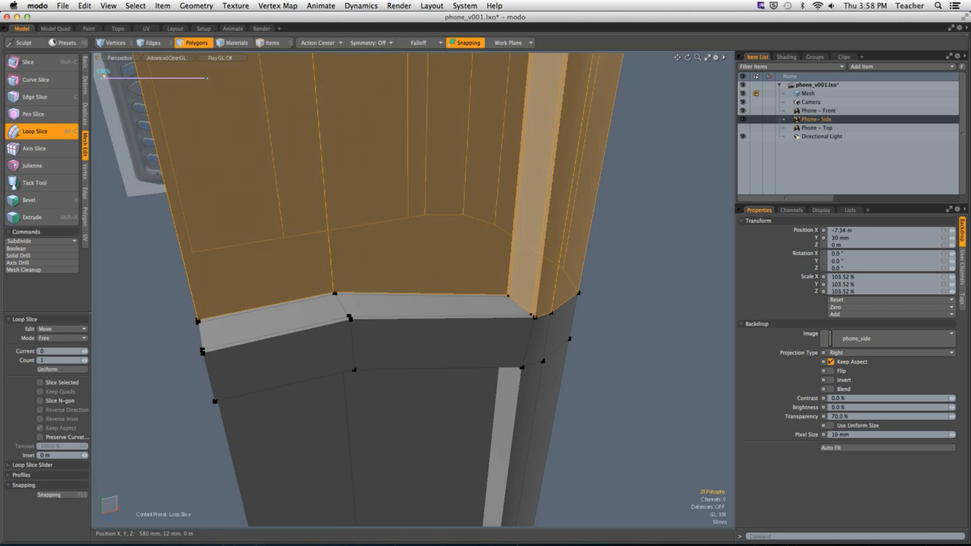
left_click_drag(104, 78, 204, 78)
left_click_drag(461, 282, 408, 246, "alt")
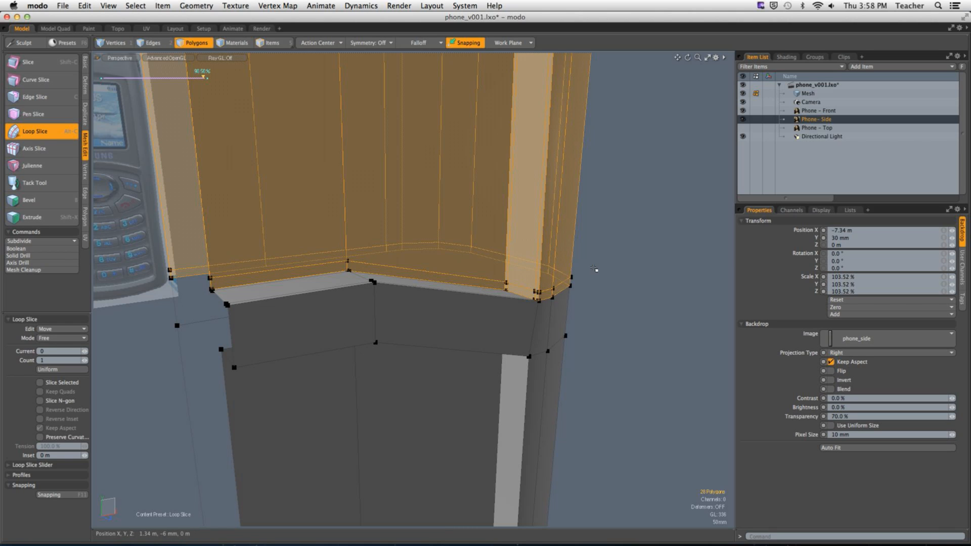
key("Escape")
key("Escape")
left_click_drag(596, 268, 570, 249, "alt")
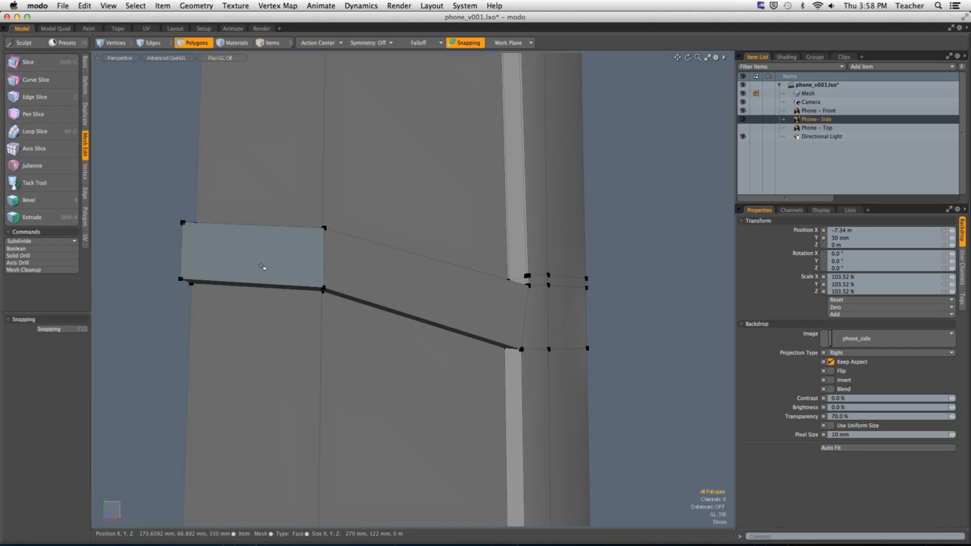
Loop-slice the curved bar between the display and keypad close to its upper edge, and clear the selection.
mouse_move(264, 267)
left_mouse_down()
mouse_move(464, 299)
mouse_move(372, 303)
mouse_move(440, 334)
left_mouse_up()
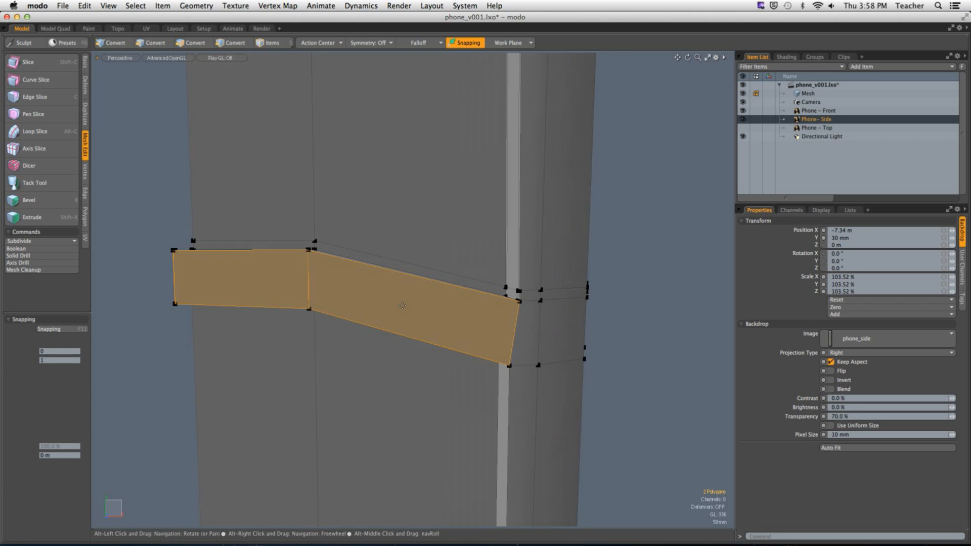
key("alt+c")
left_click_drag(394, 305, 587, 291)
key("q")
left_click(620, 308)
Loop-slice the curved bar between display and keypad close to its lower edge, and briefly preview the smoothed body.
left_click_drag(529, 329, 463, 316)
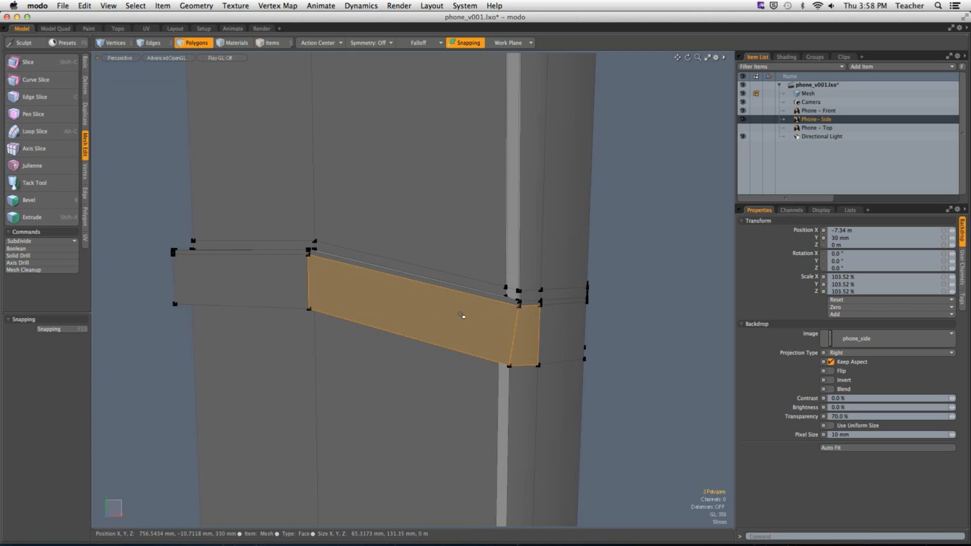
key("alt+c")
key("q")
left_click(653, 311)
left_click_drag(654, 312, 516, 298, "alt")
key("Tab")
left_click_drag(516, 298, 440, 206, "ctrl+alt")
key("Tab")
Loop-slice the keypad recess's upper wall twice, close to its upper and lower edges.
left_click_drag(461, 329, 353, 201, "alt")
key("alt+c")
left_click(409, 208)
key("space")
key("alt+c")
left_click(374, 219)
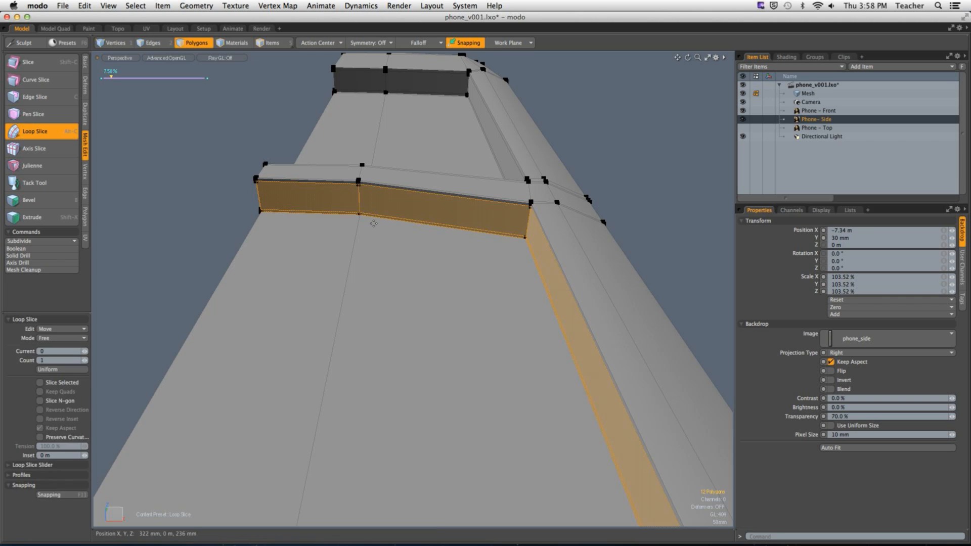
key("space")
Loop-slice the two keypad floor polygons around the body, close to the recess's upper wall, and clear the selection.
left_click(369, 226)
left_click(348, 232, "shift")
key("alt+c")
left_click(389, 237)
left_click_drag(389, 237, 397, 331, "alt")
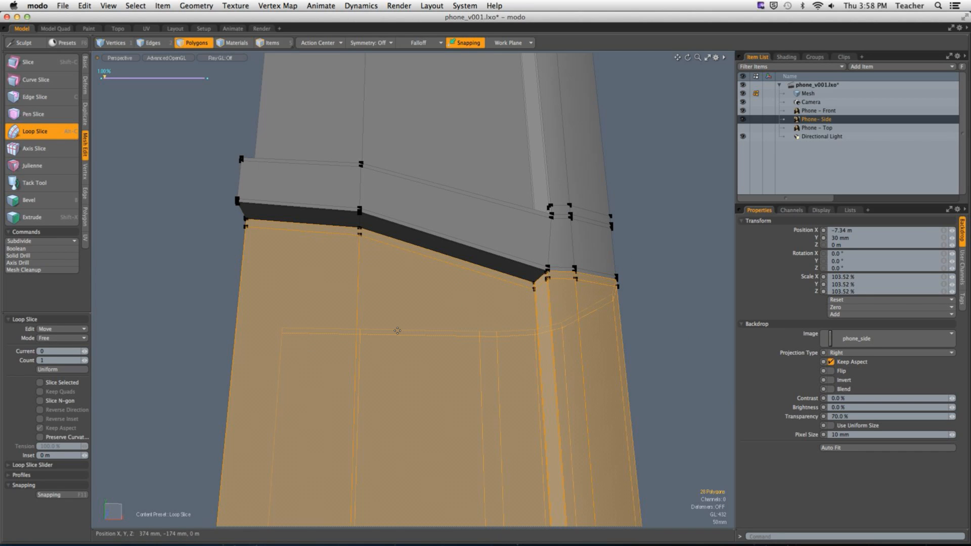
key("space")
left_click(687, 334)
Turn on subdivision smoothing and examine the sharpened recess edges along the body.
left_click_drag(687, 334, 621, 357, "ctrl+alt")
left_click_drag(622, 404, 574, 281, "alt+shift")
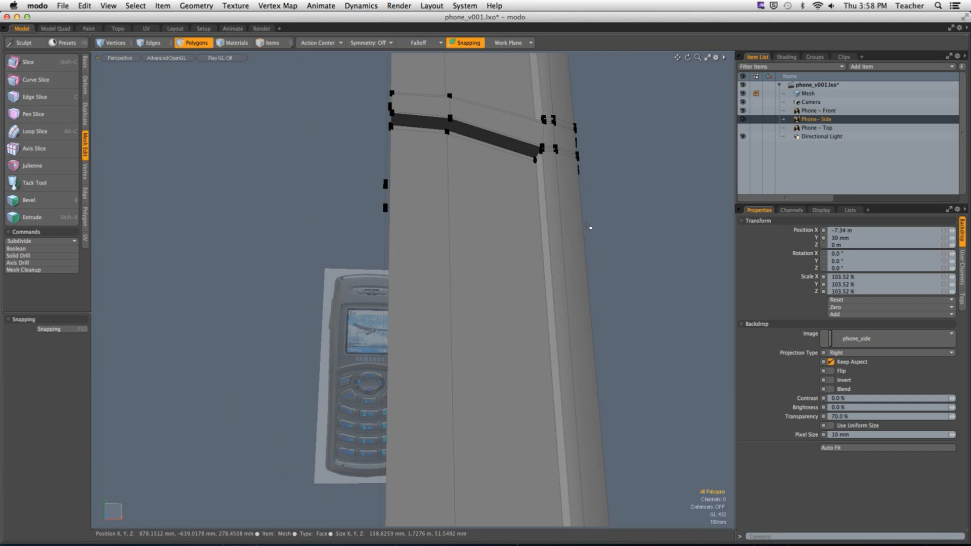
key("Tab")
left_click_drag(579, 187, 461, 309, "alt+shift")
left_click_drag(596, 396, 526, 352, "alt+shift")
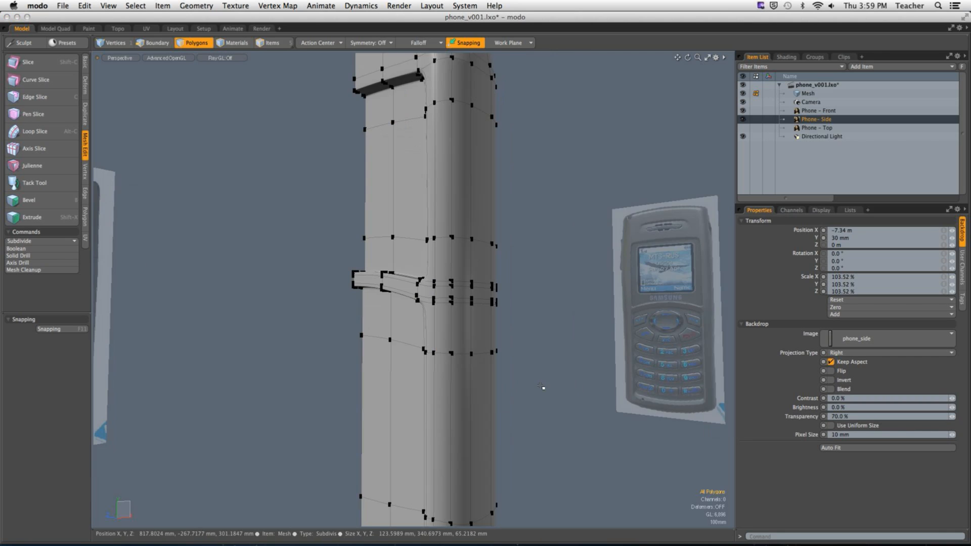
In the front view, select the whole connected body to compare it with the reference photo, and return to perspective.
key("ctrl+space")
left_click(570, 407)
left_click_drag(442, 285, 445, 242, "alt+shift")
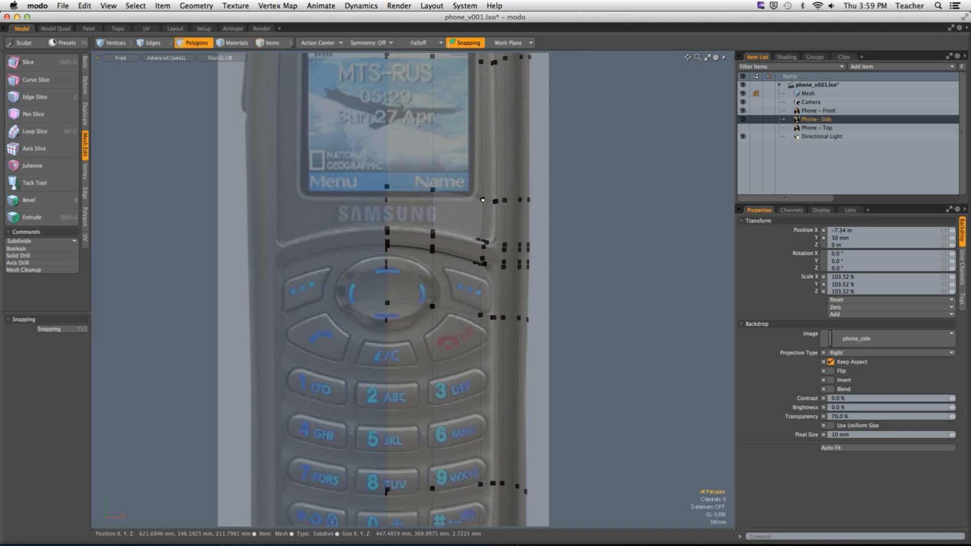
double_click(494, 216)
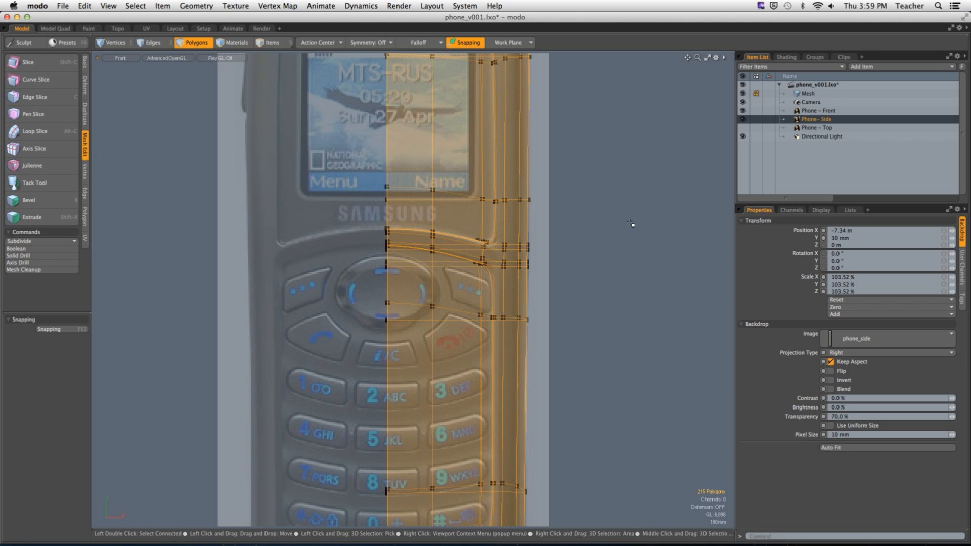
key("ctrl+space")
left_click(603, 216)
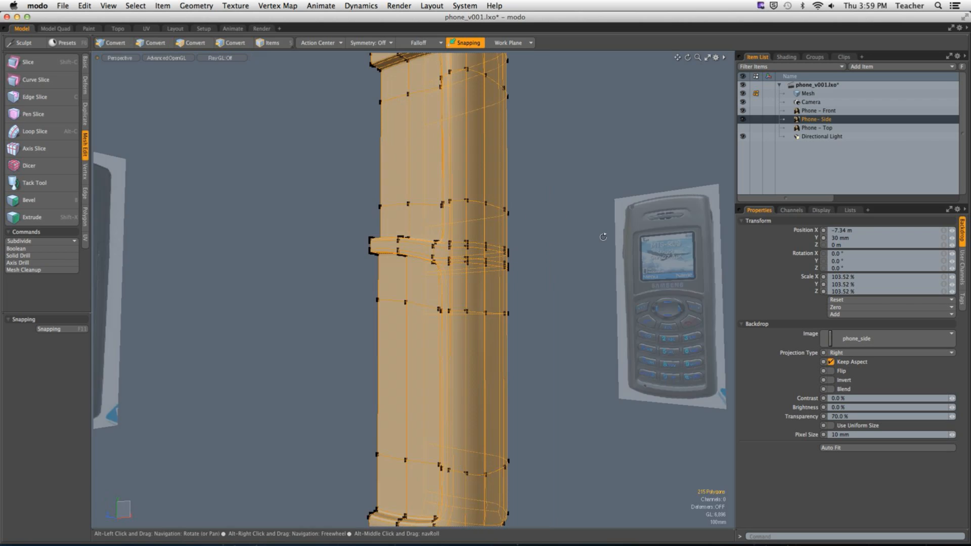
Clear the body selection, inspect the smoothed recesses, and turn off smoothing to examine the unsmoothed display recess.
left_click_drag(584, 257, 521, 291, "alt")
left_click(574, 273)
left_click_drag(521, 290, 522, 366, "alt+shift")
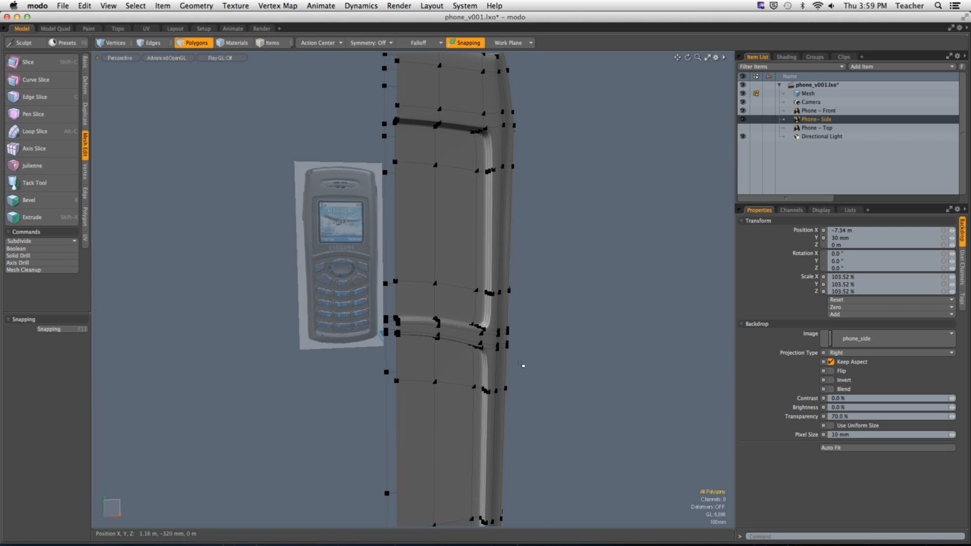
key("Tab")
left_click_drag(434, 280, 491, 278, "alt")
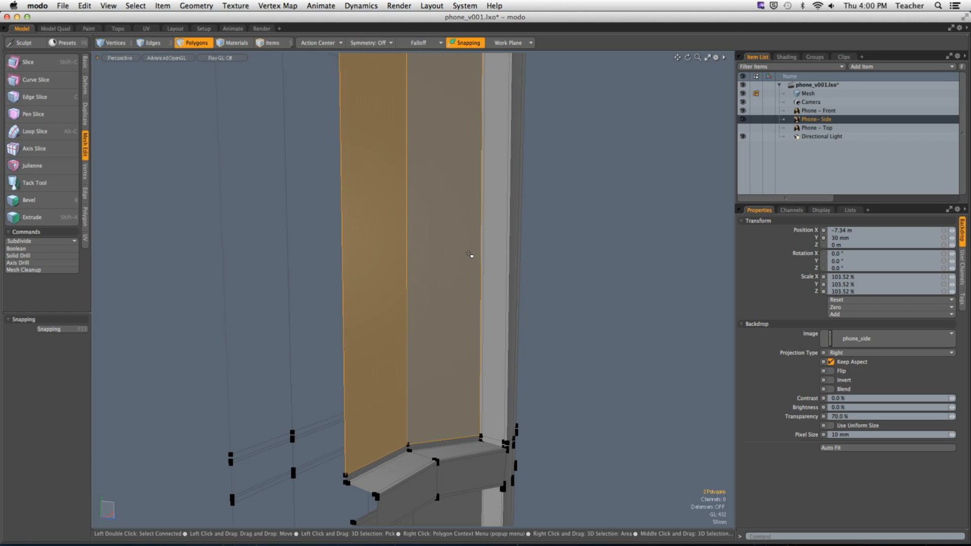
left_click(180, 245)
left_click_drag(306, 275, 355, 328, "alt")
In the front view, trace the red end-call key from the photo as a six-point polygon with the Pen tool.
key("ctrl+space")
left_click(466, 401)
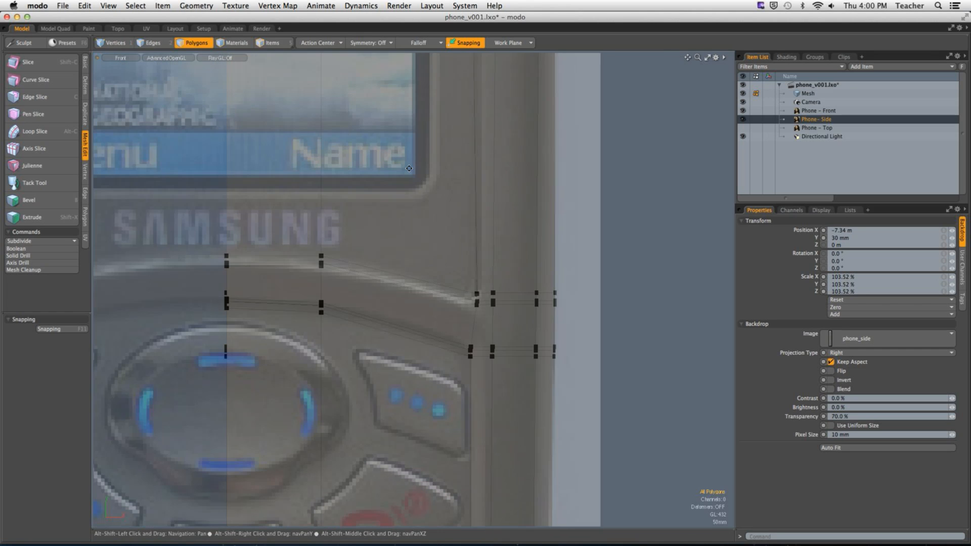
scroll(409, 168, "down", 3)
scroll(401, 363, "up", 4)
left_click_drag(401, 364, 388, 224, "alt+shift")
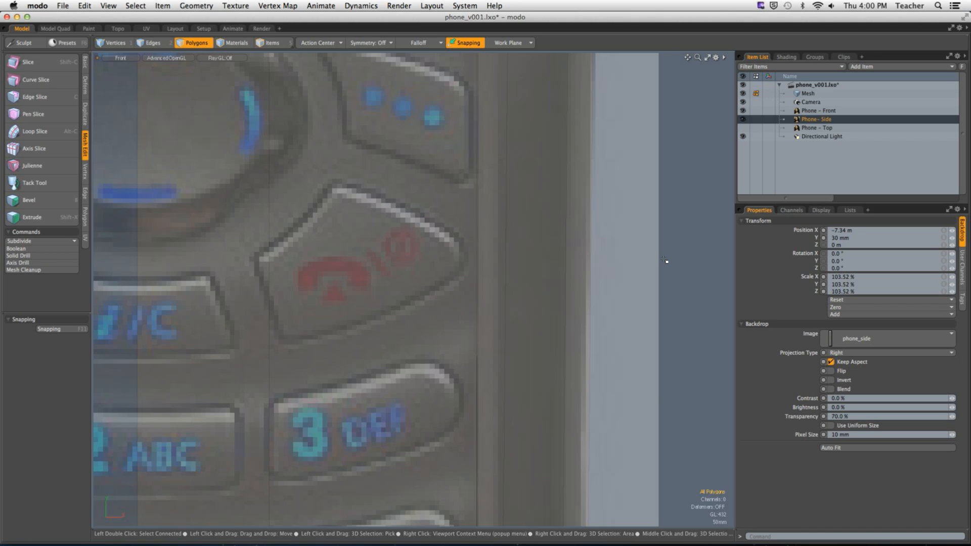
left_click_drag(301, 295, 304, 250, "alt+shift")
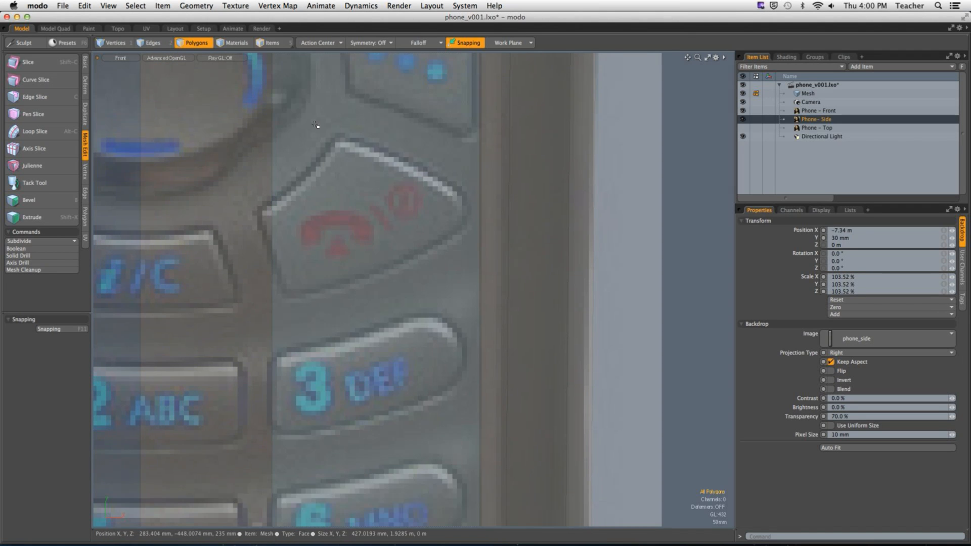
left_click(84, 63)
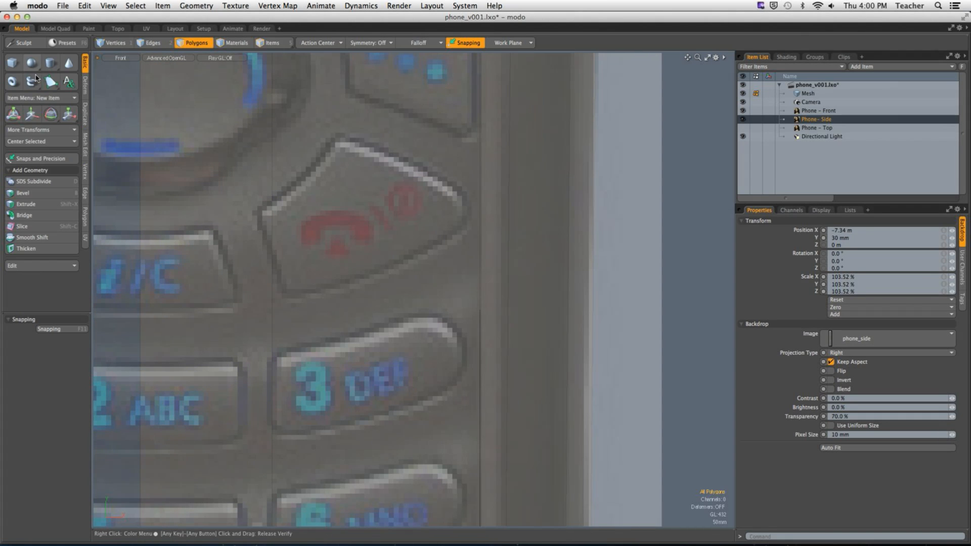
left_click(51, 81)
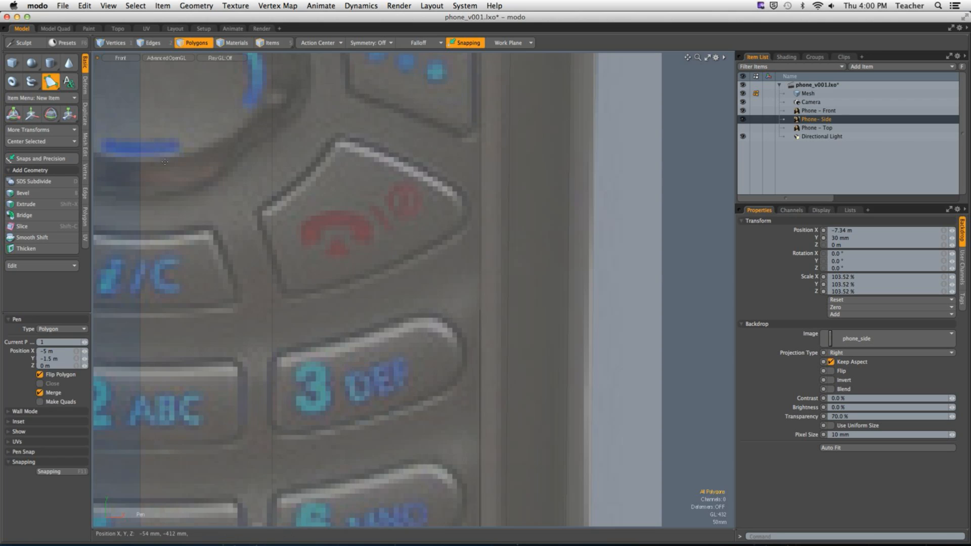
left_click(272, 214)
left_click(309, 184)
left_click(341, 142)
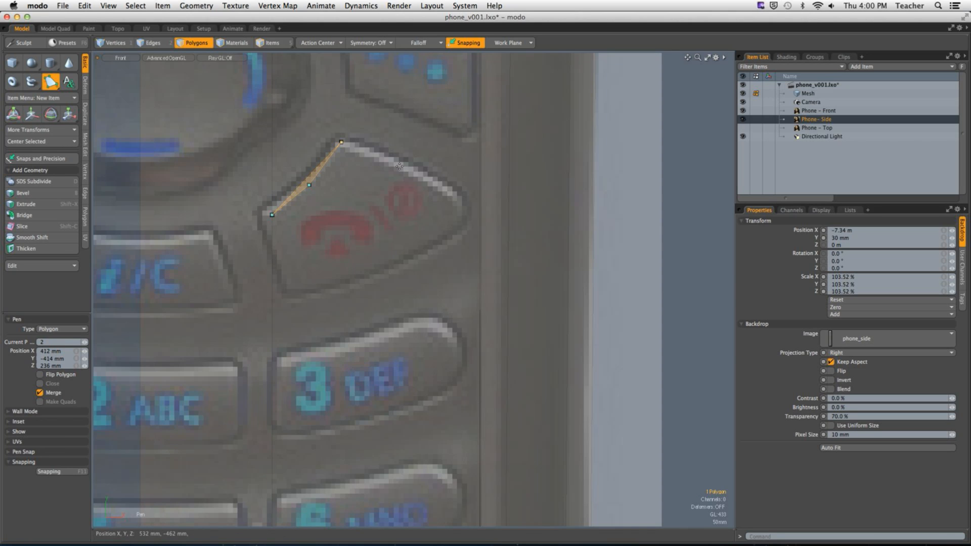
mouse_move(467, 212)
left_mouse_down()
mouse_move(473, 197)
mouse_move(469, 216)
left_mouse_up()
key("super+z")
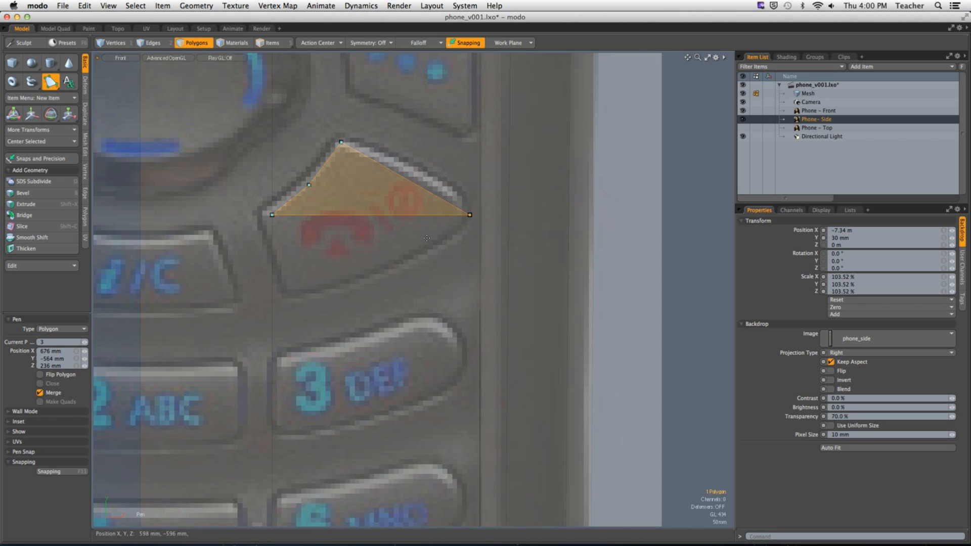
left_click(383, 269)
left_click(288, 291)
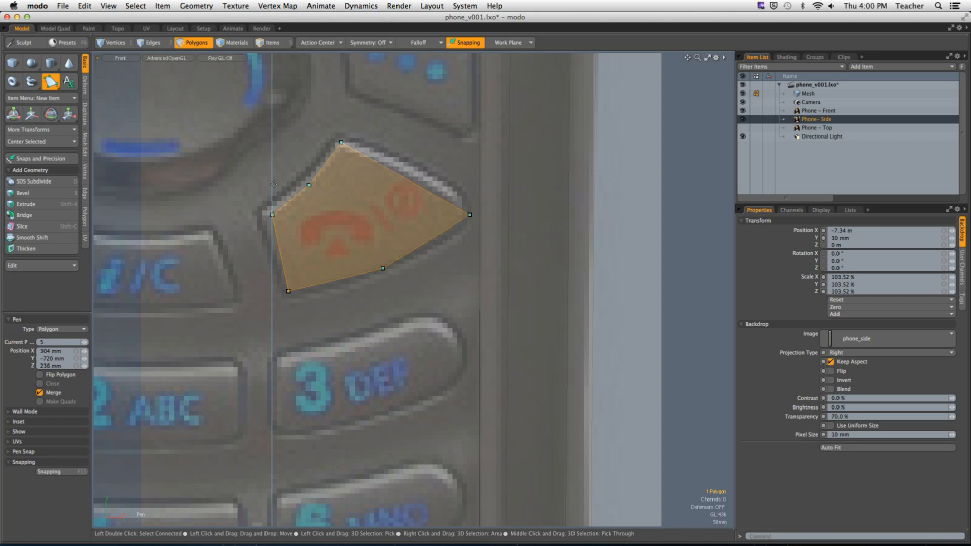
key("space")
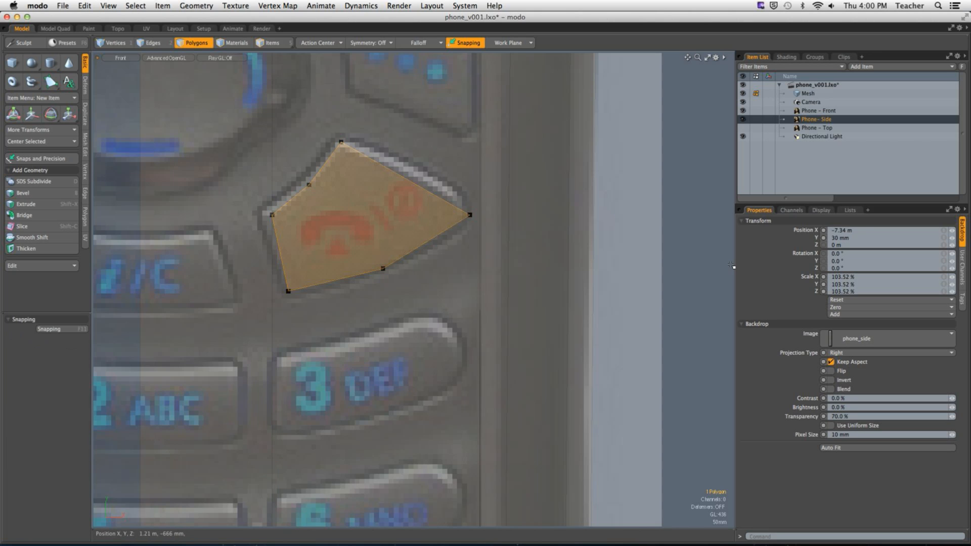
Round the key outline's pointed right corner with a multi-level Vertex Bevel.
left_click_drag(480, 223, 457, 218)
left_click(449, 221)
key("1")
left_click(463, 223)
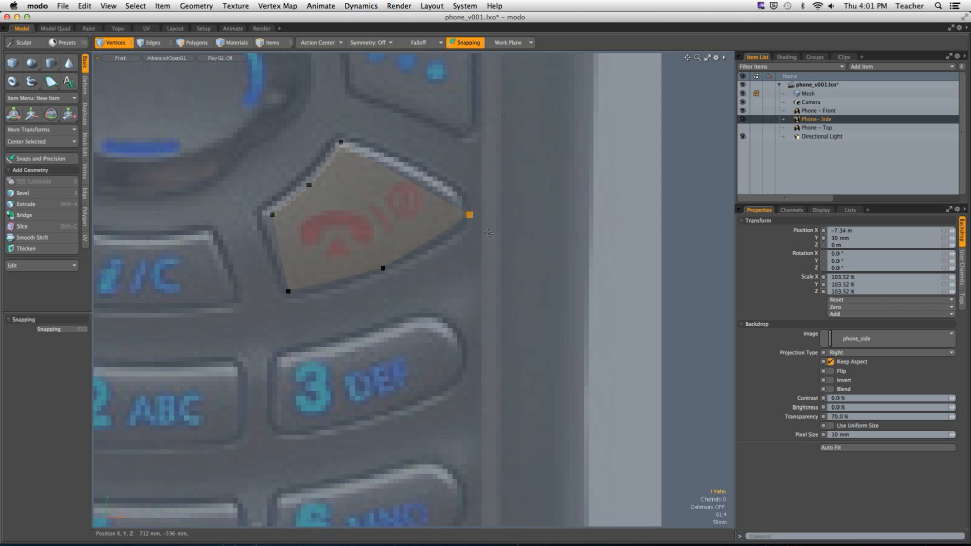
key("b")
left_click_drag(134, 292, 182, 291)
left_click(85, 356)
left_click(84, 356)
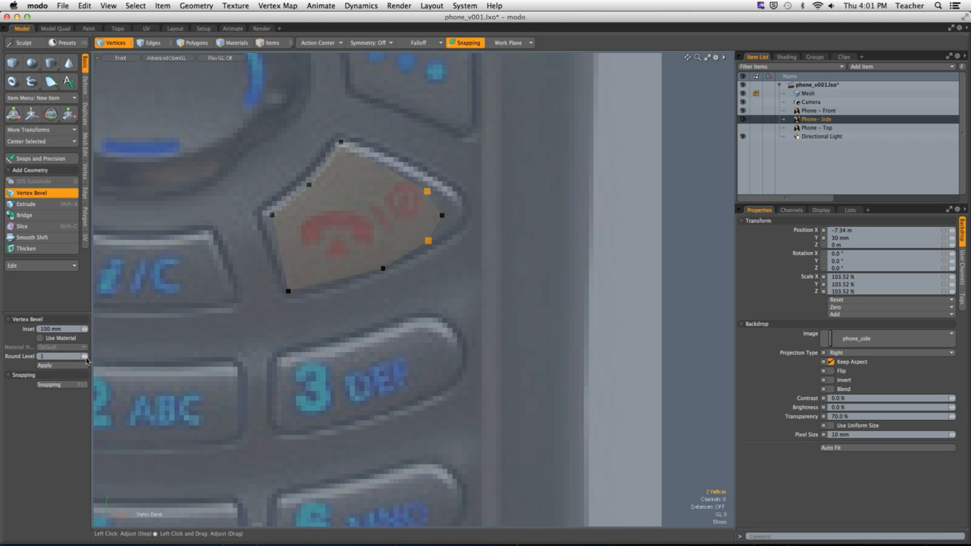
left_click_drag(419, 298, 451, 302)
key("space")
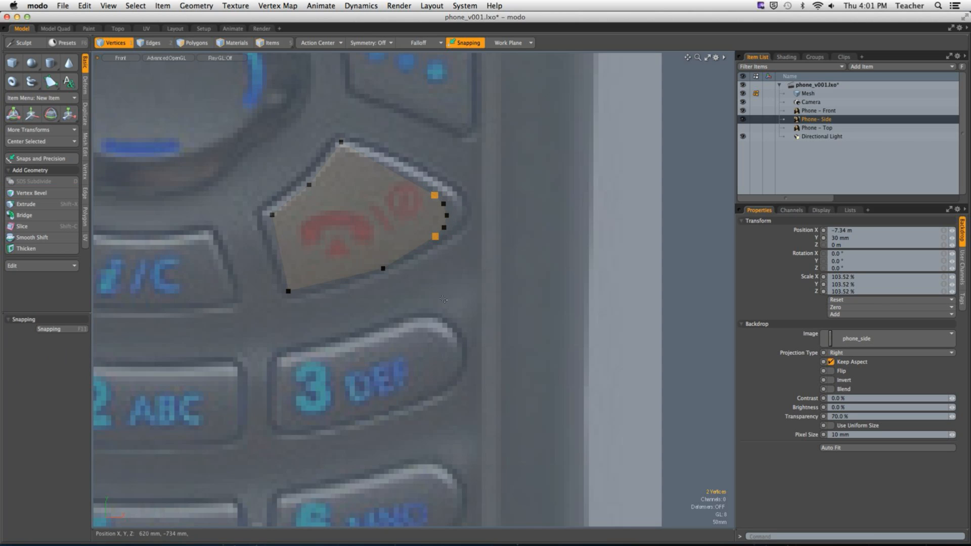
Move the five vertices of the rounded corner outward to match the key's end in the photo, and return to polygon selection.
left_click(443, 204, "shift")
left_click(447, 216, "shift")
left_click(444, 228, "shift")
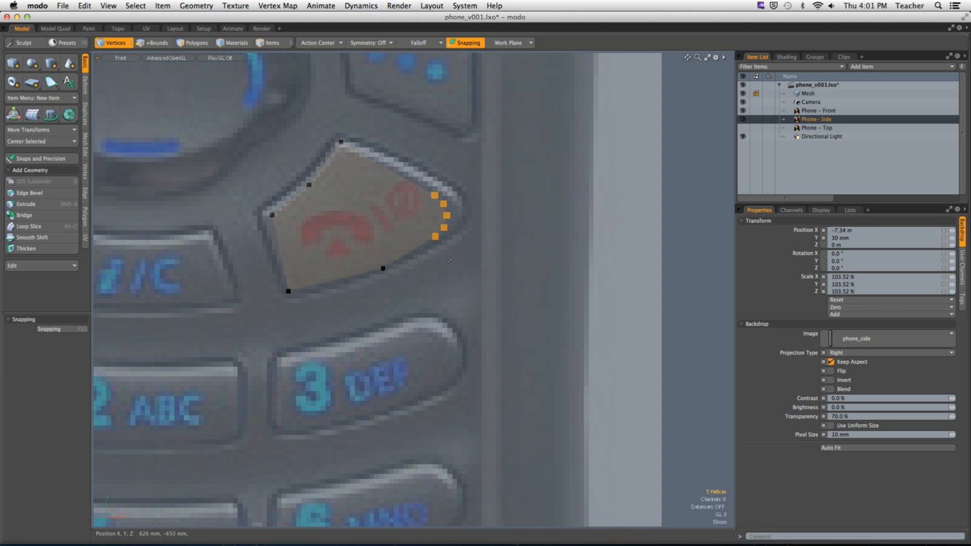
key("w")
left_click_drag(561, 93, 581, 91)
left_click(532, 176)
left_click_drag(405, 238, 503, 229, "ctrl+alt")
key("space")
key("space")
key("space")
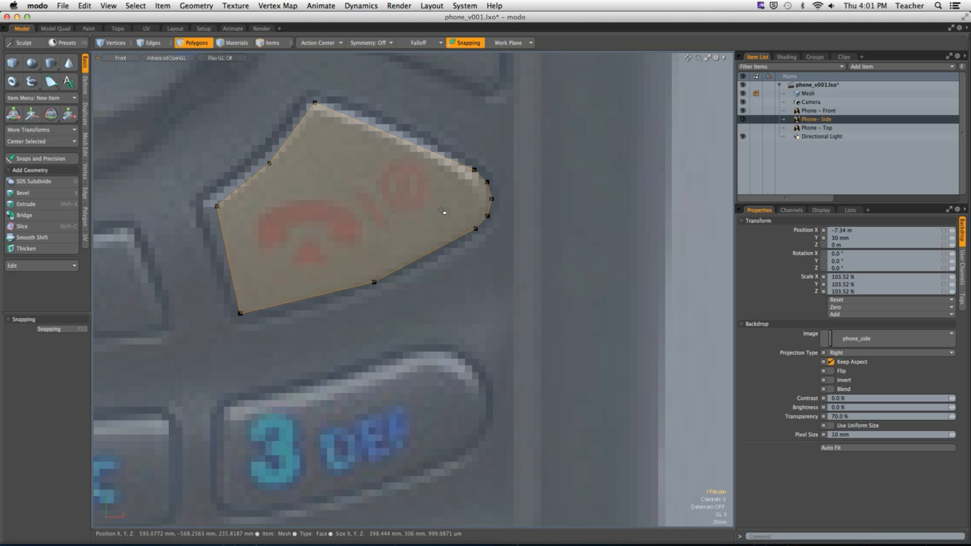
Try to extrude the key polygon with a Polygon Bevel in perspective, and undo it.
key("ctrl+space")
left_click(530, 136)
left_click_drag(439, 242, 365, 286, "alt")
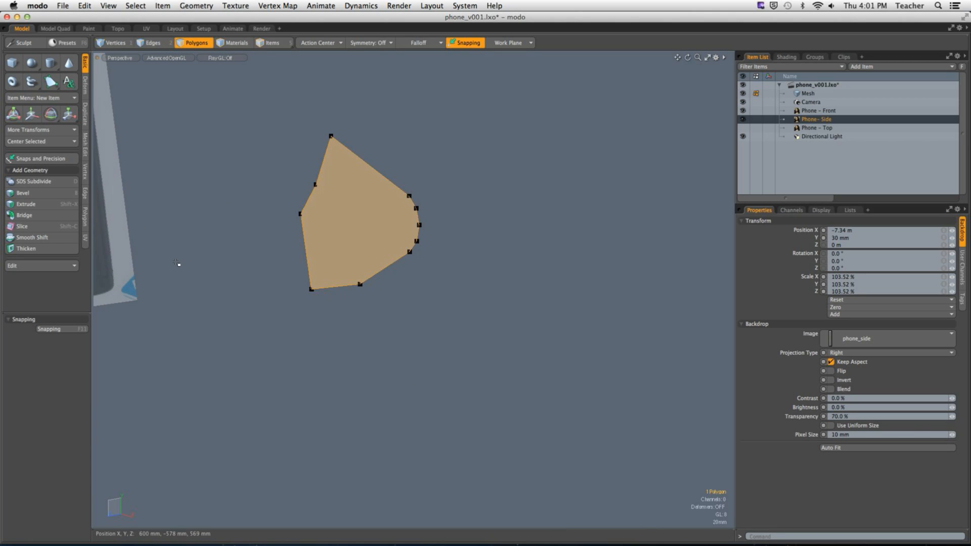
key("b")
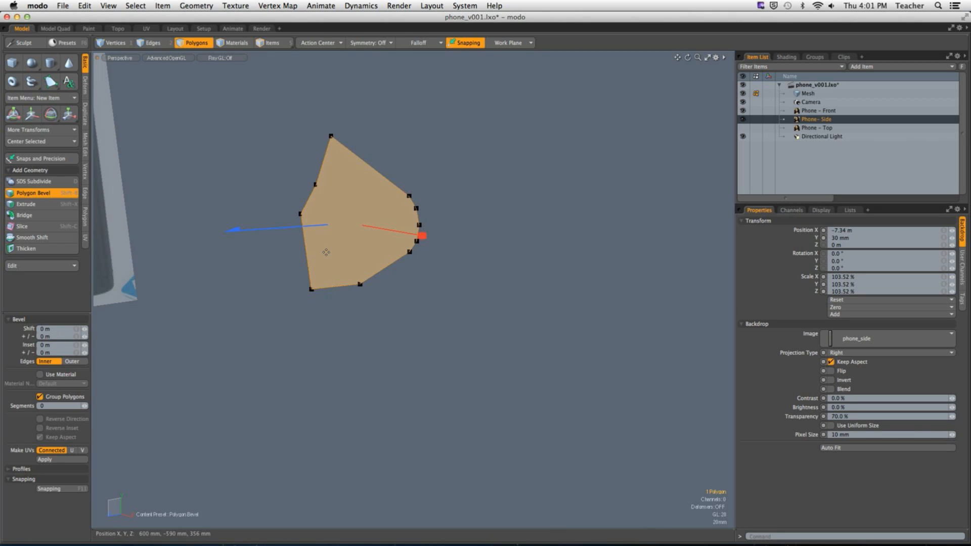
left_click_drag(293, 232, 327, 223)
key("q")
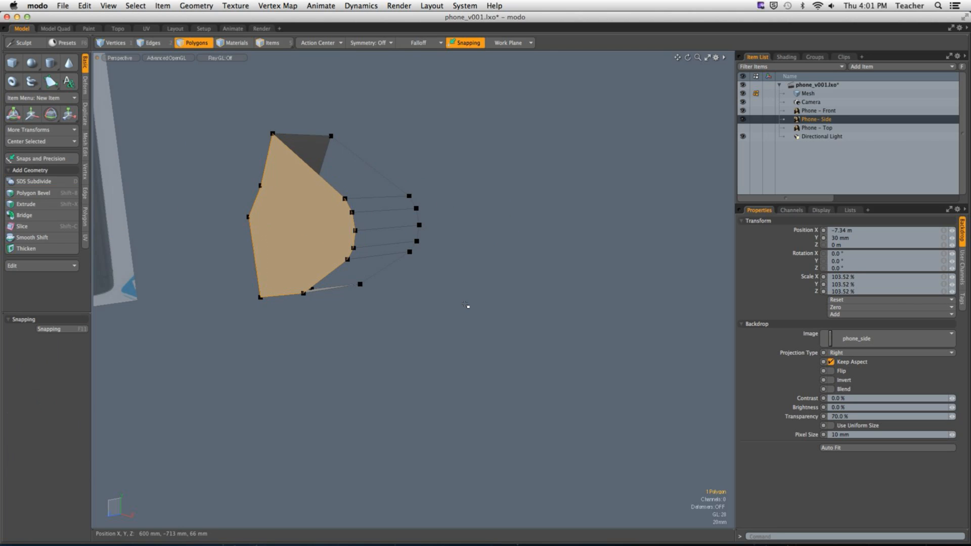
left_click(331, 330)
key("super+z")
key("super+z")
key("super+z")
Extrude the flat key polygon into a block with a Polygon Bevel shift of -187 mm.
left_click_drag(349, 325, 485, 316, "alt")
key("q")
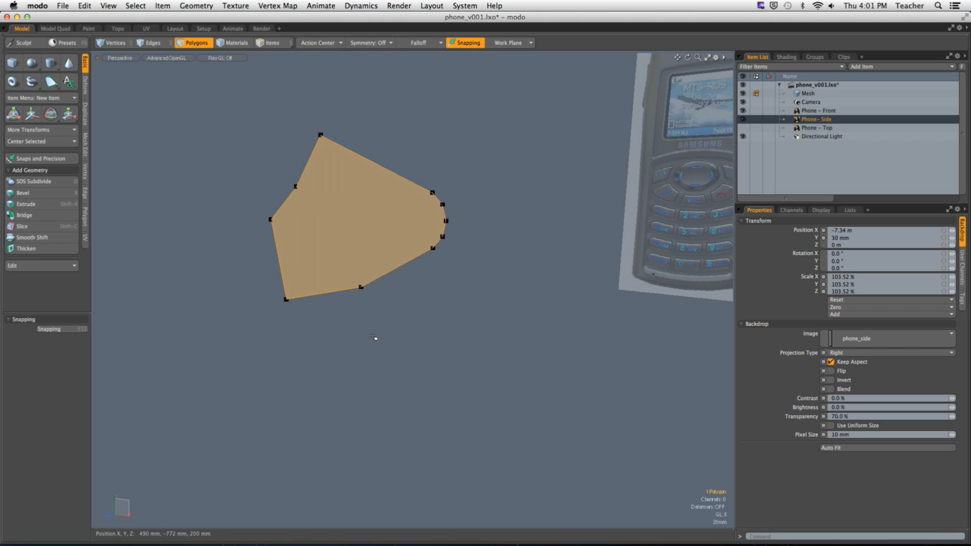
left_click_drag(384, 336, 356, 228, "alt")
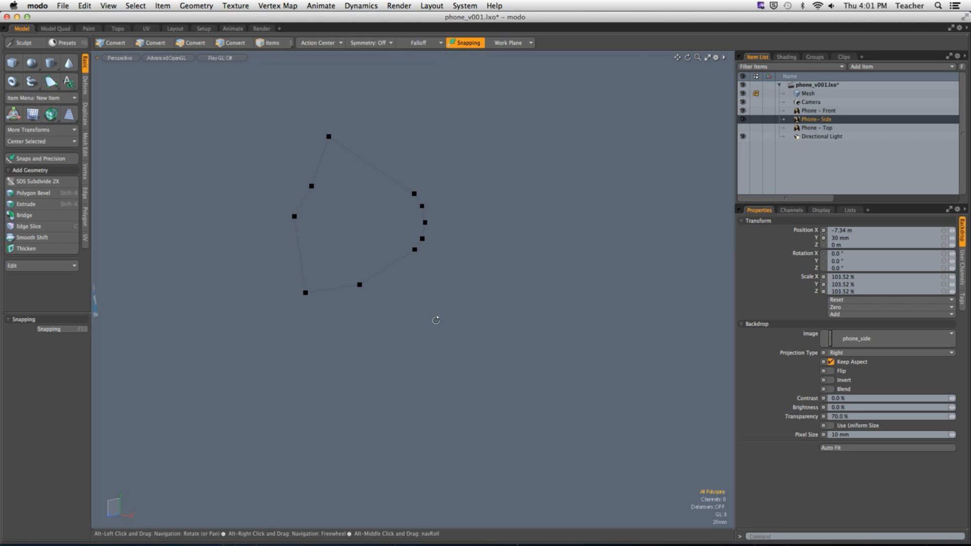
left_click_drag(435, 321, 445, 303, "alt")
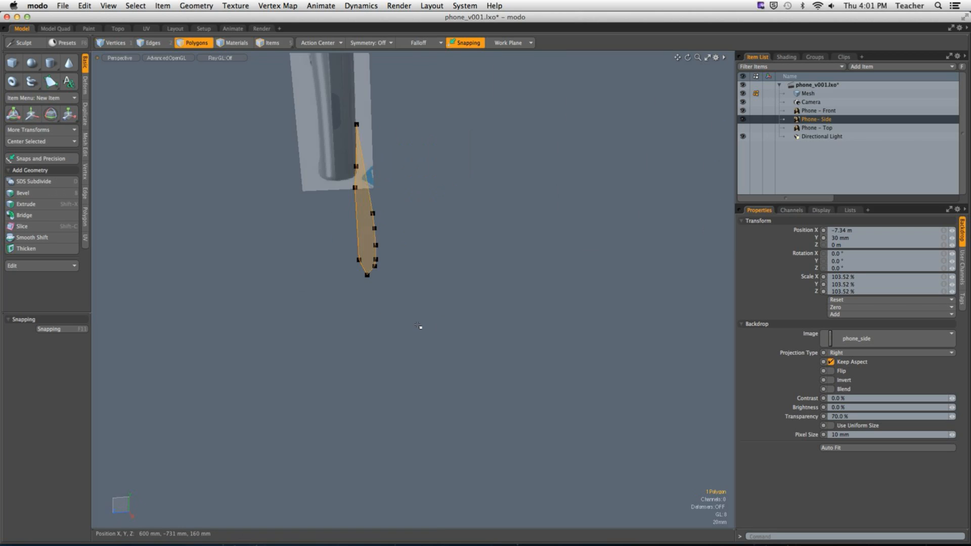
key("b")
left_click_drag(422, 201, 324, 205)
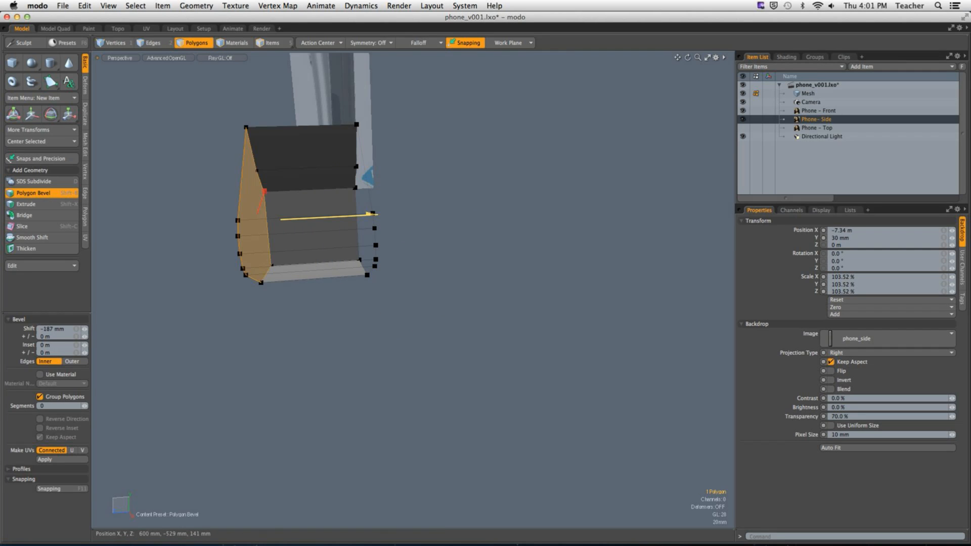
left_click_drag(384, 304, 273, 293, "alt")
key("q")
Flip all connected polygons of the extruded key so their faces point outward, and clear the selection.
left_click(325, 297)
double_click(433, 223)
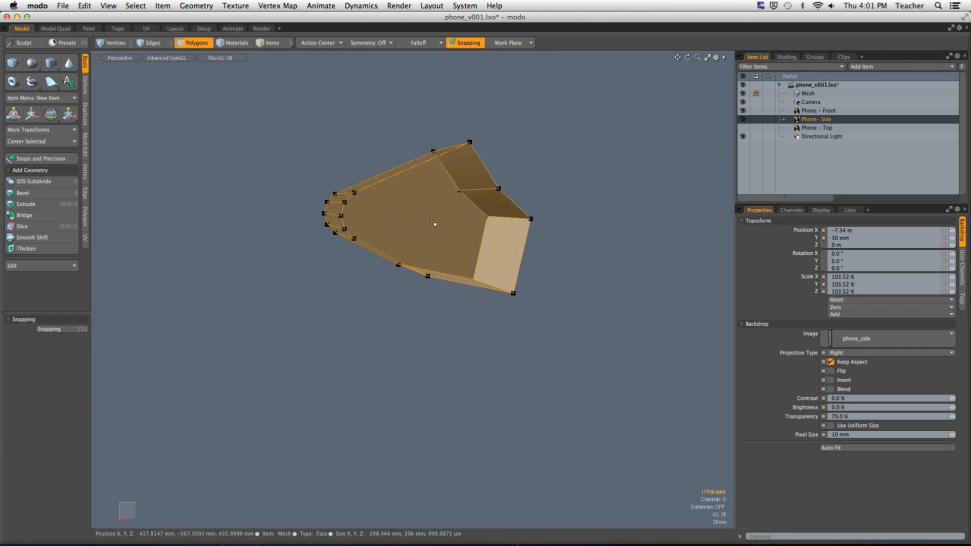
key("f")
left_click(390, 301)
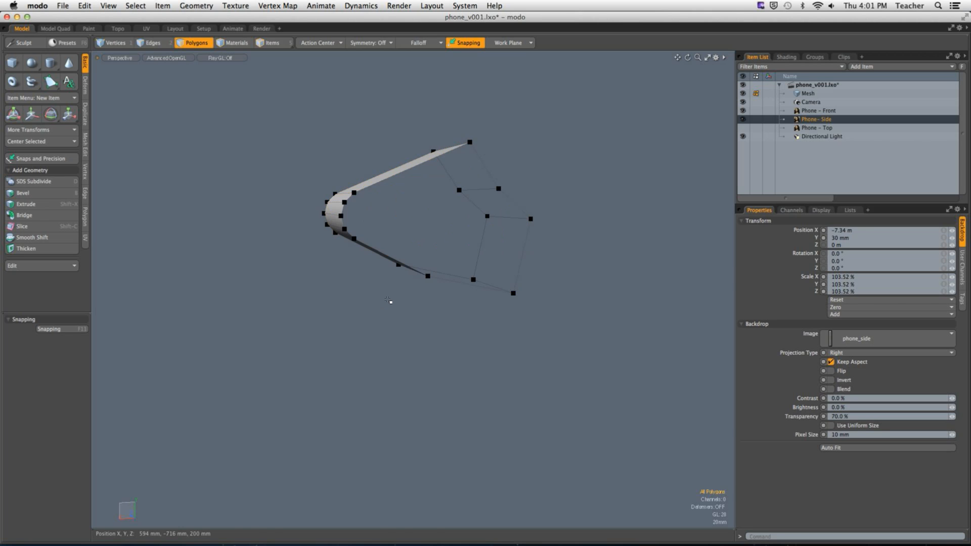
left_click_drag(390, 301, 518, 331, "alt")
In the front view, move the depth edge at the key's left corner about -22 mm in X and -2 mm in Y to match the photo.
key("ctrl+space")
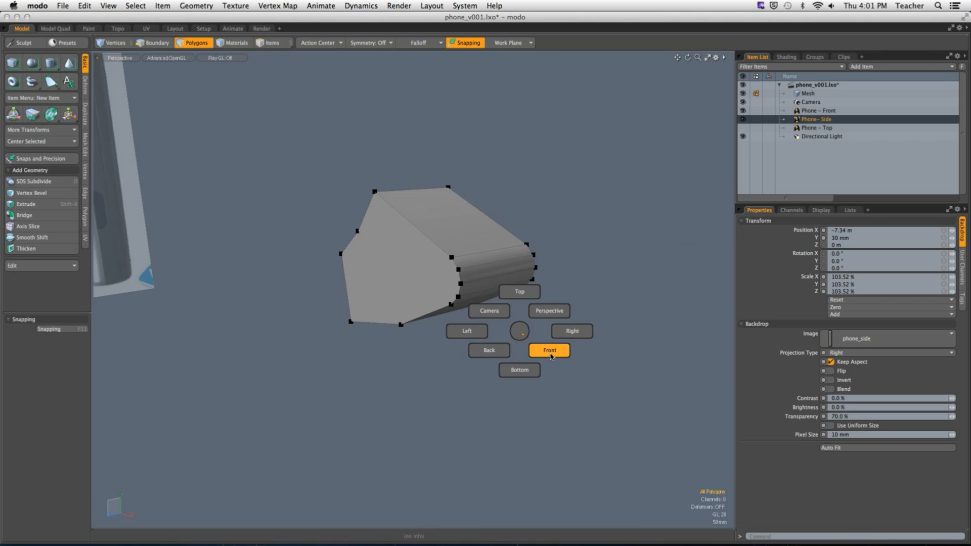
left_click(551, 351)
key("3")
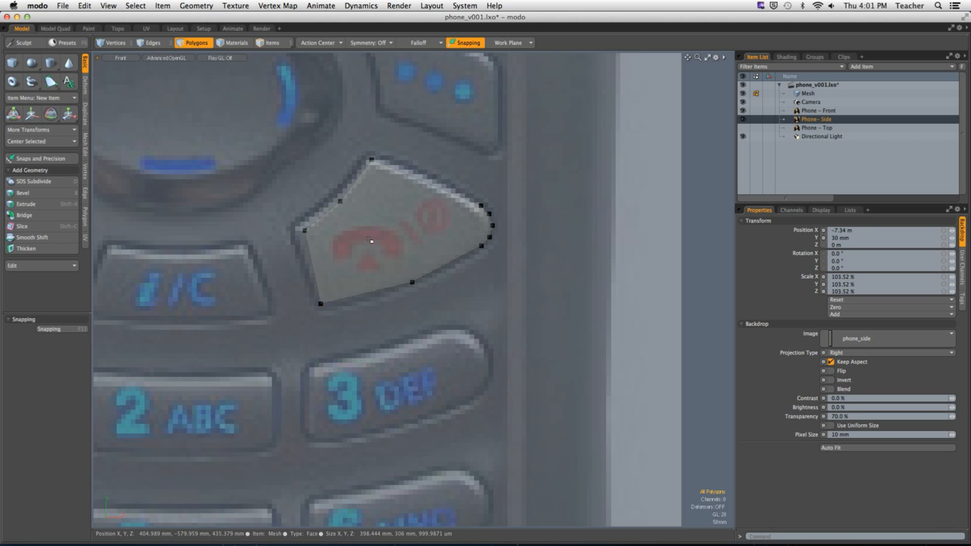
left_click(371, 250)
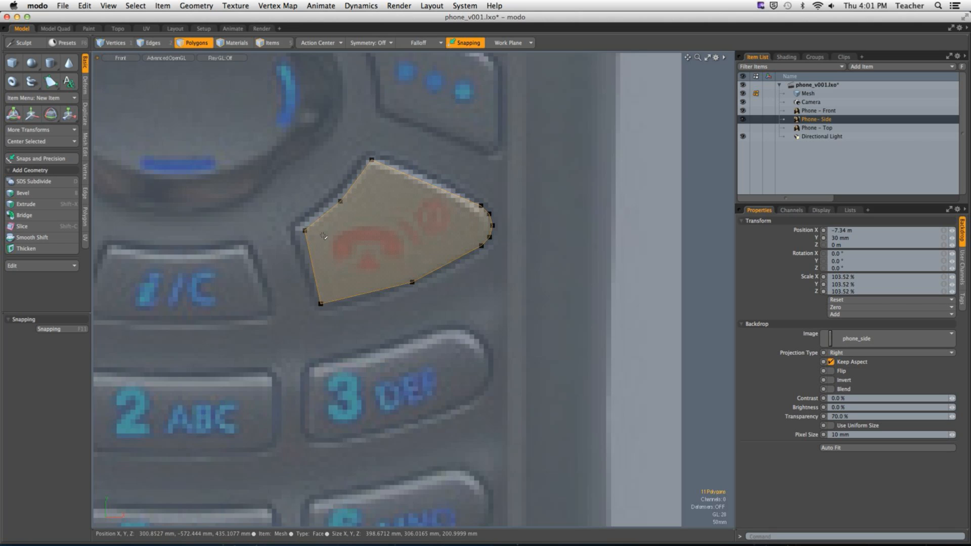
key("2")
key("ctrl+space")
left_click(392, 158)
left_click_drag(319, 238, 389, 248, "alt")
key("ctrl+space")
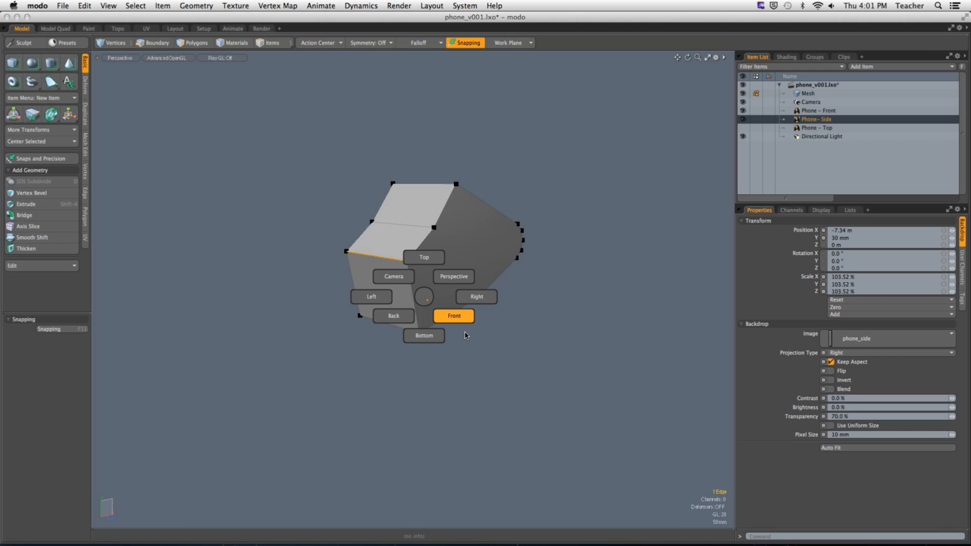
left_click(450, 317)
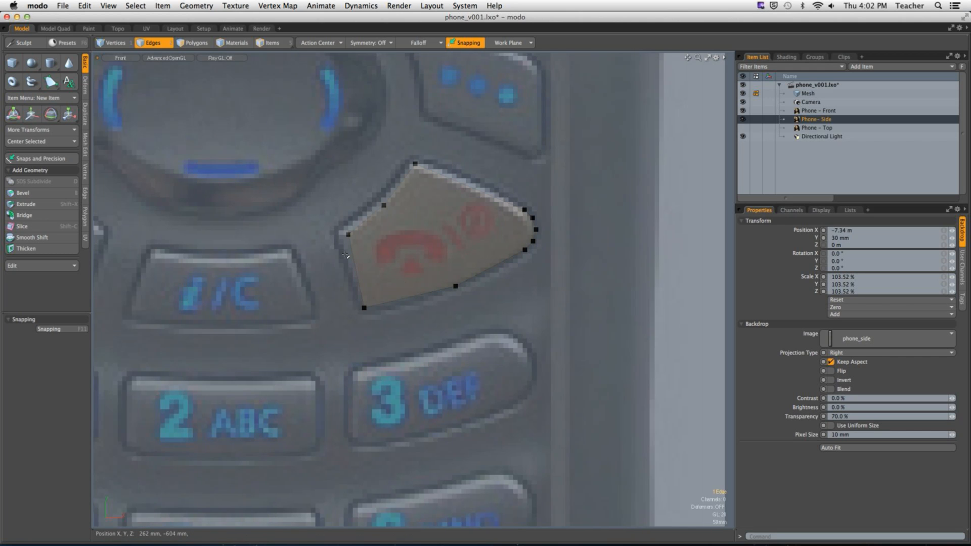
key("w")
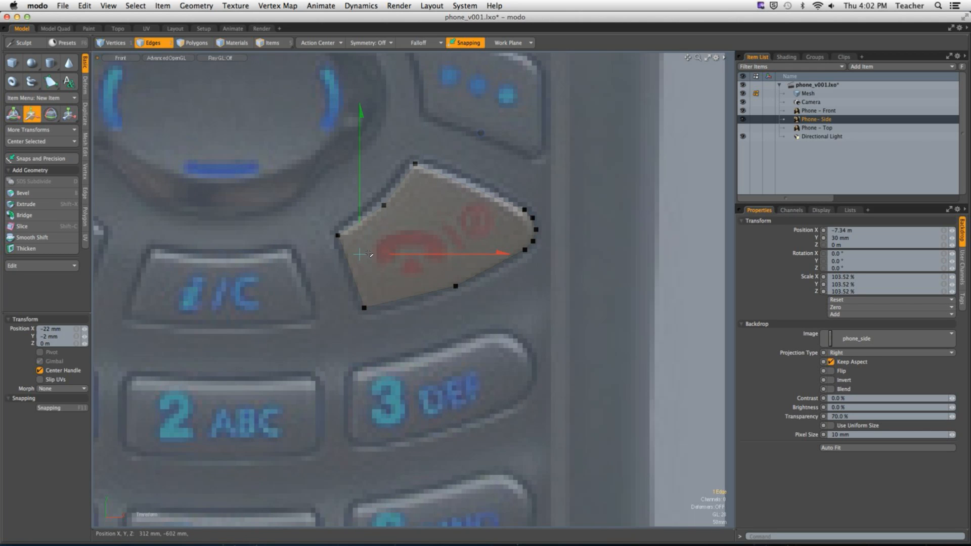
key("Escape")
key("Escape")
Toggle subdivision smoothing on the key block in perspective to compare its smoothed and unsmoothed shapes.
left_click_drag(400, 330, 512, 195, "alt")
key("Tab")
key("Tab")
key("Tab")
key("Tab")
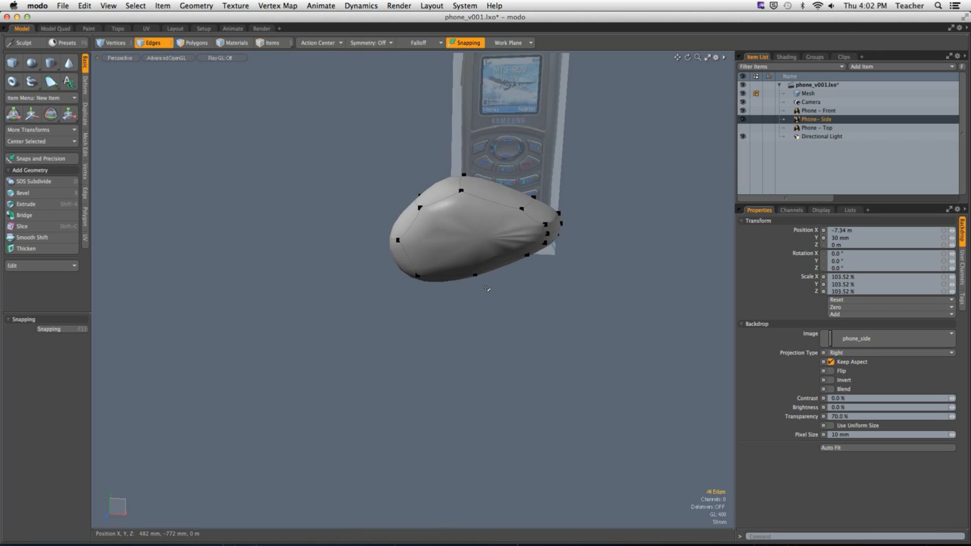
key("Tab")
key("Tab")
key("Tab")
key("Tab")
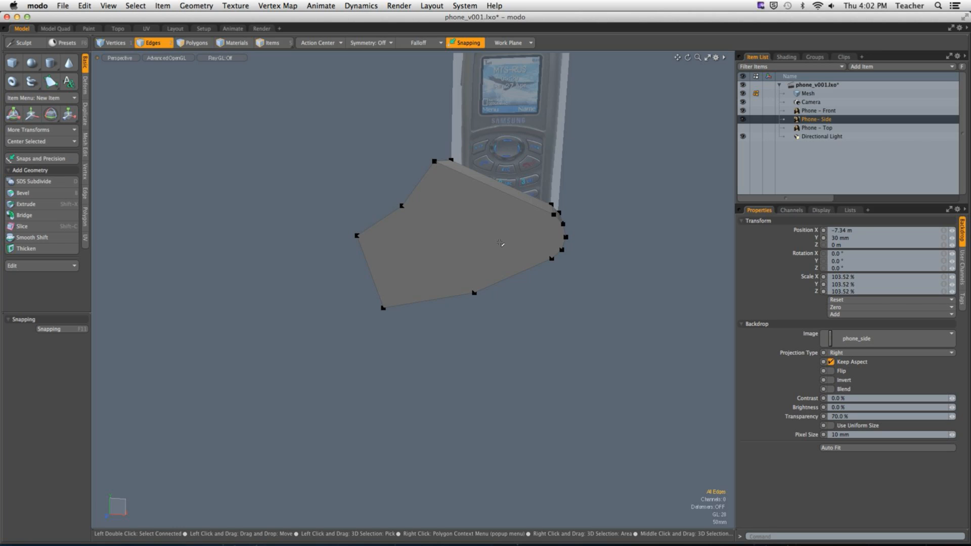
Highlight vertices along the key's rounded end, clear the selection, and examine the block from the front.
left_click_drag(500, 243, 432, 301, "alt")
scroll(487, 280, "up", 3)
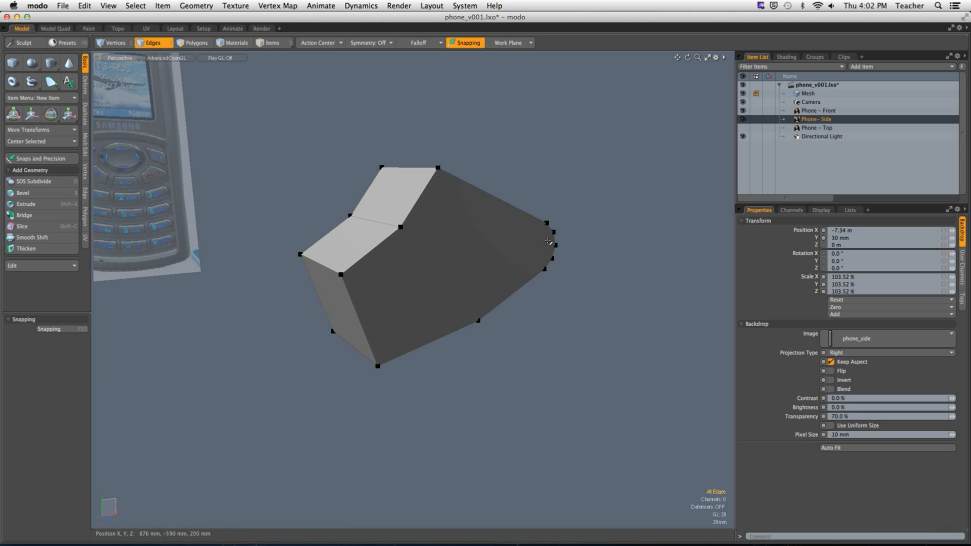
key("1")
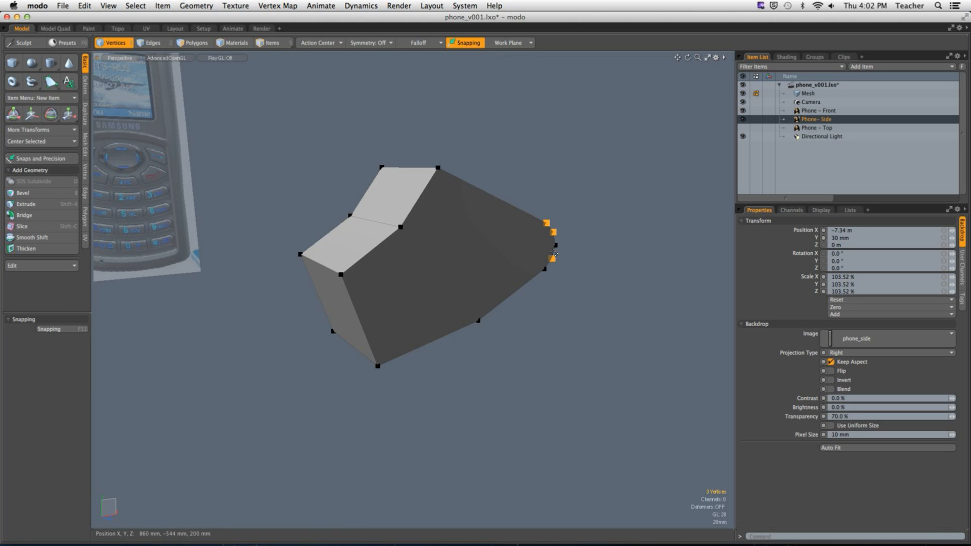
left_click_drag(567, 273, 501, 273, "alt")
left_click(538, 323)
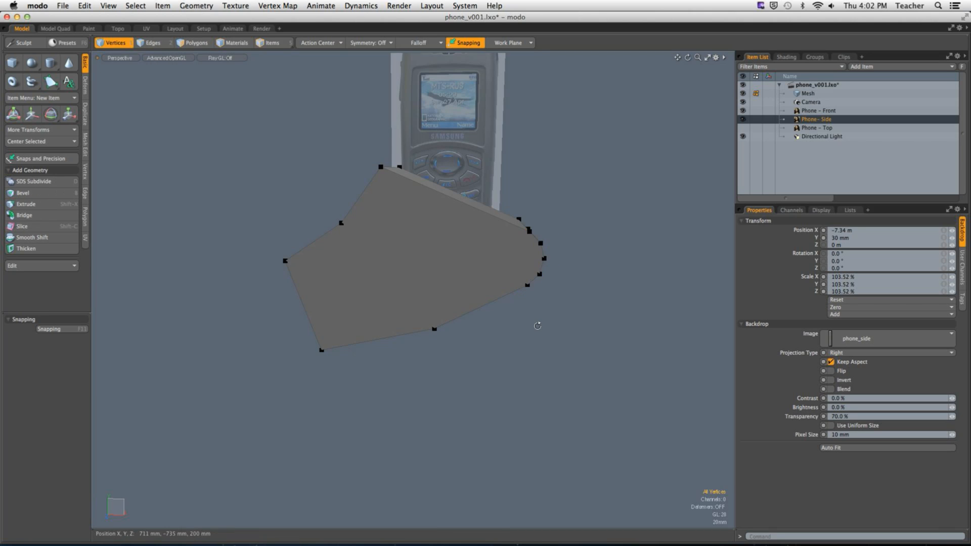
left_click_drag(538, 323, 546, 279, "alt")
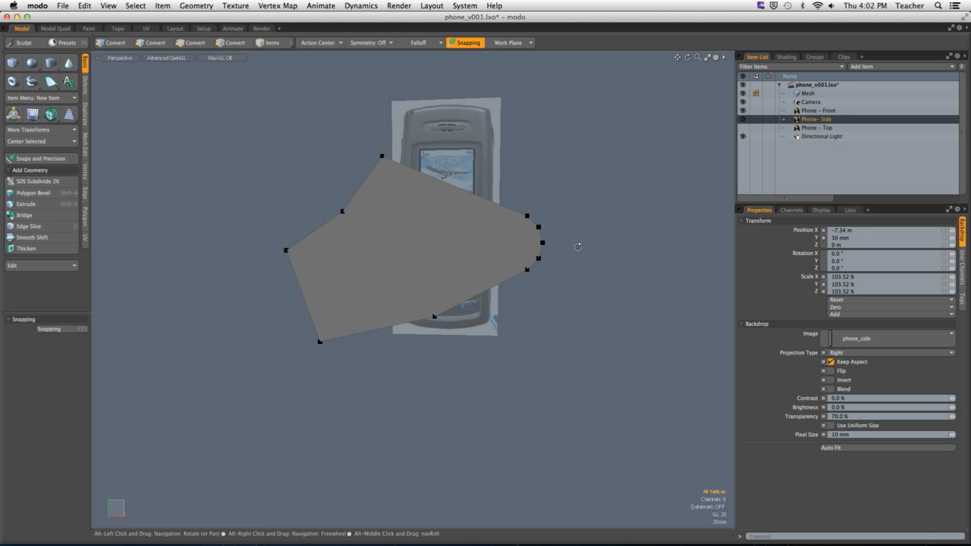
Polygon Bevel the key's front face with an inset of about 30.2 mm and a shift of about -1.6 mm, and preview it subdivided.
left_click_drag(487, 310, 419, 263, "alt")
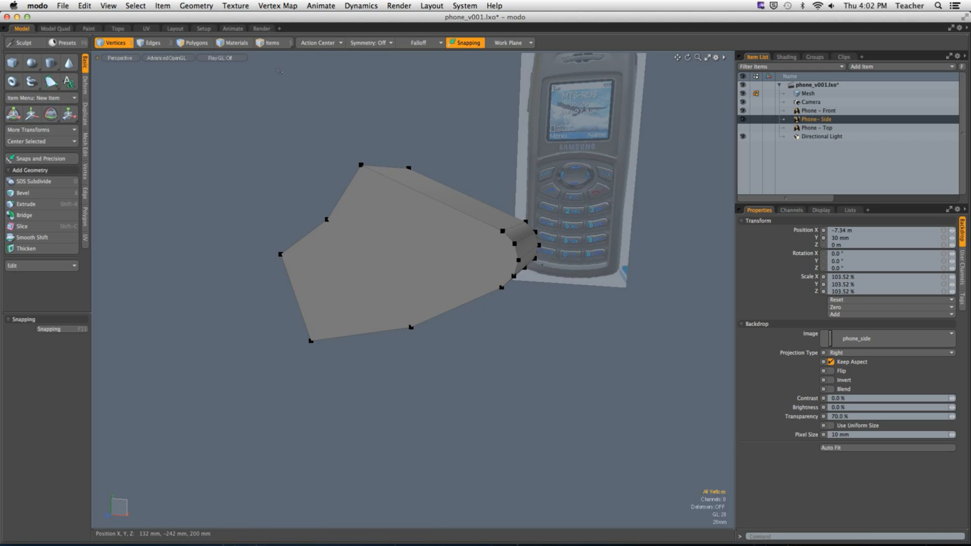
key("3")
left_click(418, 275)
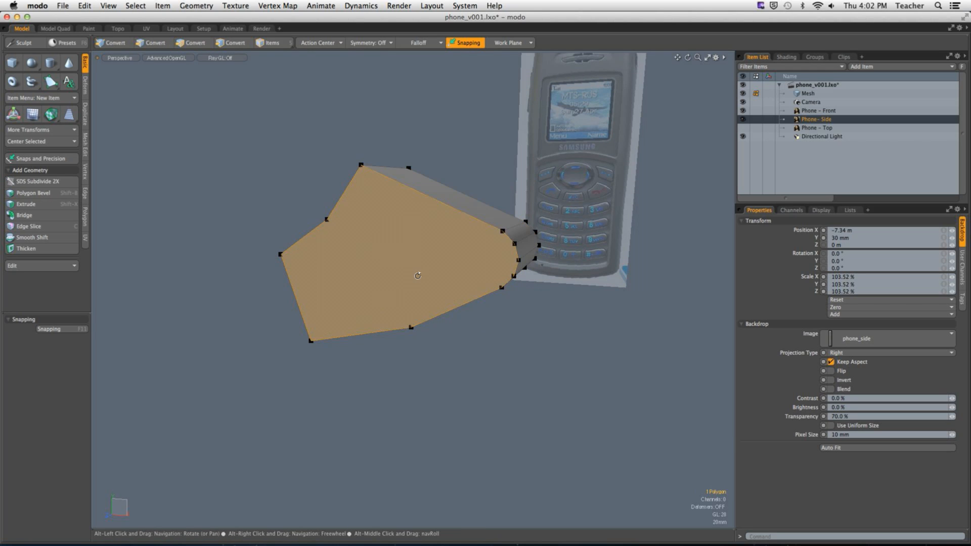
left_click_drag(417, 276, 369, 273, "alt")
key("shift+b")
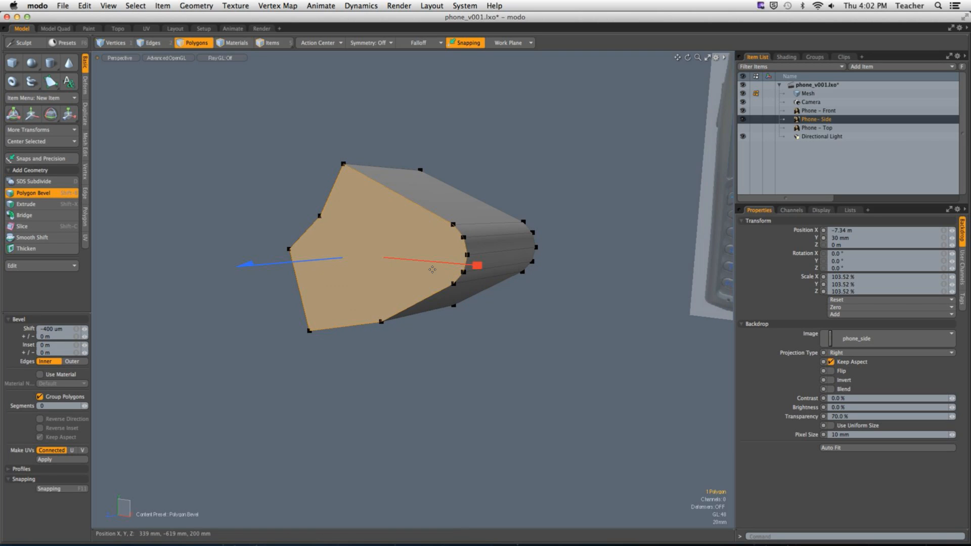
mouse_move(478, 271)
left_mouse_down()
mouse_move(488, 269)
mouse_move(463, 272)
left_mouse_up()
key("Escape")
key("Escape")
key("Tab")
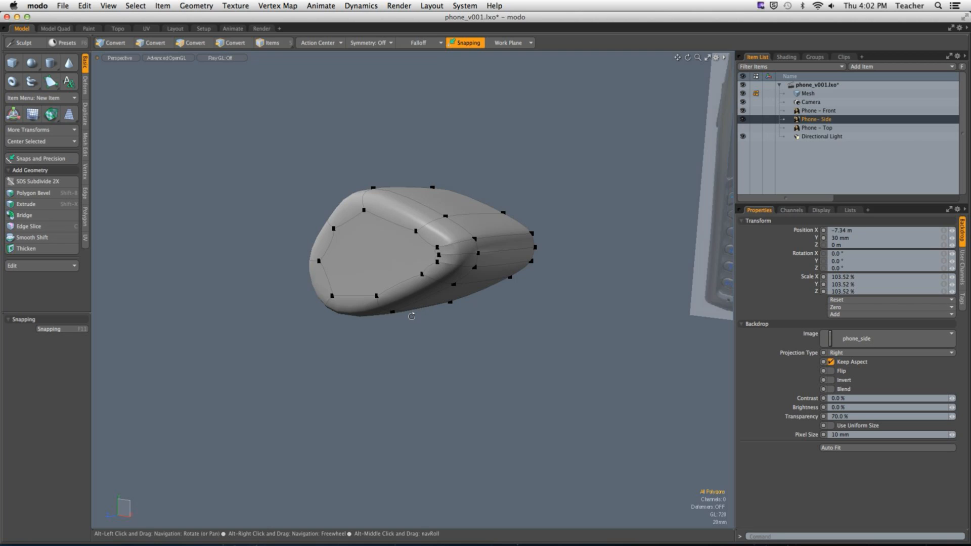
Turn off subdivision, loop slice the key's side polygons close to the front face, and smooth the block again.
mouse_move(412, 314)
left_mouse_down("alt")
mouse_move(520, 300)
mouse_move(495, 291)
mouse_move(428, 299)
left_mouse_up("alt")
key("Tab")
mouse_move(409, 237)
left_mouse_down()
mouse_move(399, 256)
mouse_move(411, 286)
mouse_move(400, 233)
left_mouse_up()
key("alt+c")
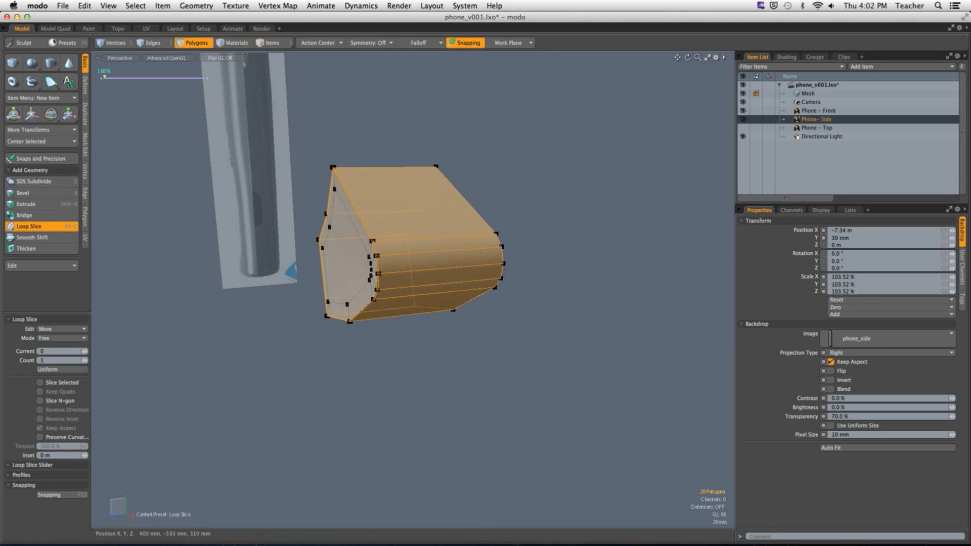
key("q")
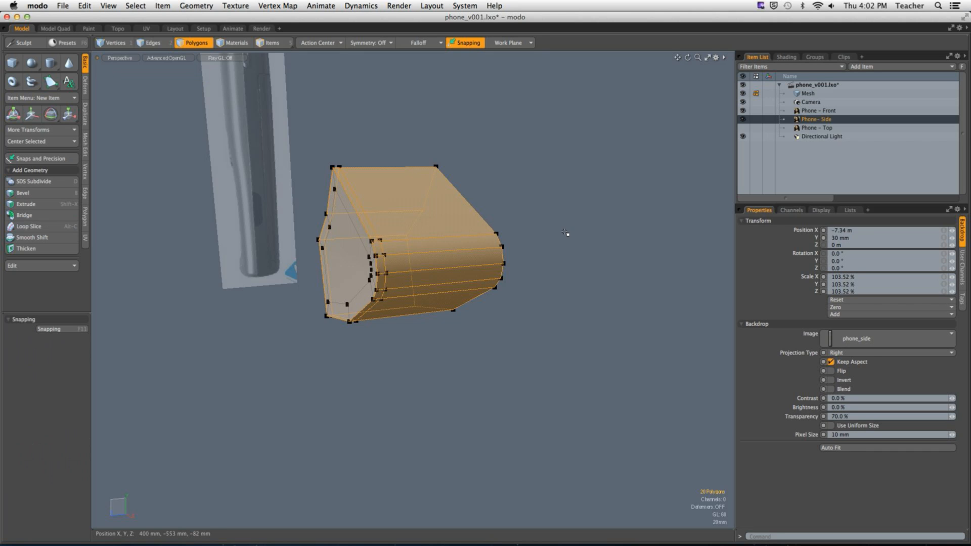
key("Escape")
key("Tab")
Compare the smoothed and unsmoothed key outline with the front reference photo.
left_click_drag(440, 256, 425, 282, "alt")
key("ctrl+space")
left_click(520, 352)
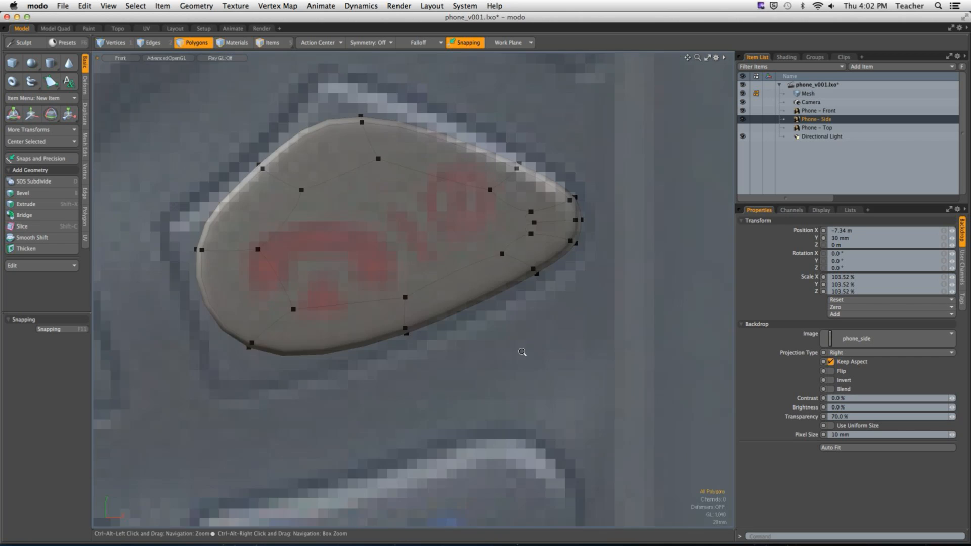
left_click_drag(521, 352, 494, 357, "ctrl+alt")
key("Tab")
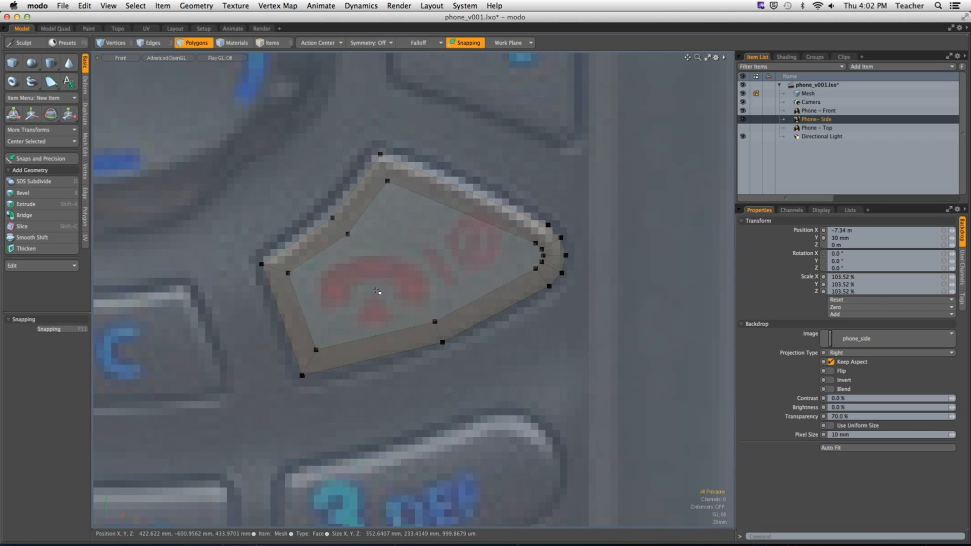
mouse_move(307, 256)
left_mouse_down()
mouse_move(315, 247)
mouse_move(334, 288)
left_mouse_up()
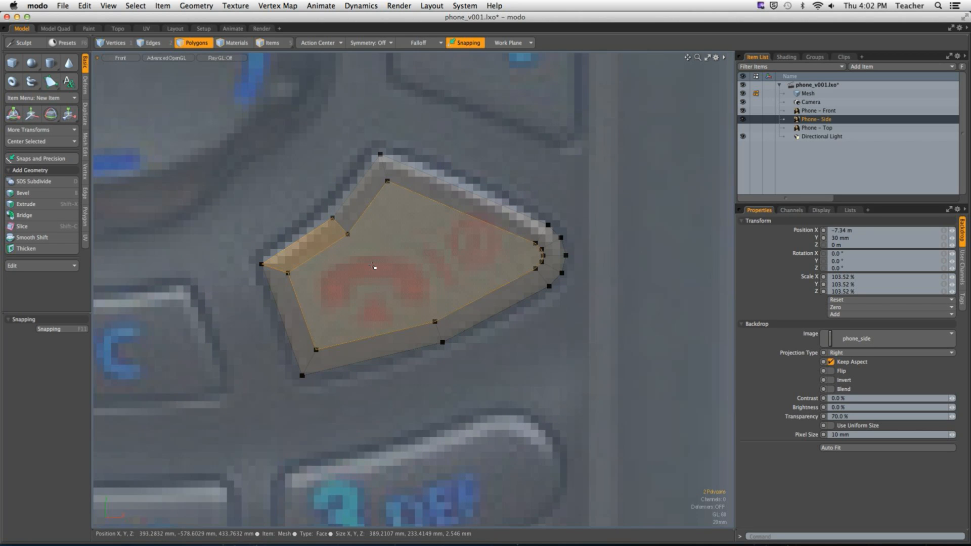
Undo the loop slice and the front face bevel so the key returns to its plain extruded block.
key("super+z")
key("super+z")
key("super+z")
key("super+z")
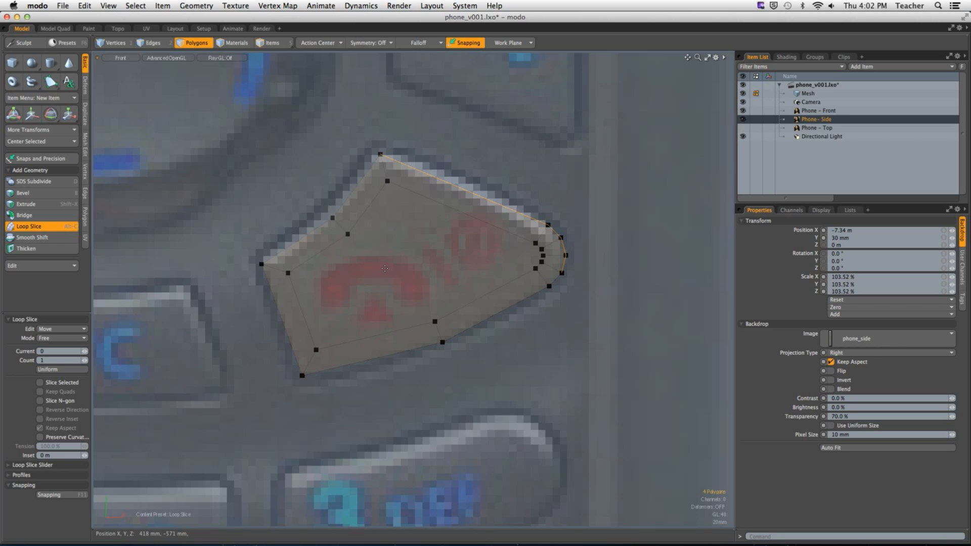
key("super+z")
key("super+z")
key("super+z")
key("super+z")
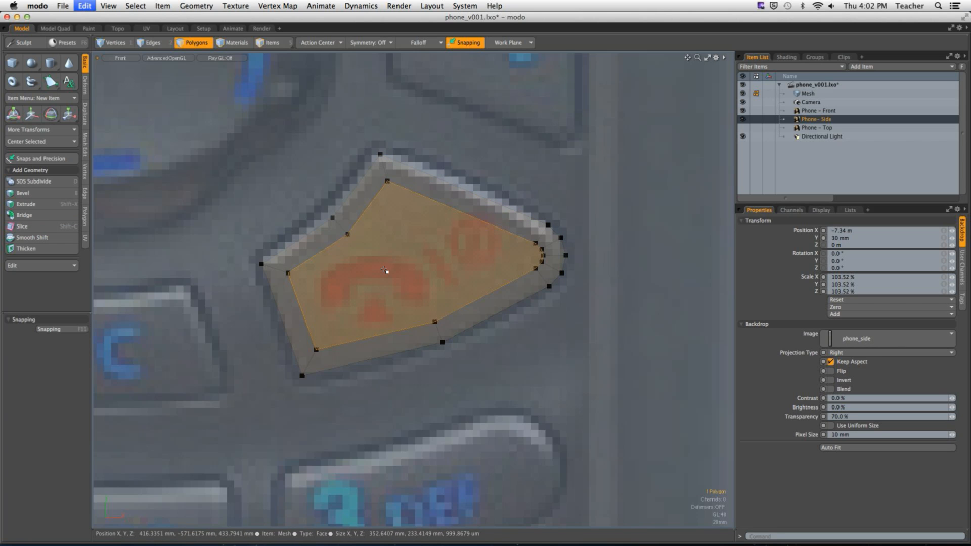
key("ctrl+space")
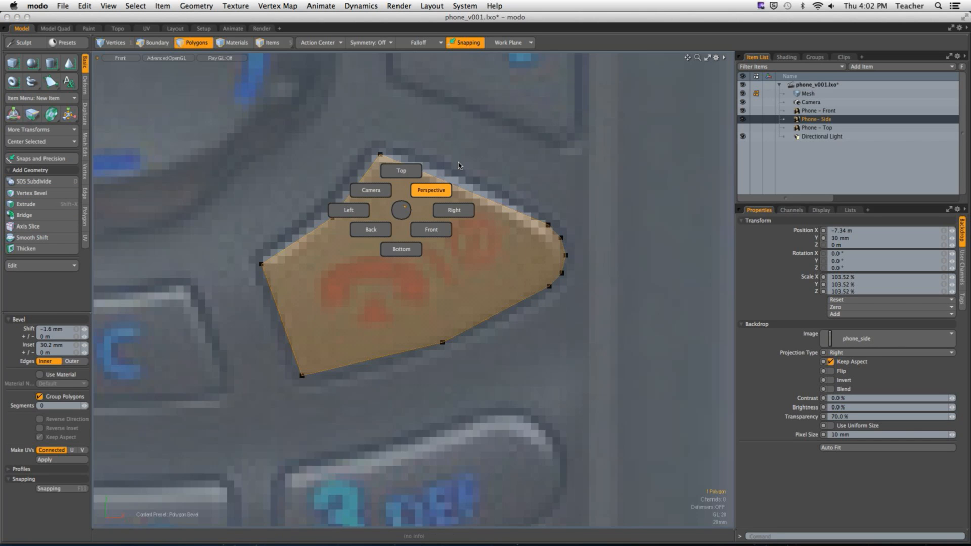
left_click(431, 190)
left_click_drag(455, 199, 430, 329, "alt")
key("super+z")
Select the key's entire connected block, move it along the depth axis relative to the phone face, and clear the selection.
key("u")
left_click(415, 244)
double_click(436, 263)
key("w")
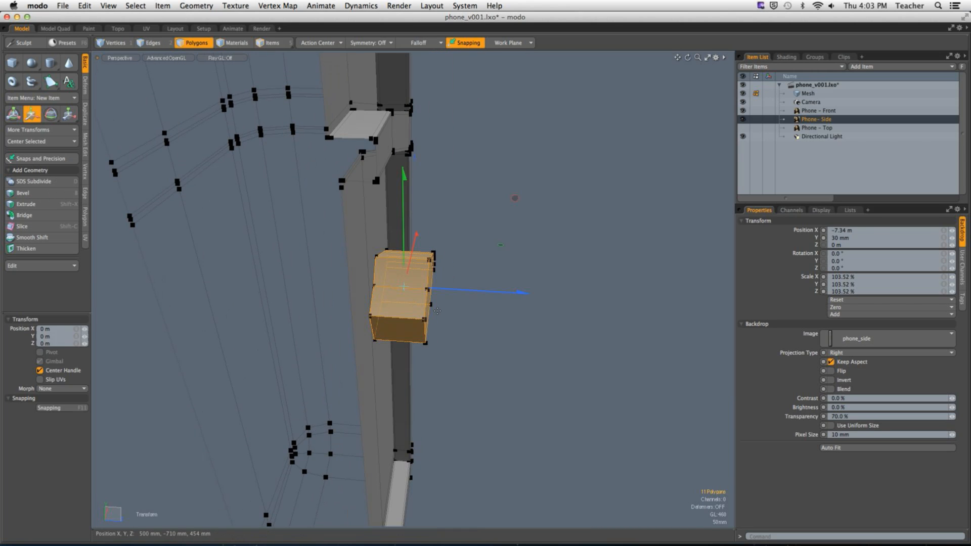
left_click_drag(525, 297, 542, 248)
key("Escape")
key("Escape")
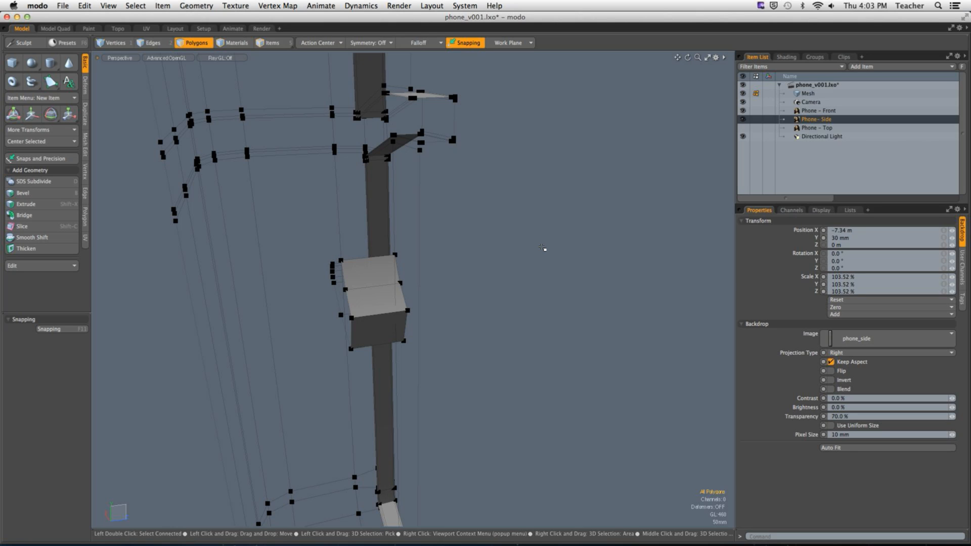
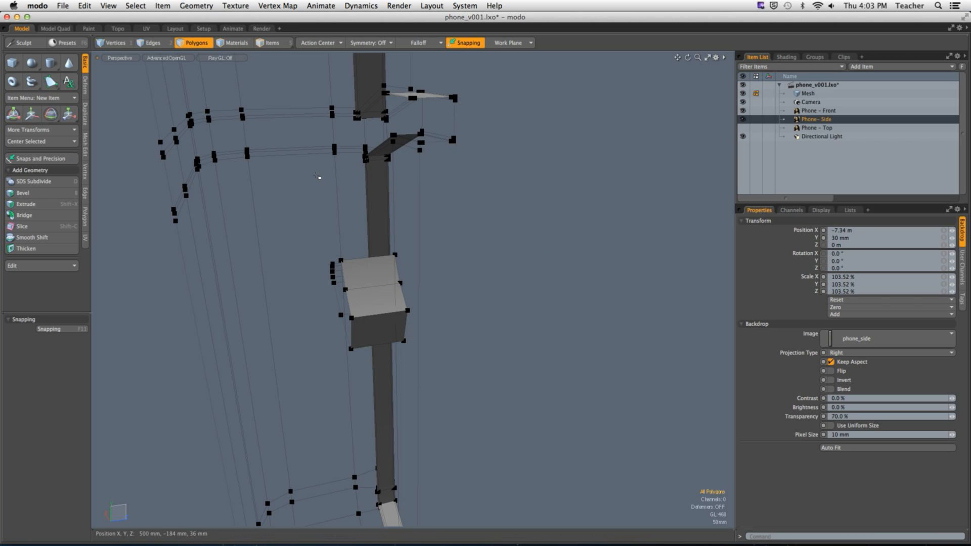
Create a flat 12-sided Z-axis cylinder over the oval navigation pad, centered at X 0, Y -254 mm, with radii of 354 and 248 mm.
key("ctrl+space")
left_click(612, 386)
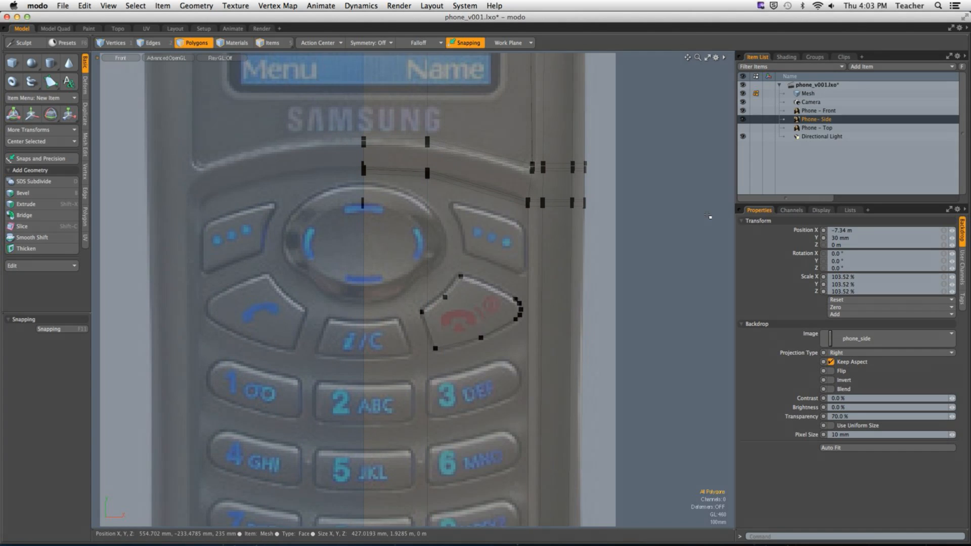
left_click_drag(380, 273, 376, 285, "alt+shift")
scroll(377, 286, "up", 2)
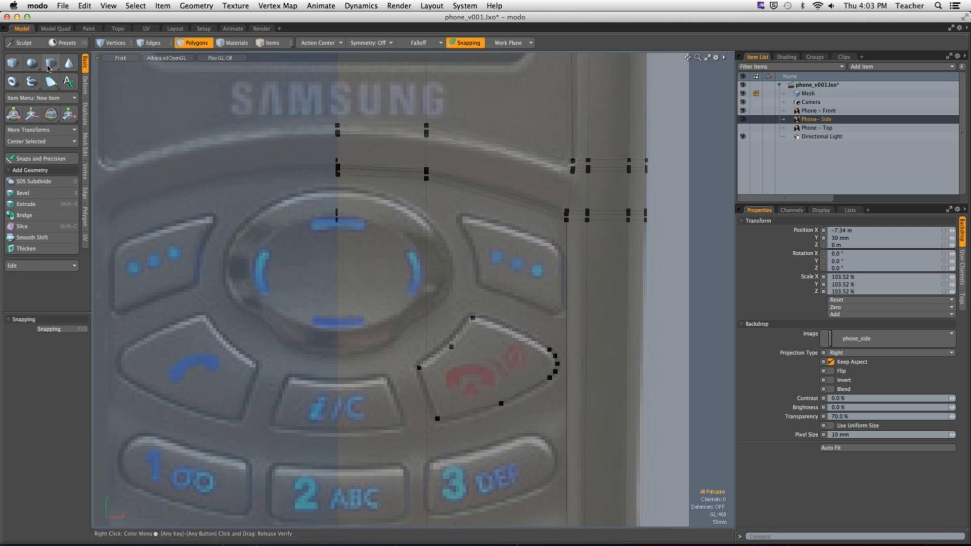
left_click(49, 65)
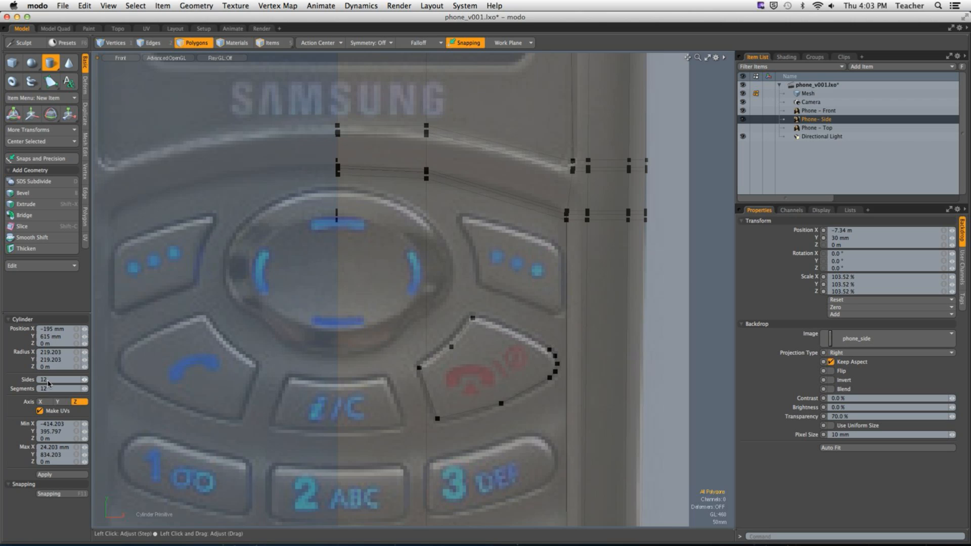
left_click_drag(338, 268, 222, 347)
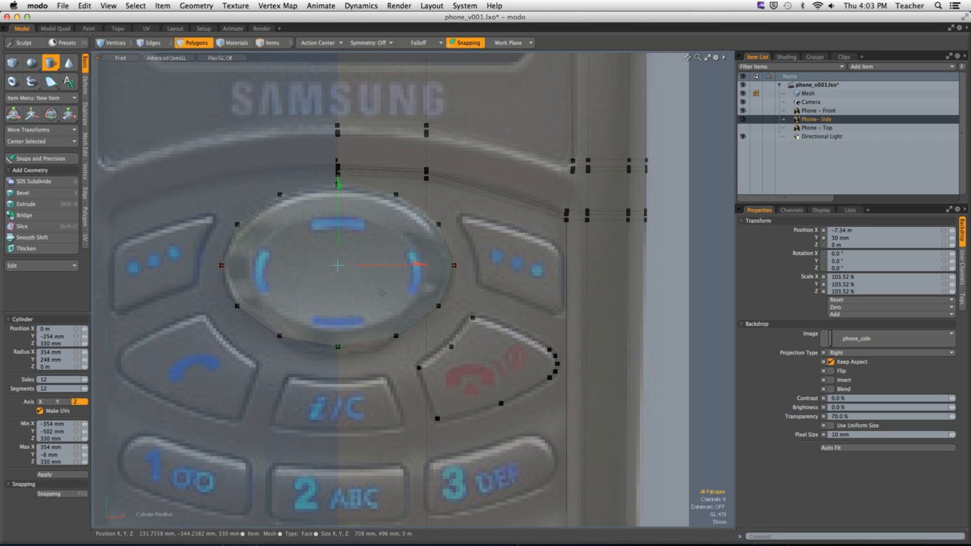
key("ctrl+space")
left_click(530, 165)
left_click_drag(499, 319, 336, 278, "alt")
key("q")
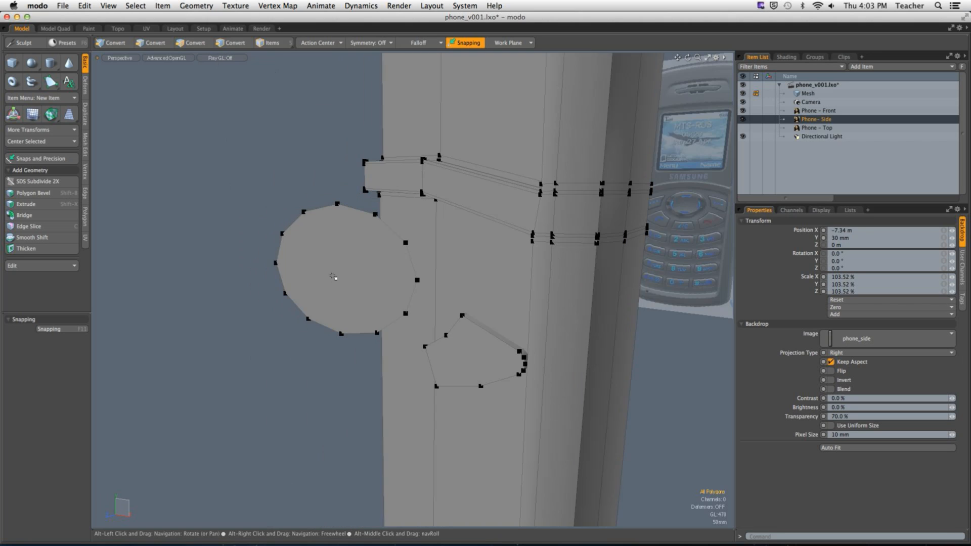
Cut the oval disc from the phone body mesh and paste it into a new mesh item.
key("3")
left_click(368, 273)
left_click(368, 273)
key("Delete")
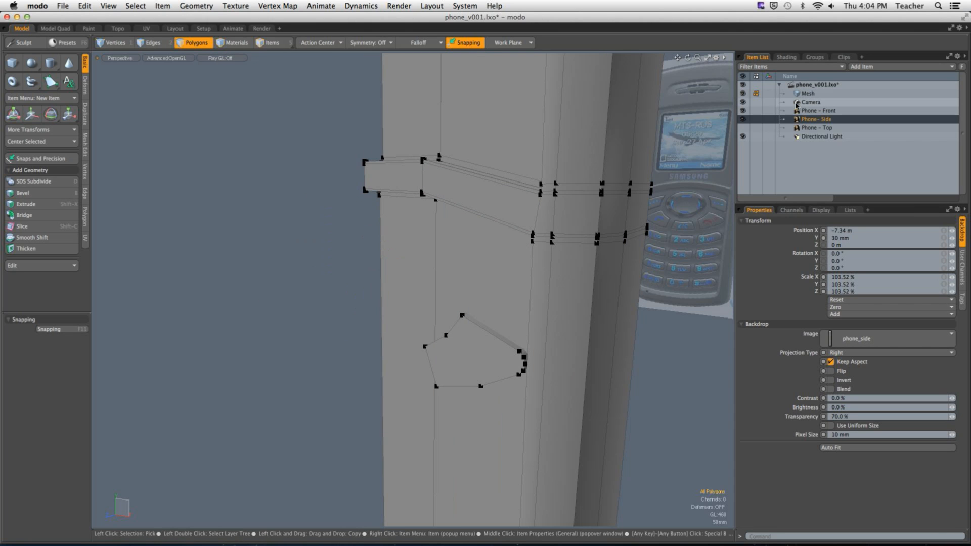
left_click(865, 66)
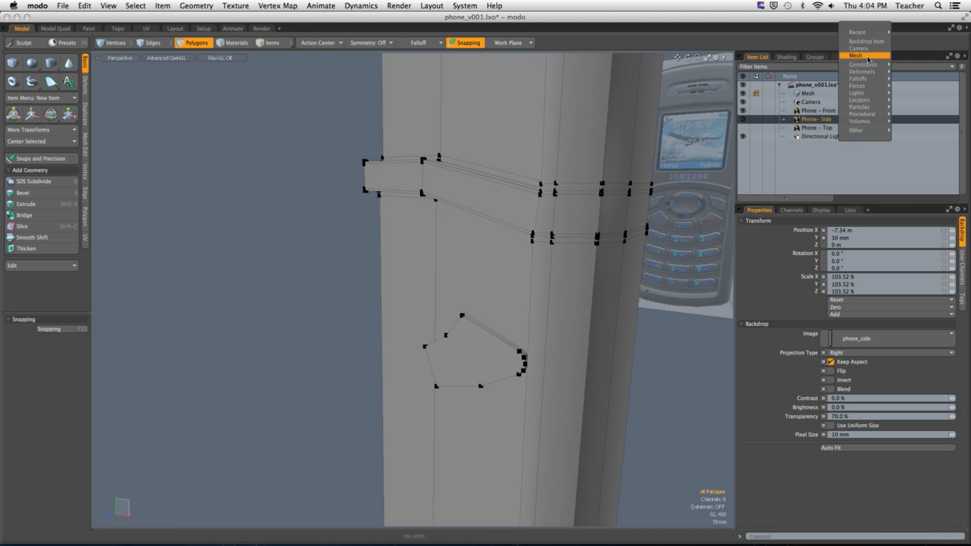
left_click(863, 57)
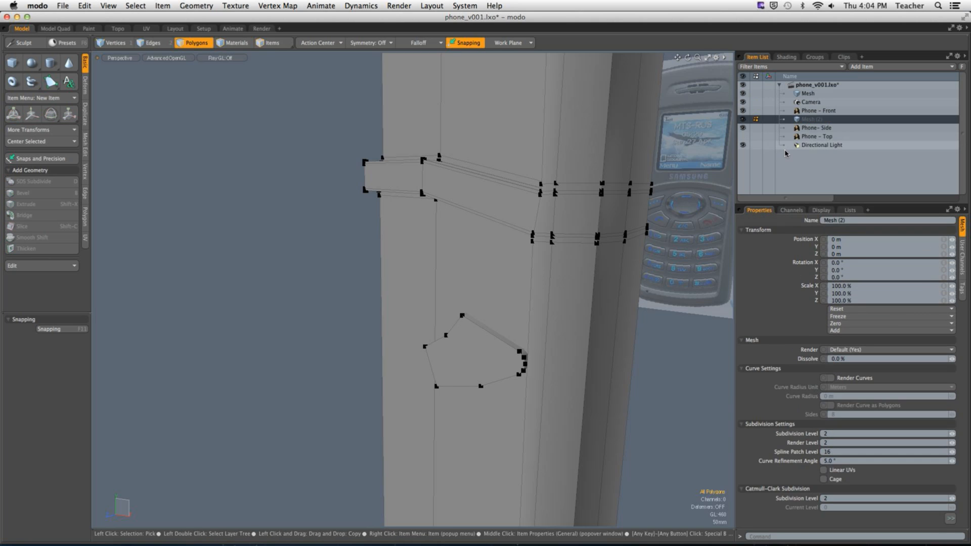
key("super+v")
left_click_drag(503, 242, 414, 281, "alt")
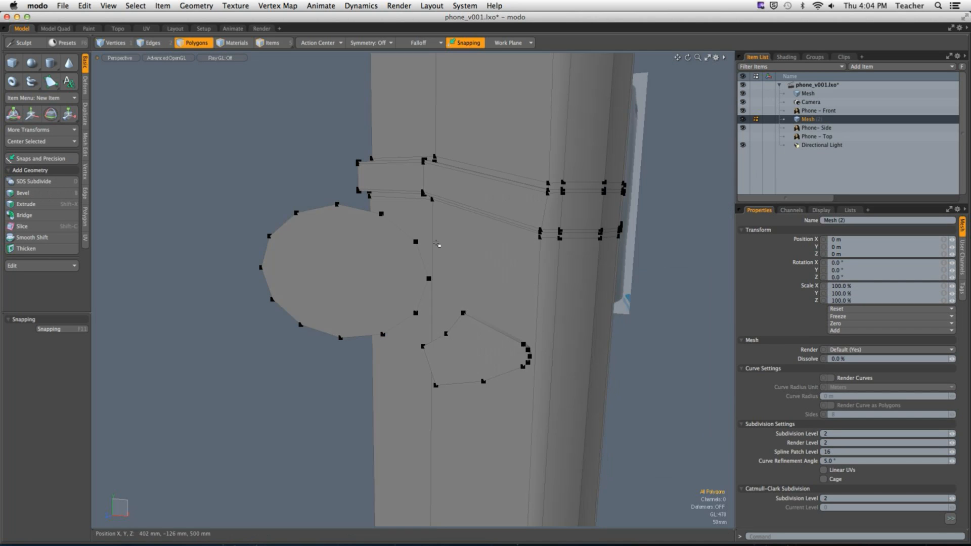
In the front view, slice the oval disc vertically between its top and bottom vertices and delete the left half.
key("ctrl+space")
left_click(550, 340)
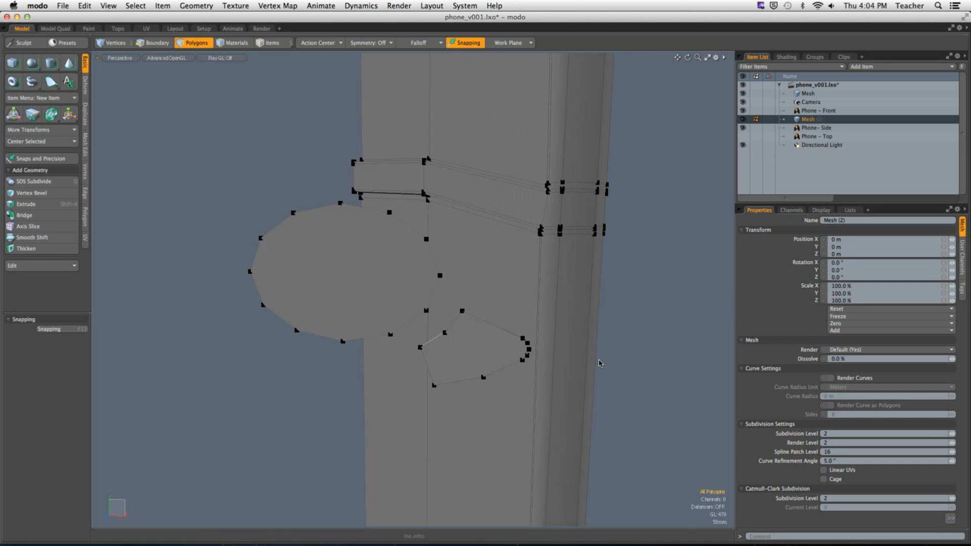
key("3")
scroll(436, 369, "up", 3)
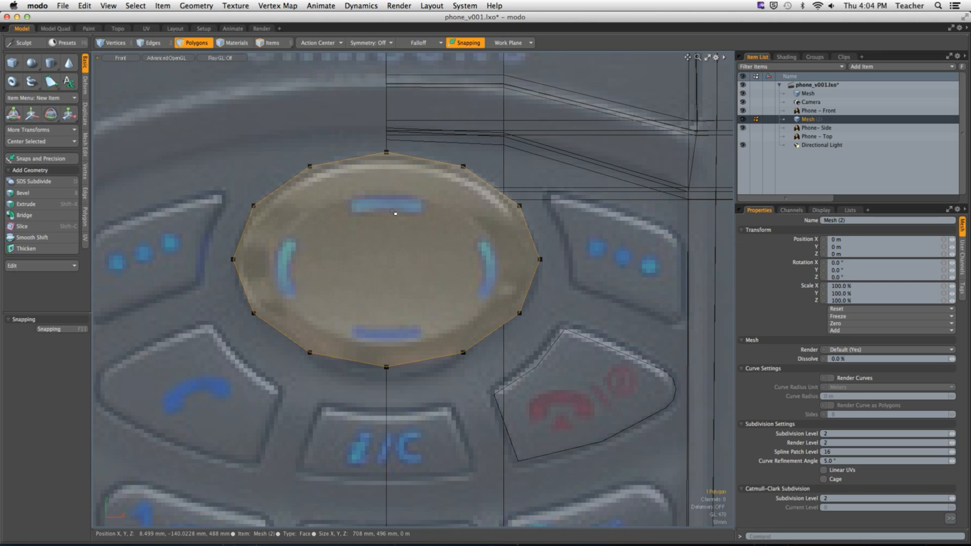
key("c")
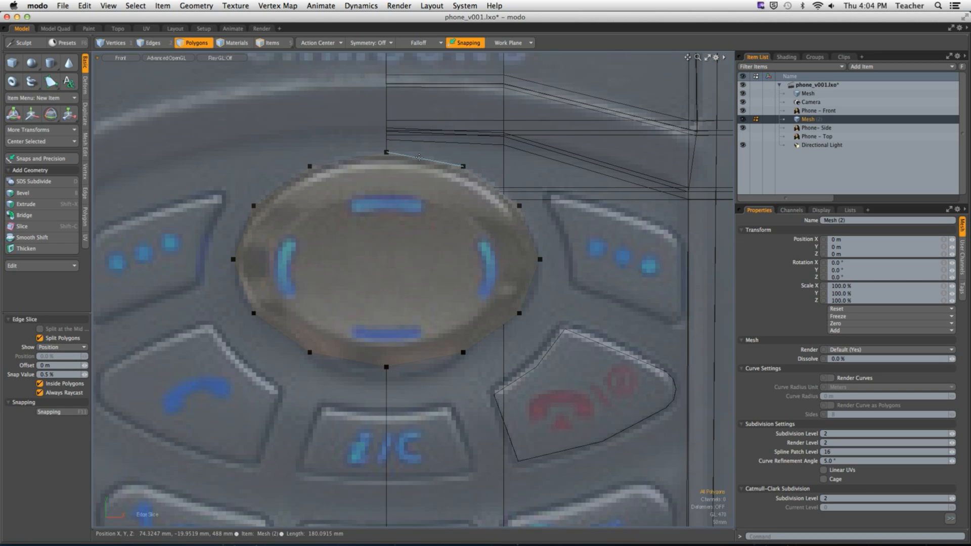
left_click(387, 152)
left_click(386, 367)
key("q")
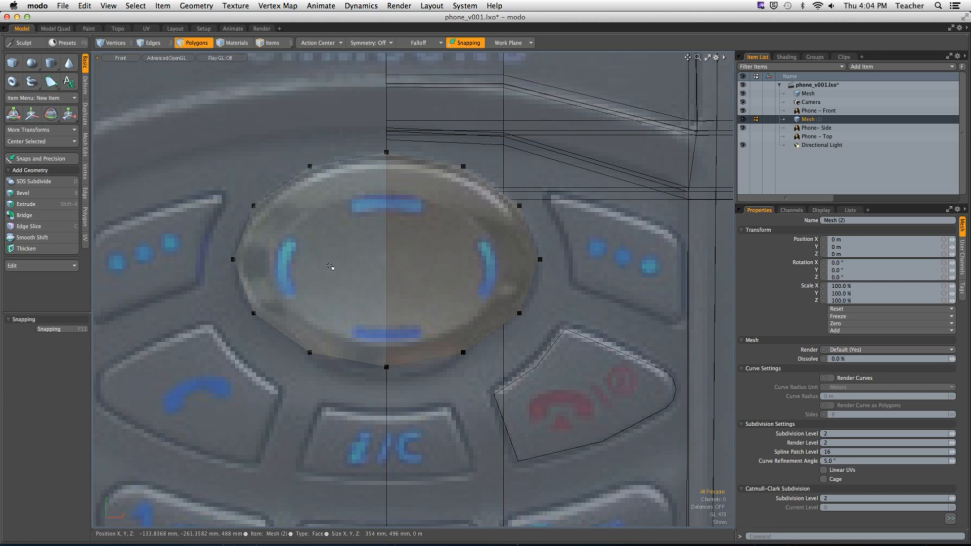
left_click(281, 247)
key("Delete")
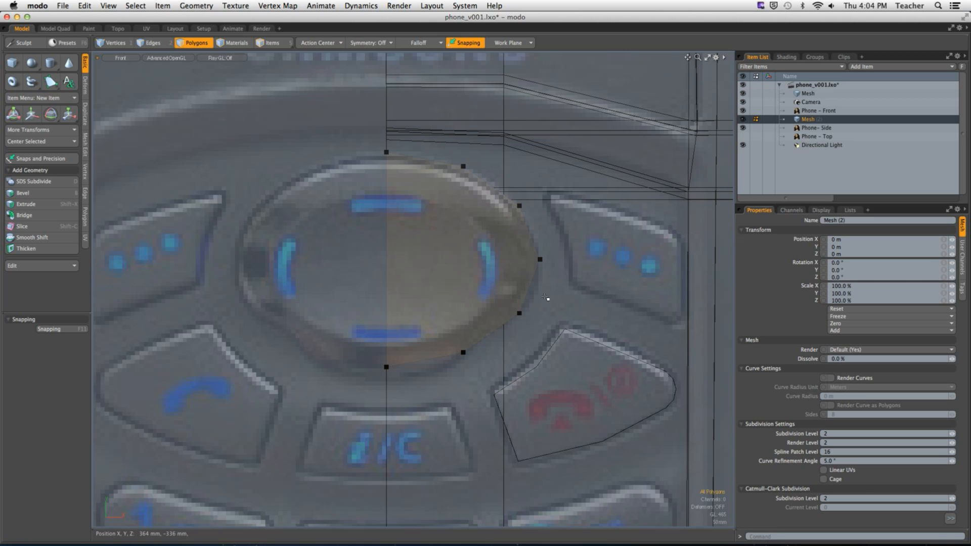
Edge slice the half disc horizontally from its outermost vertex to the centerline, and vertically between its upper and lower outline vertices.
key("alt+c")
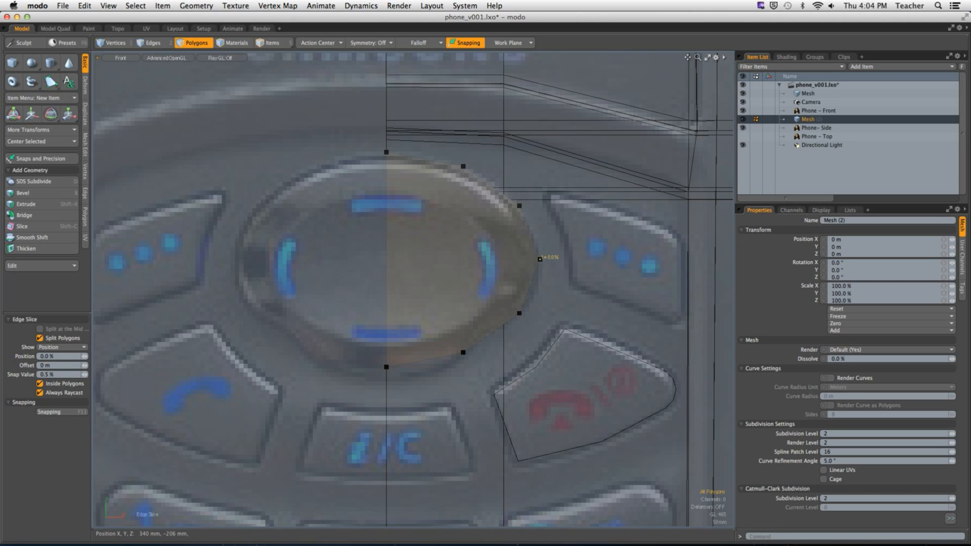
left_click(540, 258)
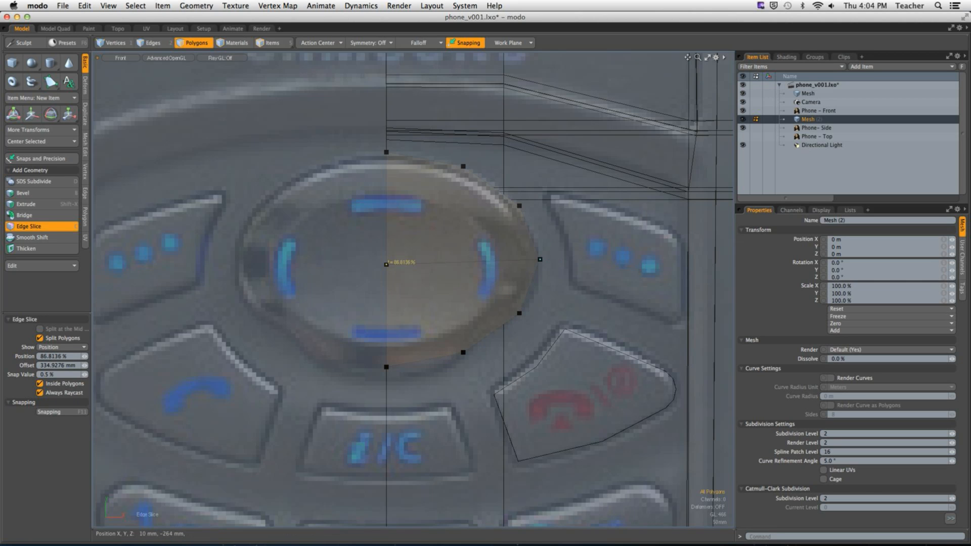
left_click_drag(477, 178, 463, 166, "shift")
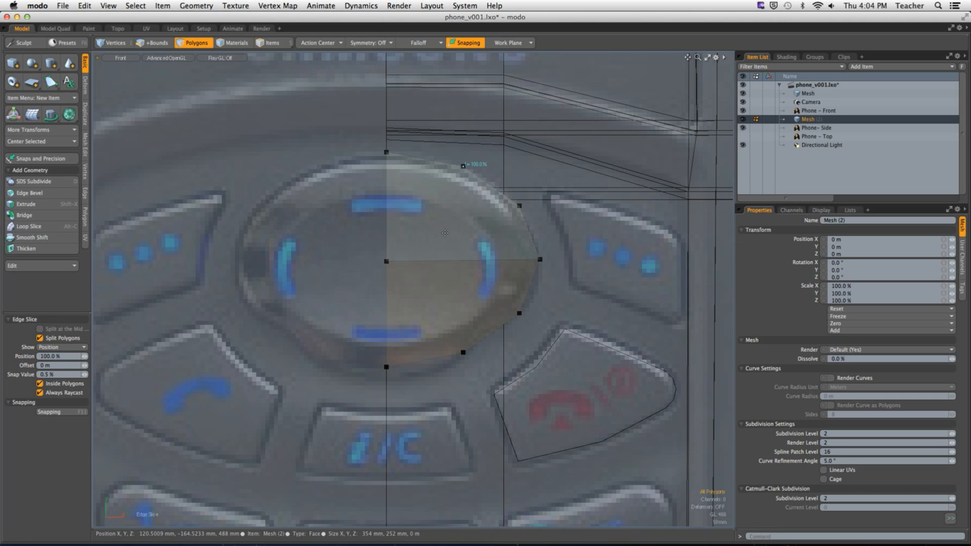
left_click(470, 260)
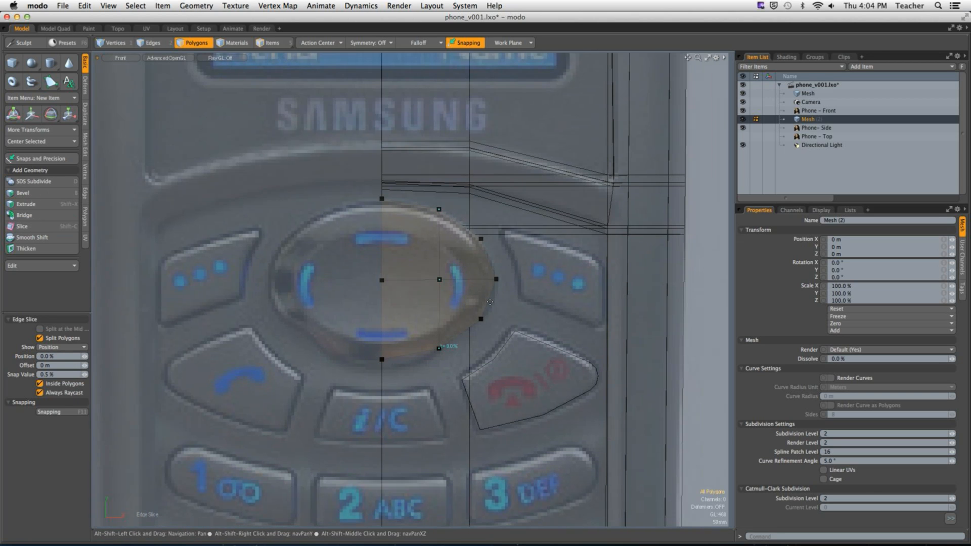
key("space")
In the perspective view, extend the half disc's two centerline edges about 444 mm in the negative X direction.
key("ctrl+space")
left_click(642, 222)
left_click_drag(637, 247, 483, 286, "alt")
key("2")
key("3")
double_click(420, 273)
key("2")
left_click(369, 251)
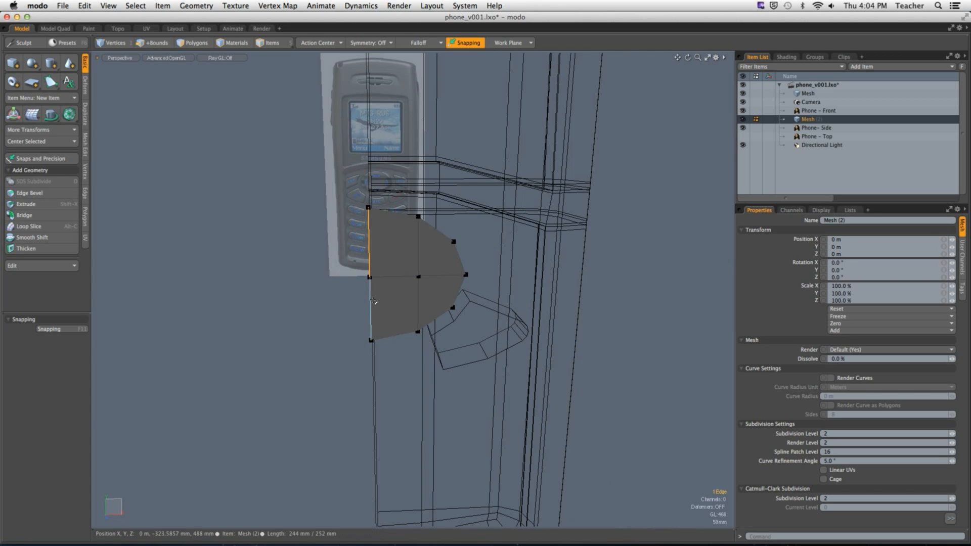
left_click_drag(401, 306, 392, 333, "alt")
left_click(370, 306, "shift")
key("z")
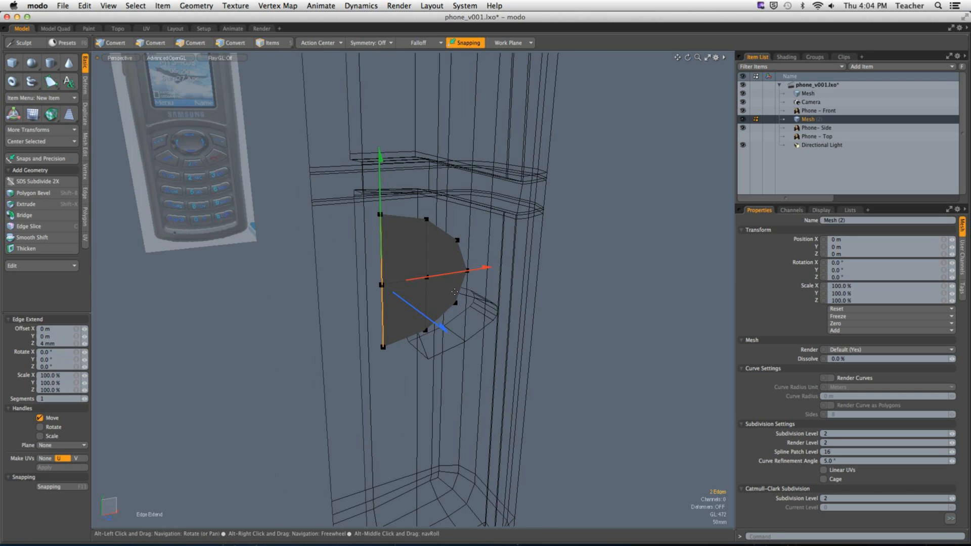
left_click_drag(481, 268, 374, 285)
left_click(56, 344)
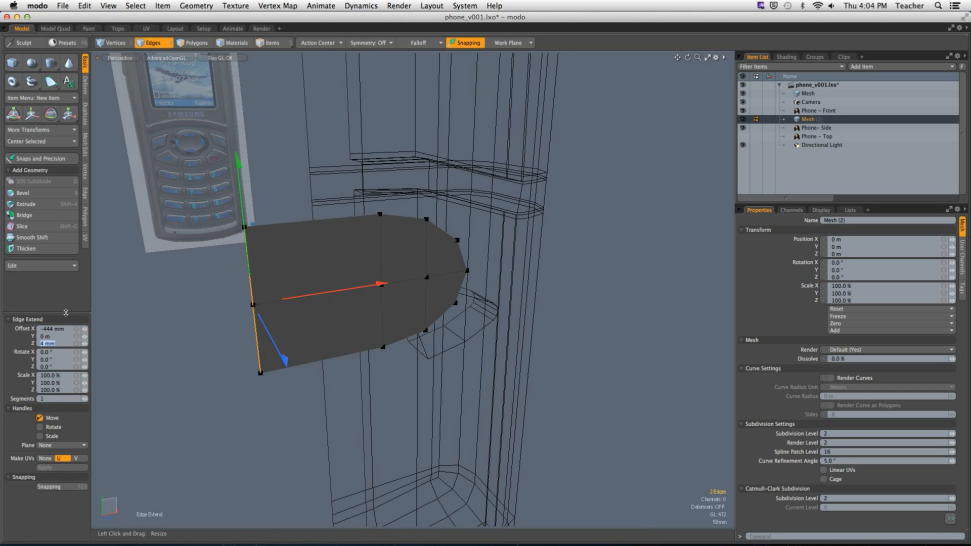
key("q")
Extrude all polygons of the extended half disc about 1.324 m in the negative Z direction, through the phone body.
left_click_drag(172, 329, 464, 358, "alt")
key("1")
key("2")
key("3")
double_click(386, 351)
key("shift+x")
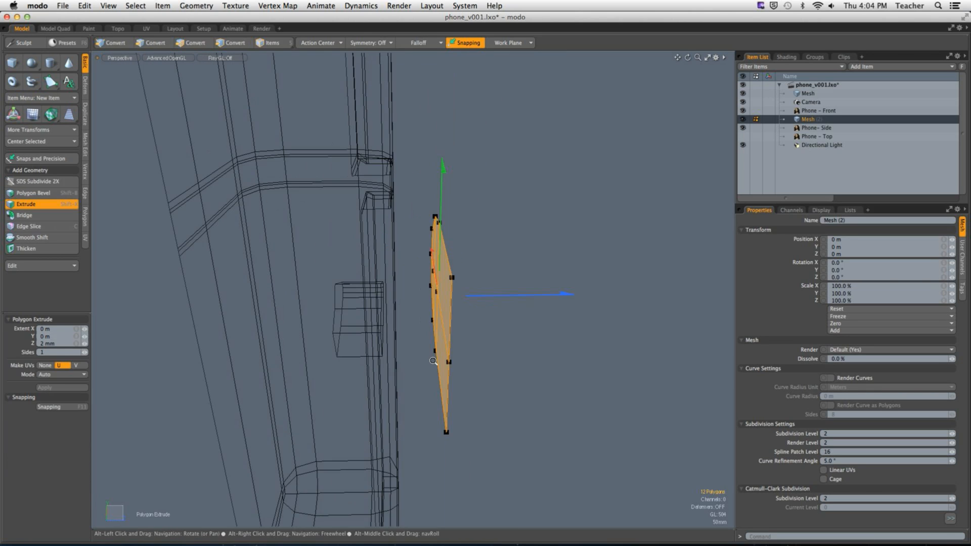
left_click_drag(570, 299, 184, 298)
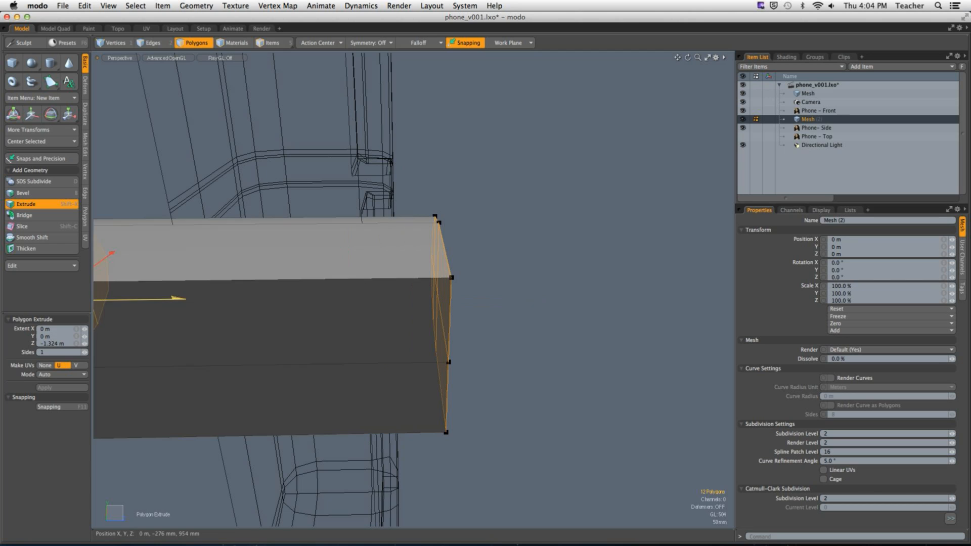
left_click_drag(426, 318, 266, 354, "ctrl+alt")
key("q")
left_click(292, 337)
Make the phone body mesh active and Solid Drill it with the Stencil operation, using the background half-disc block as drive mesh.
left_click(816, 94)
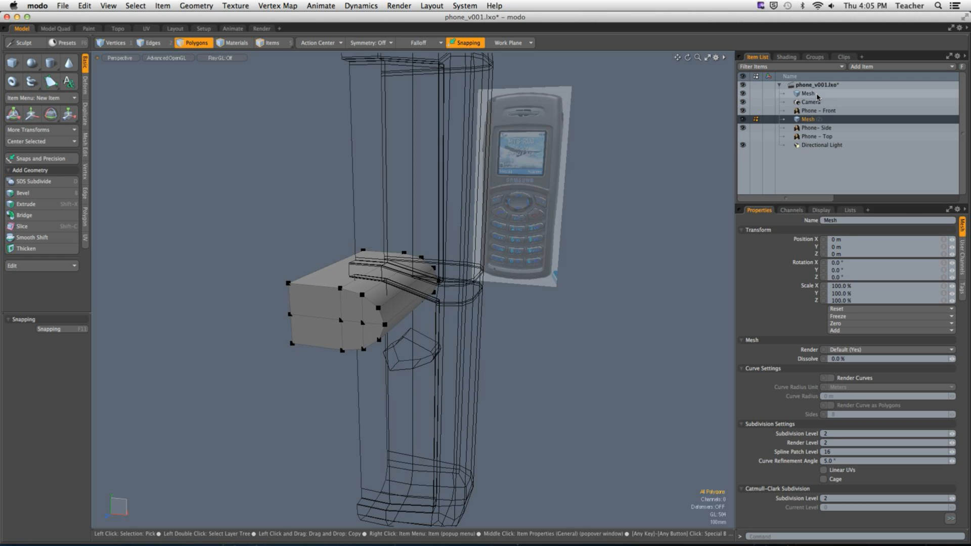
left_click_drag(507, 257, 364, 263, "alt")
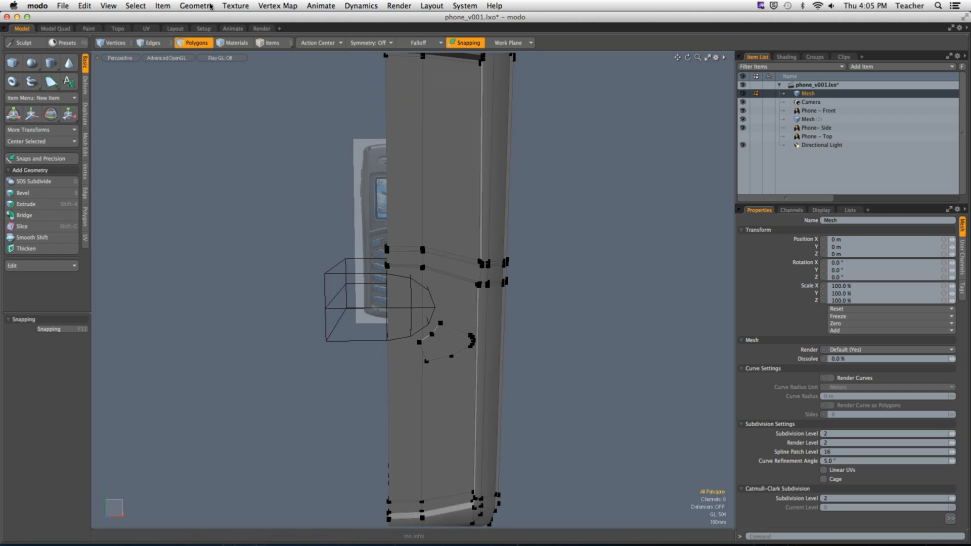
left_click(205, 6)
mouse_move(235, 281)
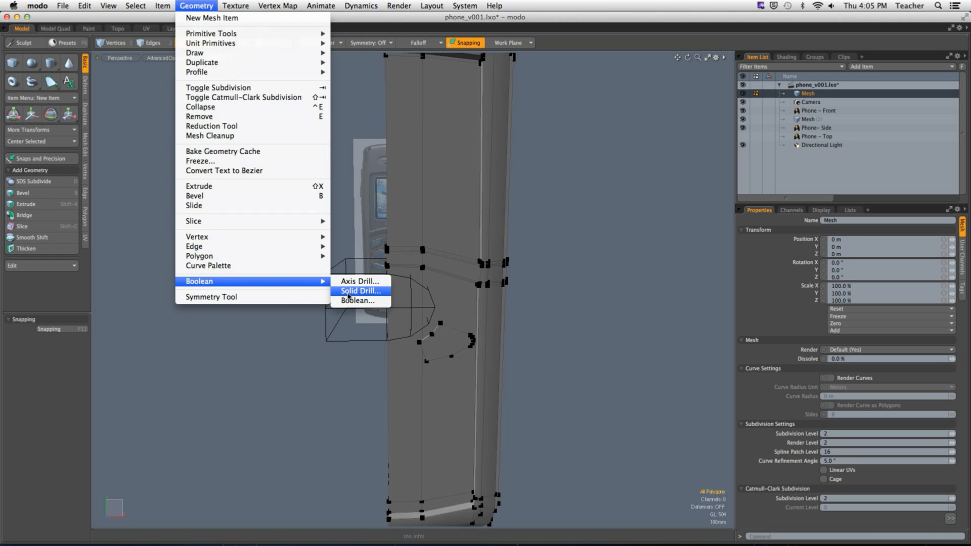
left_click(354, 292)
left_click(417, 137)
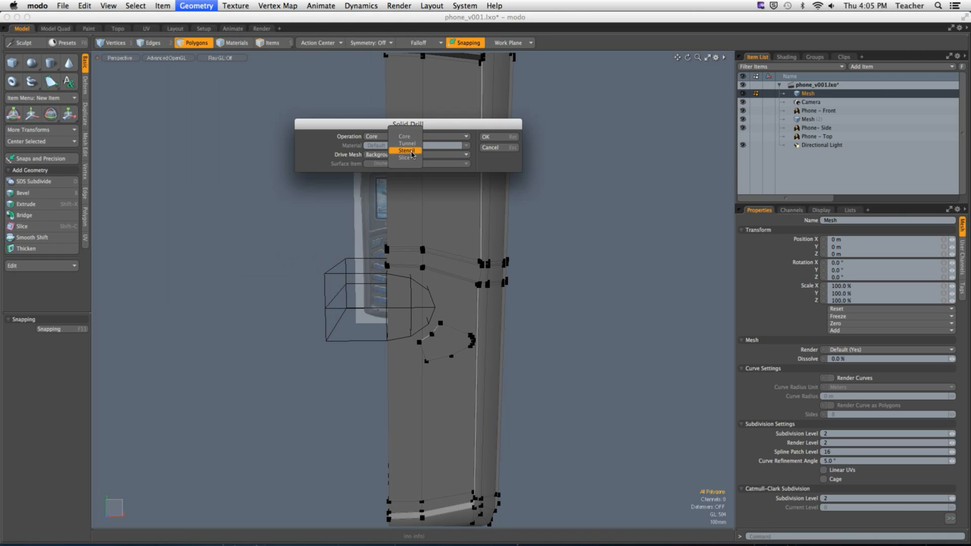
left_click(412, 152)
left_click(486, 137)
Hide the half-disc block mesh and compare the stenciled oval outline with the front reference image.
left_click_drag(420, 273, 449, 281, "alt")
left_click(743, 120)
left_click_drag(256, 302, 271, 303, "alt")
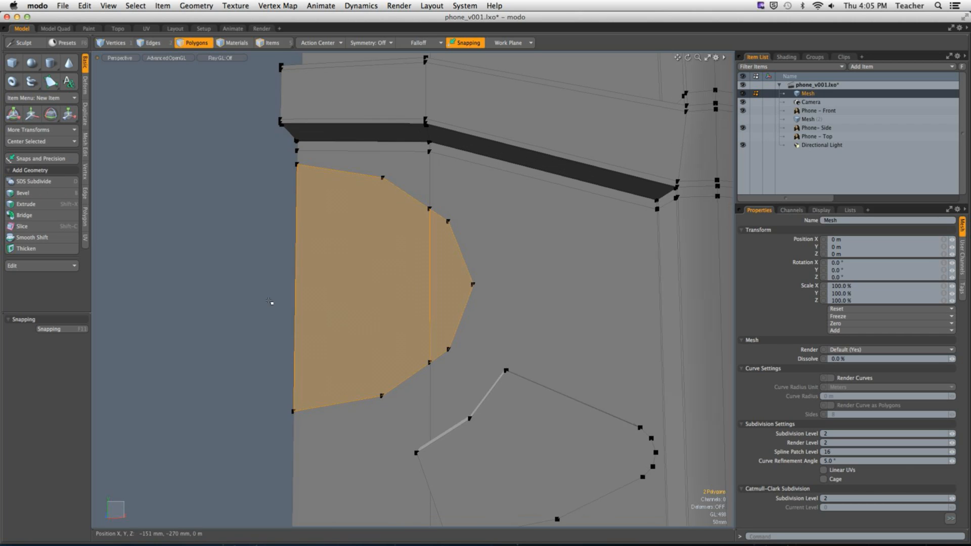
left_click(271, 303)
left_click_drag(401, 247, 390, 296, "alt")
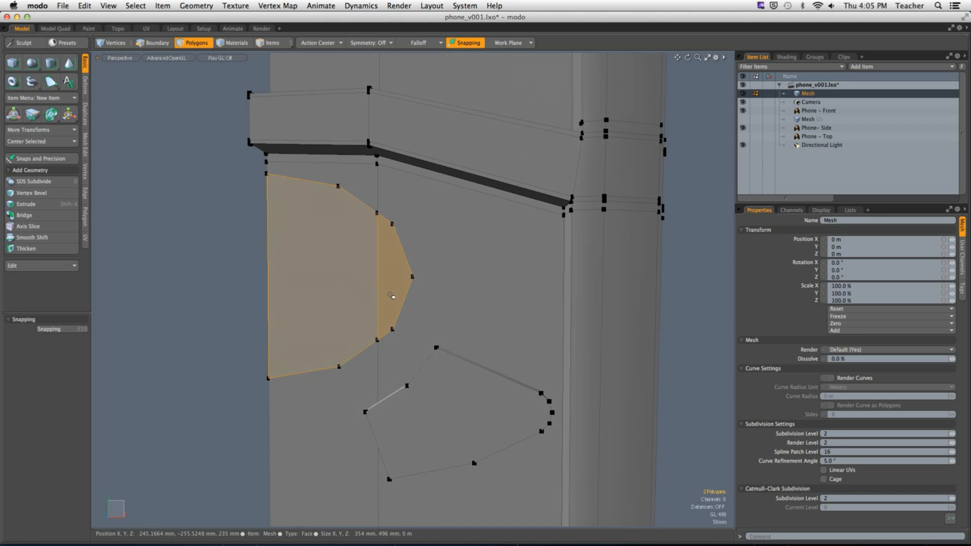
key("ctrl+space")
left_click(478, 353)
key("ctrl+space")
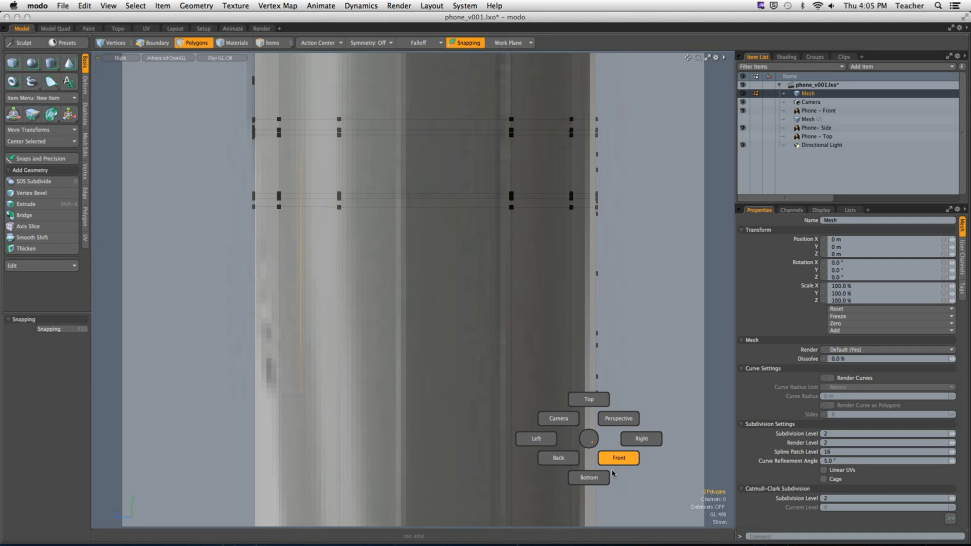
left_click(612, 472)
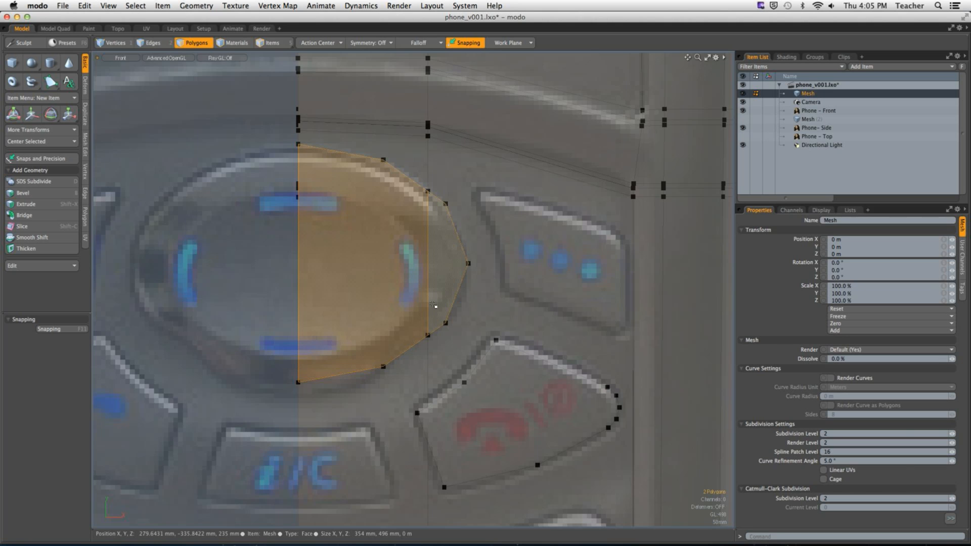
left_click_drag(535, 241, 522, 264, "ctrl+alt")
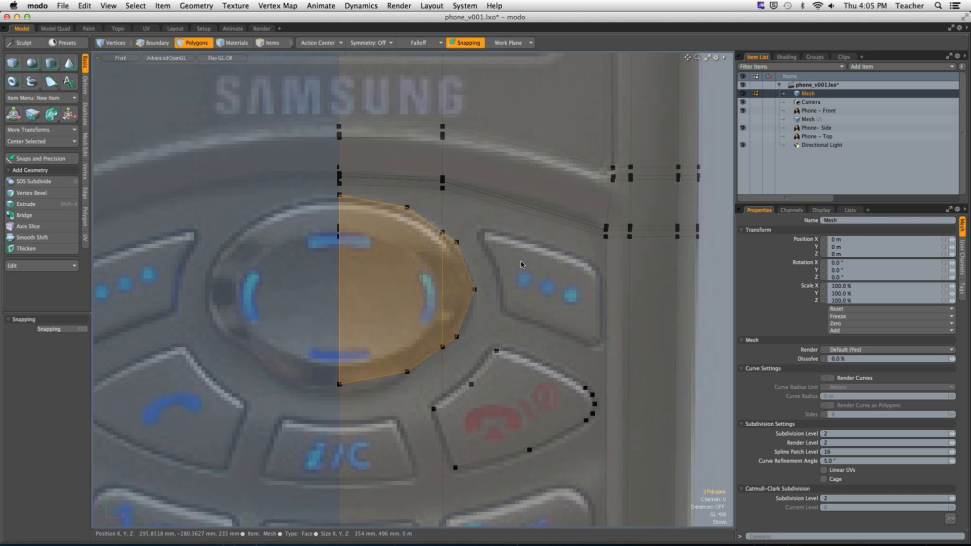
Delete the end-call key's connected polygons from the phone body mesh.
left_click_drag(559, 219, 423, 288, "alt")
left_click_drag(423, 288, 440, 331, "alt+shift")
double_click(475, 370)
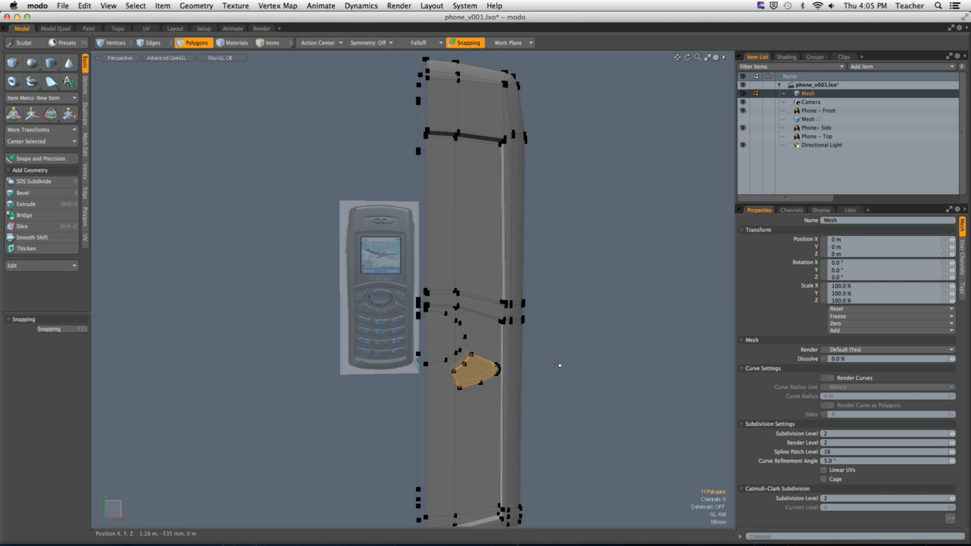
key("Delete")
Hide the front reference image and delete the body polygons inside the stenciled half oval in the front view.
left_click_drag(586, 354, 481, 375, "alt")
key("KP_2")
left_click_drag(458, 335, 545, 327, "ctrl+alt")
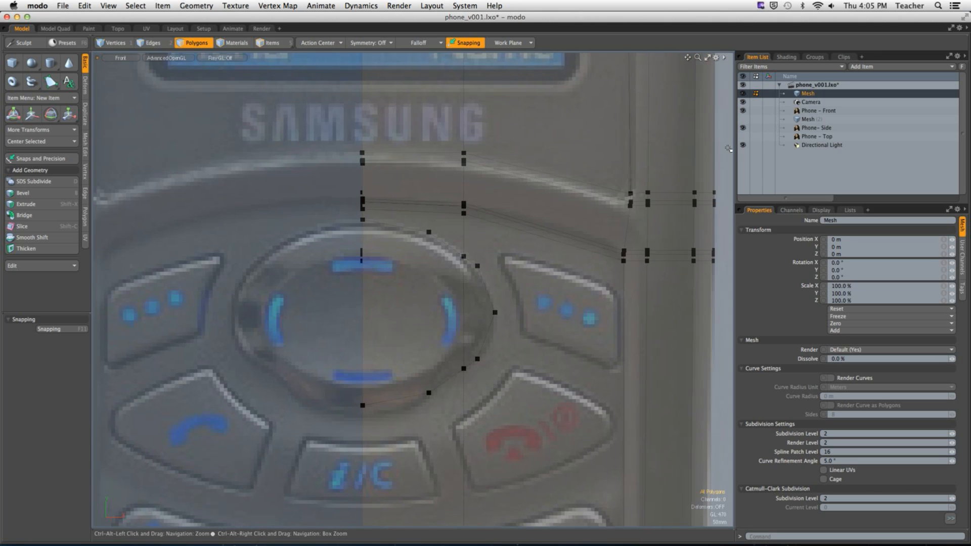
left_click(742, 111)
left_click_drag(452, 299, 439, 284, "alt")
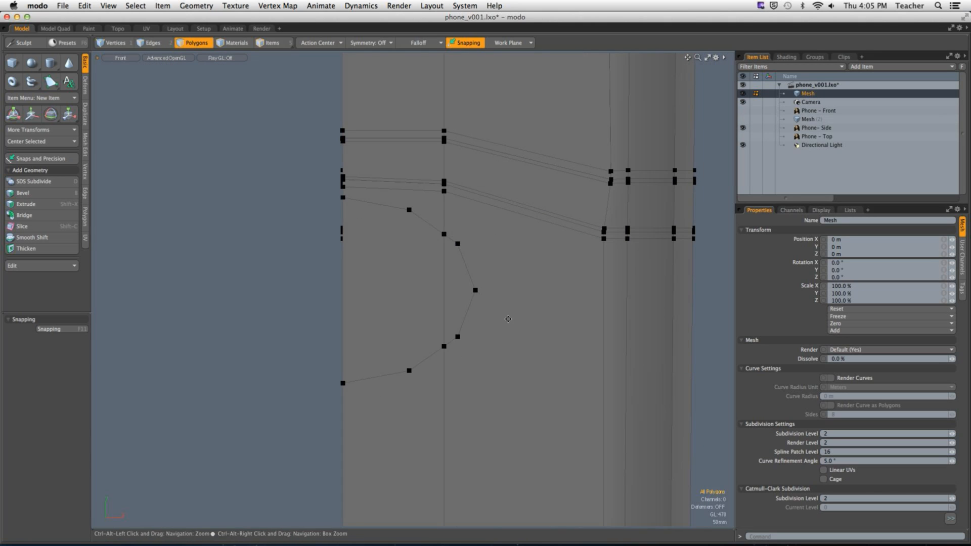
left_click_drag(508, 318, 467, 291, "alt")
left_click(473, 288)
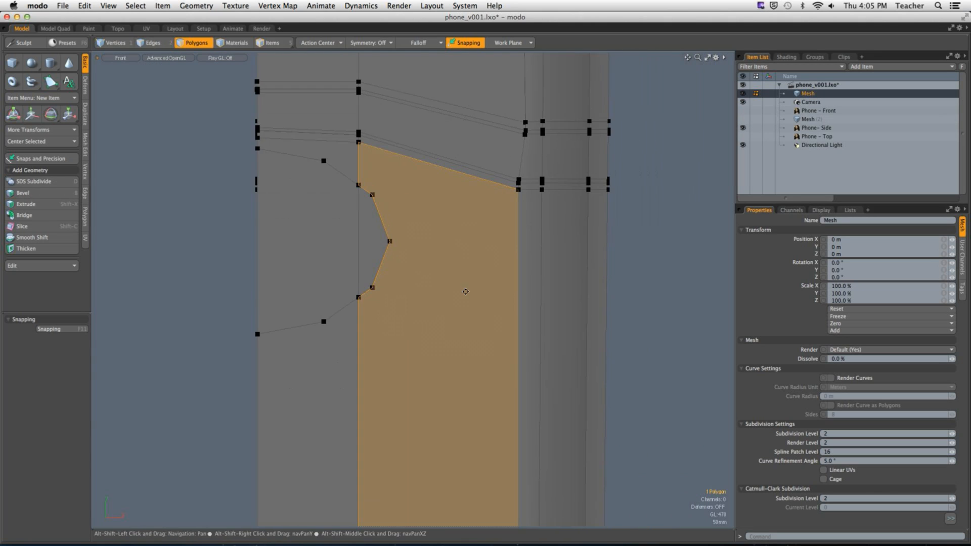
left_click(303, 271, "shift")
key("Delete")
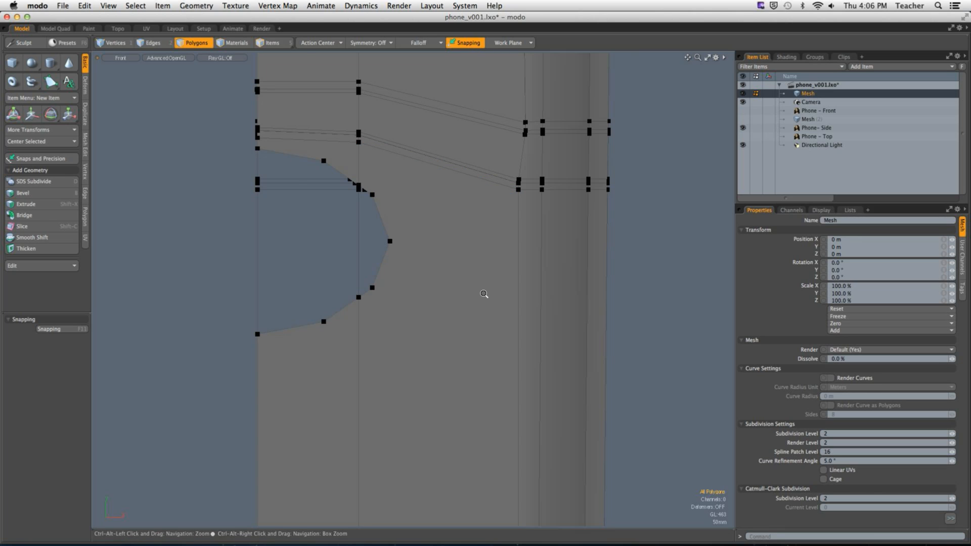
Set snapping to vertices and slice the phone body horizontally through the oval opening's outermost vertex.
scroll(461, 293, "down", 2)
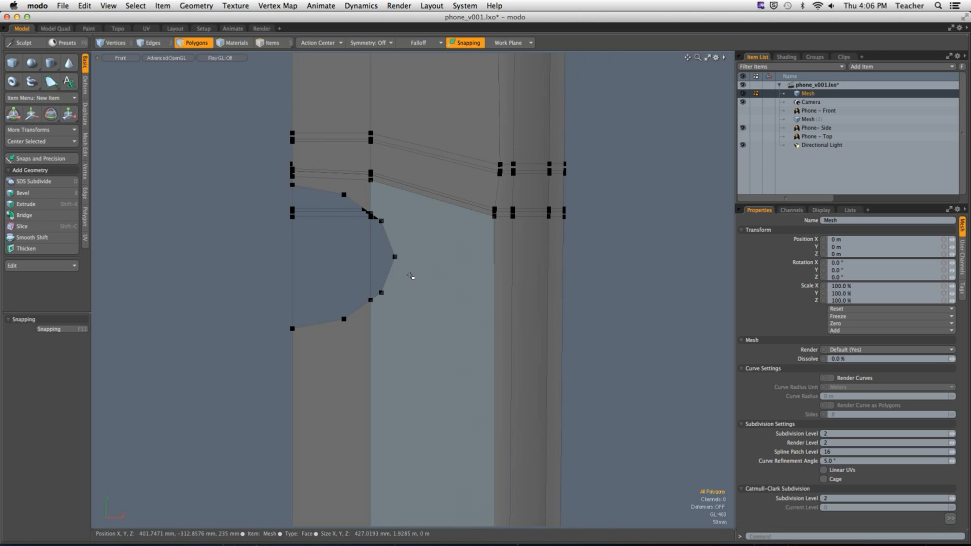
left_click(62, 330)
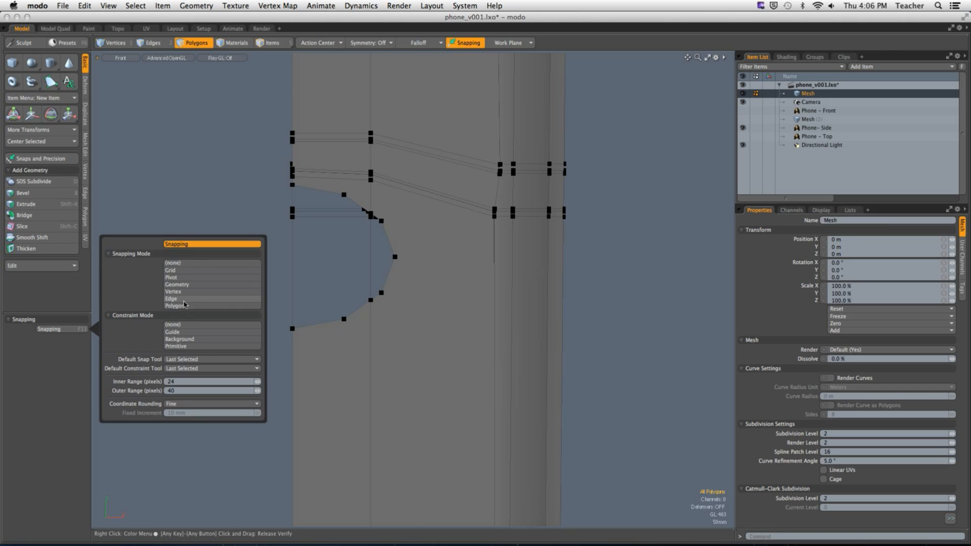
left_click(173, 291)
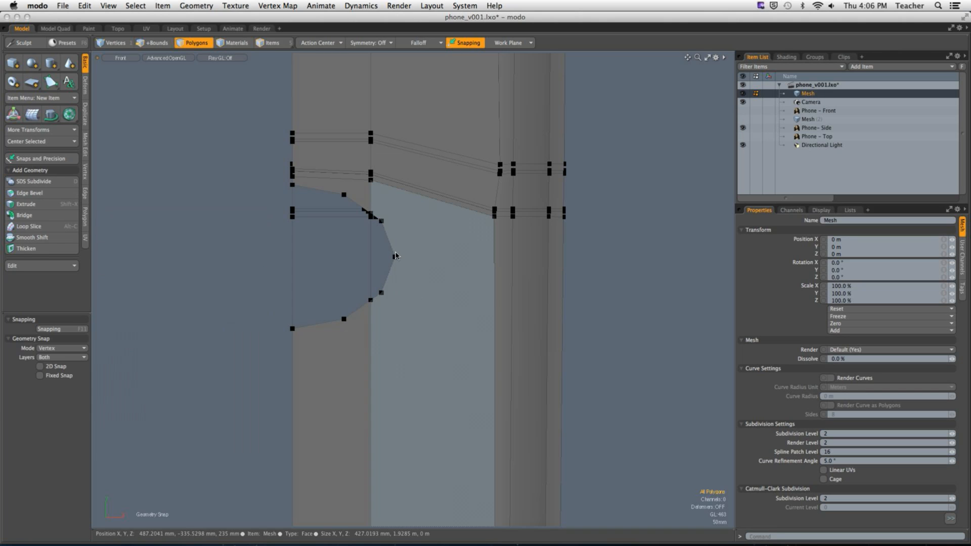
key("shift+c")
key("q")
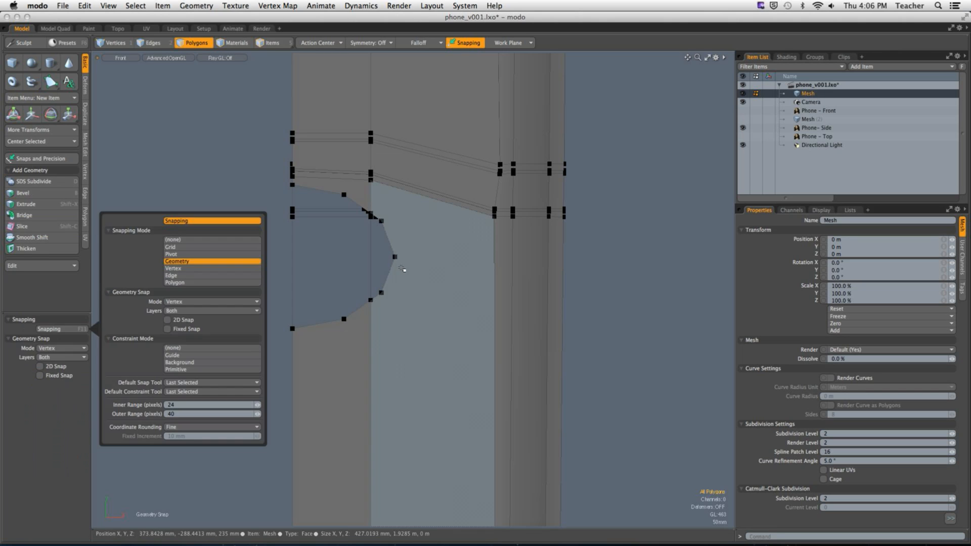
key("shift+c")
left_click(396, 258)
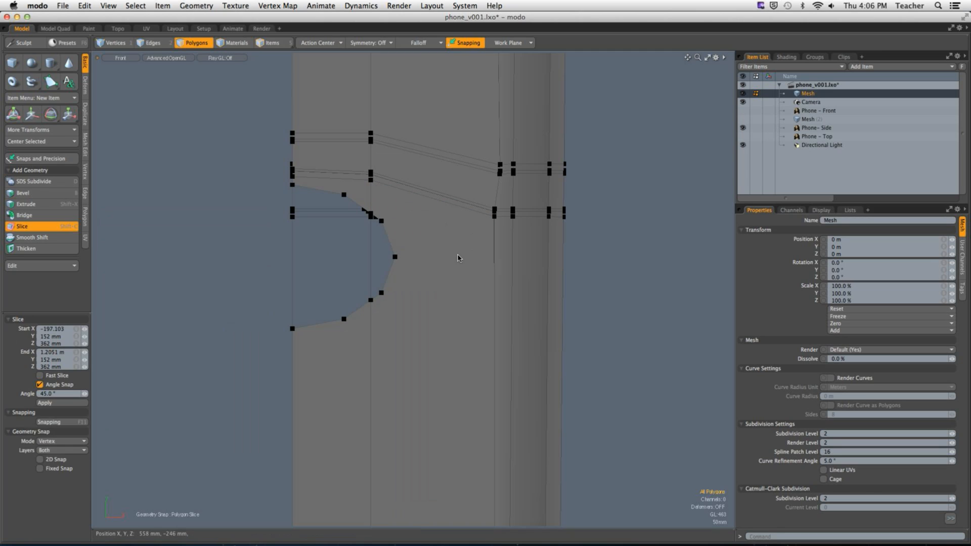
mouse_move(214, 289)
left_mouse_down()
mouse_move(363, 288)
mouse_move(414, 276)
mouse_move(415, 257)
left_mouse_up()
key("space")
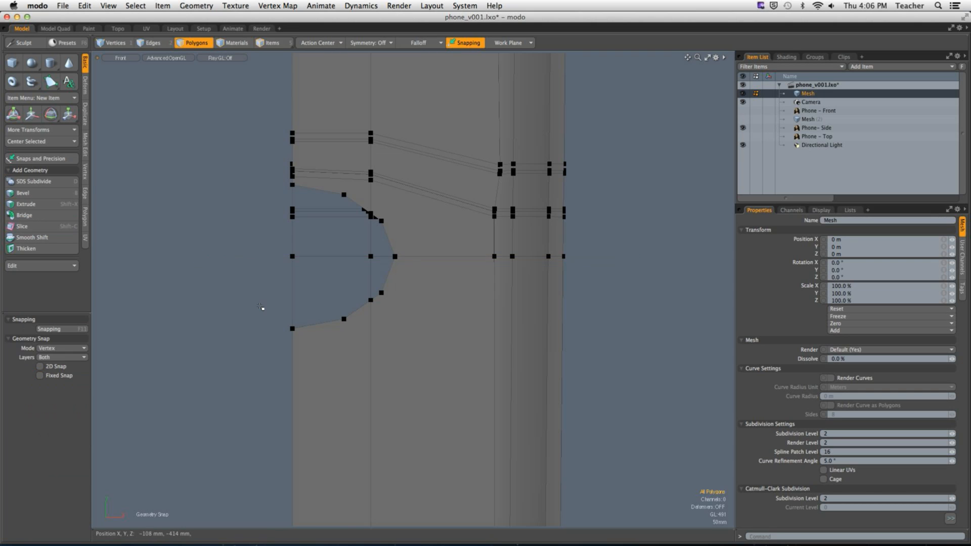
Join the two nearly coincident vertices at the outermost point of the front oval opening.
left_click_drag(363, 280, 468, 273, "ctrl+alt")
key("ctrl+space")
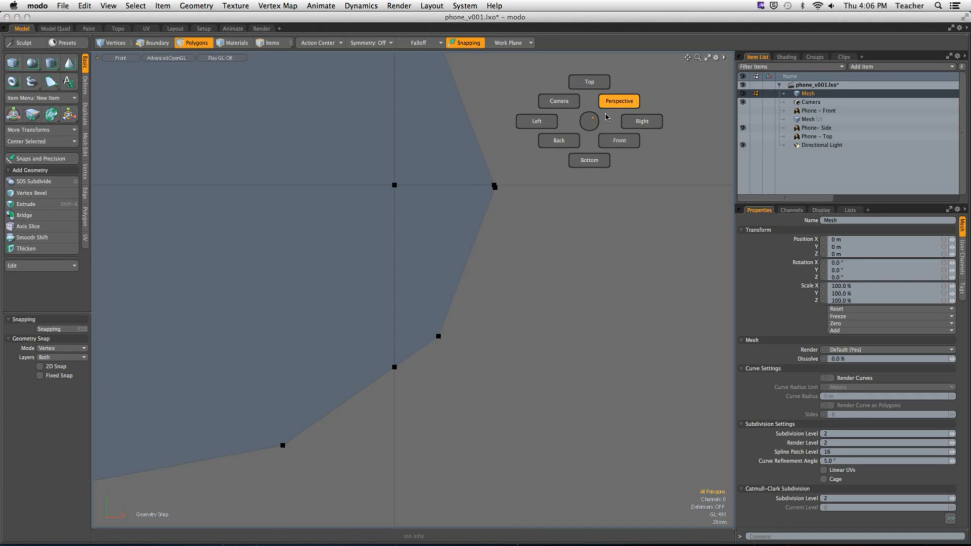
left_click(617, 100)
left_click_drag(510, 230, 547, 236, "alt")
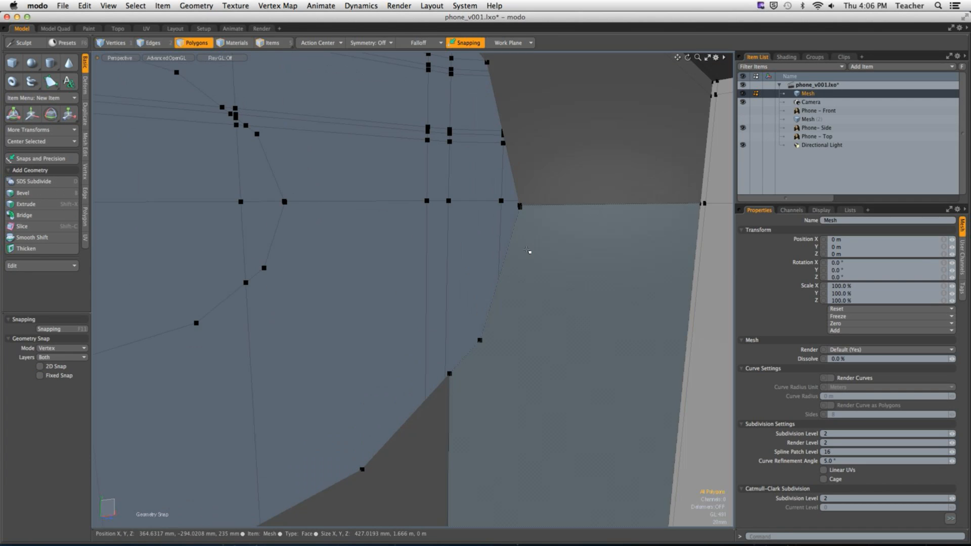
key("1")
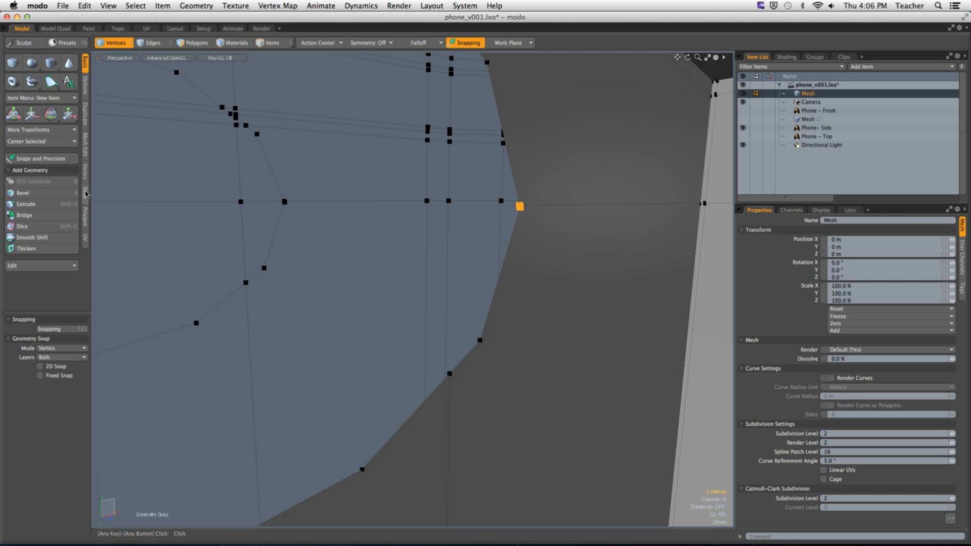
left_click(85, 172)
left_click(43, 204)
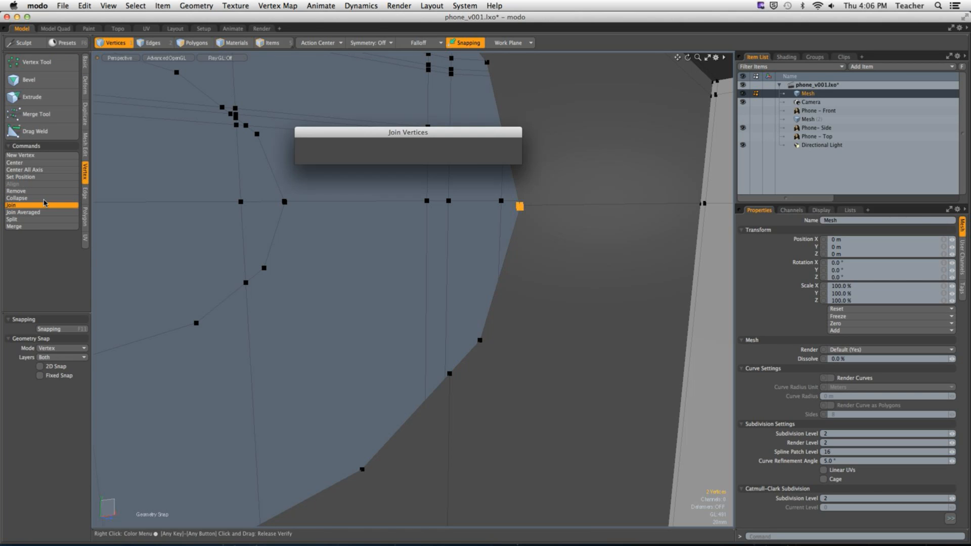
left_click(506, 146)
left_click(439, 149)
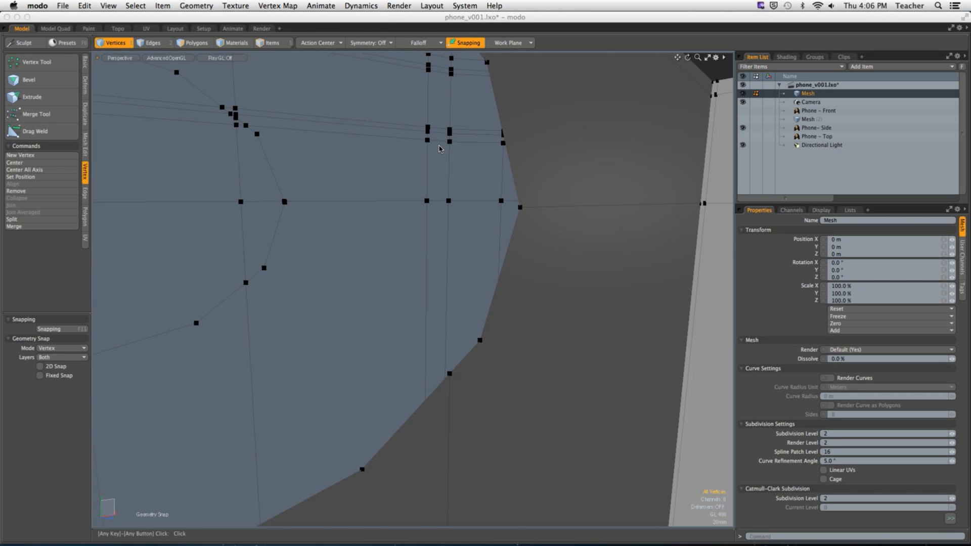
Examine the new horizontal slice and the oval outline from the front, left side and back of the phone body.
left_click_drag(439, 149, 448, 288, "ctrl+alt")
key("ctrl+space")
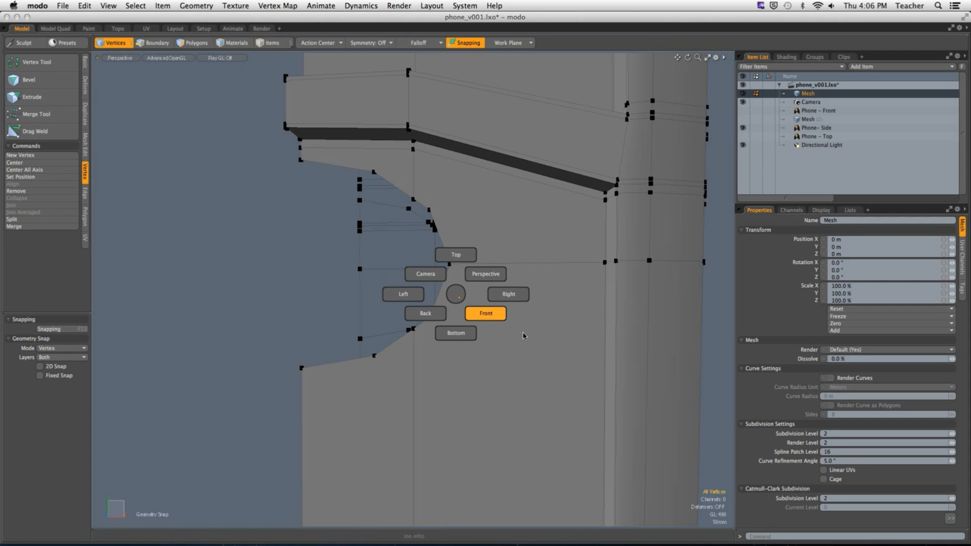
left_click(524, 335)
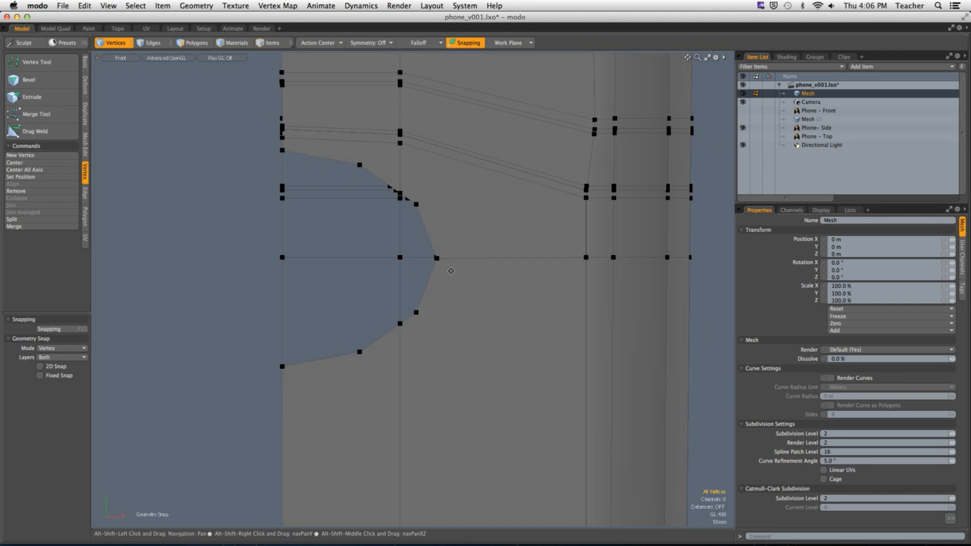
key("ctrl+space")
left_click(444, 304)
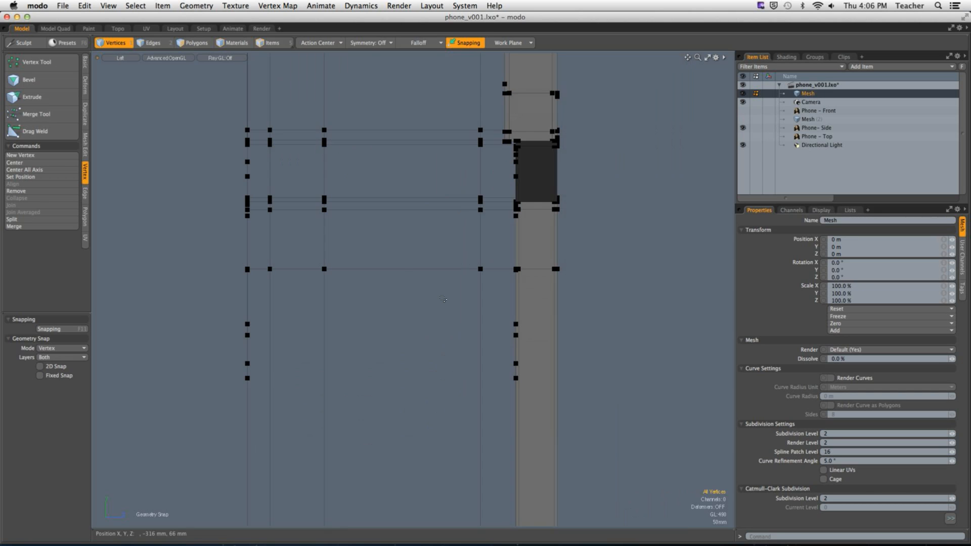
key("ctrl+space")
left_click(496, 206)
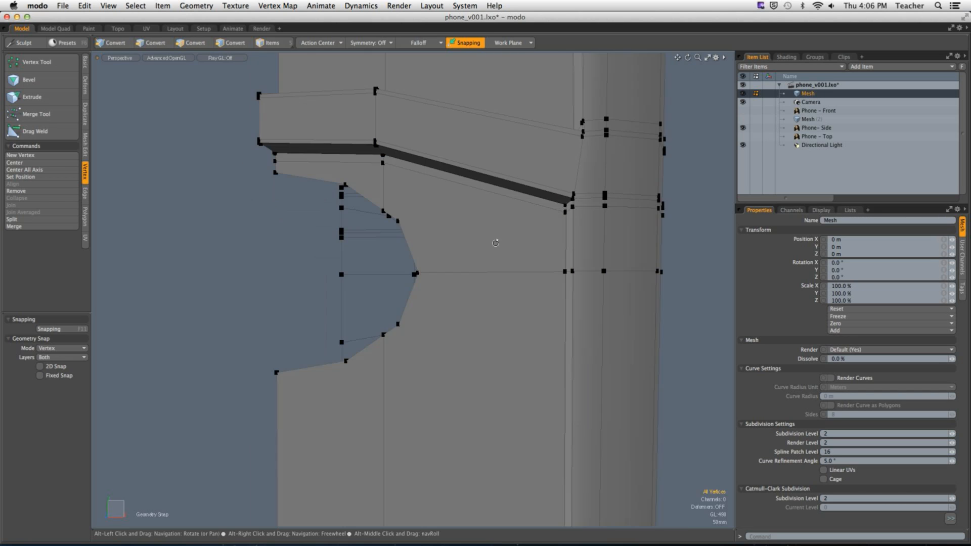
left_click_drag(496, 206, 208, 248, "alt")
left_click_drag(427, 249, 364, 271, "alt+shift")
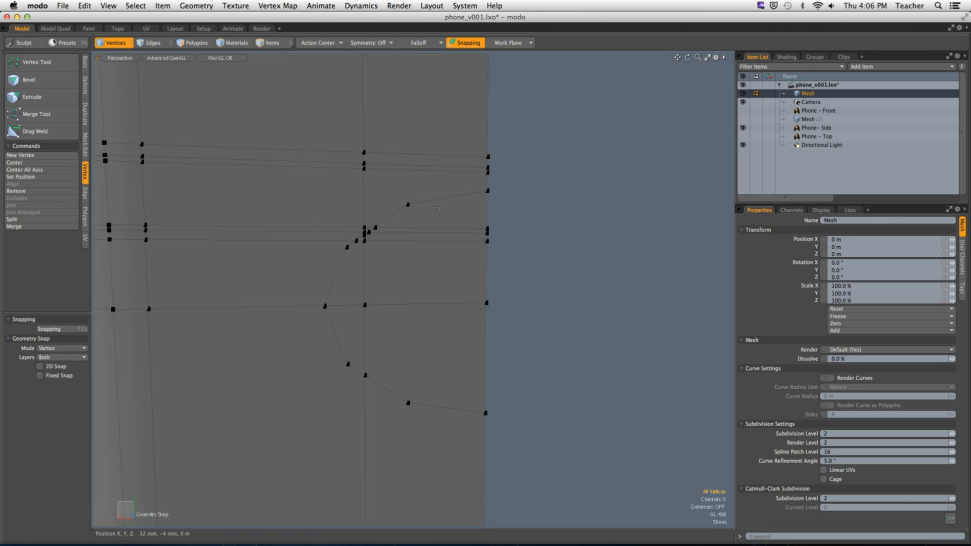
Select the leftover half-oval outline edges on the back of the phone body and delete them.
key("2")
double_click(429, 211)
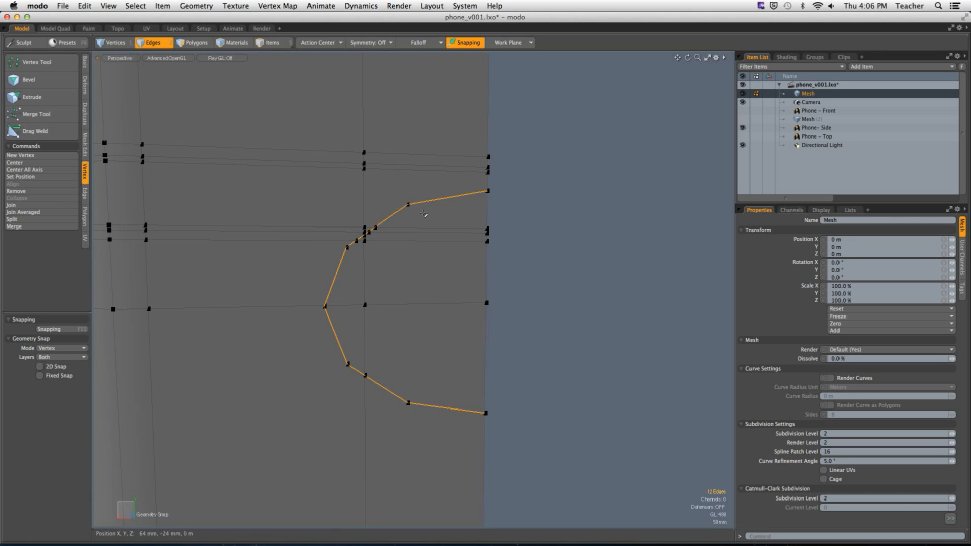
key("Delete")
Select the extra support edge loops along the angled band above the front oval opening and remove them.
left_click_drag(405, 225, 444, 281, "alt")
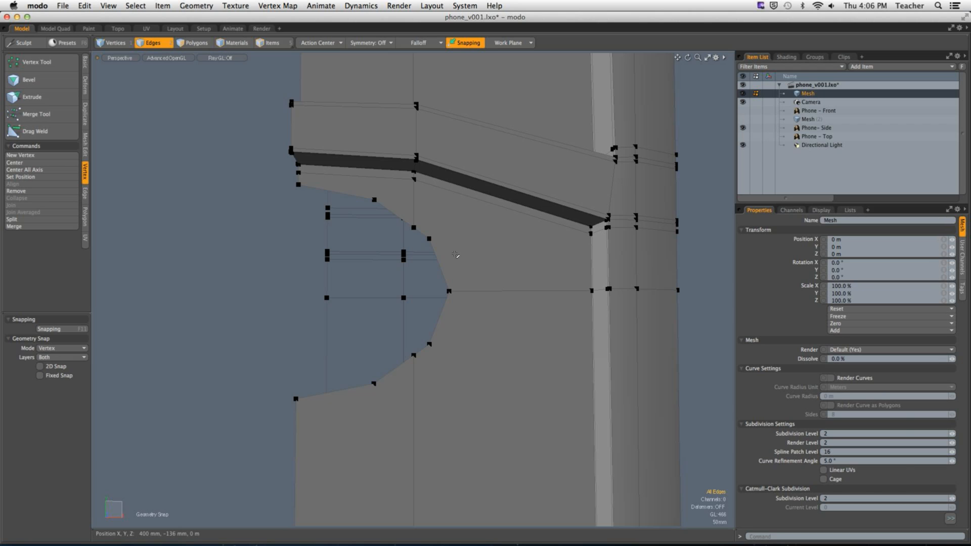
left_click_drag(451, 169, 416, 234, "alt")
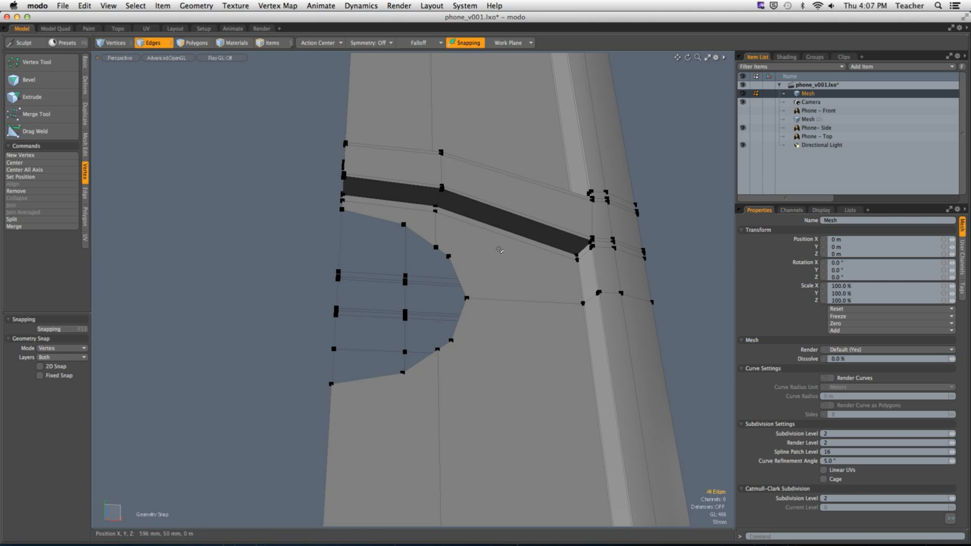
left_click_drag(499, 249, 489, 298, "alt")
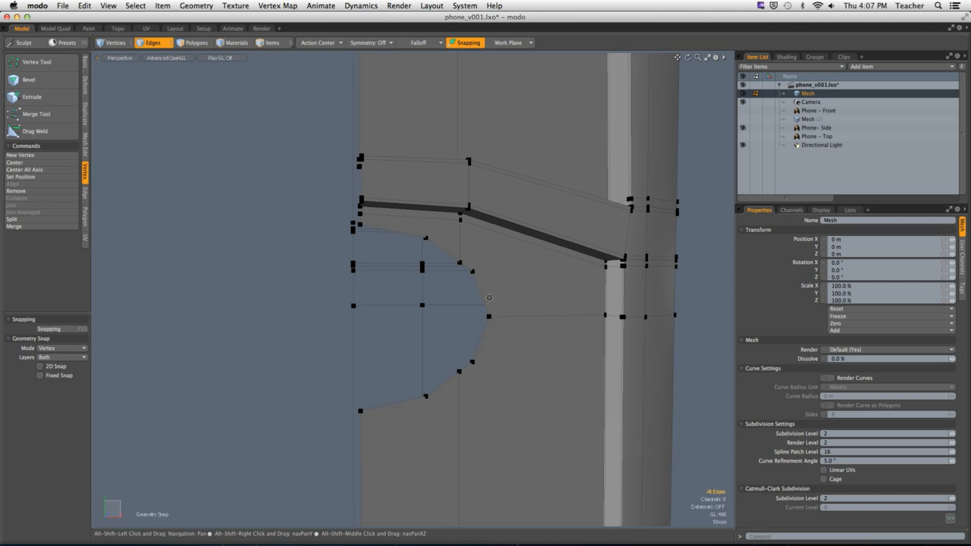
double_click(507, 235)
left_click_drag(506, 239, 488, 278, "alt+shift")
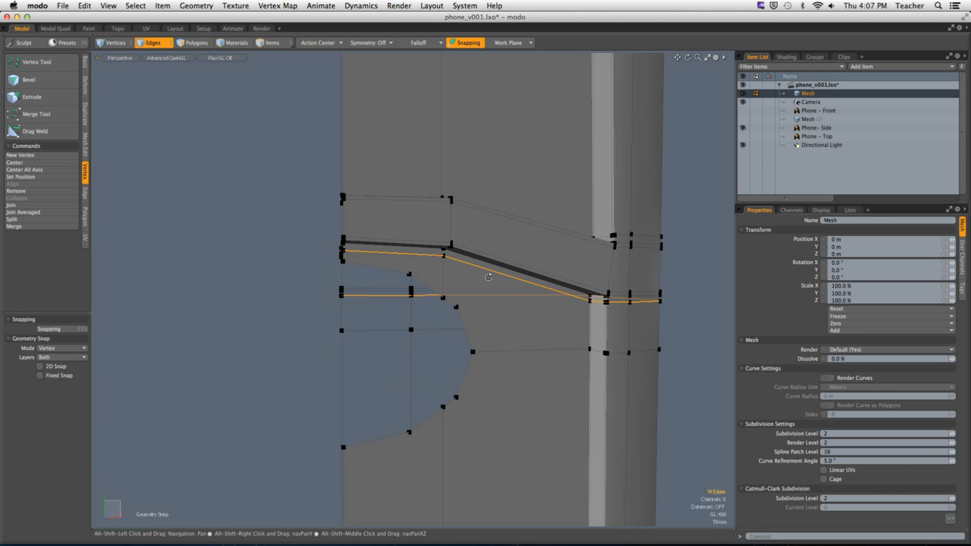
scroll(489, 277, "up", 5)
double_click(533, 213, "shift")
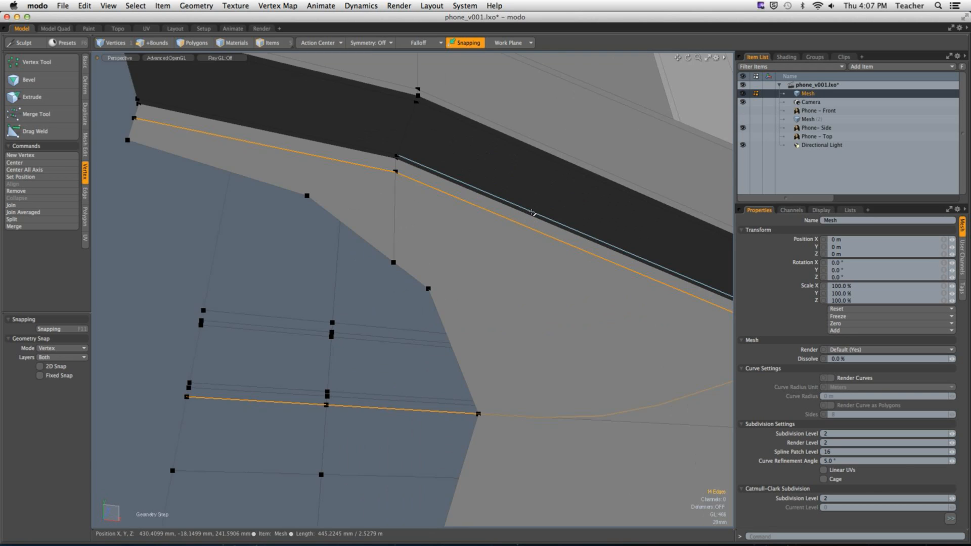
double_click(562, 155, "shift")
left_click_drag(562, 155, 504, 249, "alt+shift")
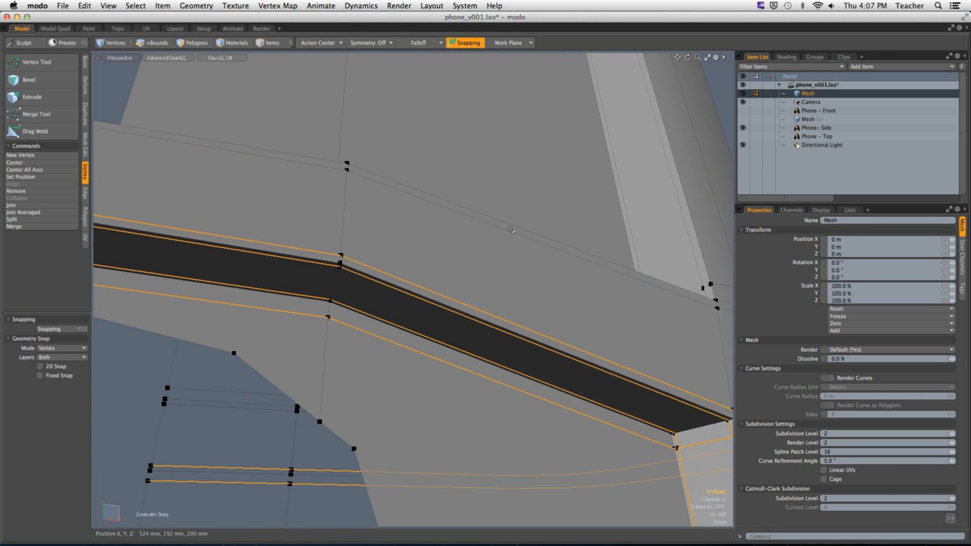
double_click(508, 229, "shift")
key("BackSpace")
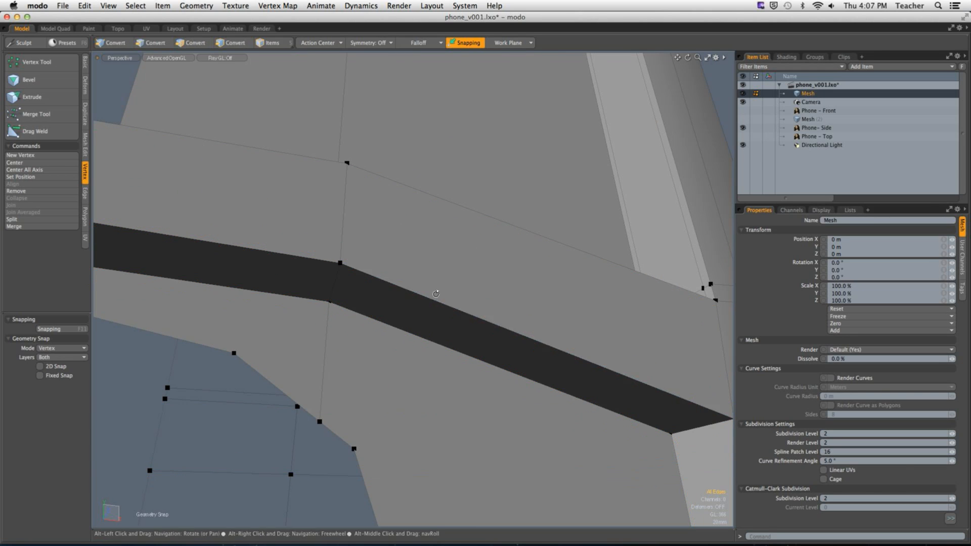
Select the remaining support edge loops along the band's upper ledge wall and remove them.
left_click_drag(436, 293, 397, 347, "alt")
double_click(383, 323)
double_click(414, 279, "shift")
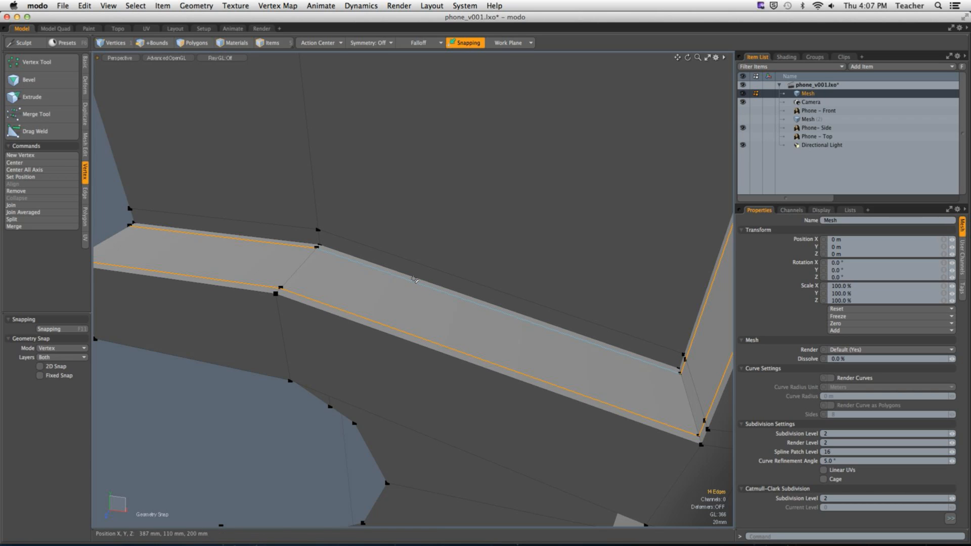
double_click(430, 263, "shift")
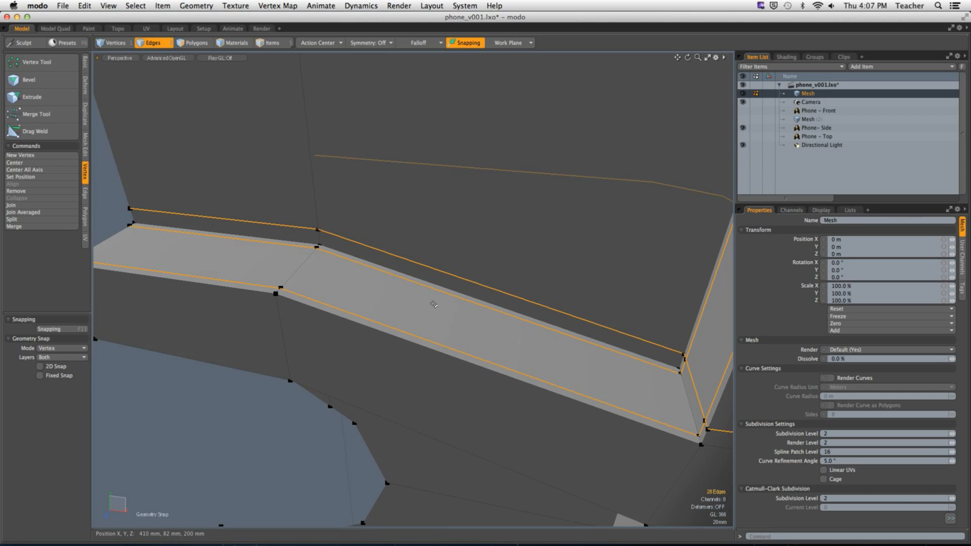
key("BackSpace")
Edge slice from the oval opening's upper vertex straight up to the lower edge of the dark angled ledge.
left_click_drag(435, 317, 428, 253, "alt")
left_click_drag(391, 342, 360, 239, "alt+shift")
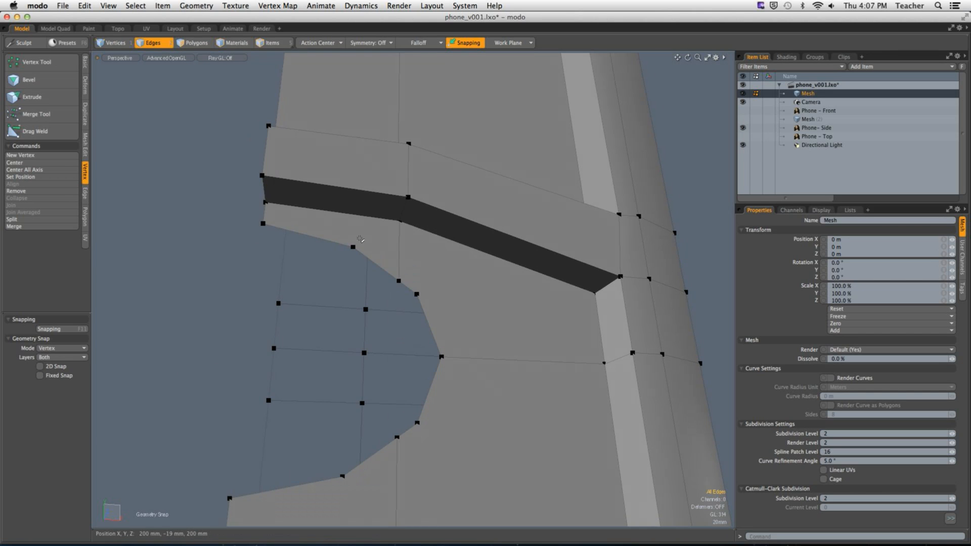
key("alt+c")
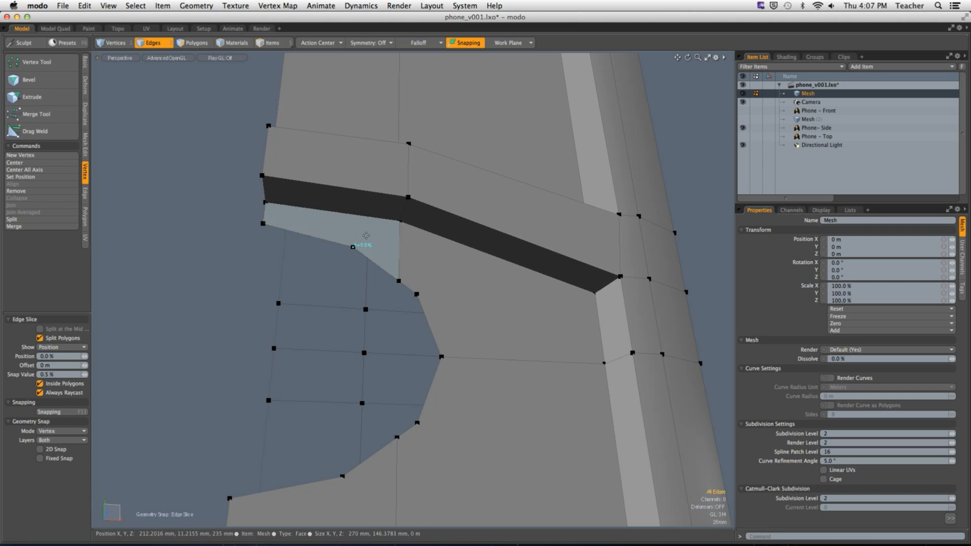
left_click(353, 246)
left_click(349, 213)
key("space")
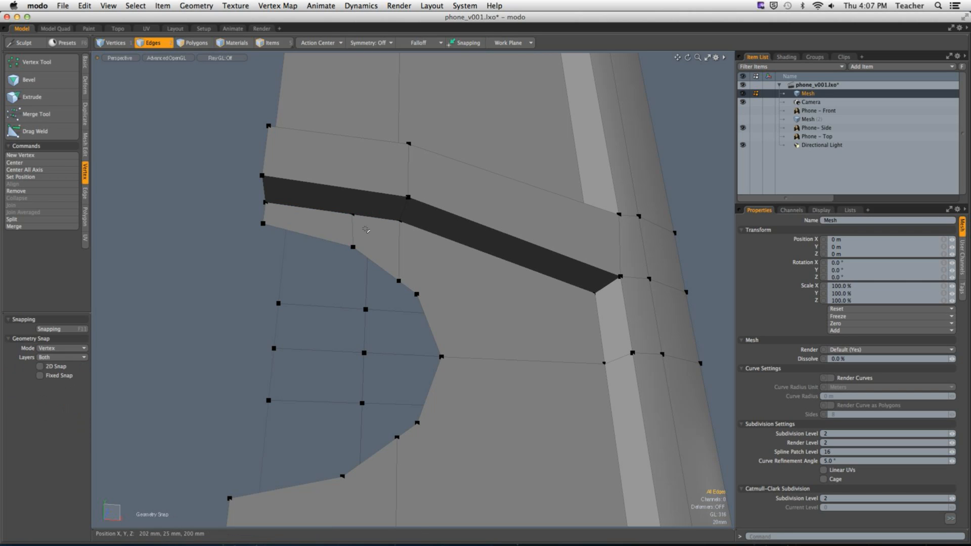
Continue the edge slice across the dark ledge and up to the band's upper edge, at about 61% along the edges.
key("c")
left_click(352, 215)
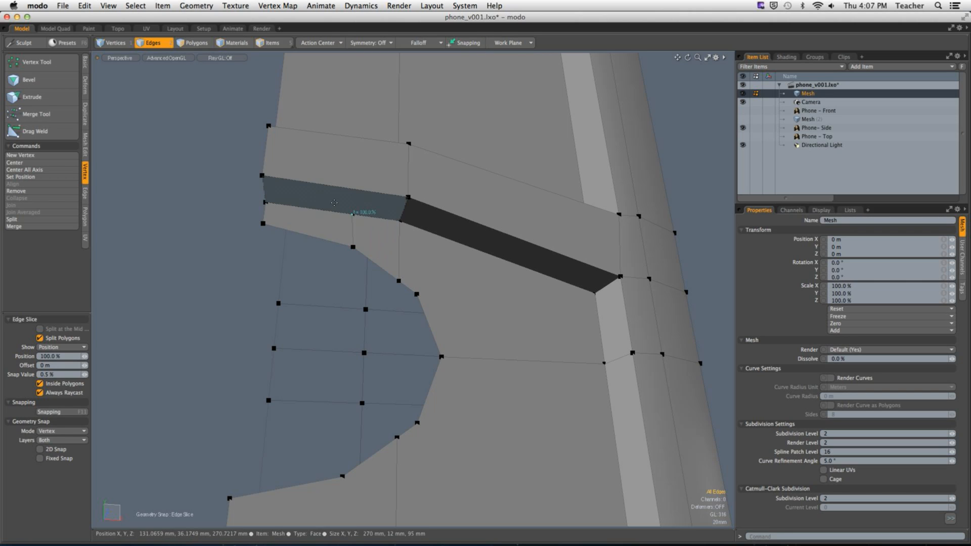
left_click(353, 188)
left_click_drag(353, 169, 347, 230, "alt")
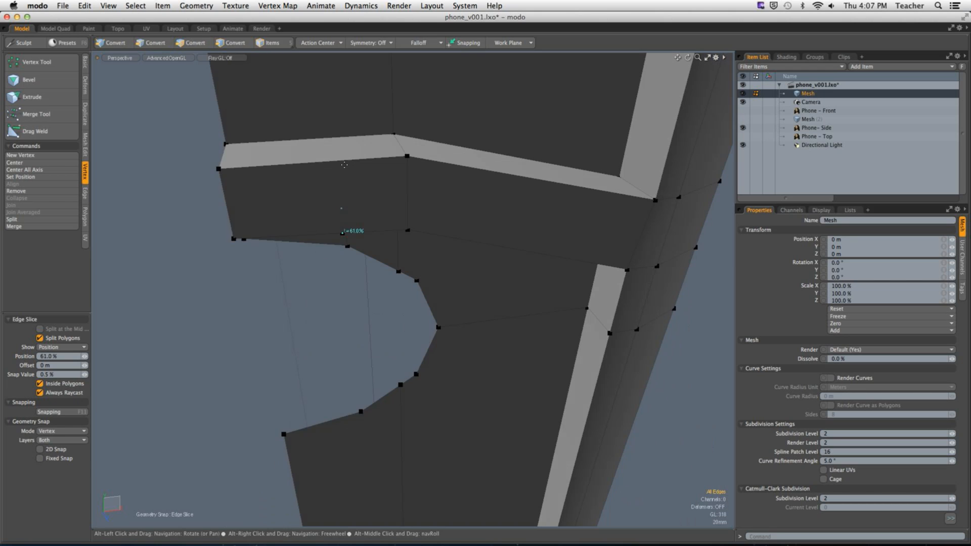
left_click(333, 160)
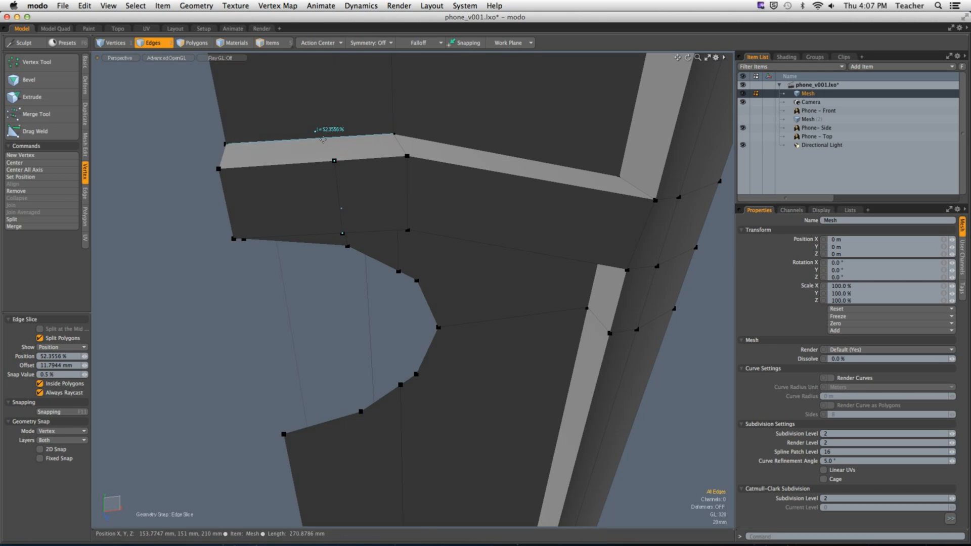
left_click_drag(330, 138, 272, 246, "alt")
key("space")
Edge slice from the vertex just above the opening's outermost point across the recess wall and around the body's side.
scroll(387, 246, "up", 5)
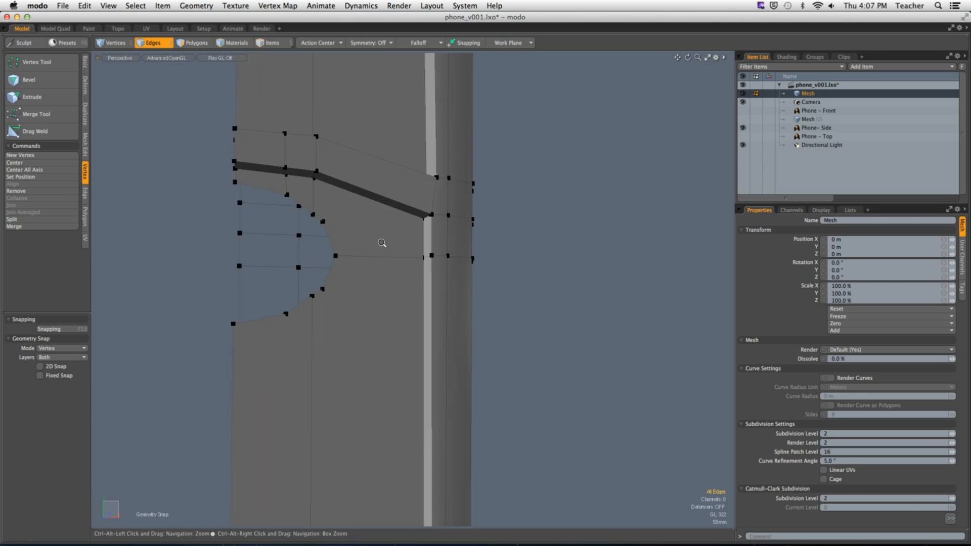
key("alt+c")
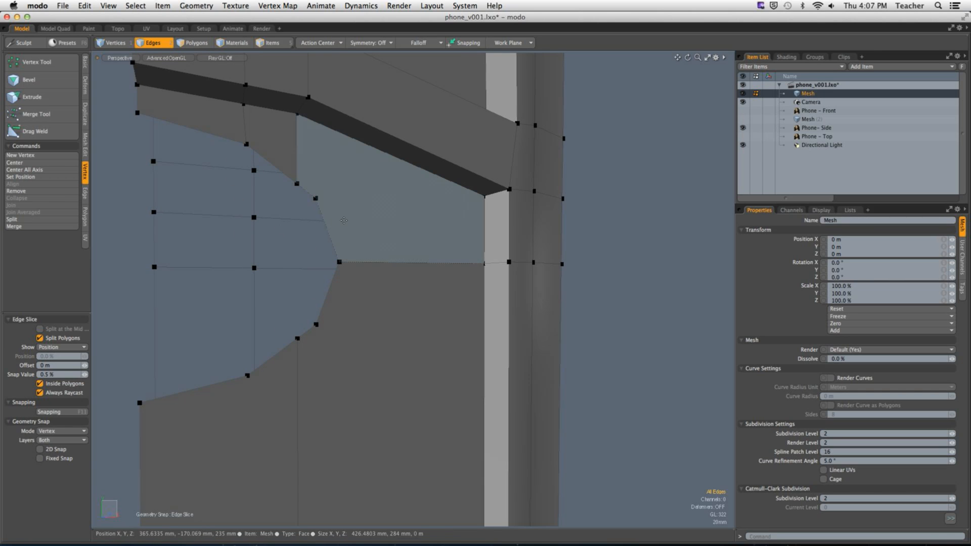
left_click_drag(329, 225, 316, 198)
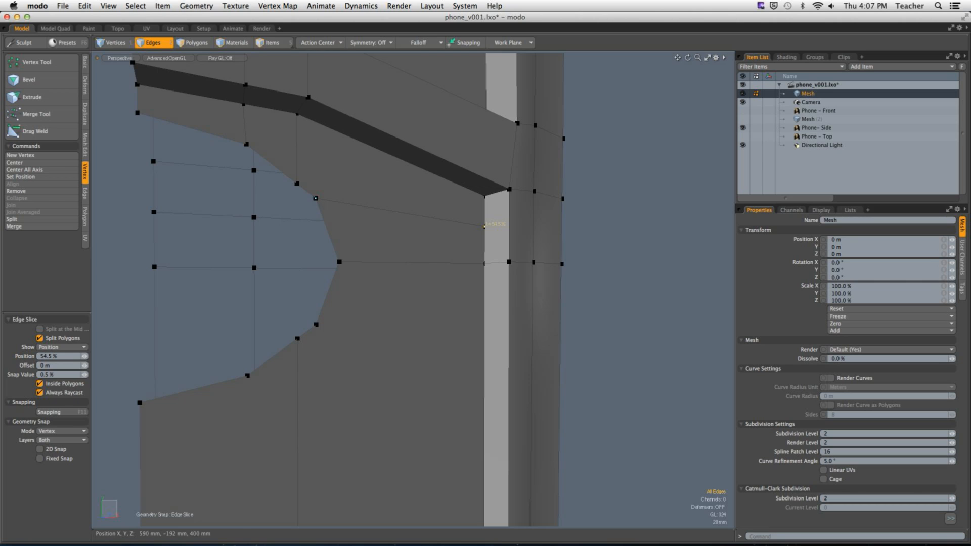
left_click(508, 227)
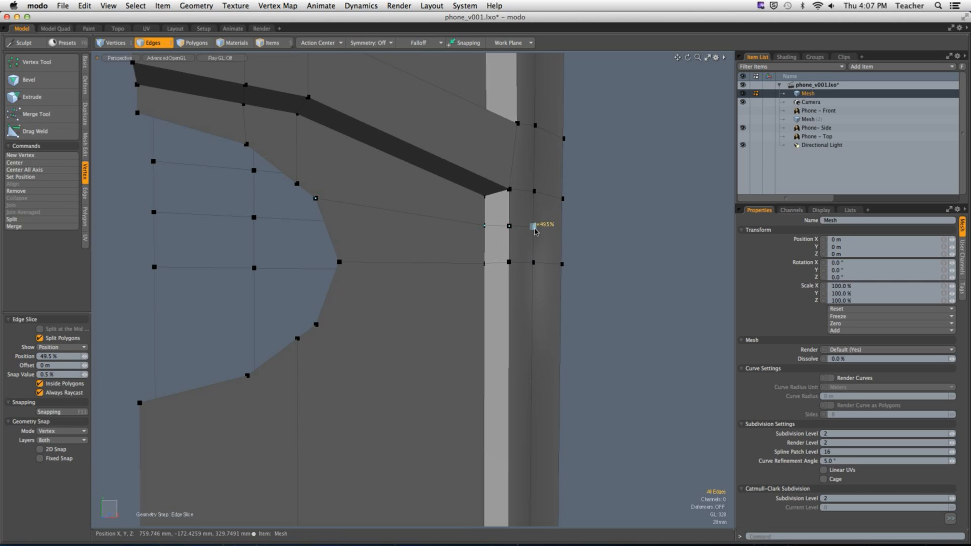
left_click(543, 227)
key("space")
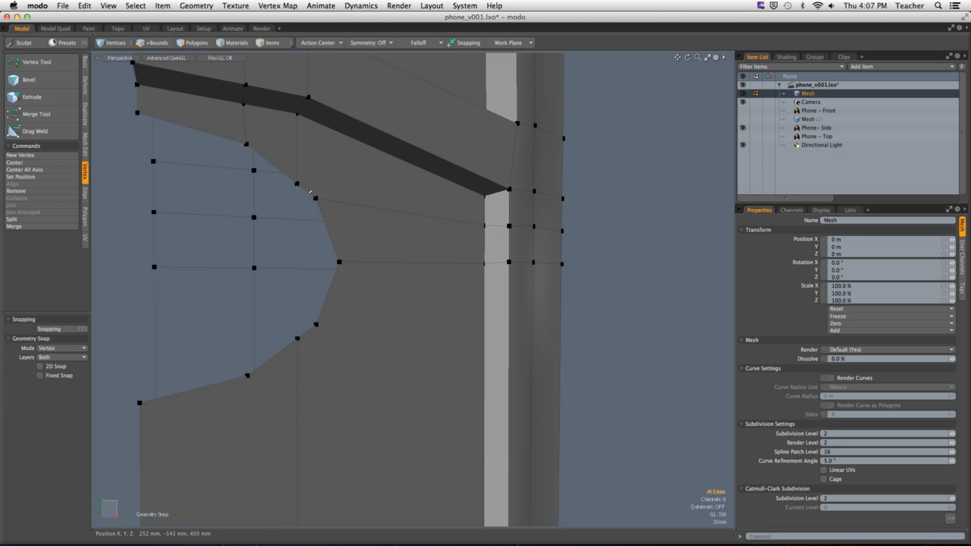
Edge slice from the opening's next higher vertex to the recess wall at about 44.5%, continuing around the body's side.
key("alt+c")
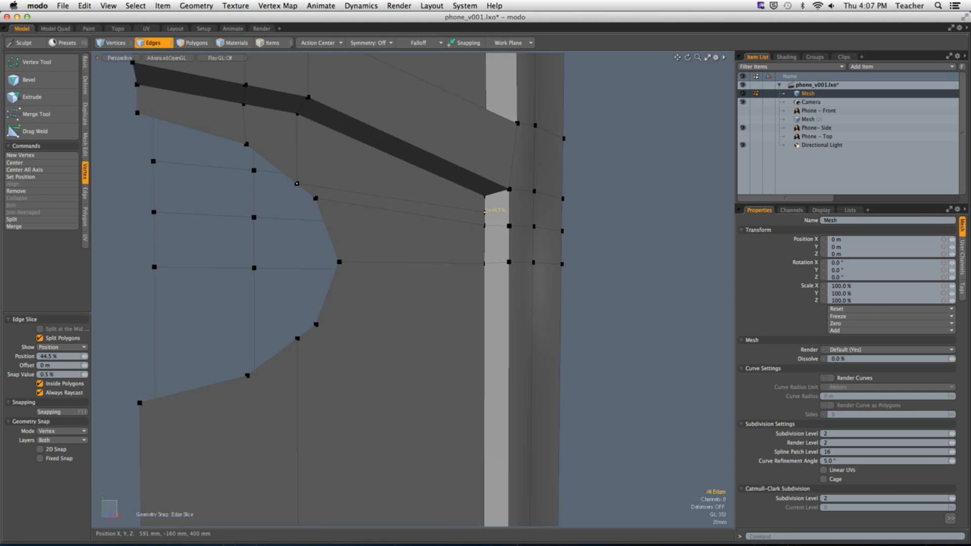
left_click(534, 214)
left_click(562, 216)
key("space")
Edge slice horizontally from the vertex just below the opening's outermost point across the recess wall and around the body's side, at about 91%.
left_click_drag(405, 278, 420, 263, "alt+shift")
key("alt+c")
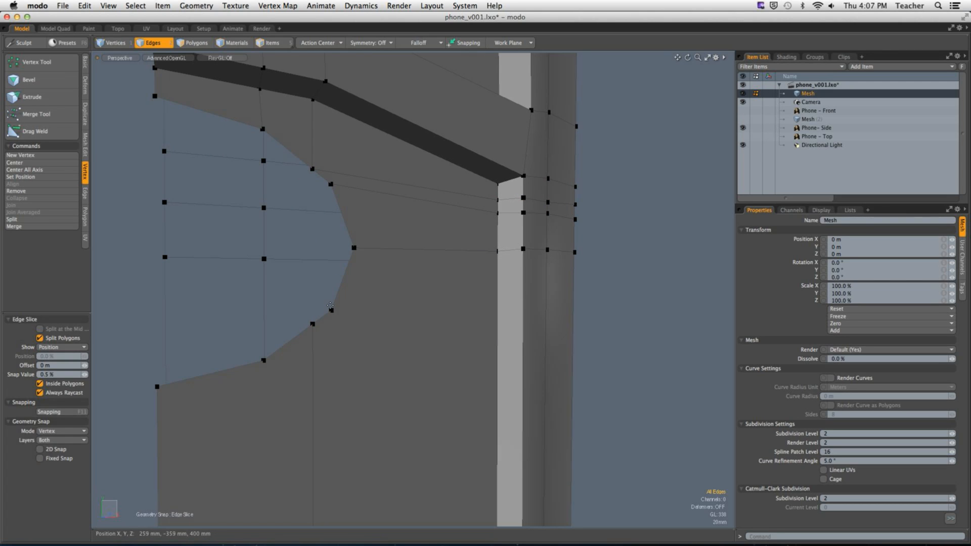
left_click(332, 310)
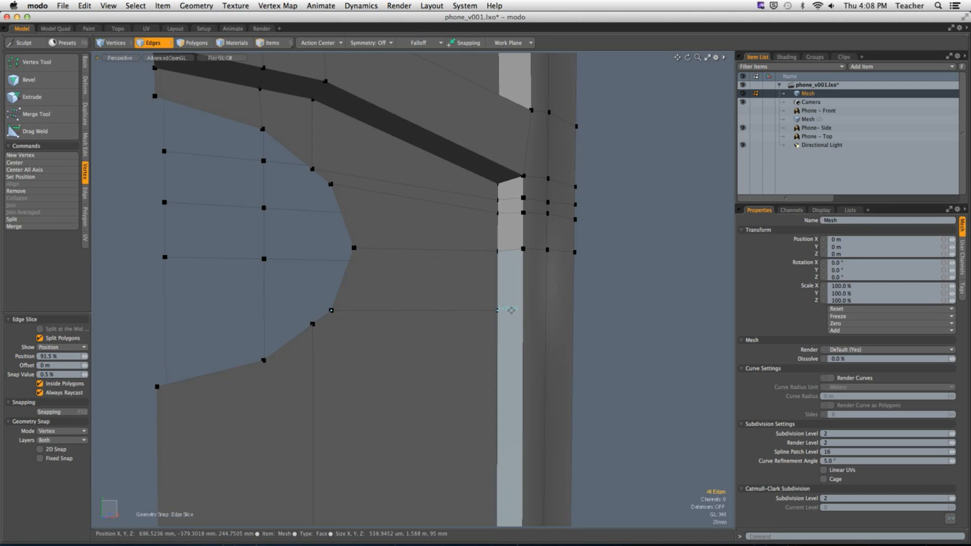
left_click(497, 309)
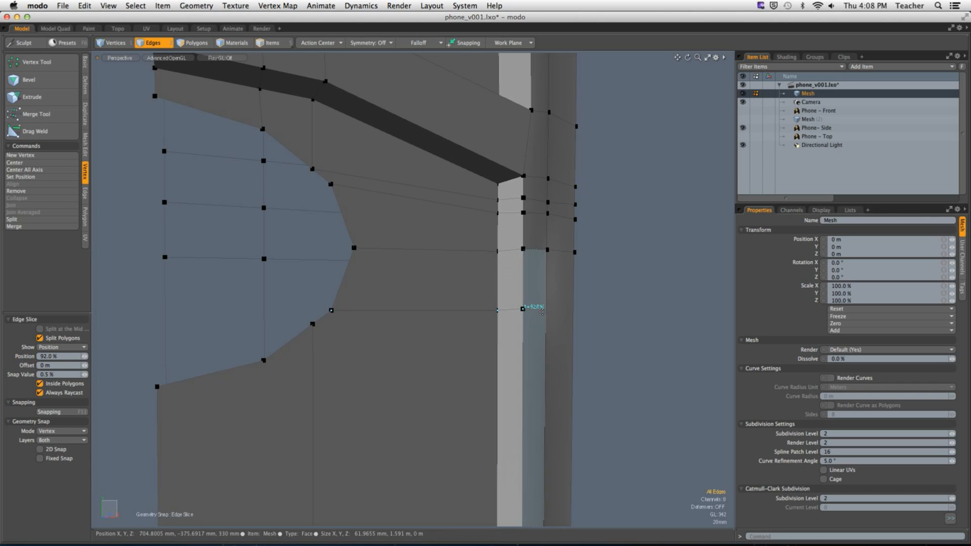
left_click(523, 309)
left_click(547, 307)
left_click(574, 312)
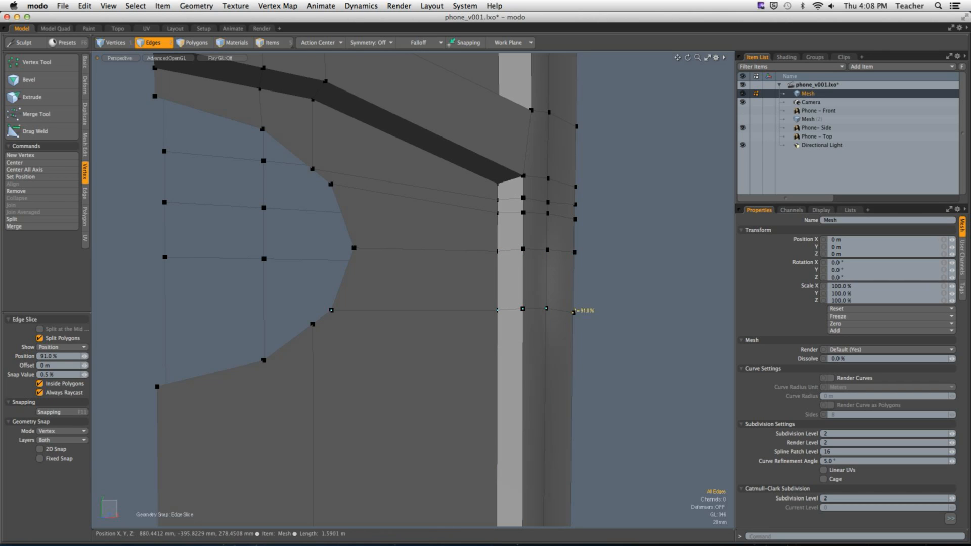
key("q")
Edge slice from the opening's lower inner vertex down the front face and across the bottom recess wall, at about 62%.
left_click_drag(471, 334, 420, 262, "alt")
scroll(420, 262, "down", 3)
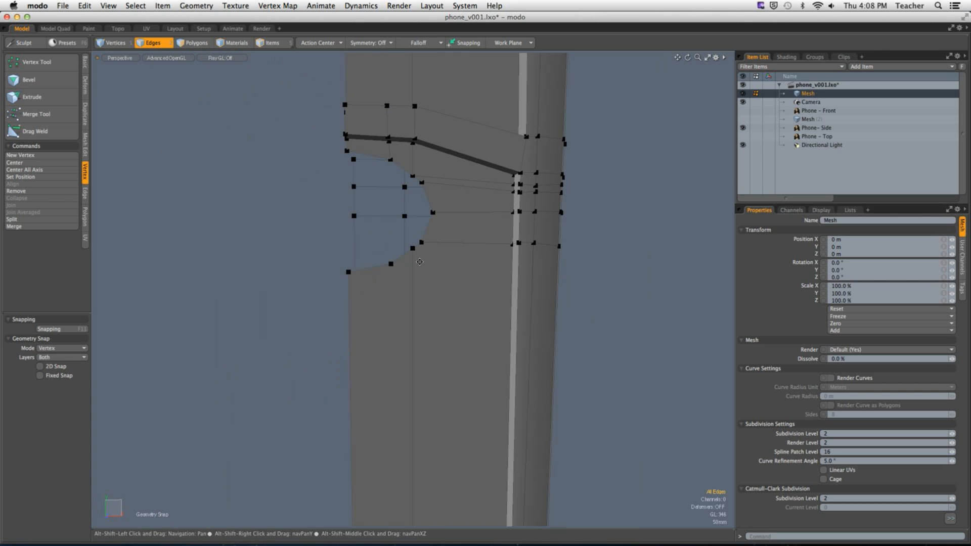
scroll(420, 262, "down", 2)
key("alt+c")
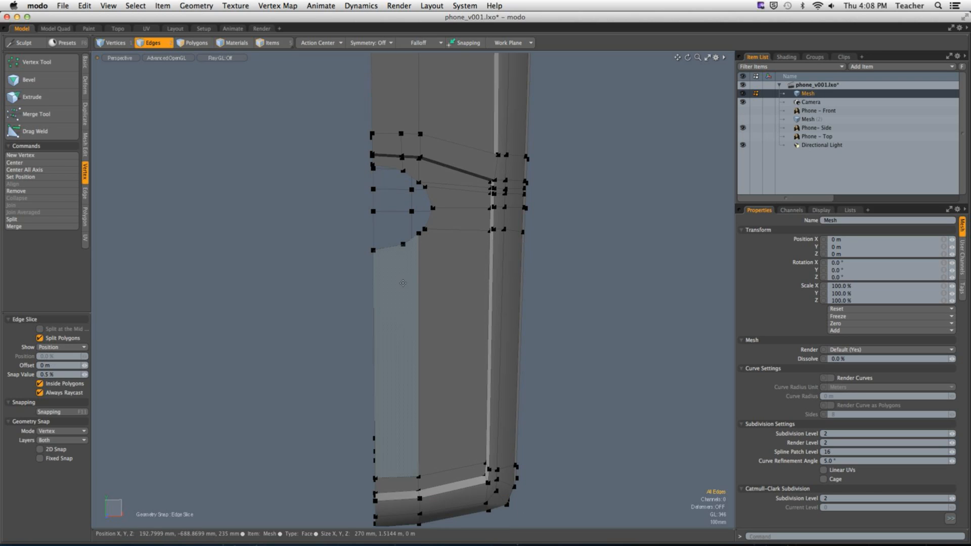
left_click(403, 244)
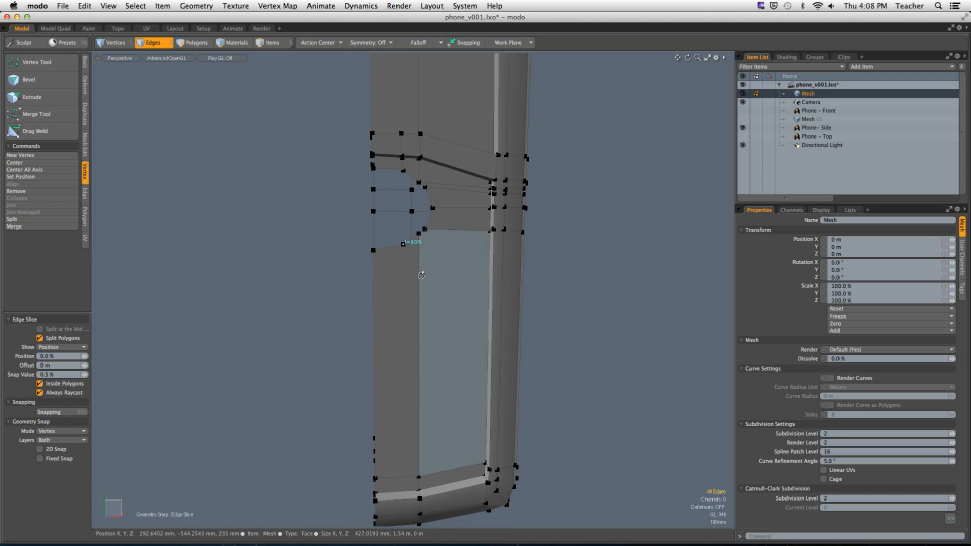
left_click(404, 477)
left_click(403, 499)
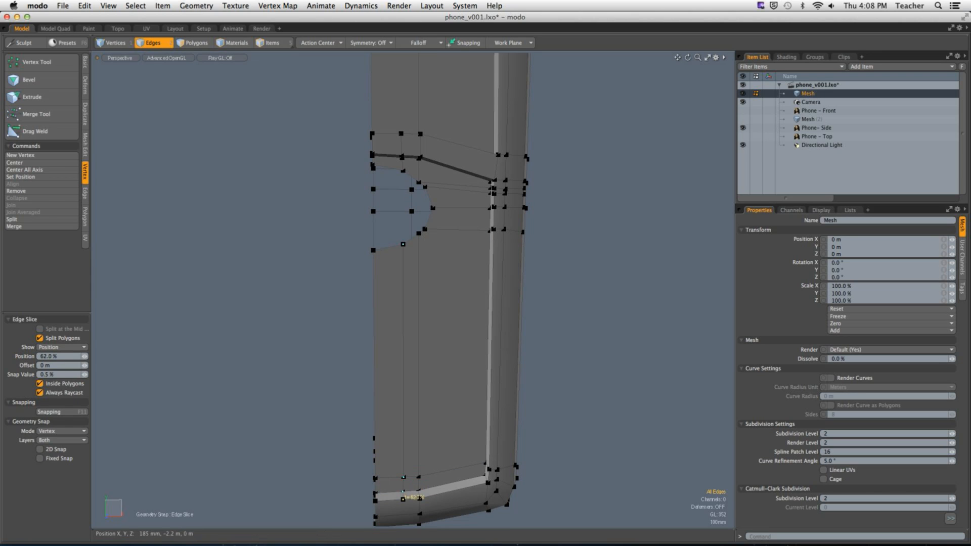
Edge slice from the opening's lower outer vertex down the front face and across the bottom recess wall.
scroll(427, 245, "up", 2)
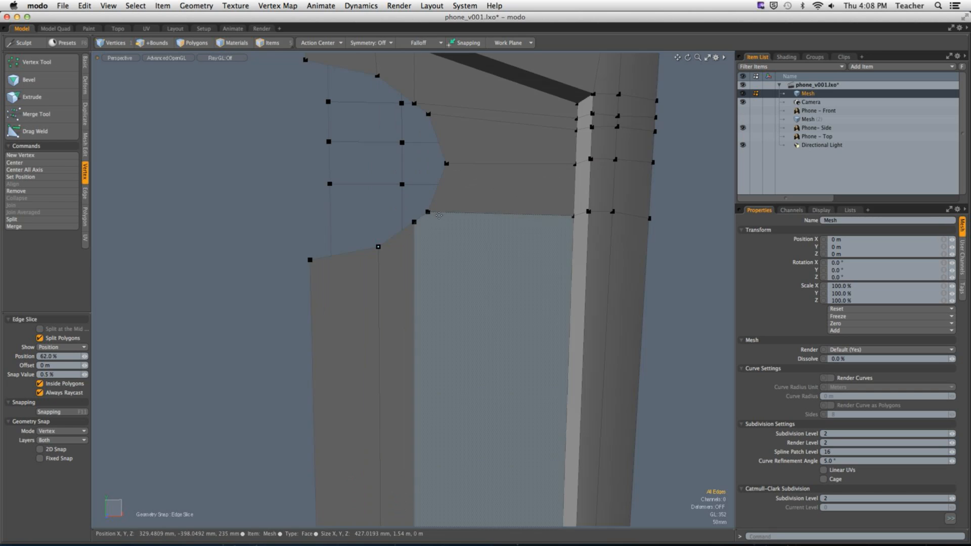
left_click(427, 211)
scroll(439, 364, "down", 3)
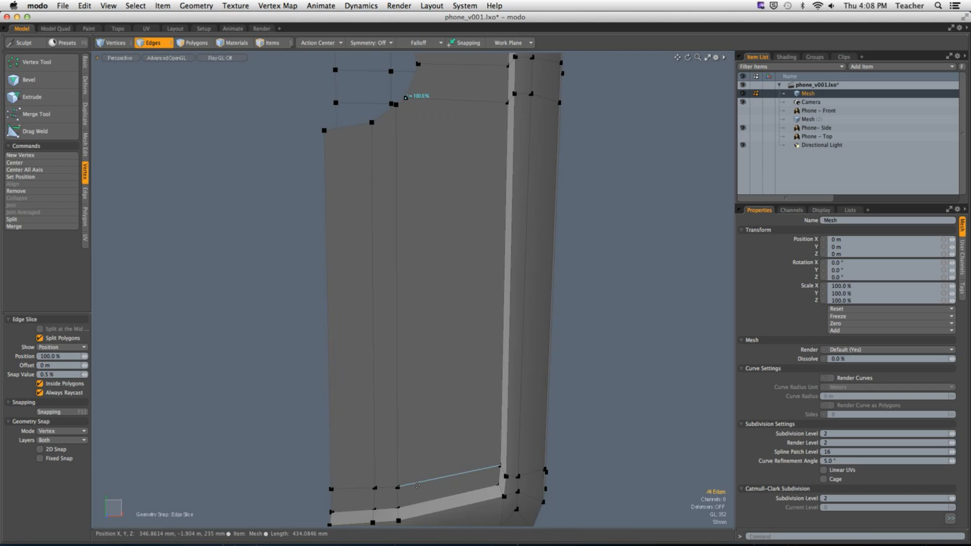
left_click(415, 482)
left_click(416, 506)
left_click(416, 517)
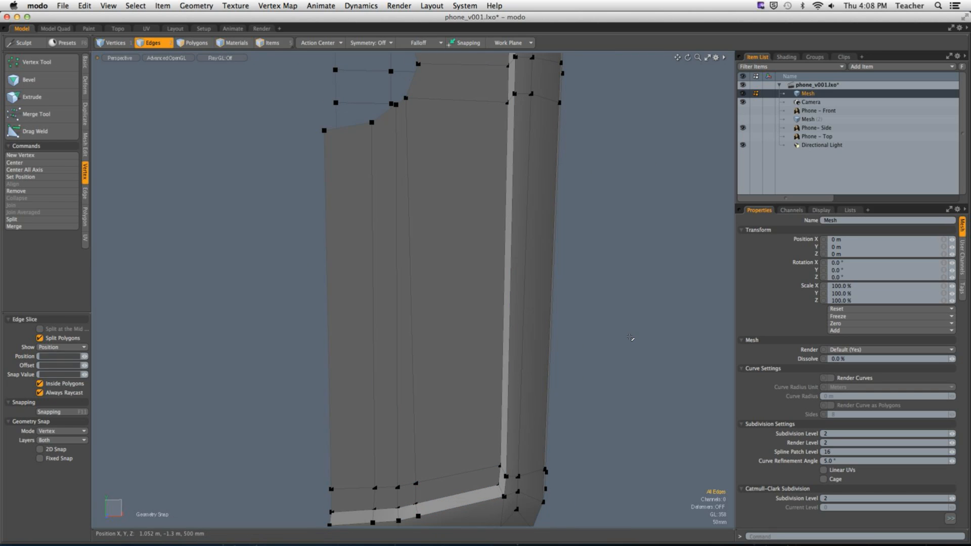
key("q")
left_click_drag(431, 288, 447, 347, "alt+shift")
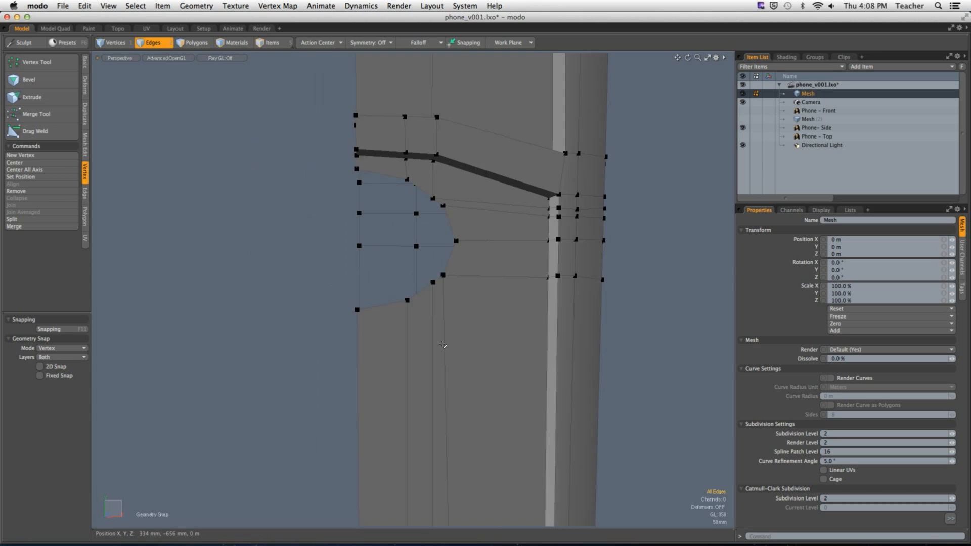
Bridge the oval opening's innermost upper and lower border edges to fill a strip of polygons along its rim.
key("Tab")
key("Tab")
left_click_drag(480, 258, 398, 257, "alt")
key("2")
double_click(415, 232)
left_click(399, 228)
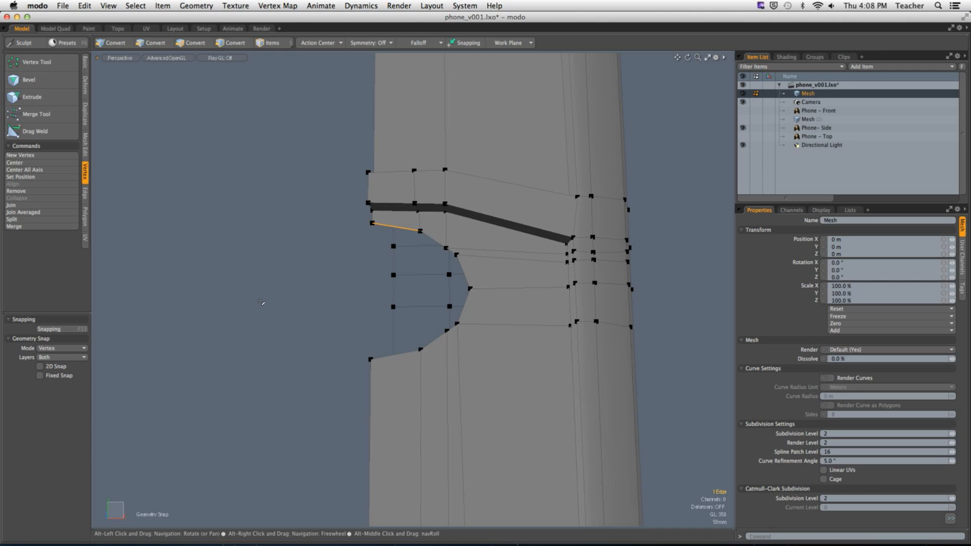
left_click(390, 355, "shift")
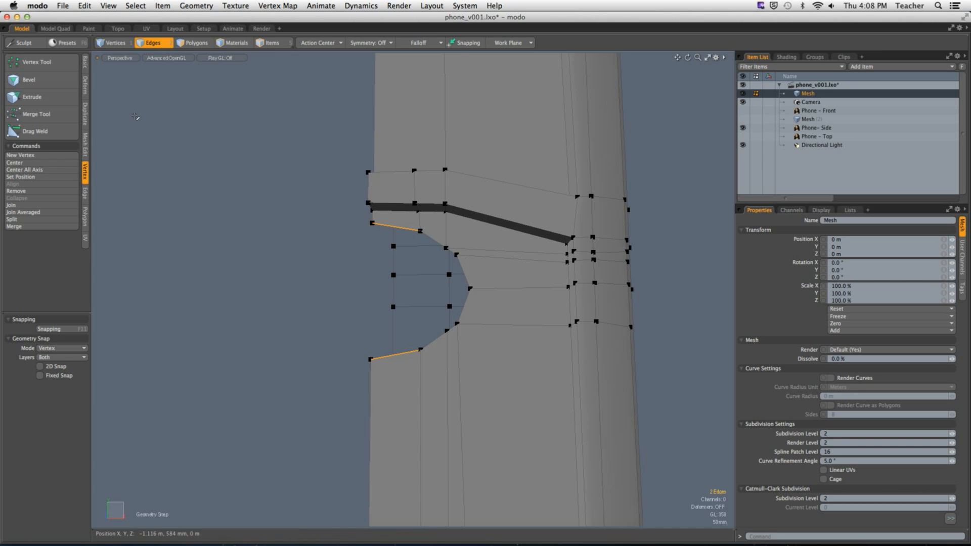
left_click(85, 62)
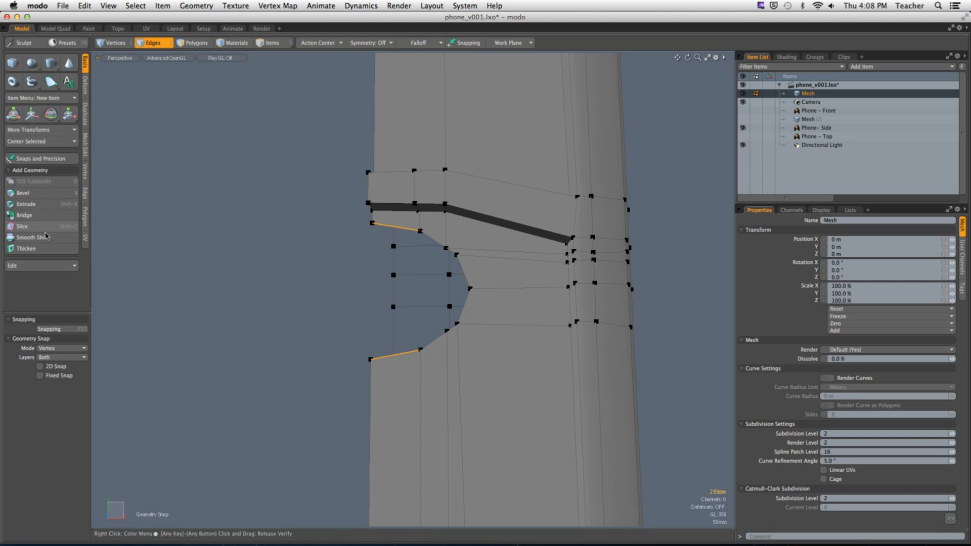
left_click(24, 215)
key("space")
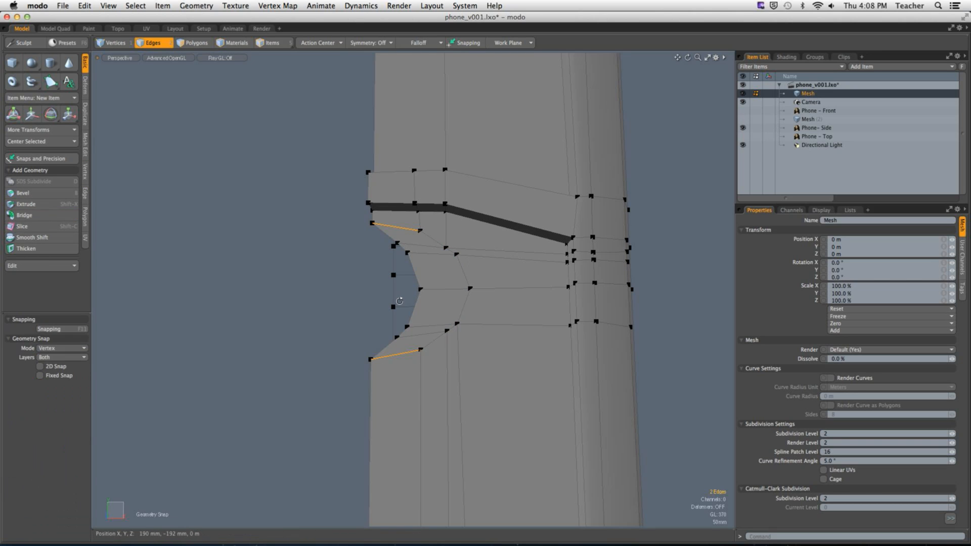
Select the six inner edges of the bridged strip and set their vertex position to 0 m on X.
left_click_drag(400, 301, 376, 310, "alt")
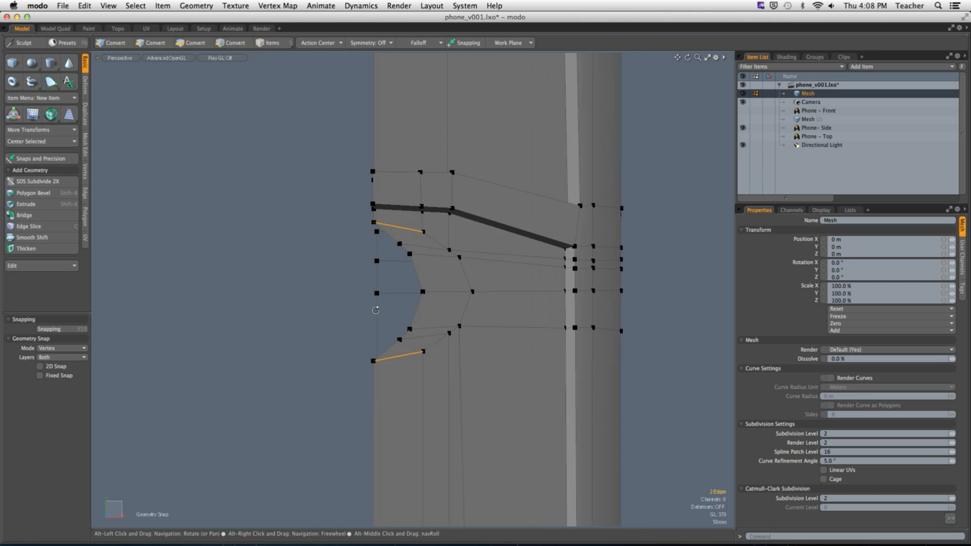
left_click(387, 234)
left_click(404, 249, "shift")
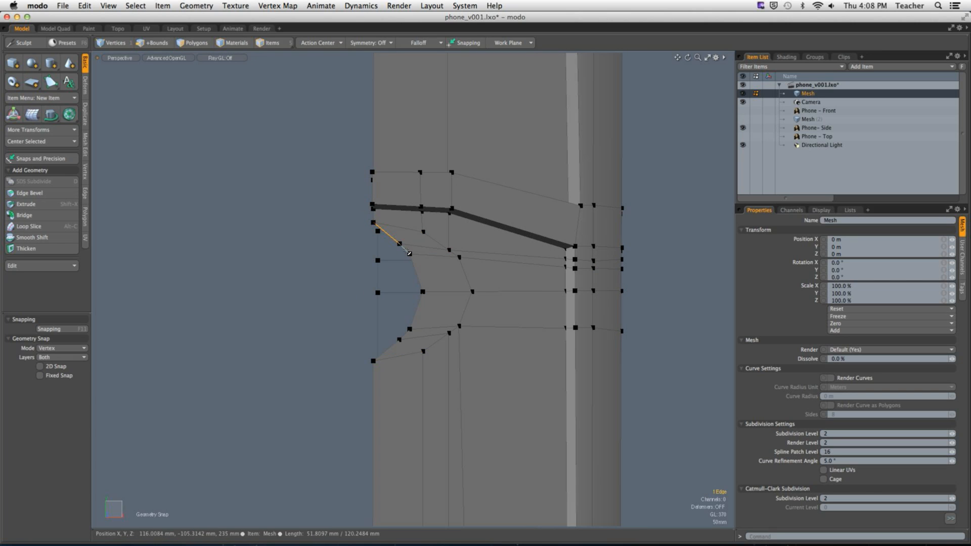
left_click(417, 276, "shift")
left_click(416, 309, "shift")
left_click(405, 334, "shift")
left_click(387, 349, "shift")
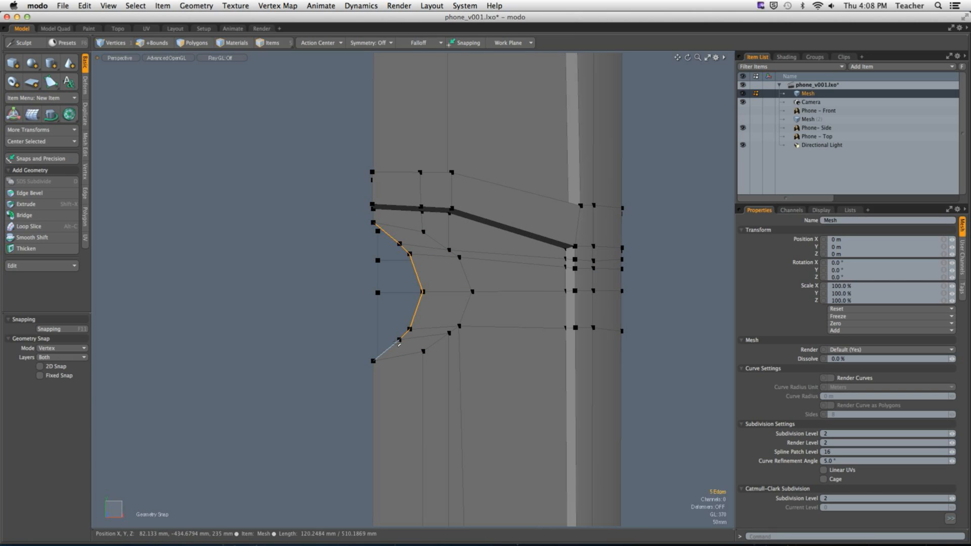
left_click_drag(366, 317, 415, 302, "alt")
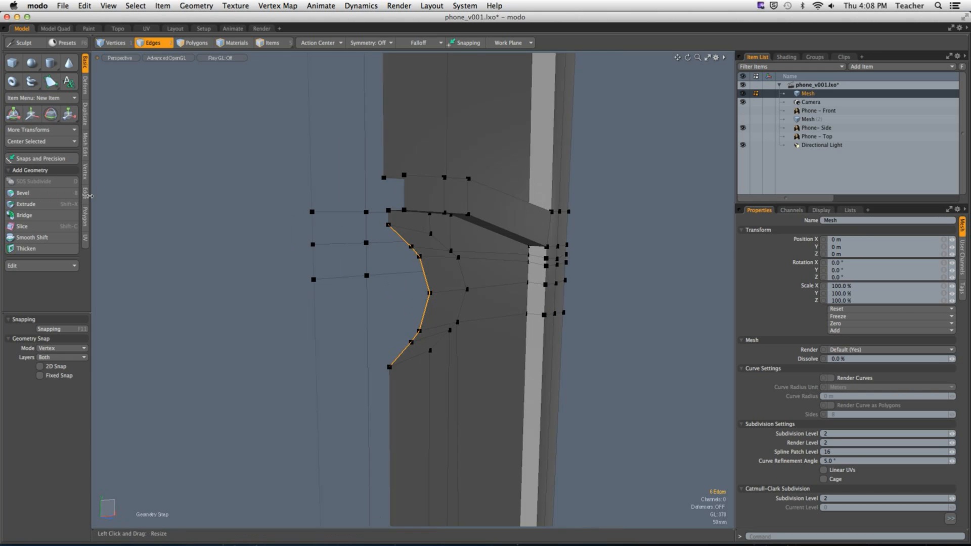
left_click(85, 175)
left_click(20, 176)
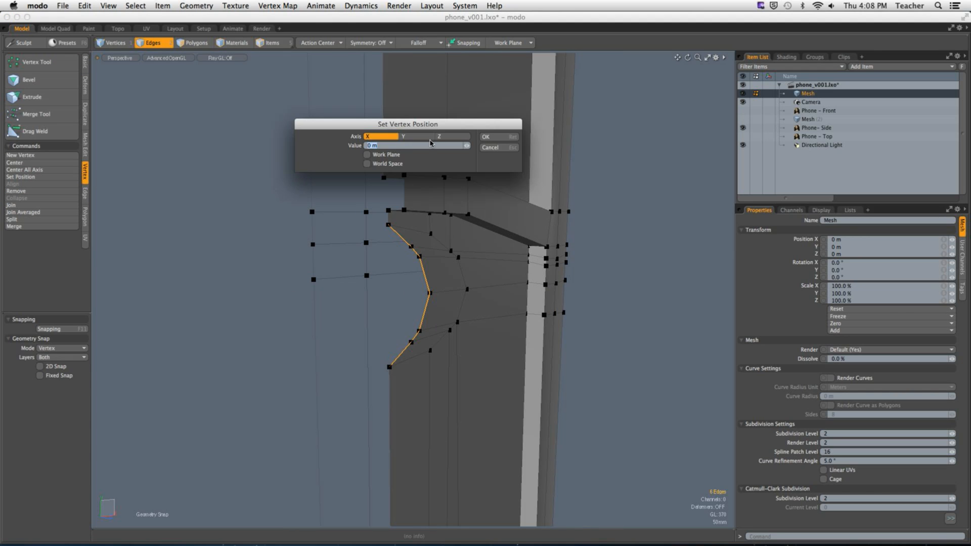
left_click(485, 137)
Bevel the polygons filling the oval opening inward as a recess, adding a narrow inset around the recessed face.
left_click_drag(334, 303, 266, 303, "alt")
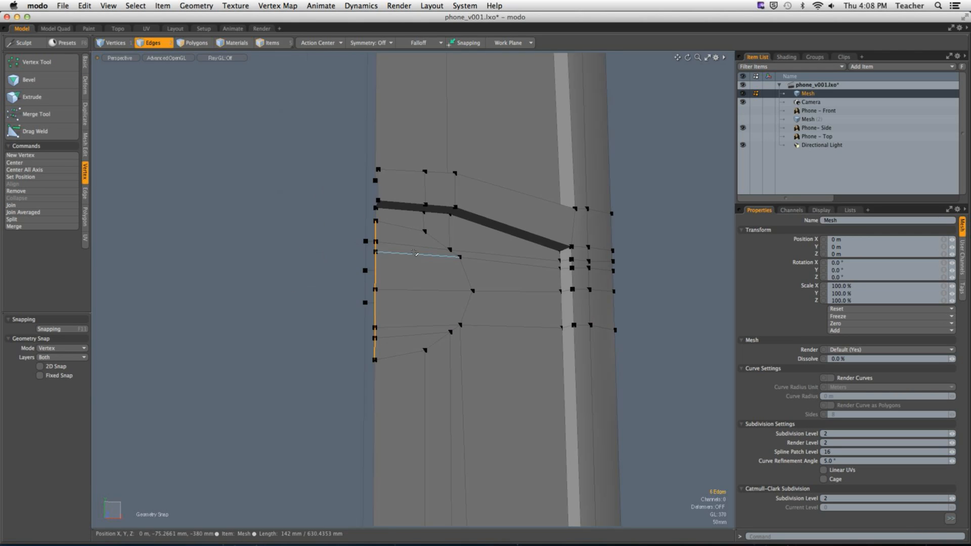
key("3")
key("2")
key("3")
key("[")
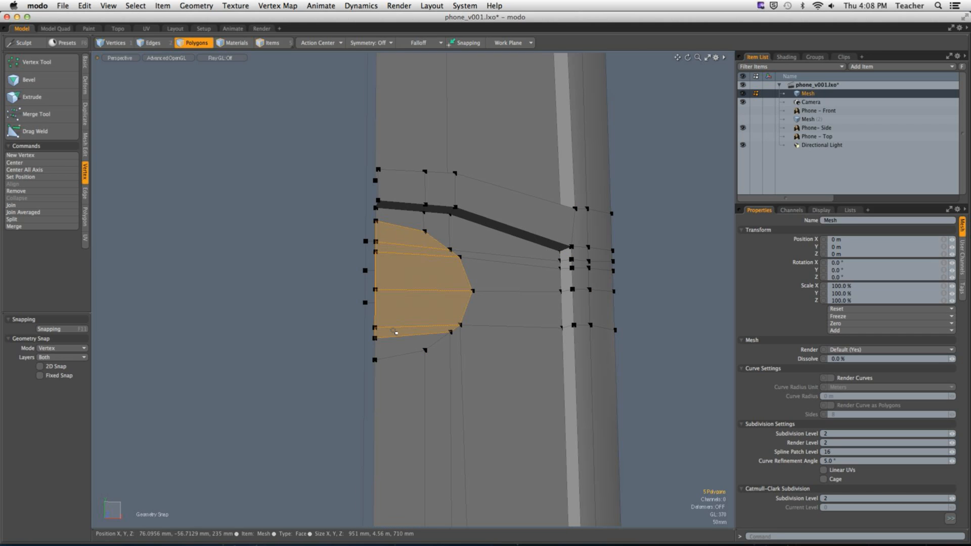
left_click_drag(398, 316, 436, 264, "alt")
key("b")
left_click(539, 282, "shift")
left_click_drag(540, 282, 542, 282)
mouse_move(419, 299)
left_mouse_down("alt")
mouse_move(515, 288)
mouse_move(396, 283)
mouse_move(406, 271)
mouse_move(402, 307)
left_mouse_up("alt")
left_click(423, 285, "shift")
key("Escape")
key("Escape")
Bevel the recessed oval's inner polygons outward so the navigation pad protrudes from the phone's front face.
left_click_drag(344, 349, 425, 330, "alt")
key("3")
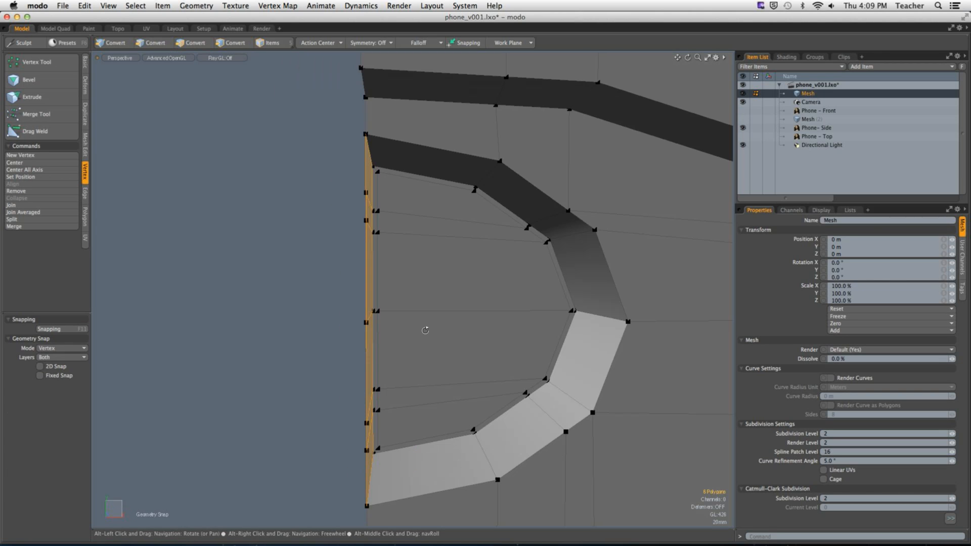
mouse_move(413, 208)
left_mouse_down()
mouse_move(419, 407)
mouse_move(403, 386)
mouse_move(418, 387)
mouse_move(415, 398)
left_mouse_up()
key("b")
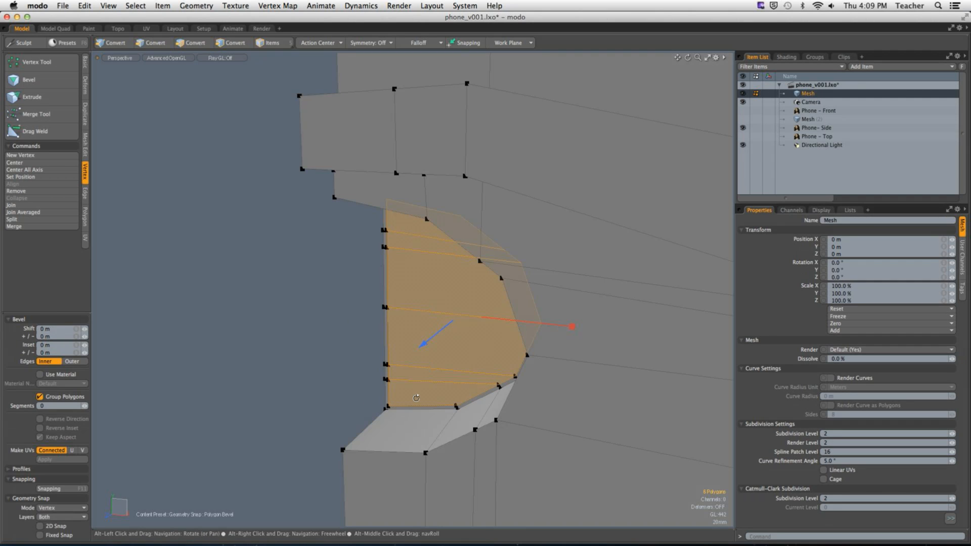
left_click_drag(427, 338, 333, 412)
key("space")
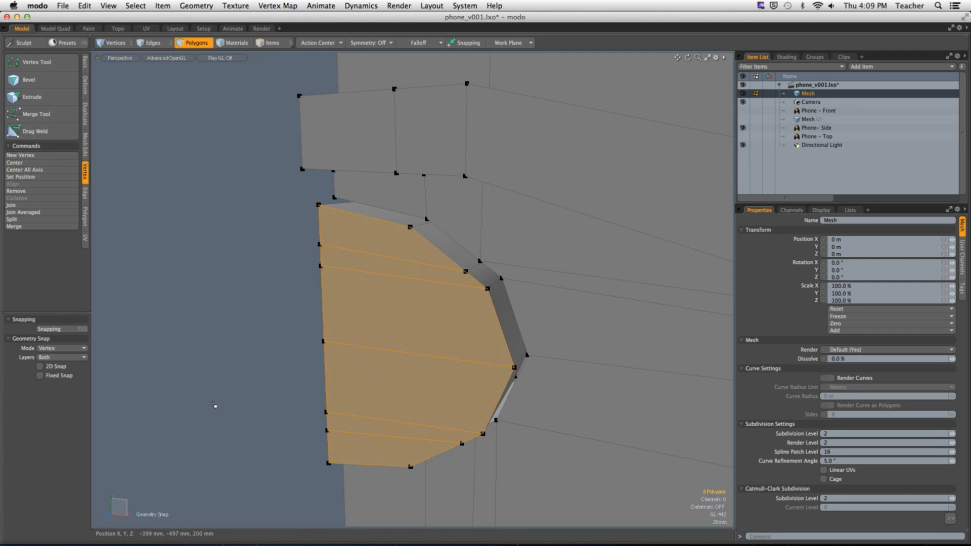
Inset the raised pad's front polygons by about 10.4 mm with a bevel and check the pad in subdivision mode.
left_click(212, 404)
left_click_drag(212, 404, 342, 378, "alt")
left_click_drag(378, 232, 382, 444)
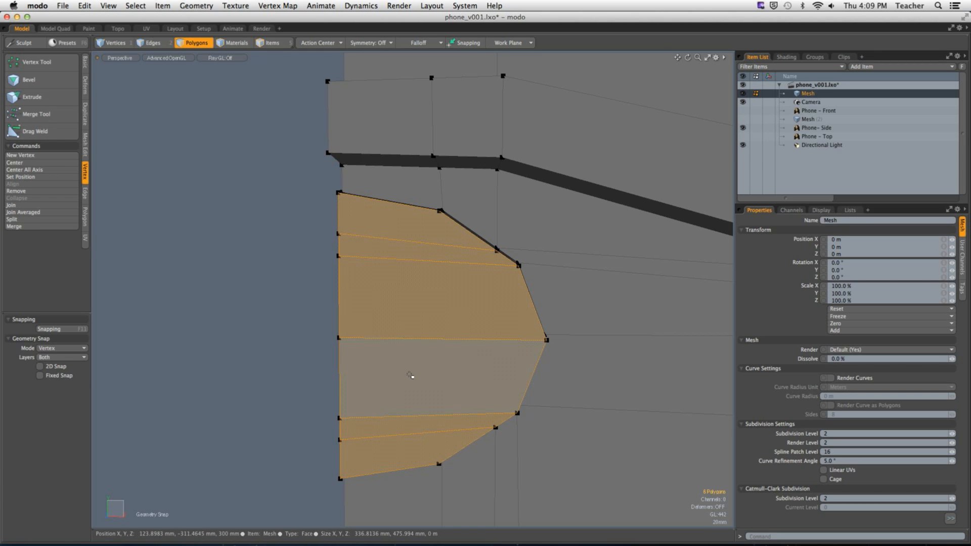
key("b")
left_click_drag(581, 340, 585, 341)
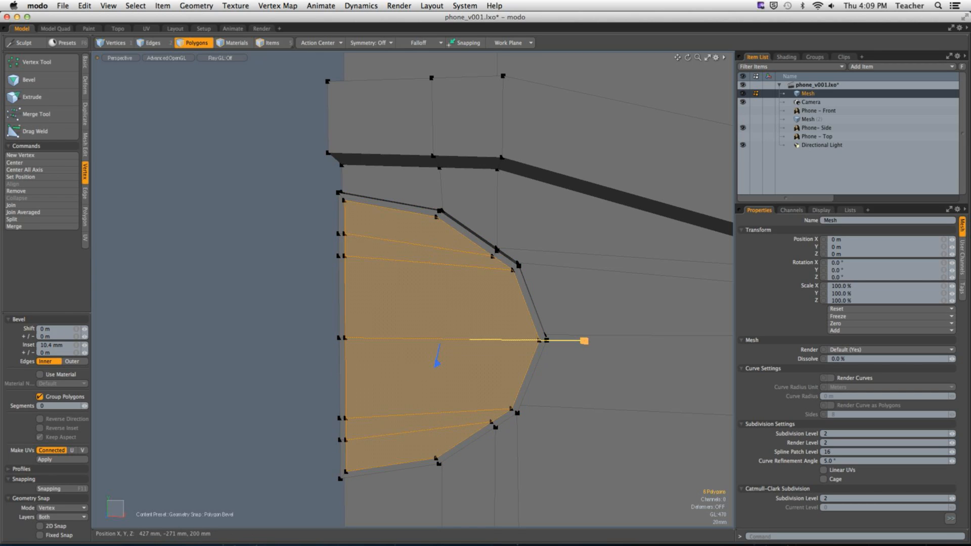
key("q")
left_click(277, 335)
left_click_drag(277, 335, 314, 324, "alt")
key("Tab")
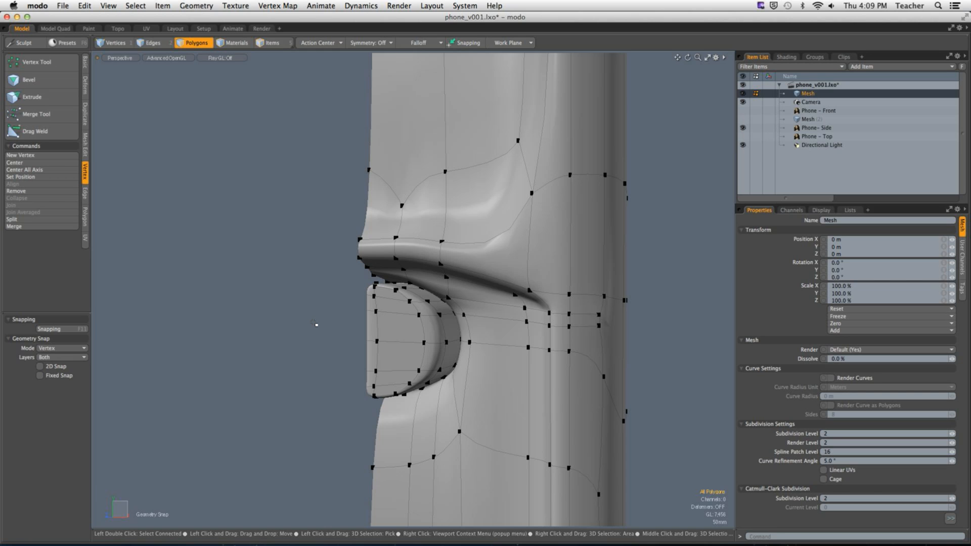
key("Tab")
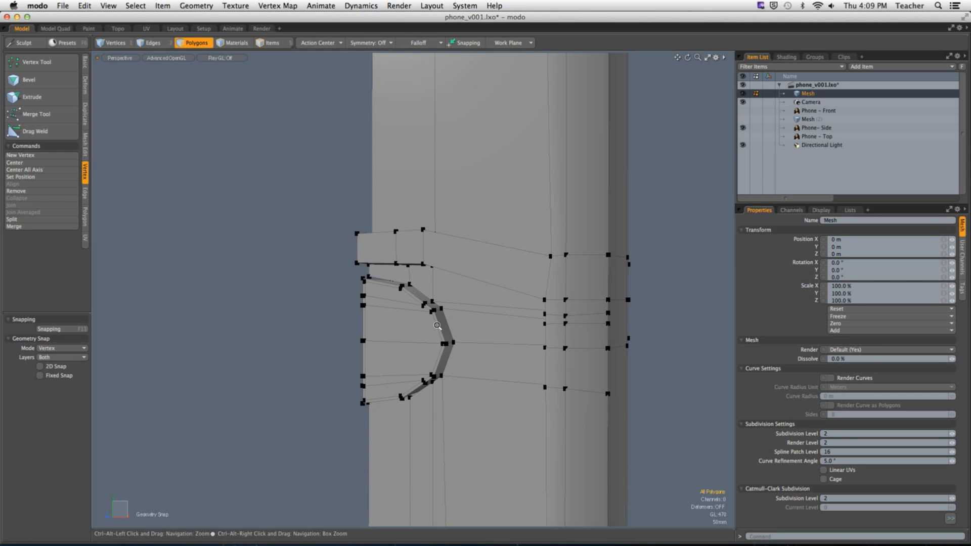
Edge slice just outside the pad opening's rim, from the centre line around its upper half to the outermost point.
scroll(445, 334, "up", 4)
left_click_drag(445, 335, 423, 279, "alt")
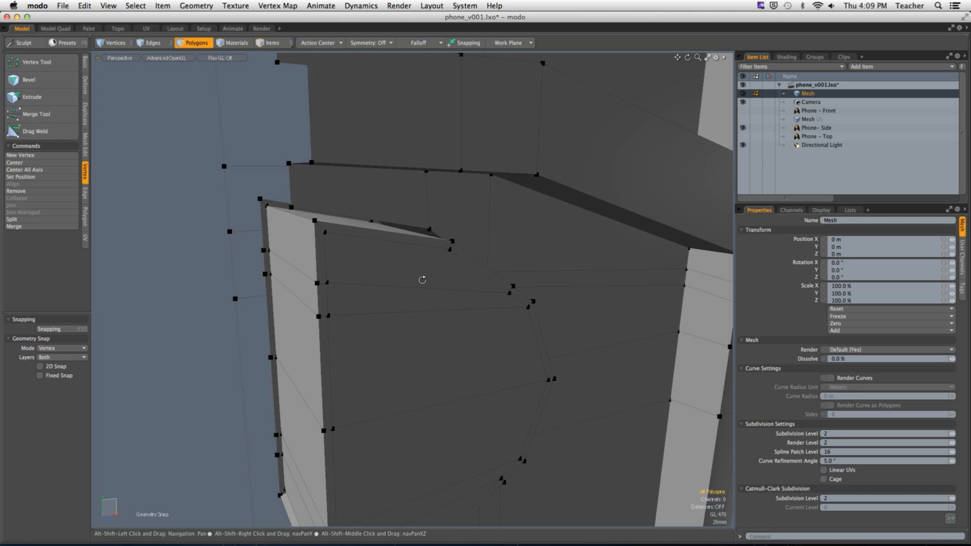
key("alt+c")
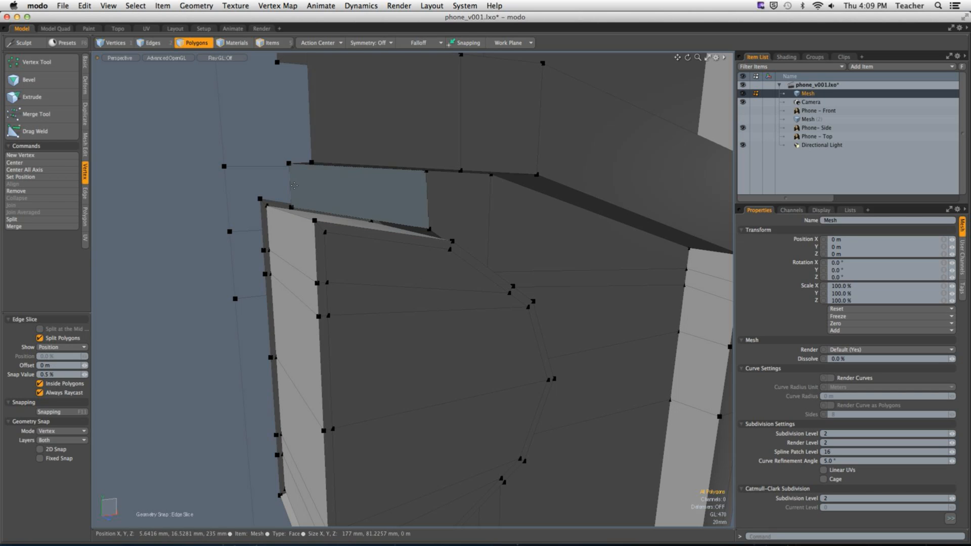
left_click_drag(337, 205, 456, 238, "alt")
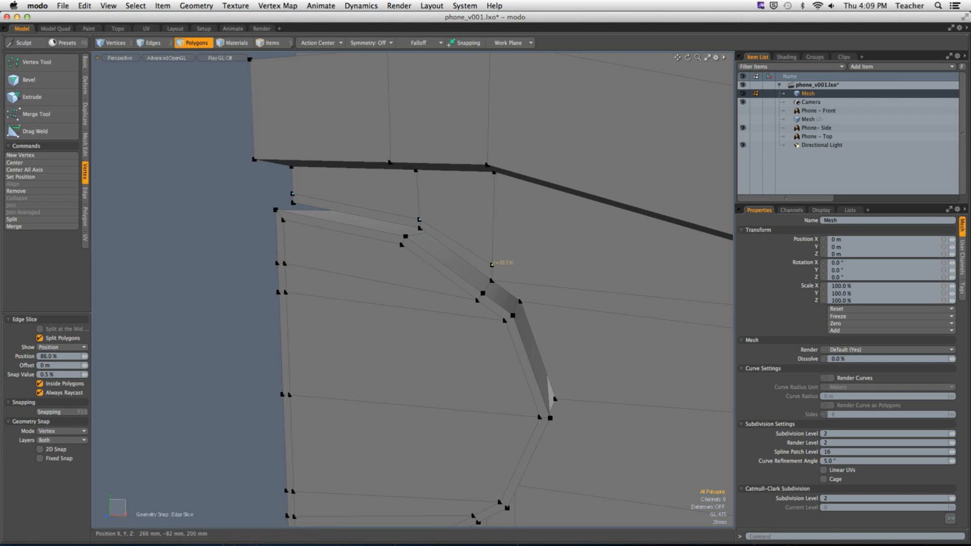
left_click(526, 274)
left_click_drag(536, 313, 563, 312, "alt+shift")
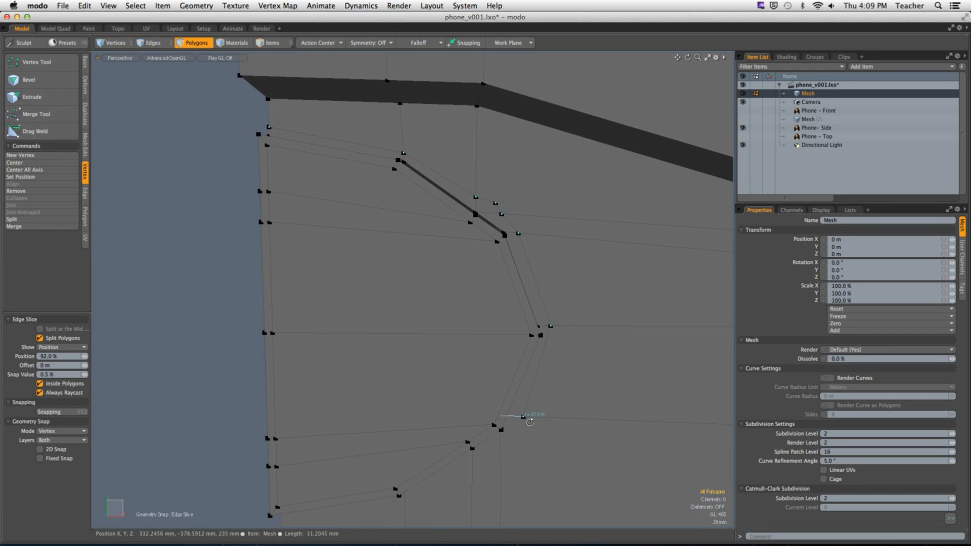
Continue the edge slice just outside the opening's rim around its lower half, ending at the centre line.
left_click_drag(528, 418, 514, 363, "alt+shift")
left_click(527, 359)
left_click(513, 358)
left_click(485, 377)
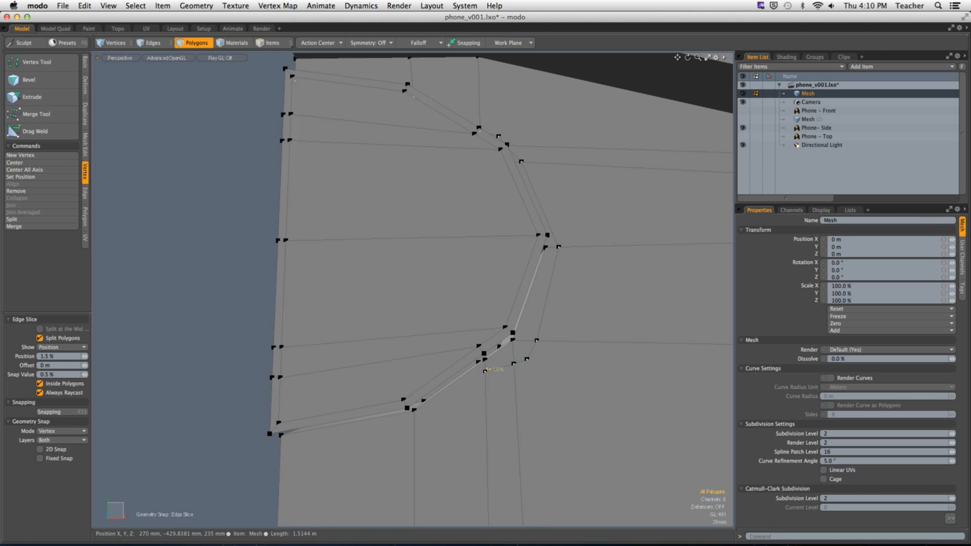
left_click_drag(481, 381, 386, 410, "alt")
left_click(357, 400)
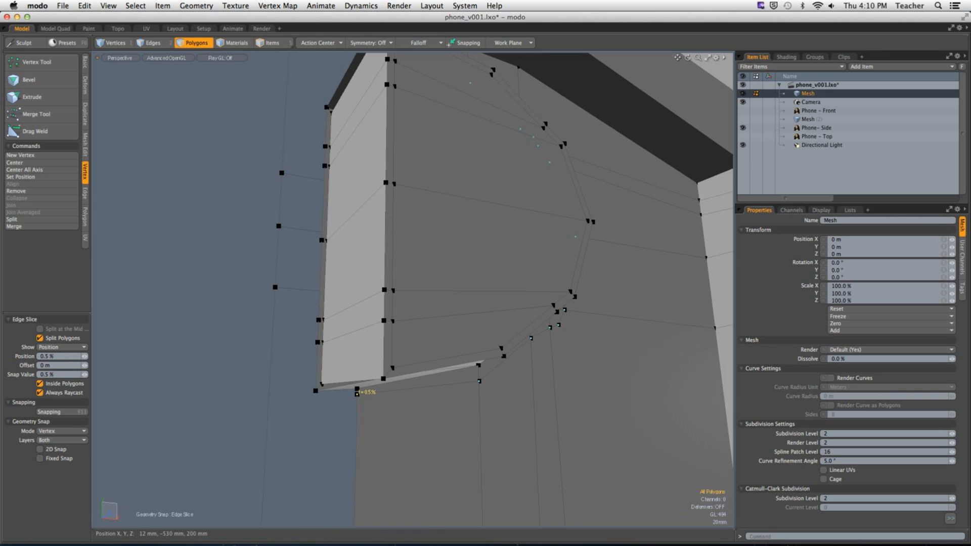
key("space")
Examine the navigation pad in subdivision mode and the separate angular button geometry below it from several angles.
key("Tab")
left_click_drag(381, 401, 457, 357, "alt")
left_click_drag(458, 357, 347, 405, "ctrl+alt")
key("Tab")
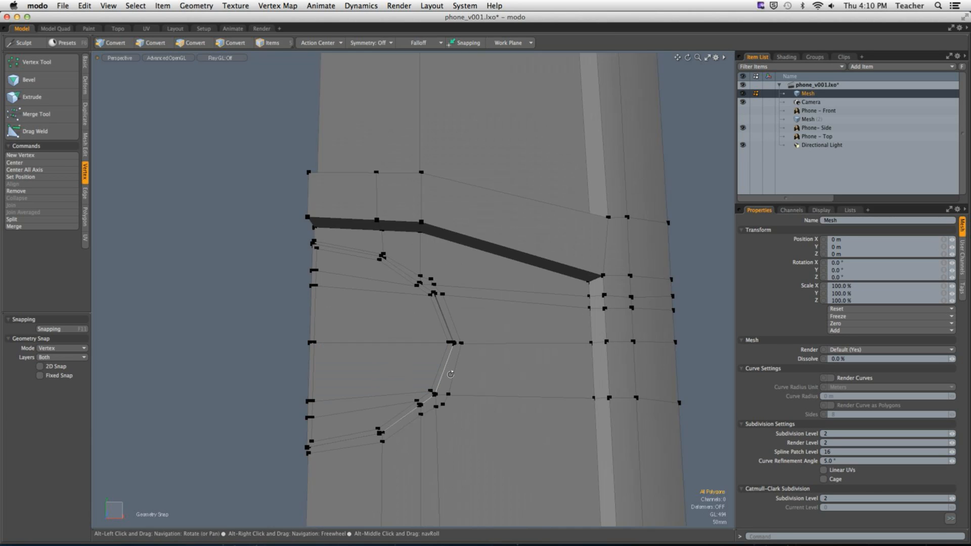
left_click_drag(424, 344, 381, 347, "alt")
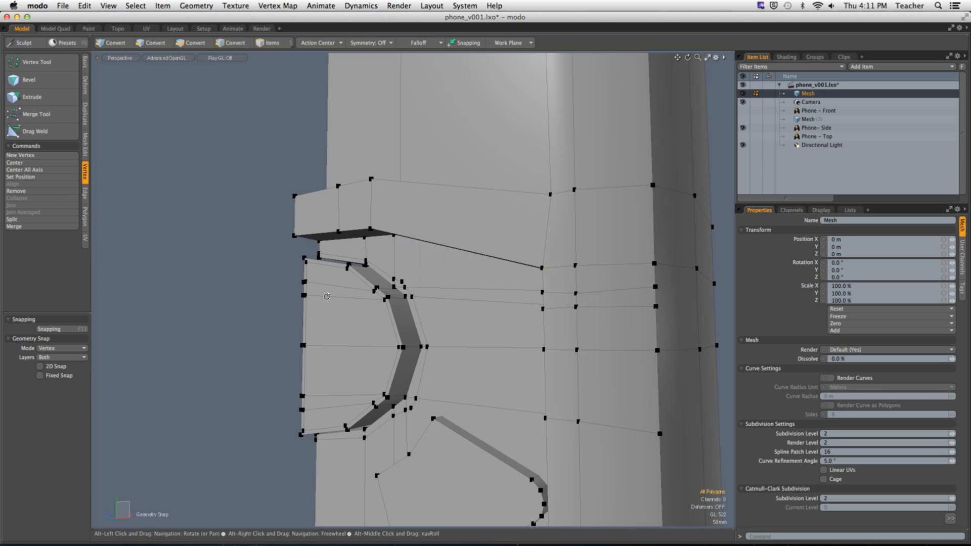
left_click_drag(372, 283, 369, 331, "alt")
double_click(458, 375)
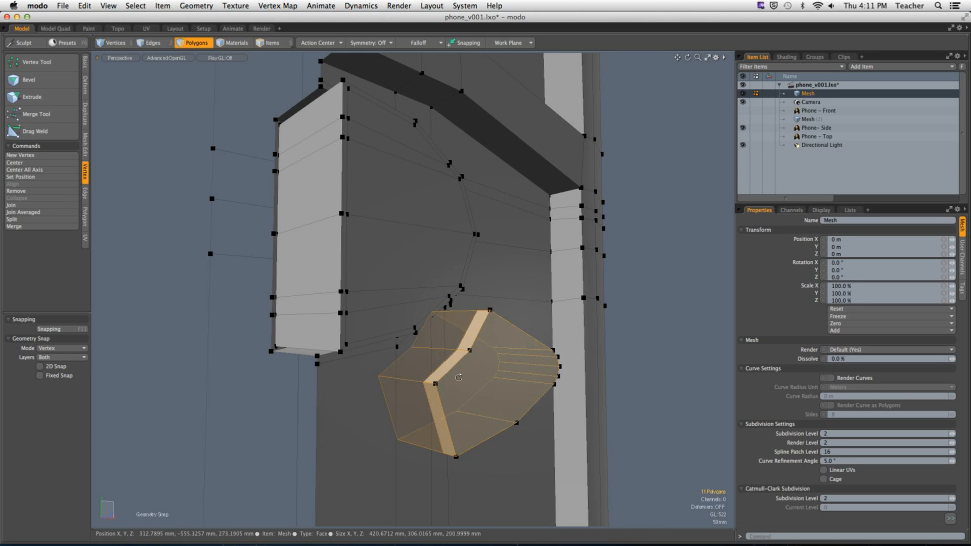
left_click_drag(458, 375, 219, 372, "alt")
left_click(221, 377)
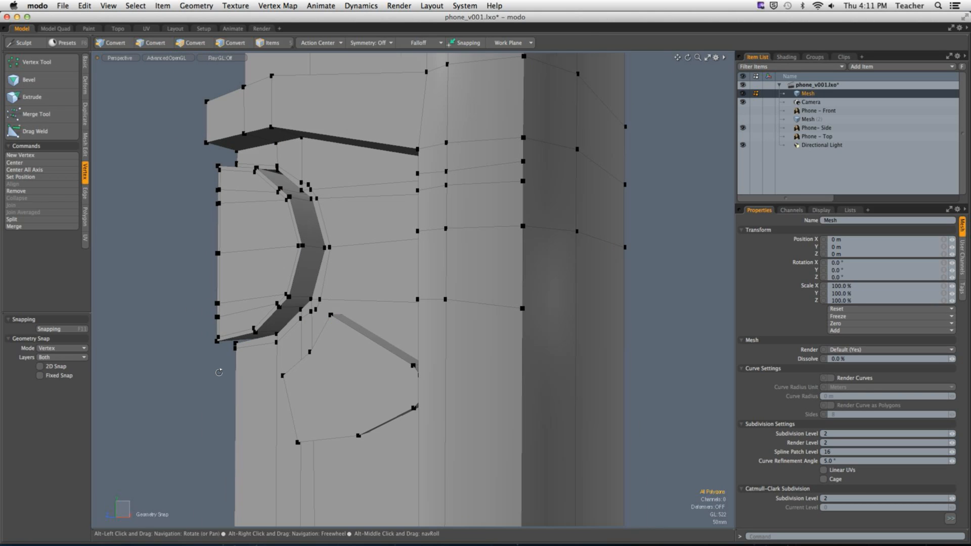
Switch to the Render layout and frame the navigation pad and the button below it in the render preview.
left_click(262, 28)
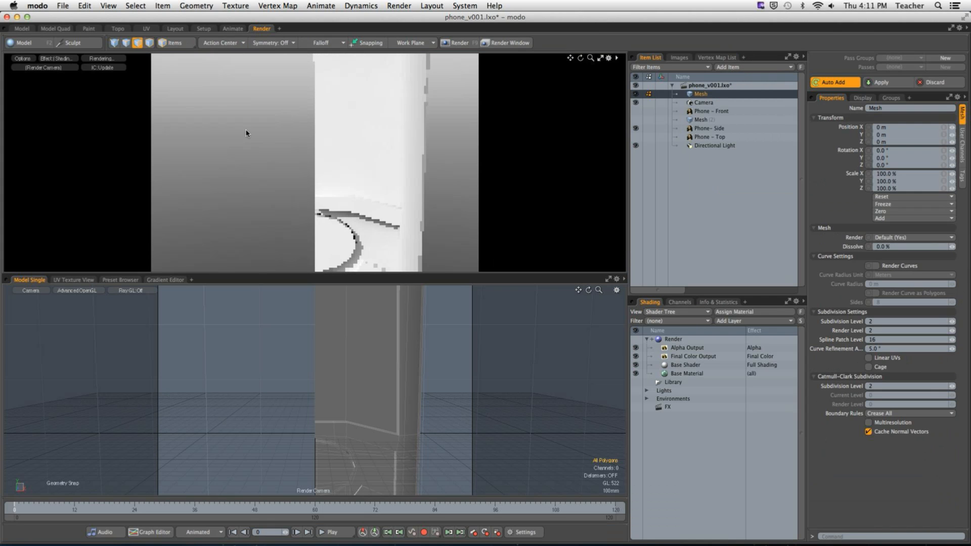
mouse_move(324, 134)
left_mouse_down("alt+shift")
mouse_move(329, 188)
mouse_move(271, 190)
mouse_move(344, 195)
mouse_move(331, 127)
left_mouse_up("alt+shift")
scroll(310, 210, "up", 3)
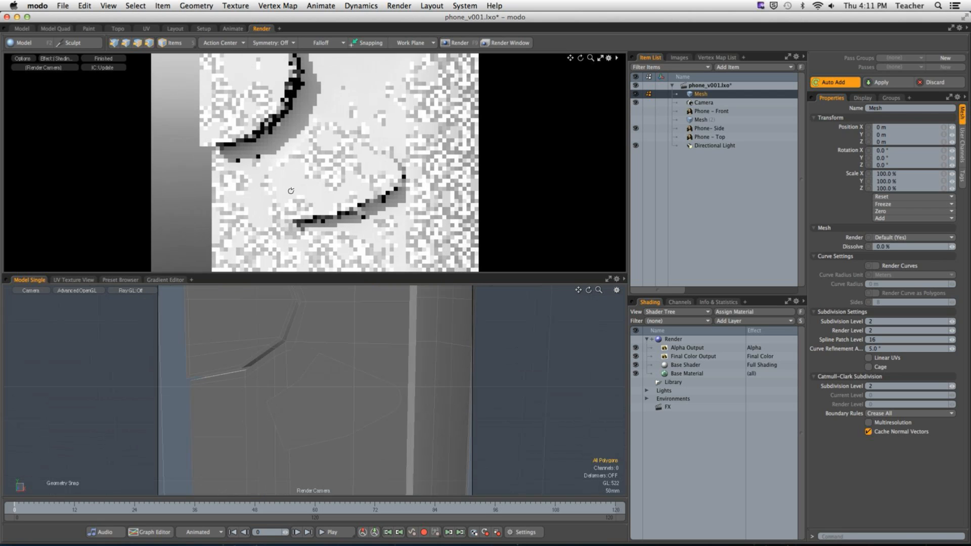
left_click_drag(303, 177, 264, 177, "alt")
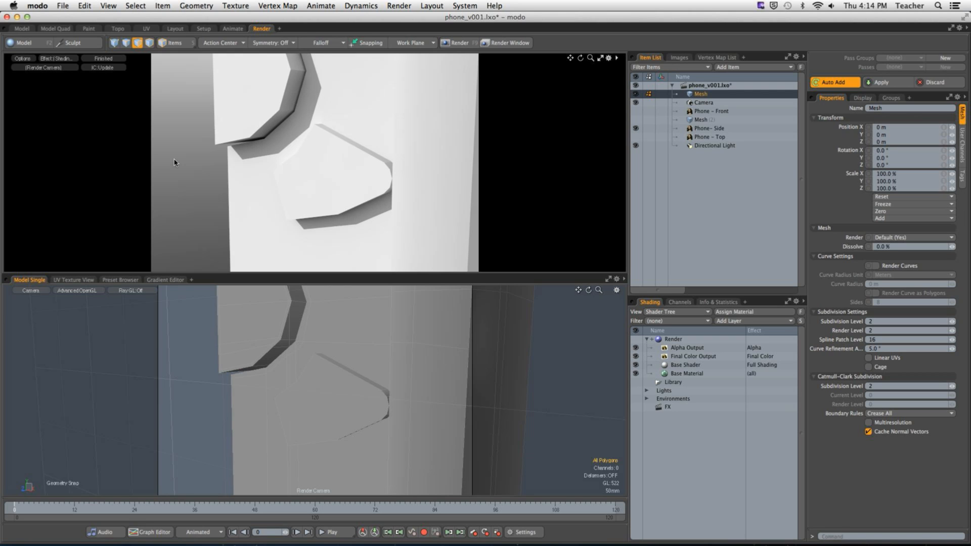
Switch to Google Chrome, show the course page's Lab section and highlight the two required submission file names.
key("super+Tab")
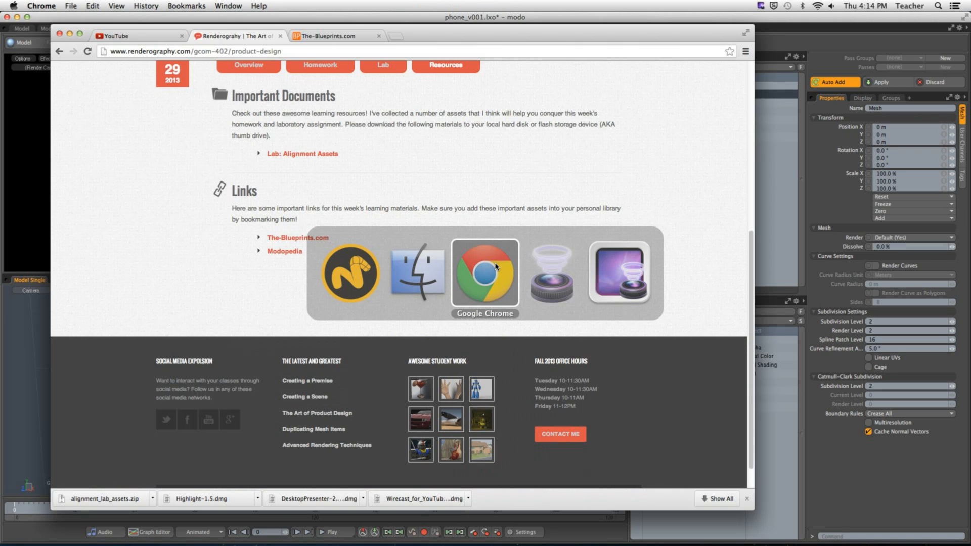
left_click(388, 66)
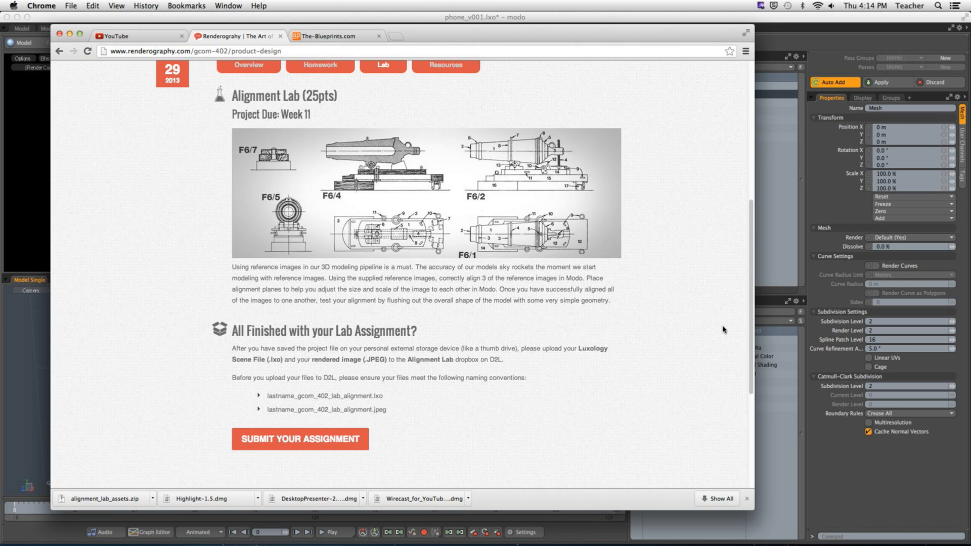
left_click_drag(267, 396, 418, 403)
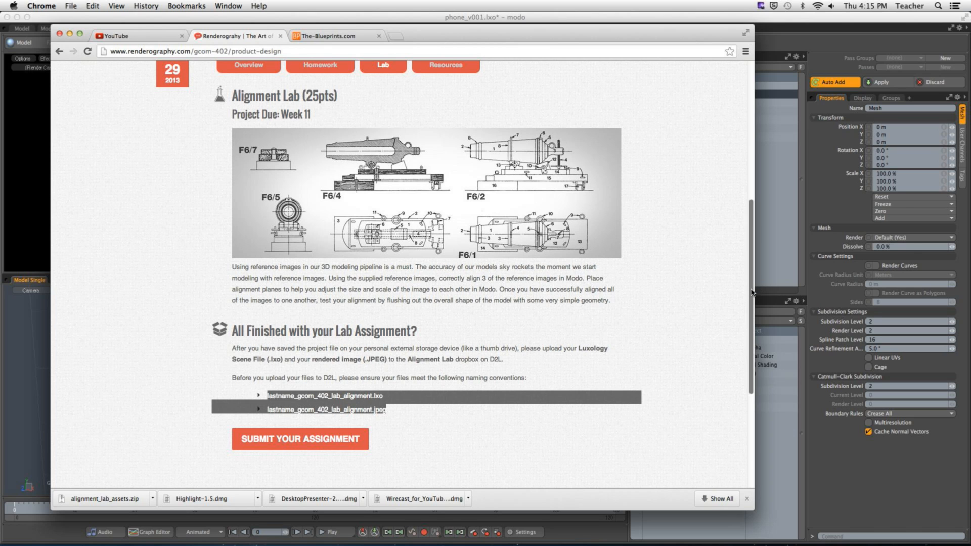
Show the page's Homework section and review the Cell Phone Geo project requirements and scoring table.
left_click_drag(753, 294, 751, 278)
left_click(334, 98)
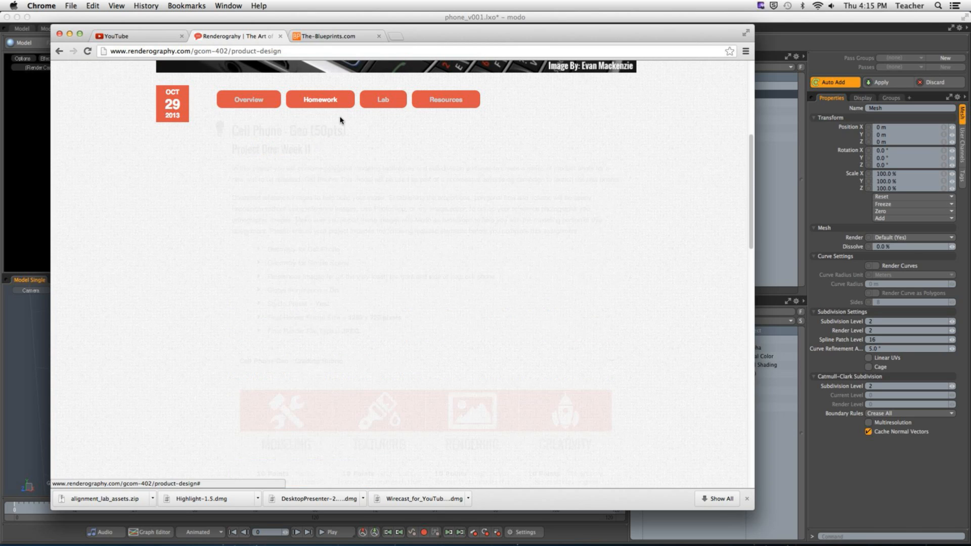
scroll(744, 246, "down", 3)
scroll(743, 245, "down", 5)
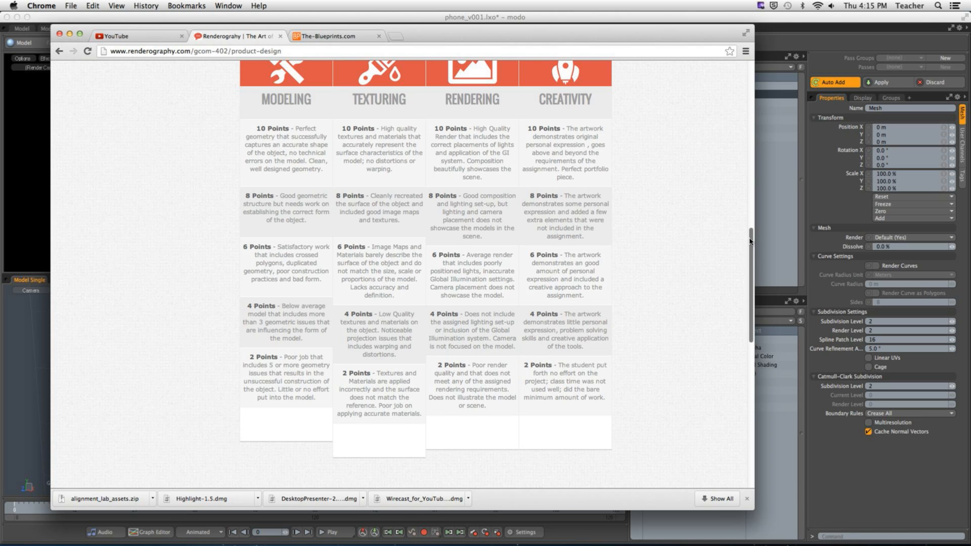
scroll(748, 202, "up", 15)
scroll(321, 230, "down", 10)
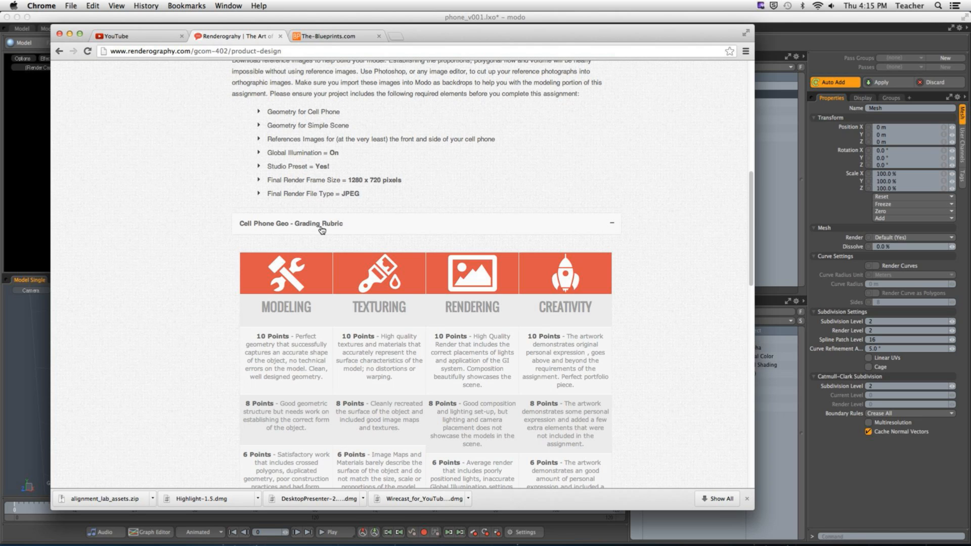
Collapse and re-expand the Cell Phone Geo grading rubric, then read through its scoring criteria.
left_click(321, 230)
left_click(284, 226)
left_click(285, 227)
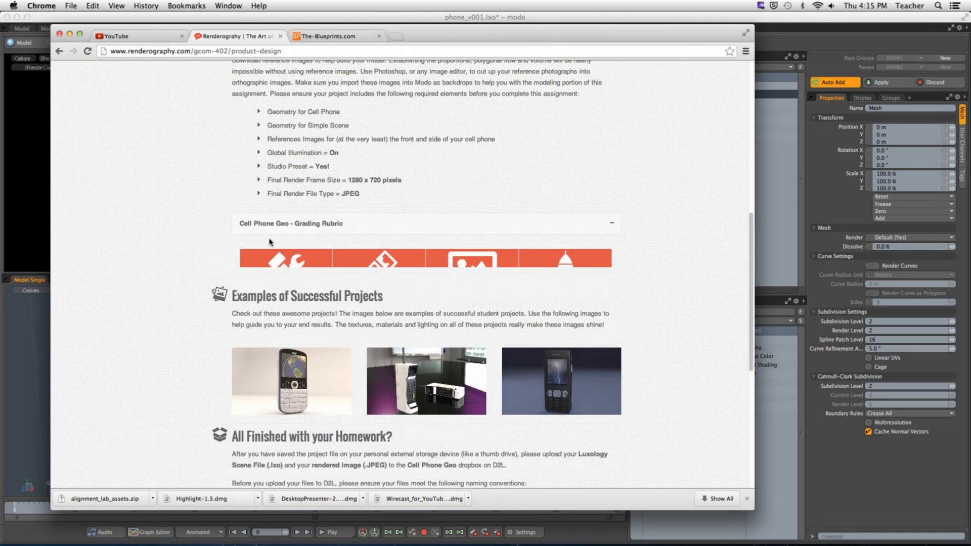
left_click(285, 228)
left_click_drag(752, 224, 752, 272)
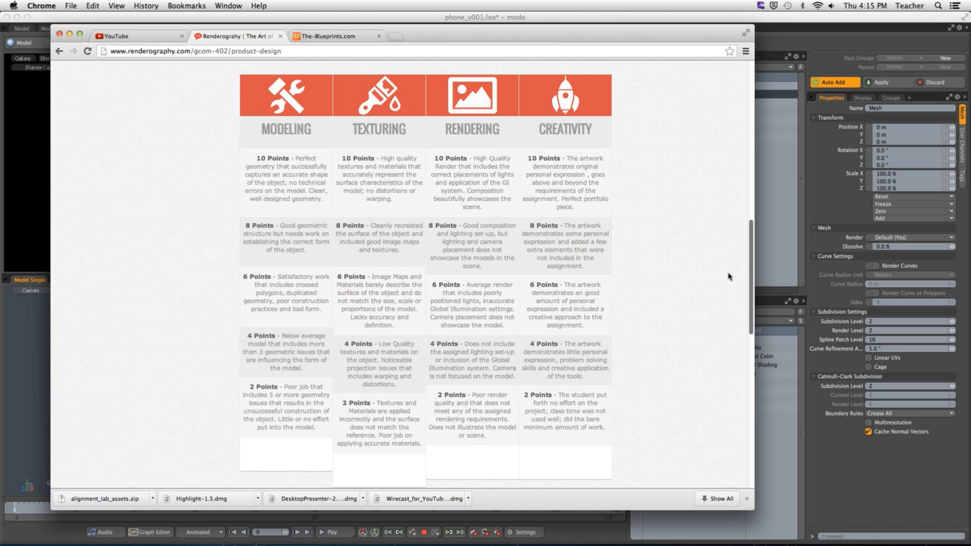